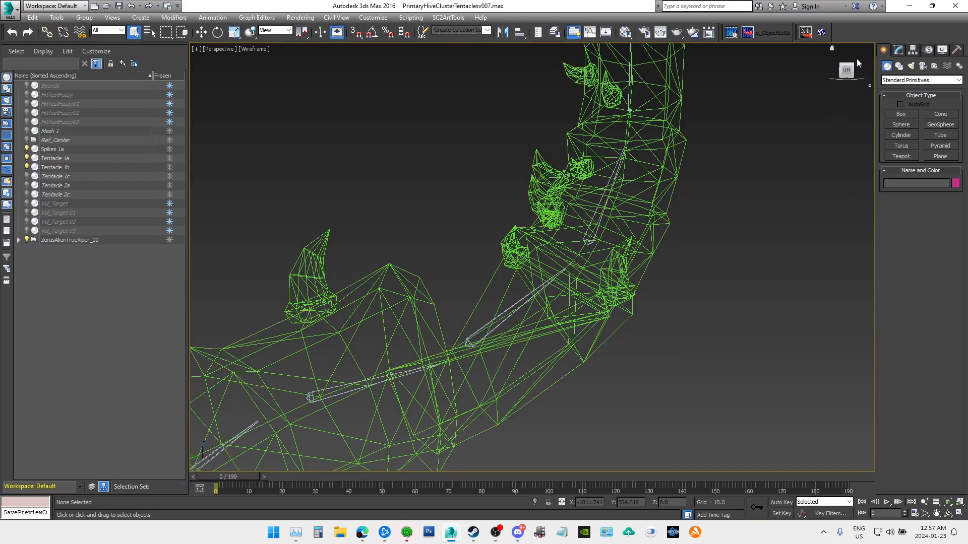
Step: Examine the wireframe tentacle around the bend where Tentacle 1a meets Tentacle 1b, including the spikes along it
mouse_move(850, 73)
mouse_down()
mouse_move(855, 94)
mouse_move(874, 80)
mouse_move(848, 74)
mouse_up()
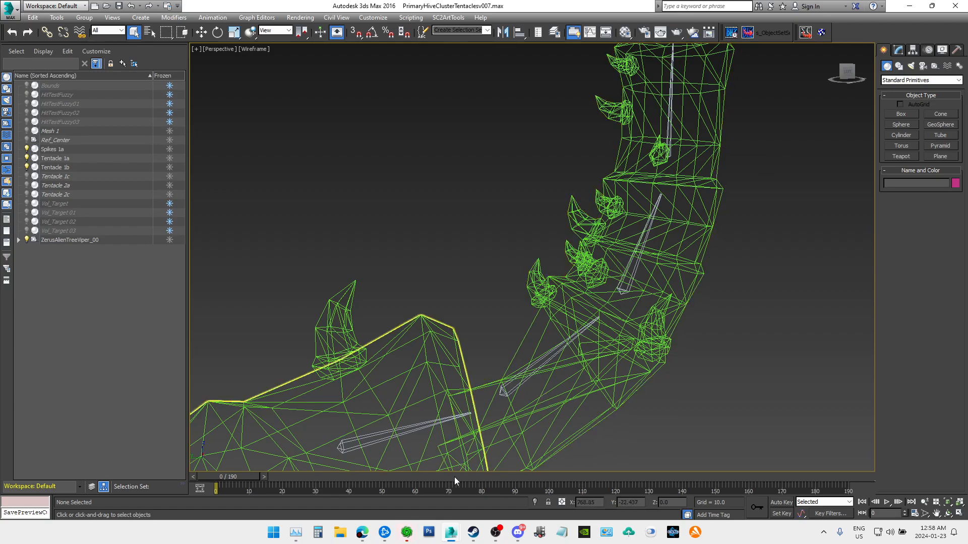
mouse_move(409, 535)
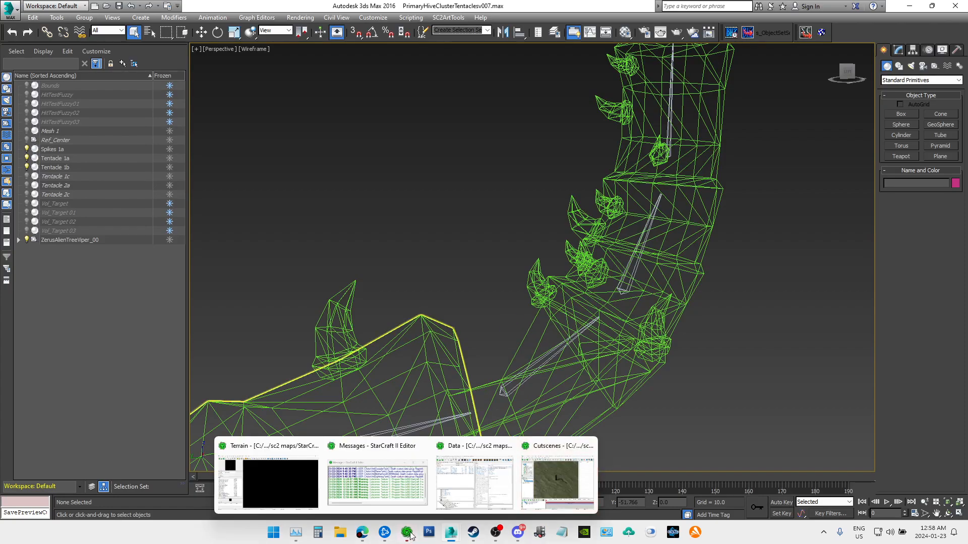
mouse_move(564, 482)
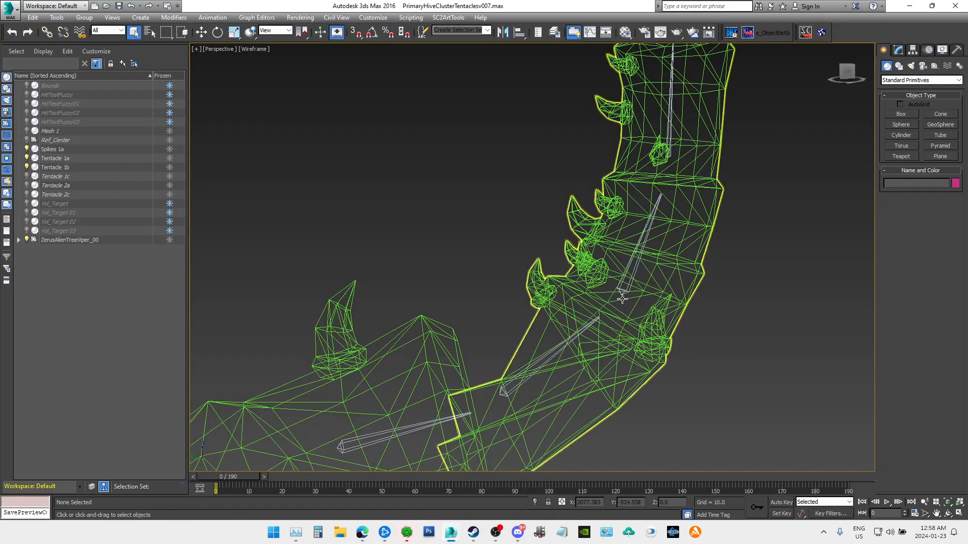
drag(847, 75, 766, 195)
scroll(765, 195, up, 3)
middle_drag(764, 195, 631, 162)
scroll(664, 192, down, 6)
middle_drag(677, 220, 565, 235)
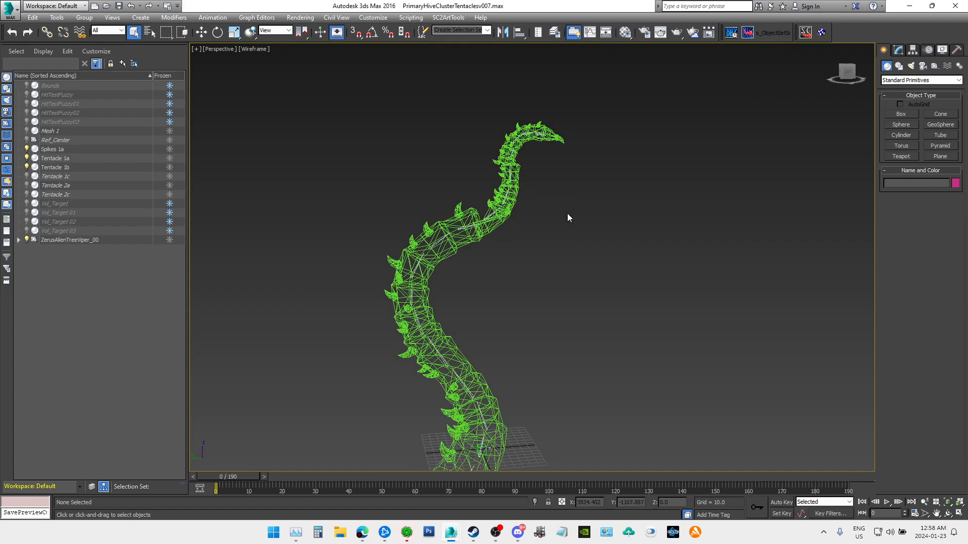
middle_drag(567, 217, 588, 244)
scroll(517, 213, up, 5)
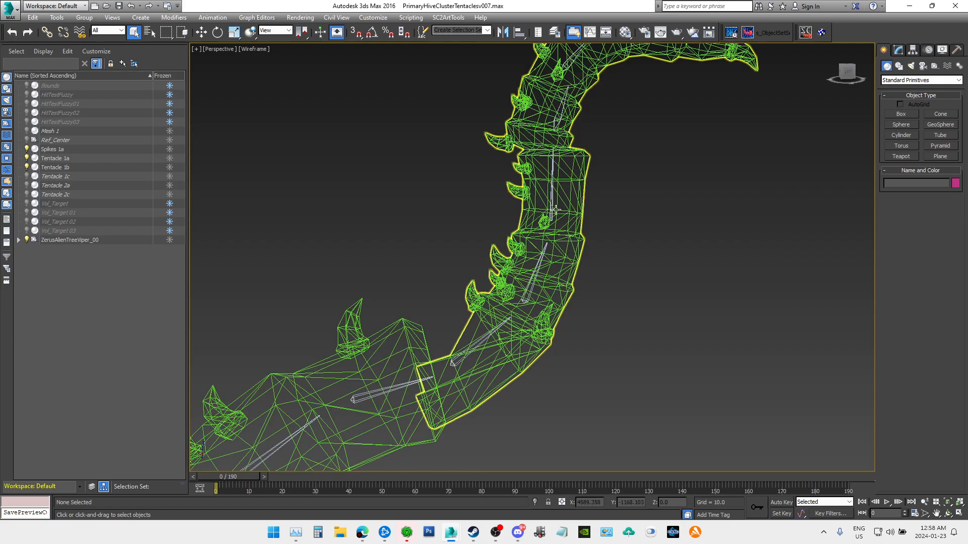
scroll(622, 214, down, 4)
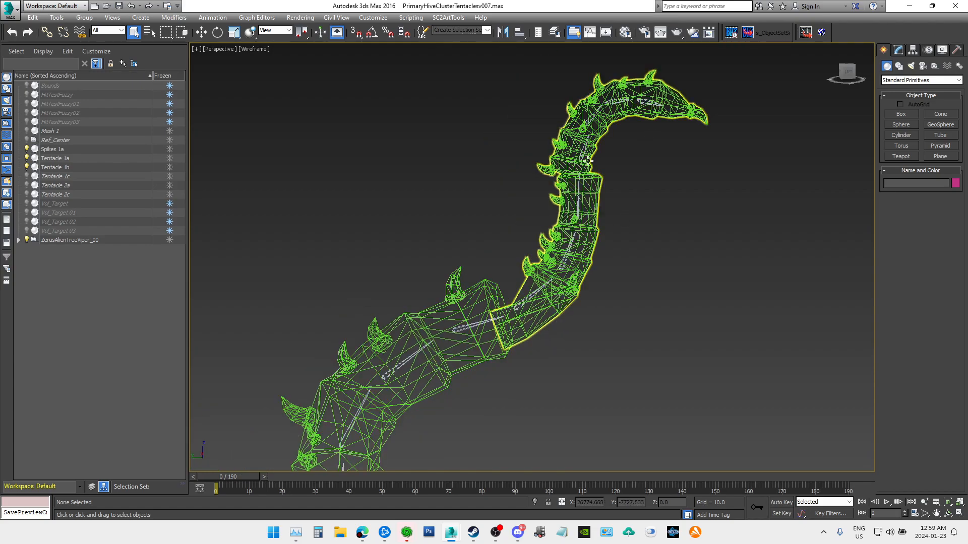
scroll(558, 306, up, 2)
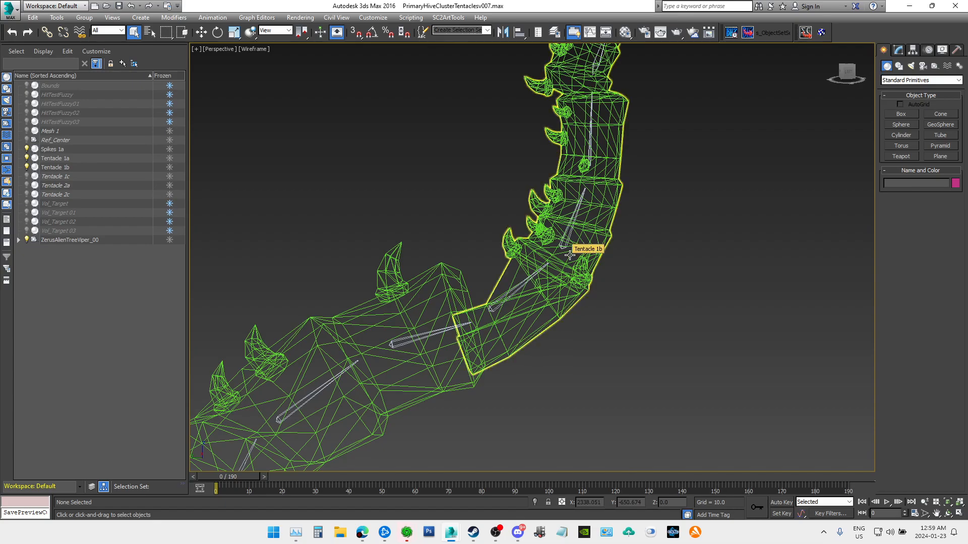
Step: Select Tentacle 1b and activate Edit Envelopes in its Skin modifier, focusing on the spike at the outer bend
click(899, 50)
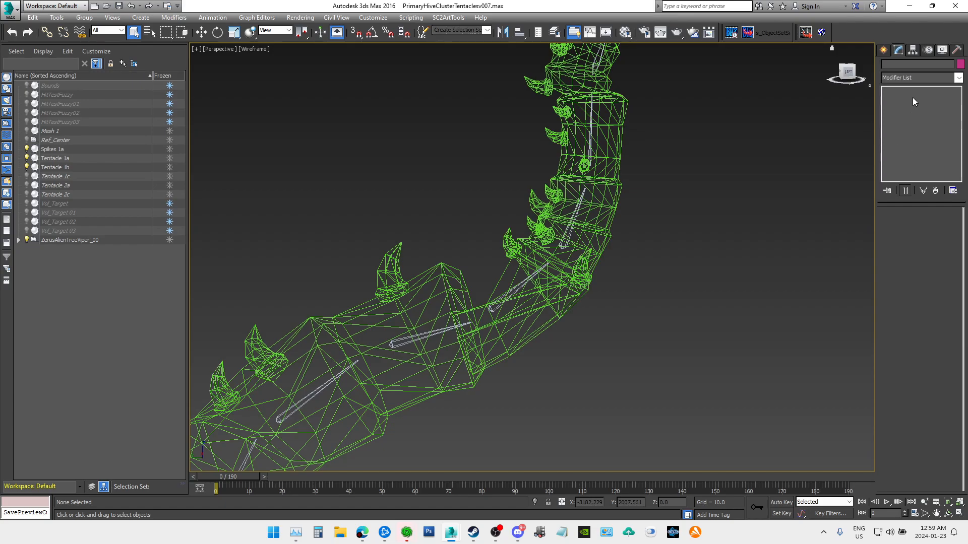
click(589, 219)
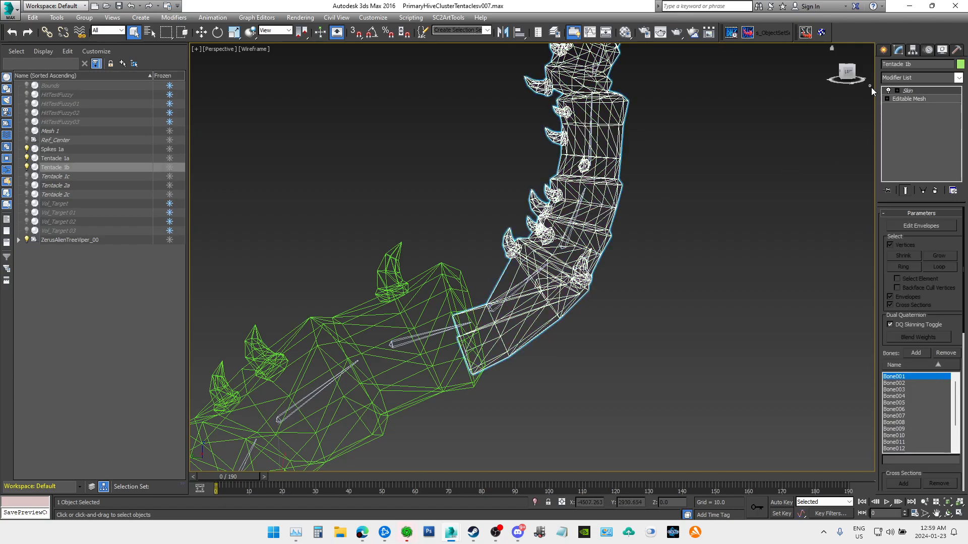
click(910, 92)
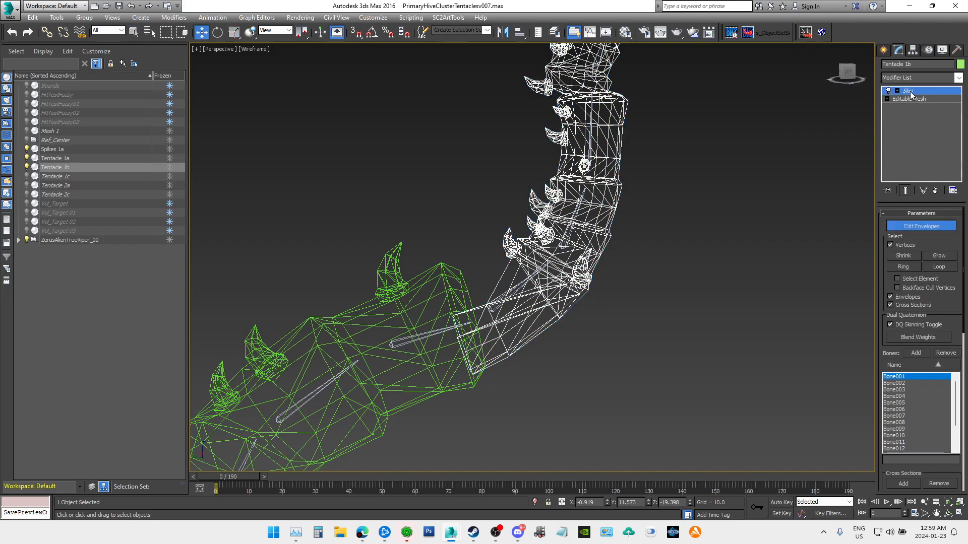
click(919, 227)
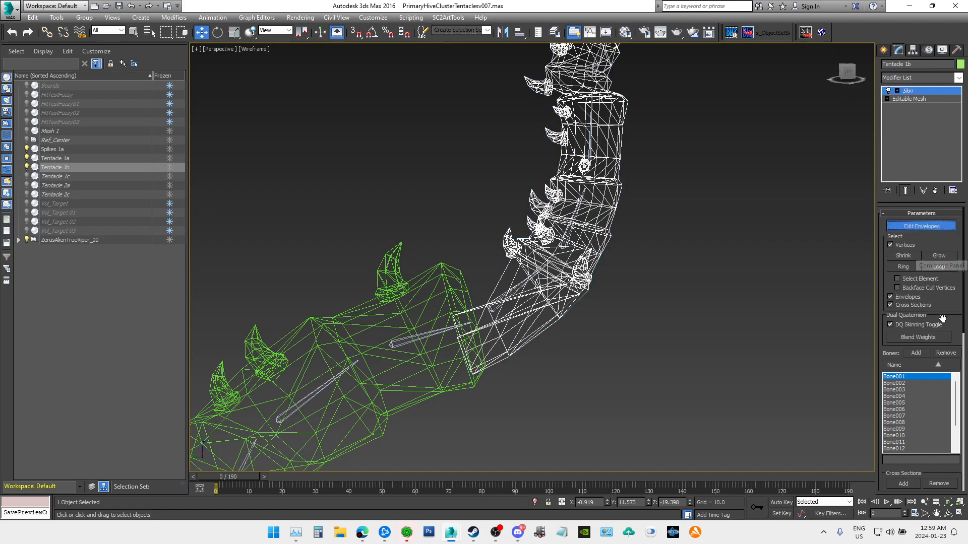
scroll(580, 262, up, 5)
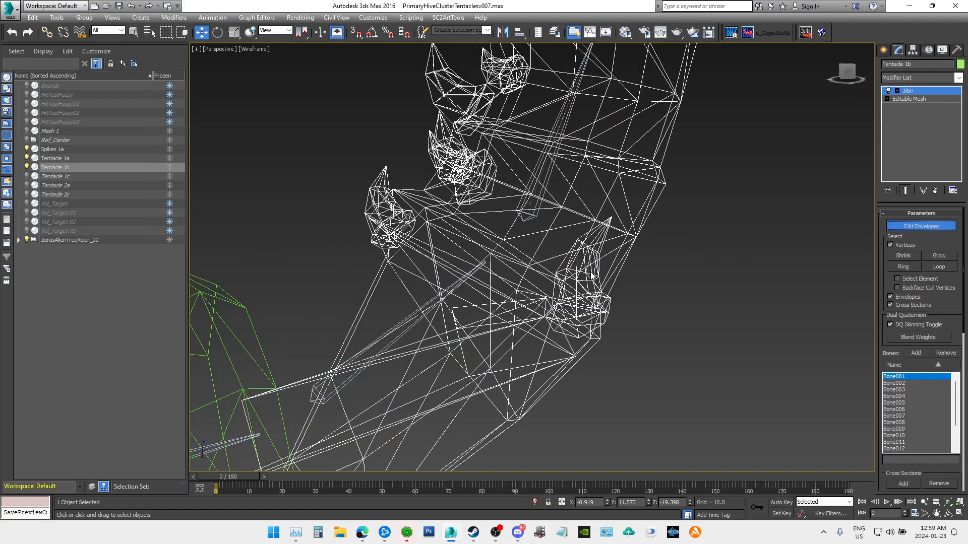
Step: Switch to the StarCraft II Editor's Cutscenes preview and examine the tentacle model's bend up close
mouse_move(407, 533)
click(557, 475)
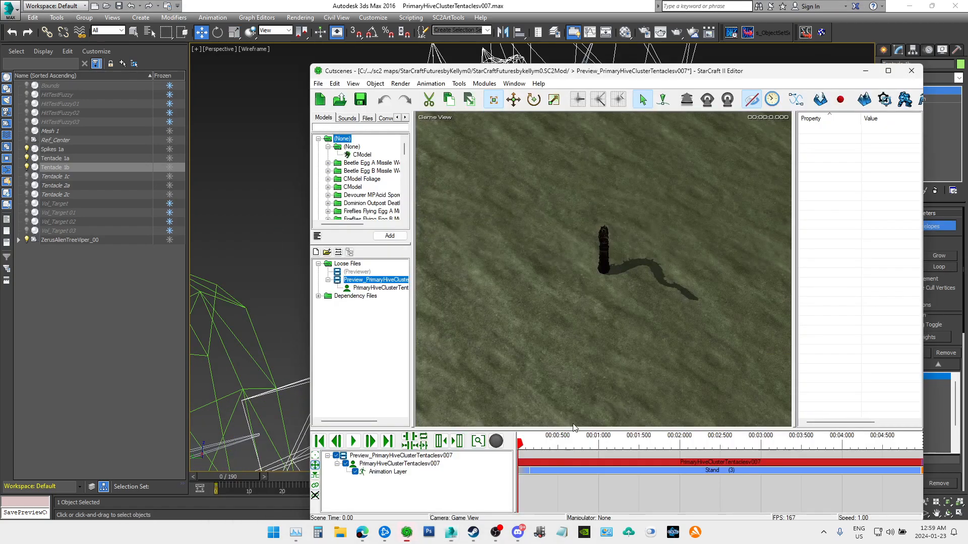
scroll(616, 243, up, 5)
middle_drag(616, 243, 631, 339)
scroll(675, 310, up, 3)
scroll(649, 335, up, 2)
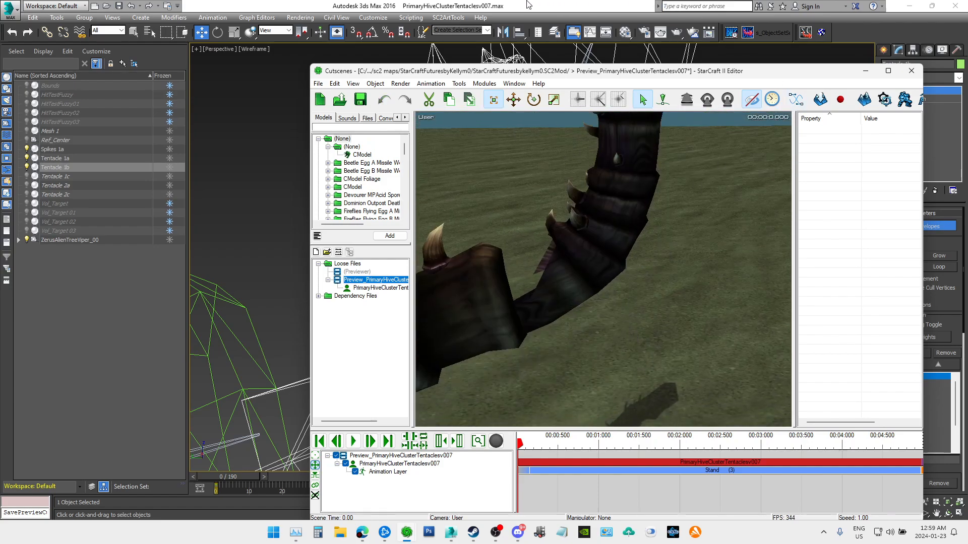
Step: Return to 3ds Max and inspect which Tentacle 1b vertices are influenced by Bone015 through Bone011
click(479, 5)
middle_drag(679, 255, 660, 249)
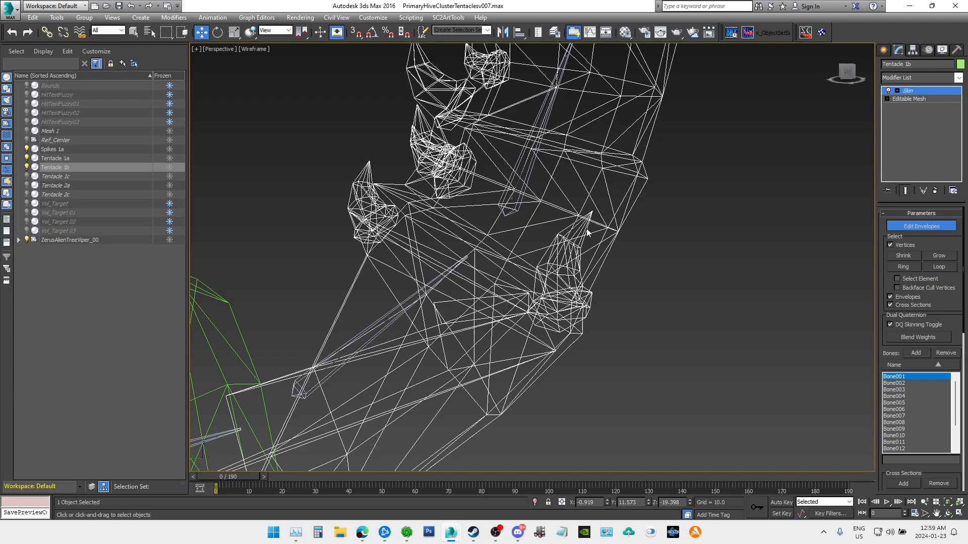
drag(956, 402, 955, 415)
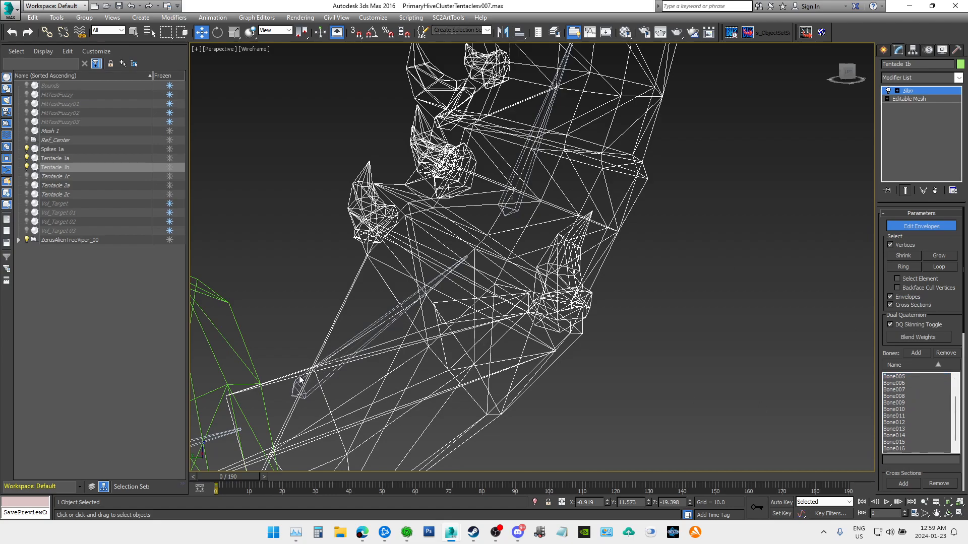
click(906, 442)
key(Up)
key(Up)
key(Up)
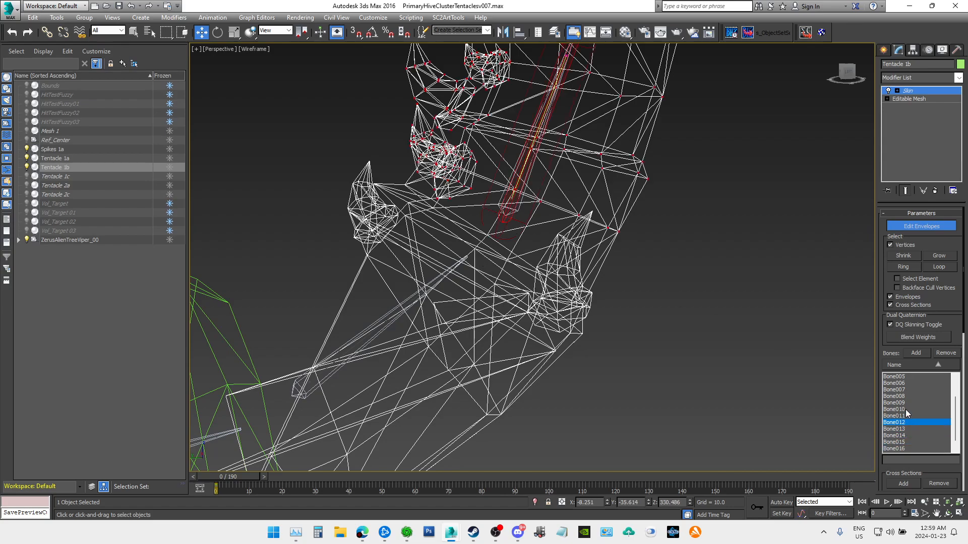
click(905, 415)
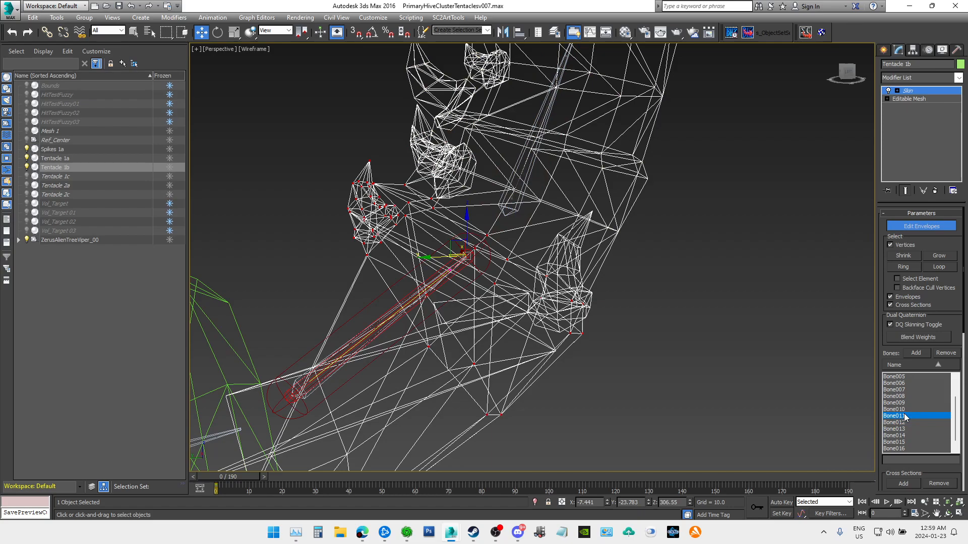
Step: Check the outer-bend spike's tip vertex against the influence of Bone009, Bone010 and Bone012 through Bone015
click(905, 410)
drag(597, 206, 584, 226)
click(905, 402)
click(910, 428)
click(908, 435)
click(907, 442)
click(907, 429)
click(908, 423)
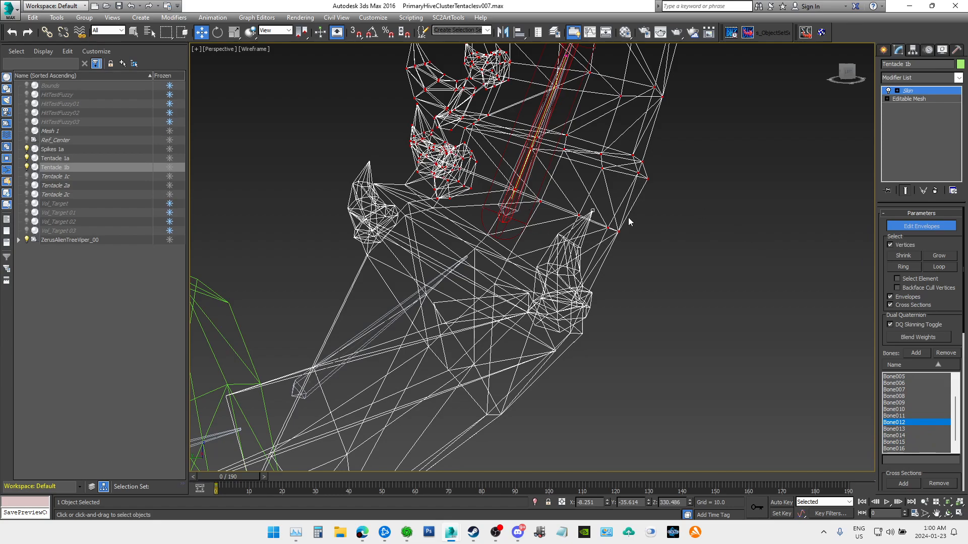
Step: Select the outer-bend spike's tip vertex and make Bone010 the active bone after comparing it with Bone011
scroll(612, 217, up, 3)
drag(589, 201, 580, 228)
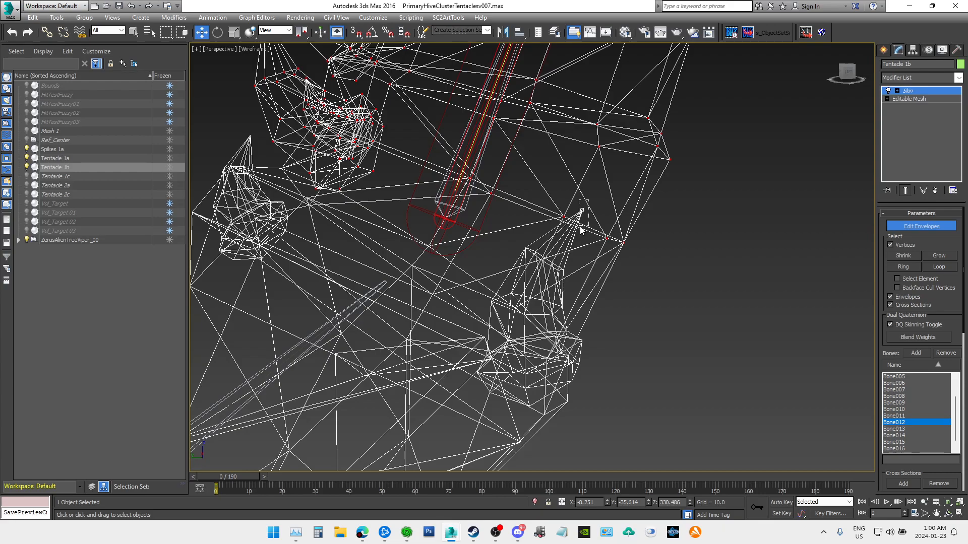
scroll(583, 232, down, 3)
scroll(547, 264, down, 3)
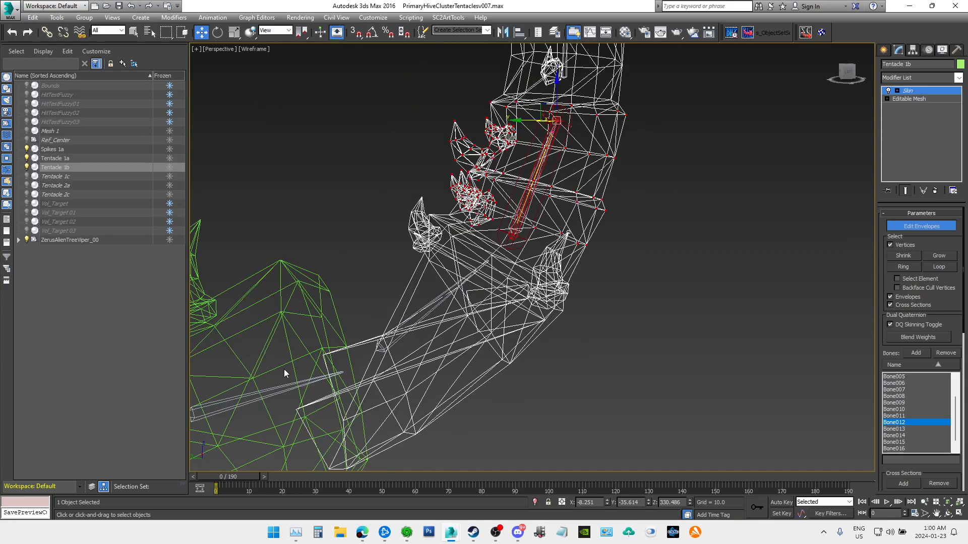
click(905, 409)
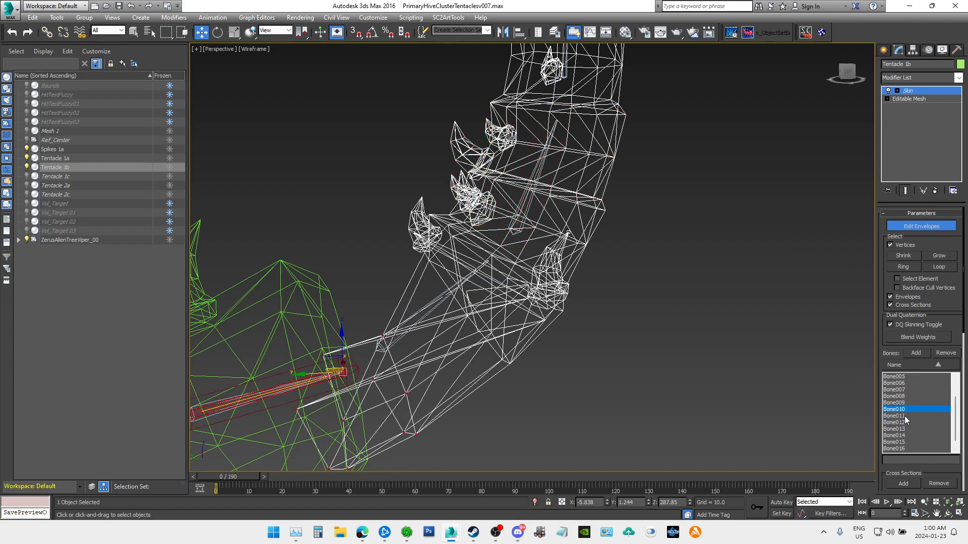
click(905, 416)
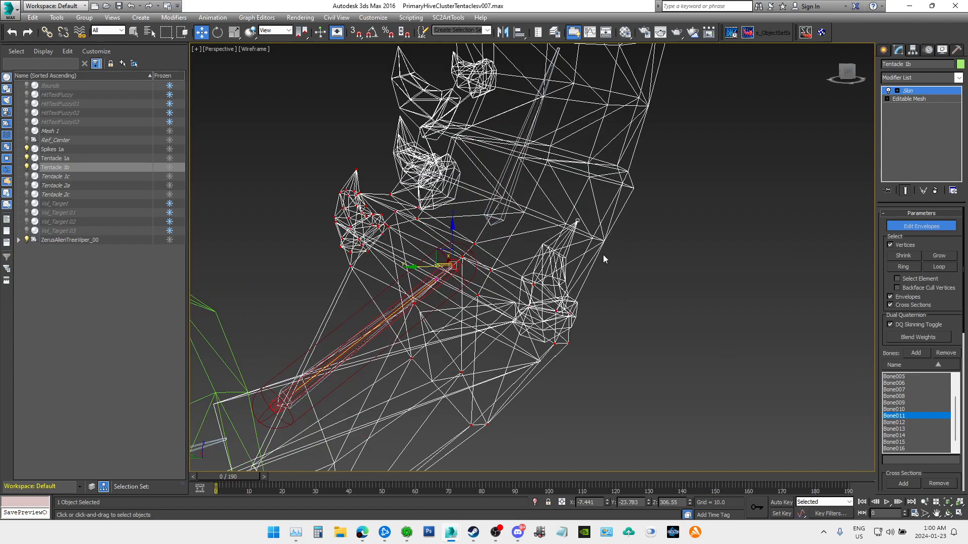
scroll(602, 259, up, 3)
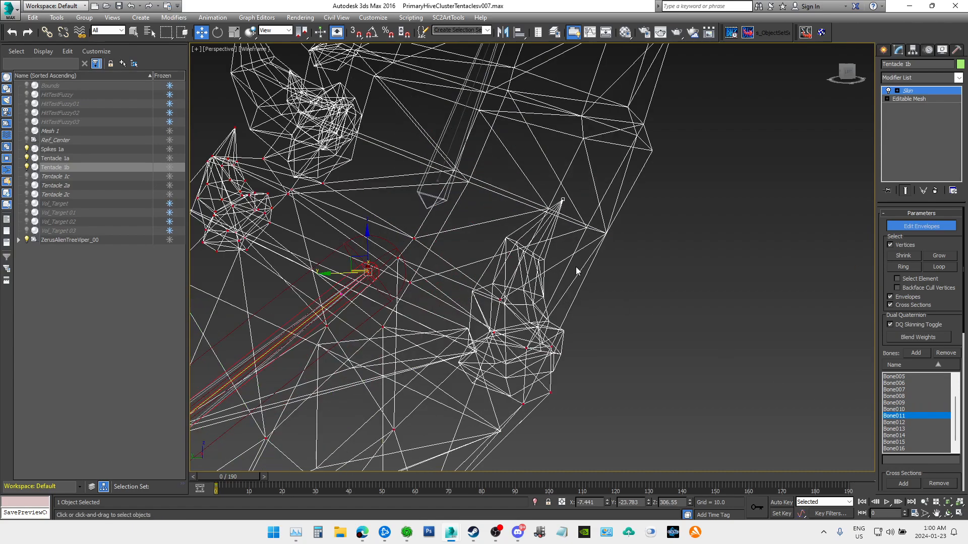
click(905, 410)
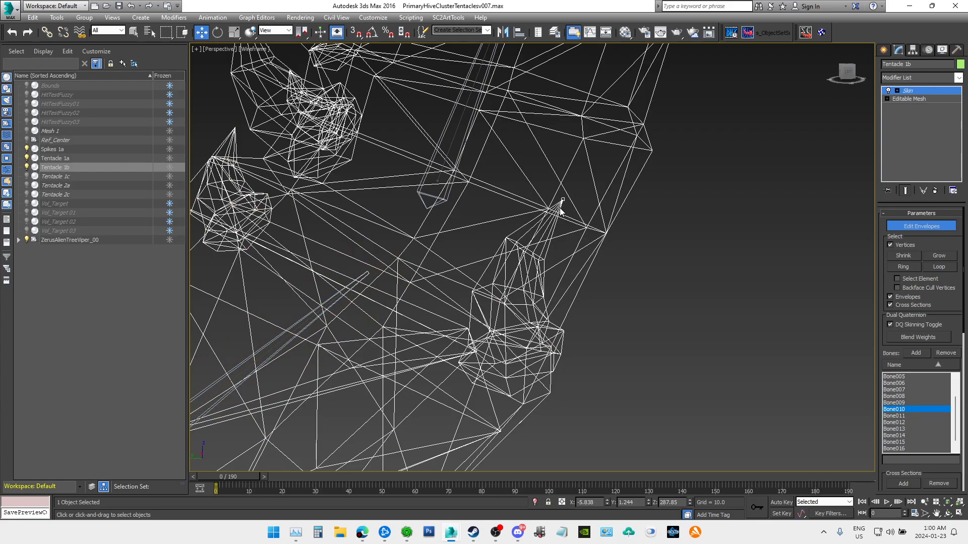
Step: Select the tip vertex of the outer-bend spike together with the ring of vertices just below it
drag(498, 226, 549, 279)
scroll(522, 252, up, 3)
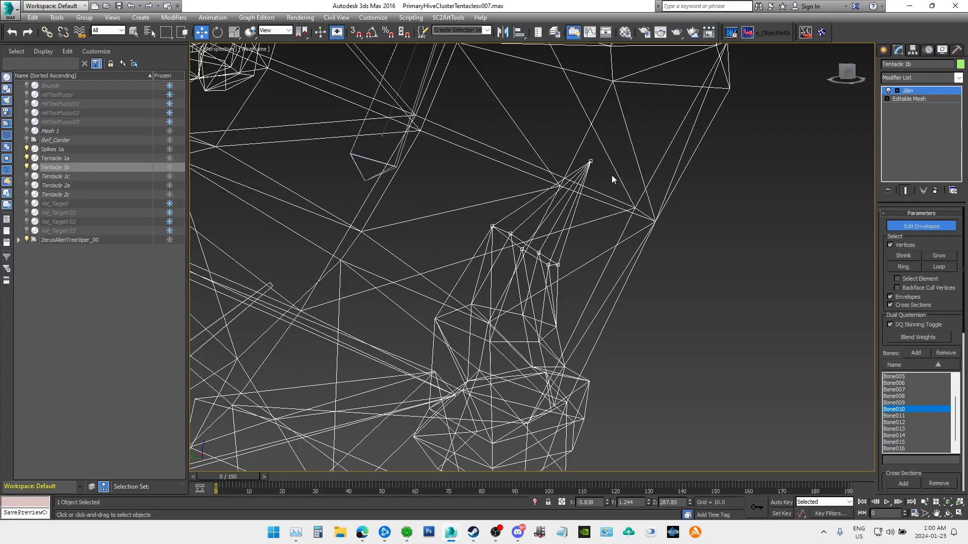
drag(585, 178, 586, 178)
click(591, 163)
drag(599, 144, 590, 163)
drag(471, 204, 573, 282)
scroll(562, 221, up, 3)
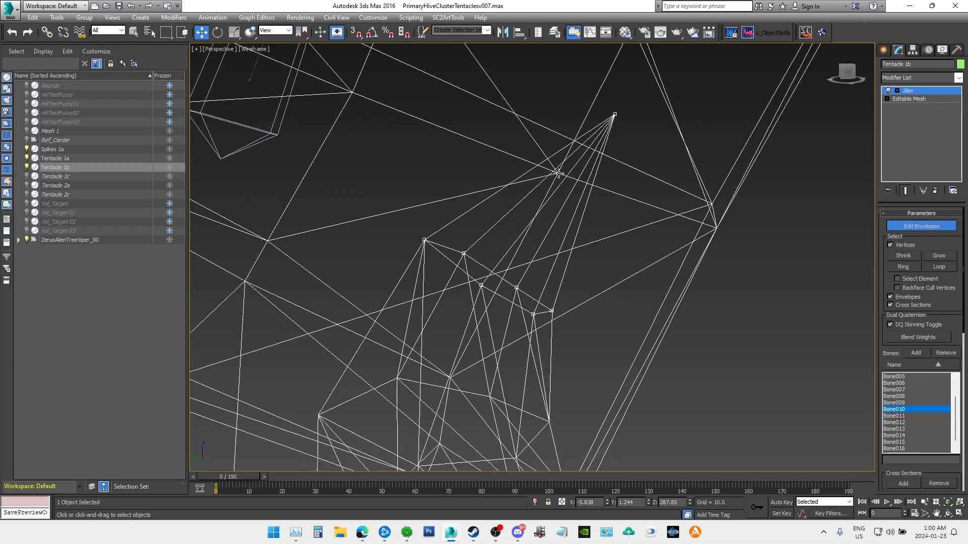
drag(548, 184, 576, 172)
Step: Extend the vertex selection down the spike to the lower vertices around its base
scroll(575, 220, down, 2)
middle_drag(585, 269, 595, 158)
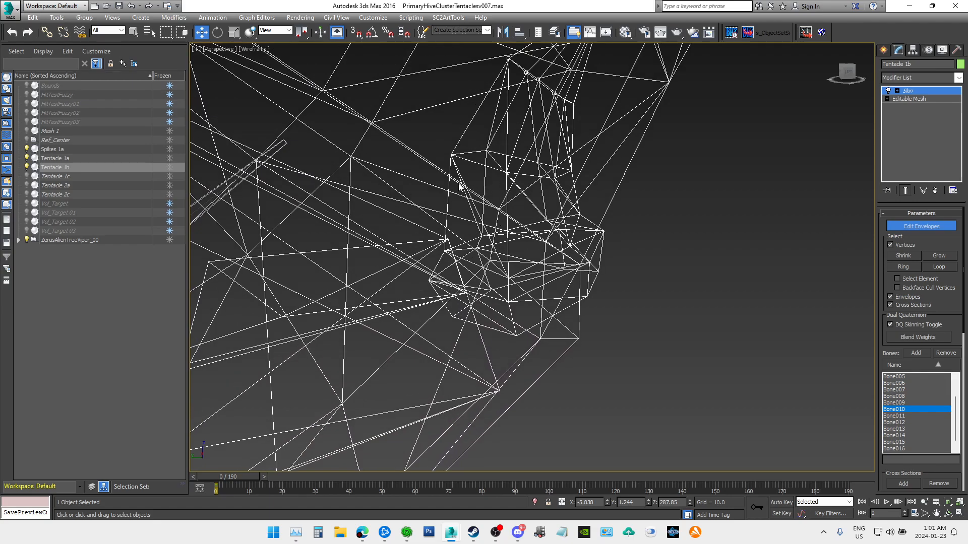
ctrl+drag(442, 174, 590, 143)
middle_drag(624, 212, 718, 159)
scroll(569, 189, up, 3)
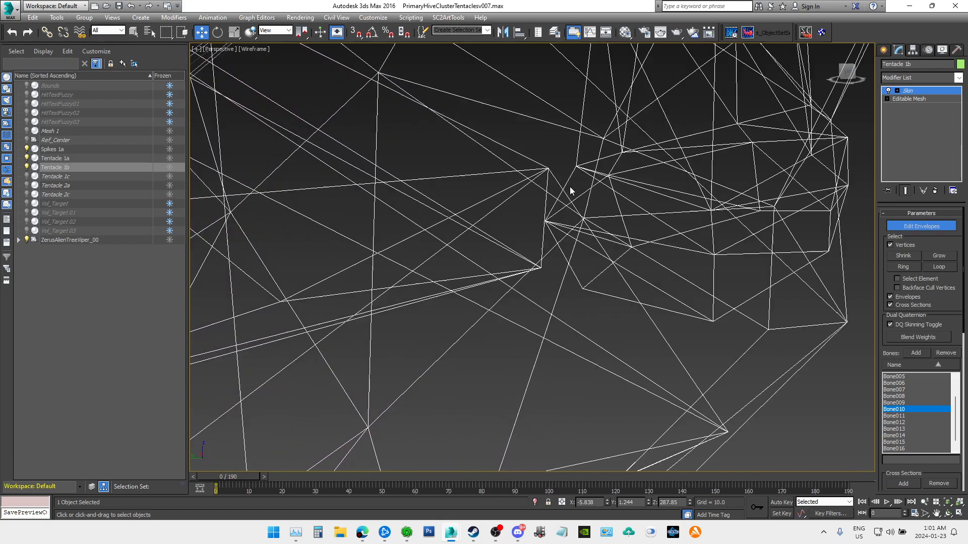
ctrl+click(576, 167)
ctrl+drag(597, 281, 598, 282)
ctrl+click(632, 247)
ctrl+drag(718, 320, 720, 318)
Step: Extend the vertex selection around the outer-bend spike's lower rings and base, including the vertices on its far side
middle_drag(740, 280, 552, 317)
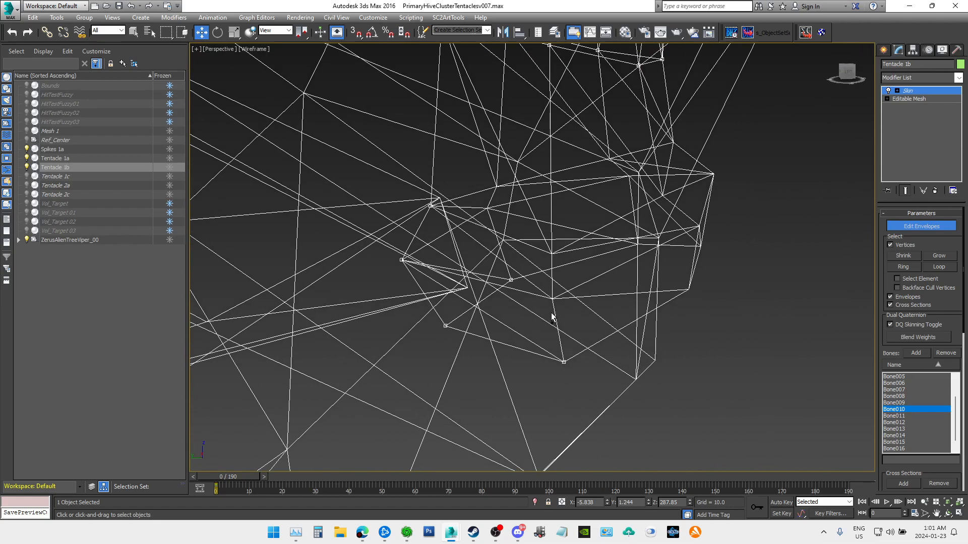
middle_drag(570, 249, 672, 273)
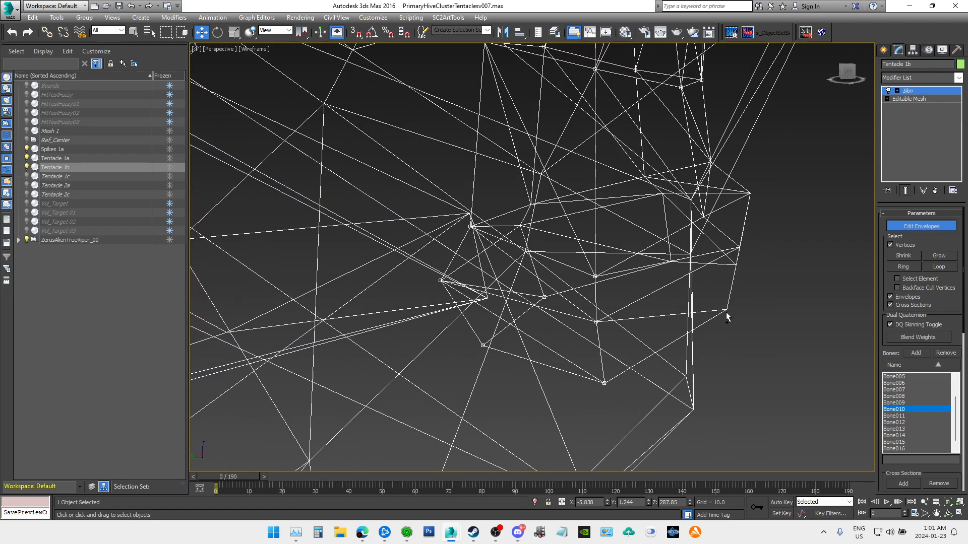
middle_drag(795, 190, 740, 222)
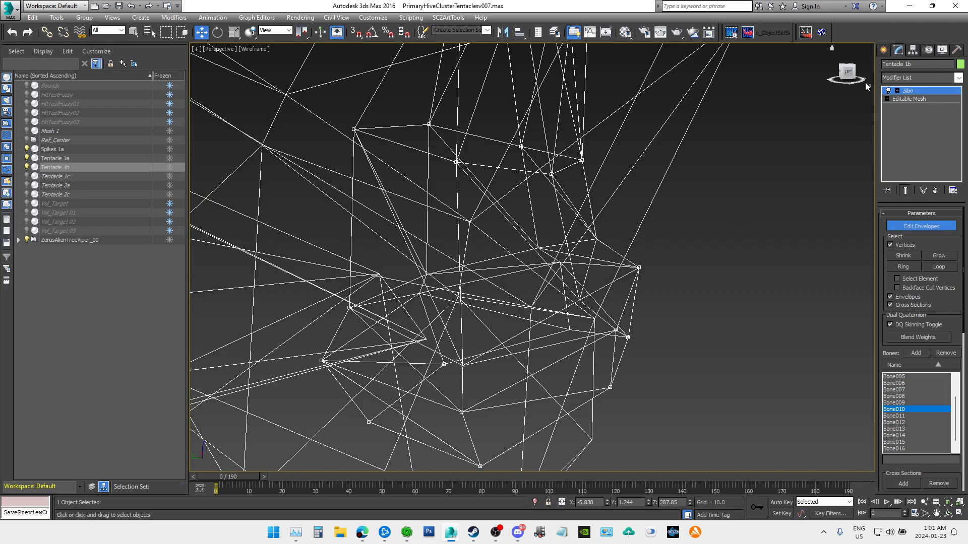
drag(849, 75, 779, 153)
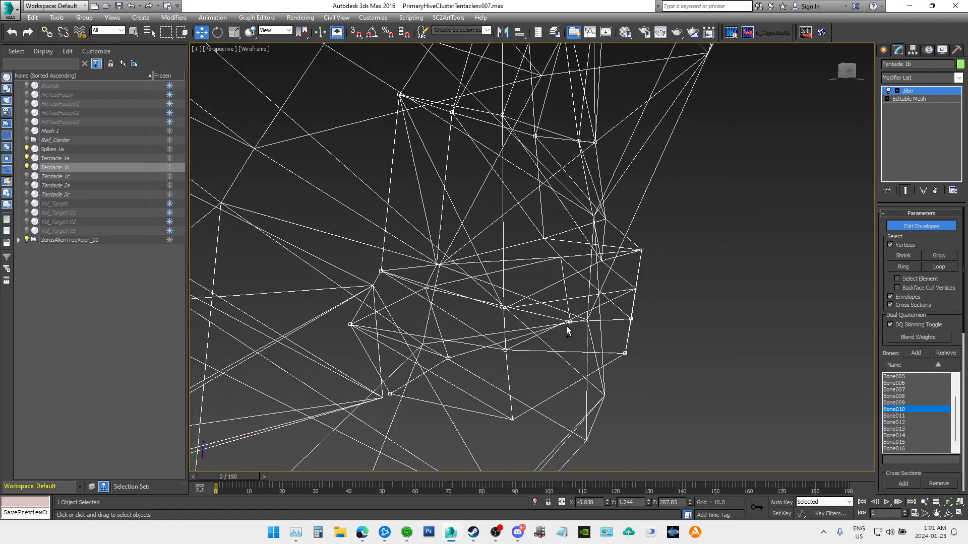
mouse_move(851, 75)
mouse_down()
mouse_move(856, 96)
mouse_move(865, 81)
mouse_up()
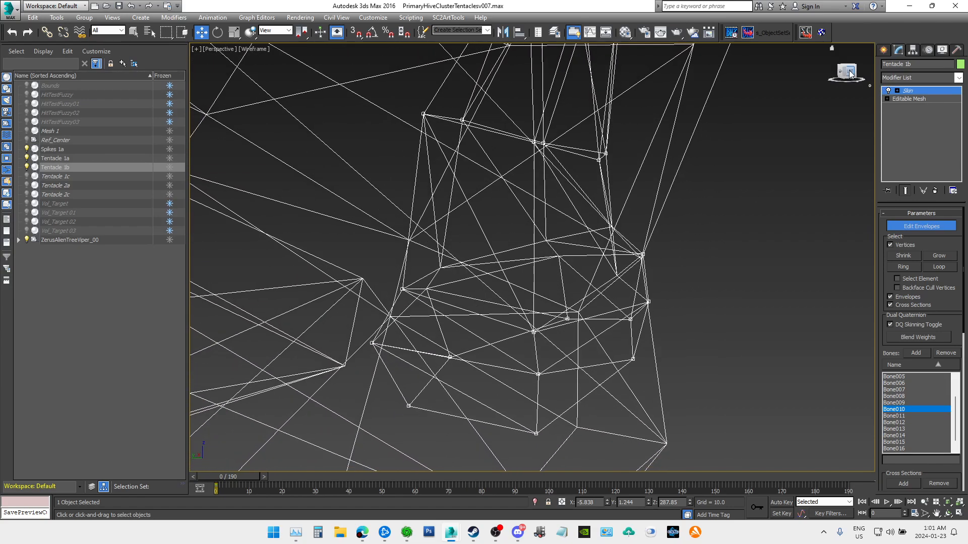
Step: Add the remaining inner vertices between the spike's middle ring and its base to the selection
drag(432, 279, 460, 263)
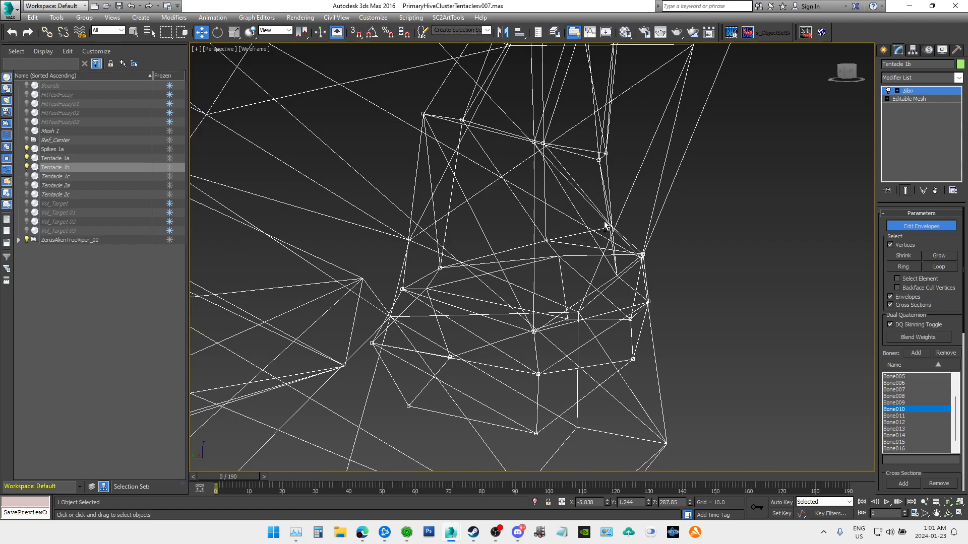
mouse_move(847, 75)
mouse_down()
mouse_move(833, 86)
mouse_move(827, 78)
mouse_up()
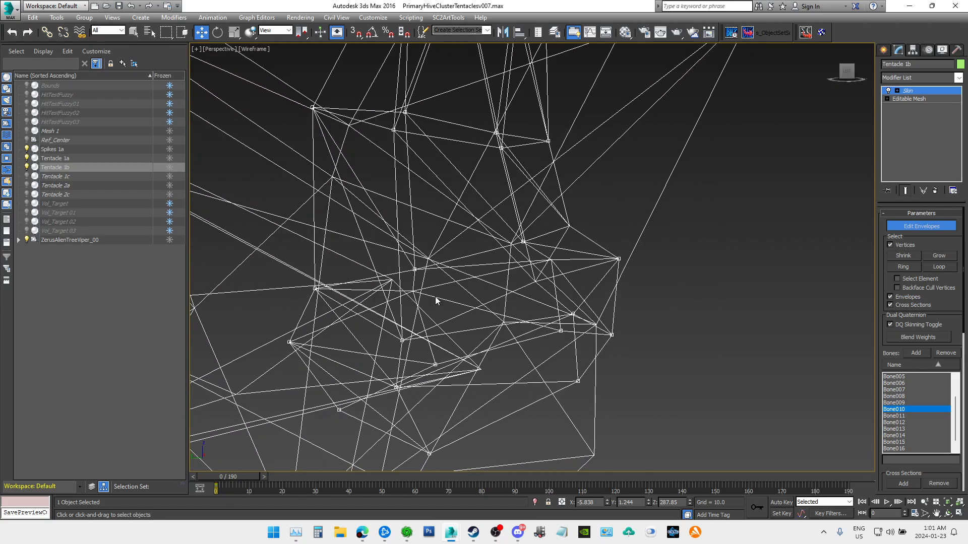
ctrl+drag(425, 296, 440, 289)
mouse_move(850, 77)
mouse_down()
mouse_move(838, 80)
mouse_move(858, 77)
mouse_move(842, 79)
mouse_up()
scroll(736, 215, down, 8)
scroll(732, 205, up, 4)
scroll(732, 205, up, 3)
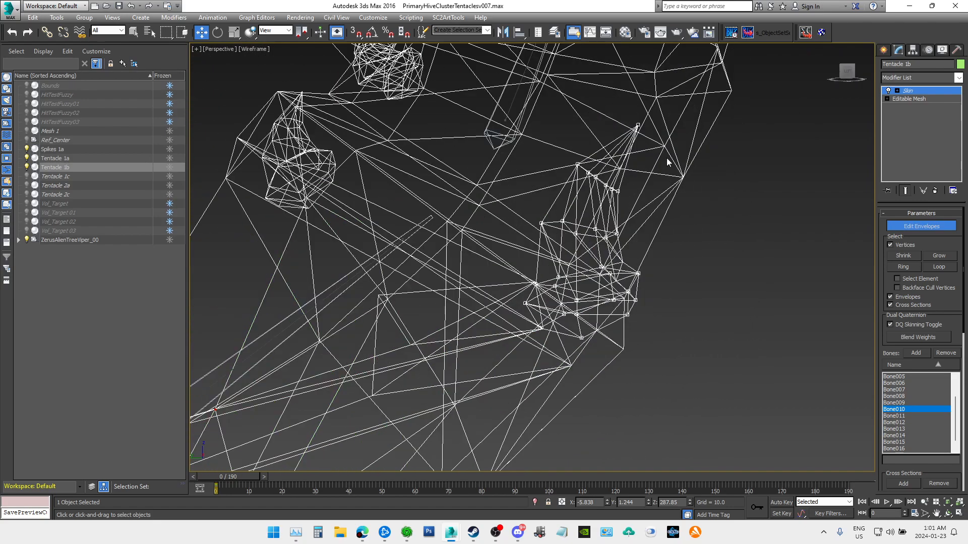
Step: Examine the selected spike vertices against the Bone010 envelope and the surrounding tentacle mesh
scroll(965, 309, down, 5)
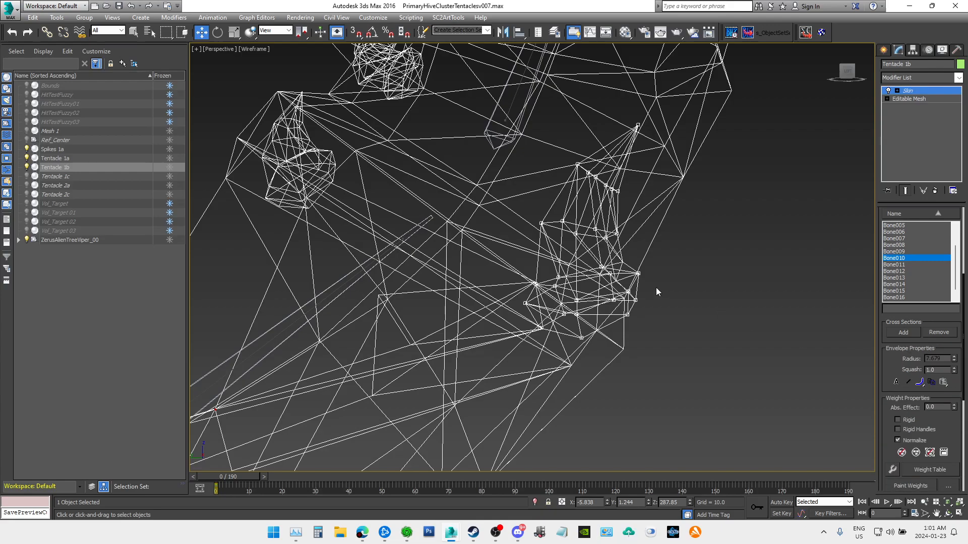
middle_drag(516, 161, 546, 221)
scroll(596, 201, down, 5)
mouse_move(368, 275)
middle_down()
mouse_move(585, 222)
mouse_move(755, 123)
mouse_move(559, 246)
mouse_move(356, 277)
middle_up()
scroll(569, 263, up, 3)
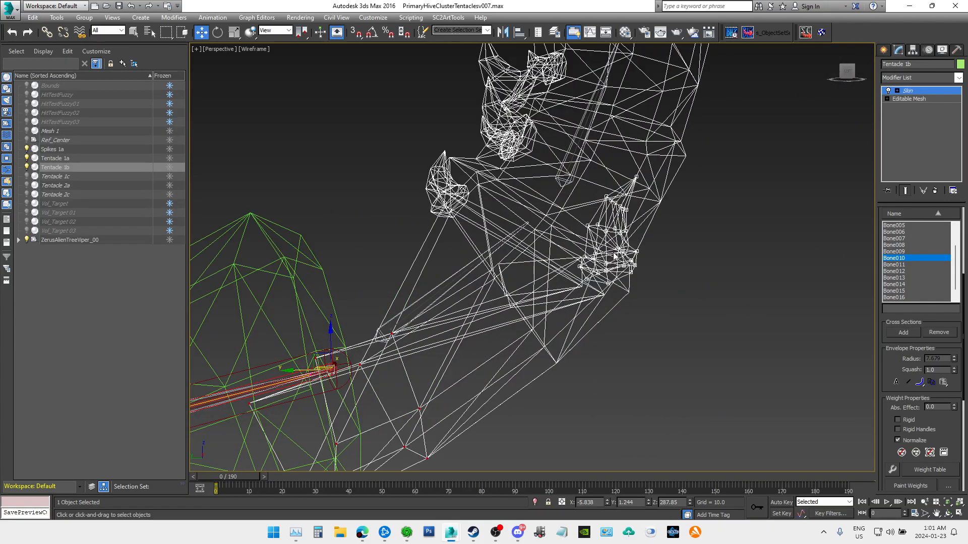
scroll(616, 282, up, 3)
scroll(650, 284, down, 3)
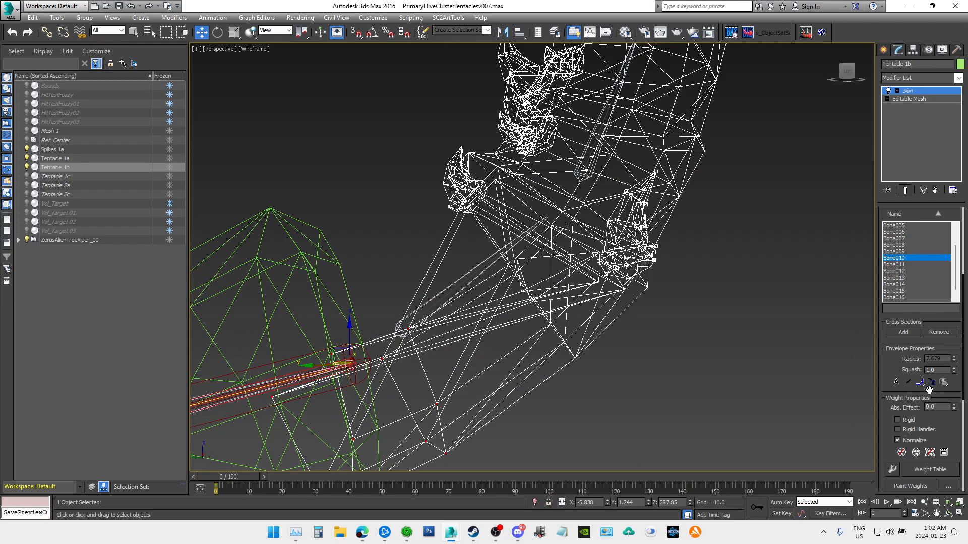
alt+middle_drag(686, 230, 690, 239)
scroll(656, 258, up, 5)
scroll(664, 273, down, 5)
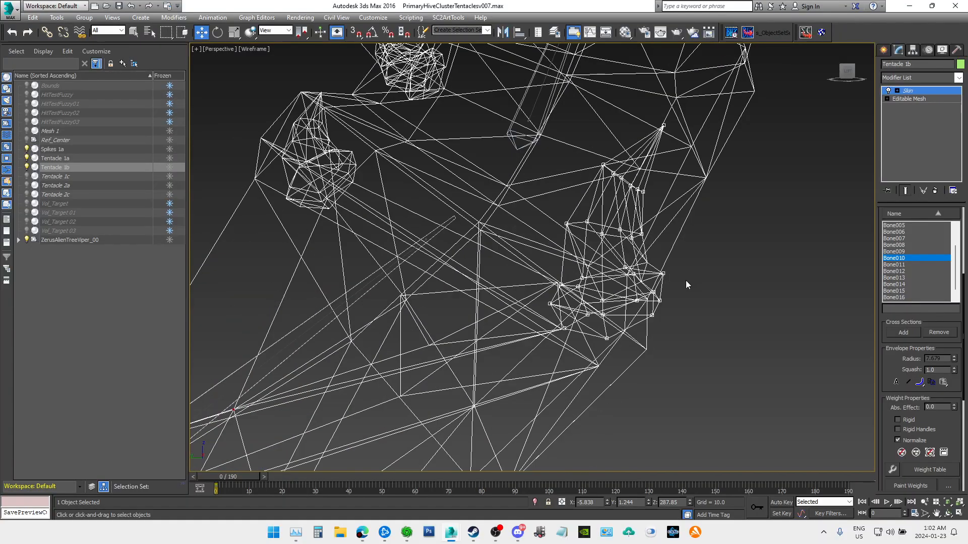
Step: Add the tentacle vertices where the outer-bend spike's base meets the body to the selection
alt+middle_drag(682, 280, 700, 247)
drag(847, 76, 848, 81)
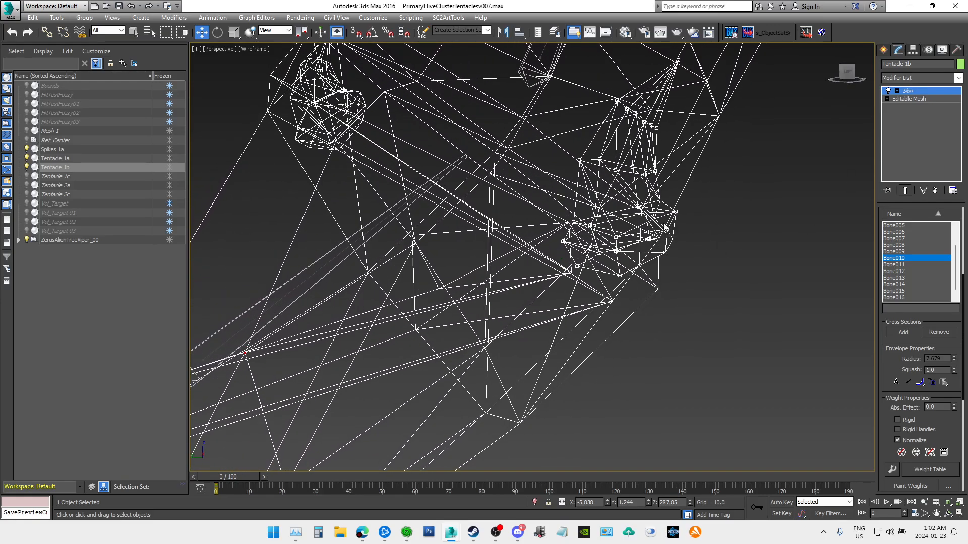
scroll(577, 229, up, 3)
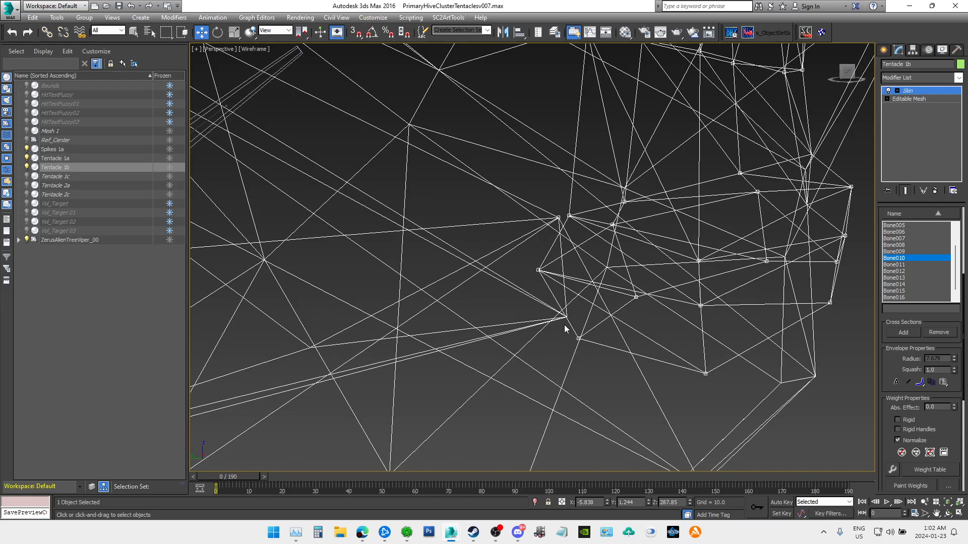
scroll(587, 312, down, 4)
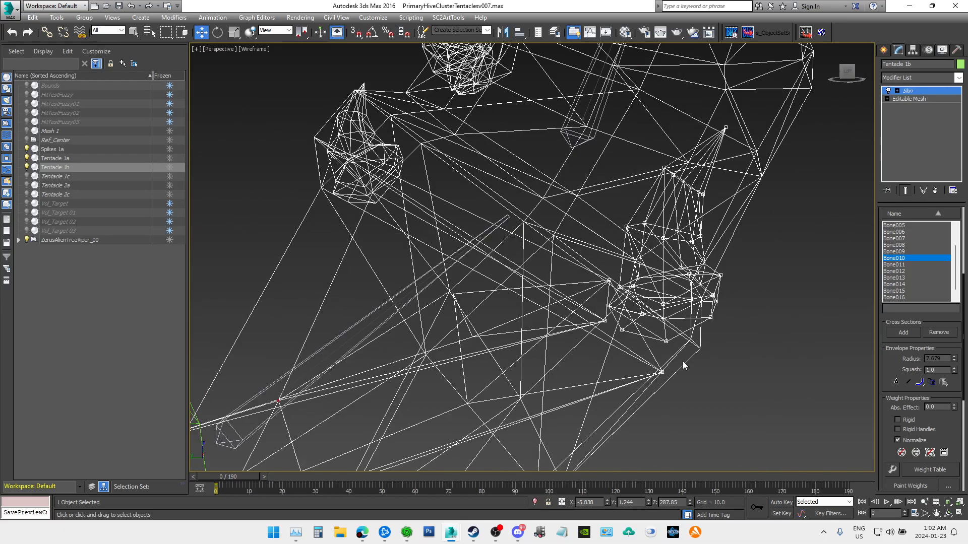
mouse_move(847, 69)
mouse_down()
mouse_move(839, 72)
mouse_move(848, 72)
mouse_up()
scroll(616, 190, down, 4)
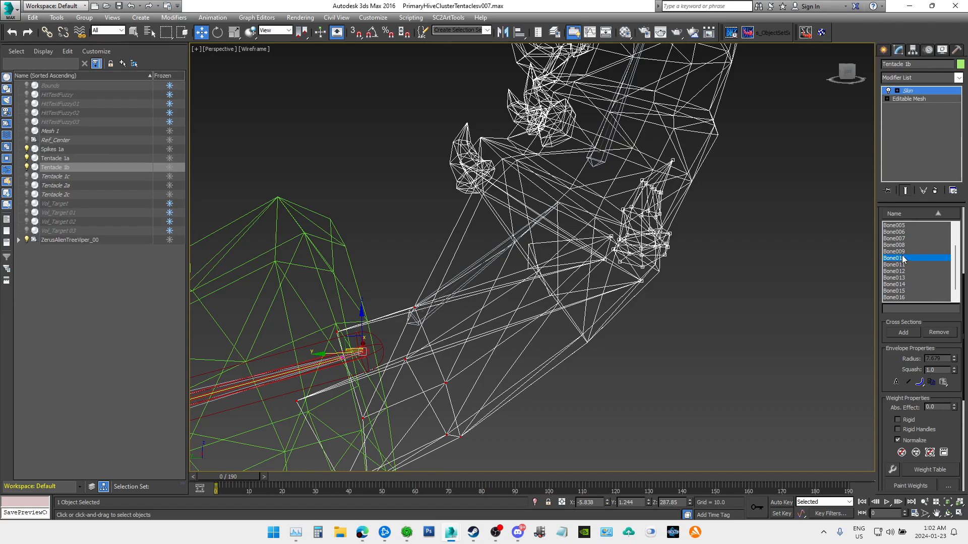
Step: Set Bone010's absolute effect on the selected spike vertices to 0.5
middle_drag(633, 389, 677, 374)
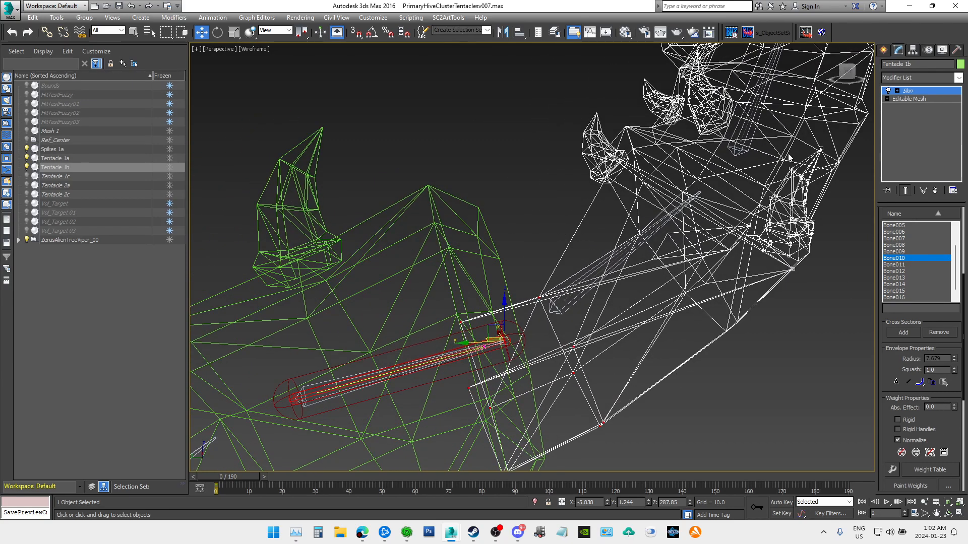
scroll(358, 383, down, 3)
scroll(358, 382, up, 3)
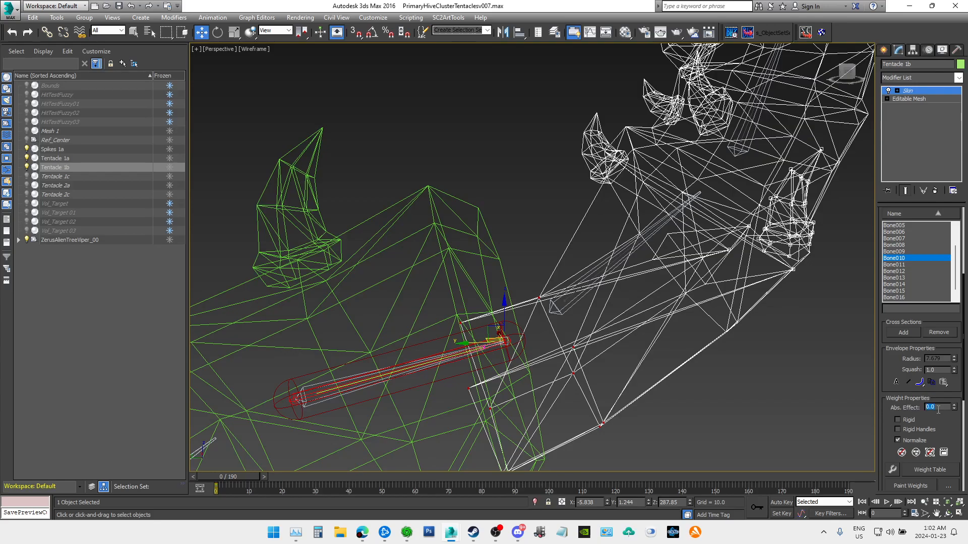
alt+middle_drag(754, 370, 734, 382)
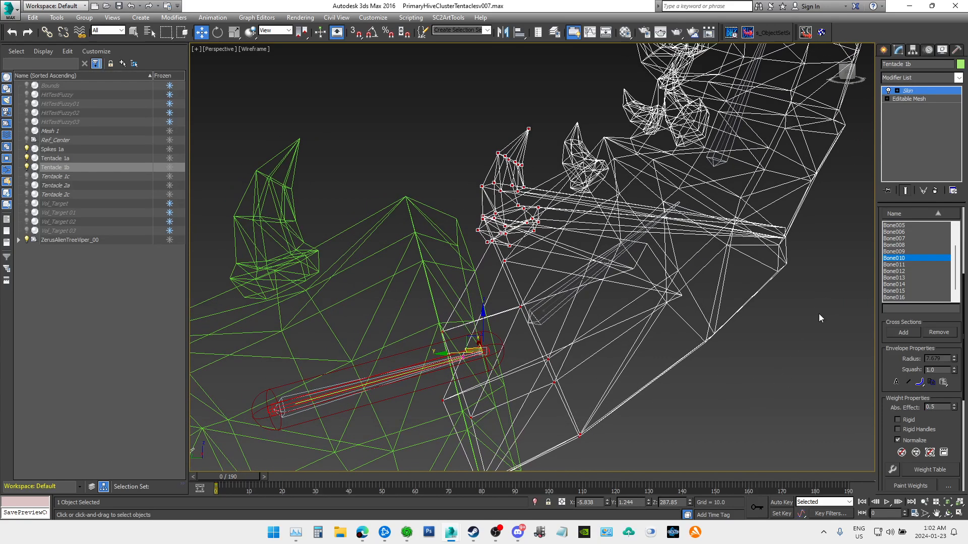
Step: Select the spike vertices left behind at the outer bend and give them a Bone010 absolute effect of 0.5
scroll(818, 313, up, 10)
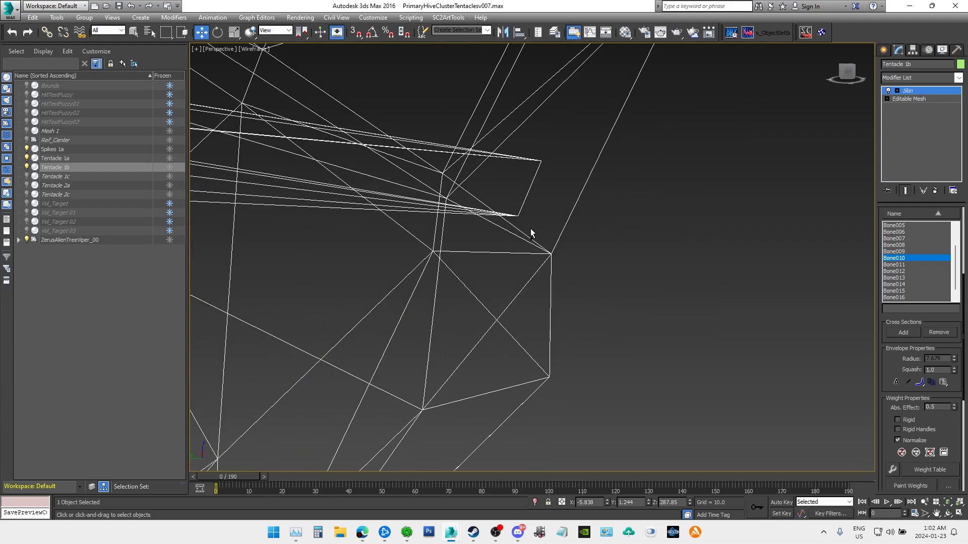
scroll(580, 225, down, 8)
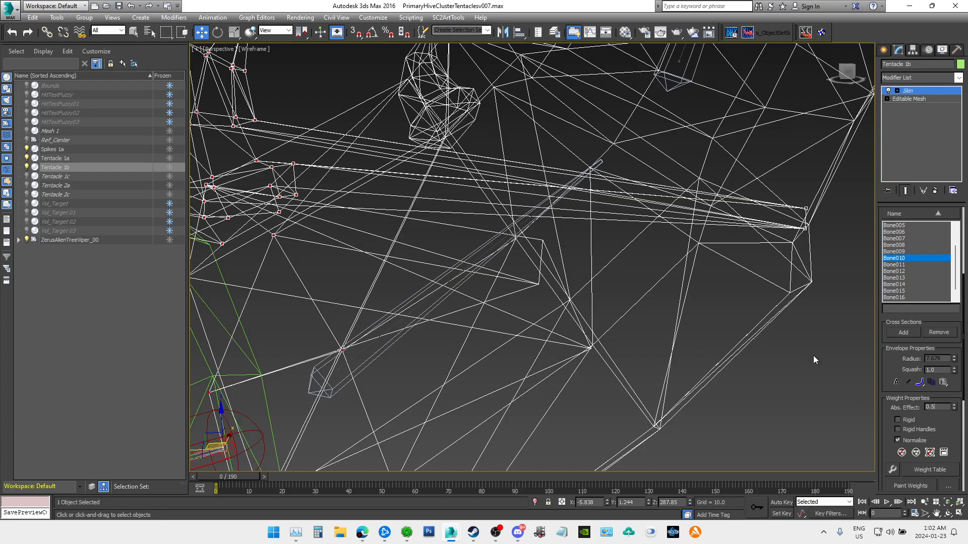
scroll(814, 356, down, 5)
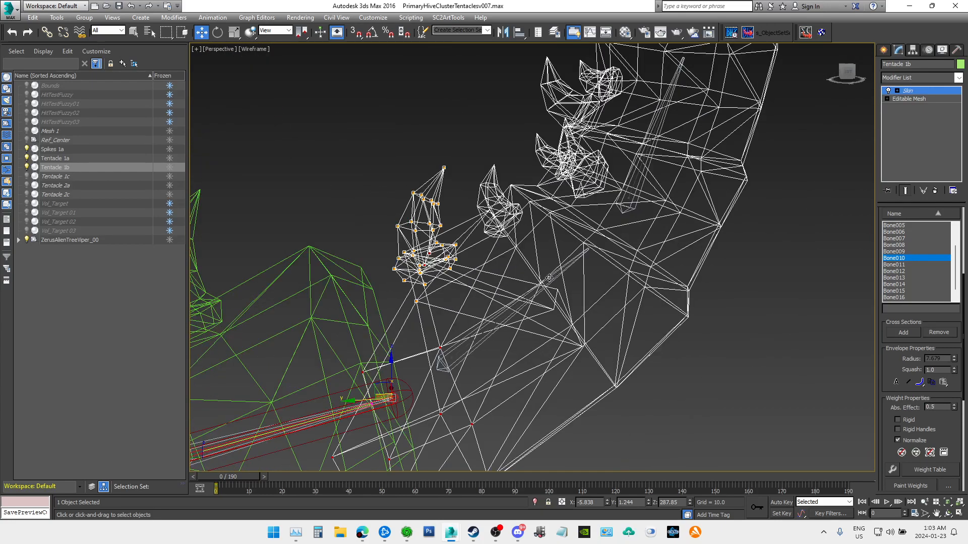
Step: Add the vertices still stretched between the spike's base and the tentacle body, and set their Bone010 absolute effect to 0.5
scroll(555, 283, up, 6)
scroll(569, 337, down, 5)
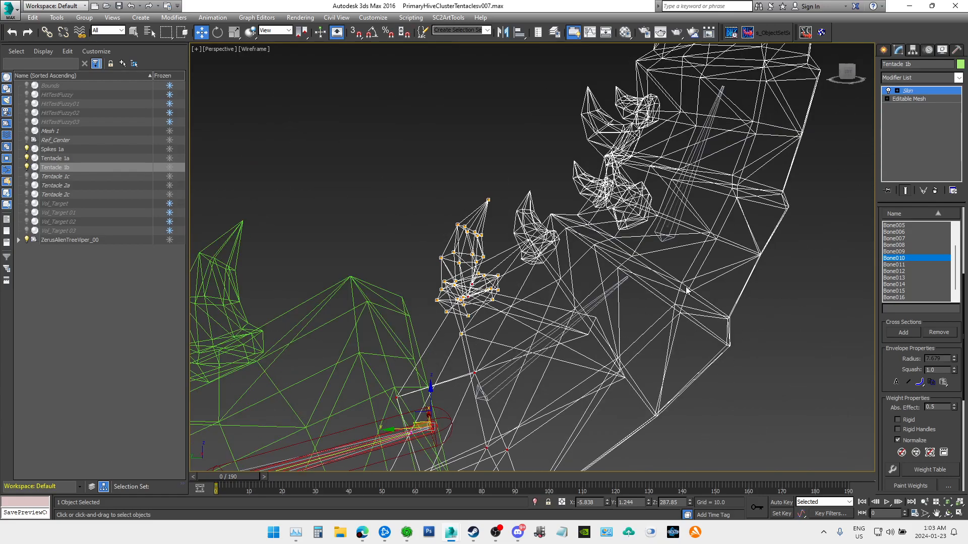
click(849, 76)
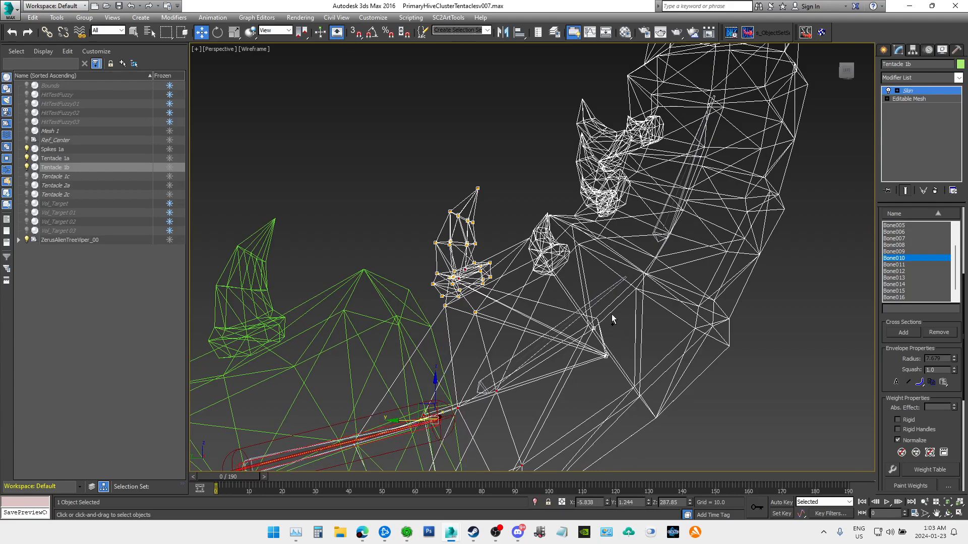
alt+middle_drag(638, 338, 658, 345)
scroll(579, 341, up, 3)
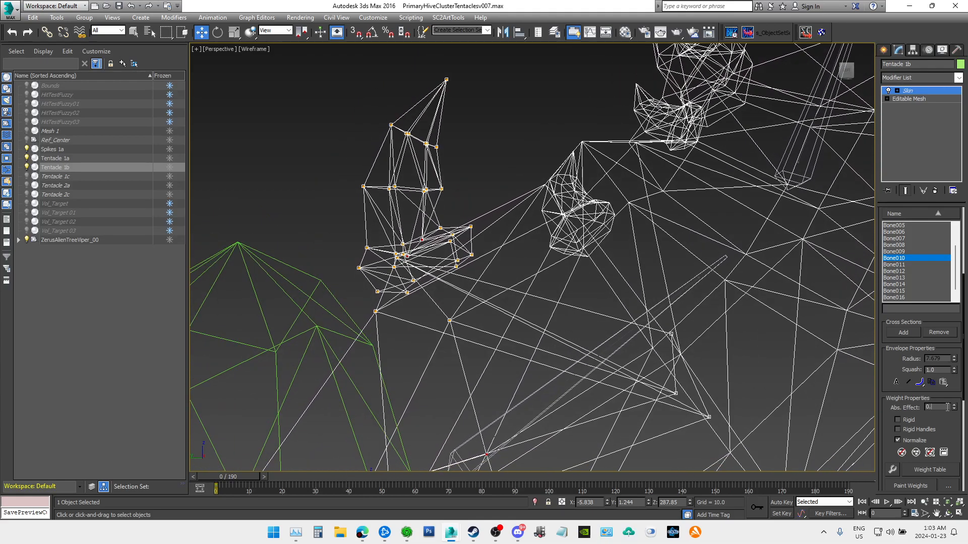
middle_drag(521, 165, 514, 179)
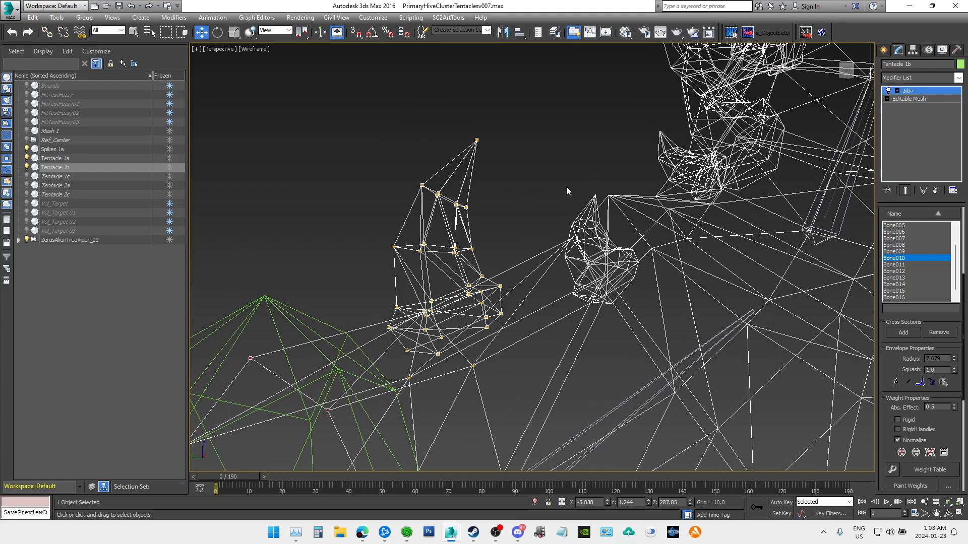
Step: Compare the influence of Bone009, Bone010 and Bone011 on the selected spike vertices, ending with Bone010 active
scroll(519, 218, up, 4)
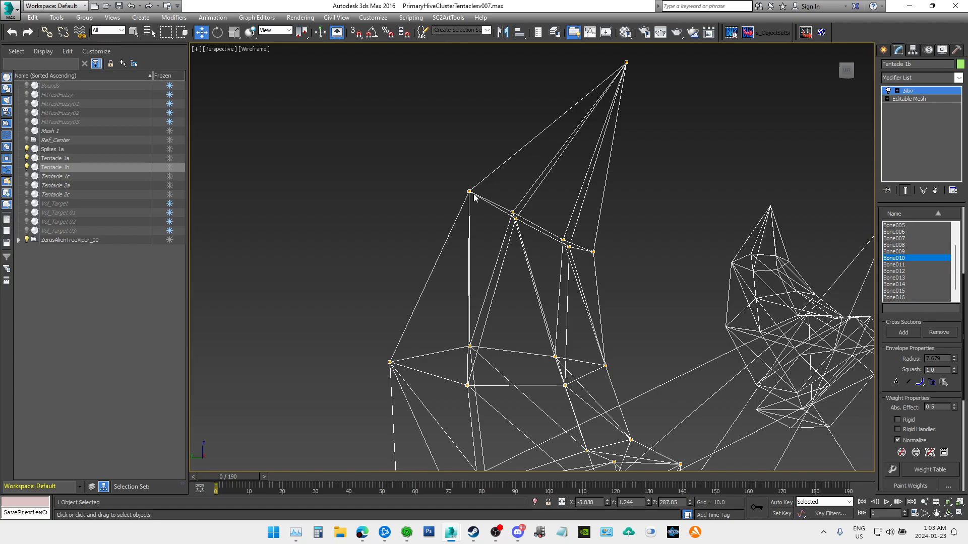
click(906, 265)
click(907, 258)
click(905, 252)
click(903, 259)
scroll(617, 333, down, 5)
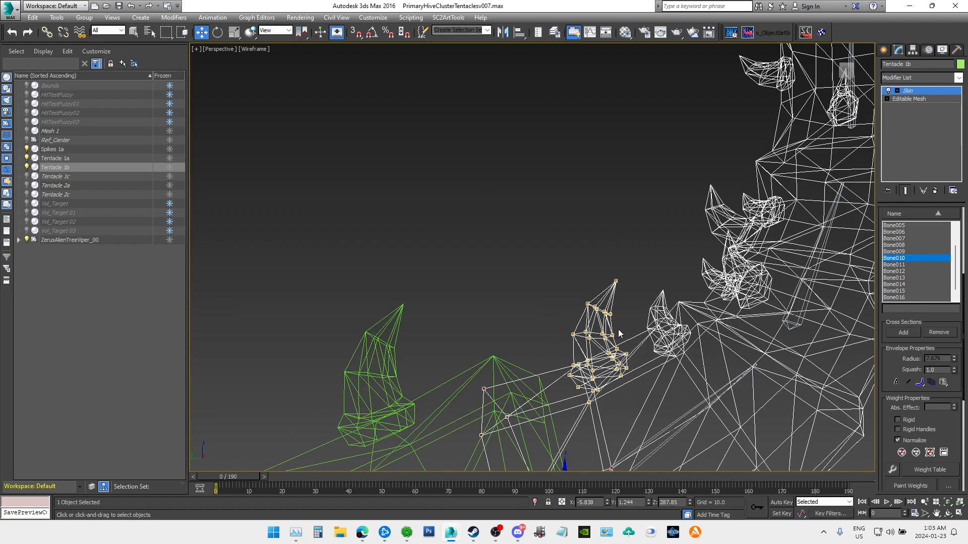
Step: Set Bone010's absolute effect on the selected spike and adjoining tentacle vertices to 0.33
scroll(620, 333, up, 3)
middle_drag(621, 332, 652, 165)
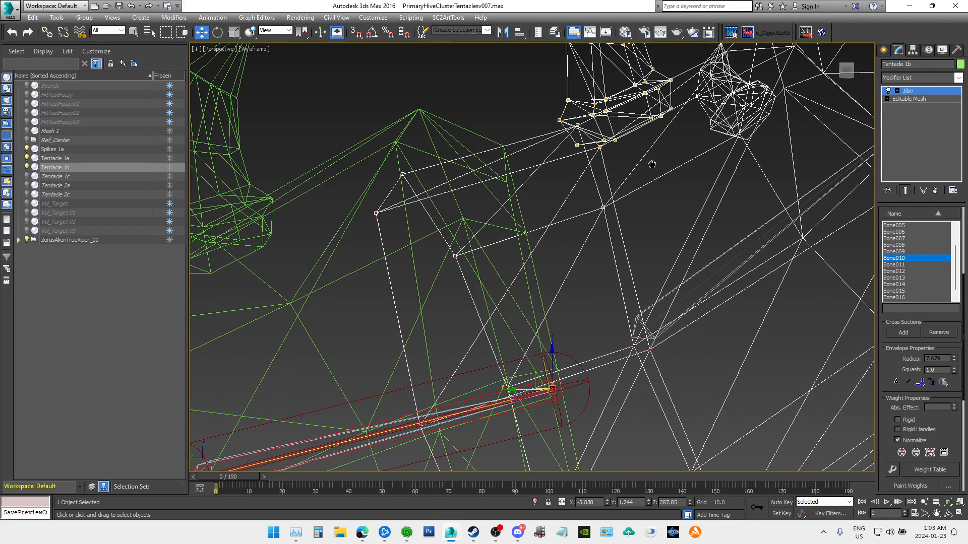
scroll(656, 191, down, 3)
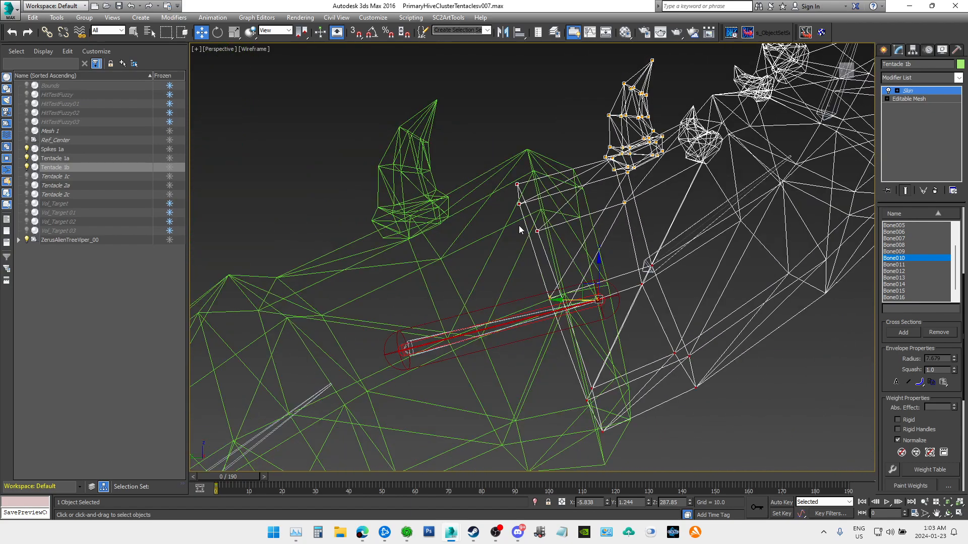
middle_drag(668, 226, 625, 345)
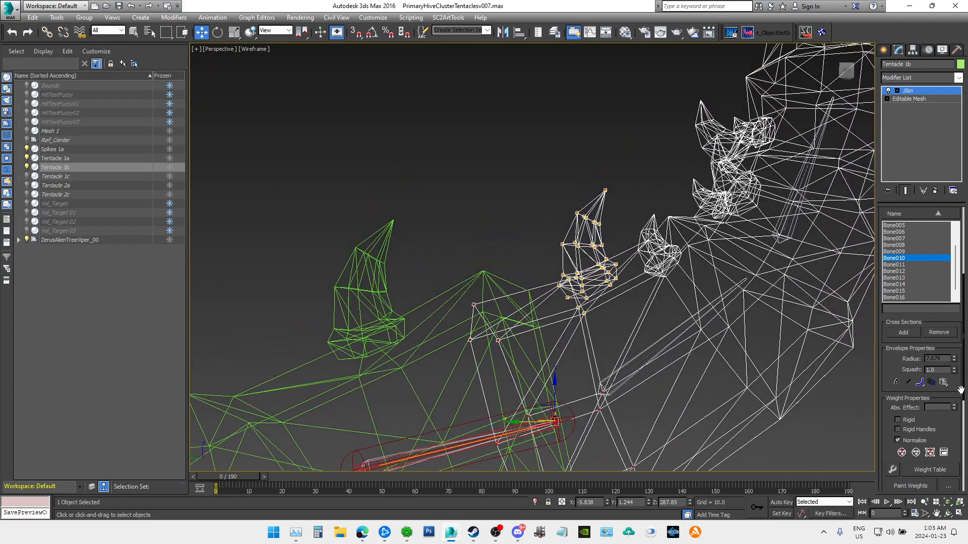
text(0.33)
middle_drag(615, 141, 594, 150)
scroll(559, 214, up, 3)
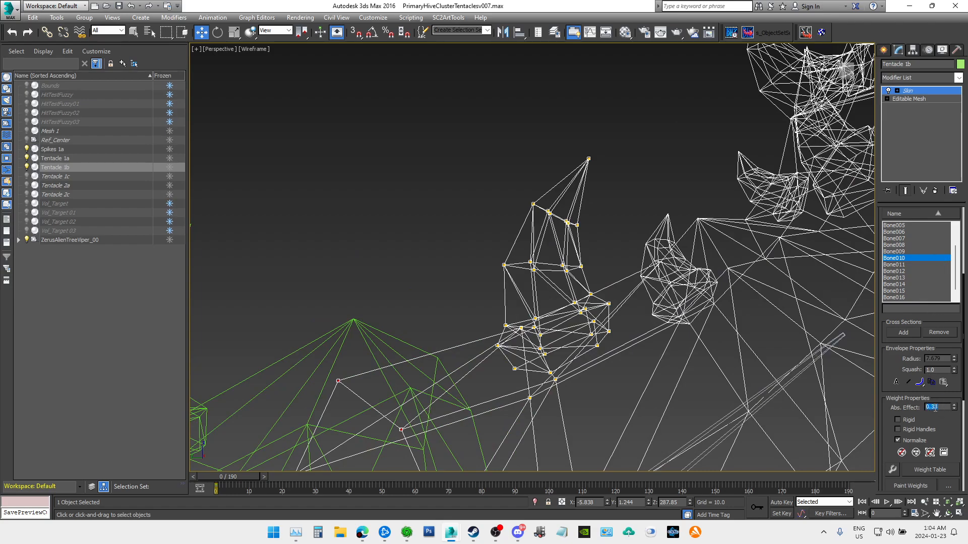
Step: Set Bone010's absolute effect on the selected spike vertices to 1.0 and check the spike's shape around the bend
middle_drag(417, 278, 522, 130)
middle_drag(624, 155, 569, 230)
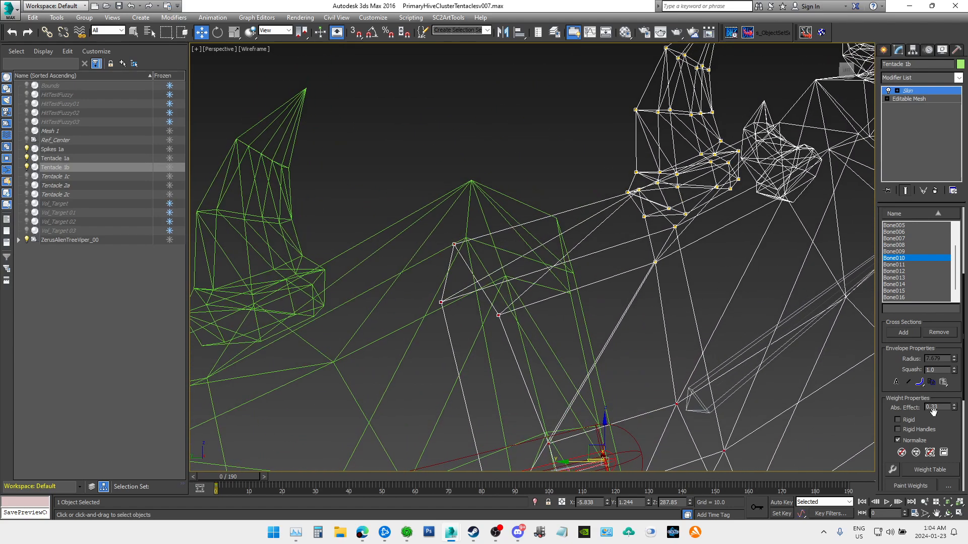
text(10)
key(Return)
double_click(935, 407)
text(1.0)
alt+middle_drag(543, 151, 563, 193)
middle_drag(614, 231, 596, 315)
mouse_move(849, 71)
mouse_down()
mouse_move(876, 74)
mouse_move(853, 84)
mouse_move(862, 70)
mouse_up()
middle_drag(661, 304, 580, 304)
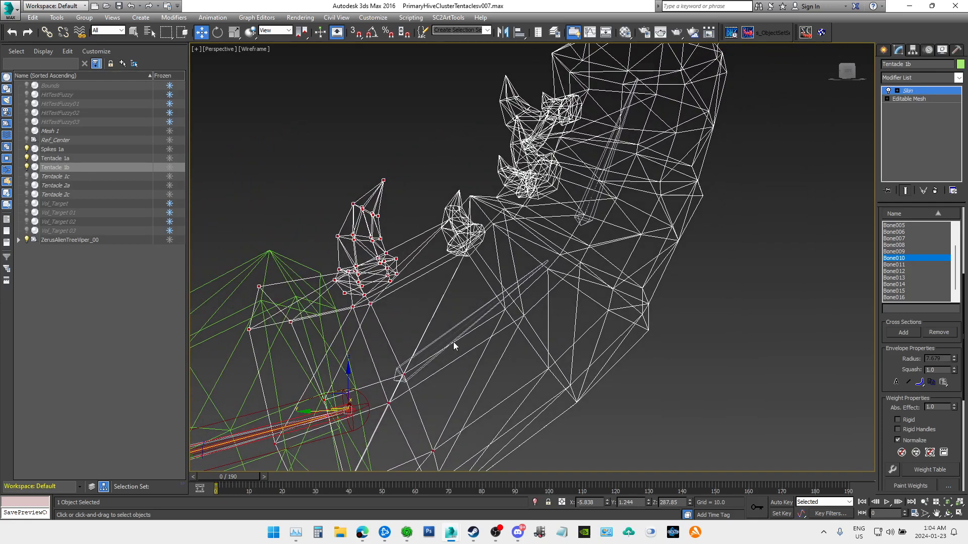
middle_drag(346, 394, 498, 300)
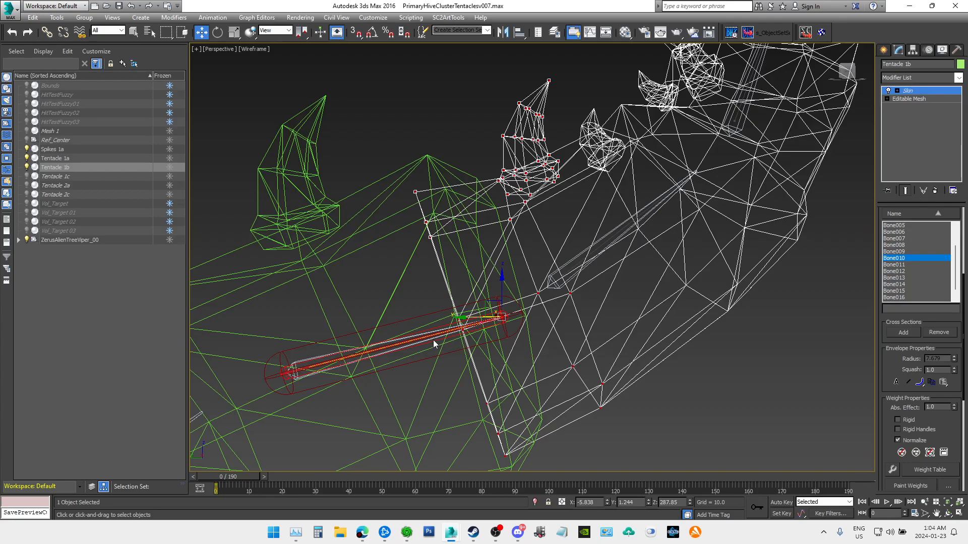
Step: Display the model shaded and inspect the corrected spike and the rest of the tentacle along its upper bend
middle_drag(433, 344, 514, 312)
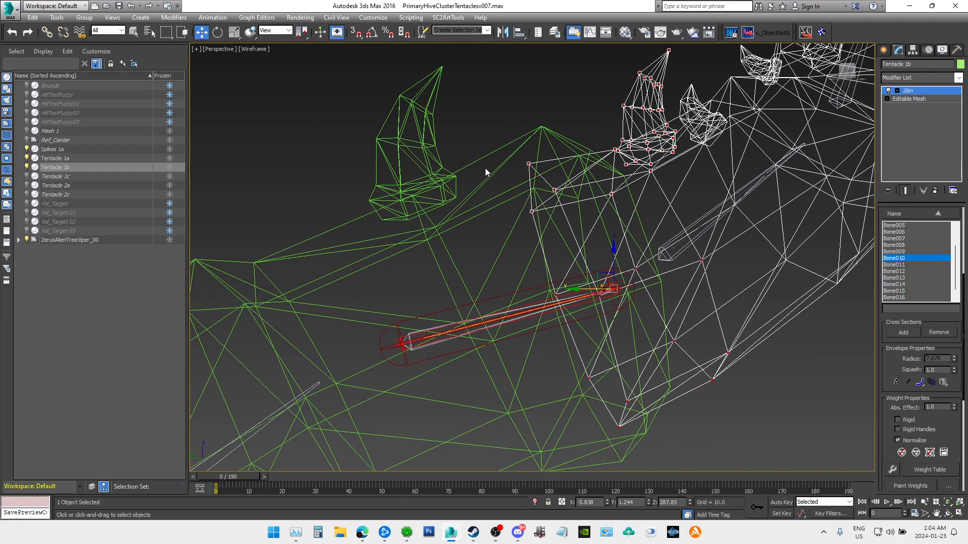
middle_drag(622, 153, 620, 197)
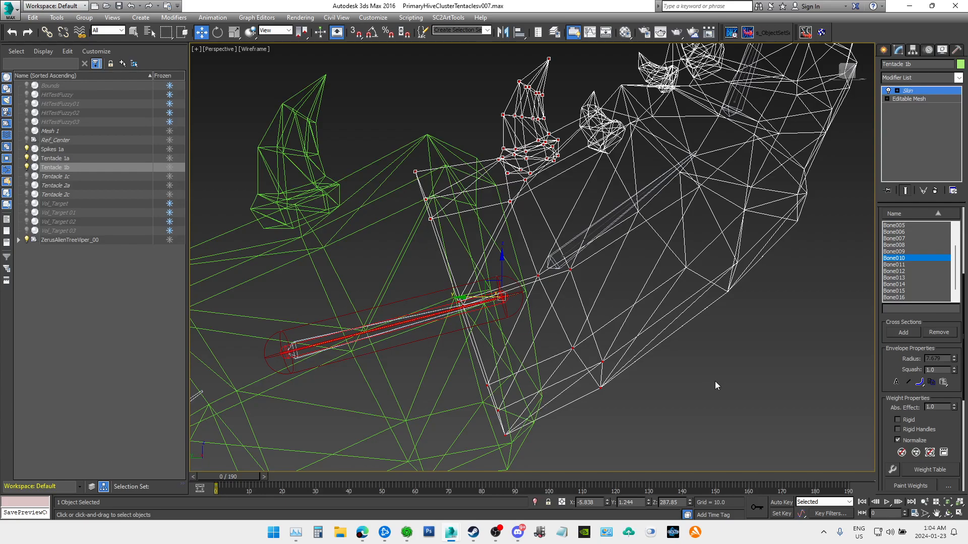
click(254, 49)
click(281, 69)
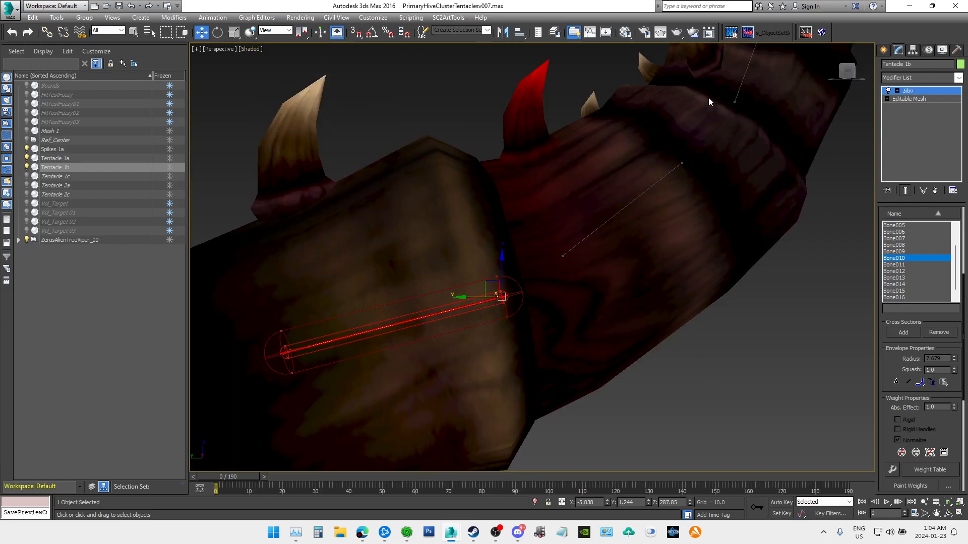
alt+middle_drag(701, 188, 746, 204)
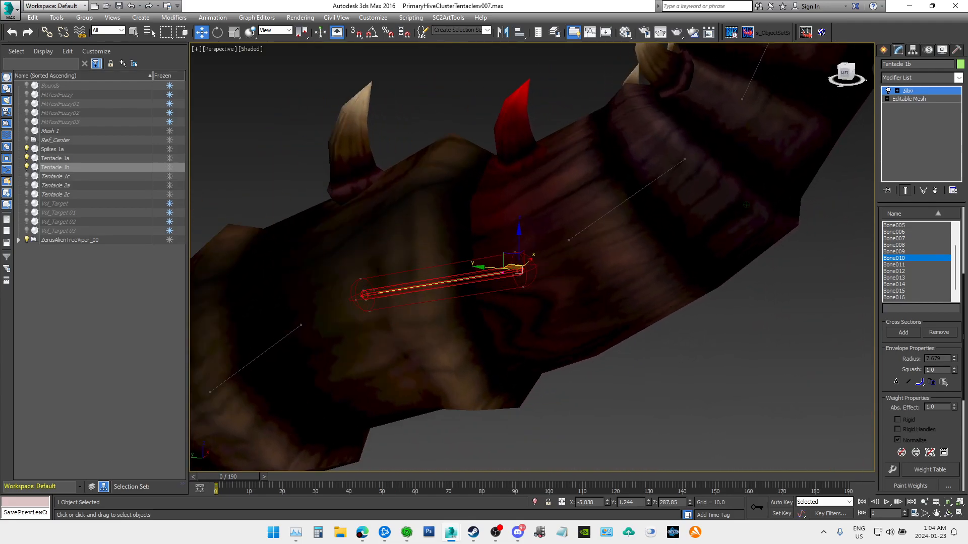
scroll(666, 218, down, 6)
middle_drag(735, 240, 676, 298)
middle_drag(701, 180, 564, 256)
scroll(630, 270, up, 5)
mouse_move(842, 75)
mouse_down()
mouse_move(861, 67)
mouse_move(845, 78)
mouse_up()
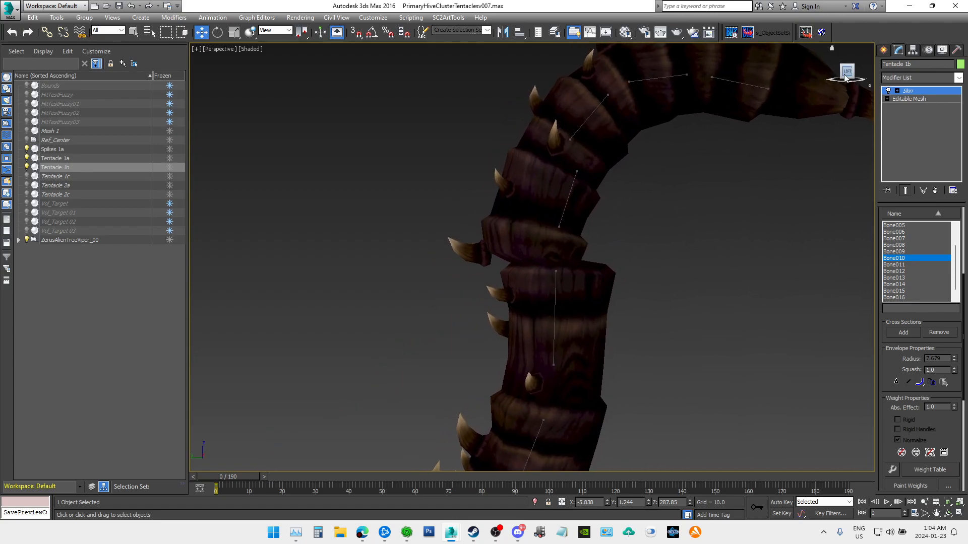
scroll(748, 223, up, 3)
mouse_move(747, 223)
middle_down()
mouse_move(729, 229)
mouse_move(745, 233)
middle_up()
scroll(767, 221, down, 3)
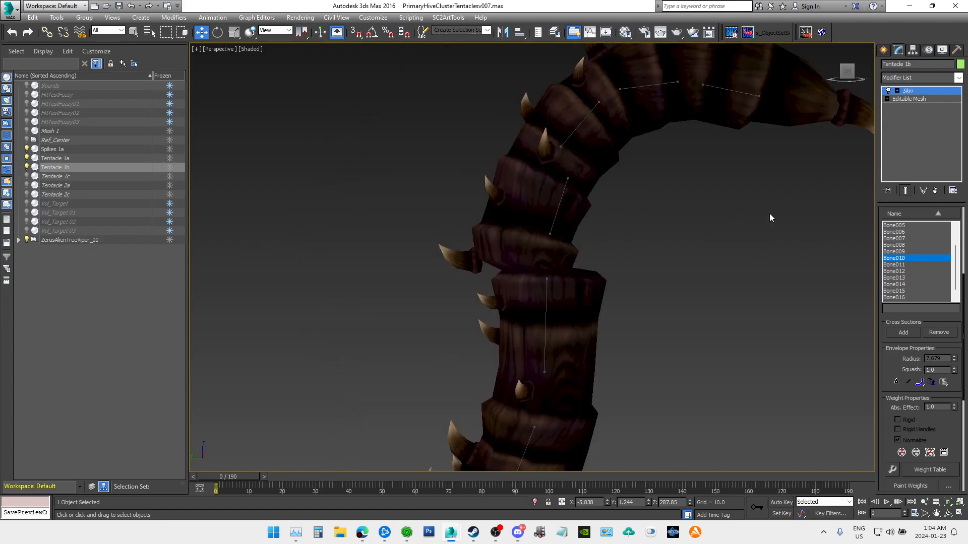
Step: Switch the display to wireframe and select the spike just above the gap together with the lower rim vertices of its segment
click(251, 49)
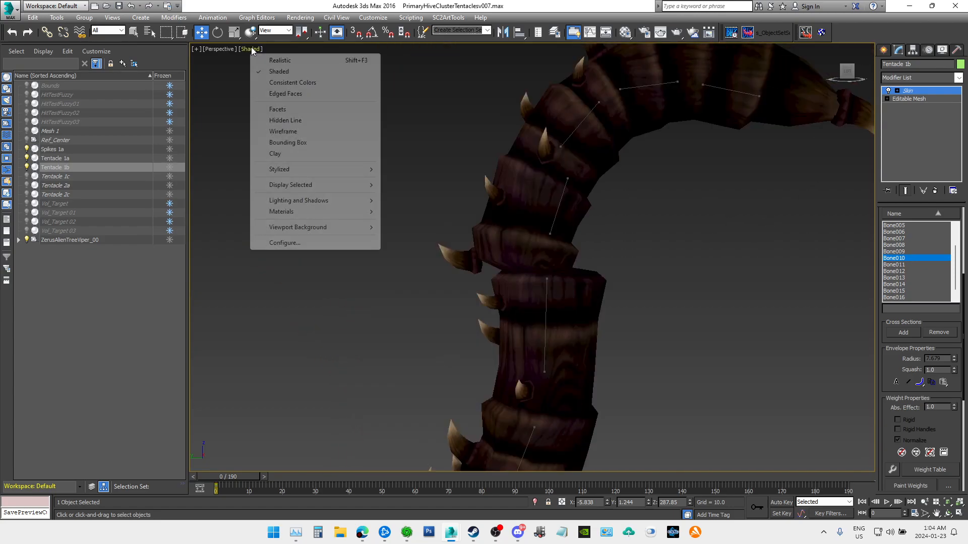
click(291, 133)
scroll(572, 276, up, 2)
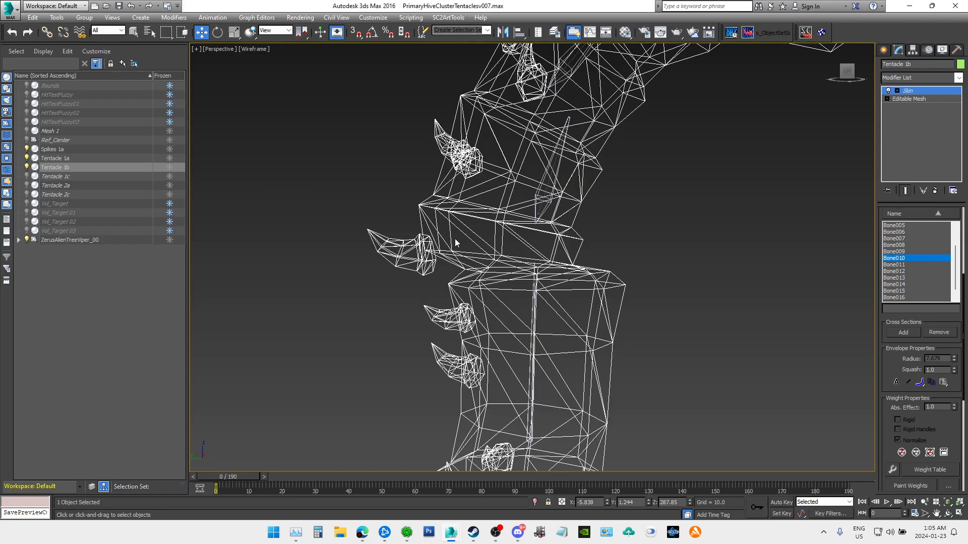
mouse_move(628, 216)
middle_down()
mouse_move(497, 383)
mouse_move(555, 297)
mouse_move(631, 232)
middle_up()
scroll(582, 259, up, 5)
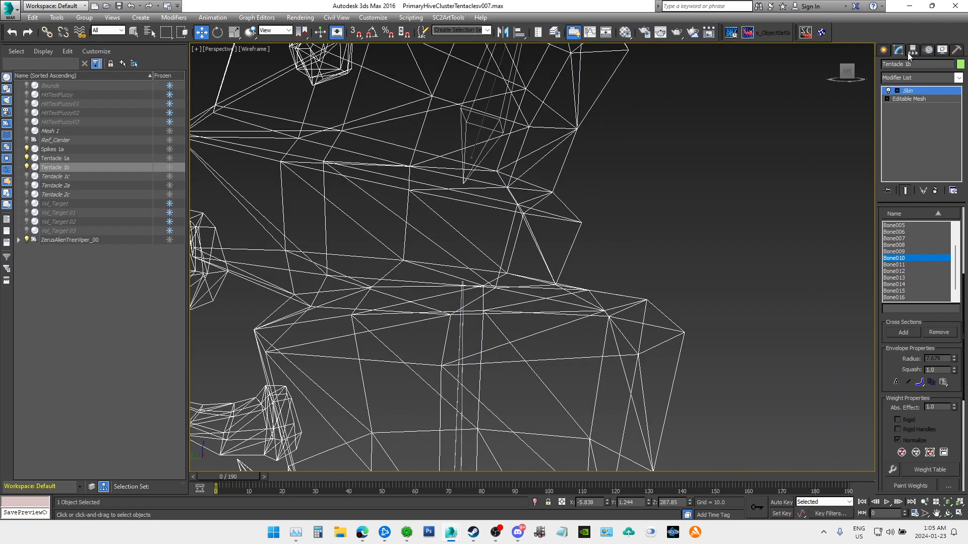
mouse_move(847, 74)
mouse_down()
mouse_move(854, 69)
mouse_move(847, 73)
mouse_up()
middle_drag(347, 210, 506, 228)
drag(215, 330, 409, 190)
ctrl+drag(412, 266, 478, 236)
ctrl+drag(543, 276, 618, 250)
middle_drag(708, 287, 564, 262)
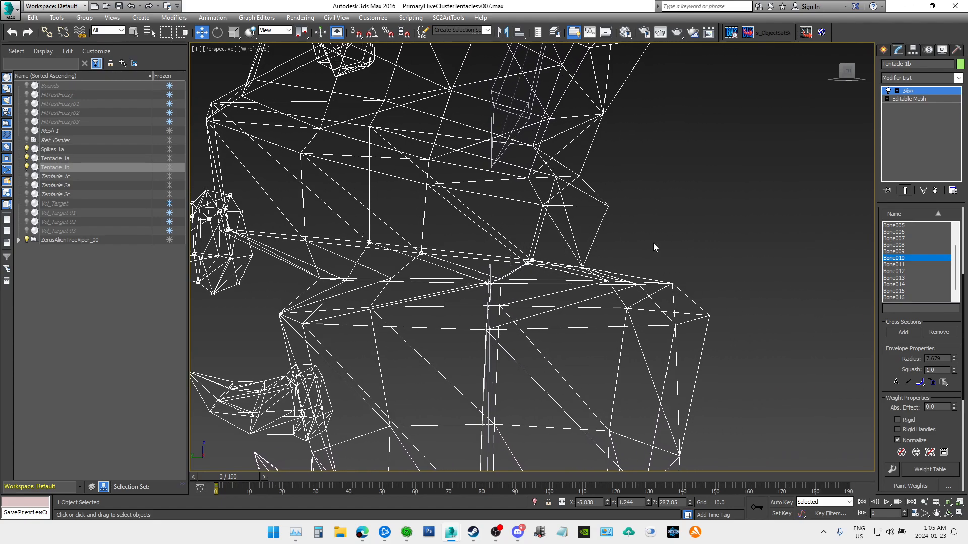
middle_drag(685, 229, 724, 223)
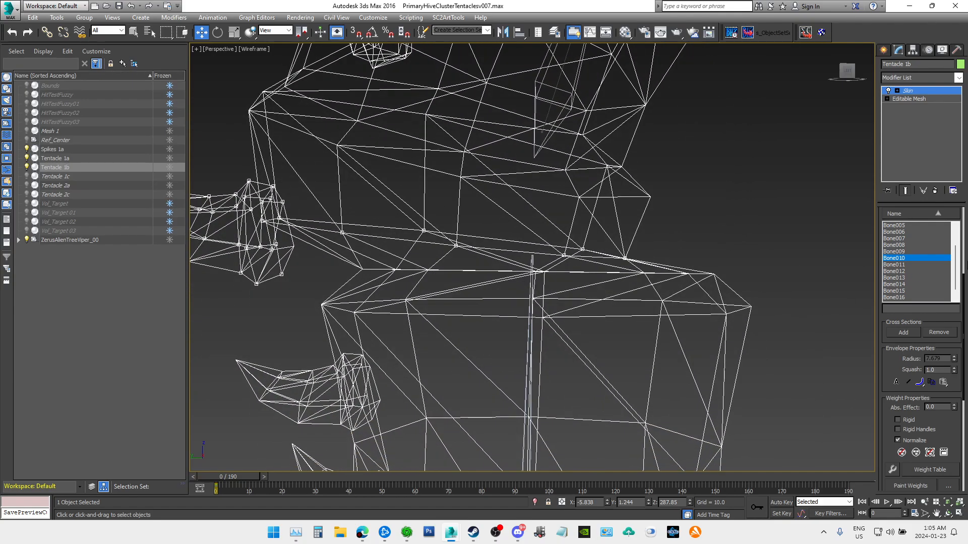
Step: Compare the influence of Bone014 and Bone013 on the selected spike and rim vertices, ending with Bone014 active
drag(955, 276, 955, 281)
click(903, 278)
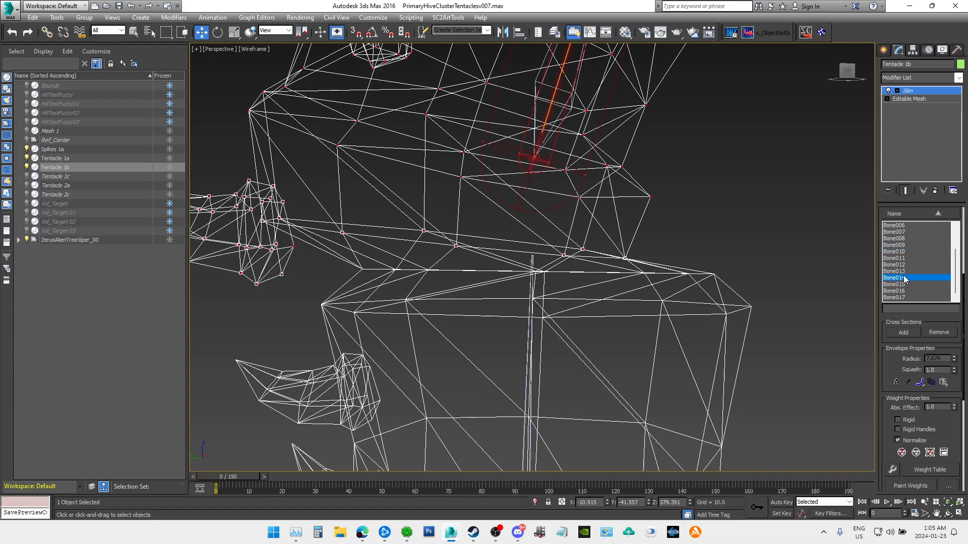
click(903, 272)
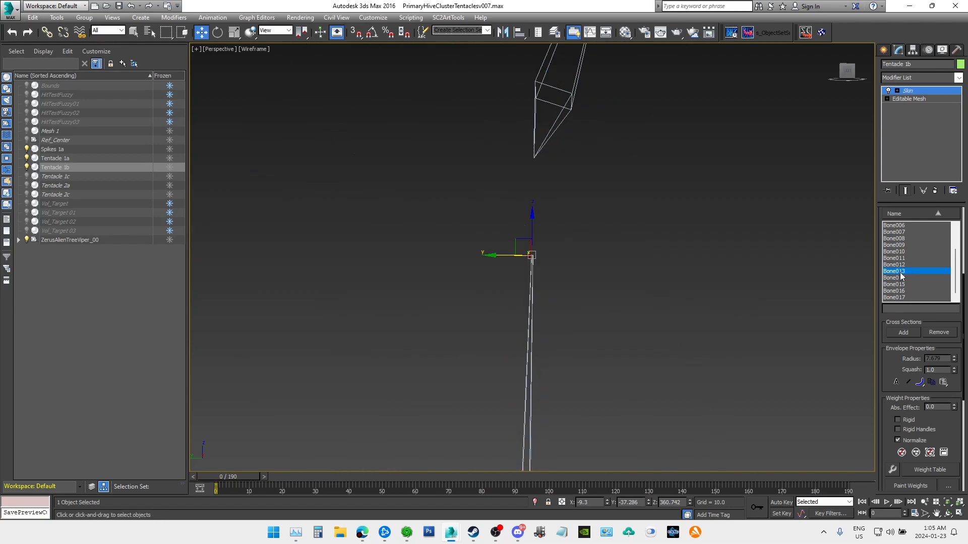
click(904, 278)
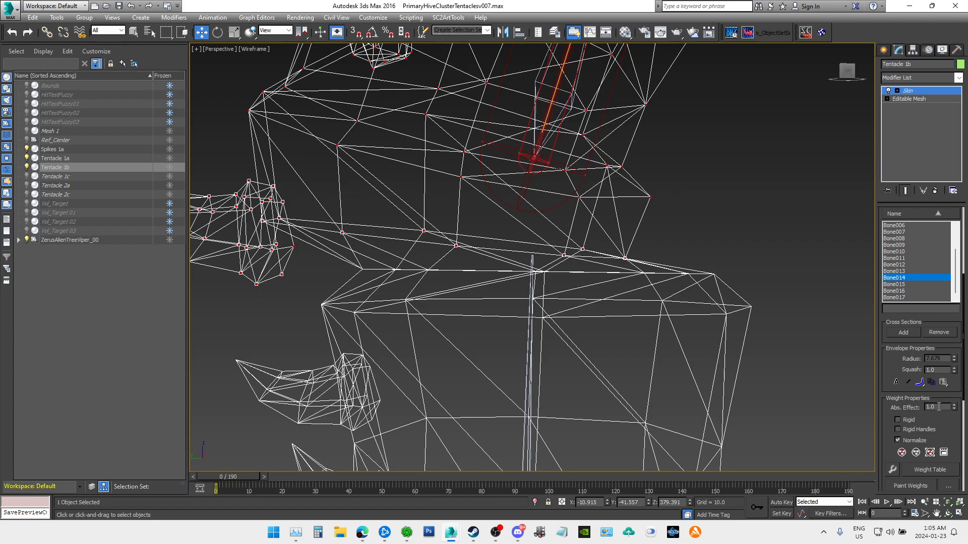
Step: Try partial absolute effects for Bone014 and Bone015 on the selected spike and rim vertices
drag(942, 409, 918, 410)
text(0.)
middle_drag(728, 244, 725, 261)
click(907, 285)
text(0.)
middle_drag(706, 252, 707, 264)
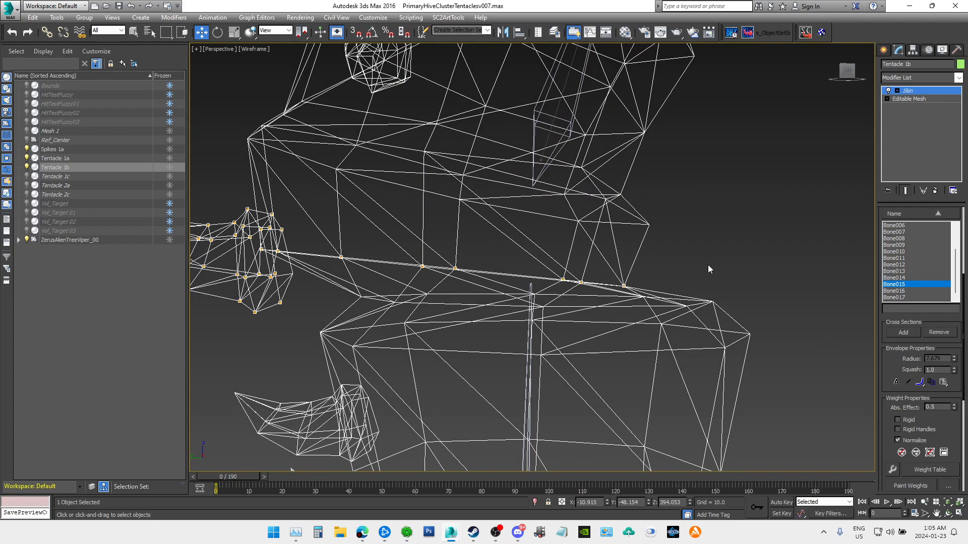
scroll(744, 223, down, 2)
scroll(753, 223, up, 2)
middle_drag(706, 228, 699, 245)
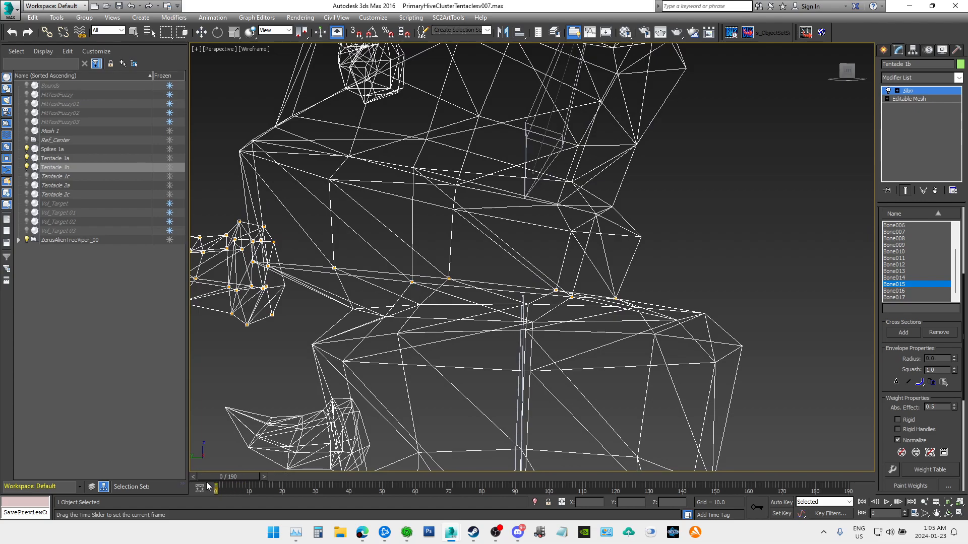
scroll(596, 285, down, 3)
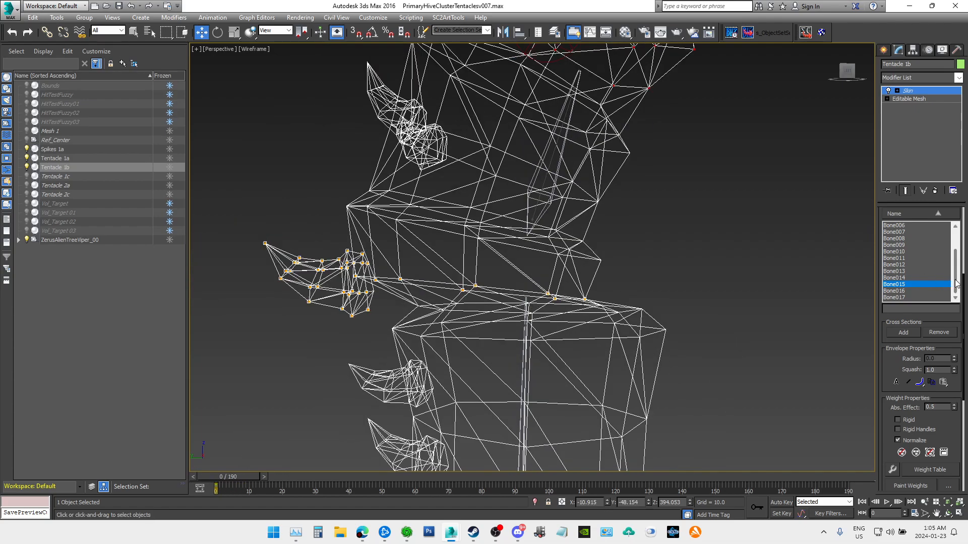
Step: Set Bone014's absolute effect on the selected spike and rim vertices to 1.0 and check the tentacle's overall shape
scroll(953, 282, up, 1)
click(900, 285)
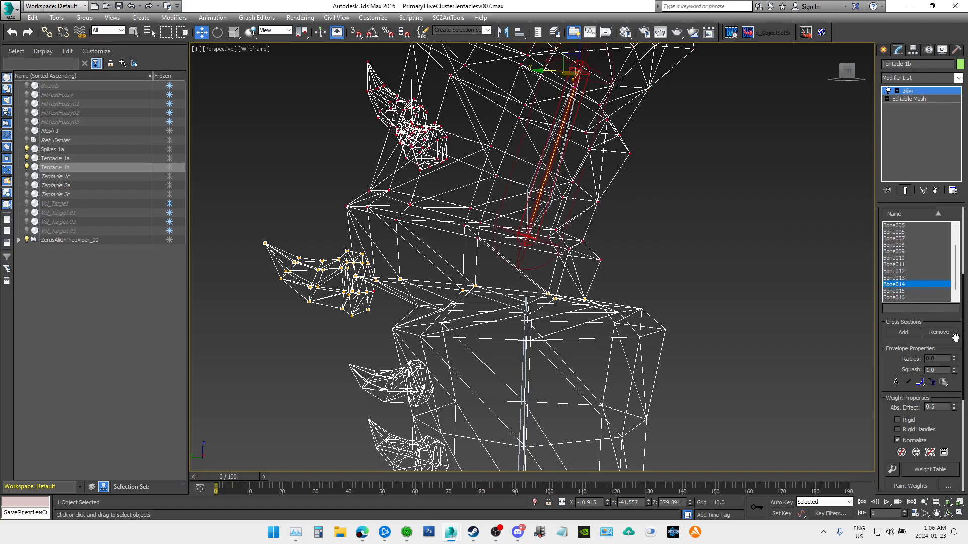
text(1)
key(Return)
middle_drag(707, 208, 549, 282)
scroll(705, 255, down, 3)
scroll(580, 270, down, 3)
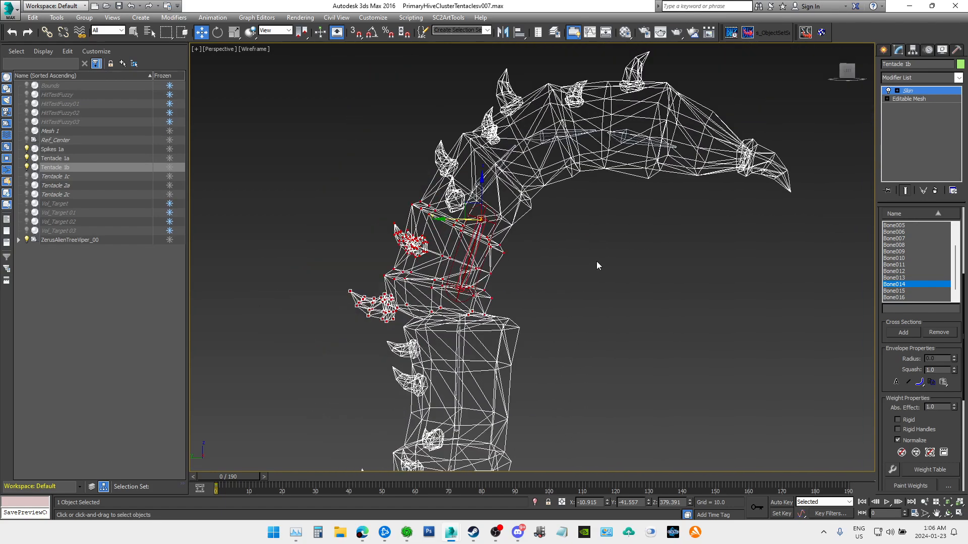
Step: Select the two side spikes below the gap together with the surrounding rings of tentacle vertices
scroll(573, 267, up, 3)
middle_drag(538, 292, 667, 191)
scroll(579, 207, up, 2)
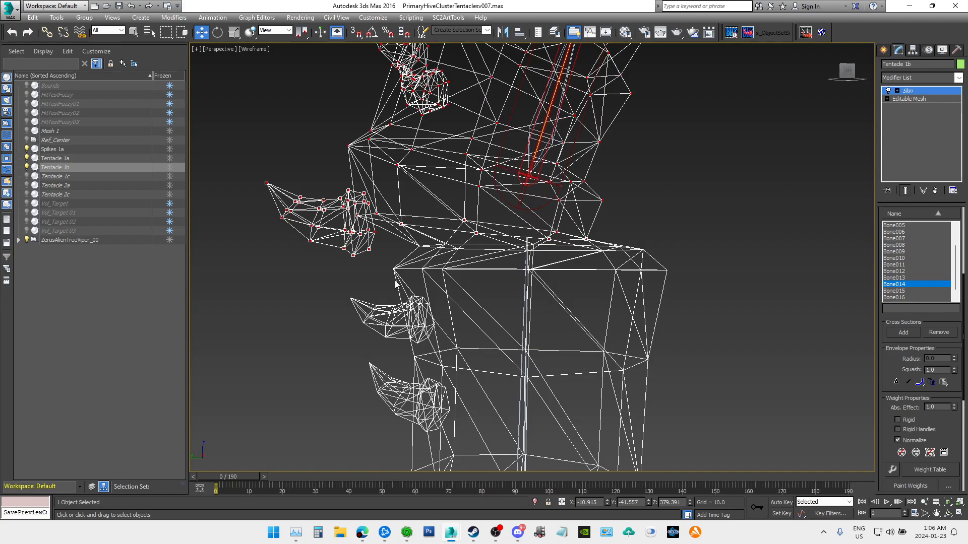
scroll(524, 295, down, 3)
scroll(481, 310, up, 4)
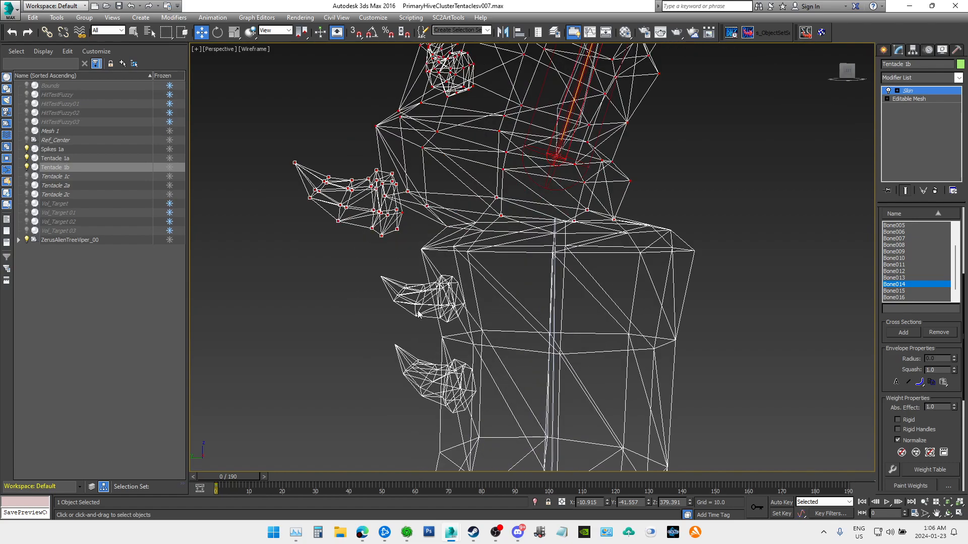
drag(440, 284, 507, 272)
drag(418, 266, 567, 221)
ctrl+drag(434, 353, 709, 313)
ctrl+drag(497, 365, 515, 360)
middle_drag(616, 346, 631, 233)
ctrl+drag(391, 253, 447, 196)
ctrl+drag(422, 276, 515, 211)
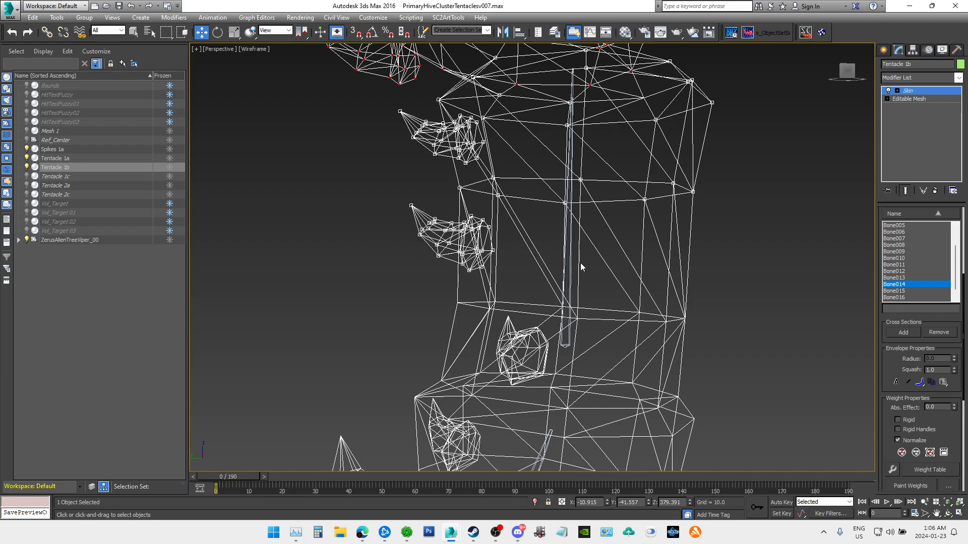
Step: Set Bone014's absolute effect on the two selected spikes and their rings to 1.0, then make Bone013 active
drag(941, 407, 893, 410)
key(Return)
middle_drag(761, 213, 749, 162)
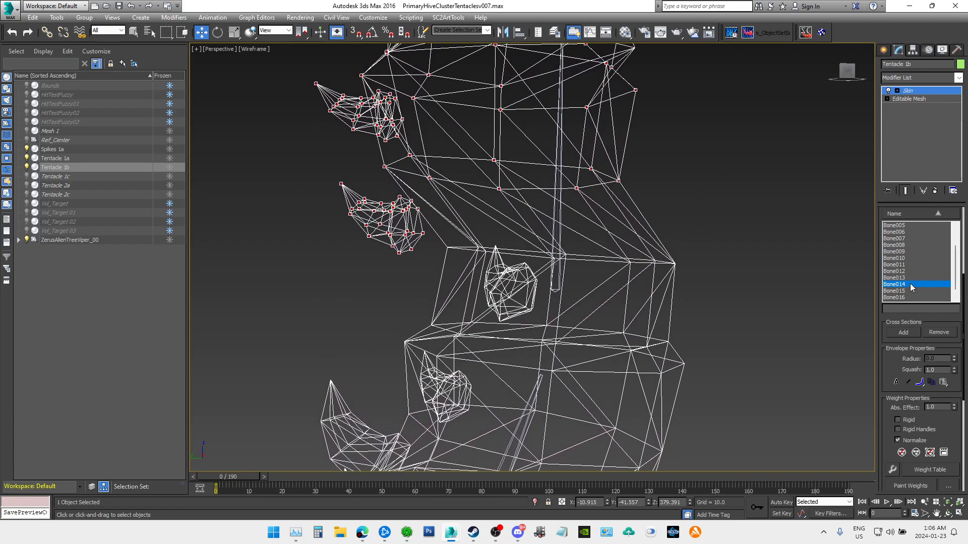
click(902, 278)
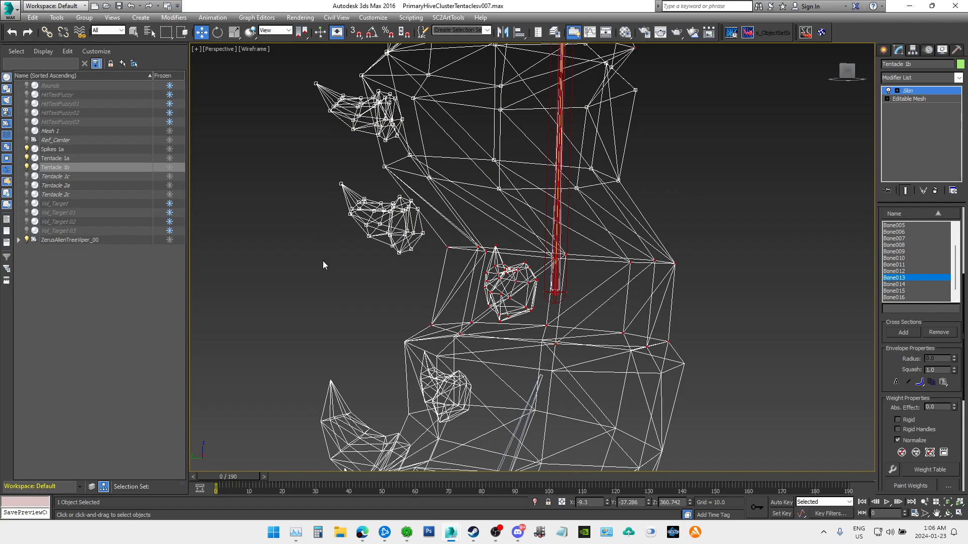
mouse_move(355, 255)
middle_down()
mouse_move(352, 267)
mouse_move(357, 188)
mouse_move(355, 257)
middle_up()
middle_drag(455, 277, 454, 154)
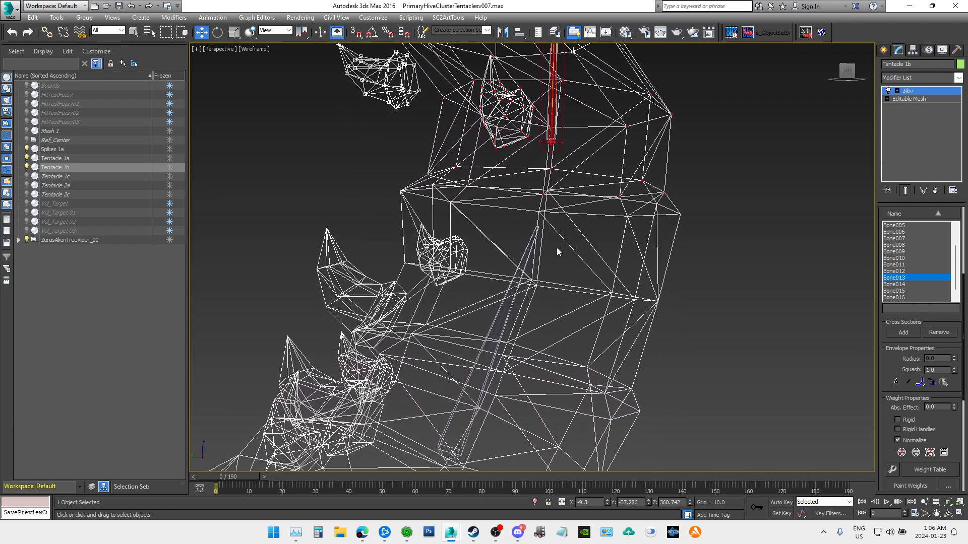
Step: Select the small front-facing spike and its base vertices near the lower end of Bone013
middle_drag(706, 221, 727, 392)
scroll(729, 389, down, 5)
middle_drag(690, 304, 664, 274)
scroll(596, 285, up, 3)
scroll(648, 299, up, 3)
middle_drag(560, 327, 624, 316)
drag(508, 349, 565, 274)
drag(510, 353, 566, 260)
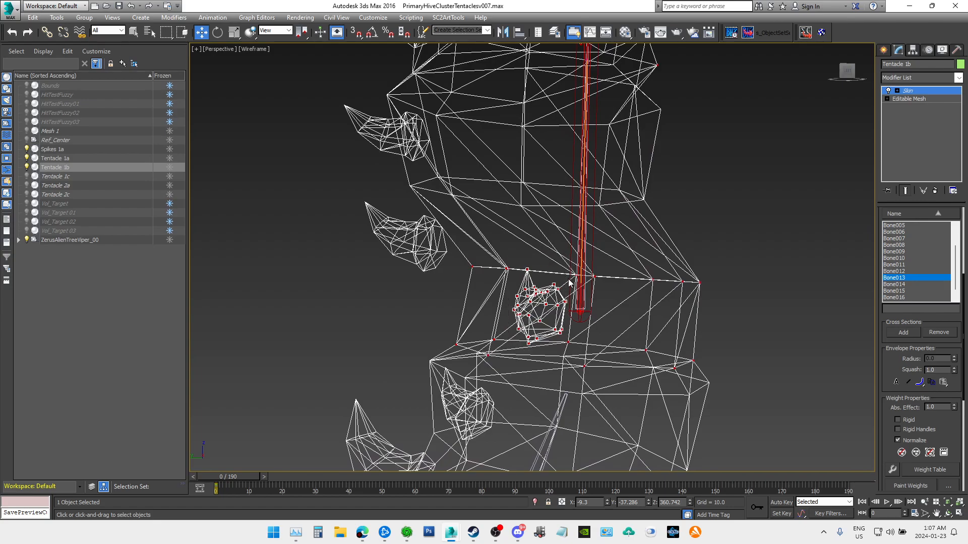
middle_drag(708, 260, 695, 273)
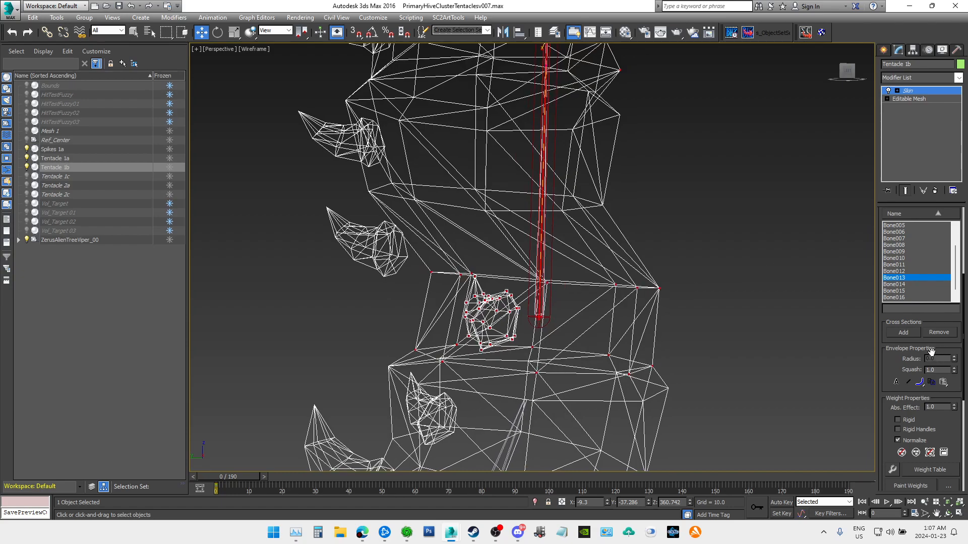
Step: Add the tentacle rings beneath the front-facing spike to the selection and set their Bone012 absolute effect to 1.0
click(905, 272)
middle_drag(719, 323, 719, 244)
drag(400, 301, 702, 258)
middle_drag(669, 253, 626, 333)
drag(512, 264, 564, 276)
middle_drag(610, 315, 603, 277)
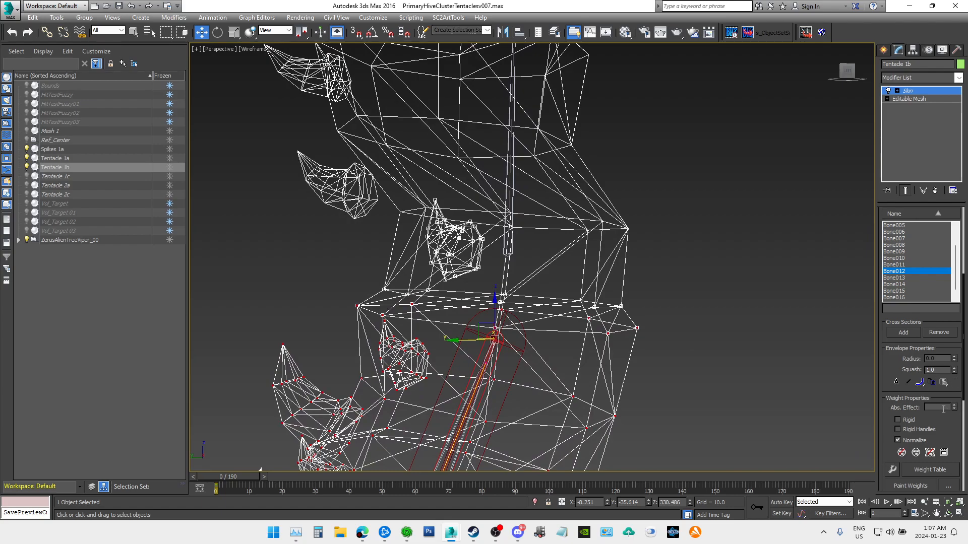
middle_drag(708, 276, 732, 391)
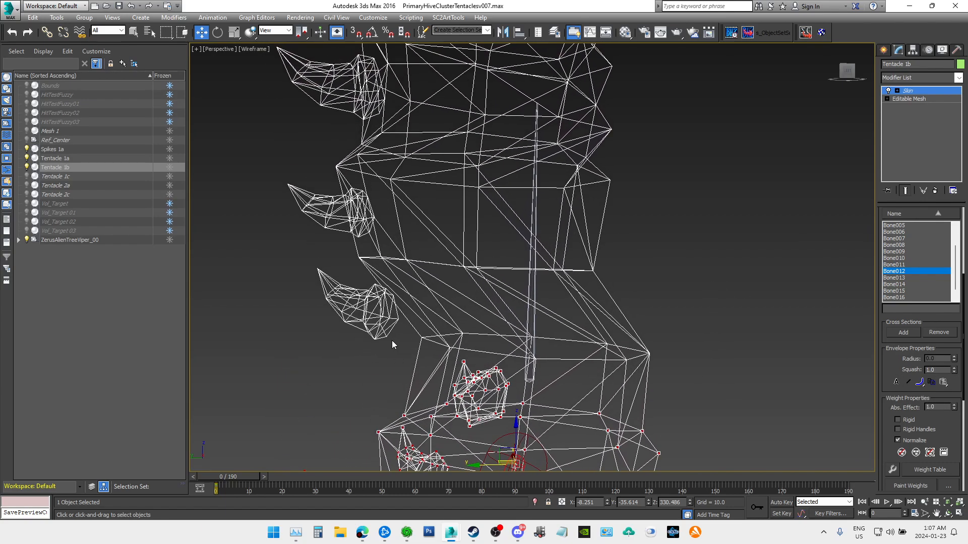
Step: Select the side spike above the front-facing one with its neighbouring tentacle ring, and set their Bone012 absolute effect to 1.0
drag(327, 288, 346, 256)
ctrl+drag(333, 341, 428, 252)
ctrl+drag(447, 275, 636, 258)
text(1)
key(Return)
middle_drag(695, 271, 662, 396)
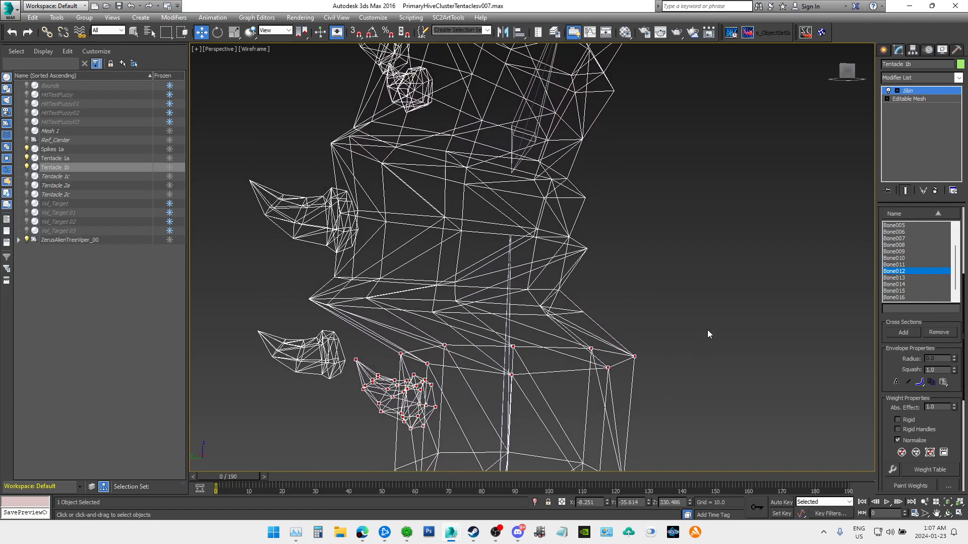
Step: Select the next side spike up together with the pinched tentacle rings beside and above it
scroll(720, 307, down, 5)
middle_drag(754, 331, 621, 289)
scroll(509, 248, up, 5)
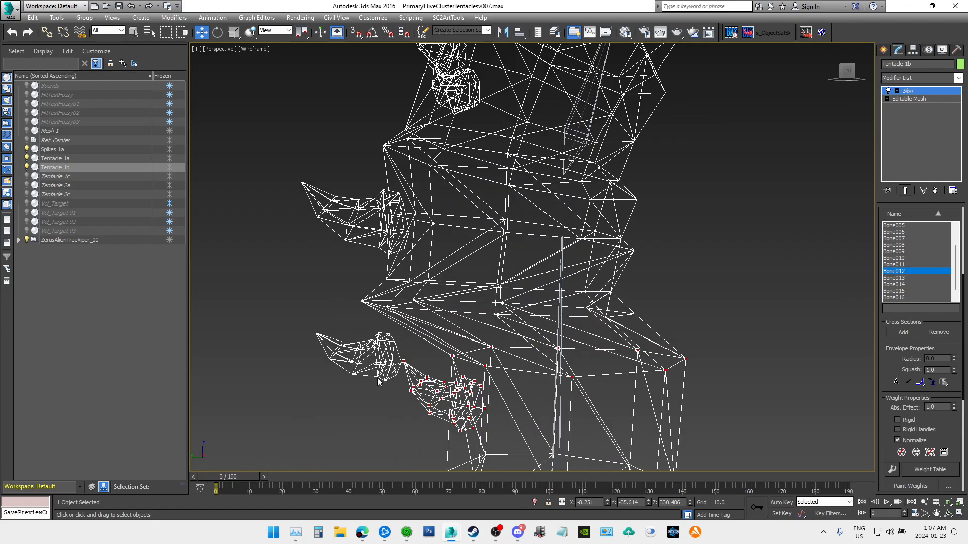
middle_drag(480, 382, 408, 342)
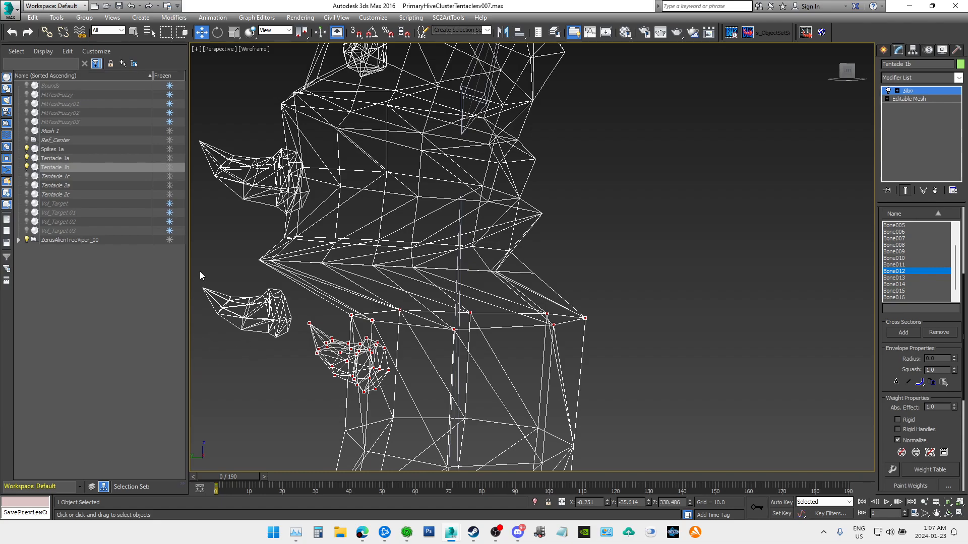
drag(291, 362, 292, 365)
ctrl+drag(374, 269, 553, 266)
ctrl+drag(250, 266, 424, 230)
ctrl+drag(463, 254, 536, 244)
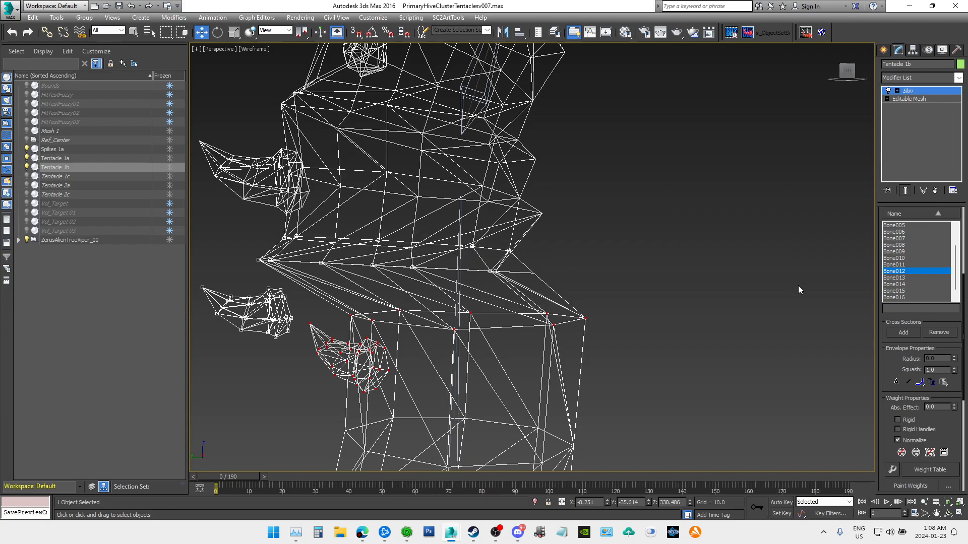
Step: Set Bone013's absolute effect on the selected side spike and rings to 1.0 and check the tentacle's shape
click(902, 277)
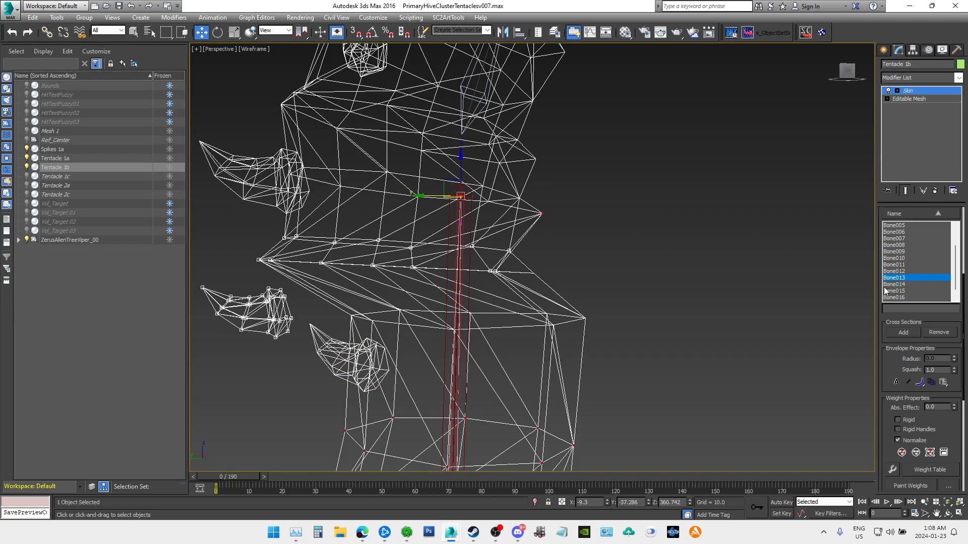
text(1)
key(Return)
middle_drag(655, 251, 675, 355)
scroll(705, 314, down, 4)
scroll(682, 312, up, 6)
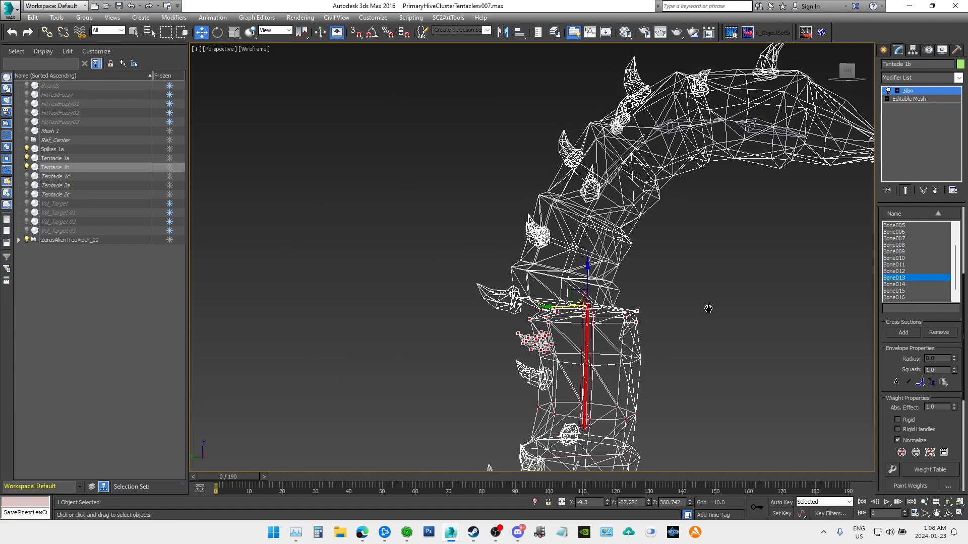
Step: With Bone014 active, select the long side spike just above Bone013's section together with the tentacle rings around it
middle_drag(628, 310, 723, 319)
click(905, 285)
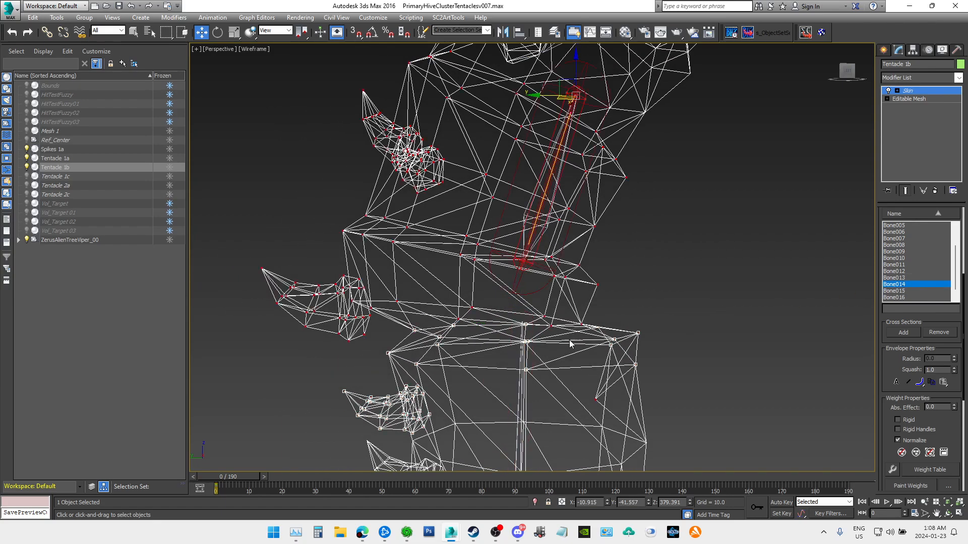
scroll(570, 343, up, 2)
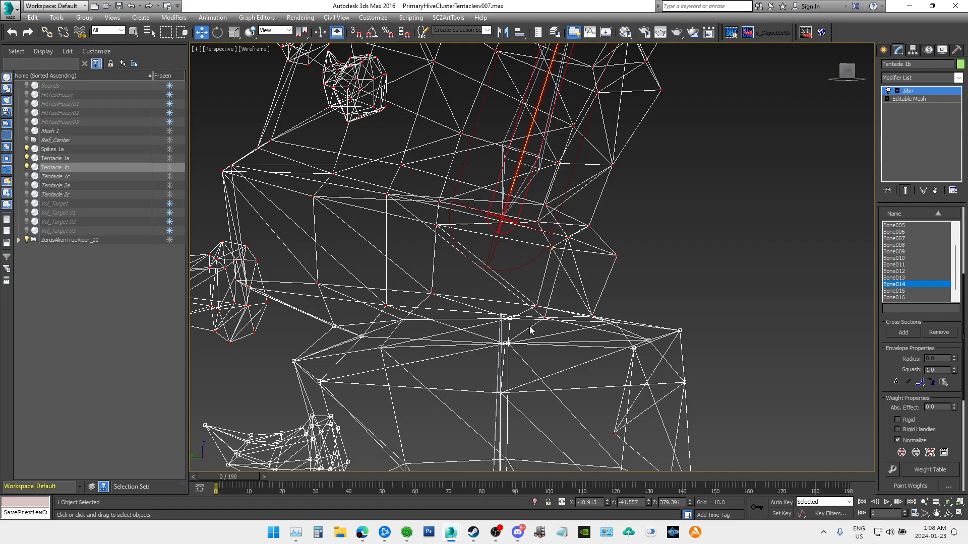
drag(594, 298, 513, 307)
ctrl+drag(304, 298, 345, 267)
middle_drag(333, 284, 454, 287)
drag(251, 331, 397, 232)
middle_drag(419, 262, 375, 317)
ctrl+drag(287, 273, 372, 208)
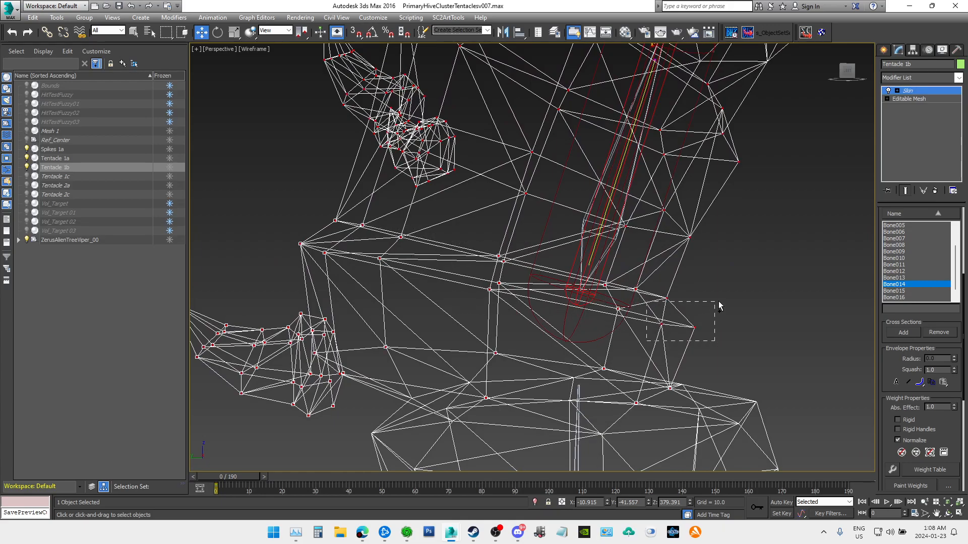
middle_drag(728, 319, 670, 258)
scroll(669, 256, down, 2)
middle_drag(724, 236, 642, 278)
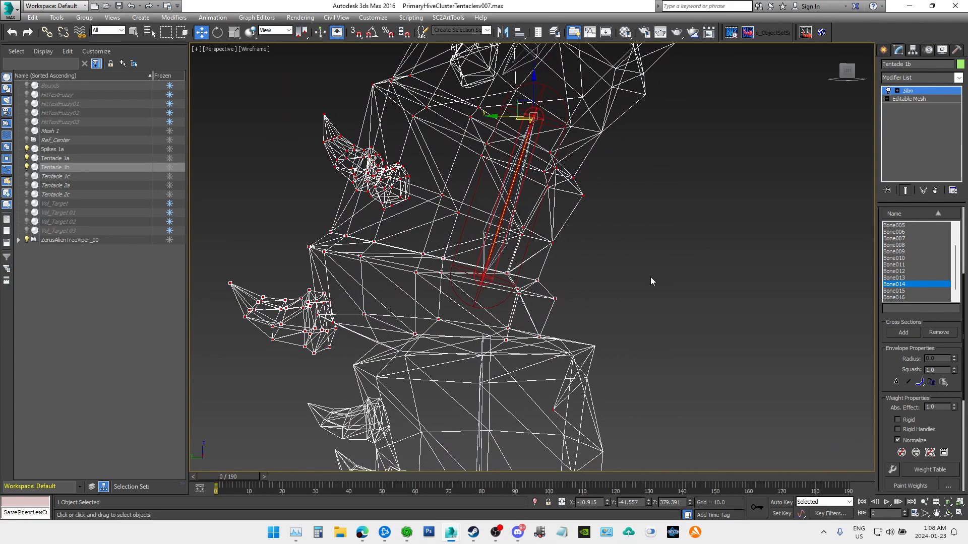
Step: Set Bone013's absolute effect on the selected side spike and rings to 1.0
click(915, 278)
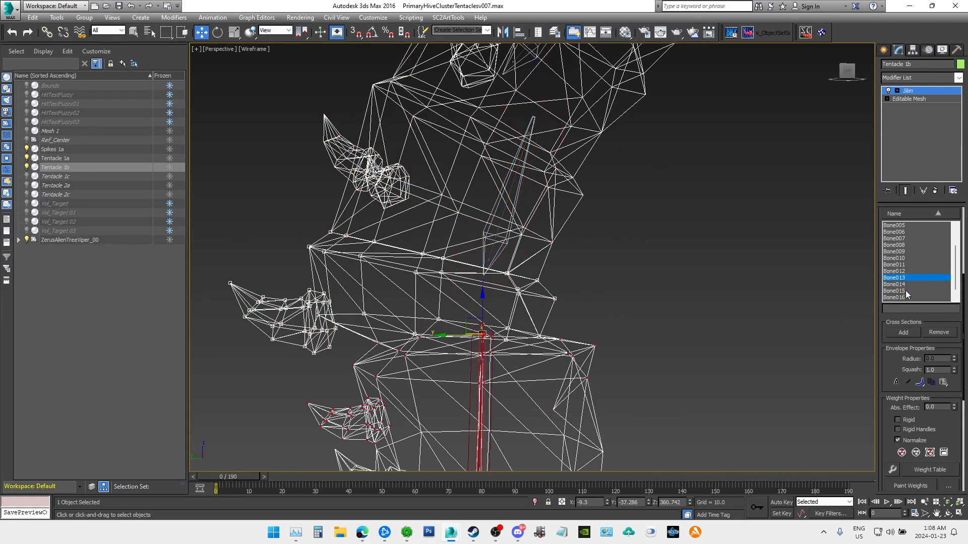
double_click(940, 405)
text(1)
key(Return)
middle_drag(642, 250, 639, 247)
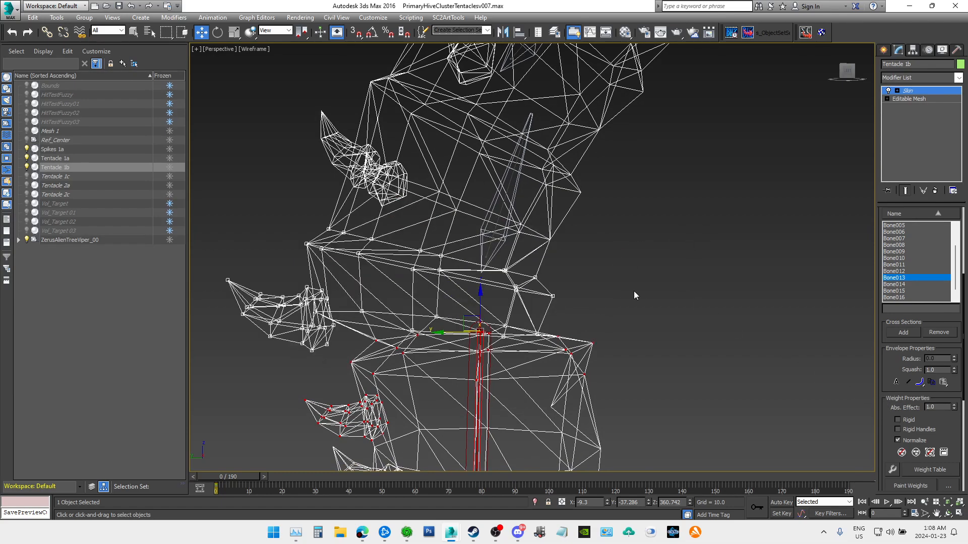
Step: Blend the selected side spike and rings between bones by setting Bone014's and Bone013's absolute effects to 0.5 each
middle_drag(627, 296, 742, 289)
drag(442, 325, 462, 303)
middle_drag(776, 263, 717, 265)
click(907, 284)
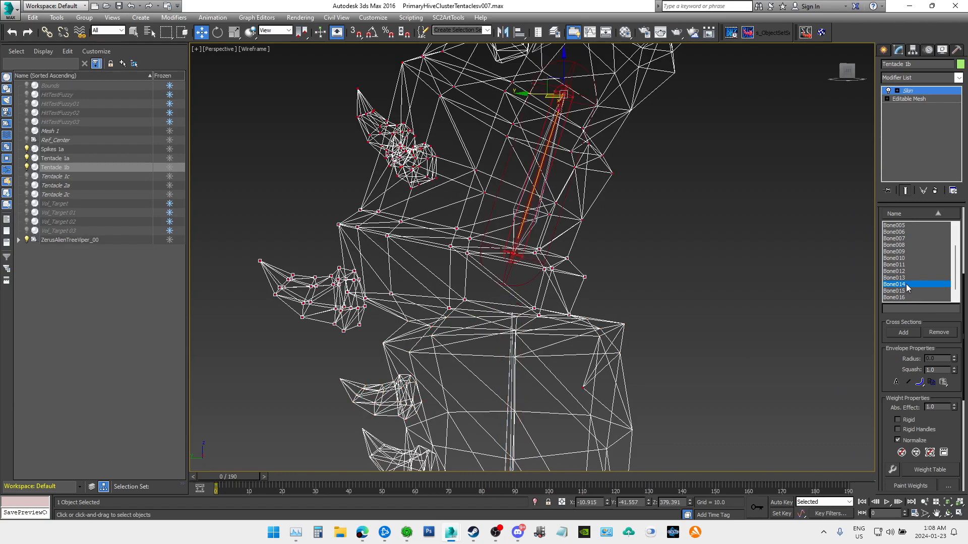
drag(941, 408, 914, 408)
text(0.5)
click(908, 278)
text(0.5)
Step: Examine the tentacle's shape around the rings blended between Bone013 and Bone014 and along the column beneath
middle_drag(679, 287, 665, 316)
scroll(672, 313, down, 5)
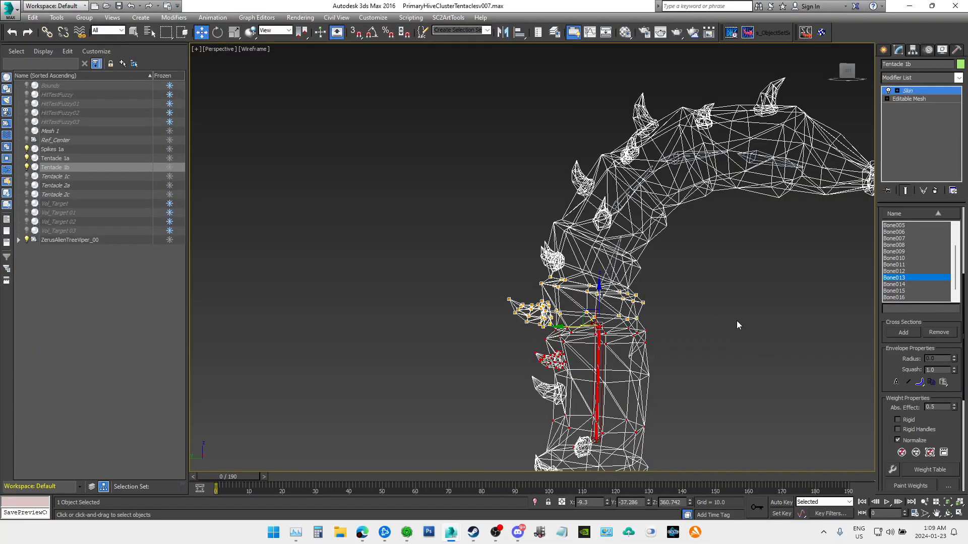
middle_drag(737, 325, 672, 310)
mouse_move(846, 80)
mouse_down()
mouse_move(741, 83)
mouse_move(857, 85)
mouse_move(842, 77)
mouse_up()
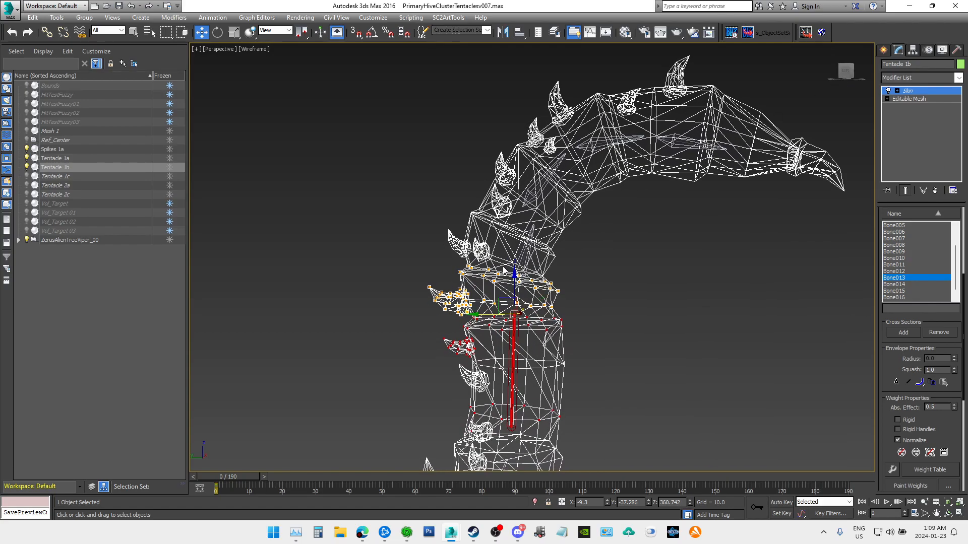
scroll(505, 271, up, 4)
scroll(650, 261, up, 2)
middle_drag(650, 264, 671, 257)
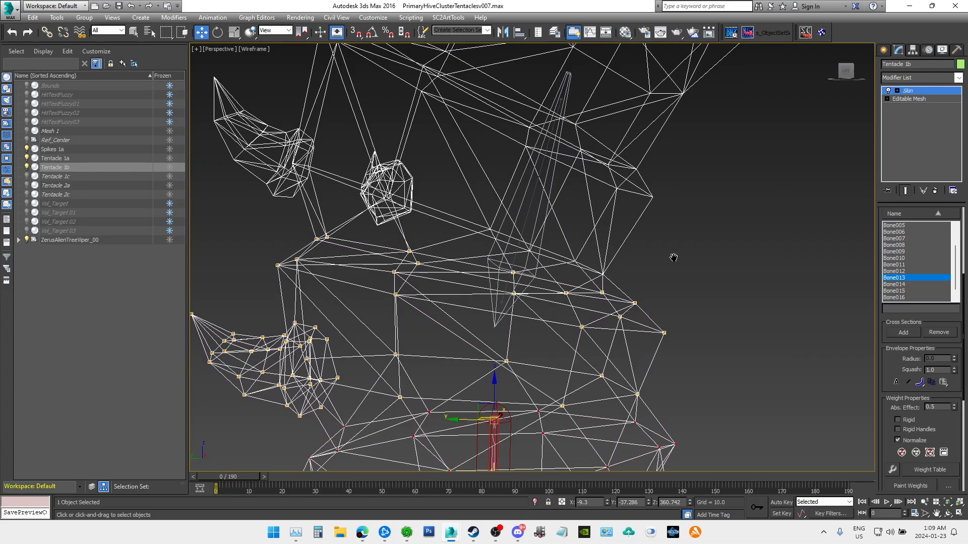
scroll(674, 266, down, 3)
middle_drag(711, 303, 656, 183)
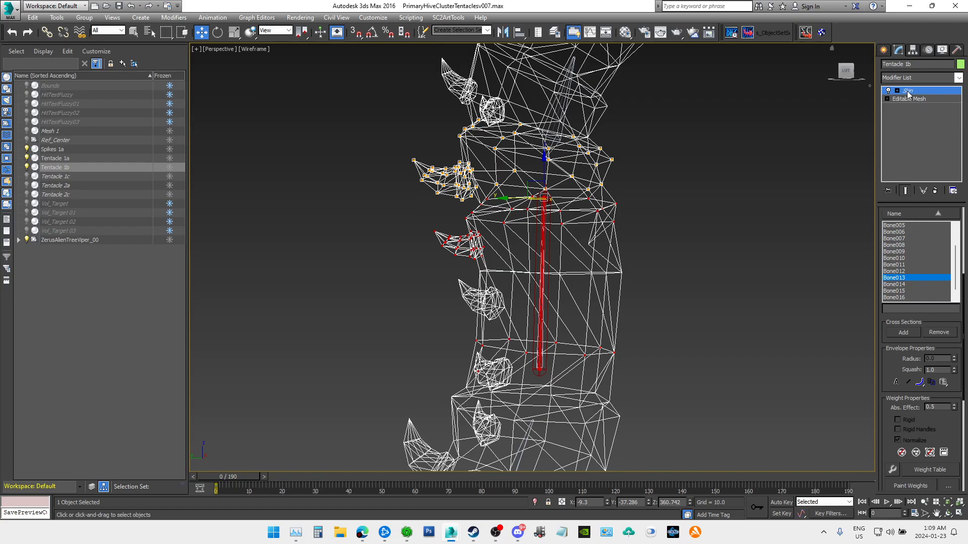
middle_drag(716, 134, 691, 265)
mouse_move(846, 71)
mouse_down()
mouse_move(858, 72)
mouse_move(844, 70)
mouse_up()
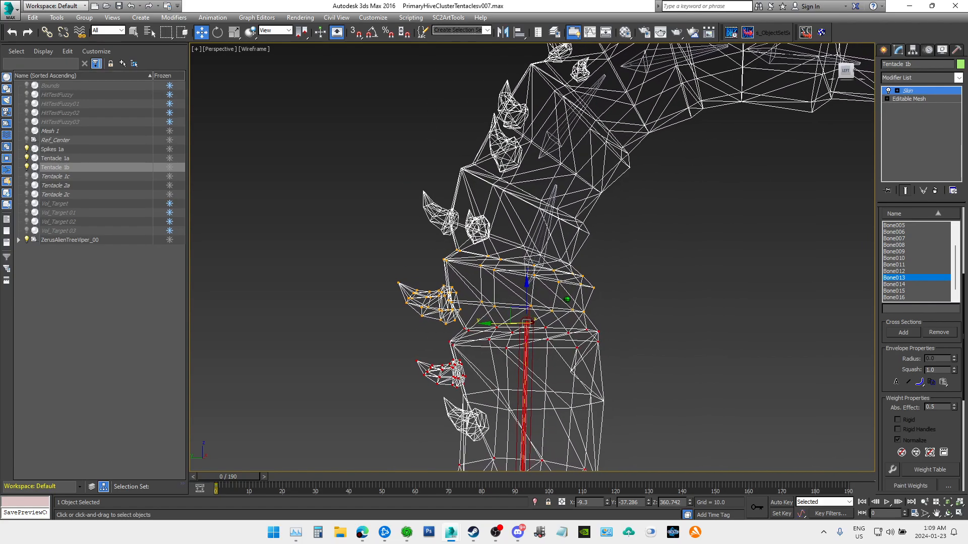
Step: Select the two spikes above the blended rings with their adjoining tentacle ring, and check their Bone014 absolute effect
scroll(519, 198, up, 3)
drag(329, 257, 428, 177)
drag(434, 275, 490, 217)
scroll(457, 281, up, 4)
mouse_move(489, 267)
middle_down()
mouse_move(474, 222)
mouse_move(513, 165)
mouse_move(469, 222)
mouse_move(438, 233)
mouse_move(429, 248)
middle_up()
ctrl+drag(376, 253, 491, 129)
middle_drag(542, 233, 405, 182)
scroll(405, 182, up, 2)
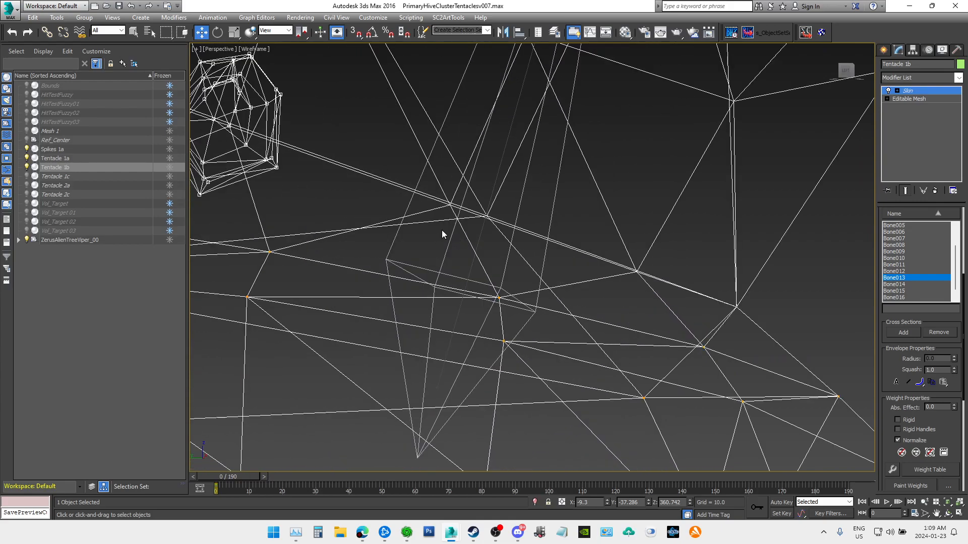
scroll(441, 234, down, 2)
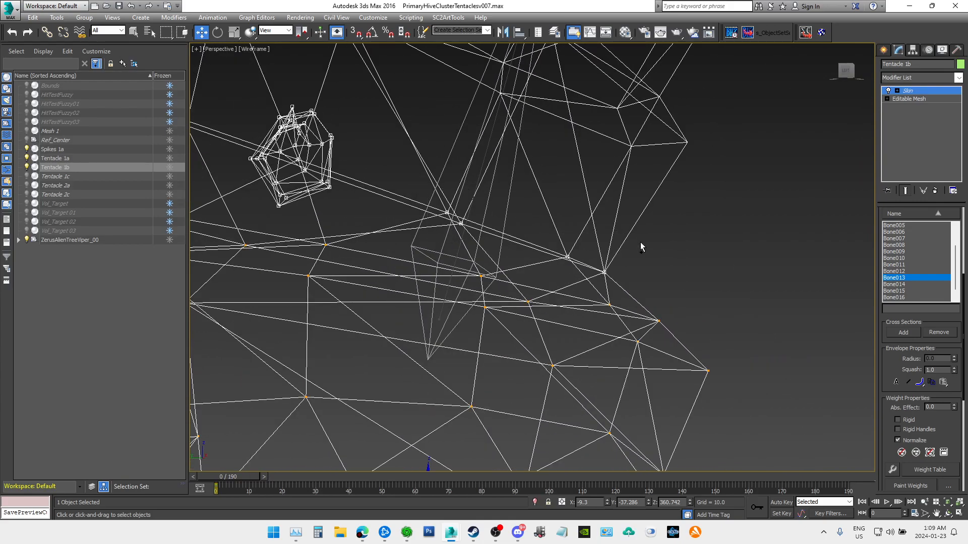
scroll(640, 246, down, 3)
middle_drag(616, 244, 661, 305)
click(924, 285)
middle_drag(754, 257, 667, 220)
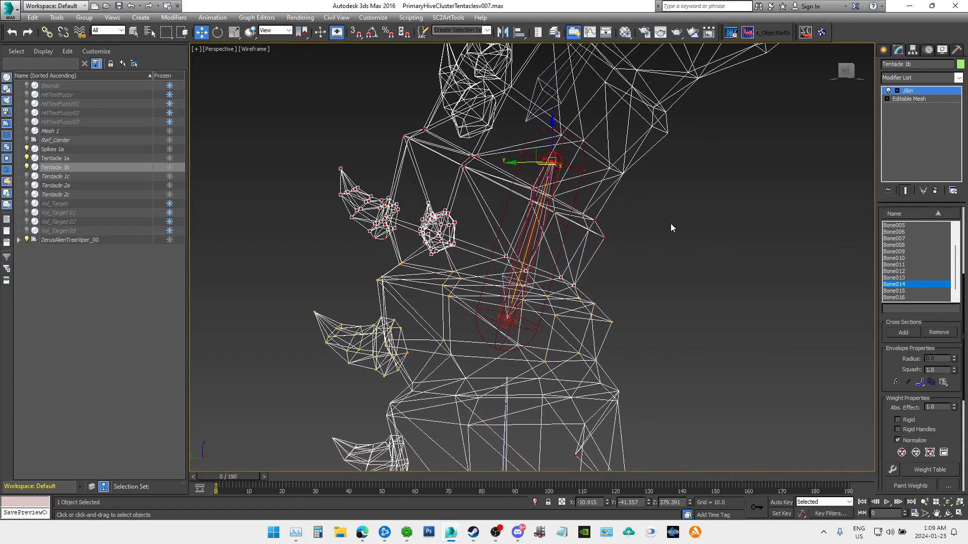
Step: Leave skin editing, deselect the tentacle, and switch the viewport to shaded display to inspect the spikes and rings
middle_drag(676, 207, 661, 223)
scroll(662, 222, down, 4)
scroll(658, 256, down, 4)
middle_drag(655, 293, 686, 211)
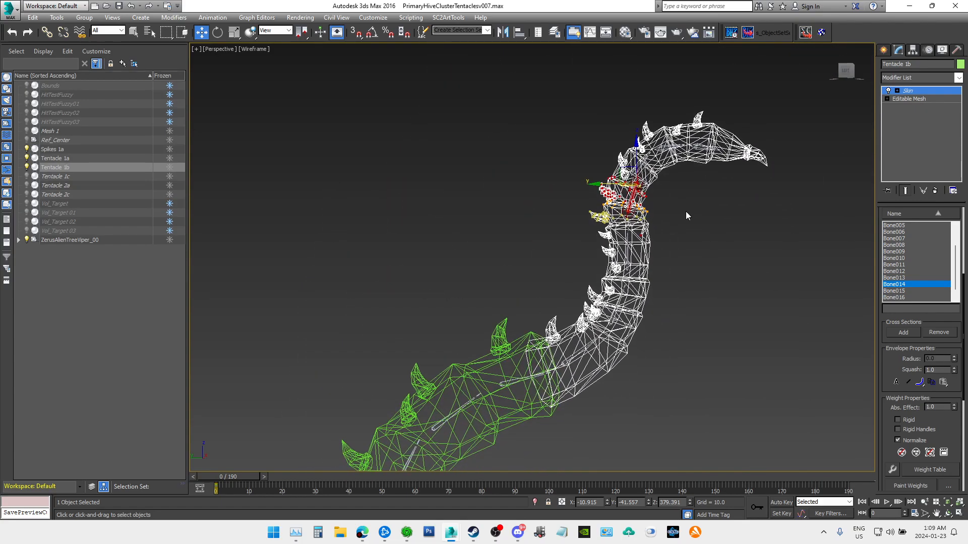
click(909, 89)
click(782, 213)
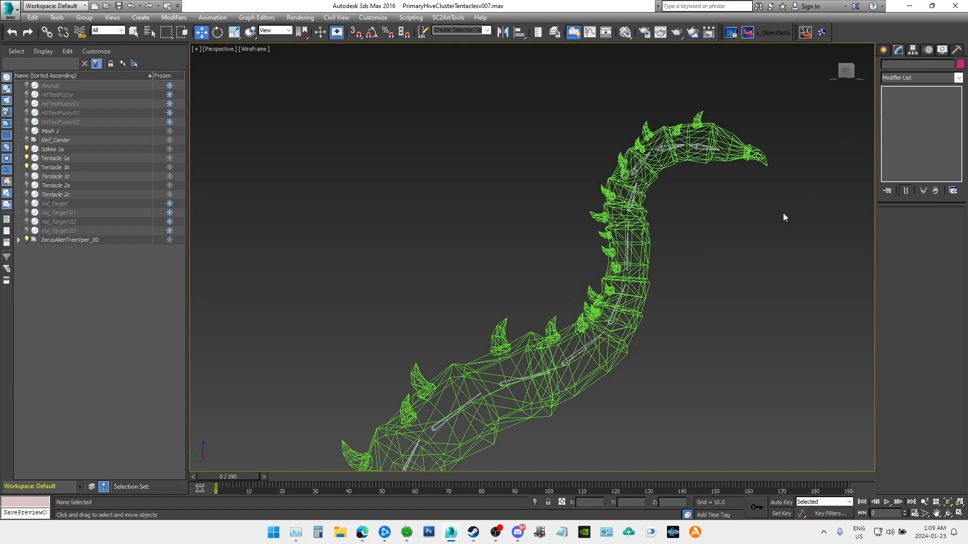
middle_drag(721, 265, 696, 274)
click(255, 49)
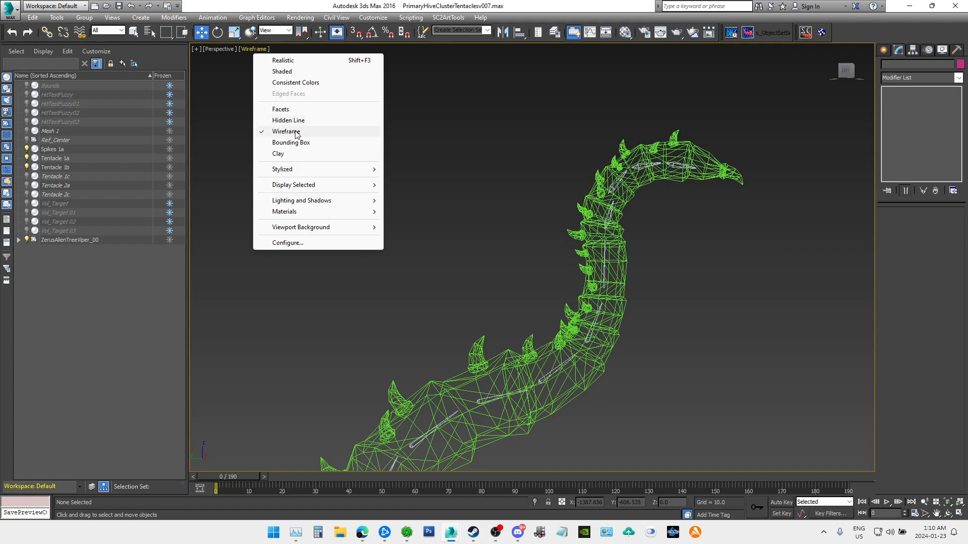
click(282, 71)
scroll(635, 225, up, 6)
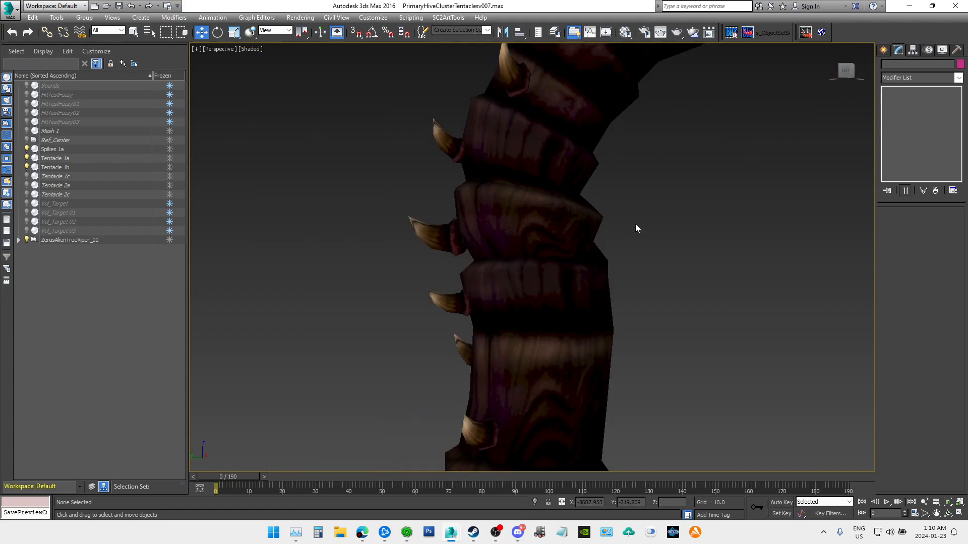
scroll(611, 247, down, 3)
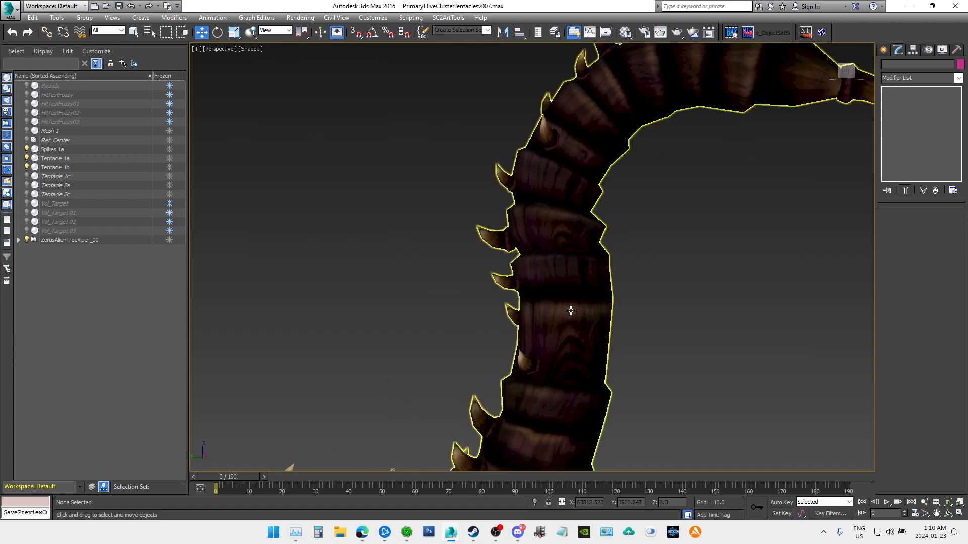
scroll(615, 252, up, 5)
Step: Select Tentacle 1b, enter vertex editing on its Editable Mesh level, and return the viewport to wireframe display
click(603, 285)
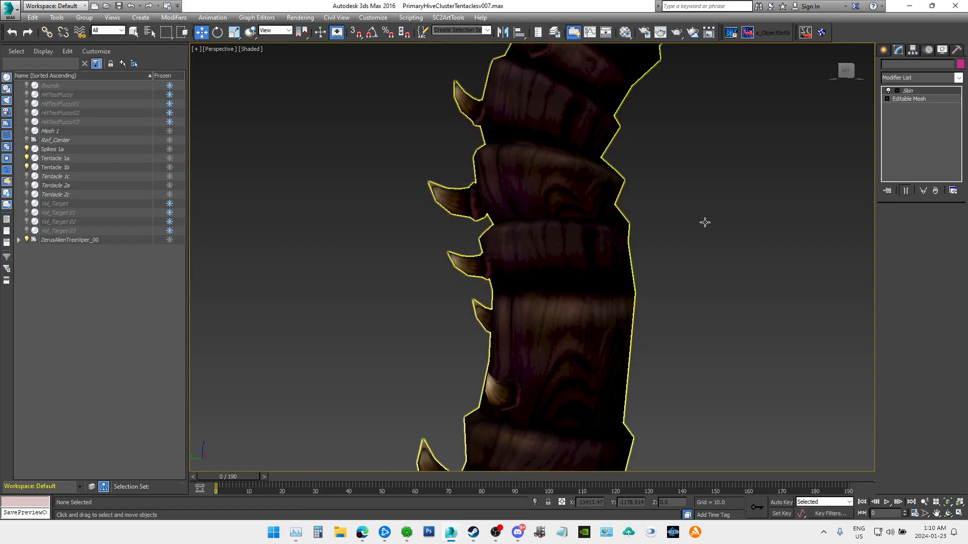
click(913, 99)
scroll(605, 256, down, 4)
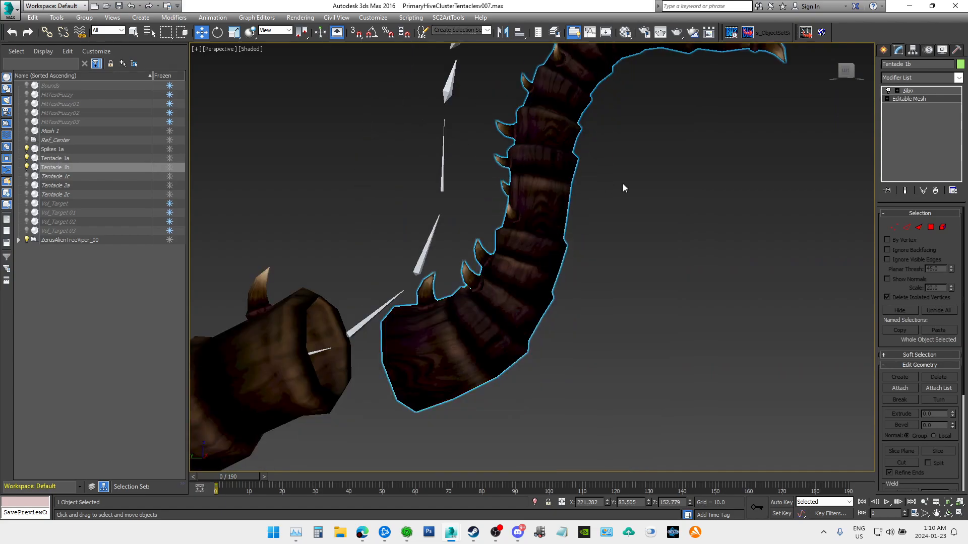
scroll(629, 207, up, 5)
click(894, 228)
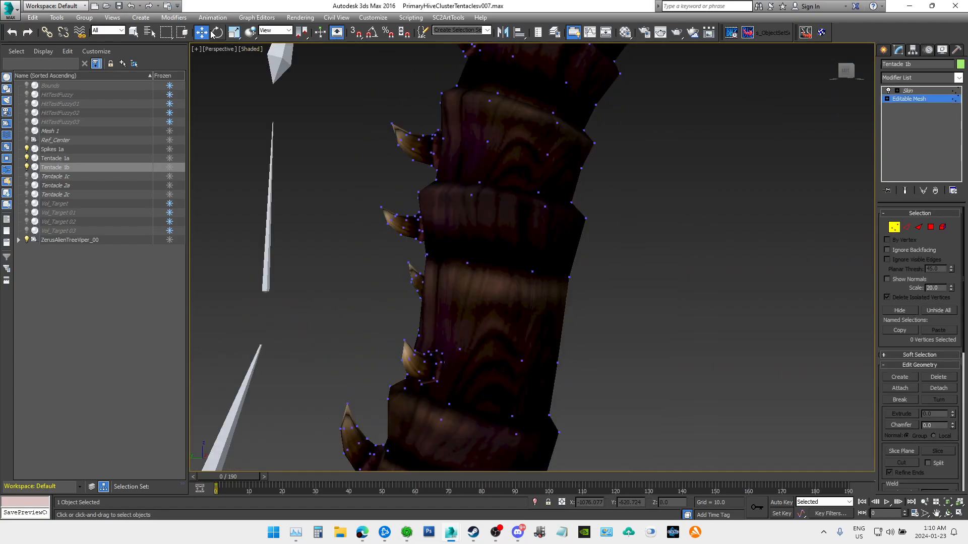
click(247, 49)
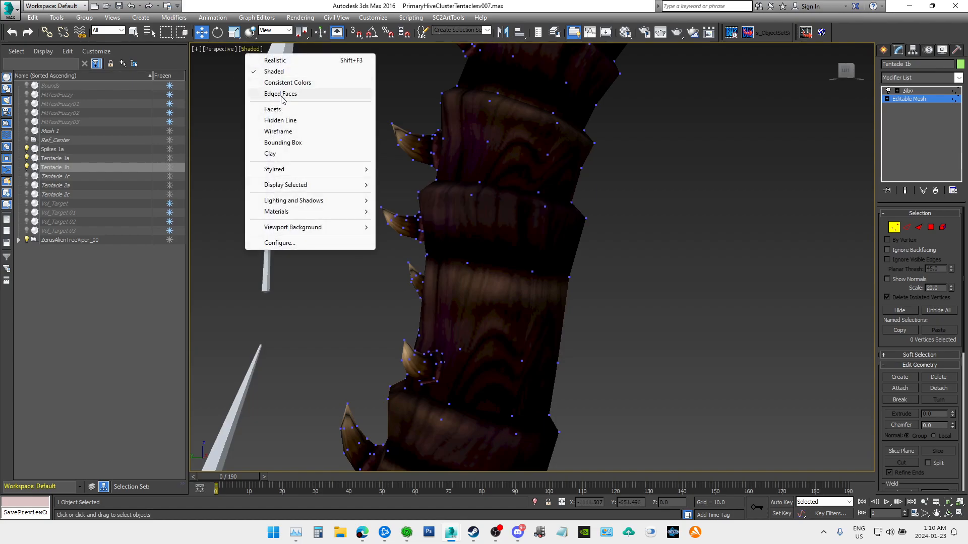
click(315, 133)
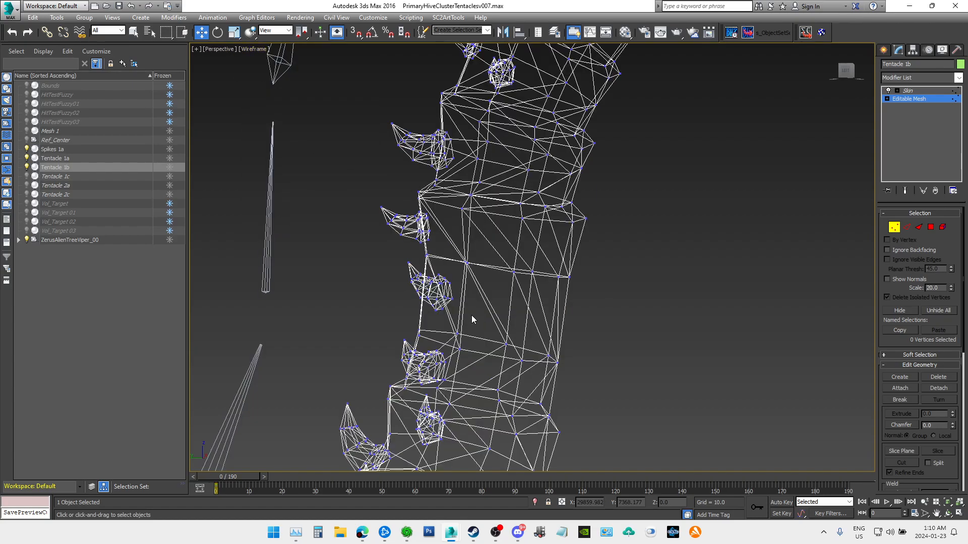
Step: Select all vertices of the tentacle's upper part, from the spike in the middle of the long segment up to the tip
scroll(472, 315, down, 5)
drag(452, 315, 783, 71)
scroll(504, 303, up, 6)
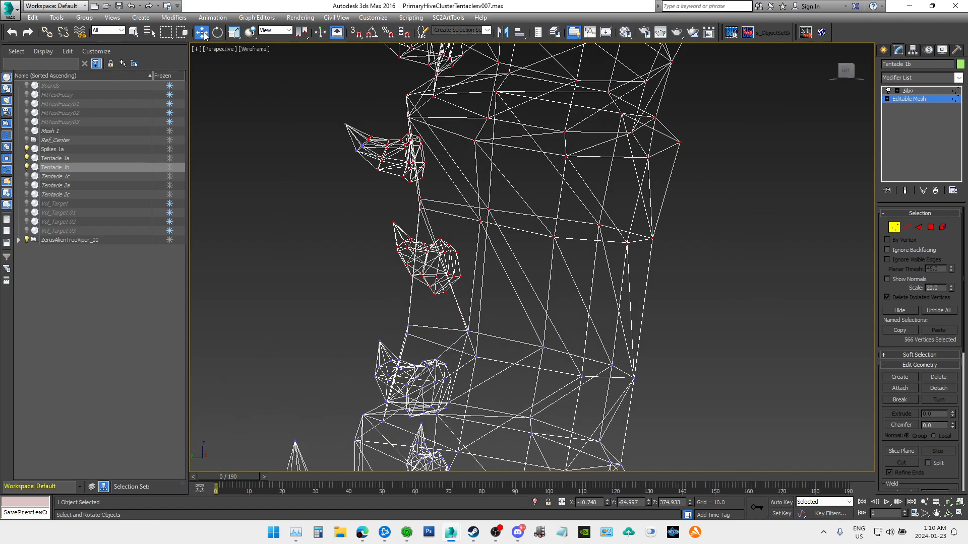
scroll(557, 200, down, 6)
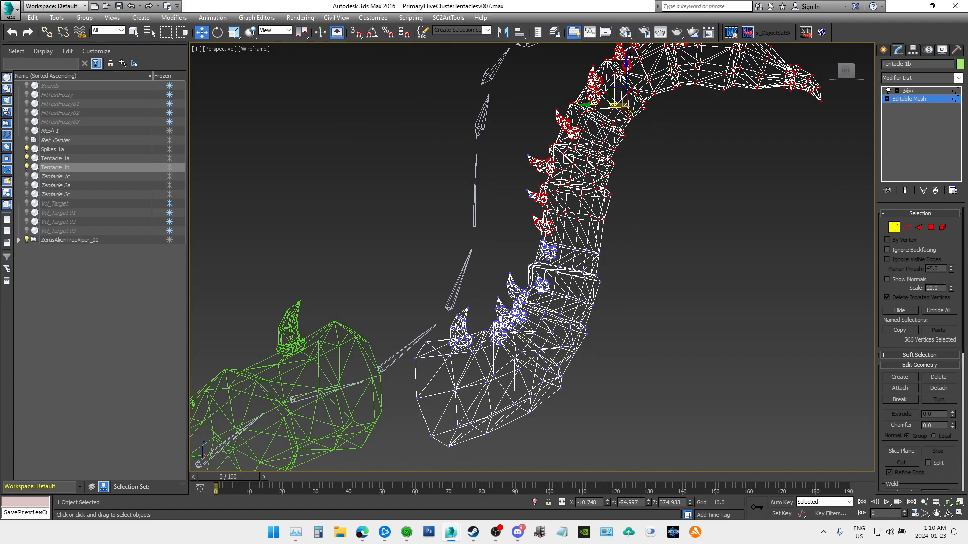
Step: Try lowering the selected upper part slightly and adding the next spike and ring below it to the selection
drag(628, 60, 627, 75)
scroll(578, 254, up, 4)
scroll(608, 257, up, 3)
middle_drag(608, 257, 606, 257)
drag(440, 268, 628, 218)
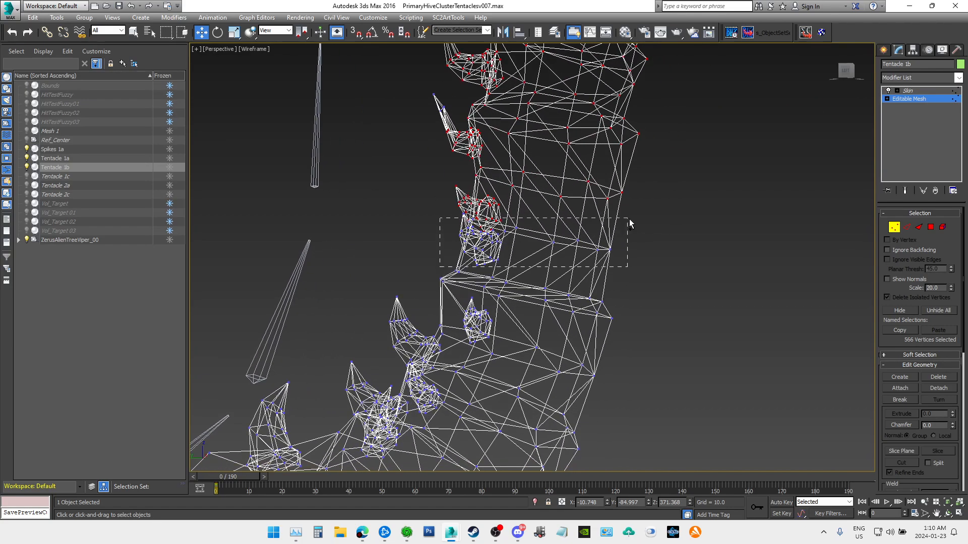
scroll(491, 232, up, 5)
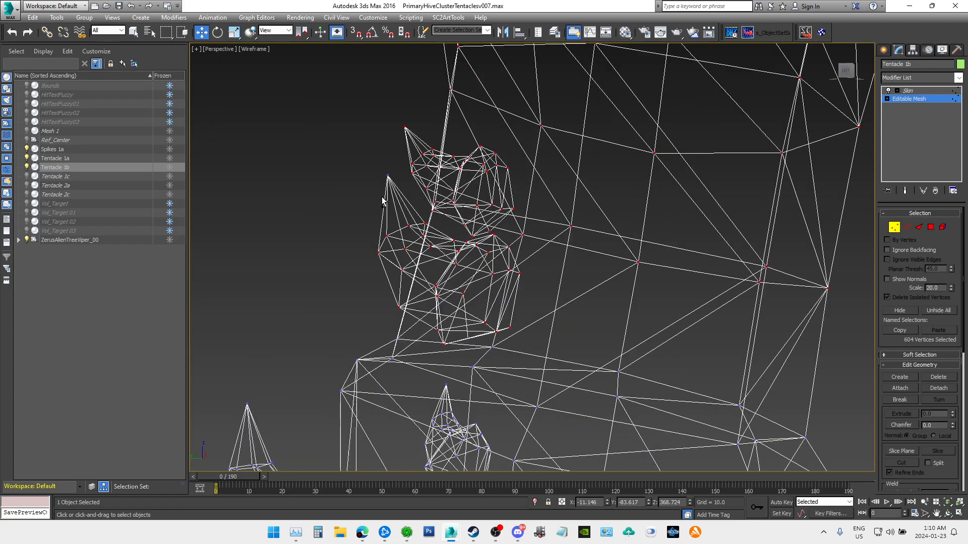
middle_drag(544, 297, 511, 267)
scroll(511, 268, down, 4)
scroll(636, 205, down, 4)
middle_drag(624, 210, 599, 252)
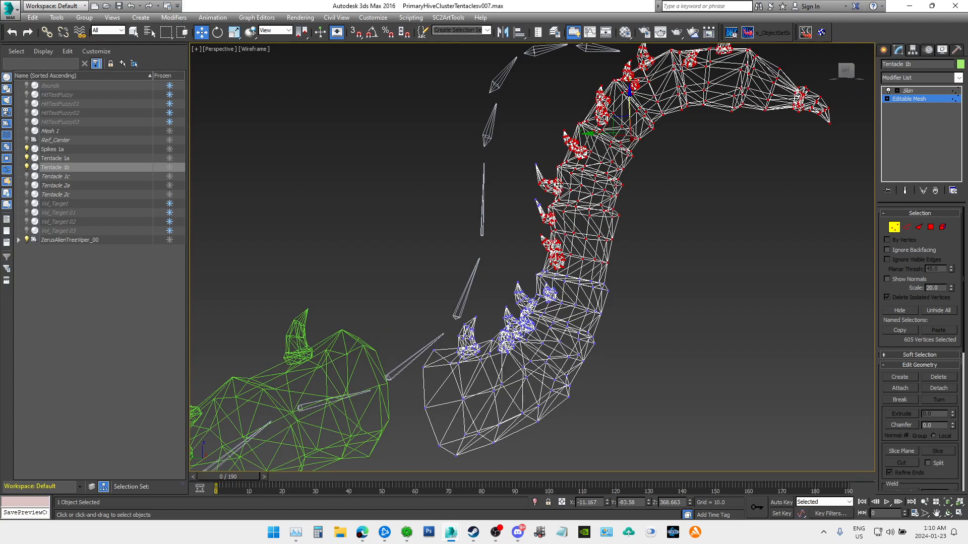
Step: Undo the selection additions and the downward move of the upper tentacle part
key(ctrl+z)
key(ctrl+z)
key(ctrl+z)
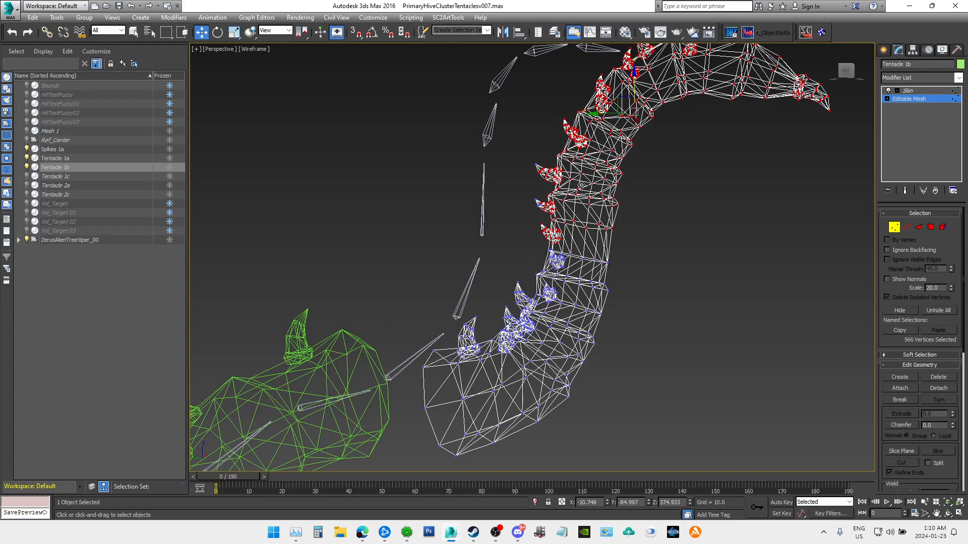
Step: Add the missed tips of the side spikes to the selection and lower the upper tentacle part by about 6 units
scroll(552, 184, up, 2)
ctrl+drag(506, 232, 542, 135)
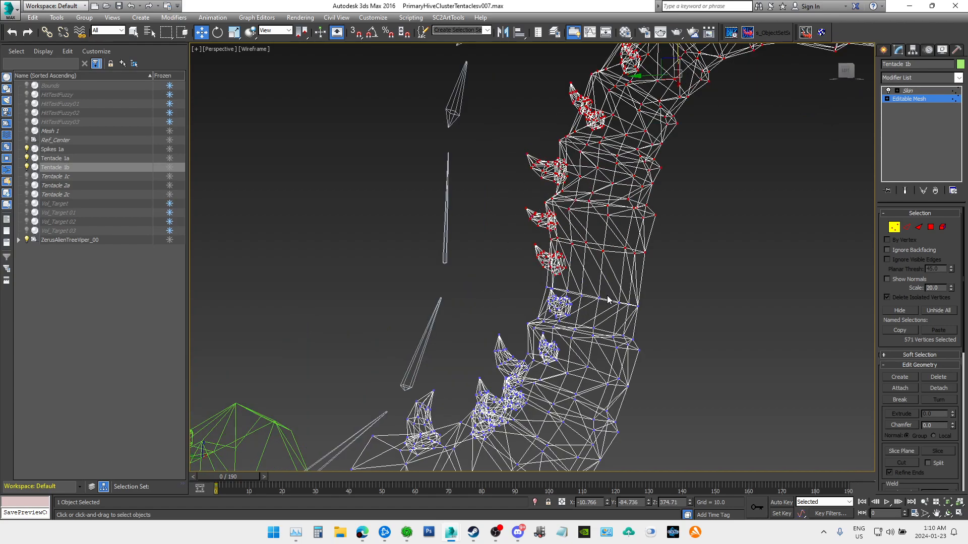
drag(677, 51, 674, 81)
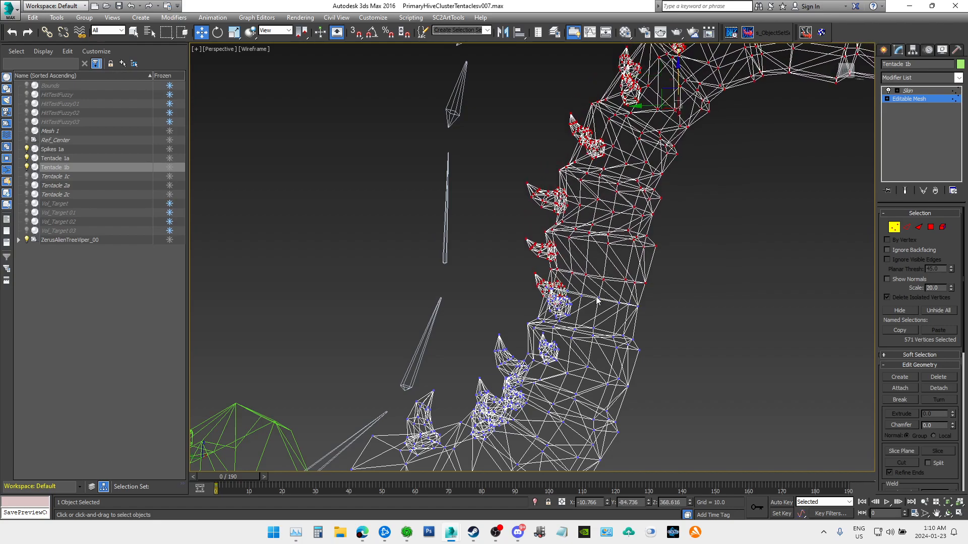
Step: Add the vertices of the spike overlapping the lowest selected spike to the selection
scroll(595, 303, up, 5)
middle_drag(405, 406, 720, 274)
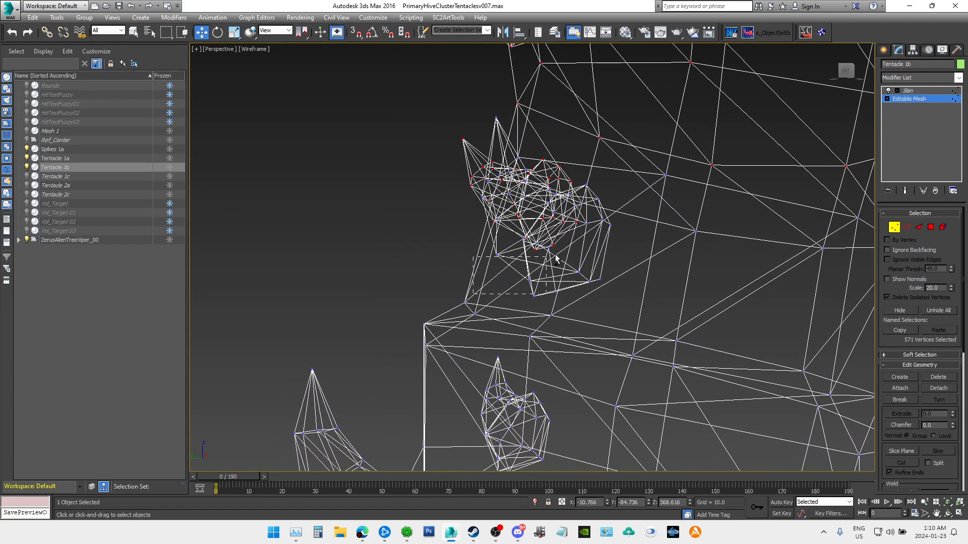
ctrl+drag(640, 130, 637, 128)
alt+middle_drag(635, 267, 545, 224)
alt+middle_drag(578, 196, 560, 264)
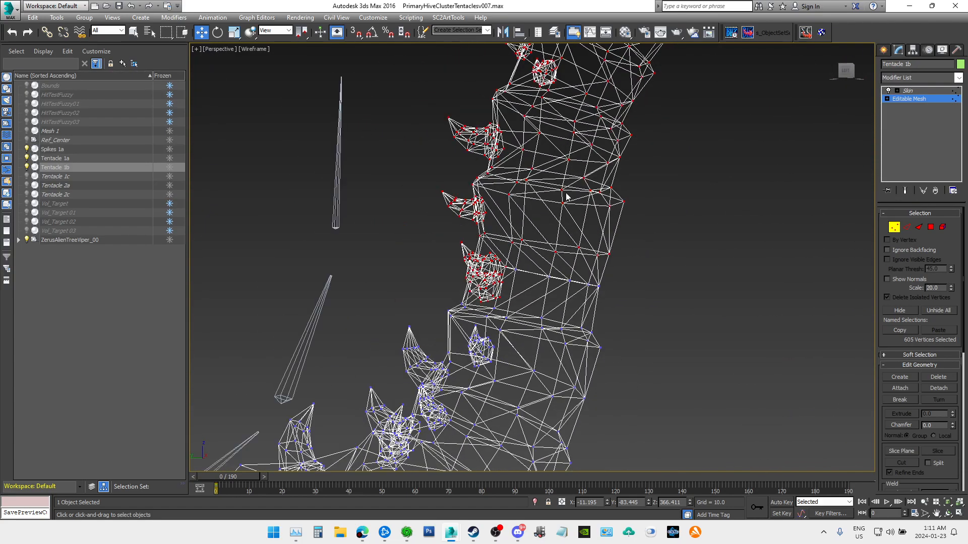
Step: Try lowering the selected upper tentacle part by about 1.8 units, then undo the move
alt+middle_drag(565, 197, 603, 102)
drag(619, 54, 618, 62)
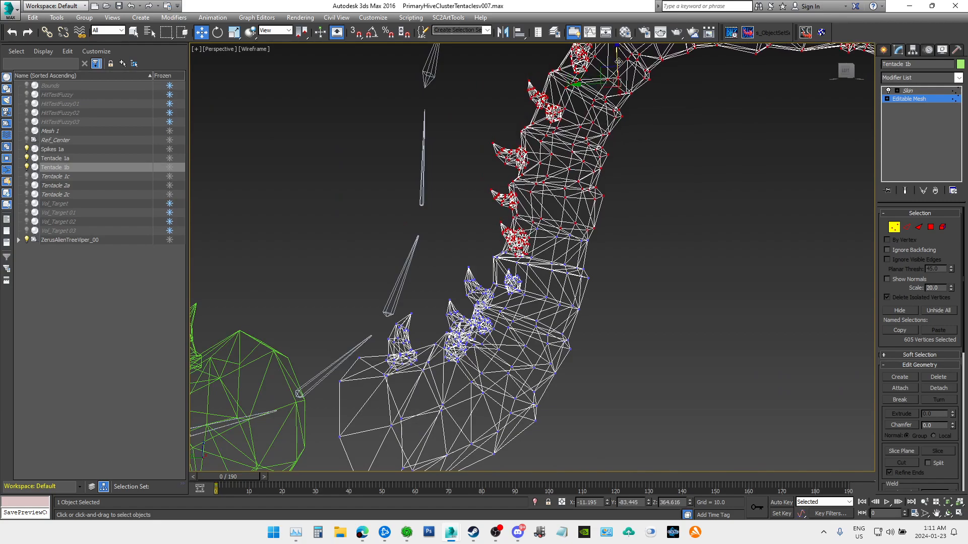
scroll(522, 231, up, 5)
scroll(553, 230, up, 3)
drag(846, 73, 938, 73)
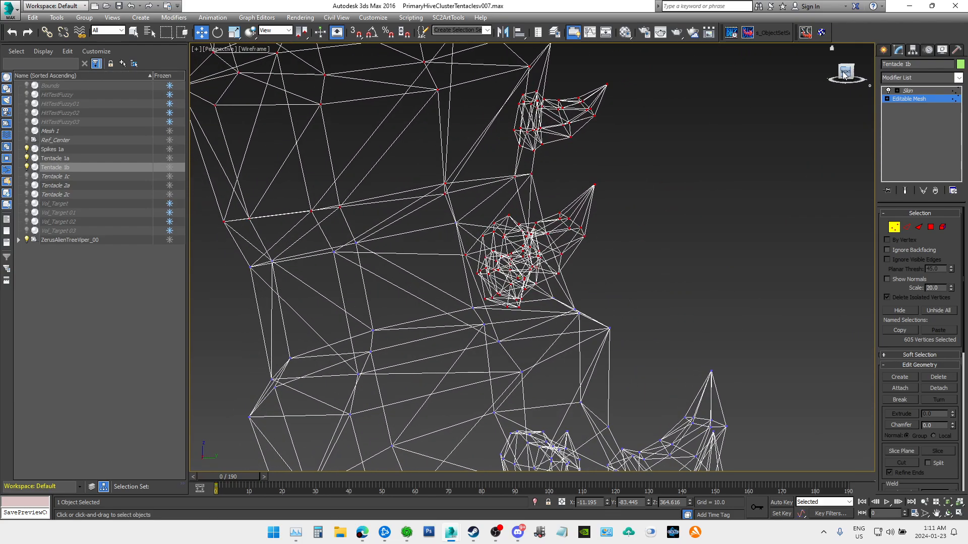
key(ctrl+z)
Step: Add the missed ring vertices on the tentacle's opposite side to the selection and lower the upper part by about 2.1 units
ctrl+drag(238, 288, 388, 233)
scroll(398, 229, down, 6)
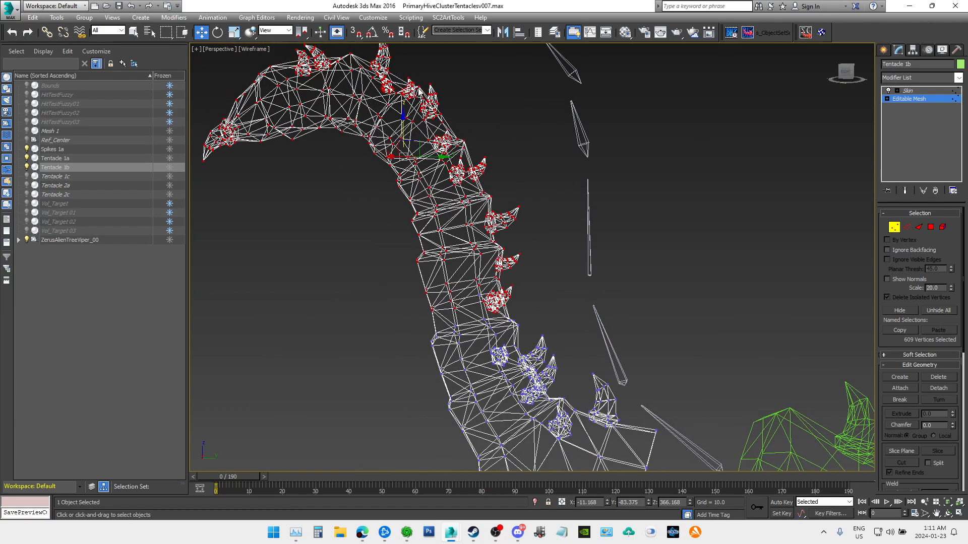
drag(402, 116, 404, 124)
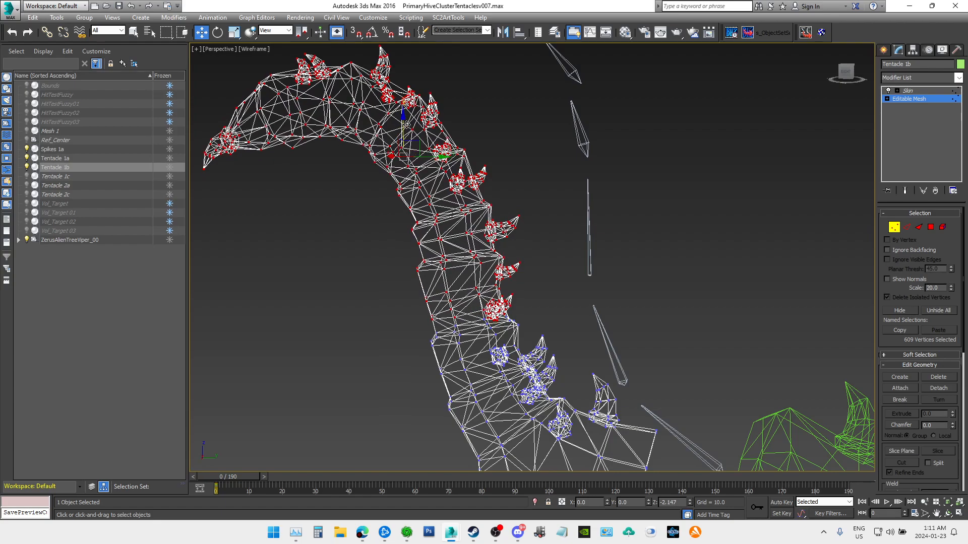
scroll(555, 262, up, 8)
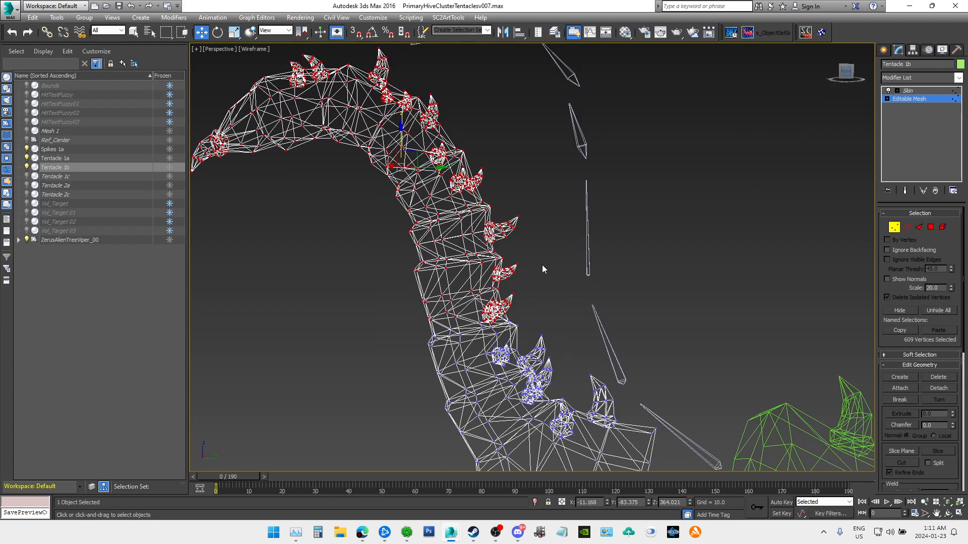
Step: Deselect the lowest selected ring and its spikes, then lower the remaining upper part by about 1.06 units
scroll(488, 316, down, 2)
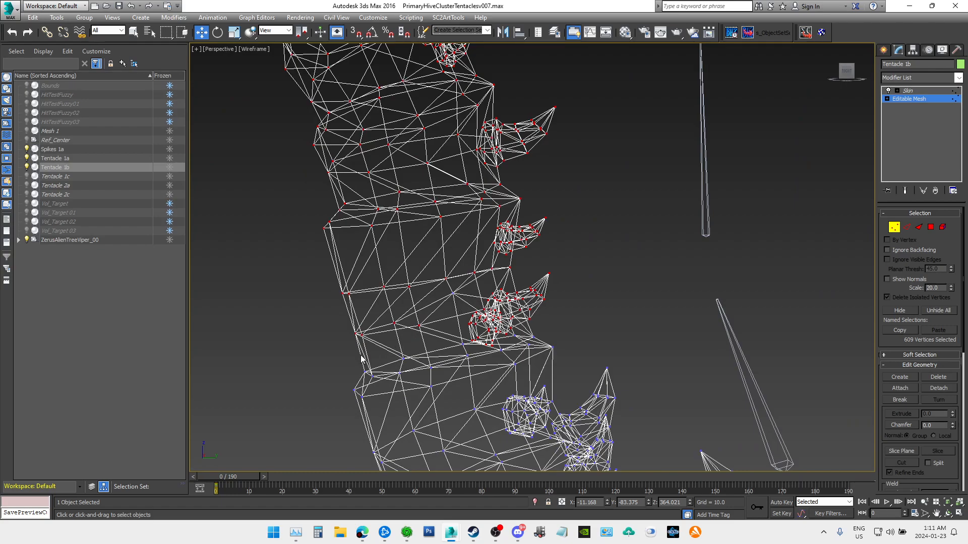
alt+drag(355, 354, 548, 291)
scroll(465, 171, down, 5)
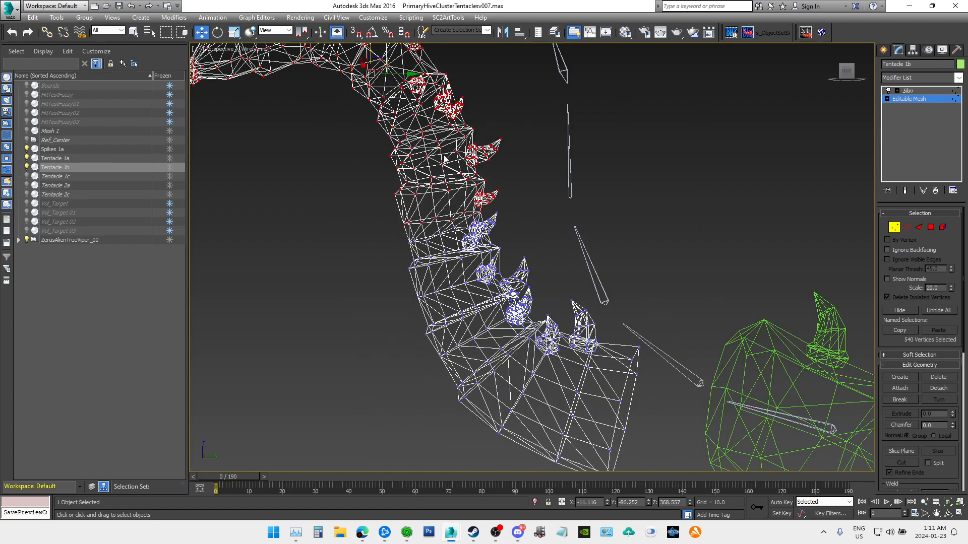
drag(371, 47, 372, 52)
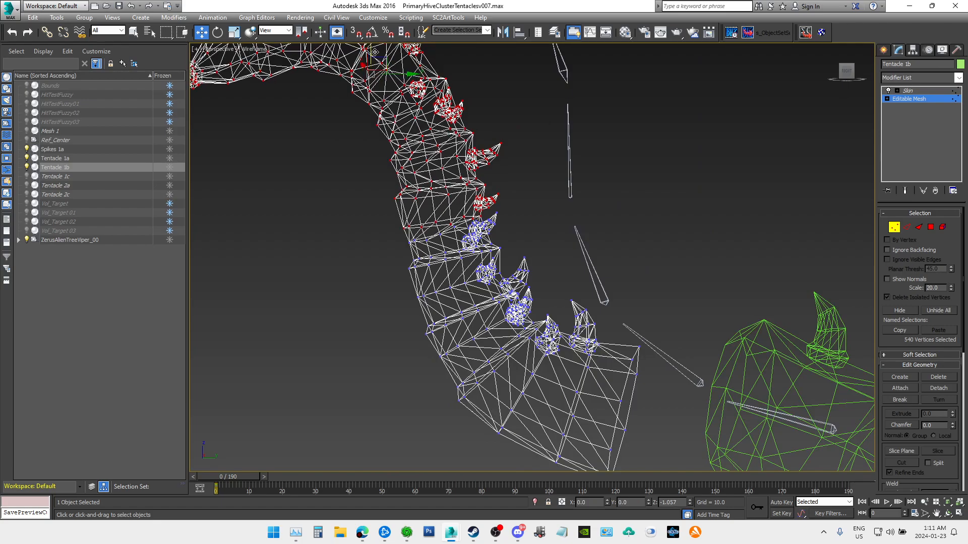
scroll(446, 215, up, 4)
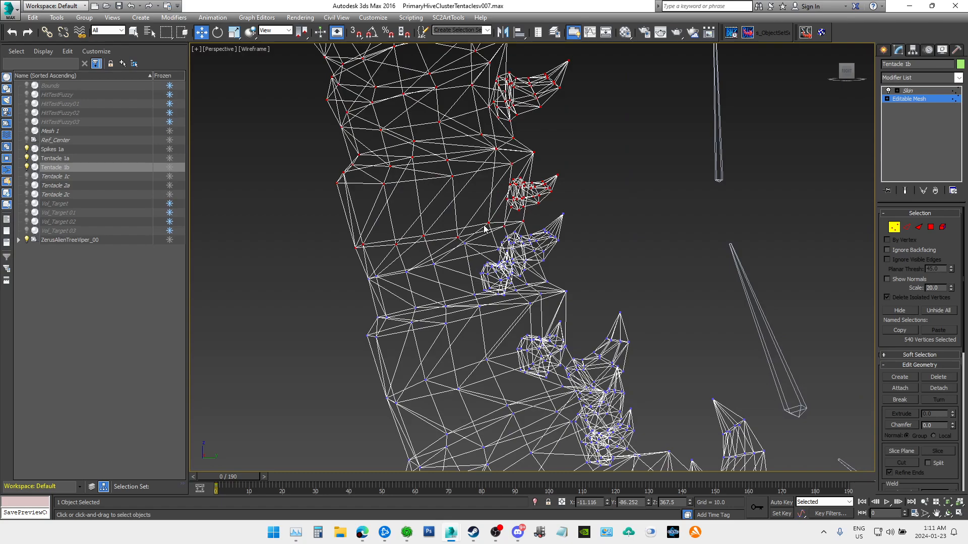
Step: Deselect the lowest ring of the remaining selection and lower the upper part by about 2.8 units
drag(389, 252, 525, 229)
scroll(414, 200, down, 5)
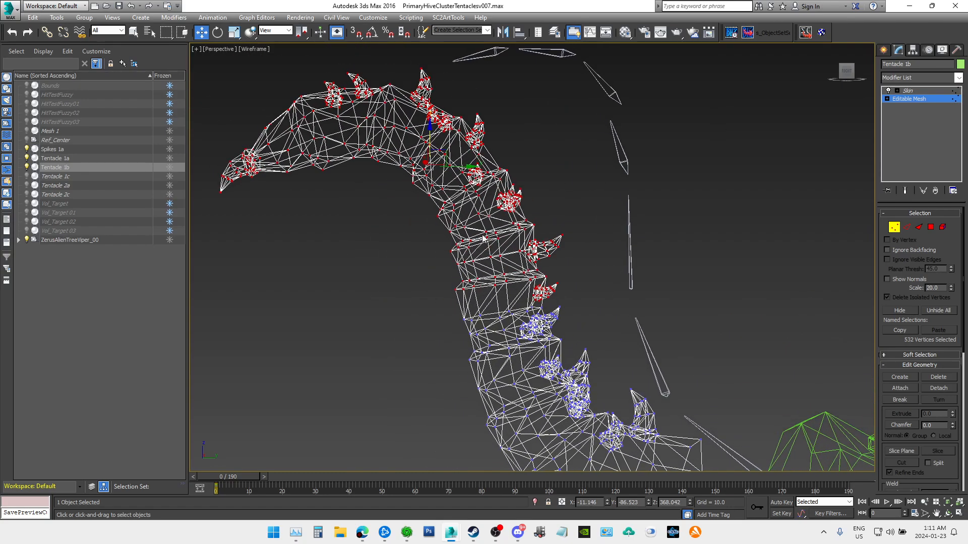
drag(430, 127, 433, 151)
Step: Display the viewport shaded, return Tentacle 1b to the Skin modifier and deselect the object
click(254, 49)
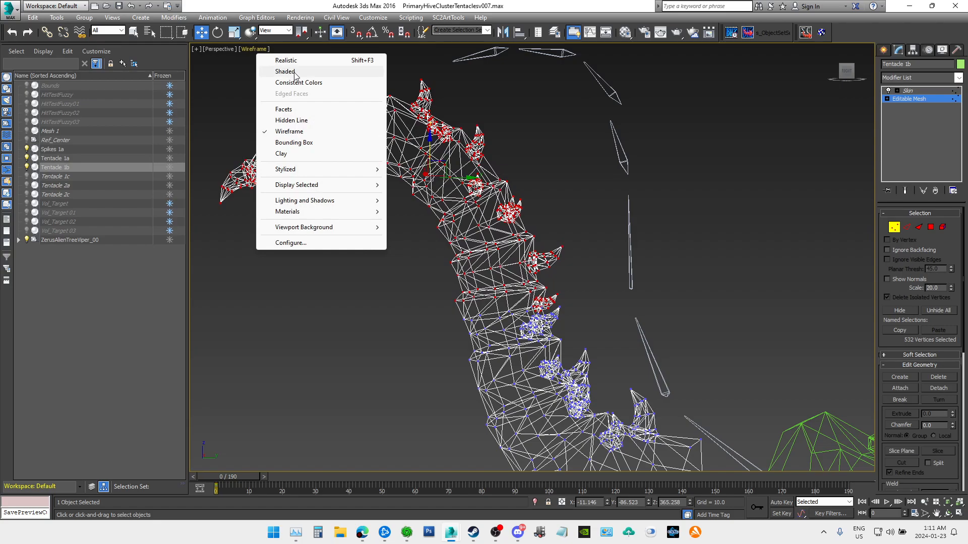
click(290, 71)
drag(846, 75, 724, 80)
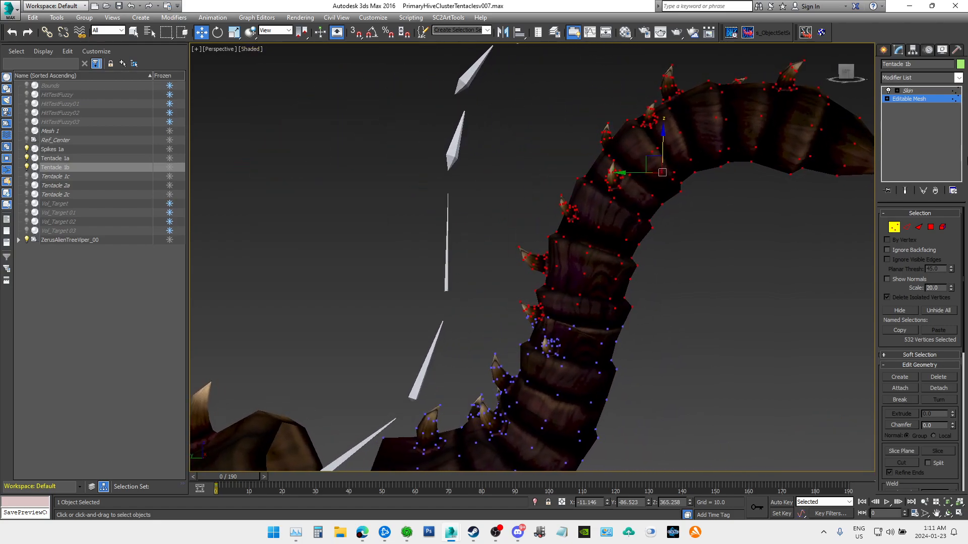
click(913, 92)
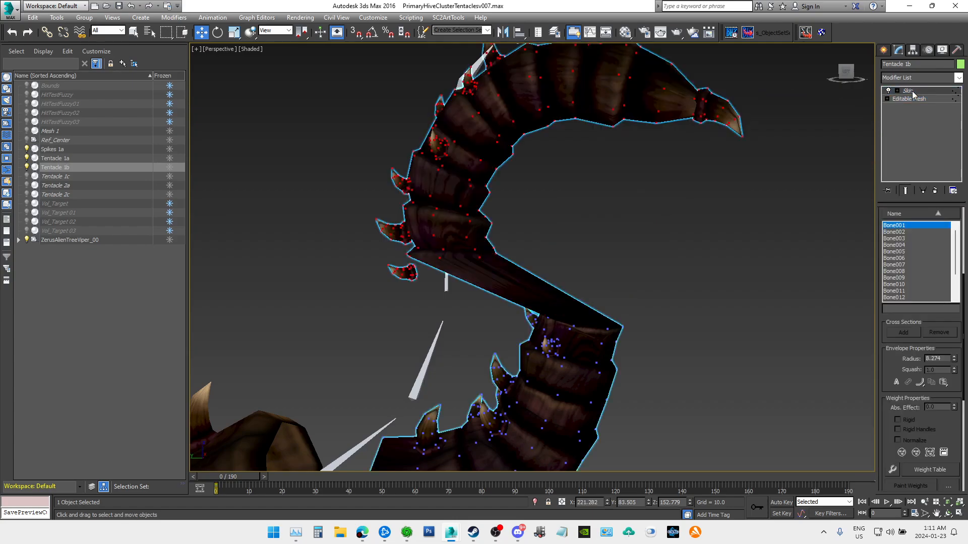
click(897, 101)
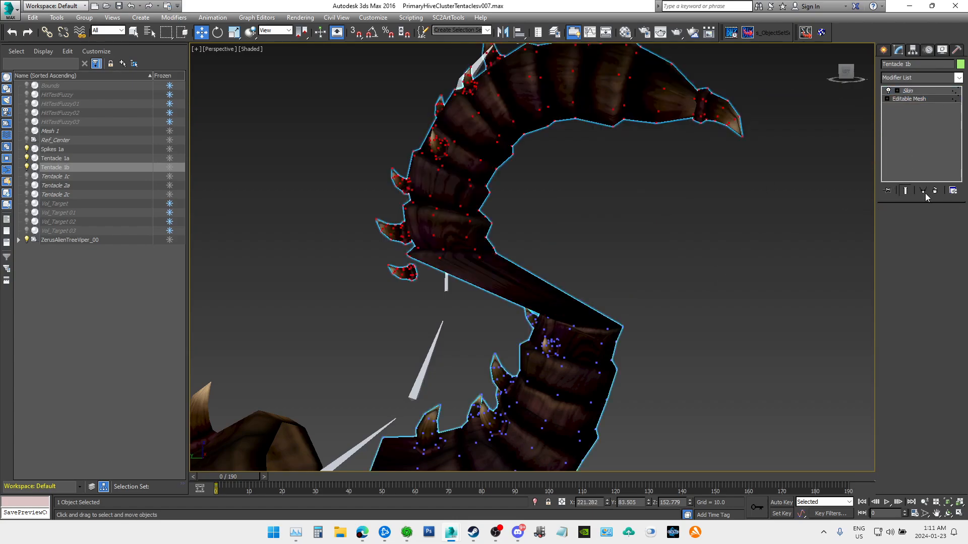
click(827, 200)
Step: Examine the ring spacing and spike attachment along the shaded upper part of Tentacle 1b
alt+middle_drag(754, 130, 725, 139)
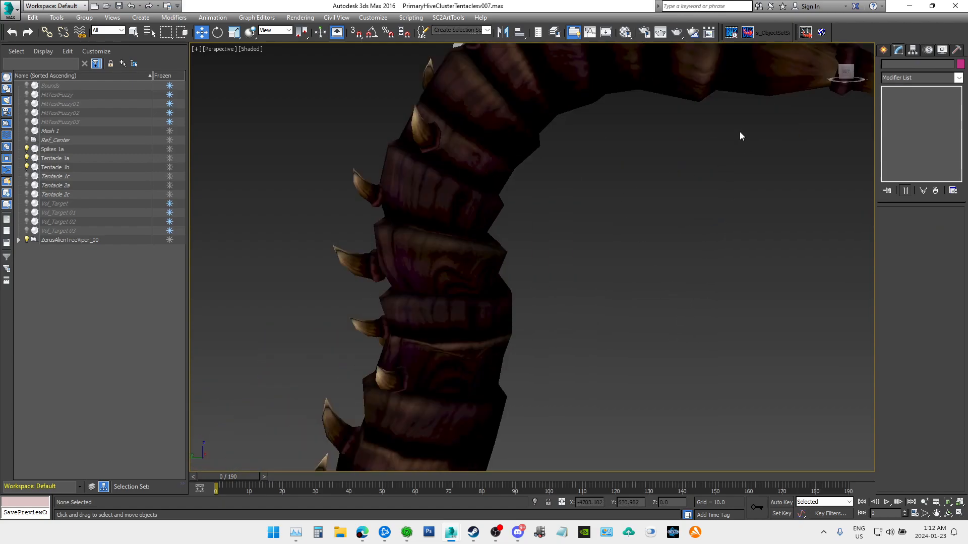
alt+middle_drag(496, 353, 579, 406)
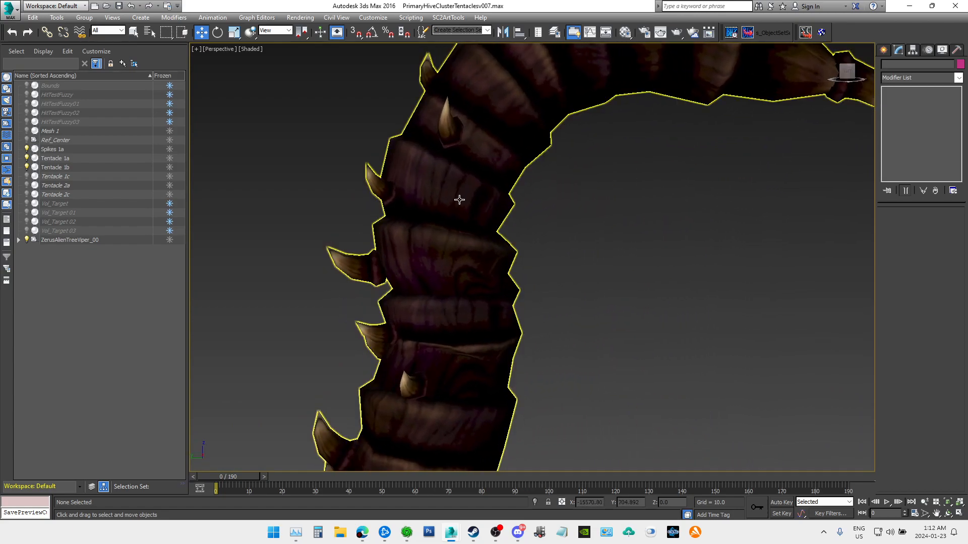
scroll(360, 267, down, 4)
middle_drag(410, 266, 742, 250)
scroll(579, 202, up, 6)
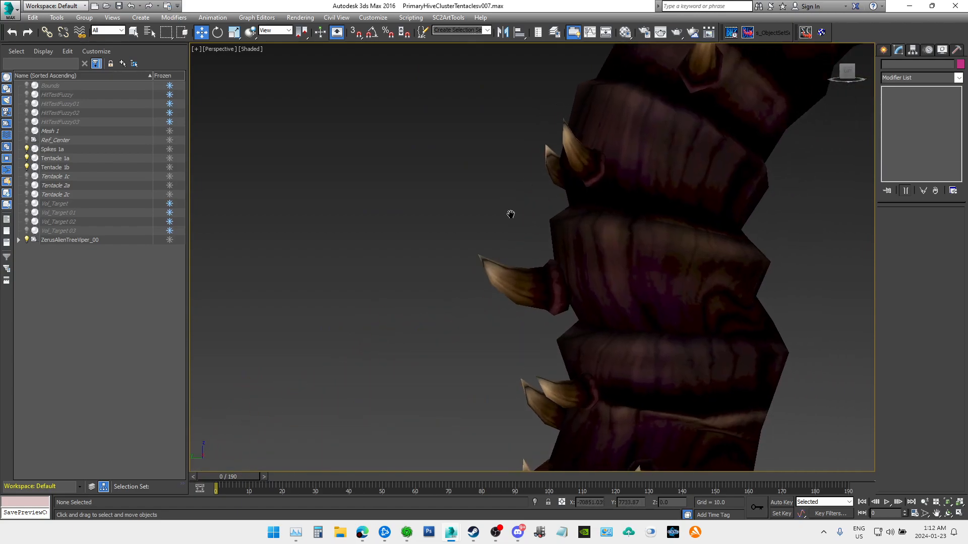
scroll(520, 229, up, 3)
middle_drag(562, 303, 512, 257)
Step: Select the spike protruding from the upper tentacle as an element of Tentacle 1b's Editable Mesh and move it slightly into the body
click(607, 225)
click(908, 99)
click(942, 227)
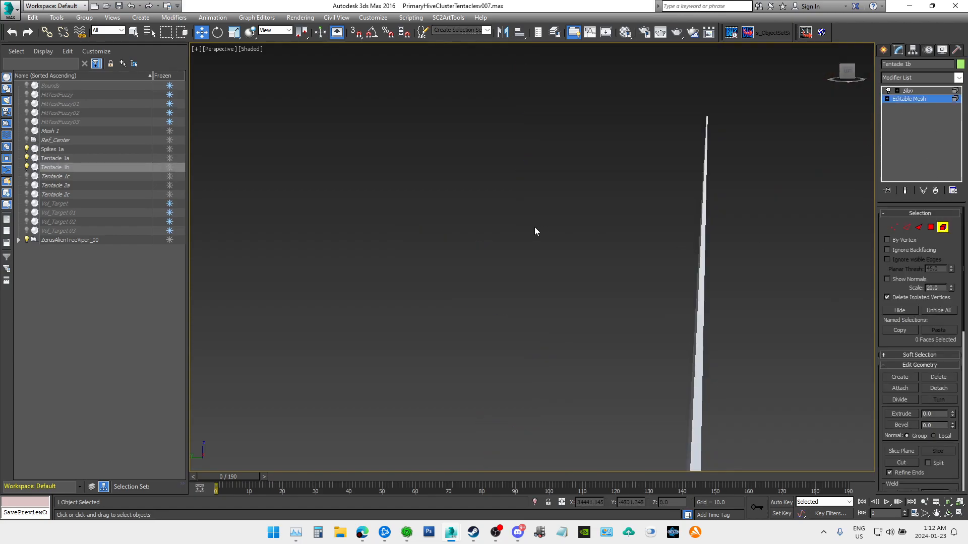
middle_drag(519, 266, 480, 260)
scroll(532, 298, up, 8)
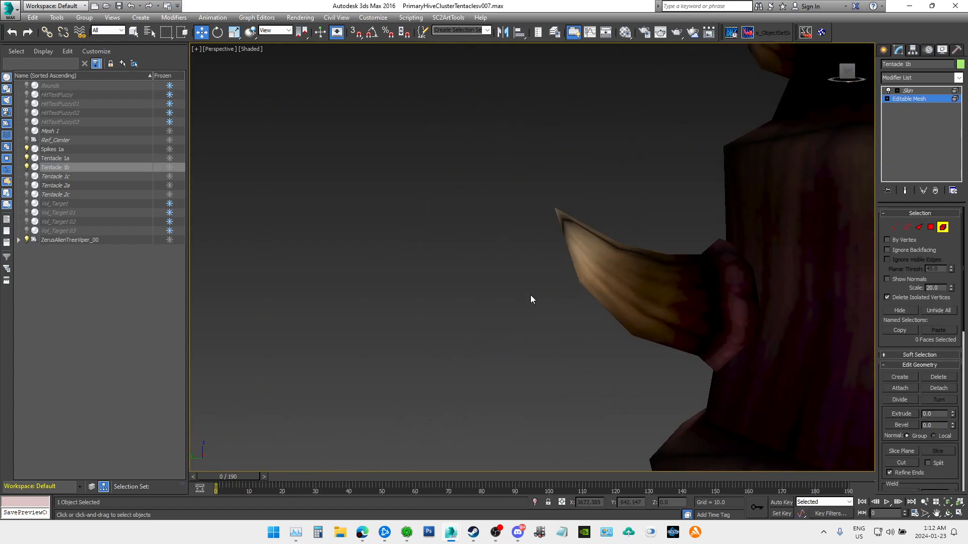
alt+middle_drag(454, 160, 423, 353)
click(449, 302)
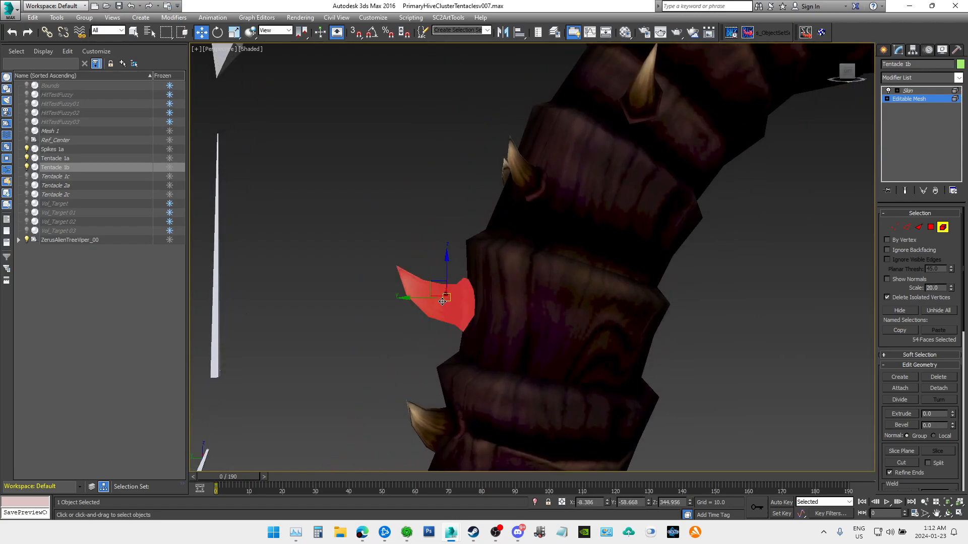
scroll(411, 305, up, 5)
drag(430, 297, 439, 299)
Step: Clear the spike selection, leave the element level, return to the Skin modifier and deselect Tentacle 1b
click(328, 325)
click(942, 227)
click(907, 91)
scroll(589, 172, down, 6)
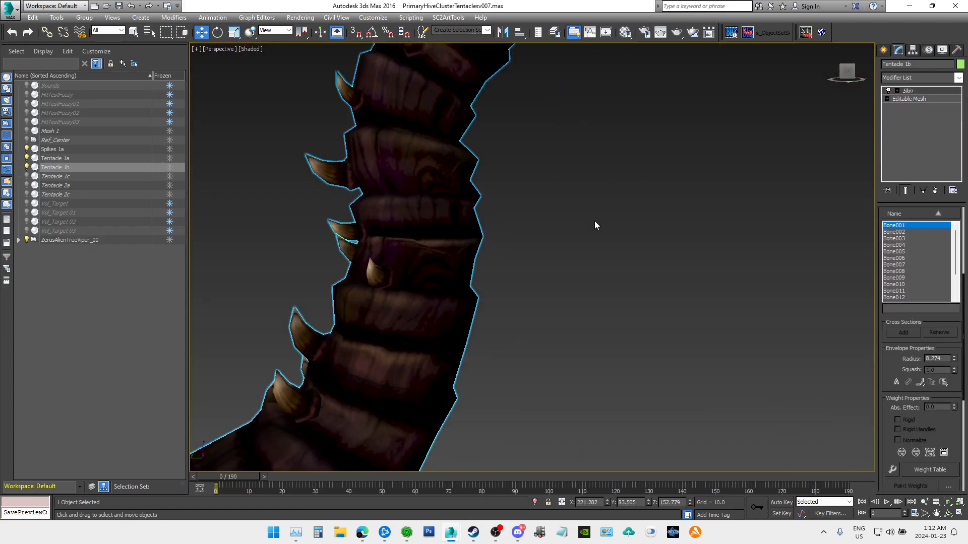
click(594, 221)
Step: Examine the whole tentacle's shape, ring spacing and spike placement from several angles and distances
middle_drag(536, 188, 652, 306)
scroll(513, 284, up, 4)
scroll(518, 286, down, 4)
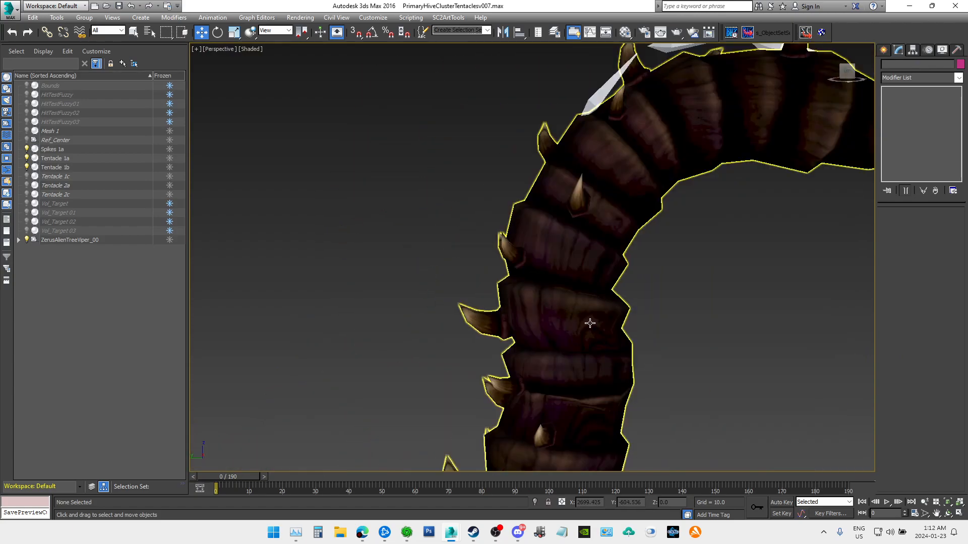
middle_drag(590, 323, 624, 244)
mouse_move(848, 72)
mouse_down()
mouse_move(880, 74)
mouse_move(857, 67)
mouse_move(874, 68)
mouse_move(849, 76)
mouse_move(856, 80)
mouse_up()
scroll(684, 166, down, 5)
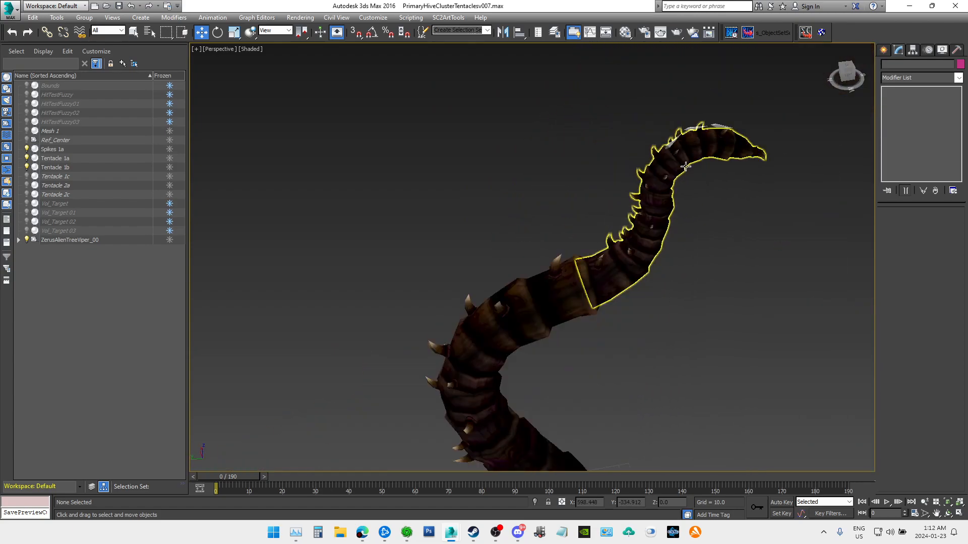
middle_drag(738, 265, 668, 197)
scroll(668, 197, down, 3)
scroll(730, 200, up, 3)
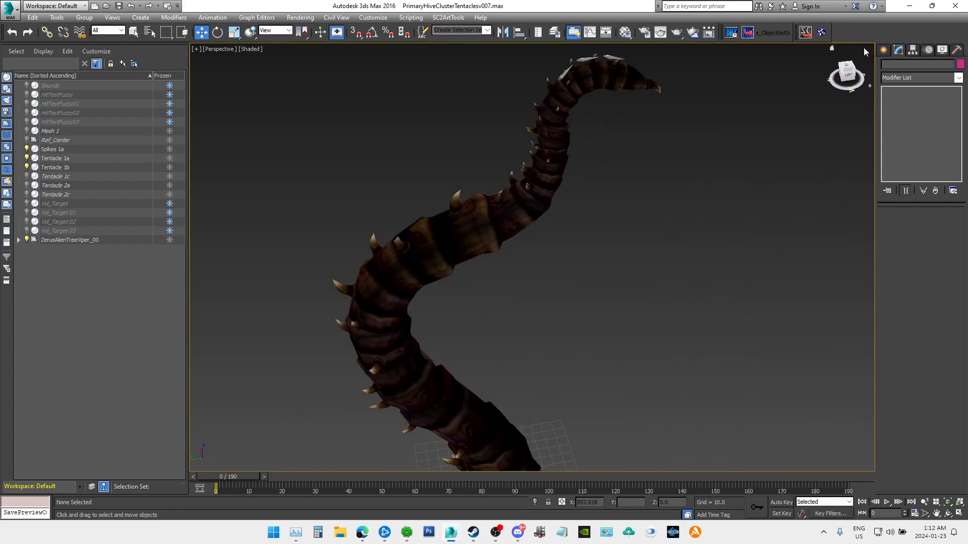
drag(847, 80, 853, 74)
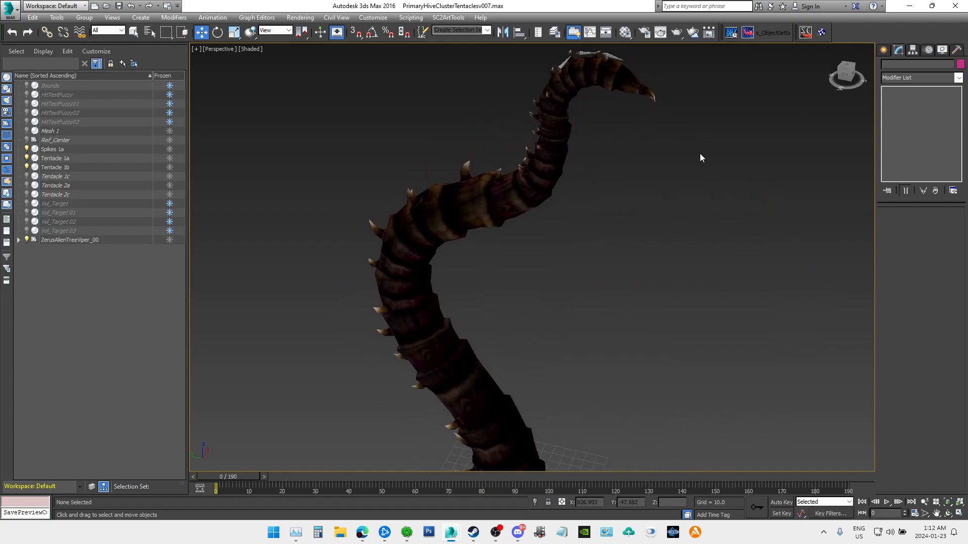
scroll(698, 168, down, 3)
scroll(698, 177, up, 3)
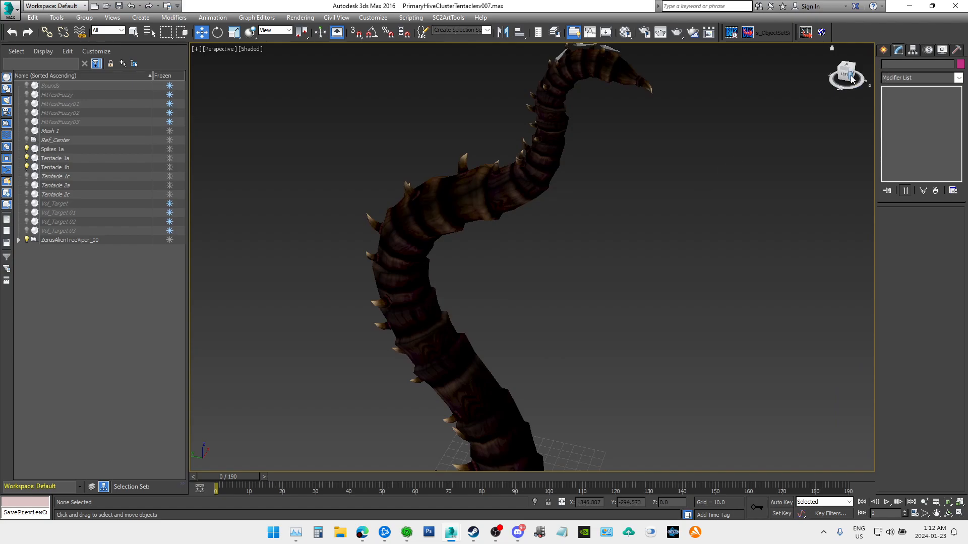
drag(847, 77, 854, 90)
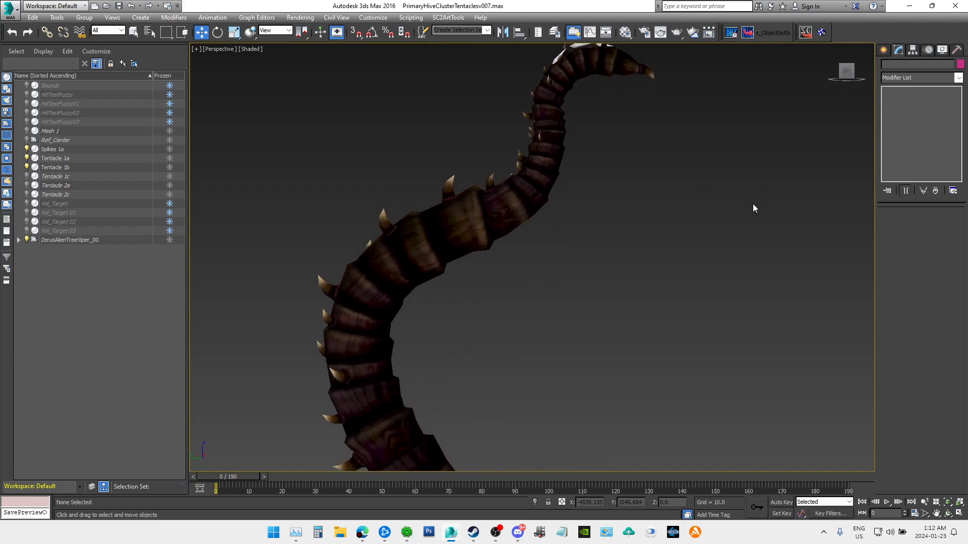
middle_drag(755, 250, 516, 275)
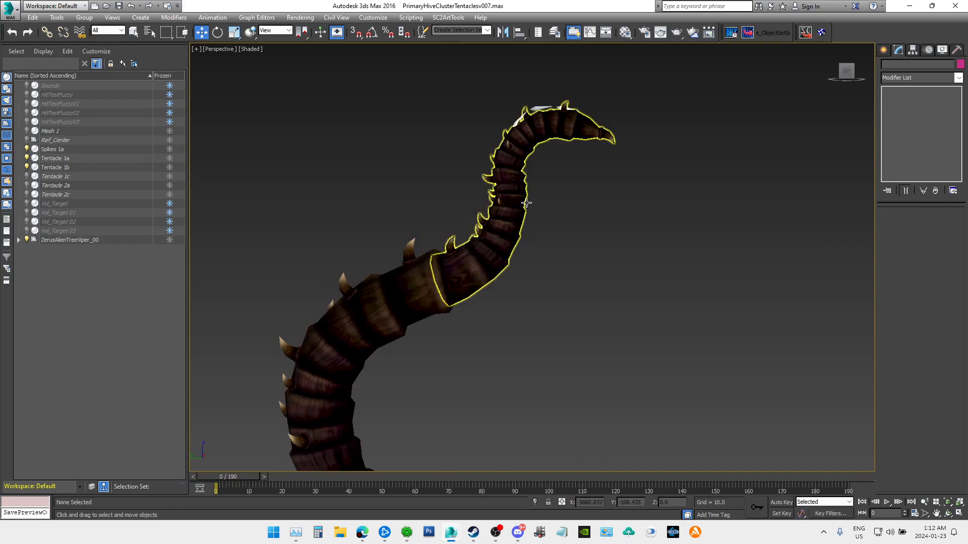
scroll(539, 173, up, 2)
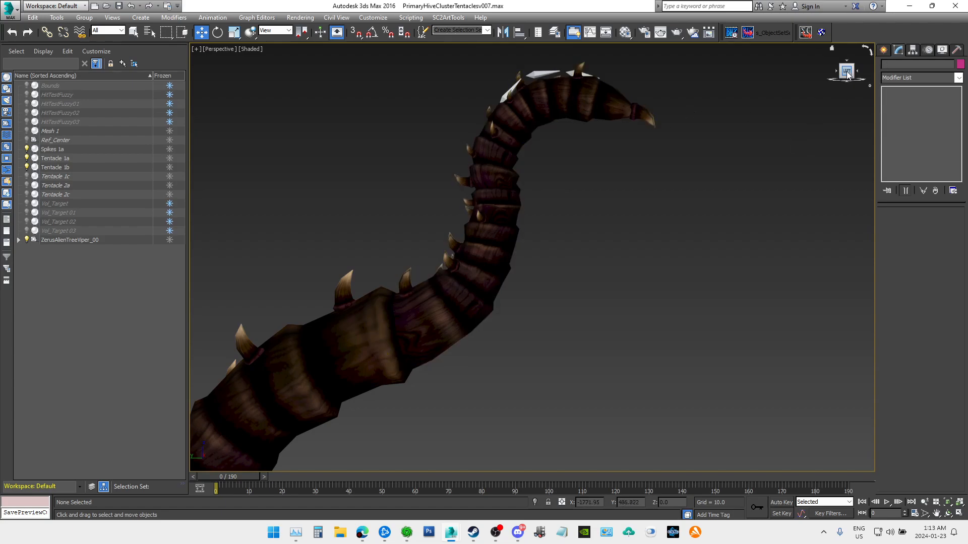
Step: Reselect Tentacle 1b and clear the vertex selection in its Editable Mesh
click(569, 93)
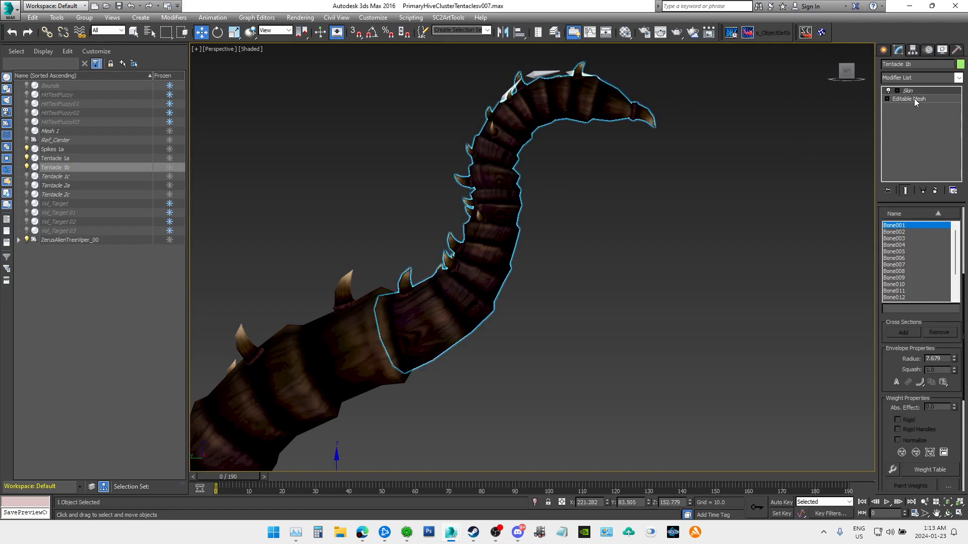
click(909, 98)
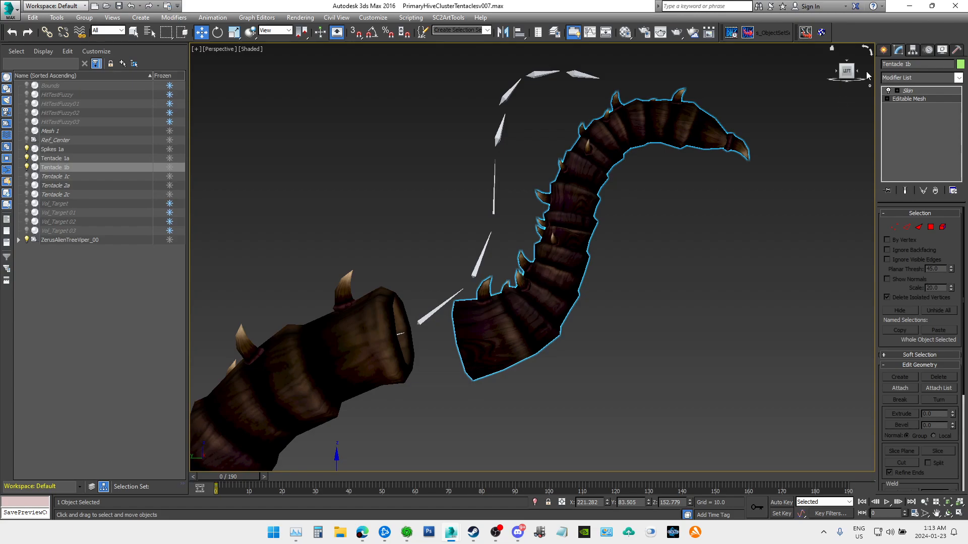
click(894, 227)
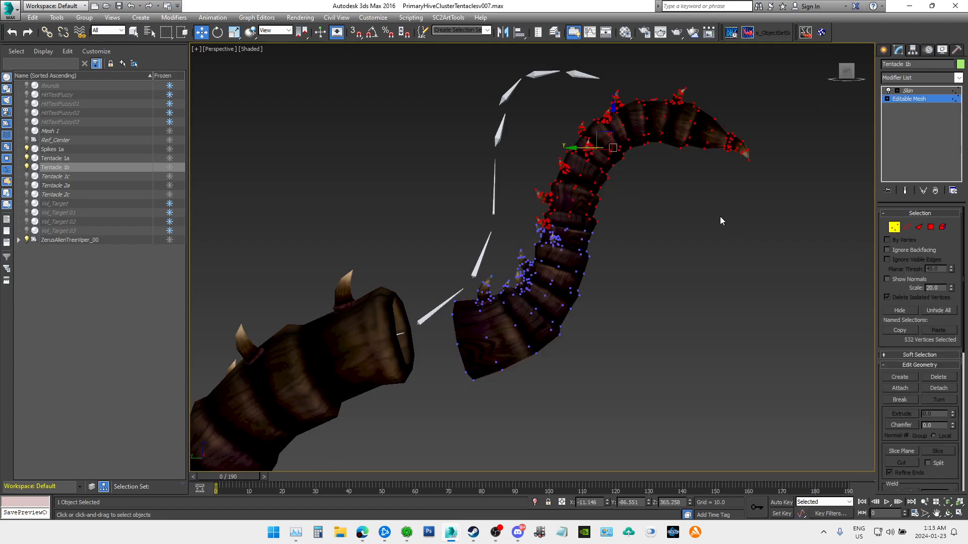
drag(749, 238, 742, 242)
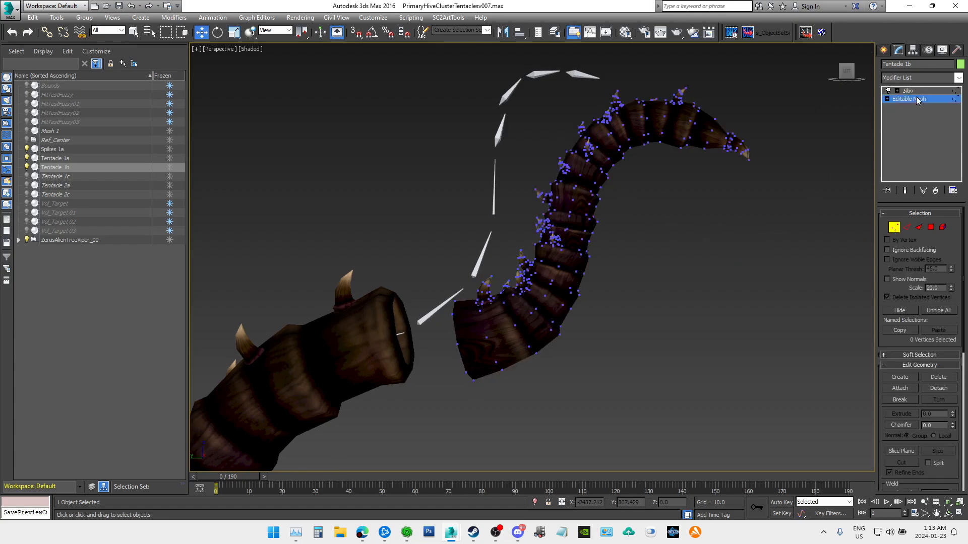
Step: Leave the base mesh's vertex level and return to the Skin modifier's envelope-editing parameters
click(894, 228)
click(895, 228)
click(909, 91)
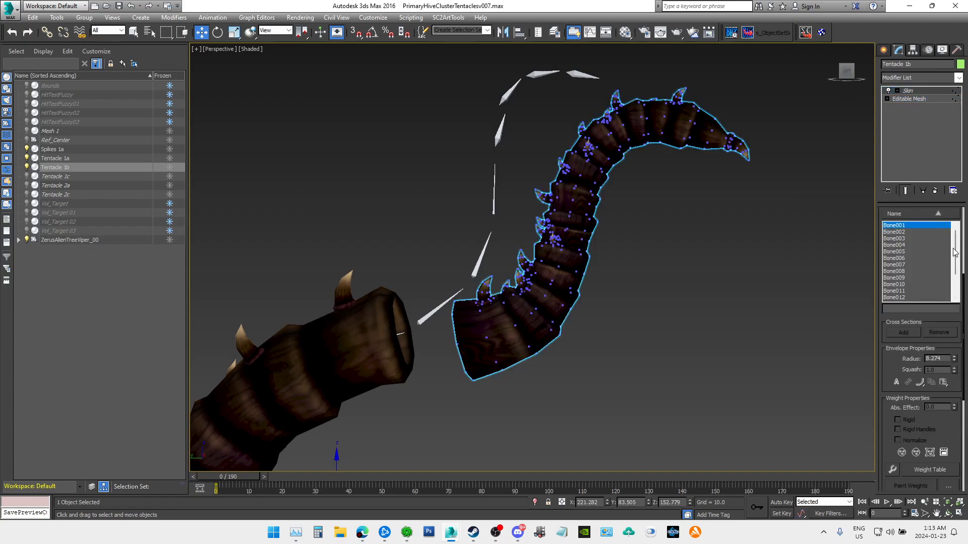
scroll(964, 286, up, 5)
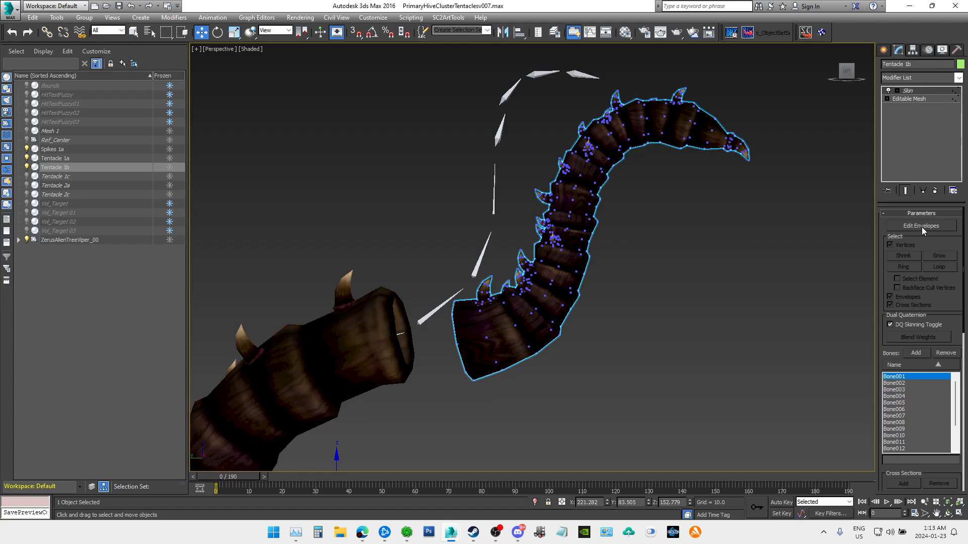
Step: Look through Tentacle 1b's Skin parameters, briefly enable envelope editing, leave it and deselect the tentacle
scroll(963, 234, down, 5)
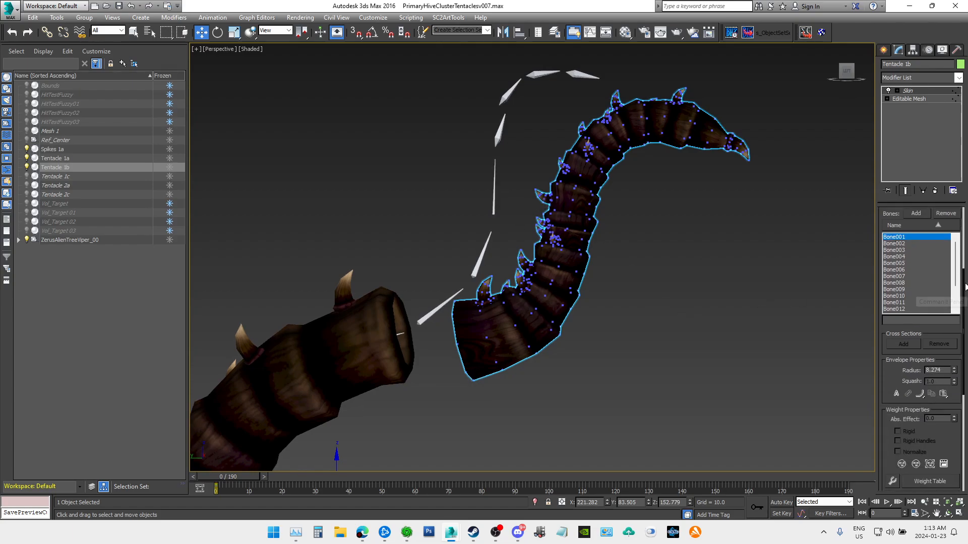
scroll(965, 302, down, 4)
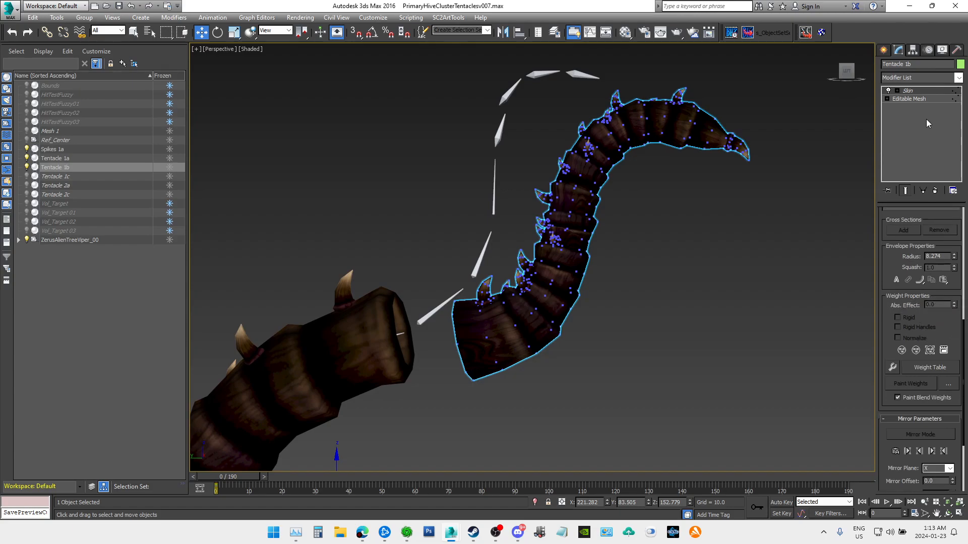
click(906, 91)
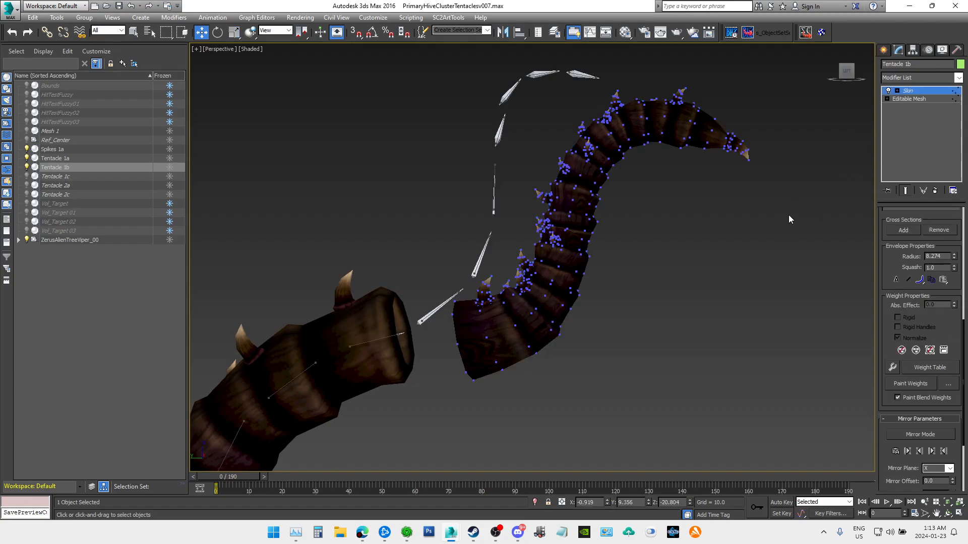
click(913, 93)
click(843, 169)
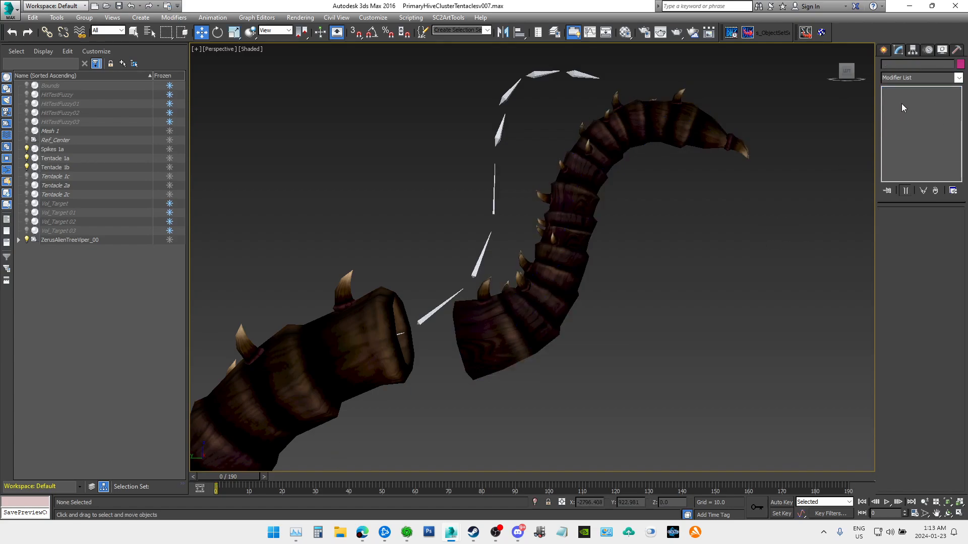
Step: Reselect Tentacle 1b, leave its Editable Mesh vertex level, return to the Skin modifier and deselect the tentacle
click(672, 129)
click(909, 99)
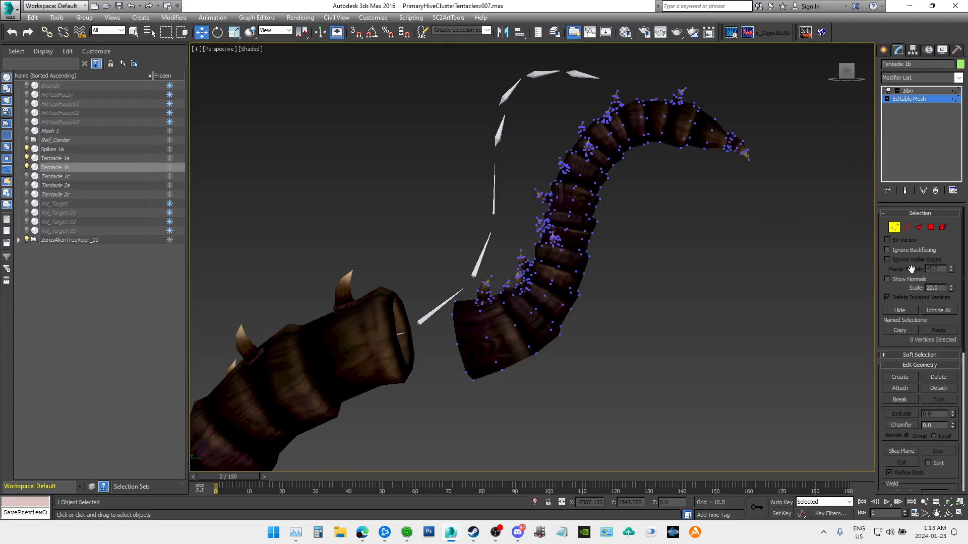
click(895, 226)
click(906, 90)
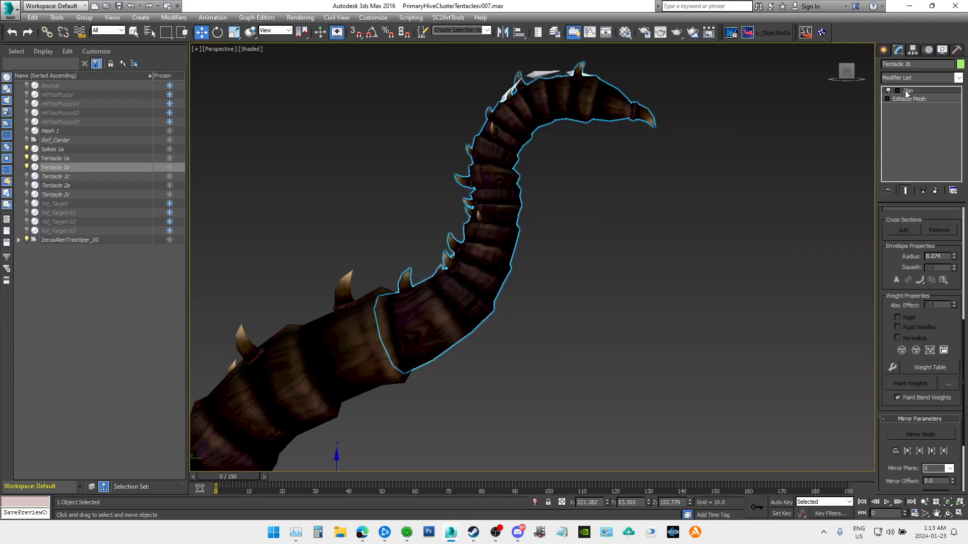
click(810, 147)
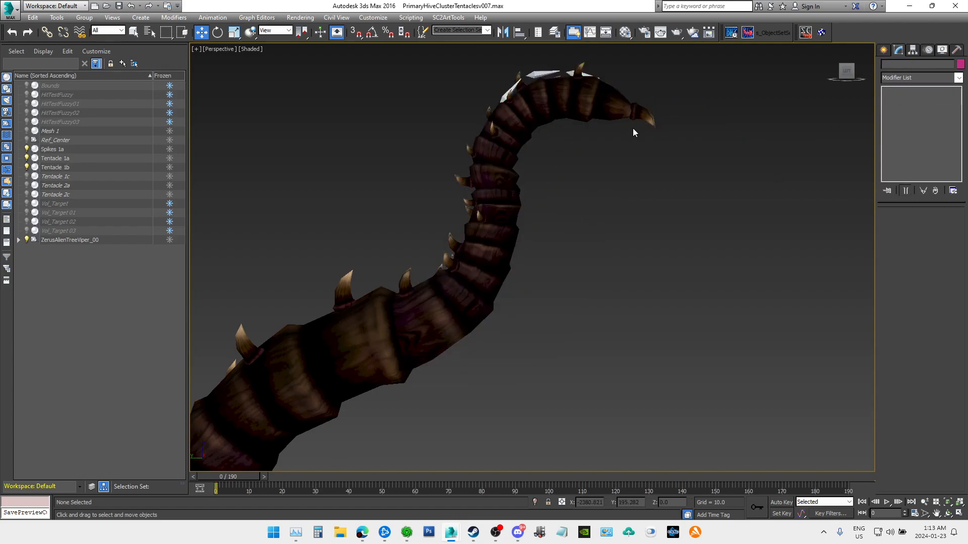
Step: Open the StarCraft II art tools' animation properties window for the tentacle model
middle_drag(639, 253, 734, 247)
drag(846, 73, 636, 193)
scroll(752, 209, down, 3)
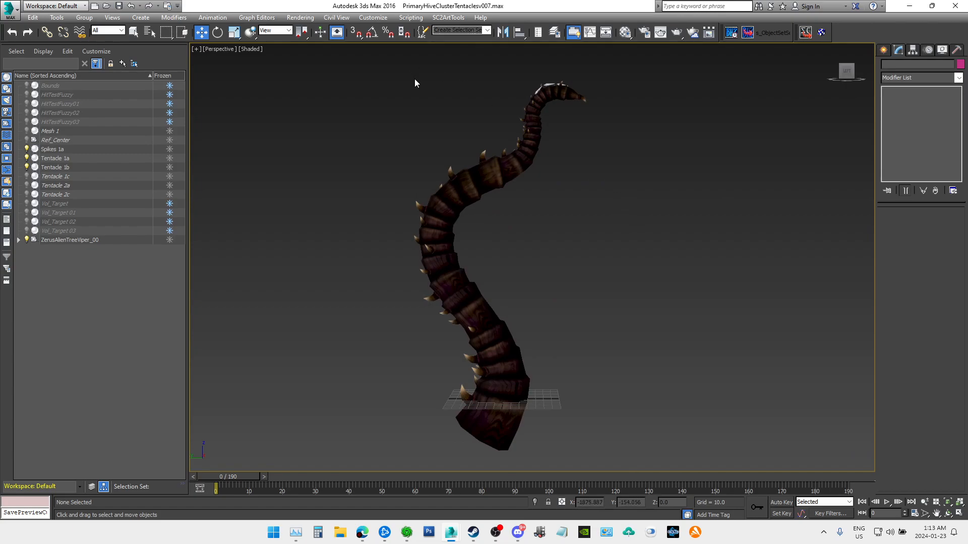
click(454, 22)
mouse_move(486, 53)
click(566, 53)
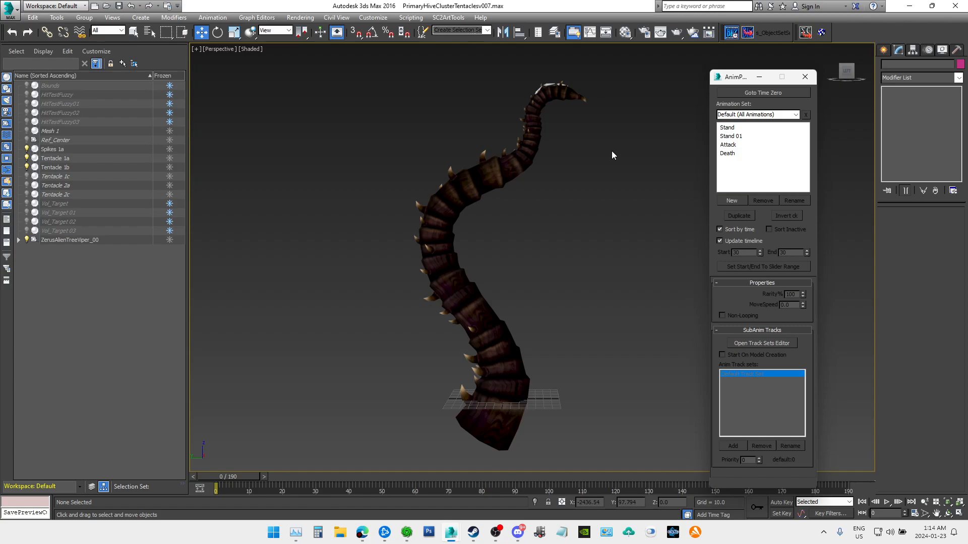
drag(845, 72, 834, 79)
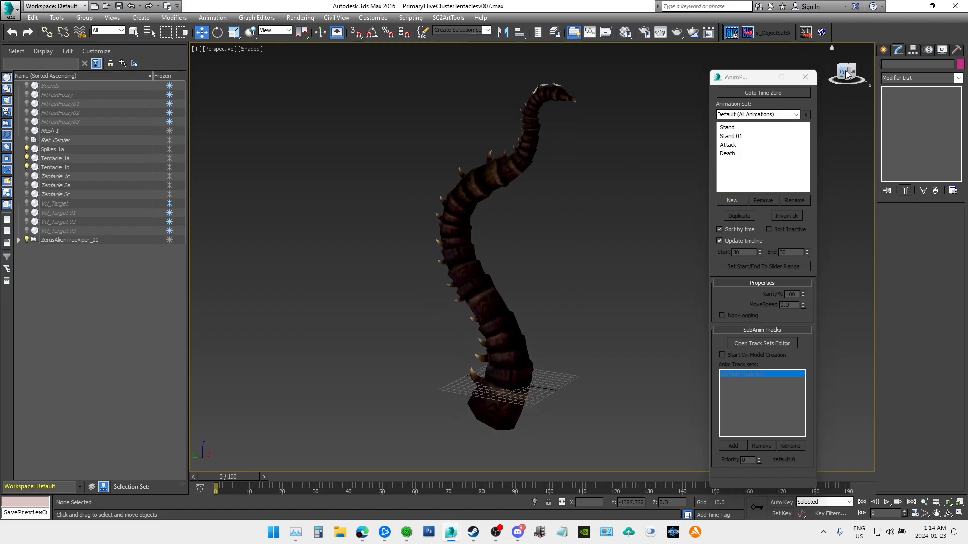
Step: Switch to the StarCraft II Editor's archive browser and search the model files for "needler", replacing that with "alientr"
mouse_move(409, 534)
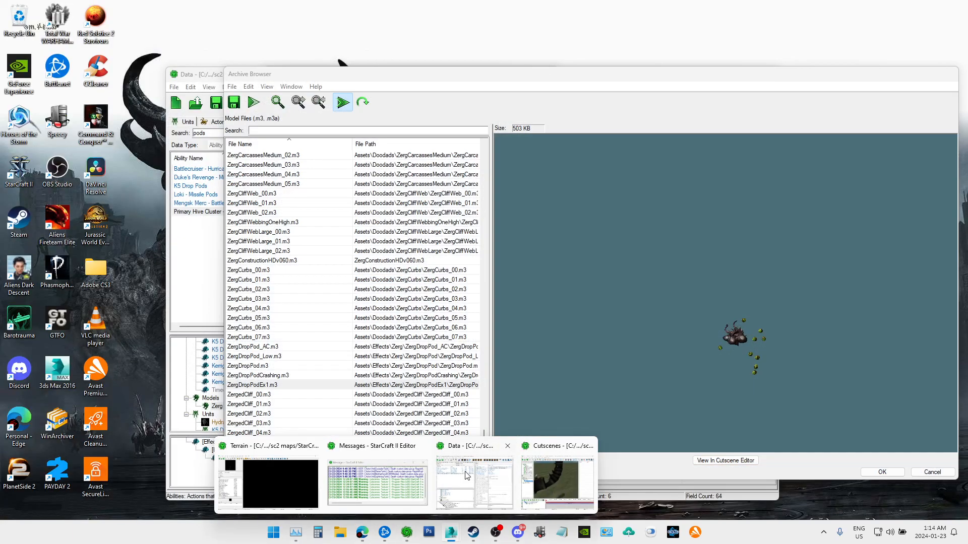
click(467, 475)
click(273, 131)
text(ne)
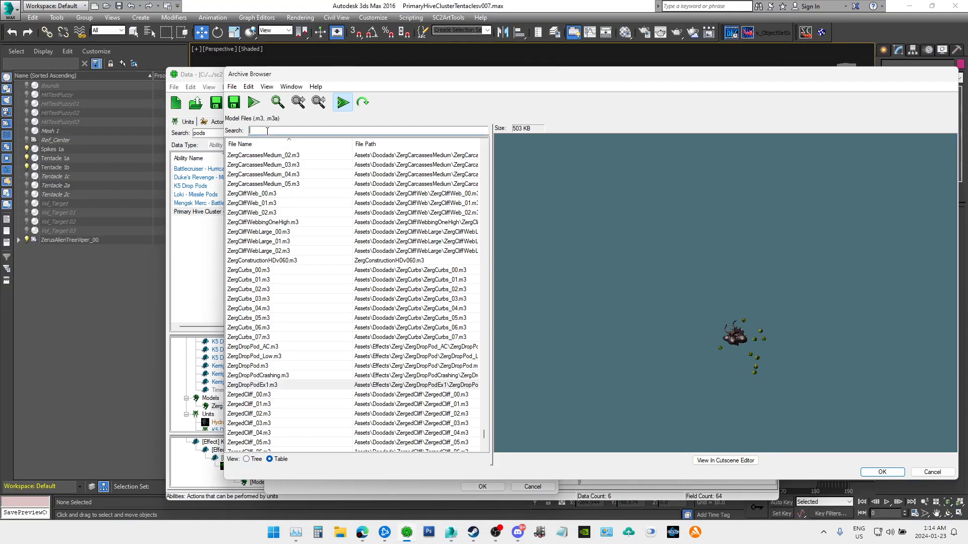
text(edler)
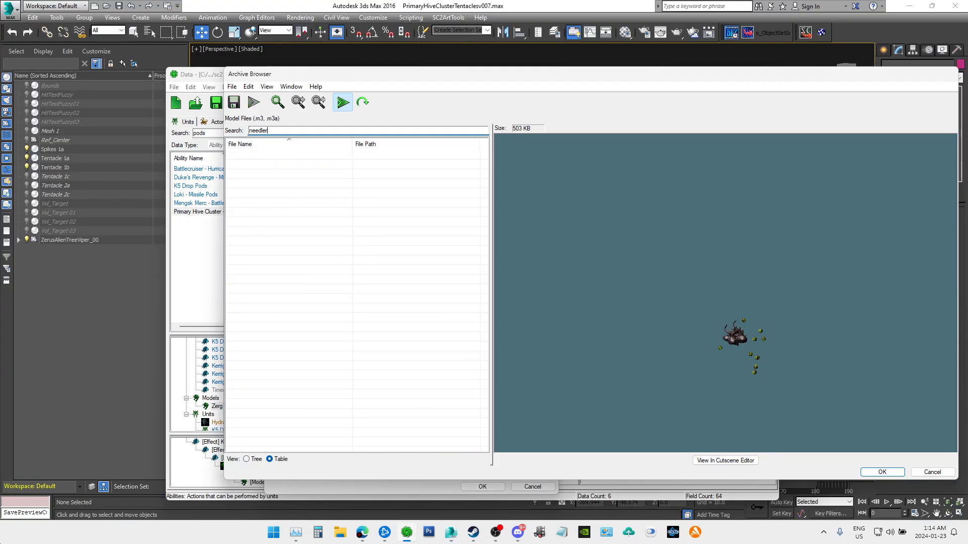
key(BackSpace)
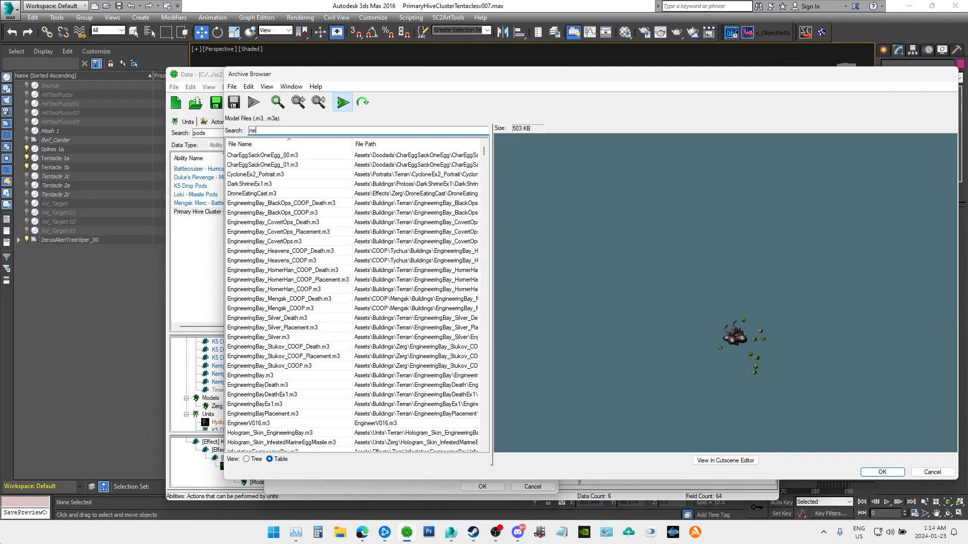
key(BackSpace)
key(BackSpace)
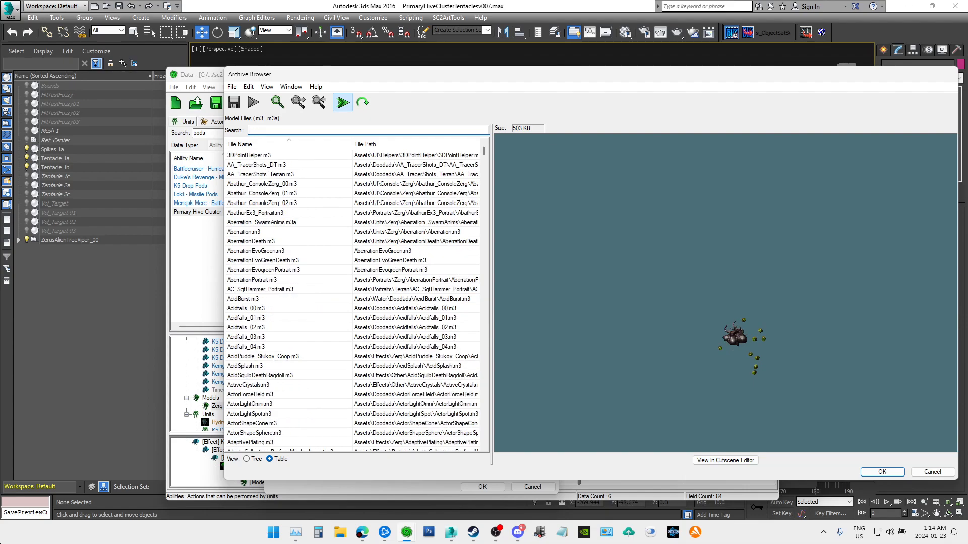
text(alientr)
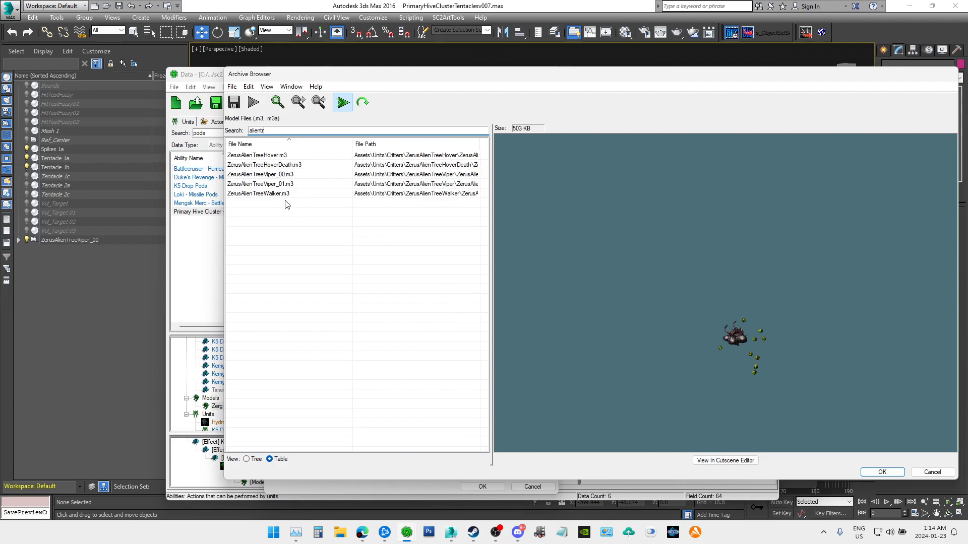
Step: Preview ZerusAlienTreeViper_01.m3 and examine the creature's shape and motion up close
click(278, 184)
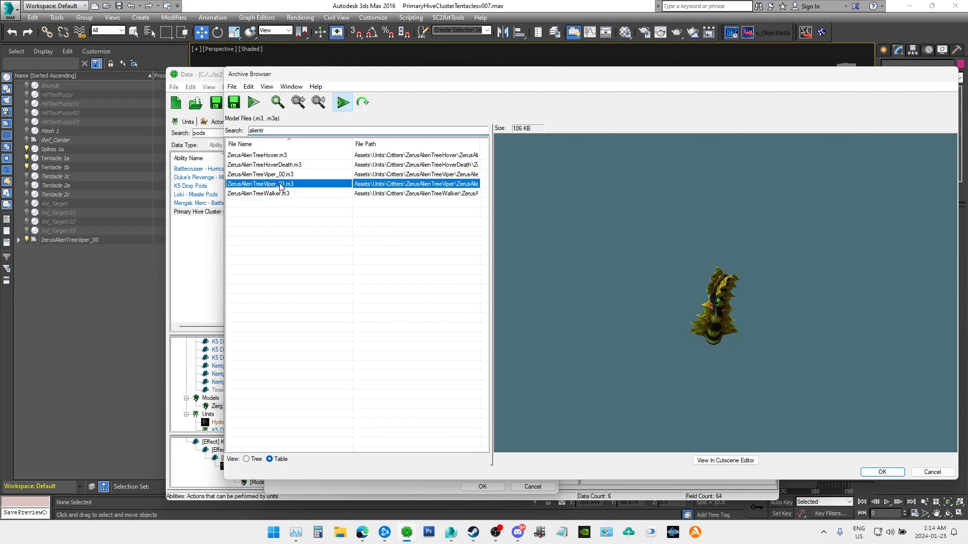
scroll(709, 320, up, 7)
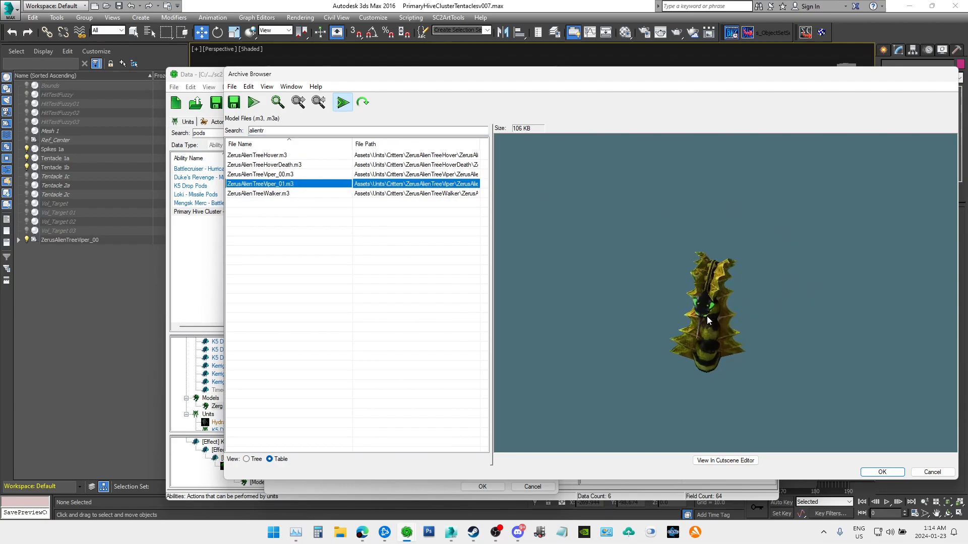
drag(696, 322, 895, 275)
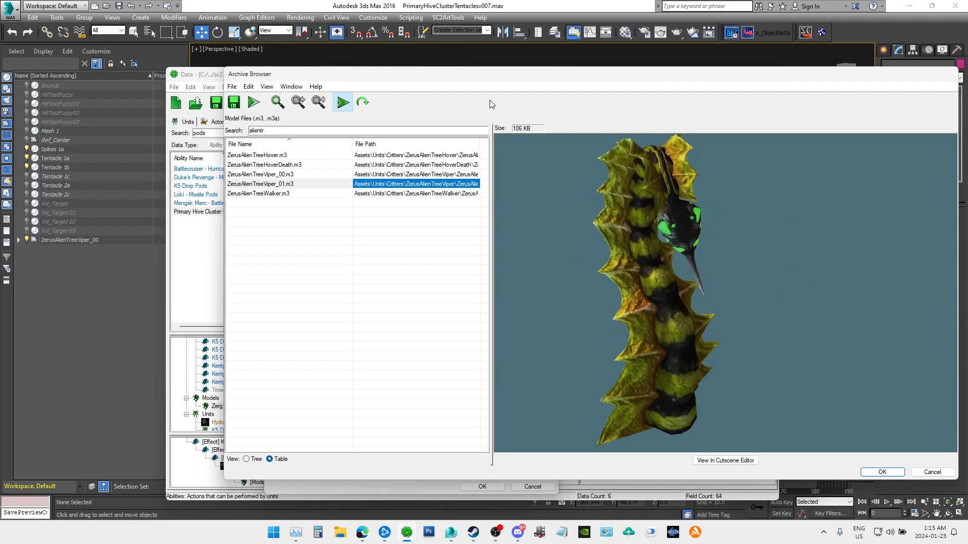
Step: Cancel the archive browser and Object Values dialogs, minimise the data editor and return to 3ds Max's side view of the tentacle
click(944, 474)
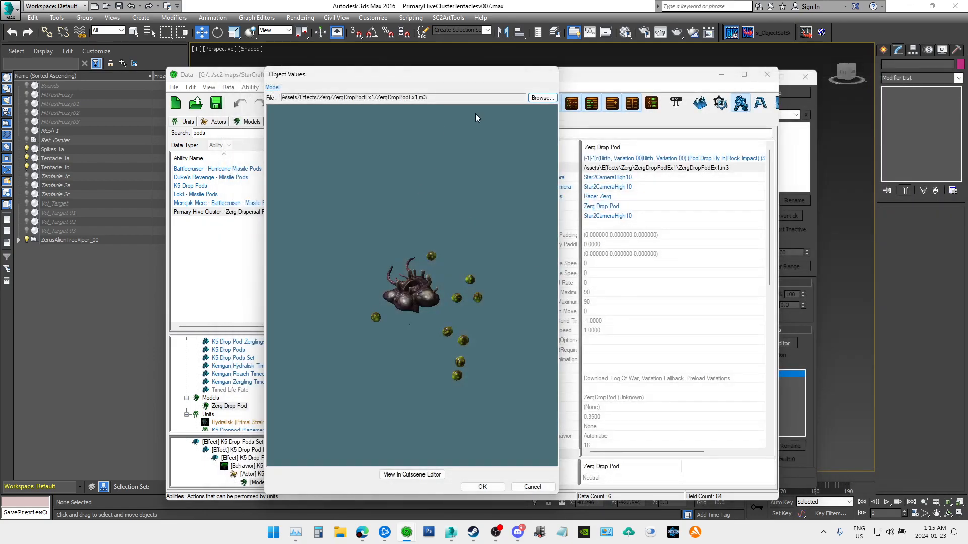
click(539, 487)
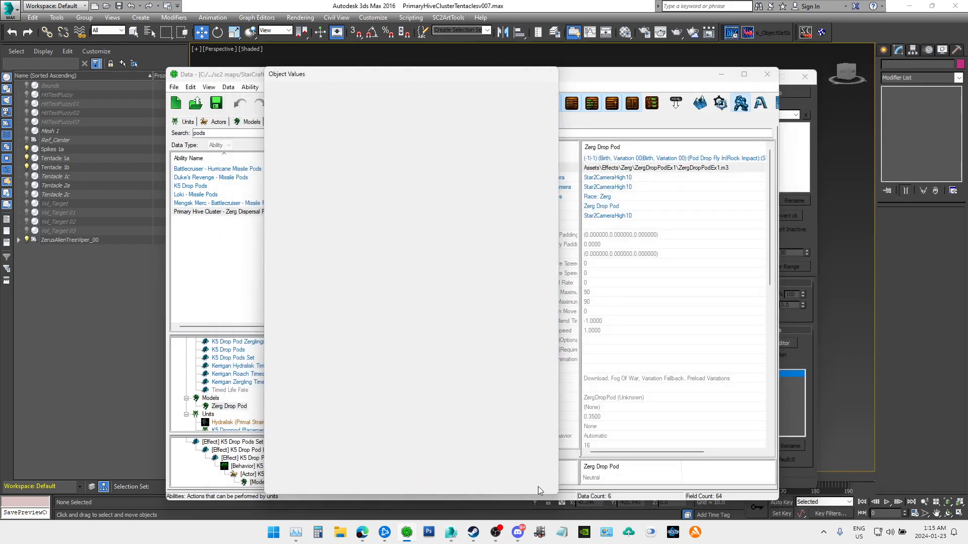
click(216, 212)
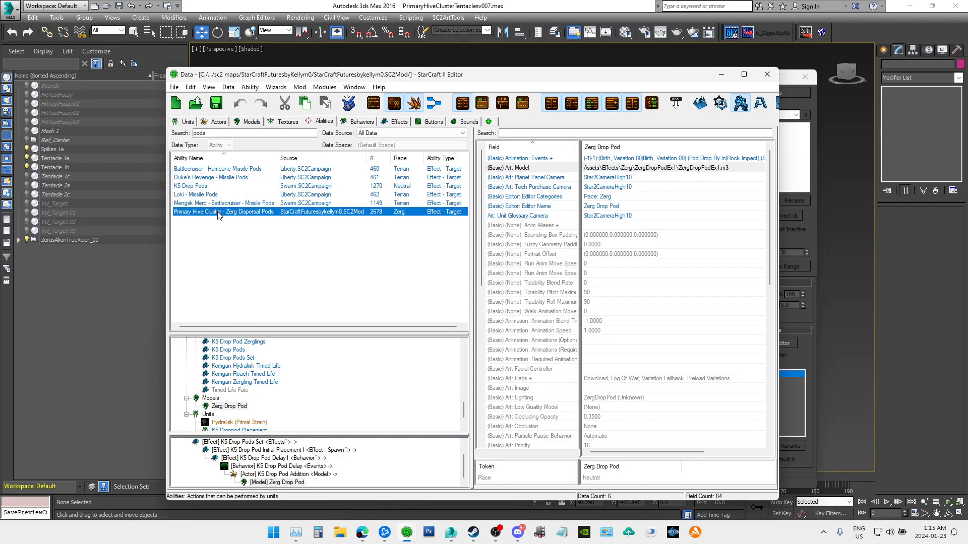
click(722, 74)
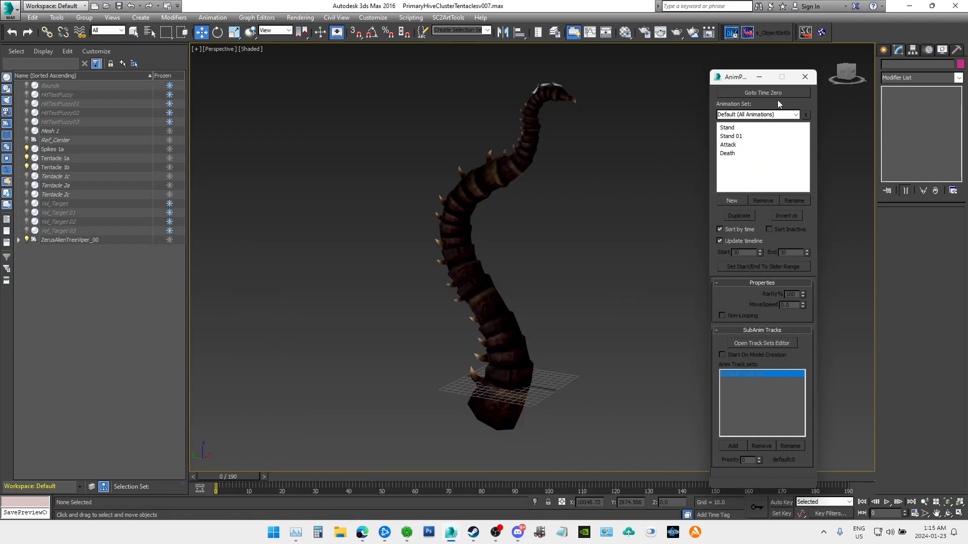
click(833, 73)
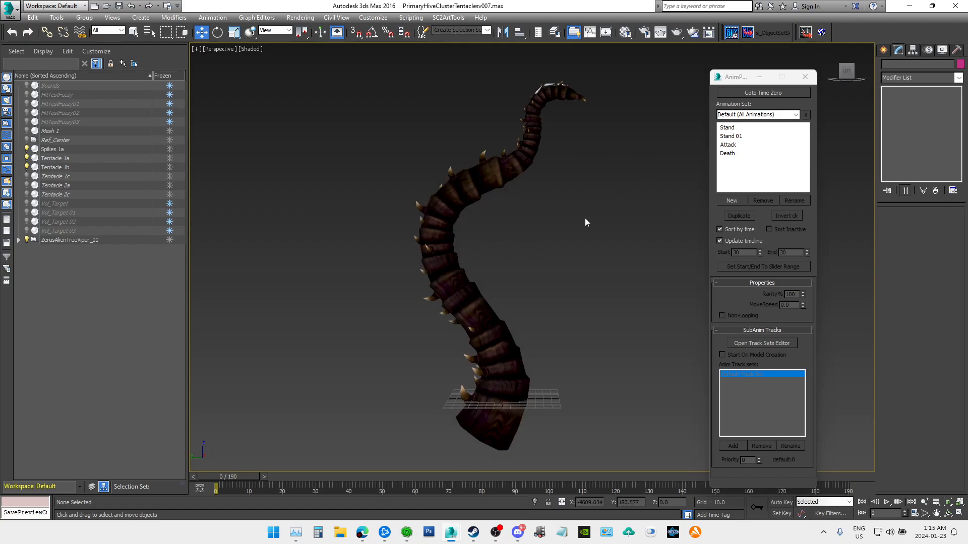
Step: Select the Stand animation so the timeline covers its frame range
click(731, 129)
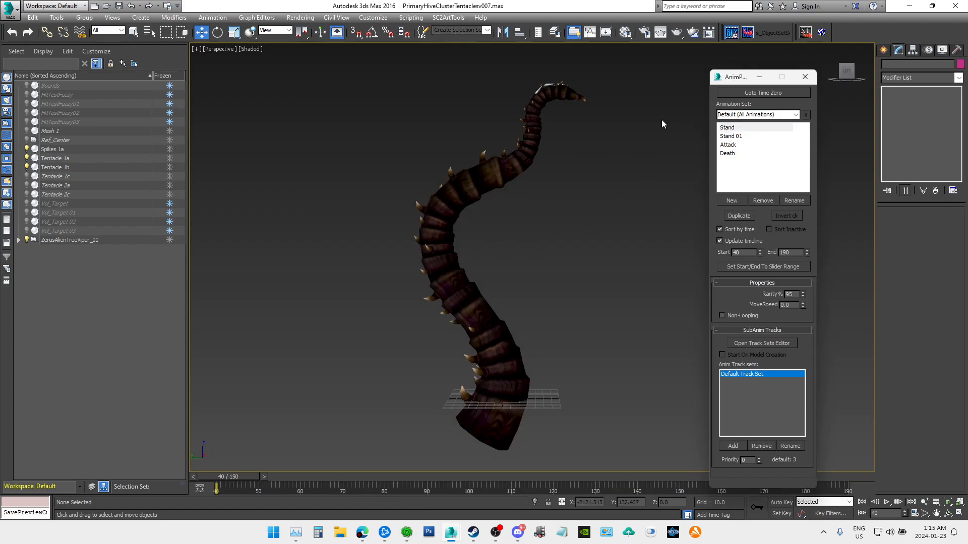
click(448, 17)
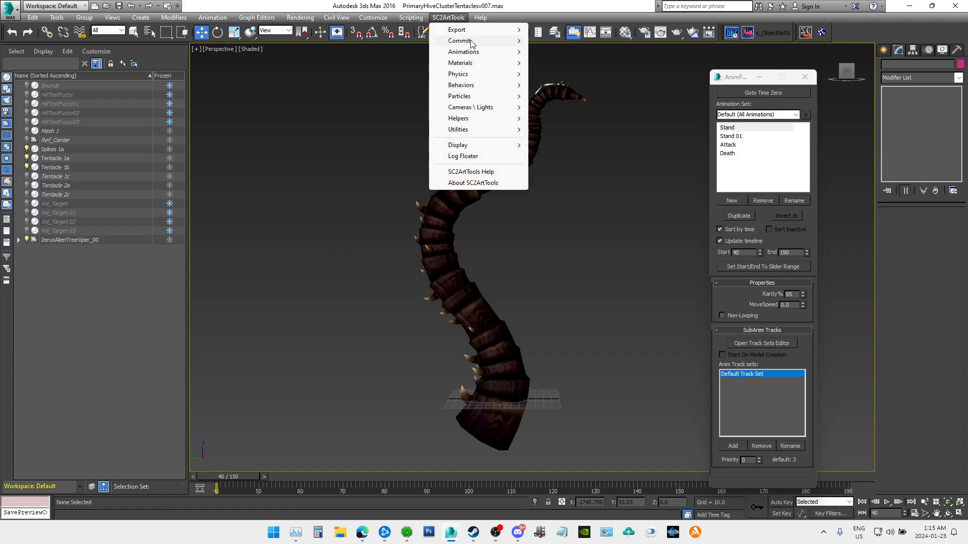
click(498, 2)
click(737, 128)
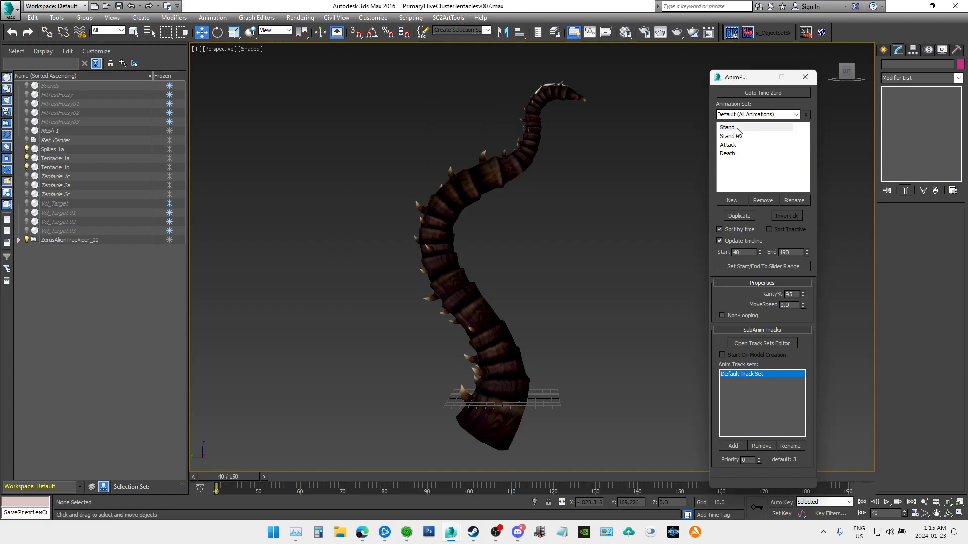
Step: Show the viewport in wireframe and expand the full ZerusAlienTreeViper_00 bone hierarchy in the scene list
click(251, 49)
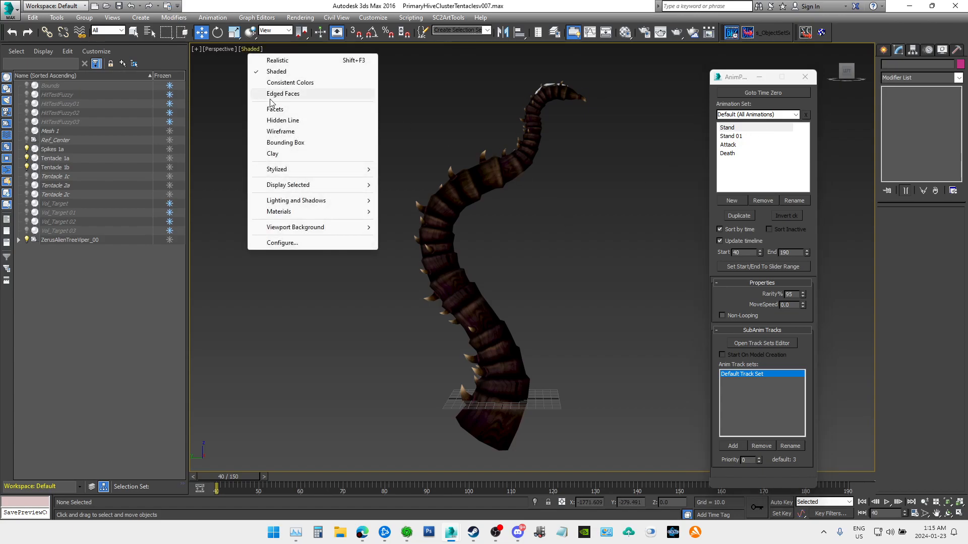
click(290, 131)
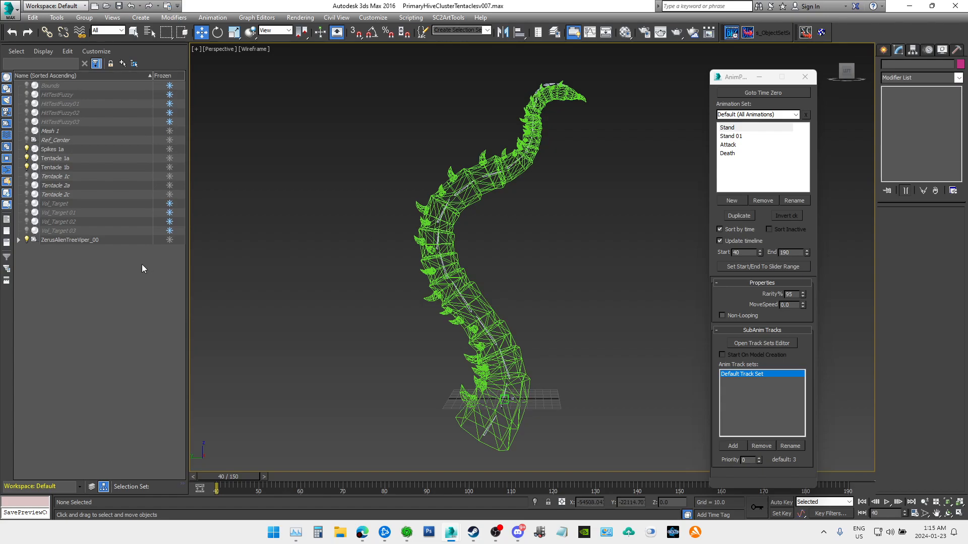
click(55, 54)
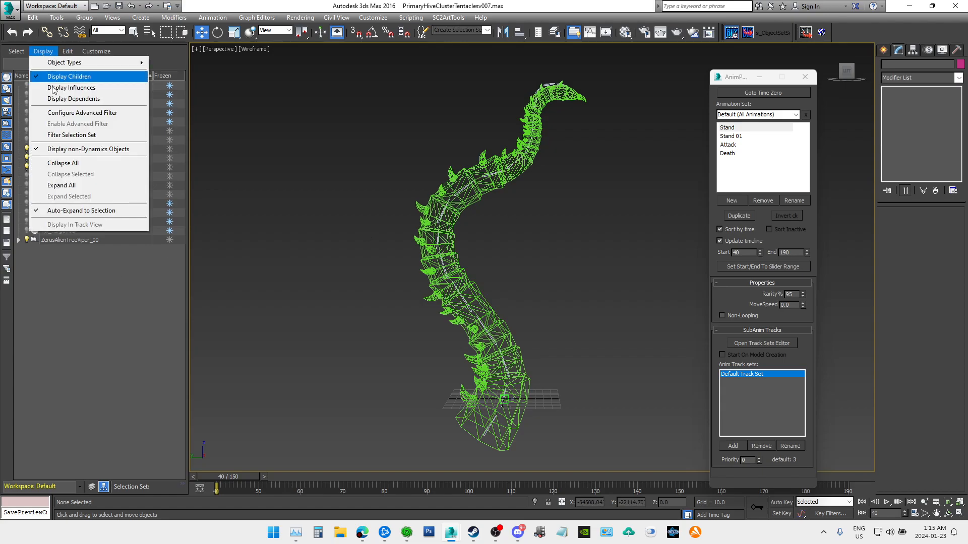
click(73, 187)
drag(90, 476, 114, 475)
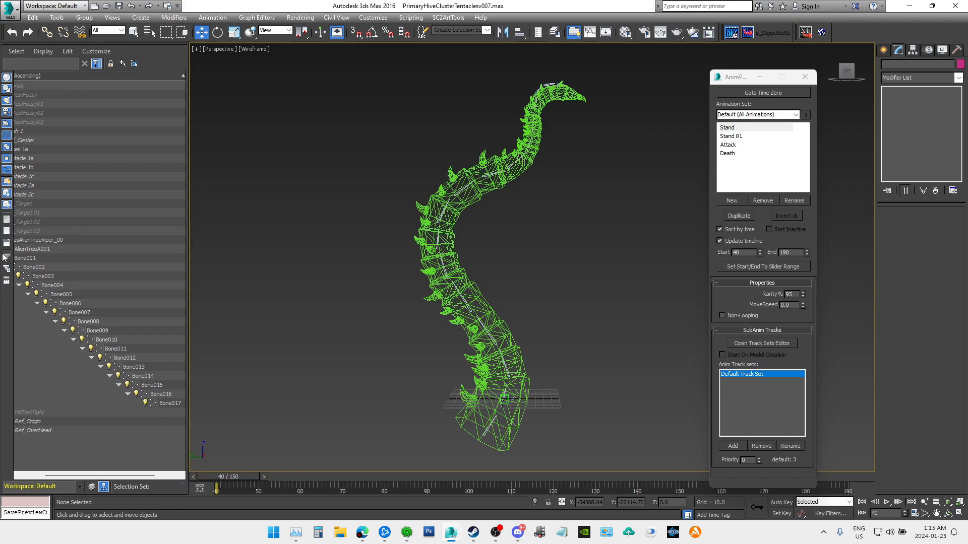
drag(78, 476, 55, 476)
Step: Return the animation to time zero and examine the bones inside the tentacle's lower section
middle_drag(559, 317, 603, 232)
scroll(561, 252, up, 2)
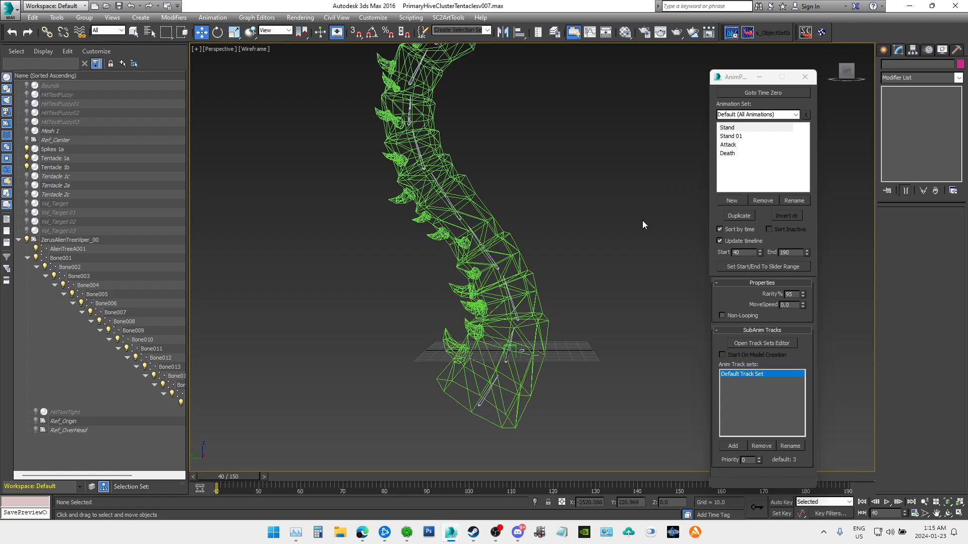
click(804, 115)
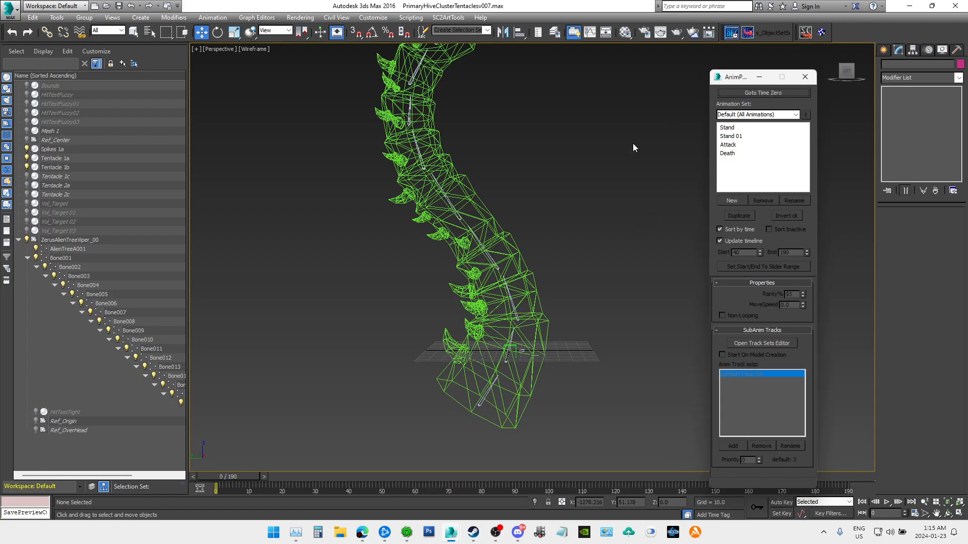
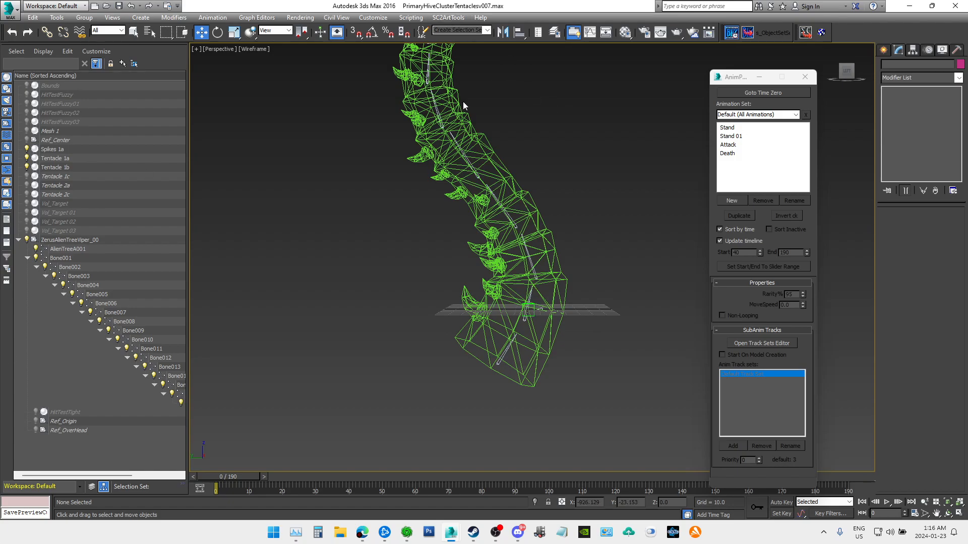
mouse_move(850, 74)
mouse_down()
mouse_move(875, 85)
mouse_move(850, 75)
mouse_up()
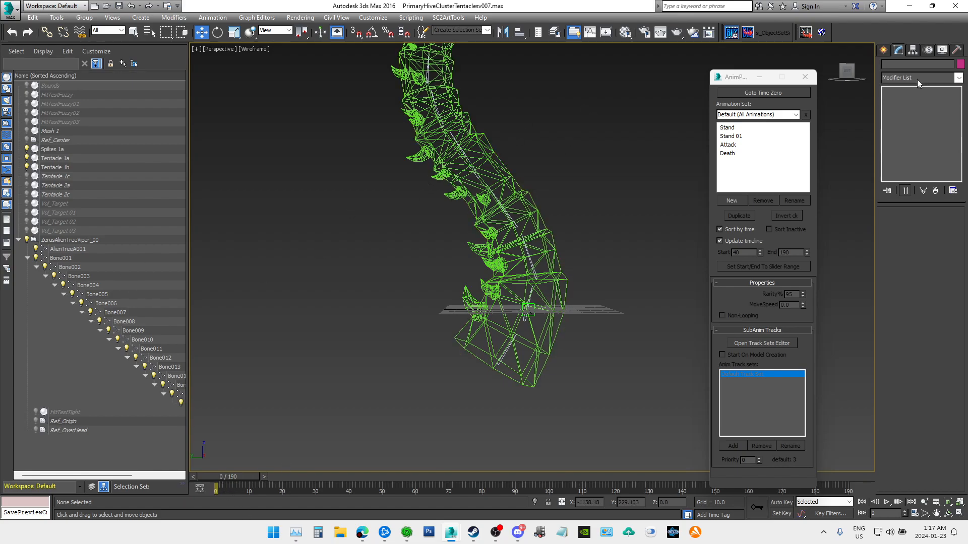
Step: Compare the tentacle's pose between frames 0 and 1 of the timeline, ending on frame 0
click(265, 477)
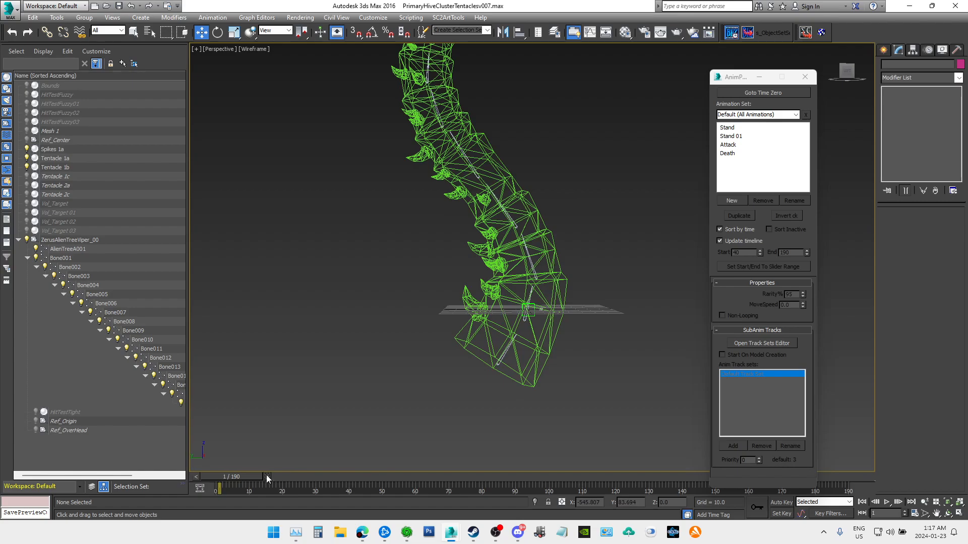
click(196, 477)
click(265, 479)
click(196, 477)
click(267, 476)
click(194, 477)
click(265, 477)
click(193, 477)
drag(233, 475, 166, 477)
mouse_move(245, 476)
mouse_down()
mouse_move(363, 479)
mouse_move(340, 488)
mouse_move(241, 490)
mouse_move(247, 484)
mouse_up()
Step: Rotate Bone001 at the tentacle's base more upright, to a Y angle of about -68°
click(73, 258)
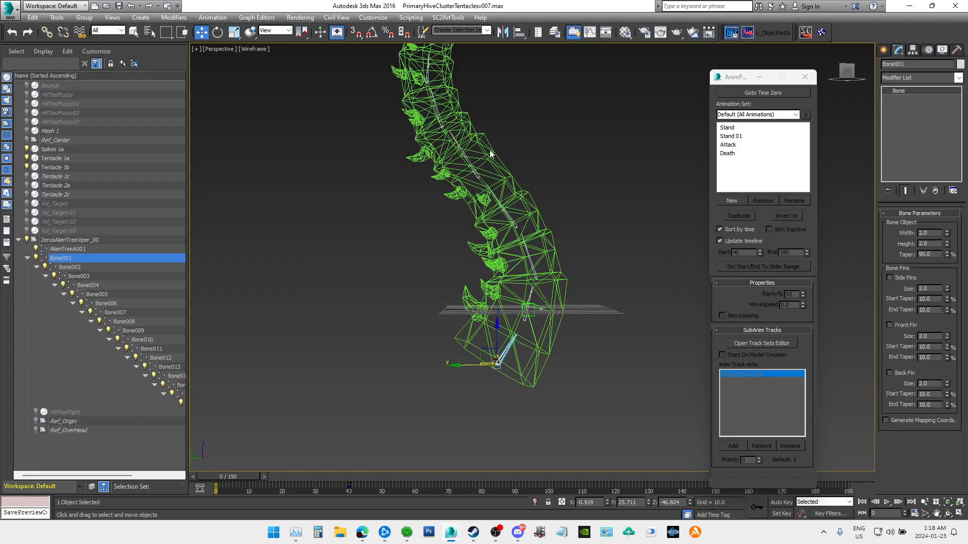
click(218, 32)
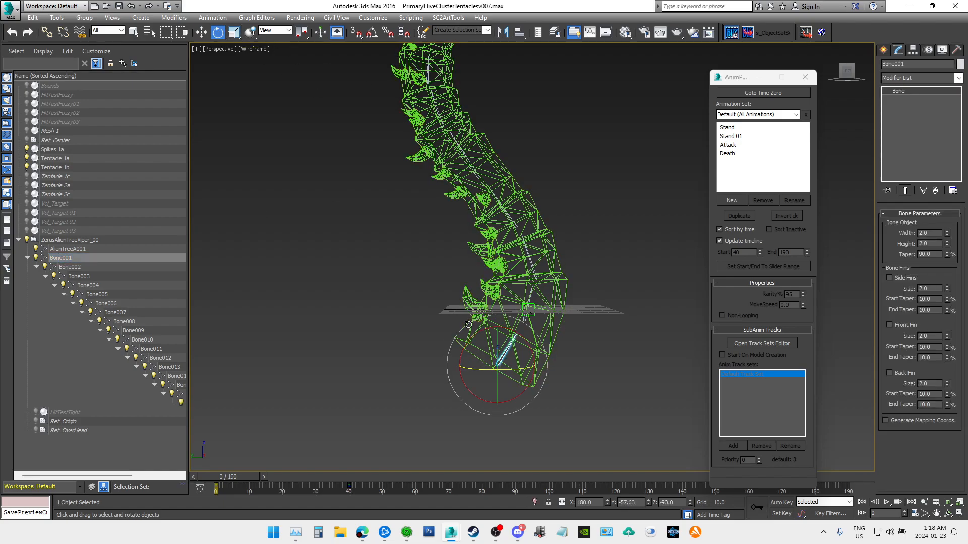
drag(467, 346, 456, 349)
Step: Examine the whole tentacle's curve and how its lower bones line up inside the wireframe mesh
middle_drag(607, 210, 555, 382)
scroll(570, 327, down, 6)
scroll(583, 295, up, 4)
scroll(583, 298, down, 2)
middle_drag(584, 319, 588, 201)
scroll(561, 265, up, 5)
scroll(560, 266, down, 4)
middle_drag(565, 151, 577, 249)
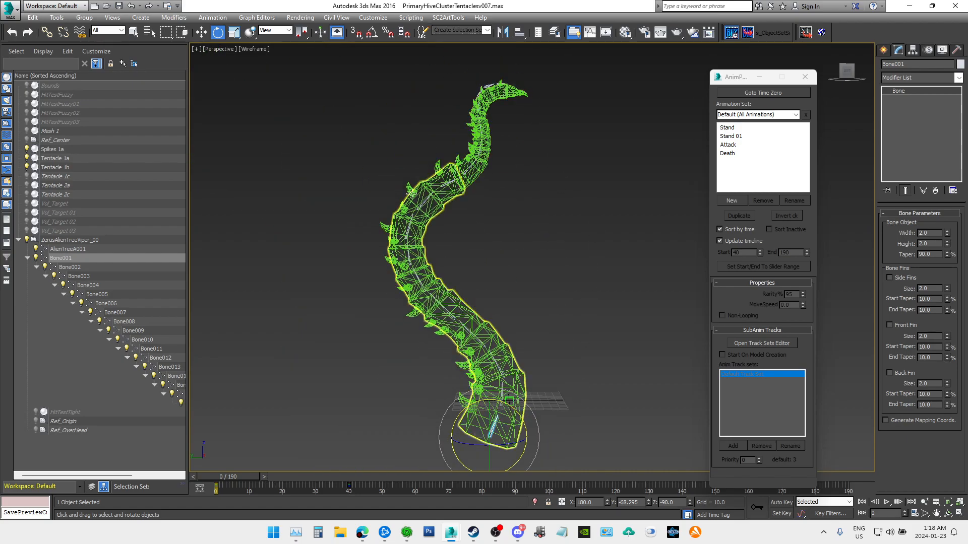
middle_drag(526, 269, 563, 147)
scroll(487, 238, up, 3)
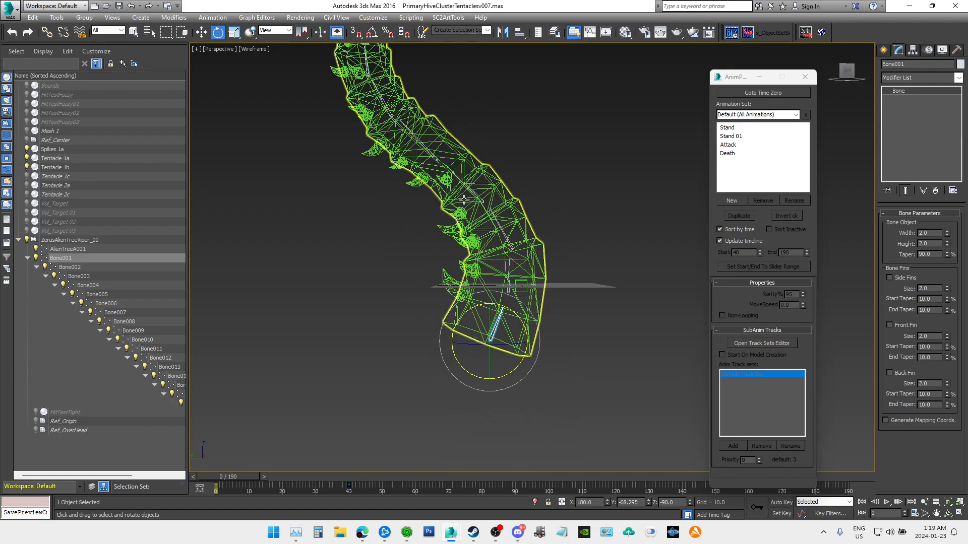
scroll(474, 283, up, 3)
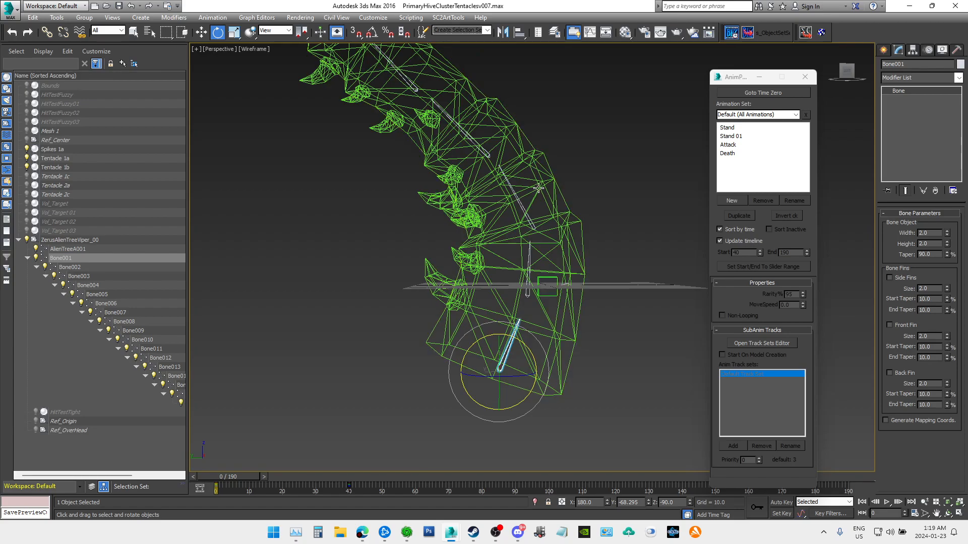
middle_drag(598, 172, 579, 202)
middle_drag(530, 179, 564, 385)
scroll(563, 385, down, 4)
middle_drag(587, 303, 543, 278)
scroll(544, 277, down, 3)
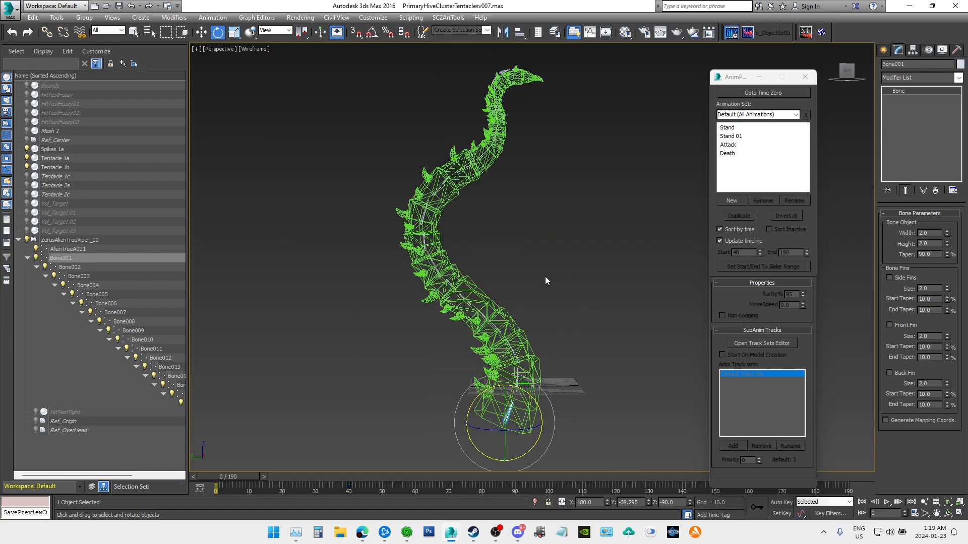
Step: Switch to the StarCraft II data editor, browse model files for the Zerg Drop Pod's Model field, and search for "overmind"
mouse_move(400, 522)
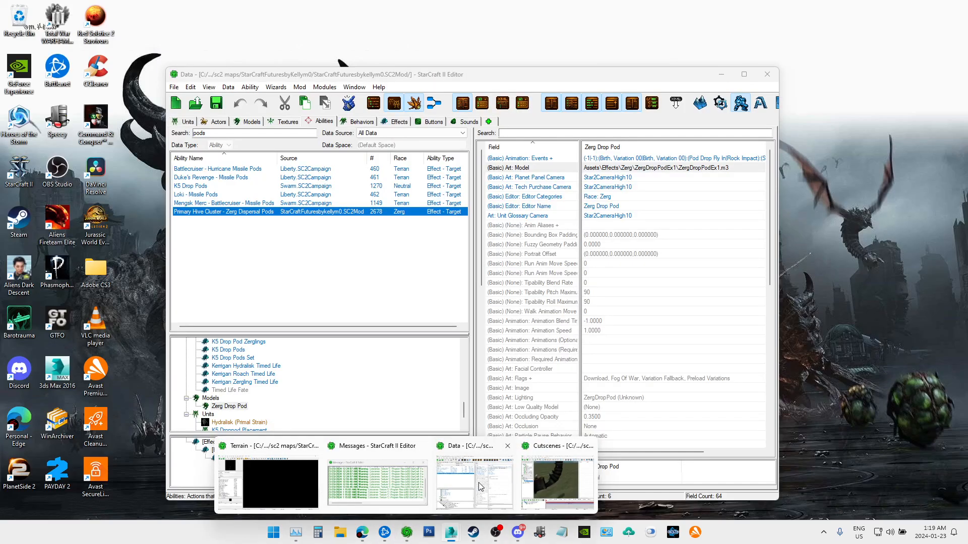
click(481, 486)
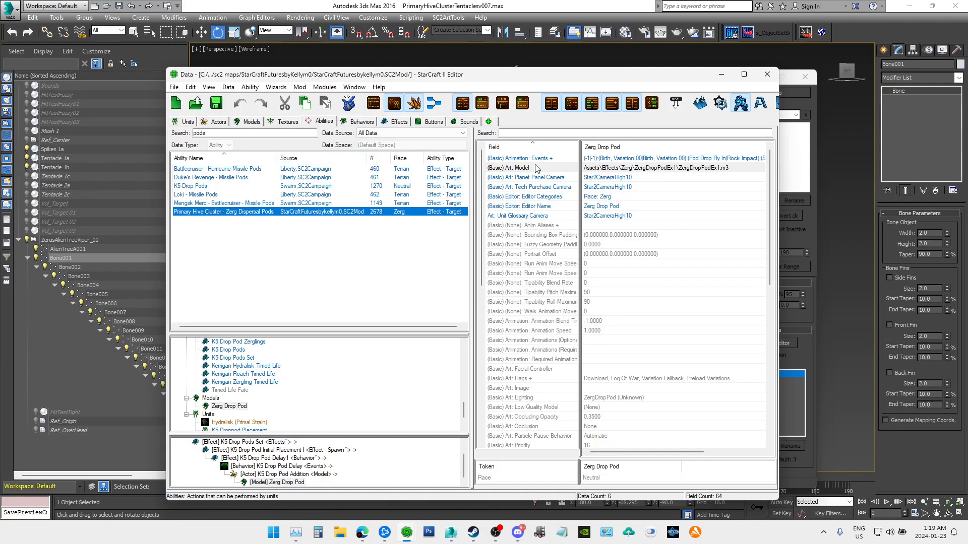
double_click(665, 170)
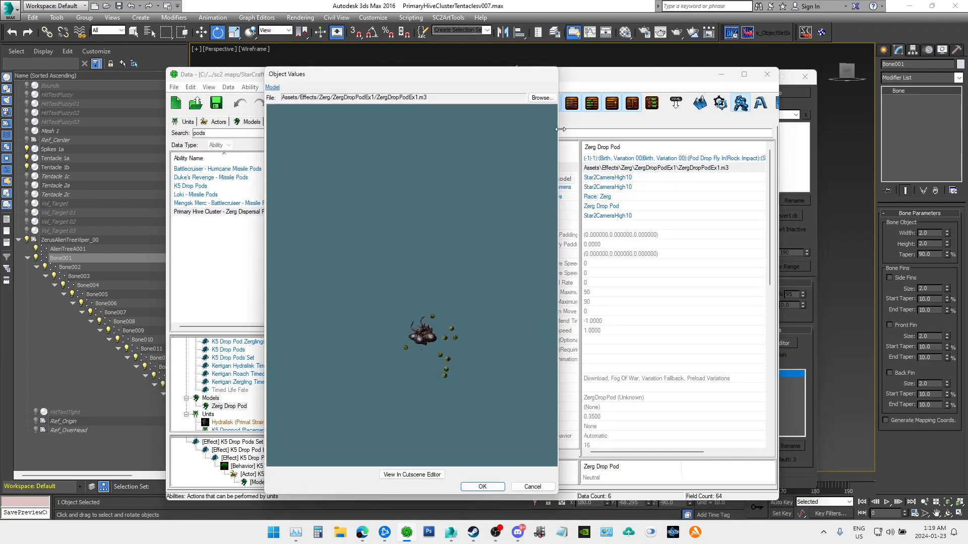
text(o)
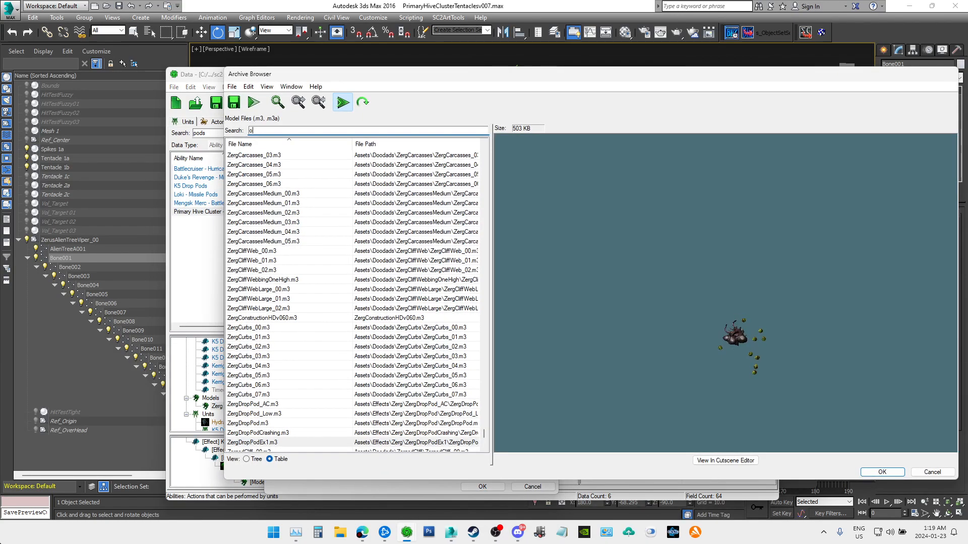
text(vermind)
Step: Preview the Overmind models, including AiurOvermindDoodad.m3 and AiurOvermindTentacle.m3, and examine the tentacles on LiveOvermind.m3
click(274, 155)
click(273, 165)
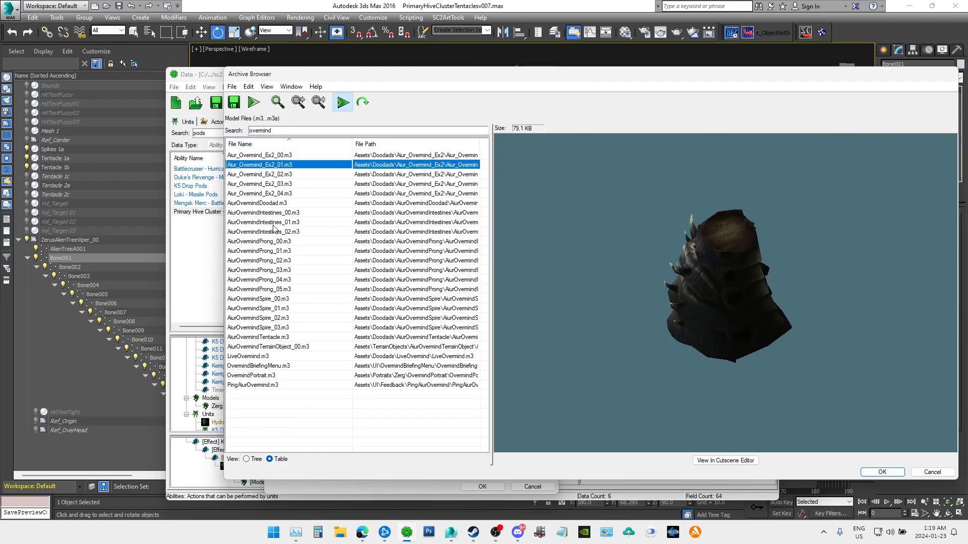
click(284, 213)
click(278, 203)
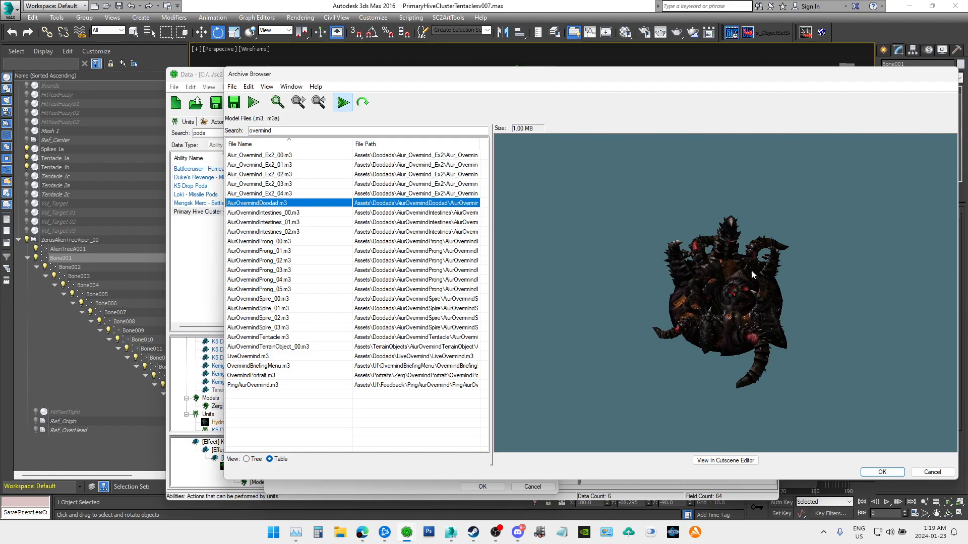
click(280, 347)
click(281, 337)
click(260, 356)
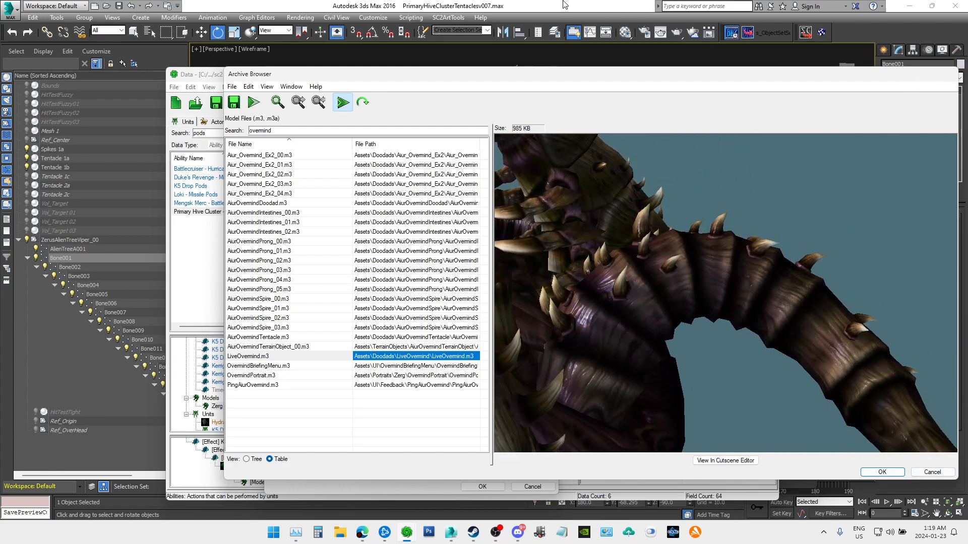
Step: Return to 3ds Max and realign the view closely on the bones in the tentacle's lower section
key(alt+Tab)
drag(849, 74, 892, 76)
drag(803, 91, 799, 94)
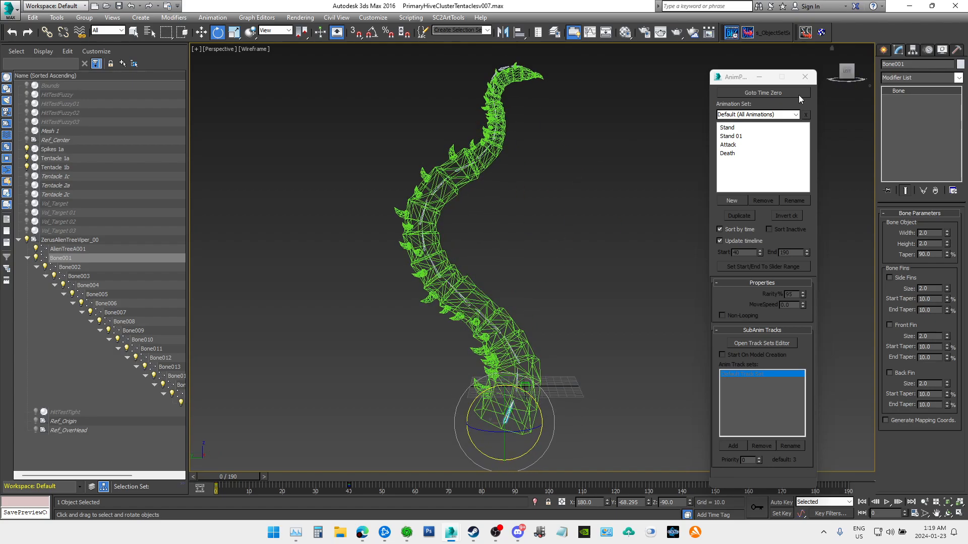
click(847, 73)
scroll(540, 225, up, 10)
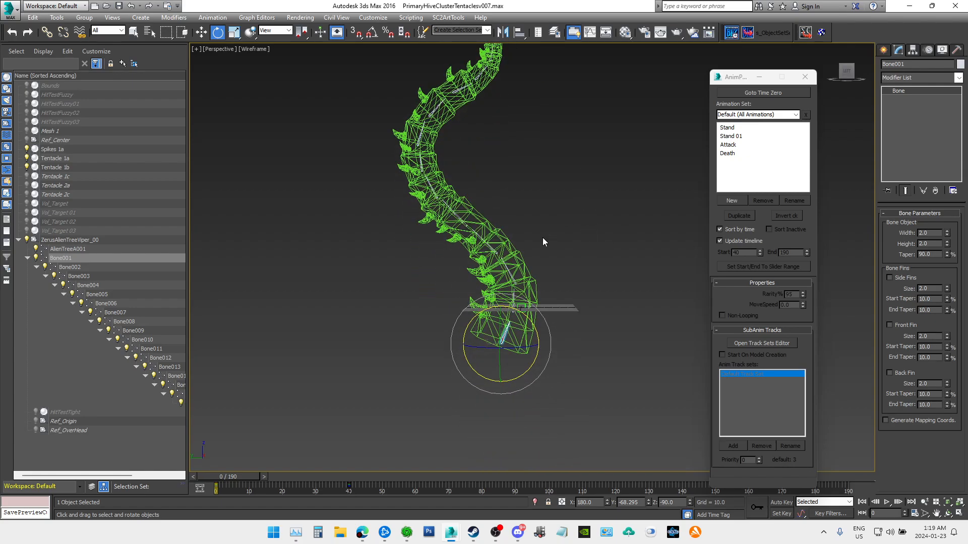
middle_drag(540, 243, 611, 162)
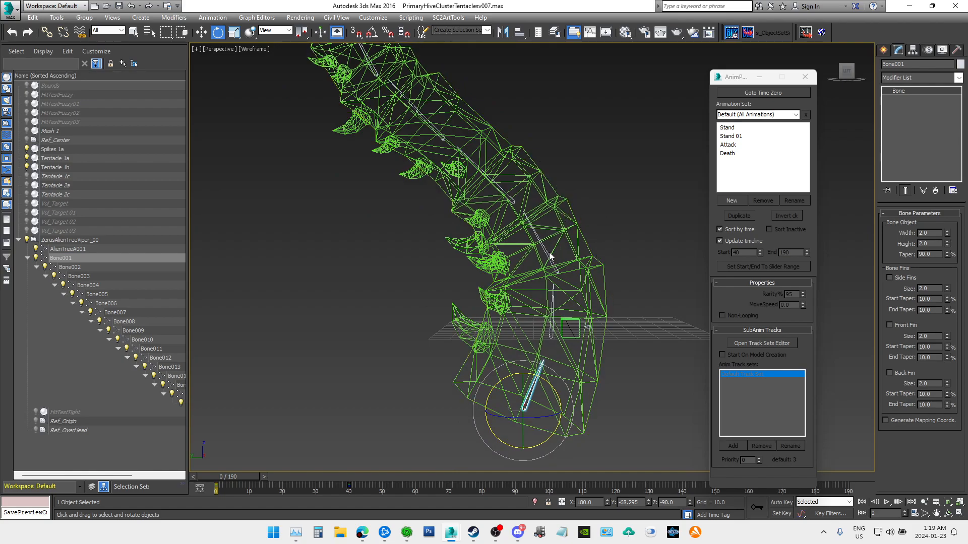
Step: Rotate Bone002 and Bone003 slightly so the tentacle's lower section leans more upright
click(78, 270)
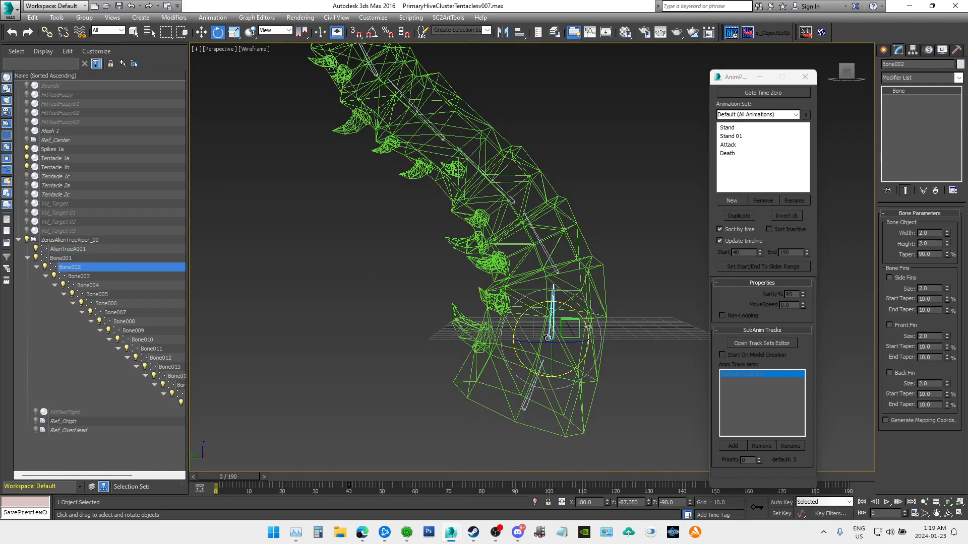
drag(526, 312, 534, 312)
click(76, 276)
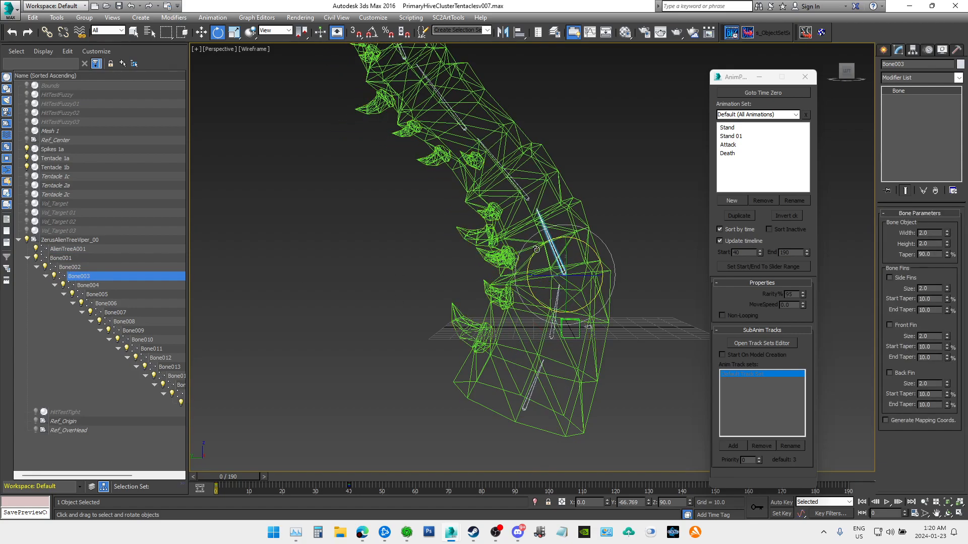
drag(538, 251, 543, 250)
middle_drag(614, 133, 611, 191)
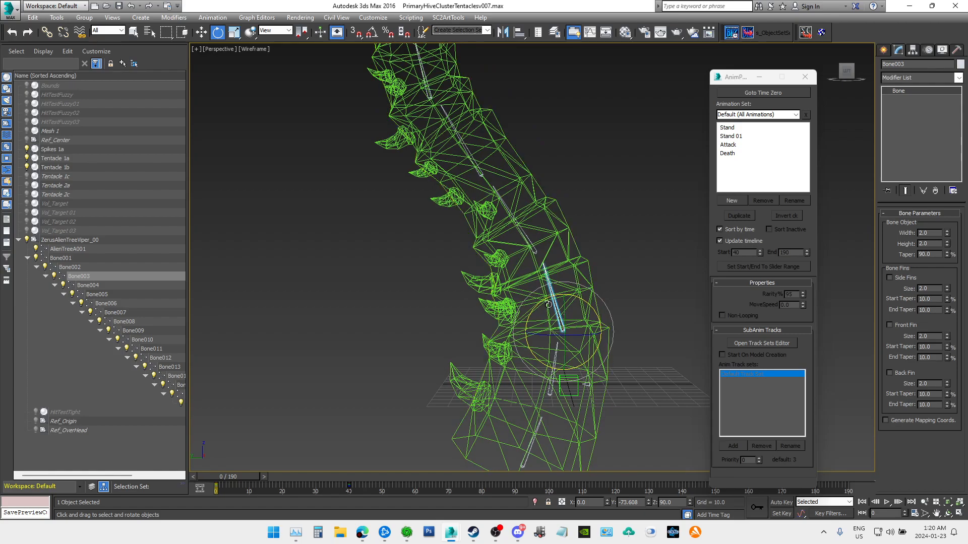
drag(542, 302, 540, 301)
Step: Rotate Bone004 slightly and Bone005 to a Y angle of about -68° to straighten the section above Bone003
click(89, 284)
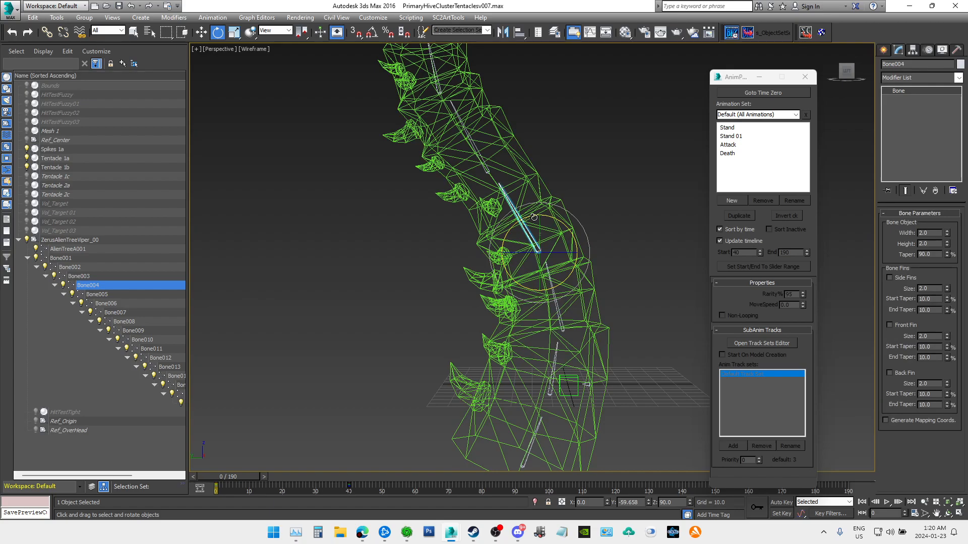
drag(534, 218, 535, 219)
click(105, 295)
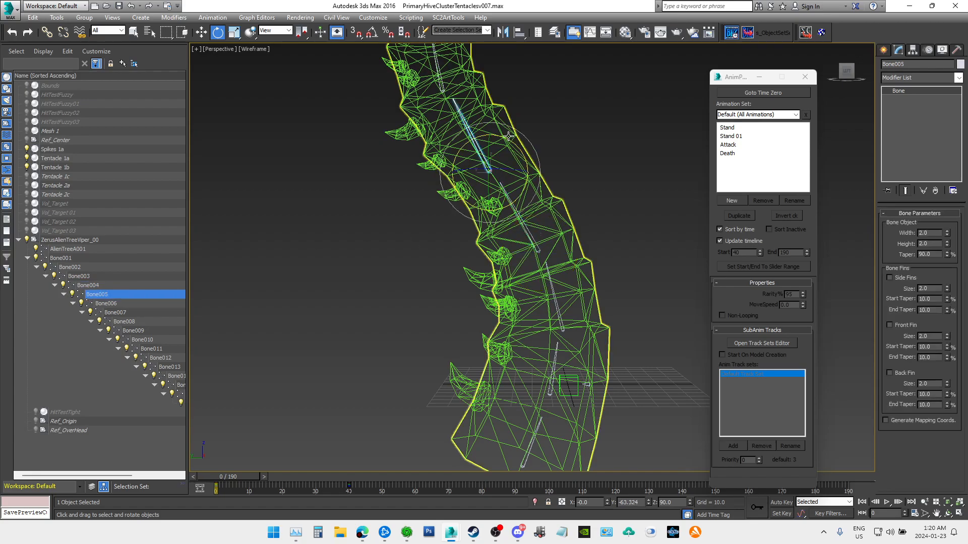
drag(501, 138, 507, 138)
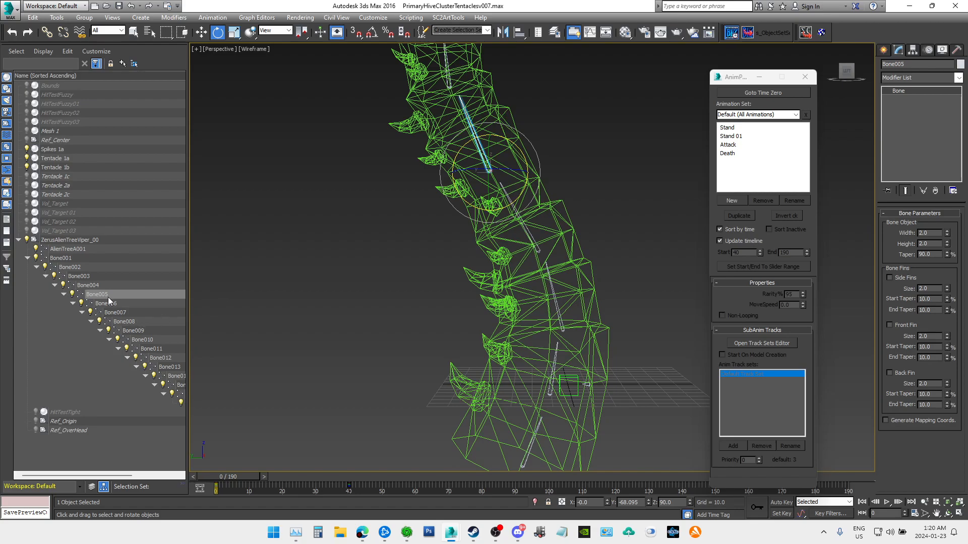
Step: Readjust Bone004 to a Y angle of about -65° and rotate Bone005 slightly back toward the spiked side
click(92, 286)
drag(537, 218, 541, 218)
middle_drag(586, 144, 587, 229)
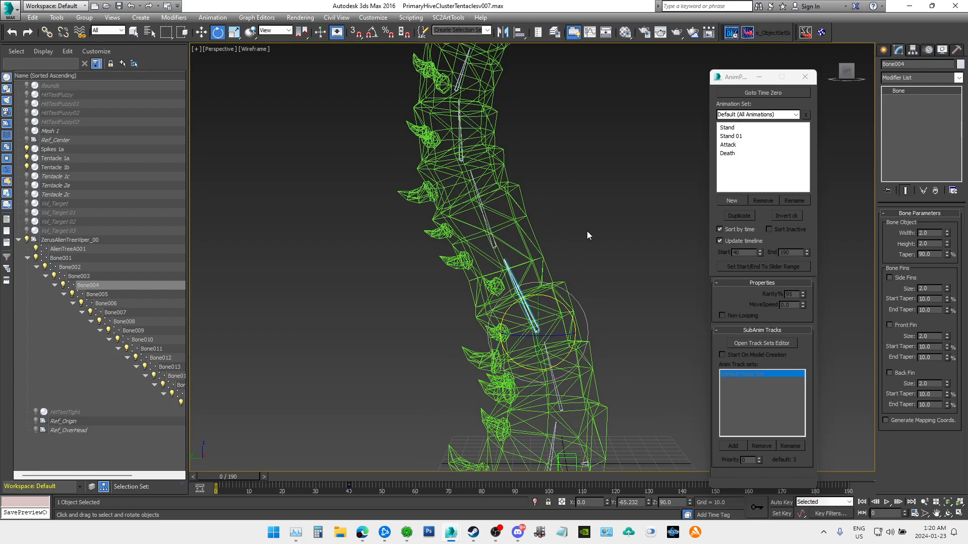
click(107, 294)
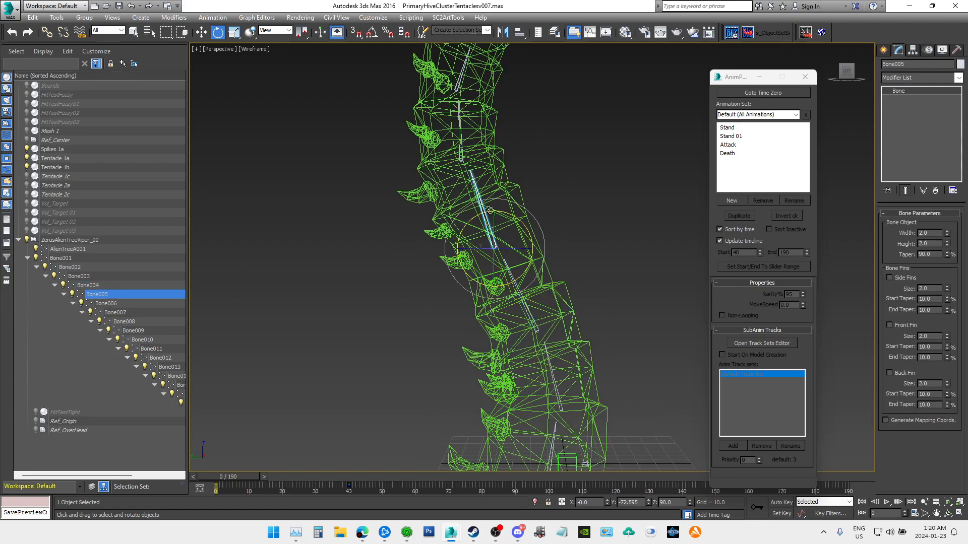
drag(491, 212, 484, 230)
Step: Rotate Bone006 to a Y angle of about -83° and Bone007 by about 7° toward the spiked side
click(106, 303)
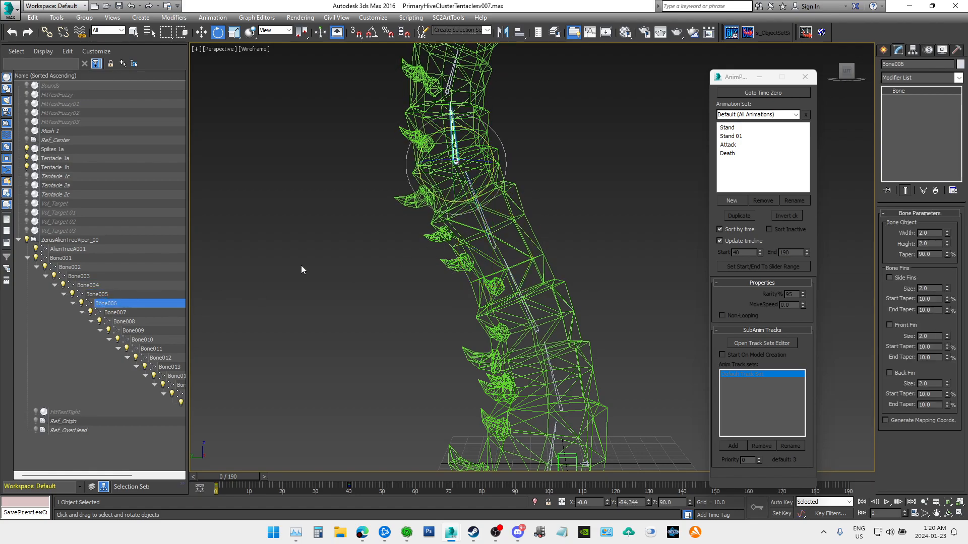
drag(485, 140, 478, 139)
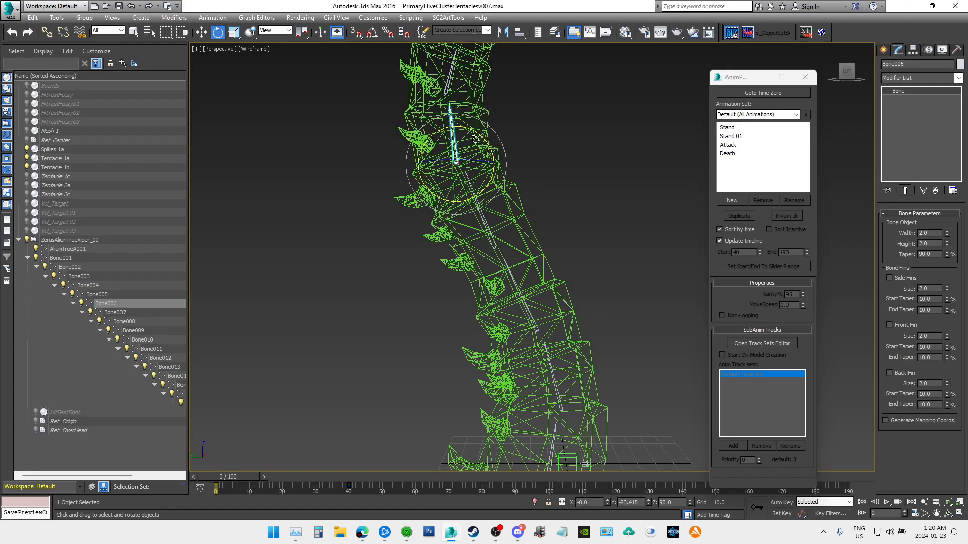
middle_drag(380, 142, 355, 276)
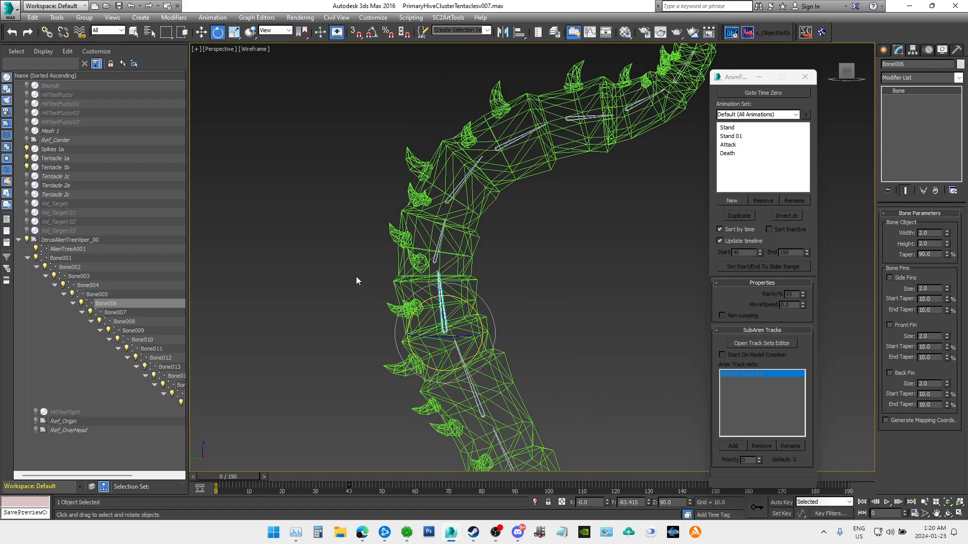
click(120, 313)
drag(406, 240, 399, 244)
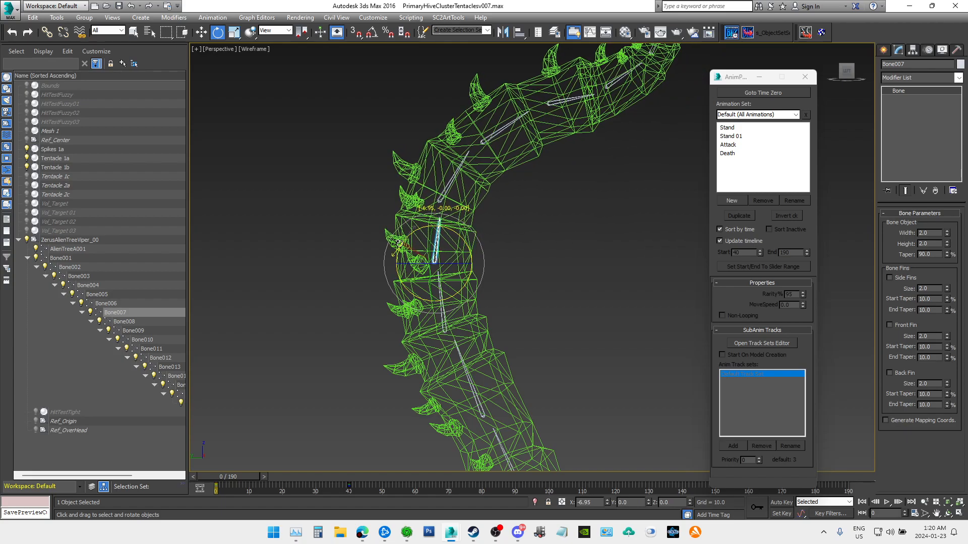
Step: Rotate Bone008 and Bone009 to Y angles of about -114° and -135° to soften the tentacle's middle bend
click(124, 322)
drag(407, 183, 402, 188)
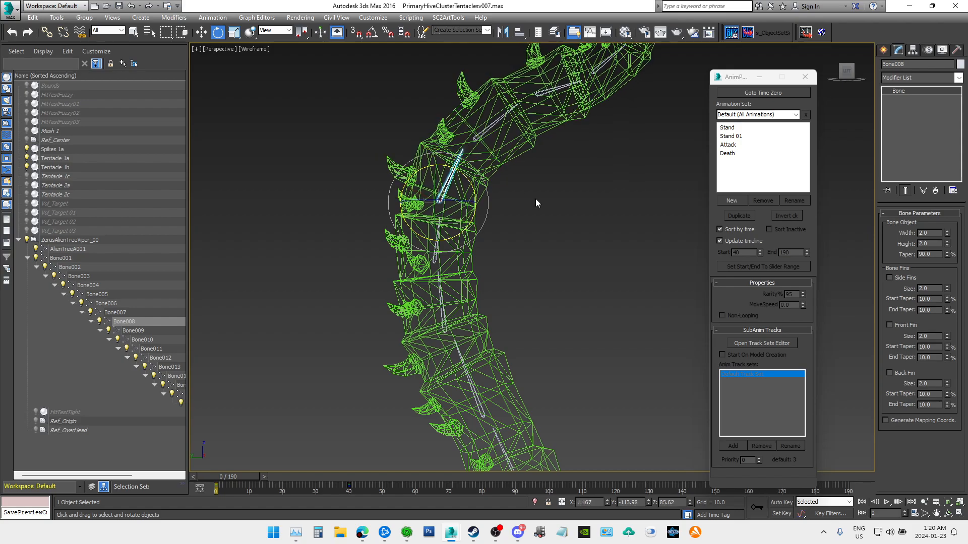
middle_drag(536, 203, 525, 321)
click(134, 331)
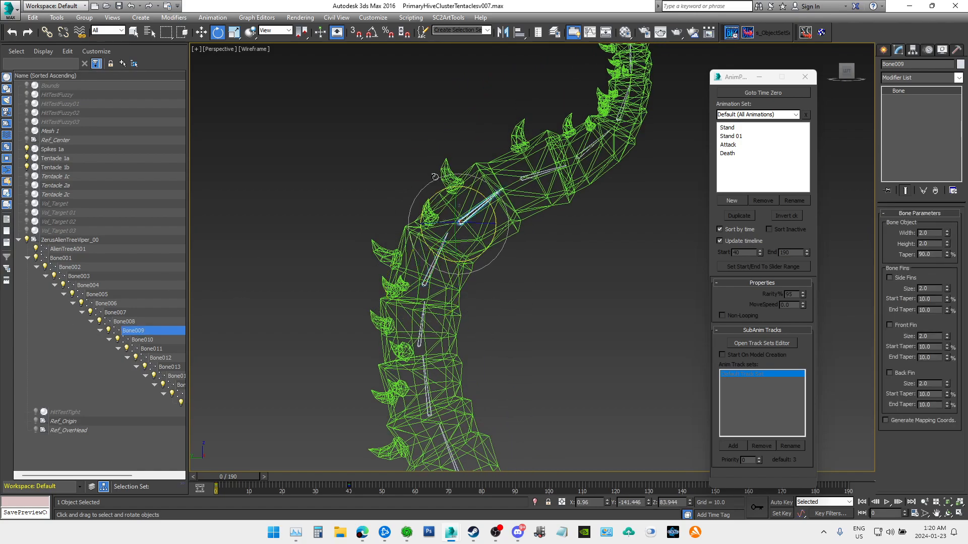
drag(433, 193, 425, 197)
Step: Rotate Bone010 and Bone011 to Y angles of about -149° and -112° to swing the tentacle's upper part more upright
scroll(504, 289, down, 3)
middle_drag(555, 306, 551, 344)
scroll(503, 219, up, 4)
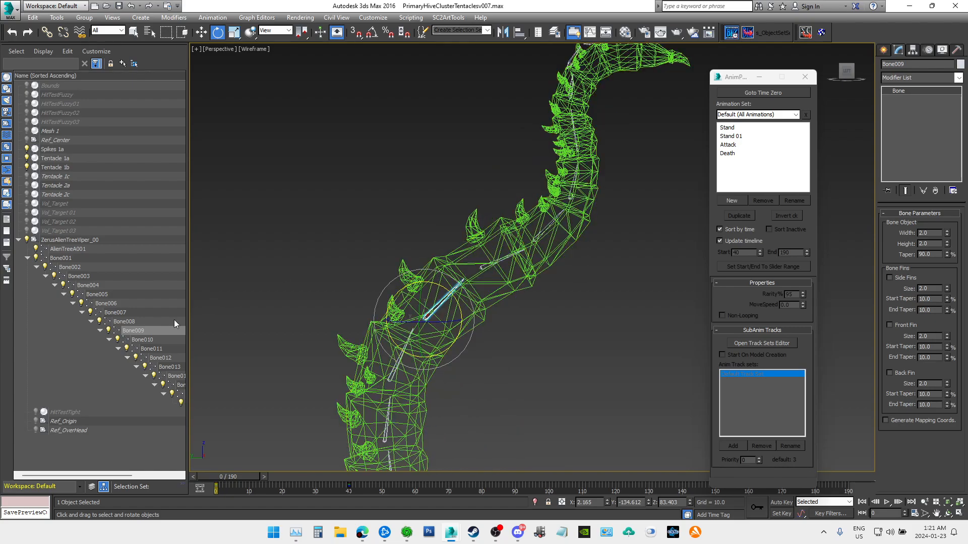
click(140, 339)
drag(453, 240, 447, 245)
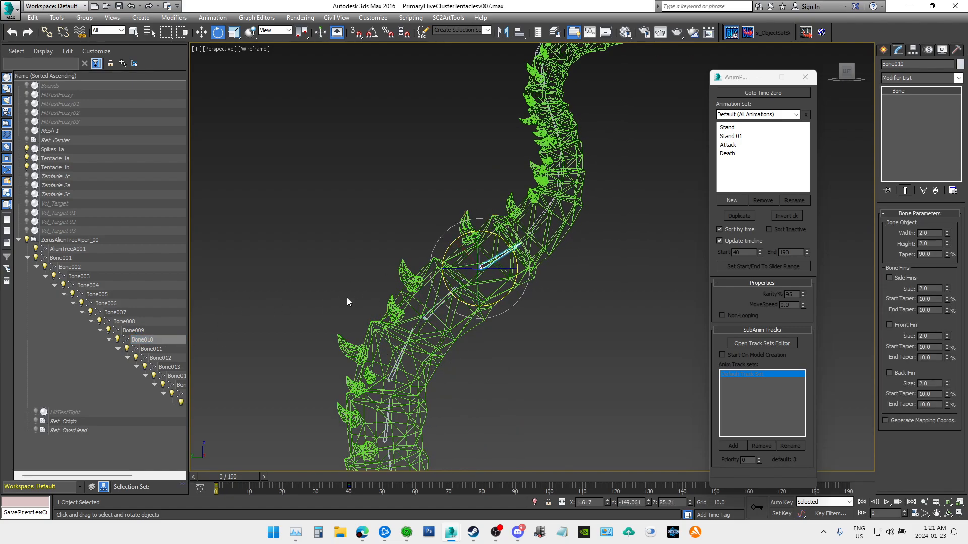
click(153, 349)
drag(503, 204, 500, 223)
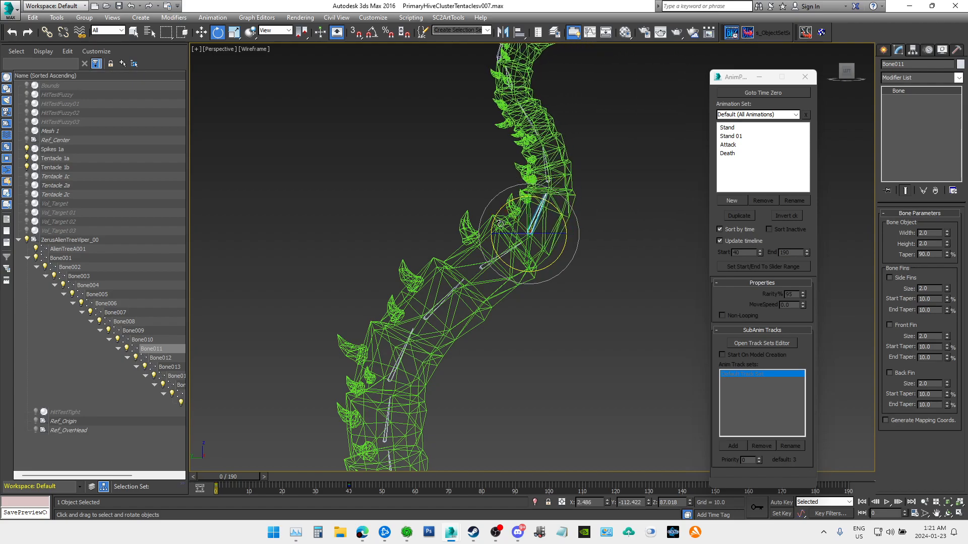
middle_drag(642, 152, 630, 210)
scroll(573, 225, up, 3)
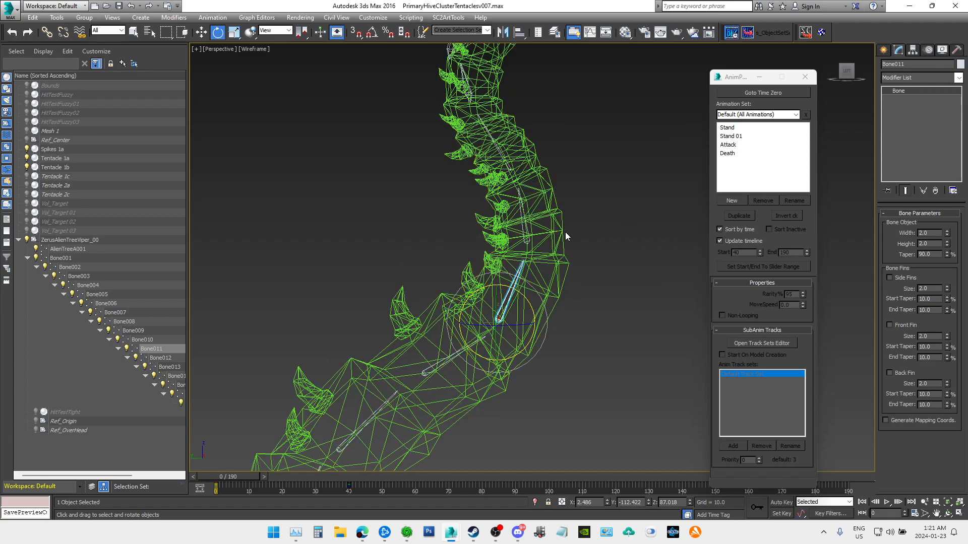
Step: Rotate Bone012 slightly toward the spiked side and Bone013 to a Y angle of about -50°
click(161, 357)
drag(501, 218, 499, 227)
click(166, 367)
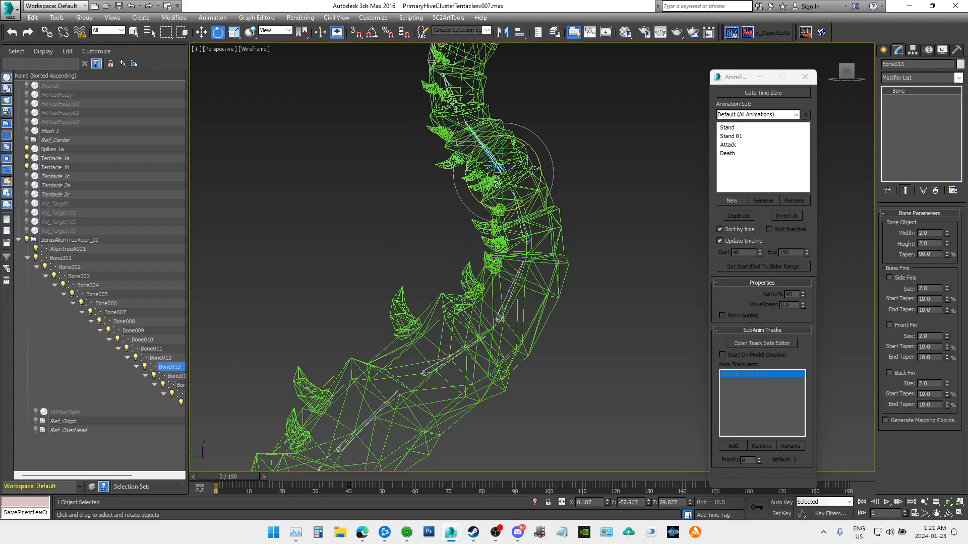
drag(472, 153, 471, 157)
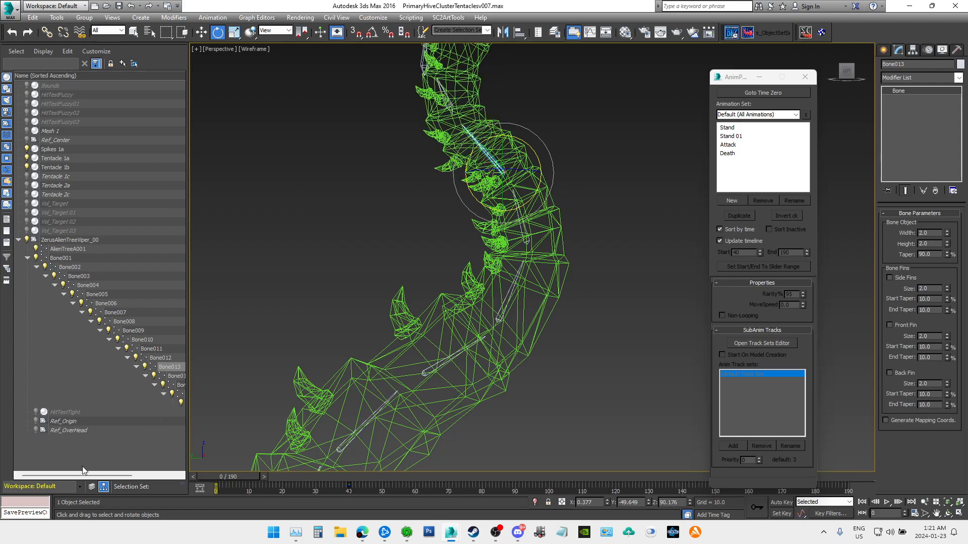
Step: Try rotating Bone014 and Bone015 in turn to straighten the tentacle's upper end, undoing each rotation
drag(98, 475, 137, 460)
click(110, 376)
middle_drag(322, 191, 341, 311)
drag(446, 208, 441, 210)
key(ctrl+z)
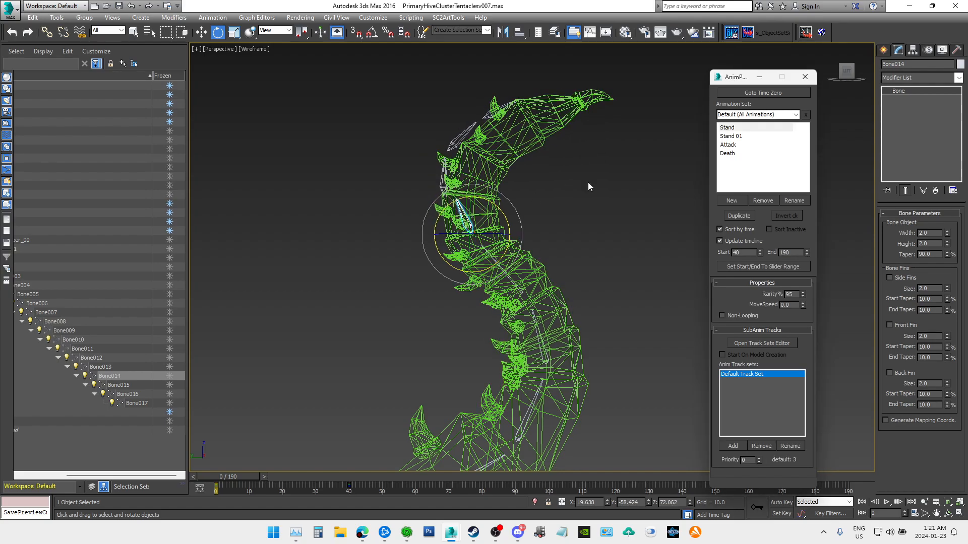
mouse_move(848, 74)
mouse_down()
mouse_move(761, 75)
mouse_move(847, 74)
mouse_up()
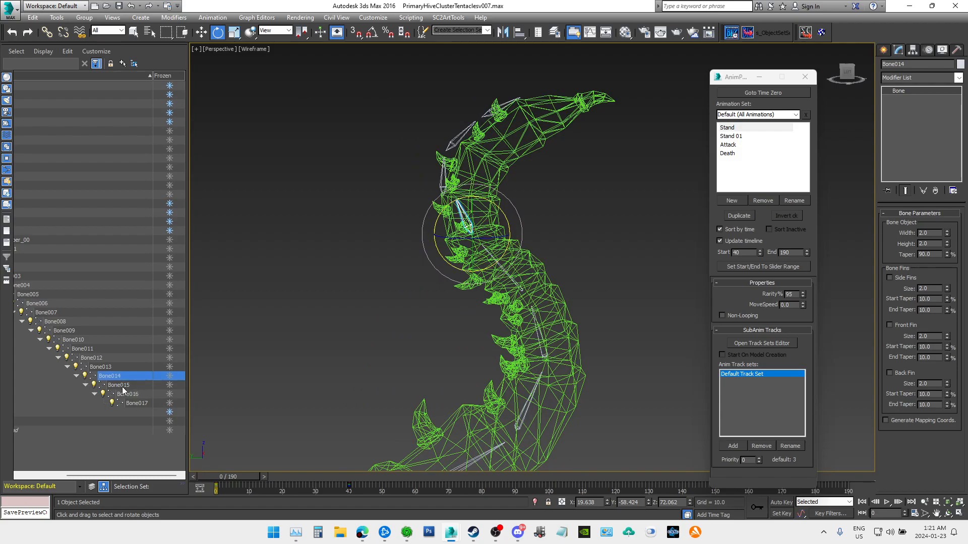
click(474, 173)
drag(414, 172, 408, 180)
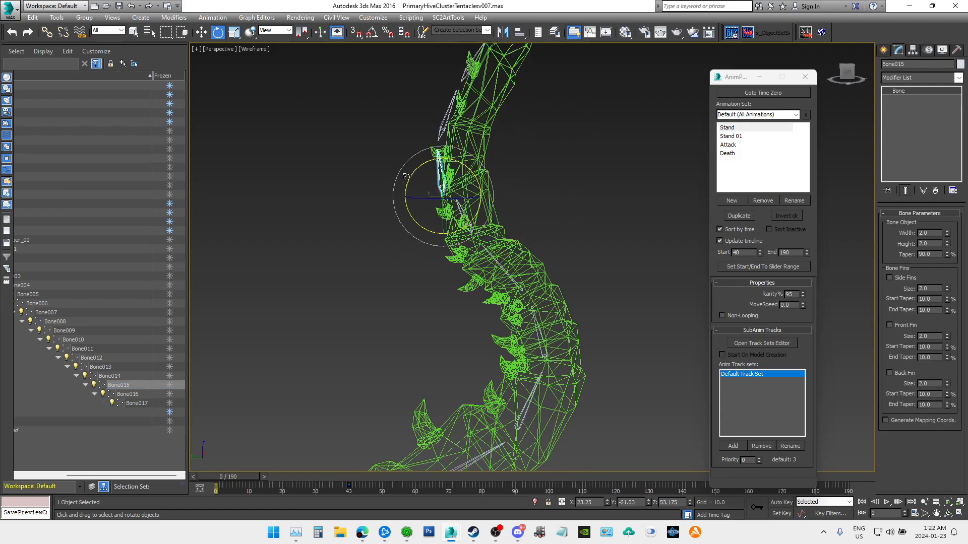
key(ctrl+z)
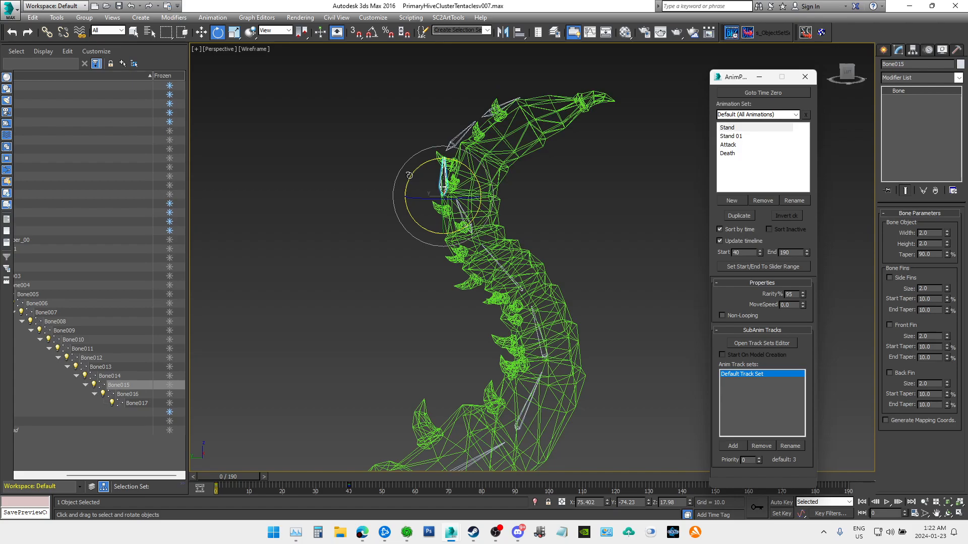
Step: Inspect the tentacle mesh's deformation around the joints along its lower and middle bones, with nothing selected
click(574, 188)
mouse_move(624, 241)
middle_down()
mouse_move(636, 150)
mouse_move(629, 255)
middle_up()
middle_drag(539, 418, 575, 157)
scroll(568, 313, down, 5)
middle_drag(567, 316, 581, 333)
scroll(565, 216, up, 10)
scroll(591, 198, up, 3)
scroll(585, 328, down, 3)
drag(847, 72, 823, 76)
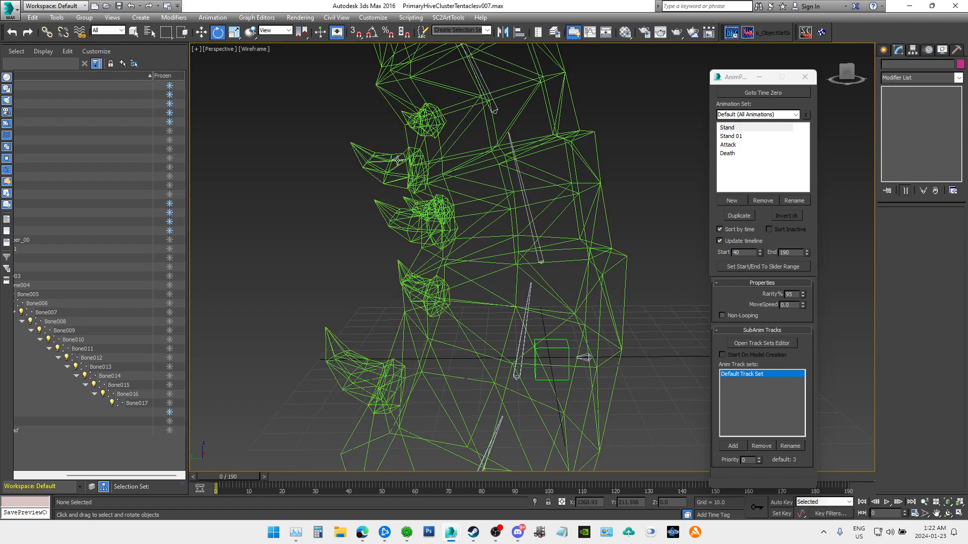
scroll(616, 225, up, 5)
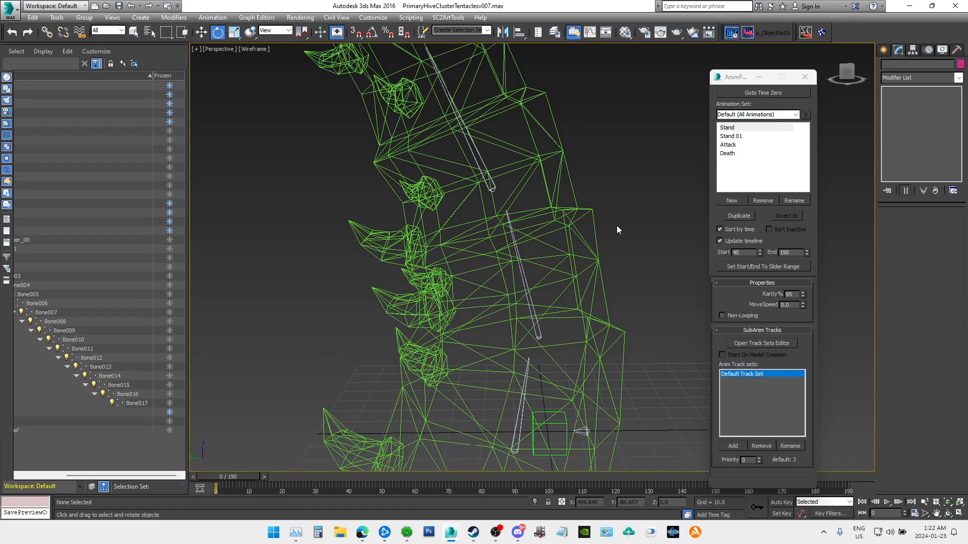
mouse_move(848, 81)
mouse_down()
mouse_move(847, 90)
mouse_move(851, 83)
mouse_up()
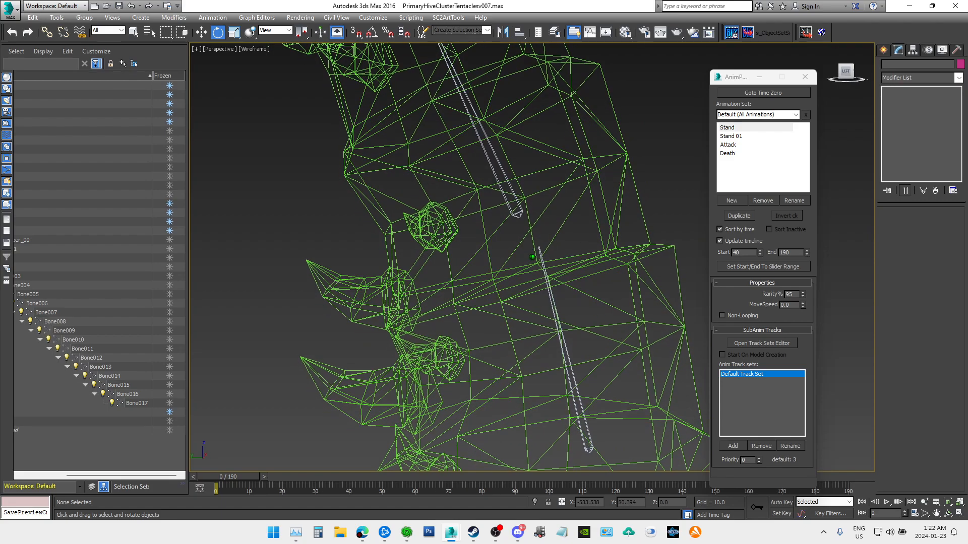
Step: Enter Edit Envelopes in Tentacle 1a's Skin modifier and select Bone004's envelope
click(583, 263)
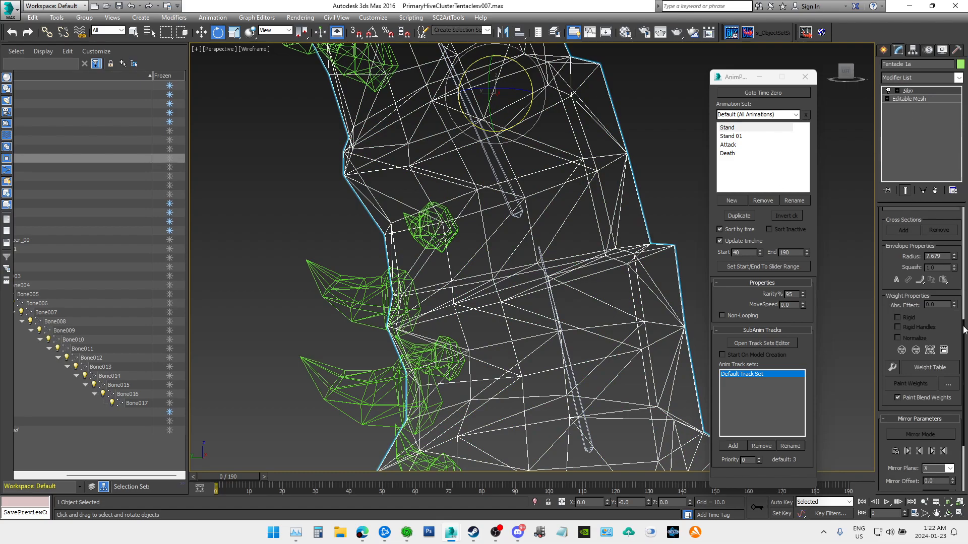
scroll(964, 309, up, 5)
click(931, 230)
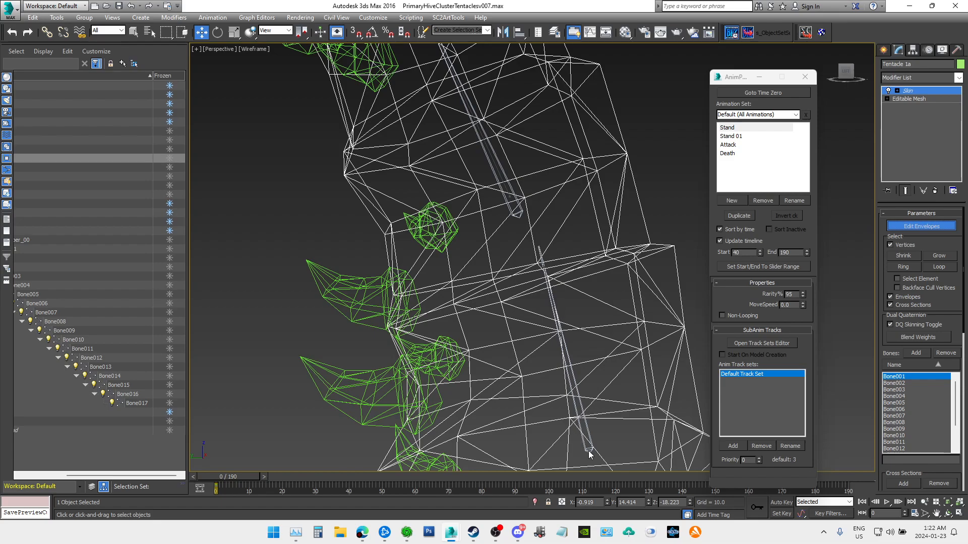
drag(120, 475, 76, 475)
click(902, 416)
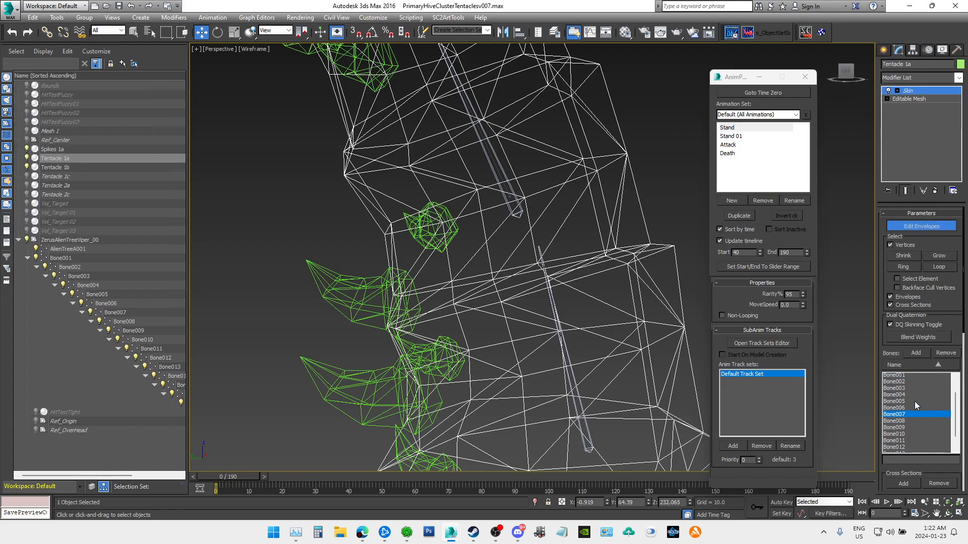
scroll(917, 398, down, 2)
scroll(917, 398, up, 1)
click(906, 383)
Step: Set the absolute Bone004 weight of the crease ring's vertices around the bone's middle to 1, and leave envelope editing
middle_drag(638, 276, 685, 428)
mouse_move(594, 309)
middle_down()
mouse_move(588, 287)
mouse_move(601, 370)
mouse_move(596, 291)
middle_up()
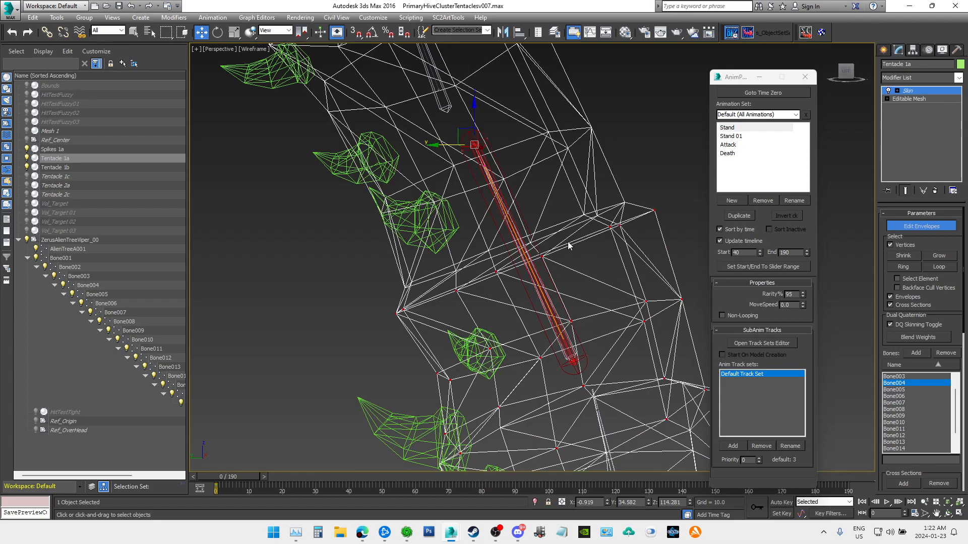
scroll(656, 216, up, 2)
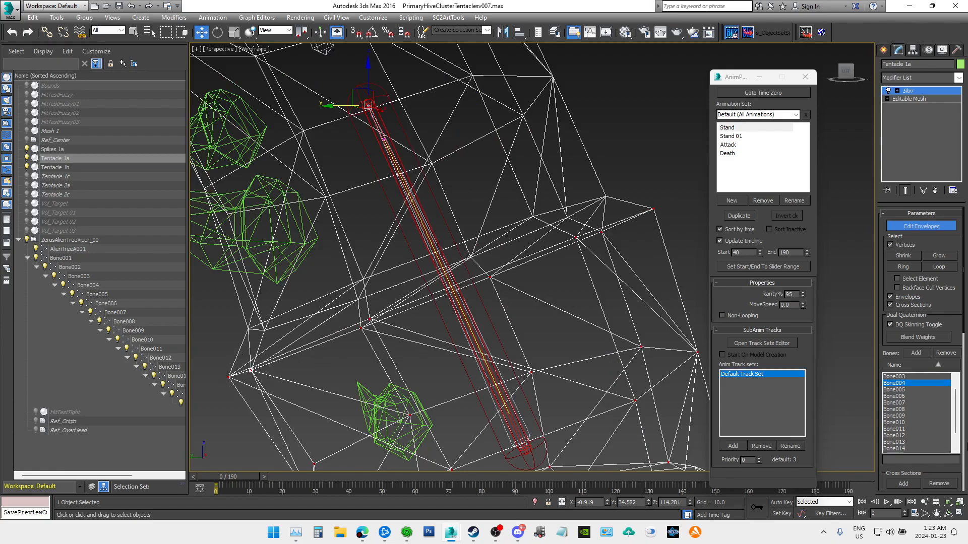
drag(964, 329, 964, 411)
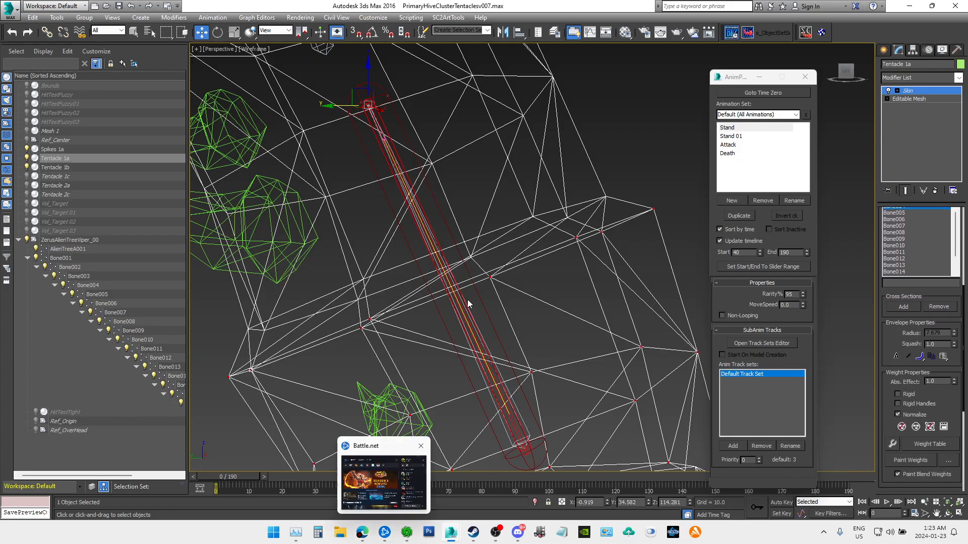
alt+middle_drag(474, 166, 512, 317)
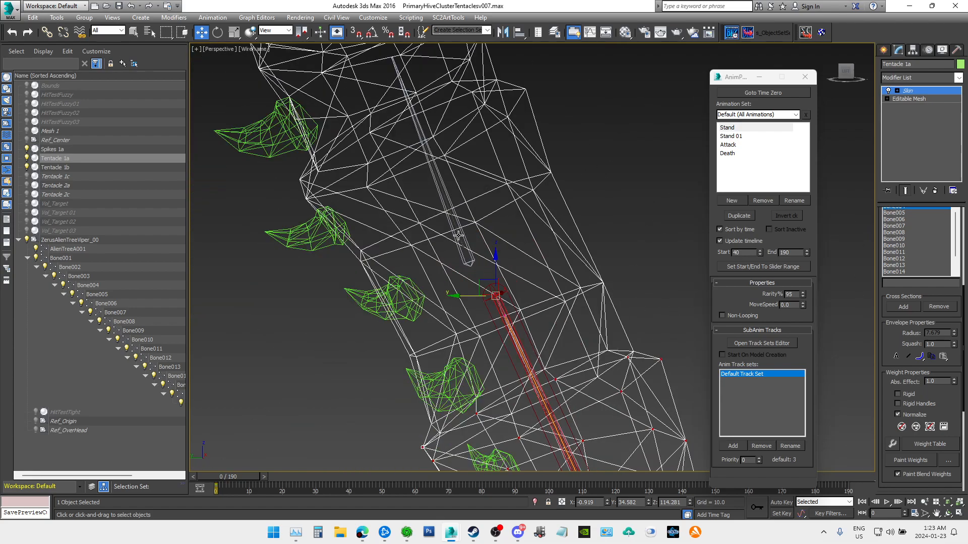
middle_drag(460, 236, 419, 181)
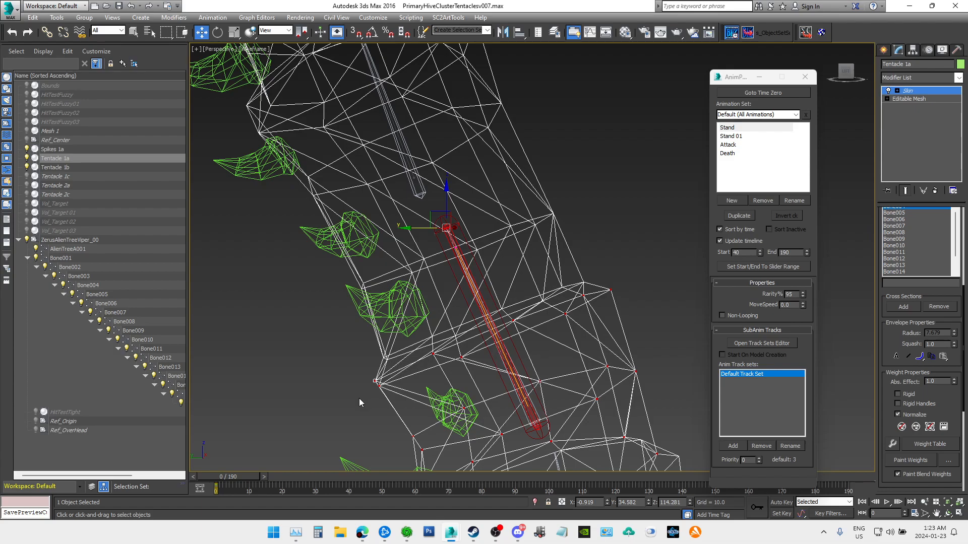
drag(356, 395, 635, 279)
click(938, 383)
text(1)
key(Return)
middle_drag(642, 196, 644, 214)
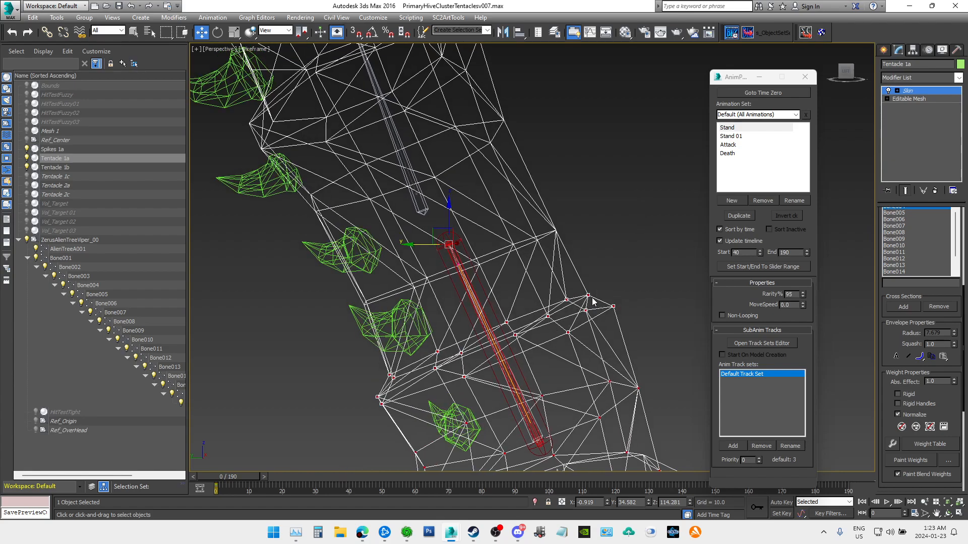
middle_drag(634, 265, 604, 260)
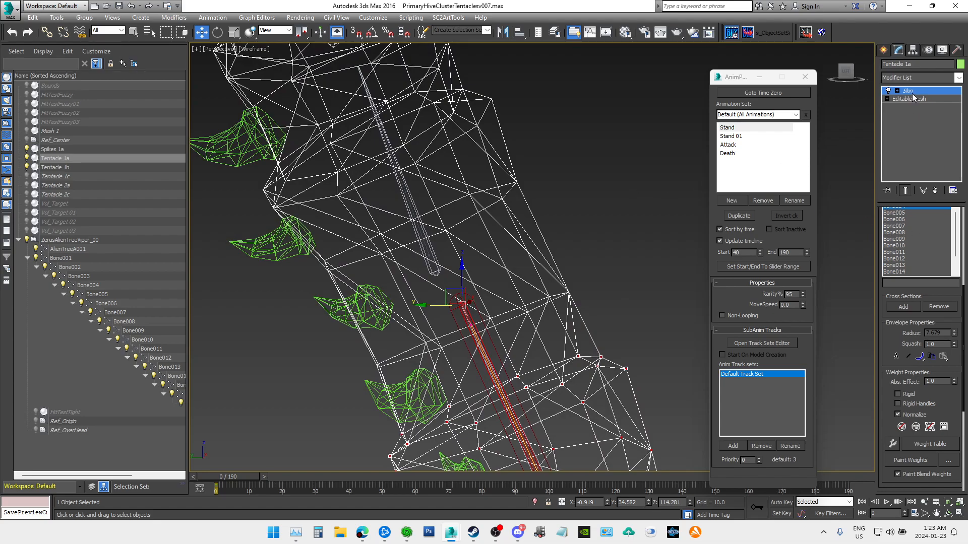
click(639, 123)
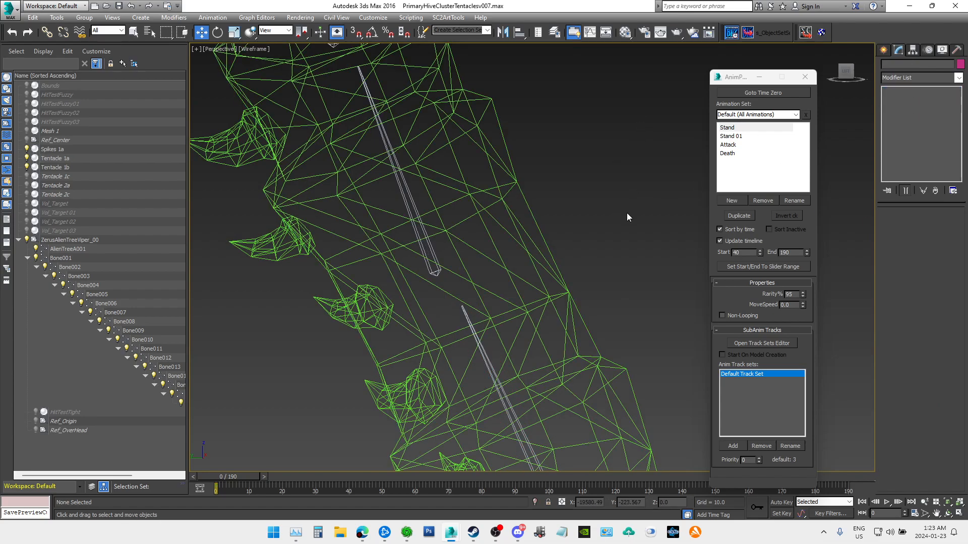
Step: Rotate Bone005 to a Y angle of about -71°
scroll(627, 217, down, 2)
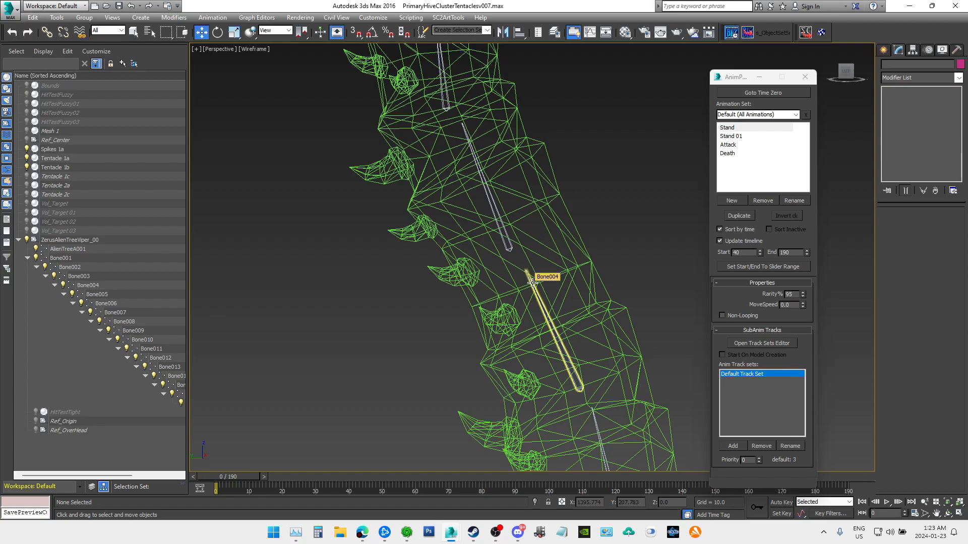
click(504, 236)
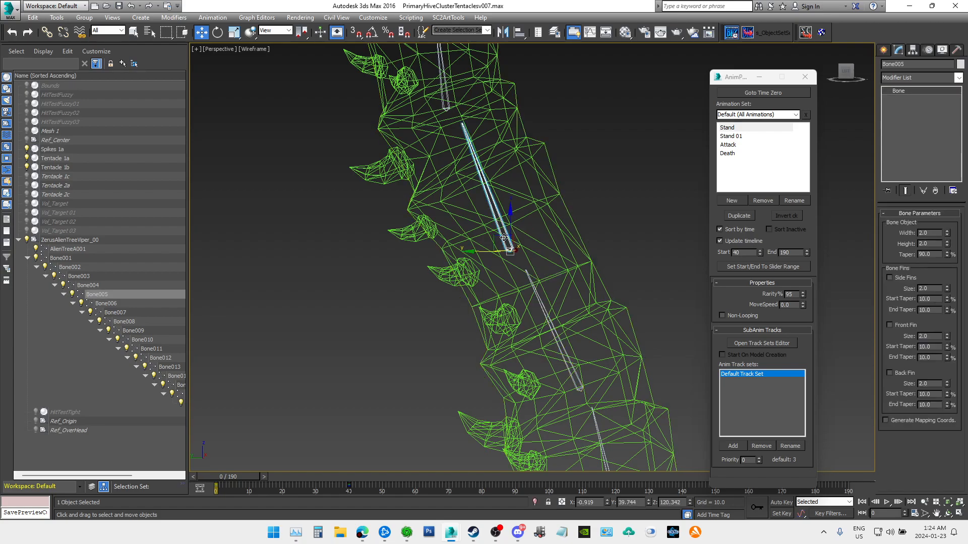
click(217, 32)
mouse_move(525, 218)
mouse_down()
mouse_move(517, 224)
mouse_move(529, 223)
mouse_up()
scroll(586, 308, up, 3)
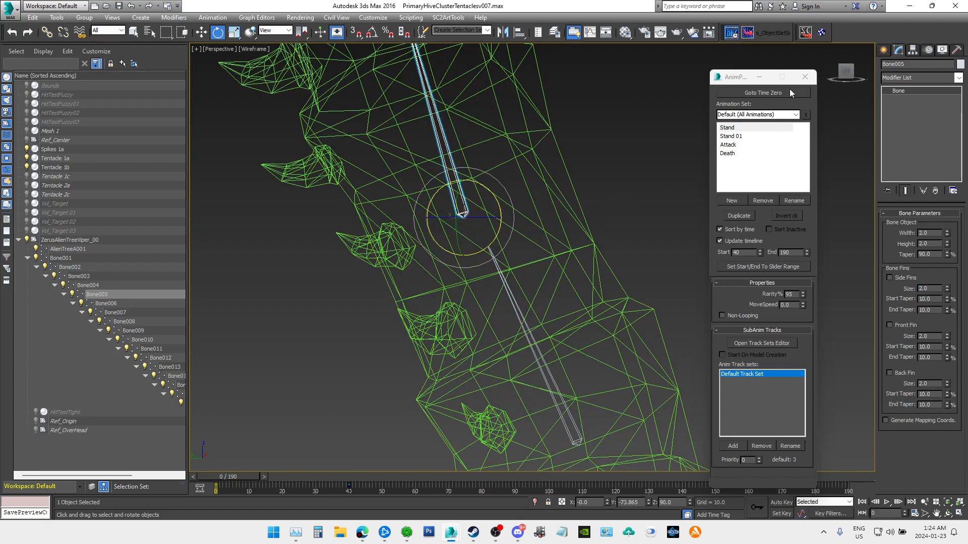
mouse_move(436, 194)
mouse_down()
mouse_move(428, 205)
mouse_move(456, 202)
mouse_move(441, 204)
mouse_up()
Step: Return to Tentacle 1a's Skin envelopes and narrow the vertex selection to the upper edge of the crease ring around Bone004
click(617, 155)
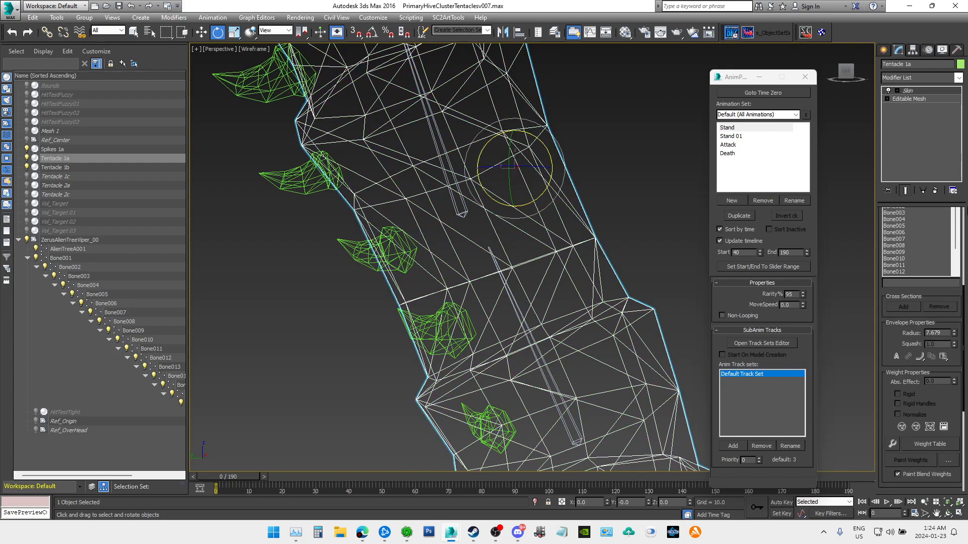
click(912, 93)
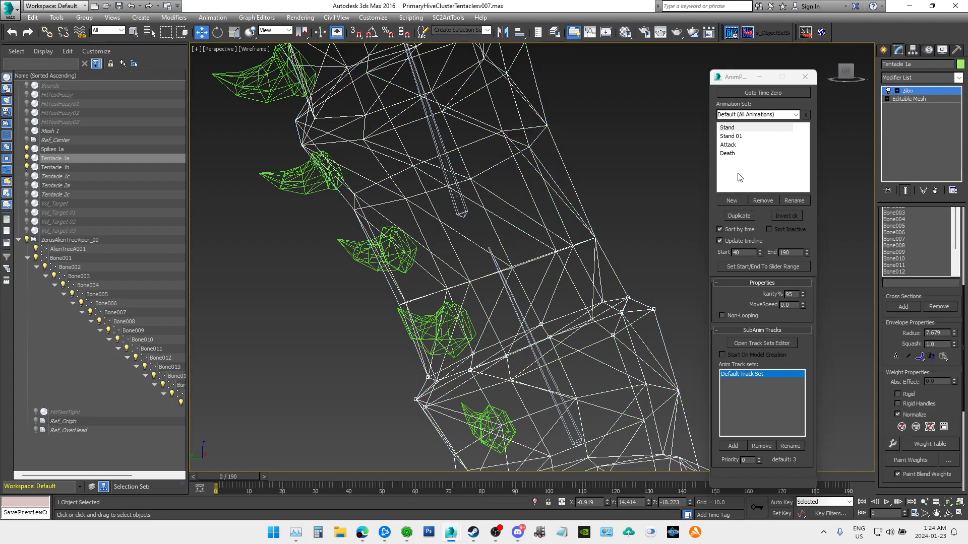
middle_drag(545, 333, 536, 273)
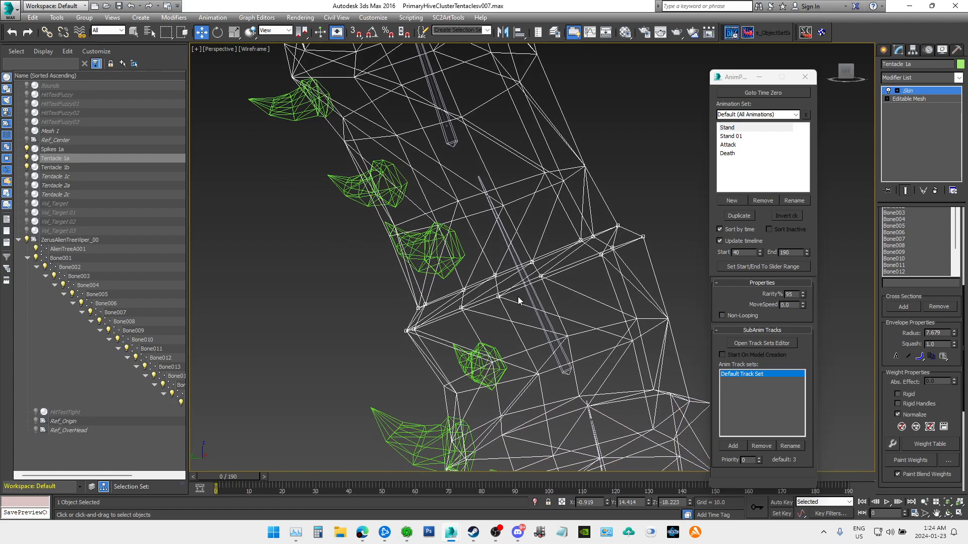
scroll(520, 299, up, 3)
alt+drag(477, 301, 480, 298)
alt+drag(486, 298, 537, 271)
middle_drag(601, 297, 567, 315)
middle_drag(638, 245, 584, 274)
alt+drag(698, 208, 699, 207)
alt+middle_drag(591, 242, 620, 259)
scroll(628, 264, down, 3)
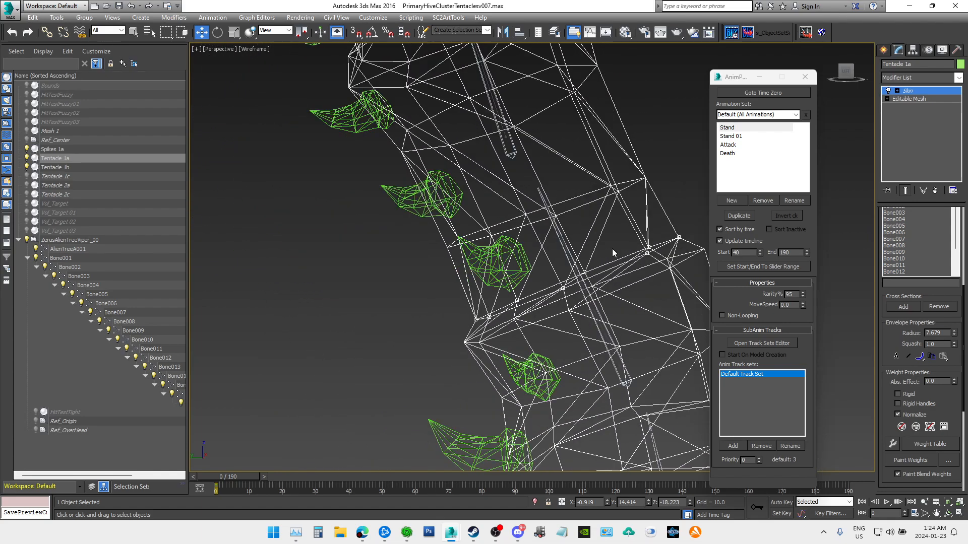
Step: Set the absolute Bone005 weight of the crease ring's upper-edge vertices to 1.0 and leave envelope editing
middle_drag(560, 247, 534, 271)
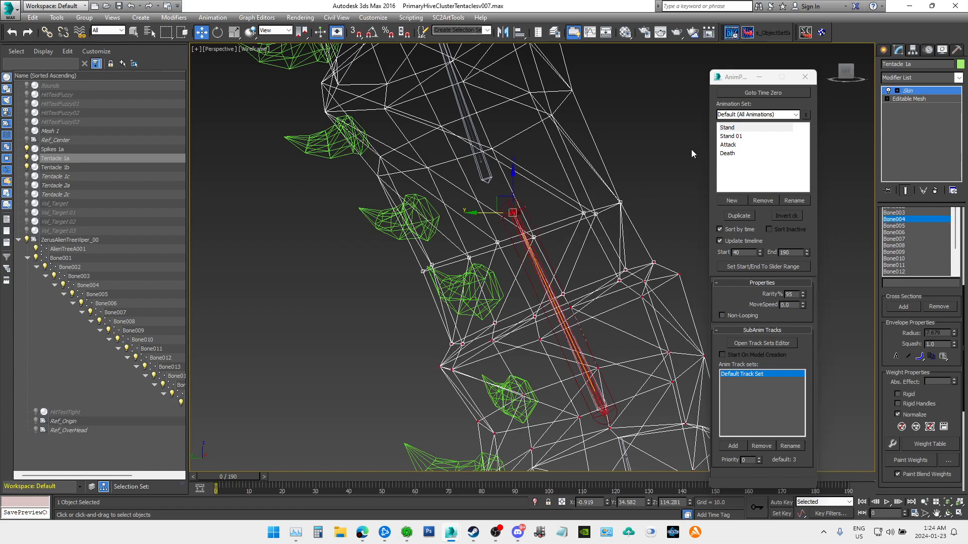
click(903, 226)
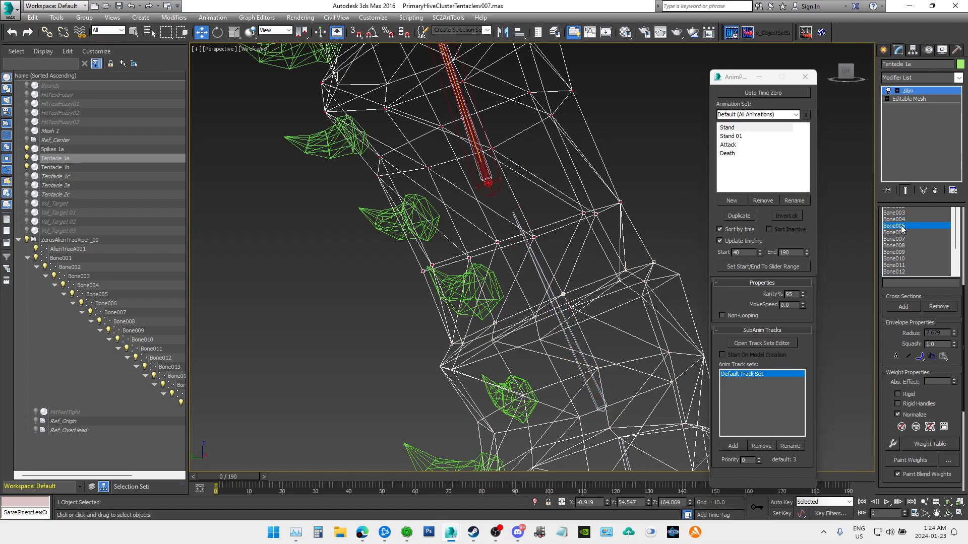
middle_drag(633, 144, 630, 169)
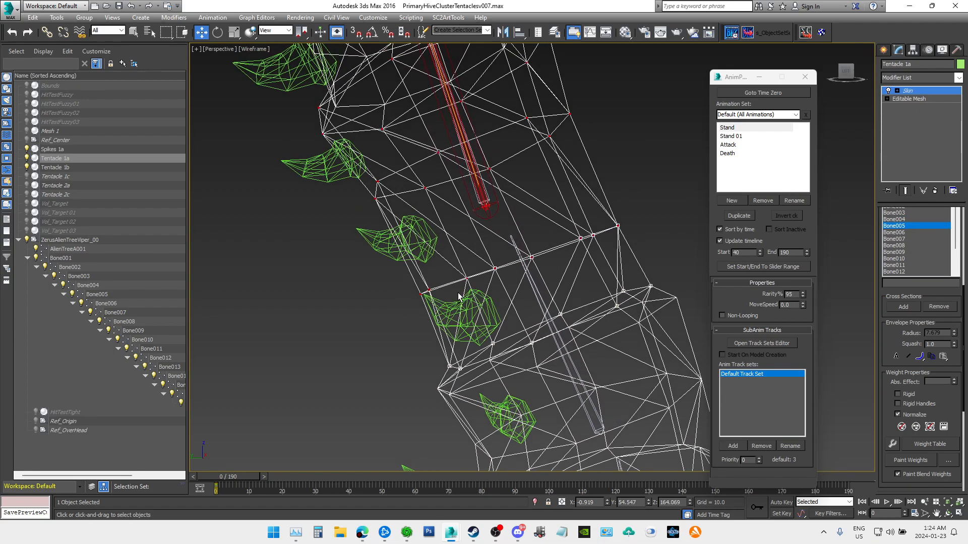
middle_drag(668, 258, 628, 195)
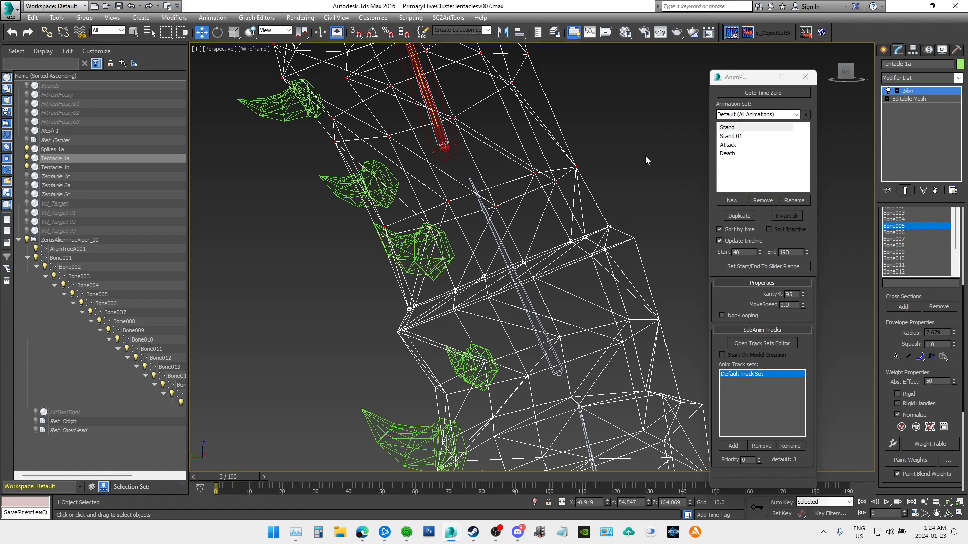
middle_drag(646, 153, 643, 175)
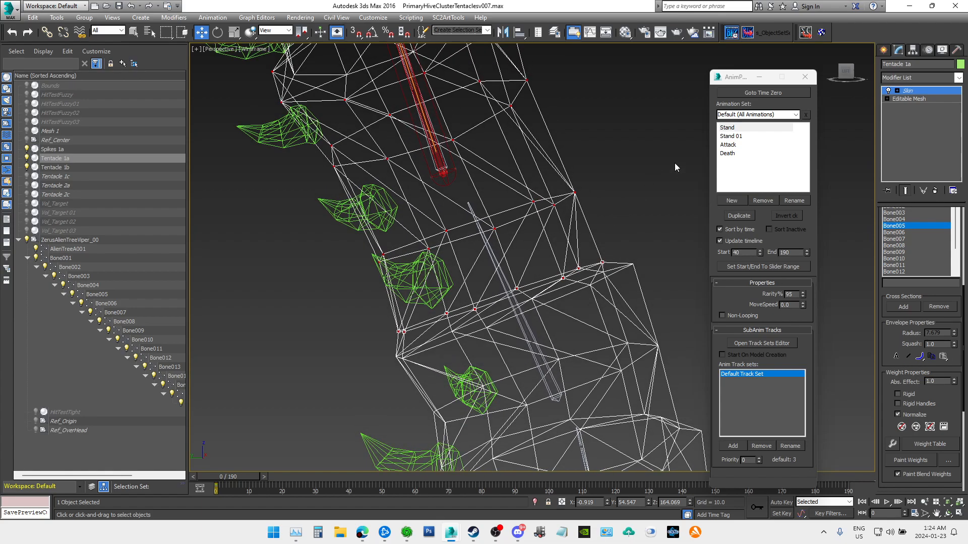
click(912, 92)
click(674, 108)
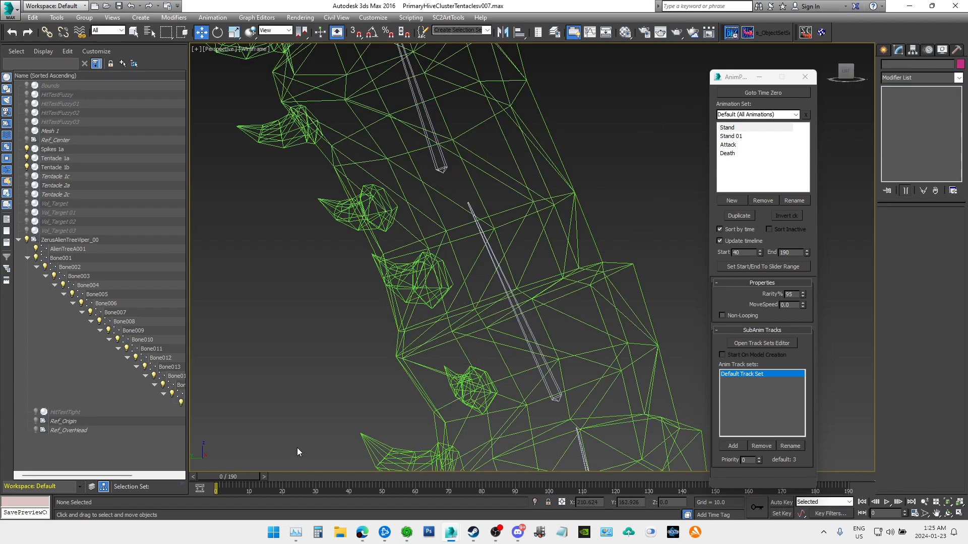
Step: Rotate Bone005 to a Y angle of about -69°
click(445, 158)
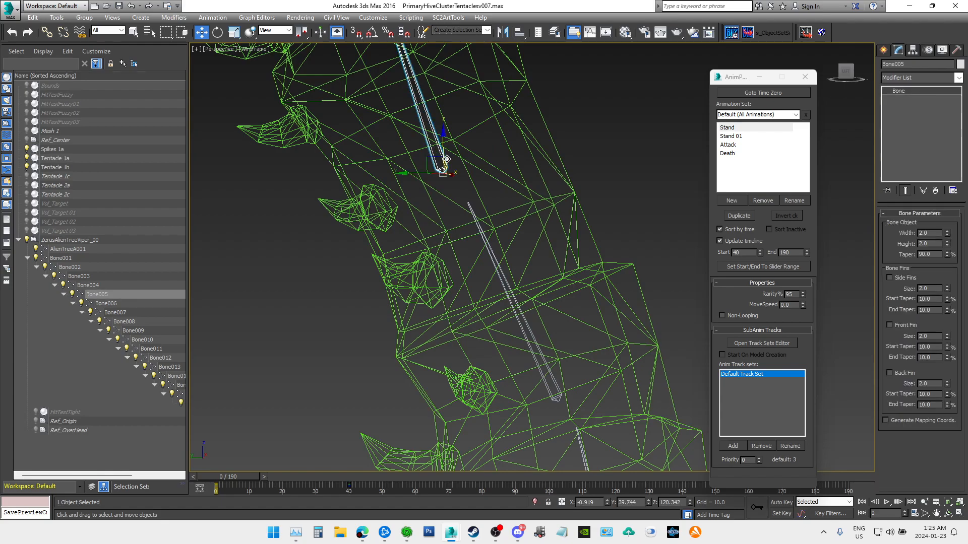
click(218, 32)
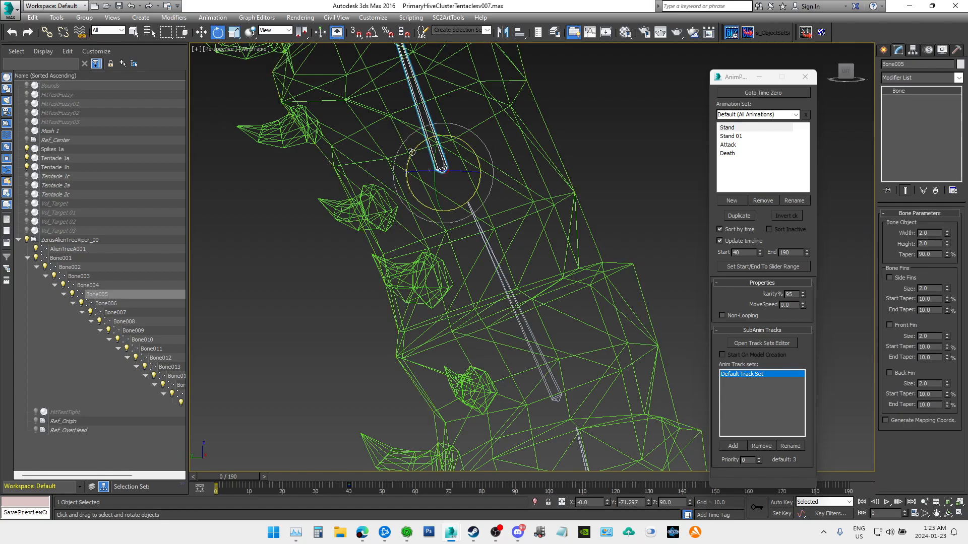
drag(412, 152, 412, 156)
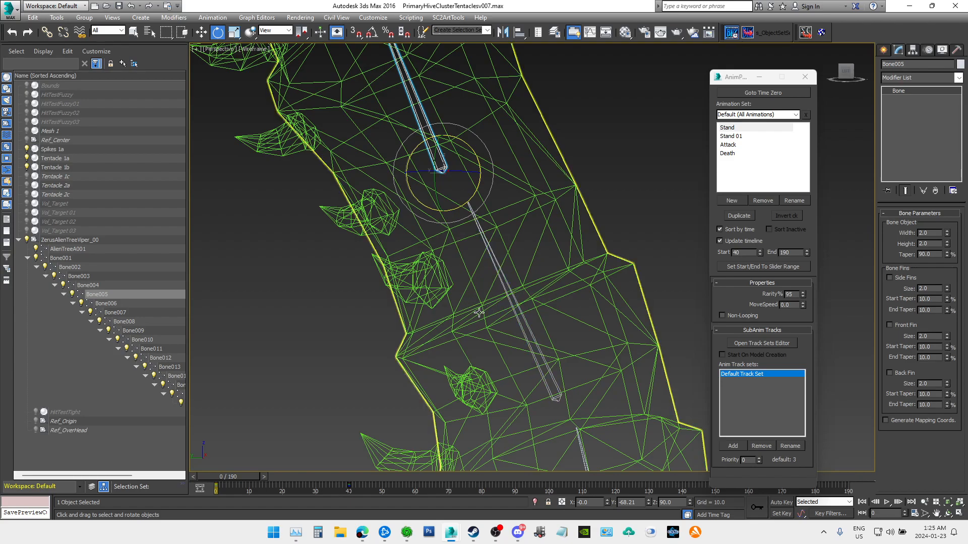
drag(460, 143, 441, 171)
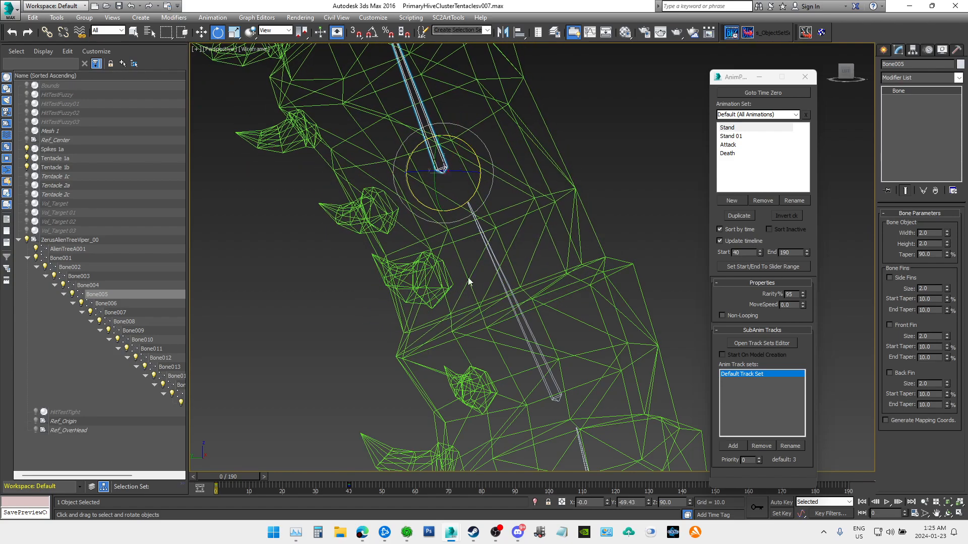
Step: Rotate Bone004 to a Y angle of about -70°, judging the bend against the whole tentacle
click(517, 304)
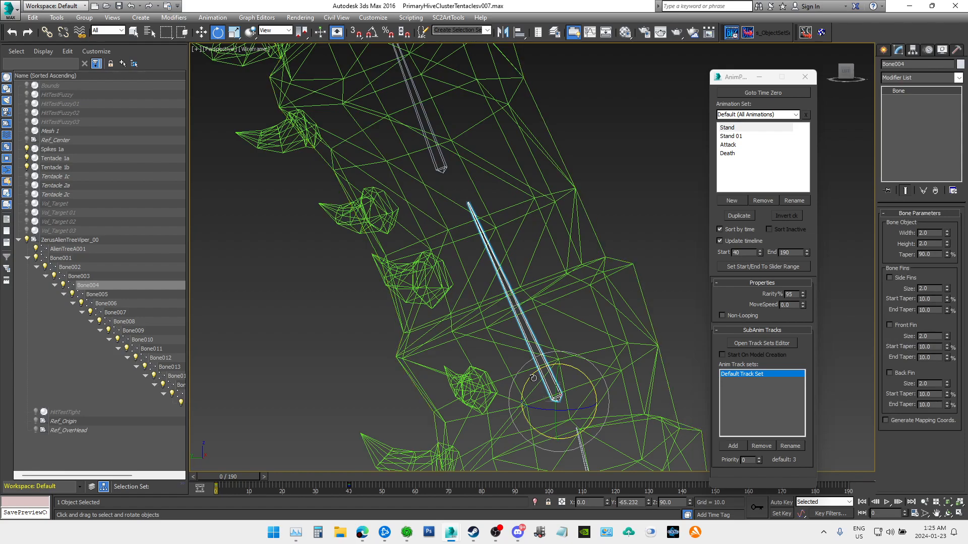
drag(530, 377, 519, 308)
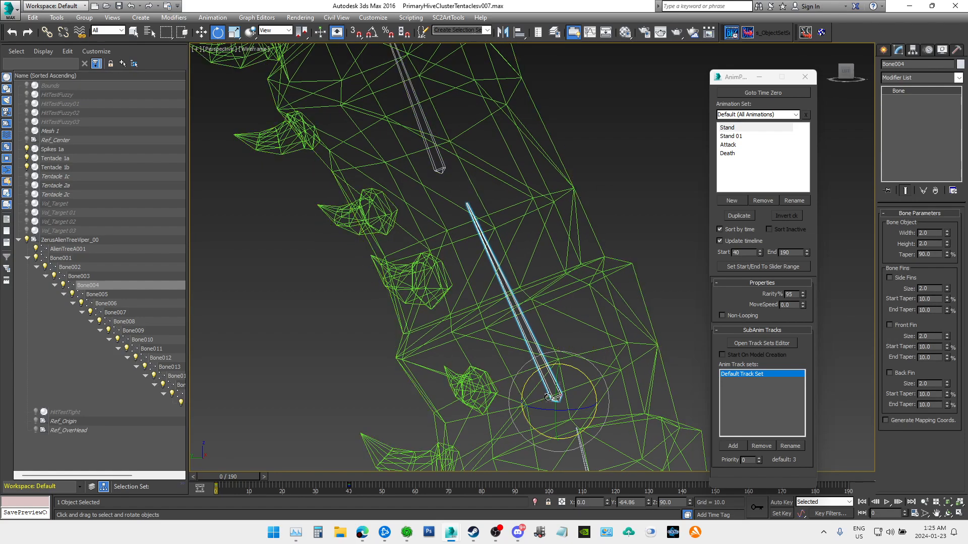
drag(529, 378, 533, 375)
scroll(616, 269, down, 7)
scroll(618, 273, up, 7)
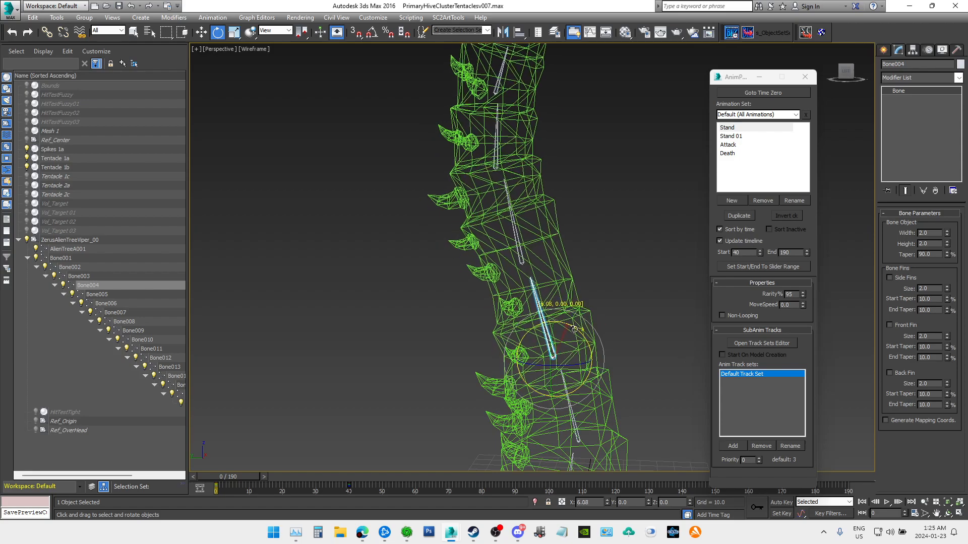
drag(570, 328, 568, 335)
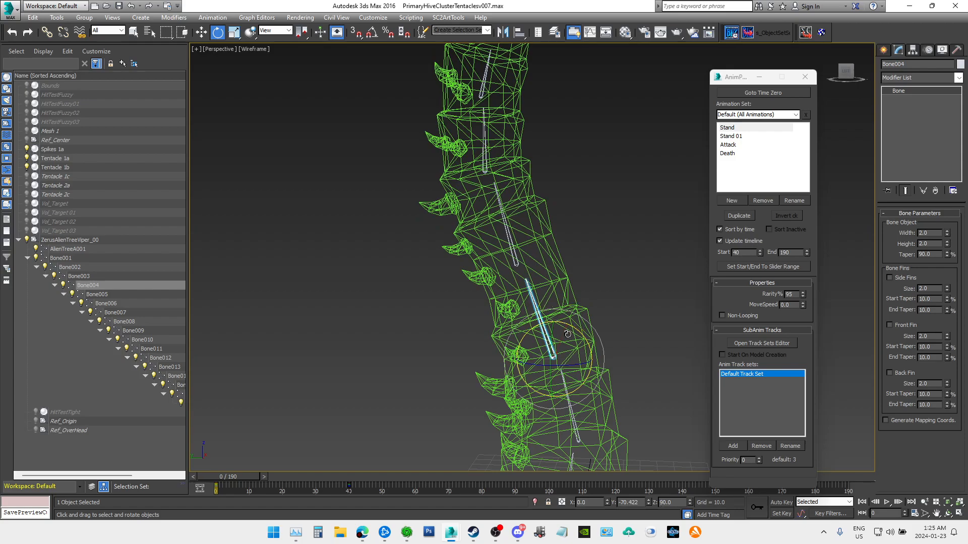
Step: Rotate Bone005 to a Y angle of about -81° and Bone006 to a Y angle of about -87°
click(516, 263)
drag(533, 233, 530, 246)
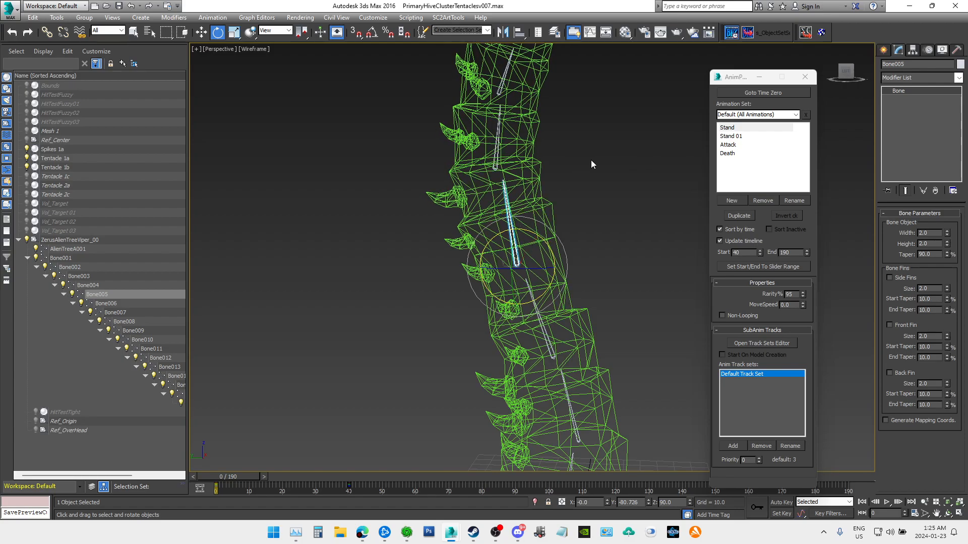
middle_drag(585, 164, 589, 217)
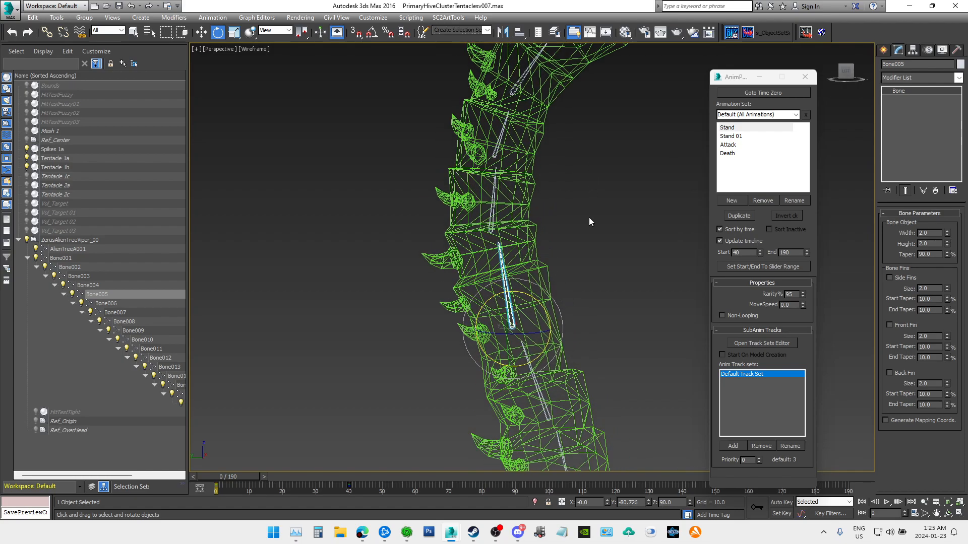
click(491, 218)
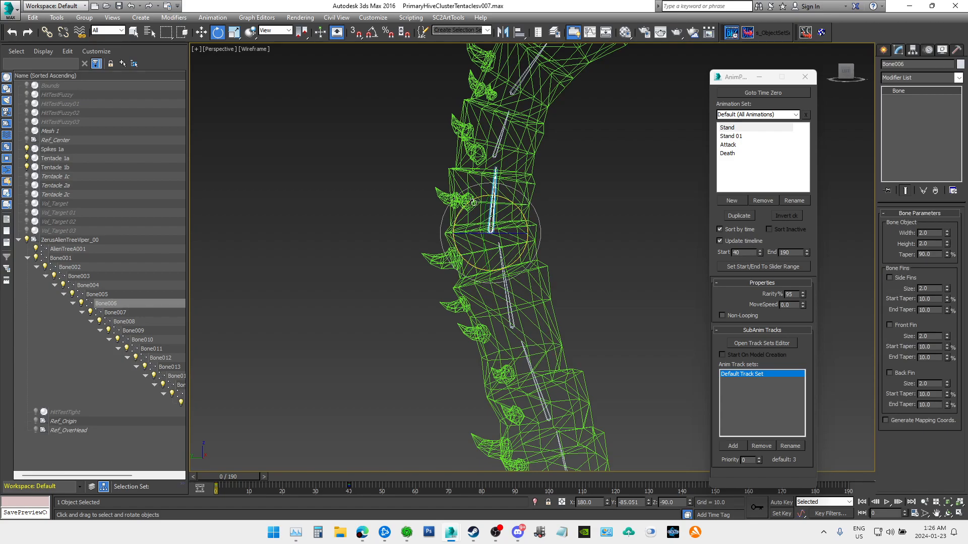
drag(473, 202, 470, 203)
Step: Rotate Bone007 slightly counter-clockwise to continue the curve from Bone006
middle_drag(583, 152, 578, 227)
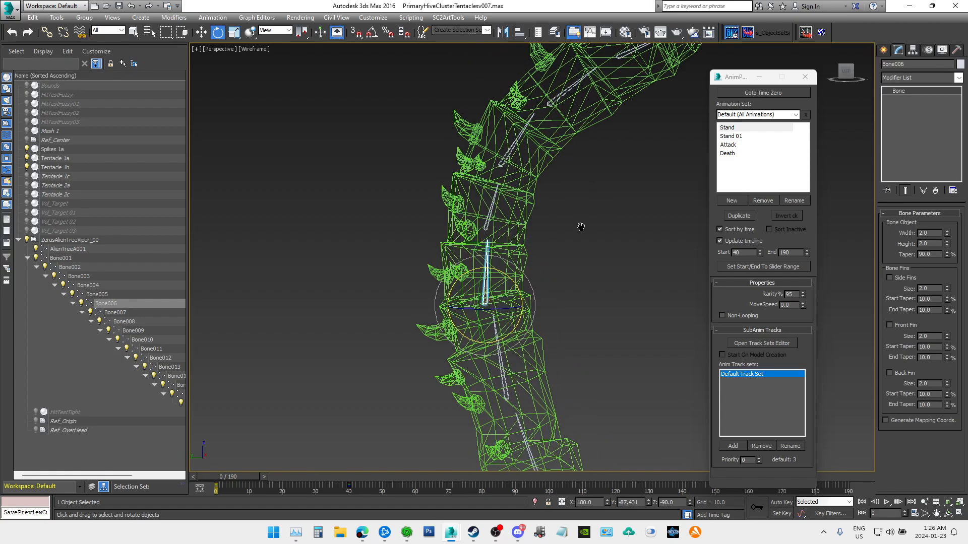
click(489, 214)
drag(464, 203, 461, 206)
Step: Rotate Bone008 to a Y angle of about -112° to ease the bend above Bone007
middle_drag(583, 184, 582, 248)
click(504, 218)
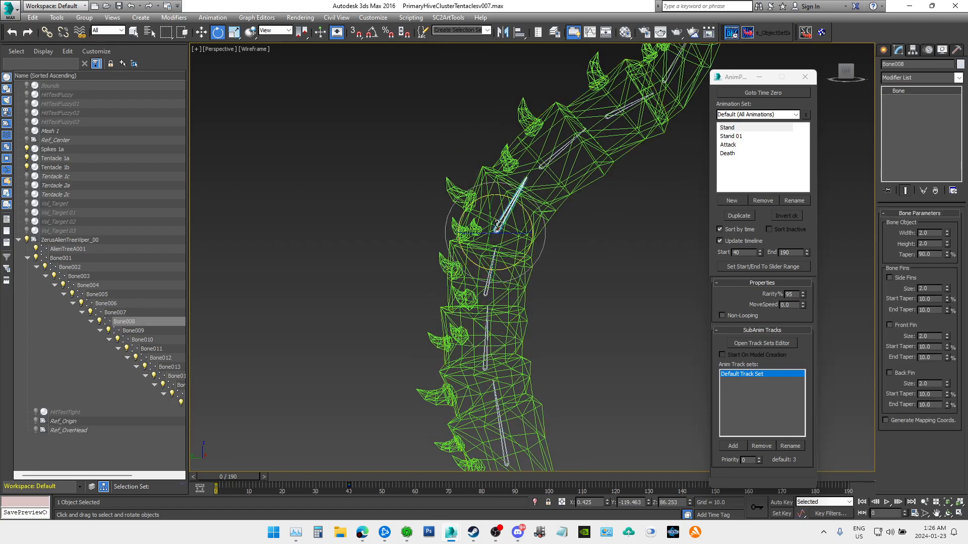
drag(477, 202, 482, 206)
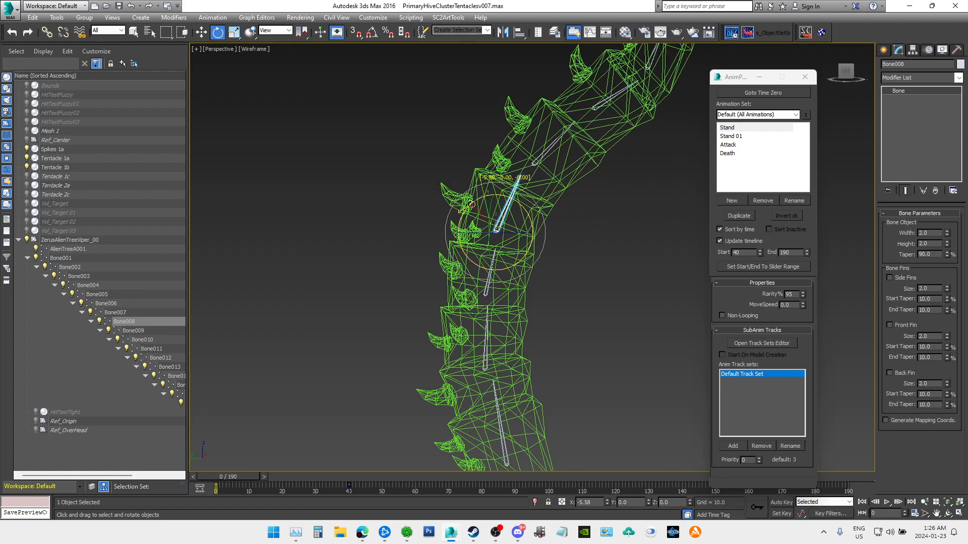
middle_drag(598, 221, 598, 269)
middle_drag(537, 186, 535, 233)
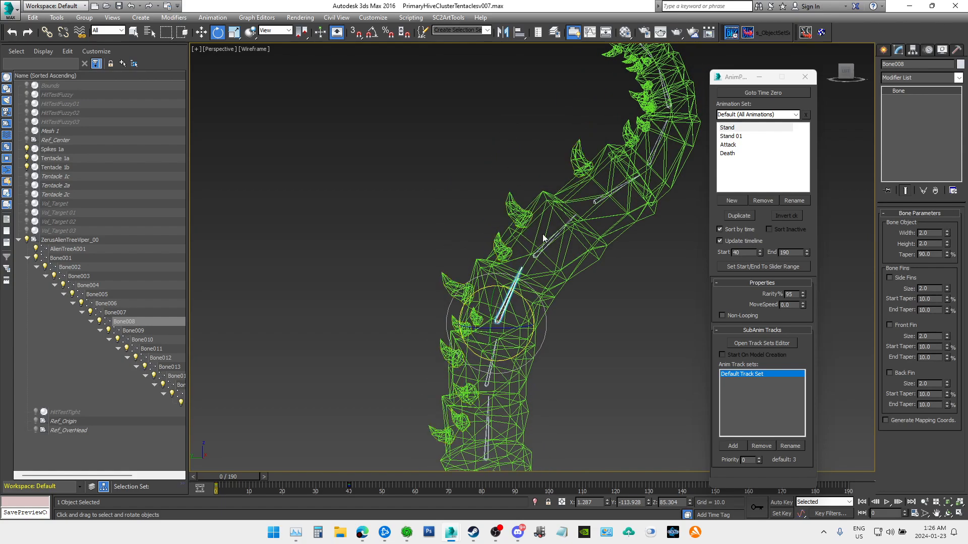
drag(482, 291, 528, 345)
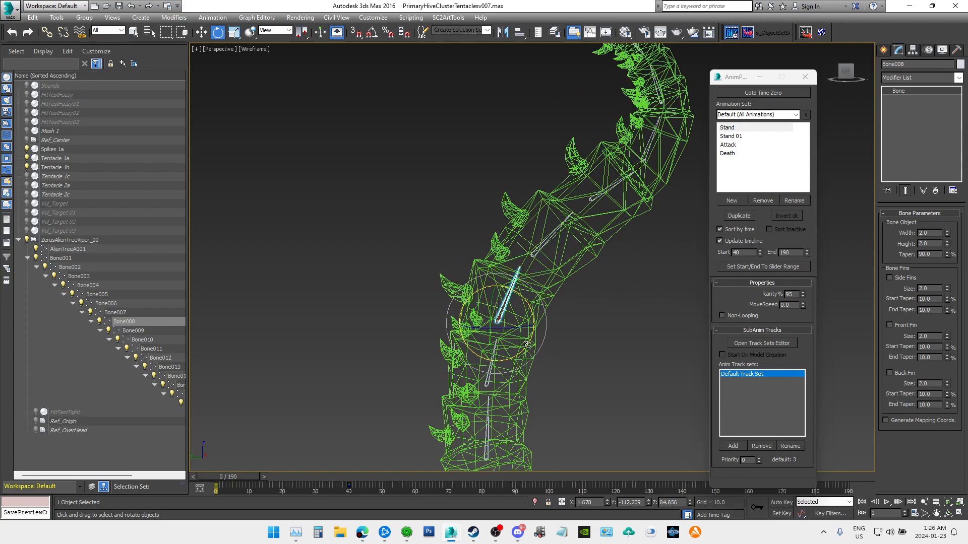
Step: Rotate Bone009 to a Y angle of about -123°, checking the bend in Realistic shading and returning to Wireframe
click(538, 248)
mouse_move(508, 228)
mouse_down()
mouse_move(504, 237)
mouse_move(509, 222)
mouse_up()
click(252, 49)
click(274, 59)
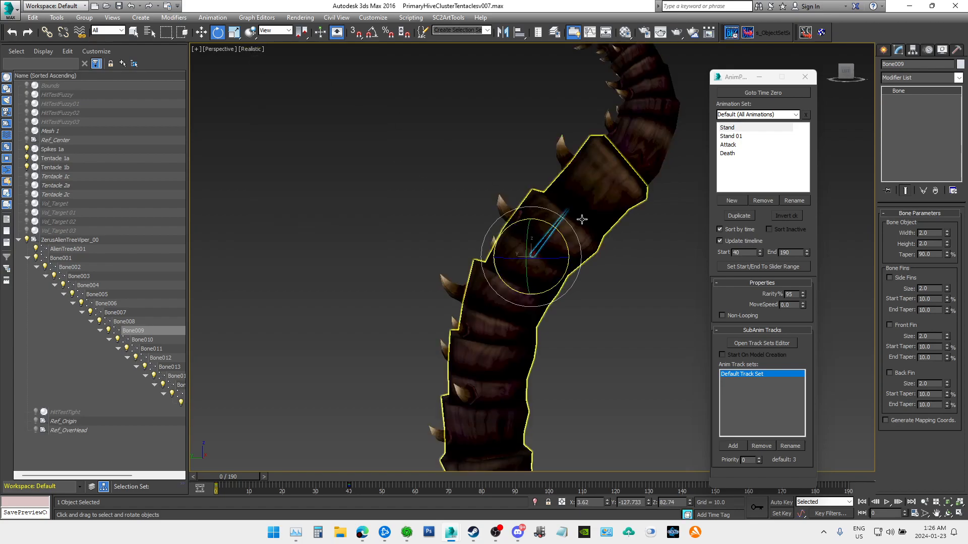
mouse_move(847, 72)
mouse_down()
mouse_move(920, 73)
mouse_move(839, 72)
mouse_move(852, 74)
mouse_up()
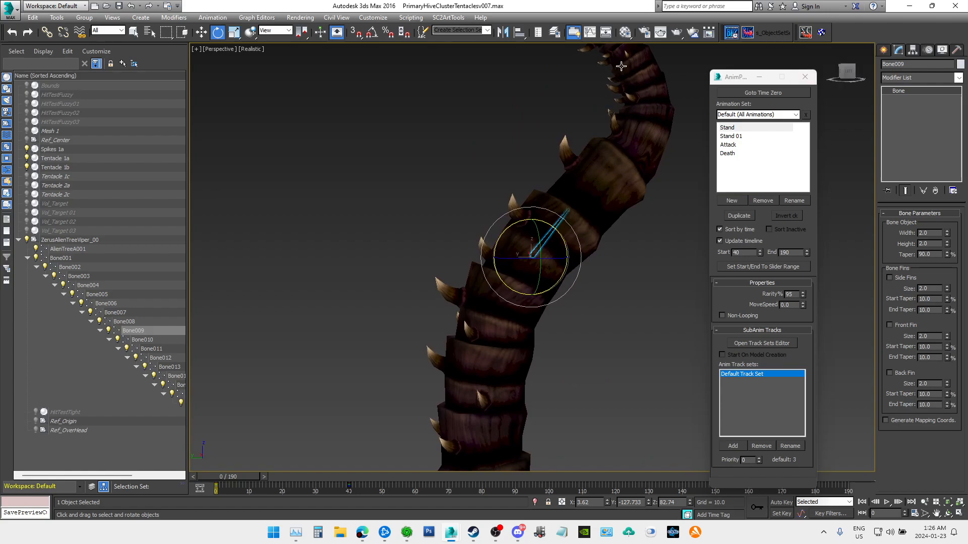
click(252, 50)
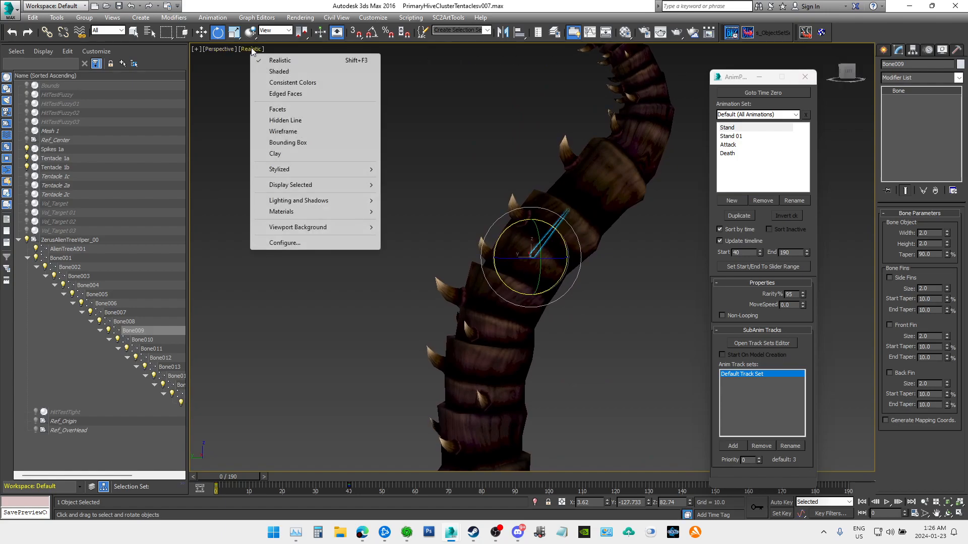
click(296, 133)
drag(504, 231, 501, 236)
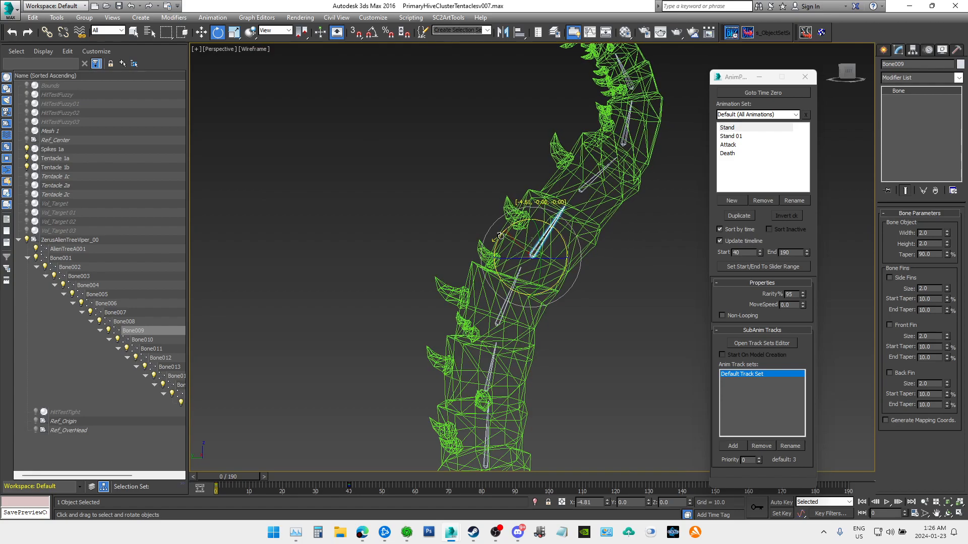
Step: Rotate Bone010 and Bone011 slightly counter-clockwise to smooth the curve below the upper bend
middle_drag(583, 187, 566, 238)
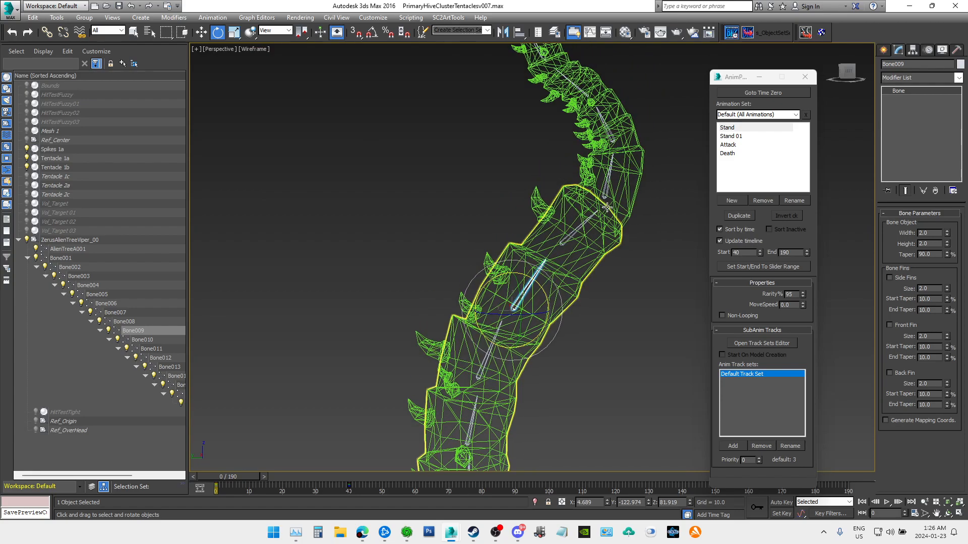
click(565, 239)
drag(530, 221, 525, 225)
click(599, 170)
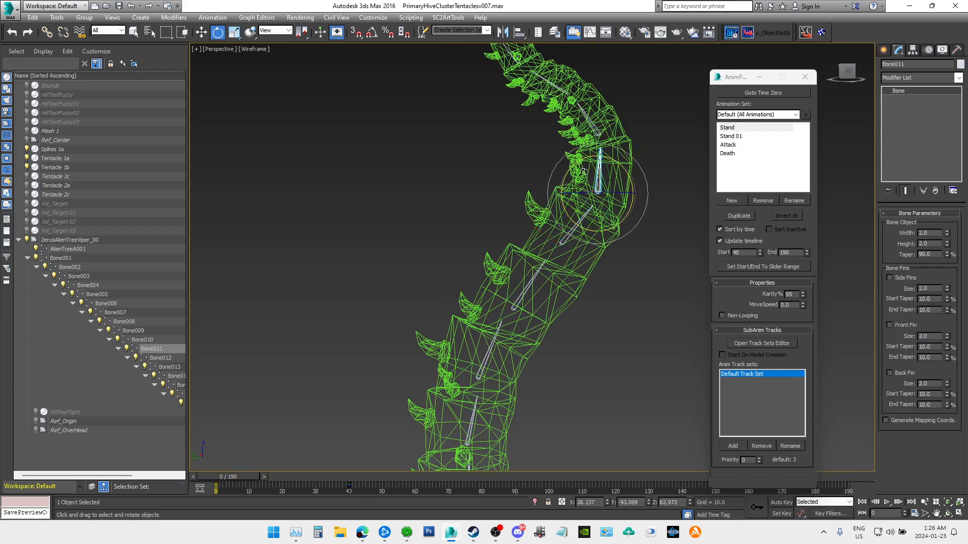
drag(572, 167, 573, 172)
Step: Rotate Bone012 to a Y angle of about -75° and turn Bone013 clockwise by about 10.5°
middle_drag(610, 106, 563, 252)
click(547, 274)
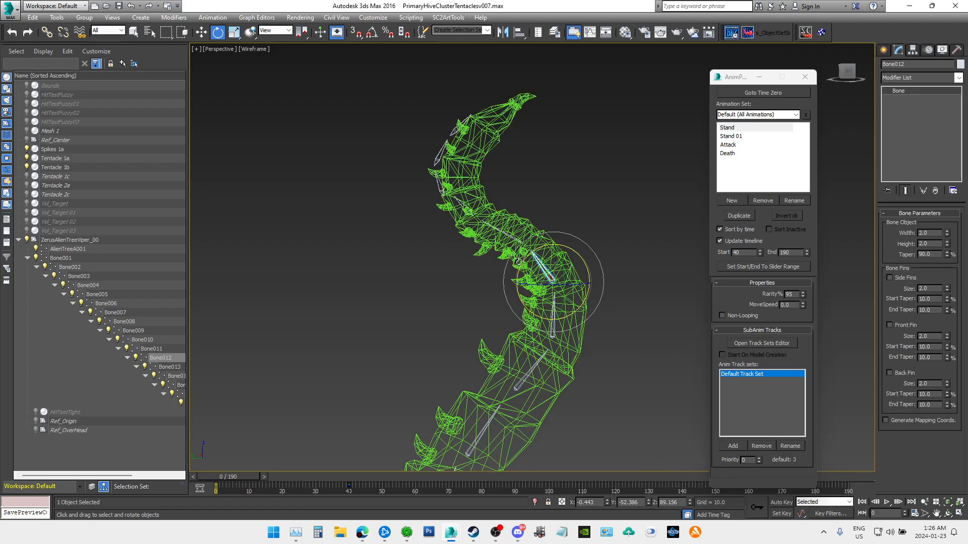
drag(520, 266, 542, 252)
click(525, 210)
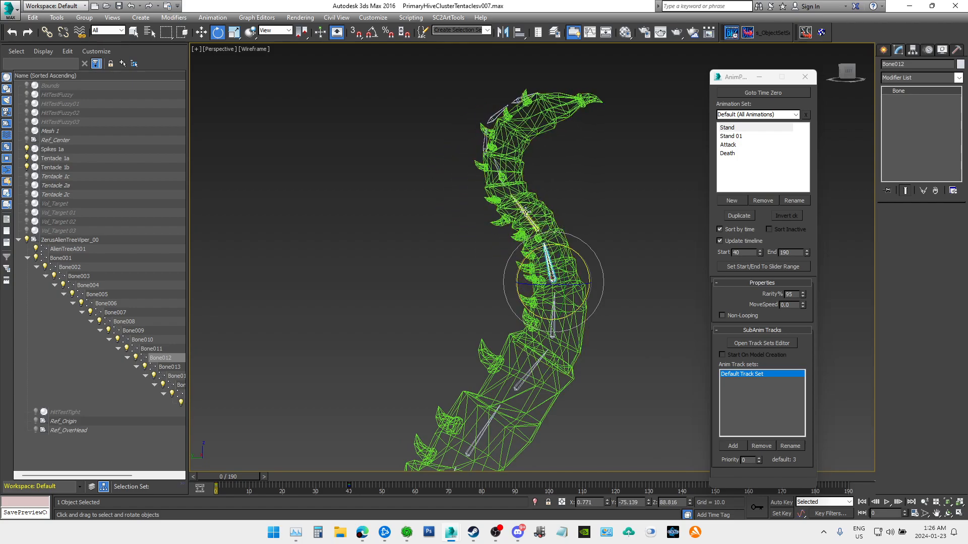
drag(522, 200, 531, 195)
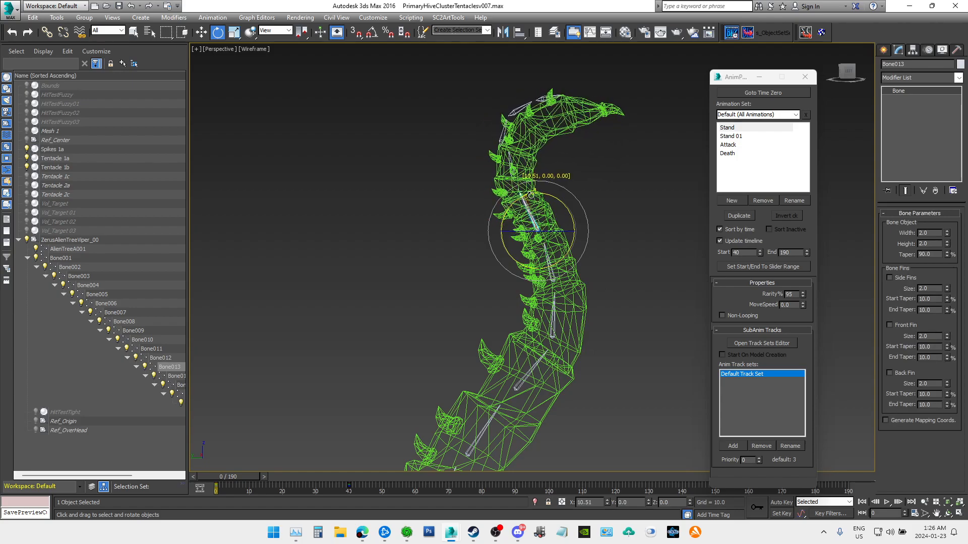
Step: Try rotating Bone014 counter-clockwise by about 7°
click(508, 160)
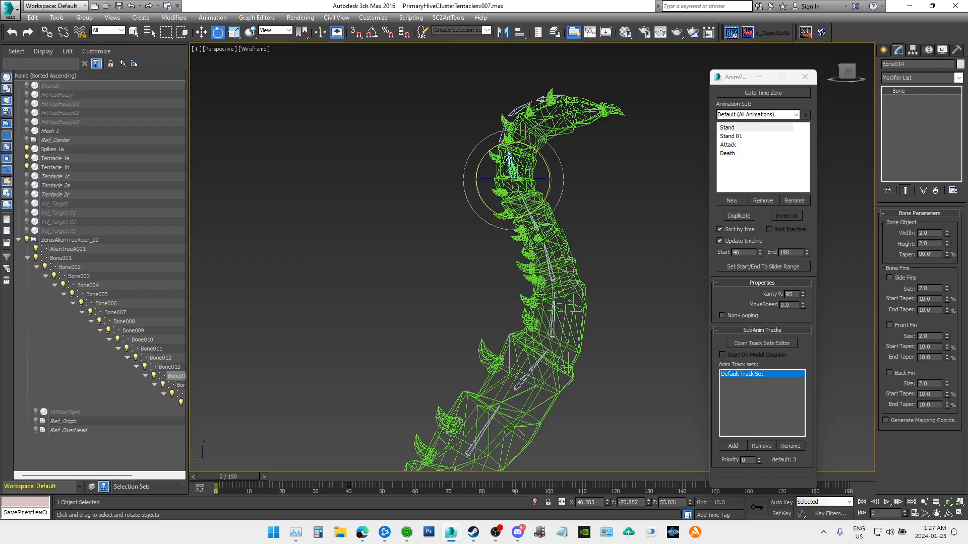
drag(489, 153, 485, 155)
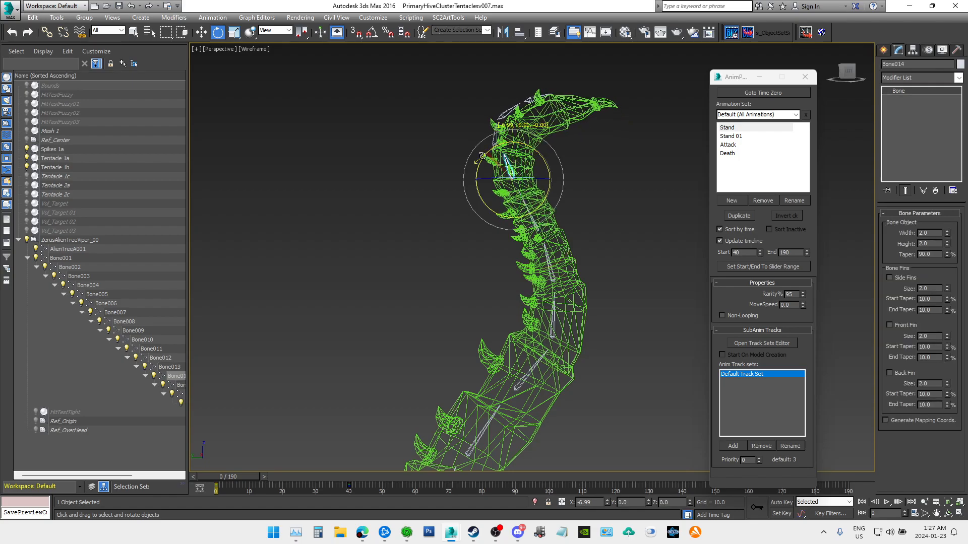
drag(481, 155, 484, 153)
Step: Adjust the rotation of Bone015 near the tentacle's tip bend
scroll(516, 134, up, 5)
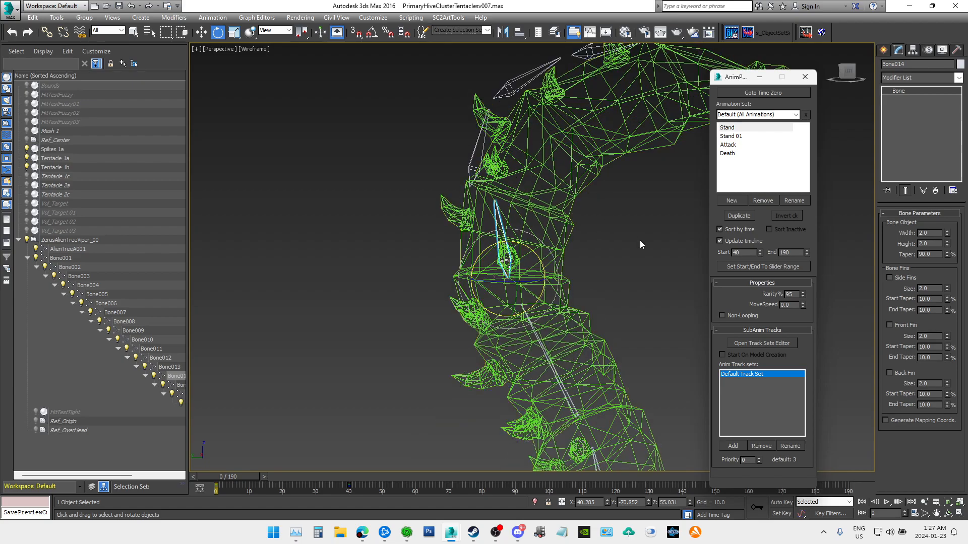
alt+middle_drag(642, 243, 493, 256)
click(413, 229)
mouse_move(384, 223)
mouse_down()
mouse_move(380, 234)
mouse_move(392, 234)
mouse_up()
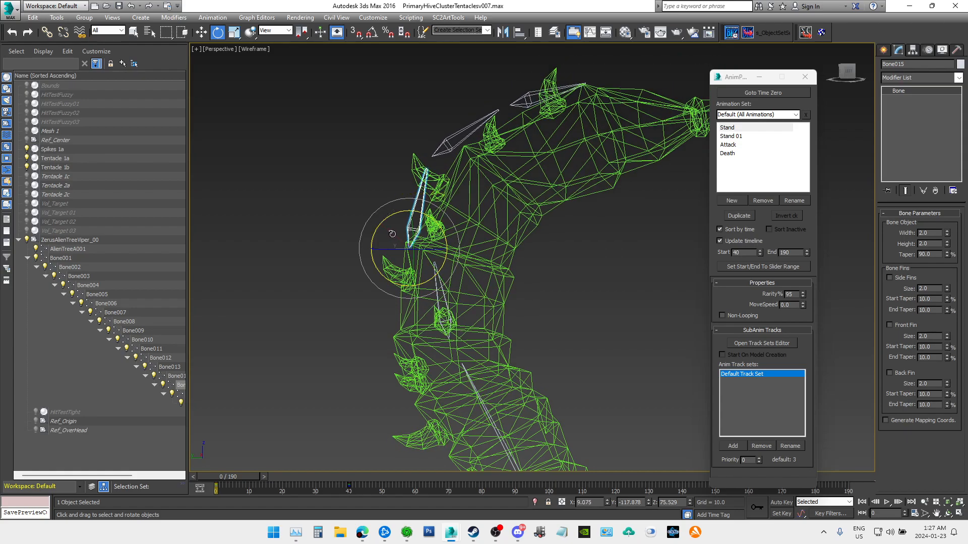
middle_drag(554, 331, 388, 163)
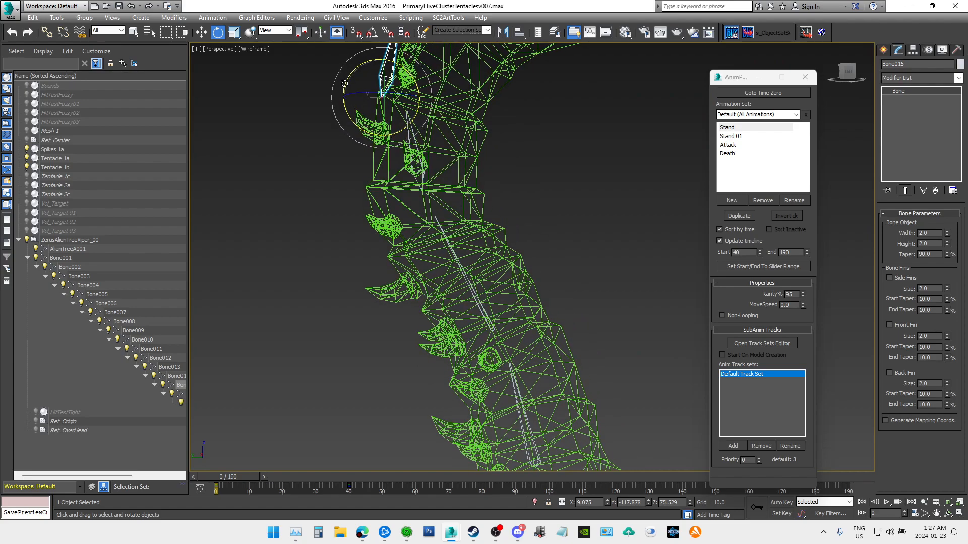
drag(348, 81, 348, 85)
Step: Select the Tentacle 1b mesh and enter envelope editing on its Skin modifier
scroll(383, 218, up, 3)
click(420, 268)
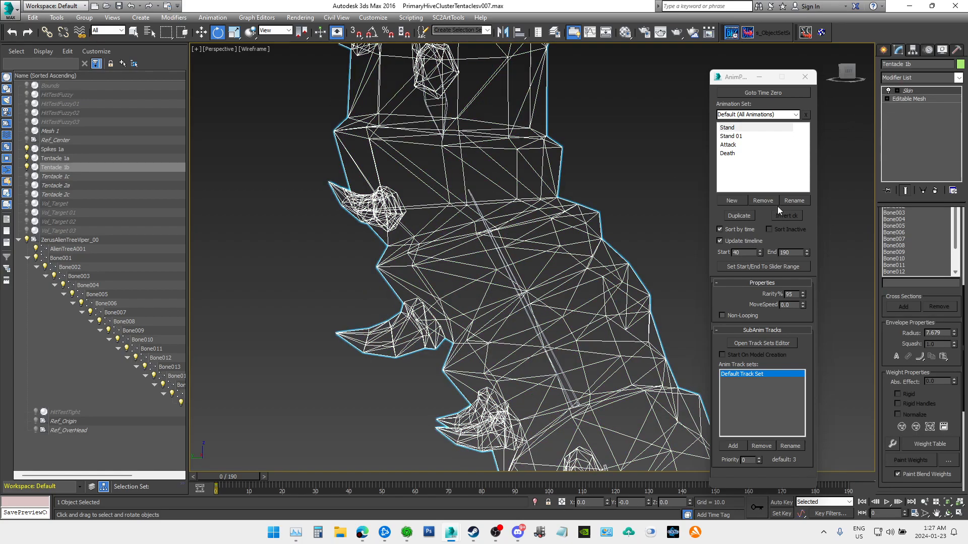
middle_drag(516, 138, 462, 100)
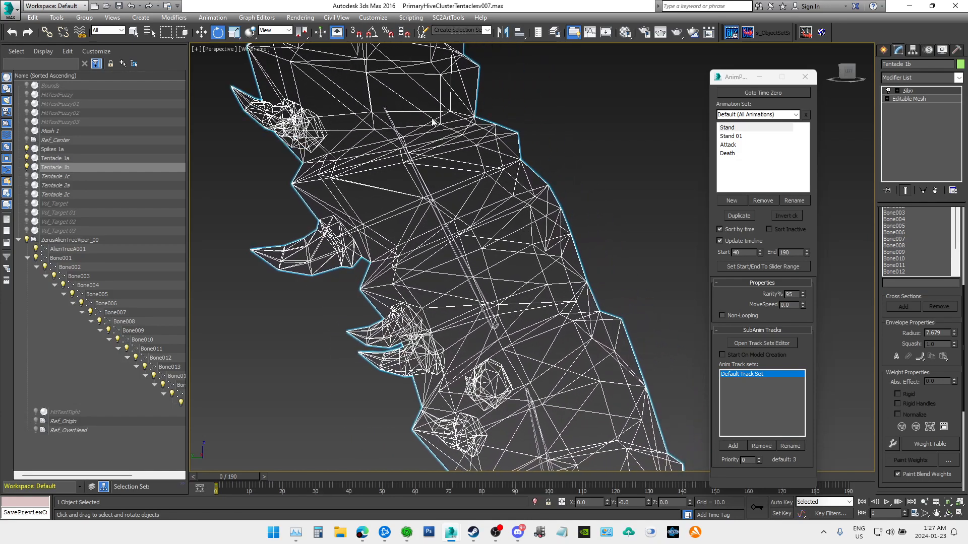
drag(245, 298, 292, 242)
drag(964, 300, 964, 229)
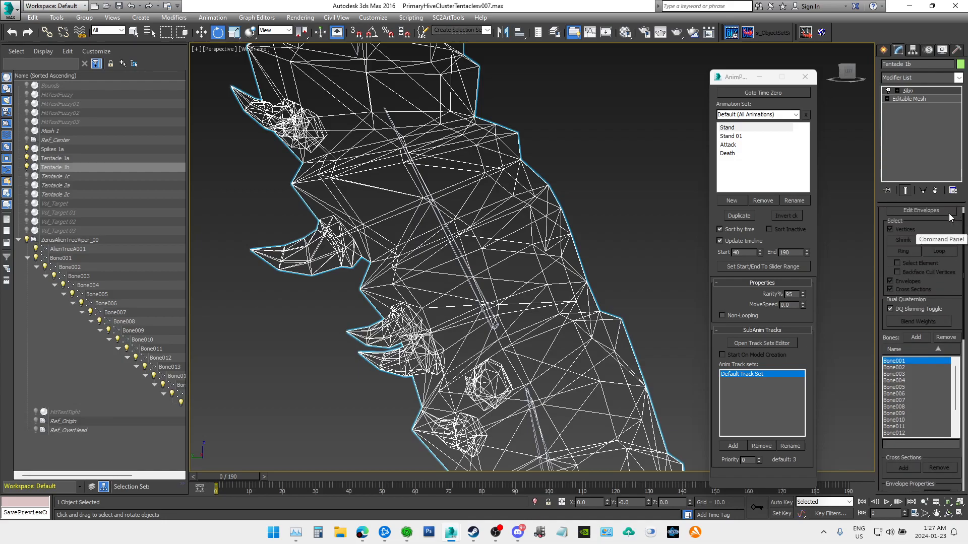
click(948, 213)
Step: Select the vertices of the single side spike and the adjoining body ring at the tentacle's mid-bend
drag(242, 290, 301, 244)
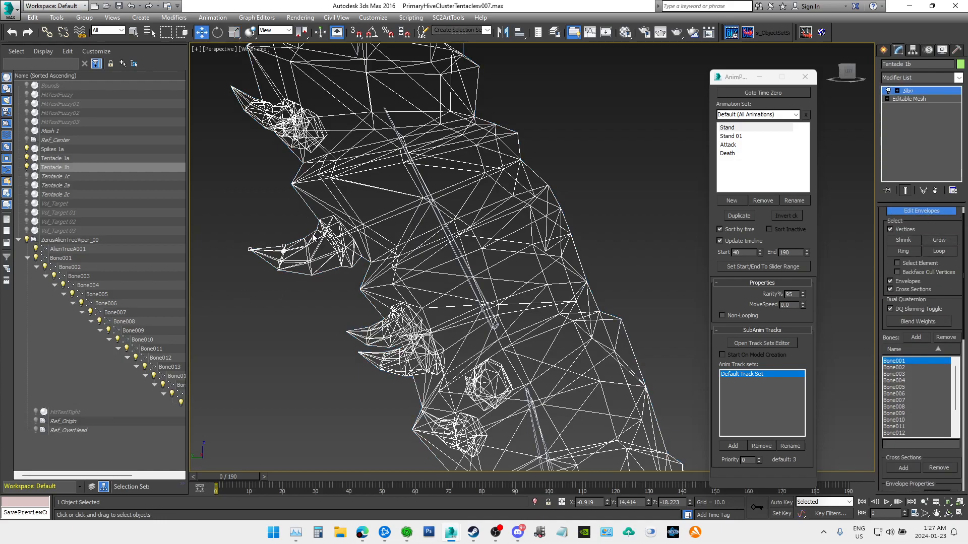
ctrl+drag(302, 278, 325, 237)
ctrl+drag(319, 275, 365, 212)
middle_drag(459, 195, 398, 207)
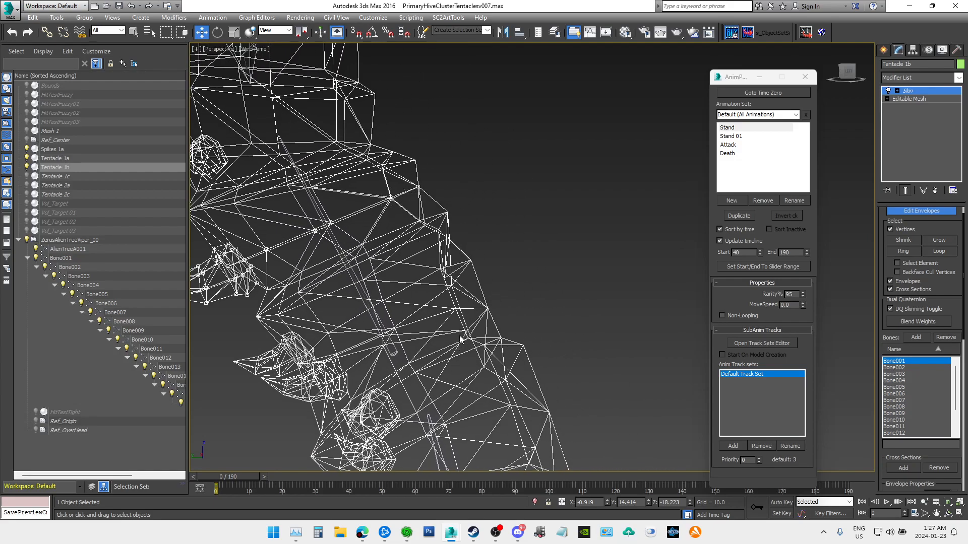
scroll(912, 383, down, 2)
Step: Check how Bone017 down to Bone014 influence the selected vertices, and make Bone013 the active bone
click(906, 433)
middle_drag(536, 182, 642, 177)
scroll(953, 328, down, 5)
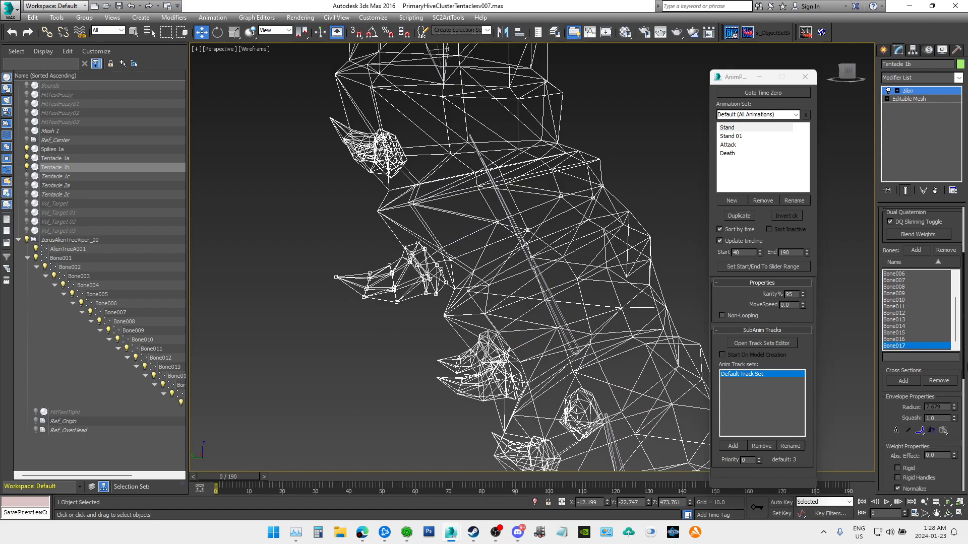
click(902, 315)
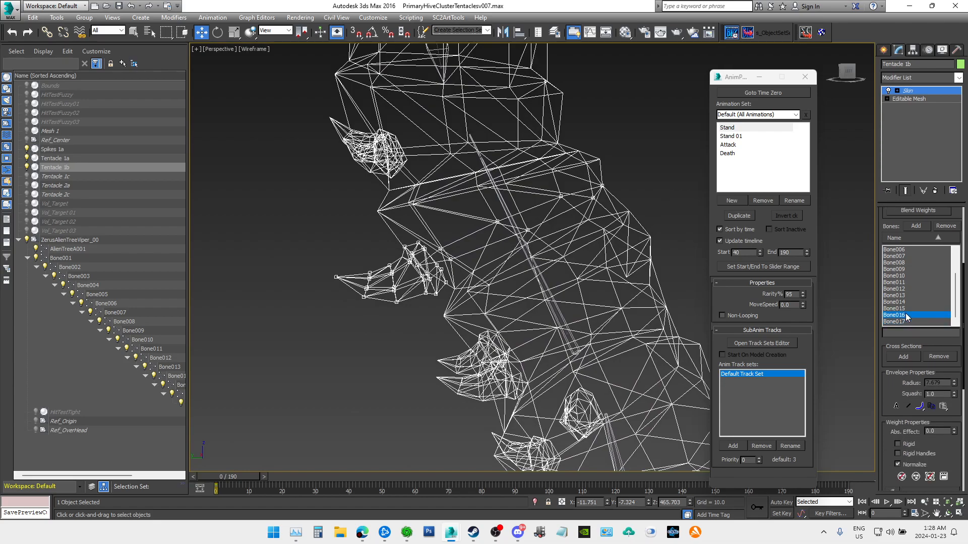
click(903, 309)
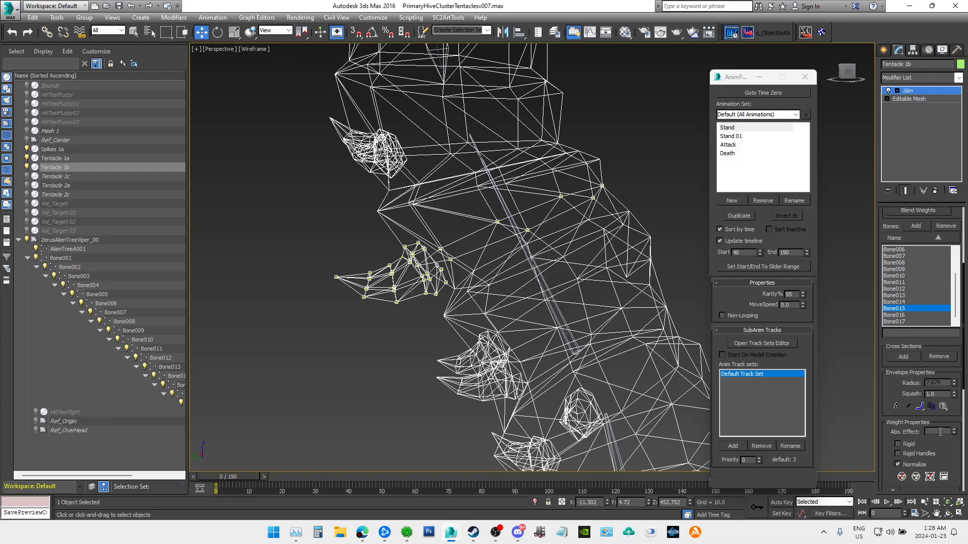
click(906, 303)
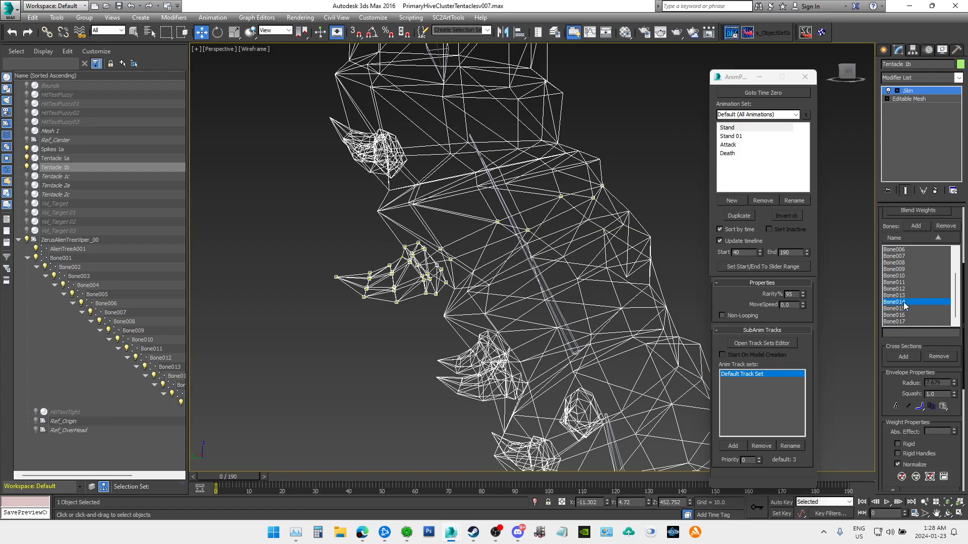
middle_drag(611, 115, 596, 189)
mouse_move(848, 72)
mouse_down()
mouse_move(857, 83)
mouse_move(850, 76)
mouse_up()
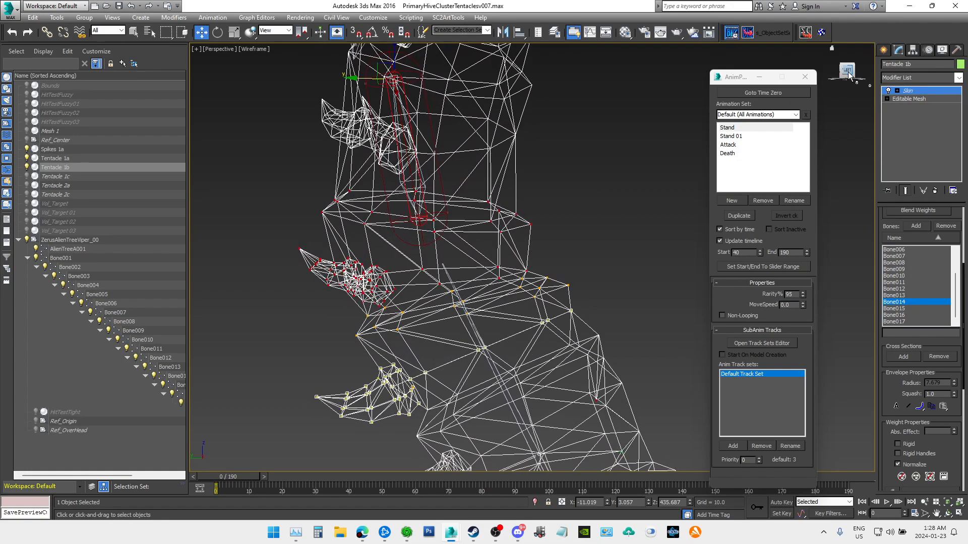
click(900, 296)
mouse_move(593, 254)
middle_down()
mouse_move(595, 186)
mouse_move(607, 242)
middle_up()
drag(853, 70, 853, 72)
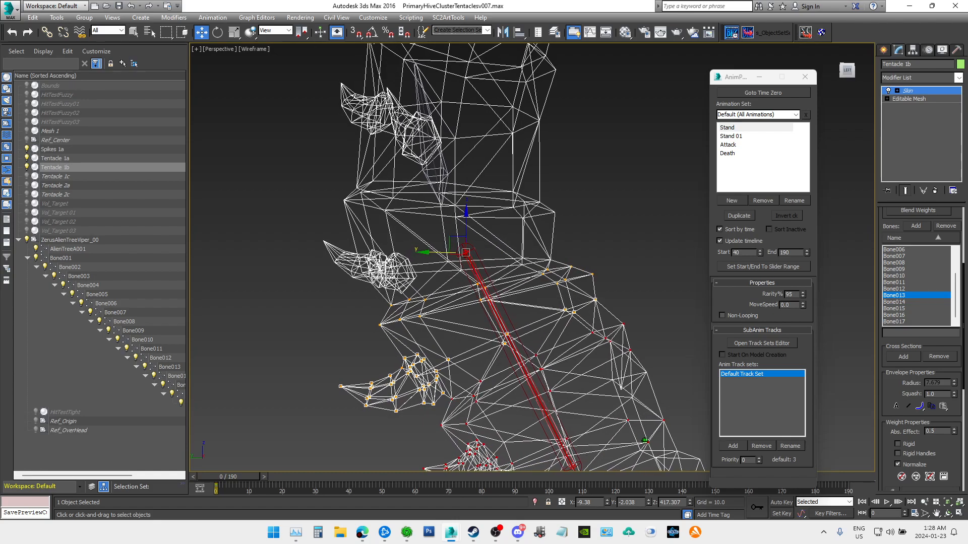
middle_drag(516, 310, 506, 281)
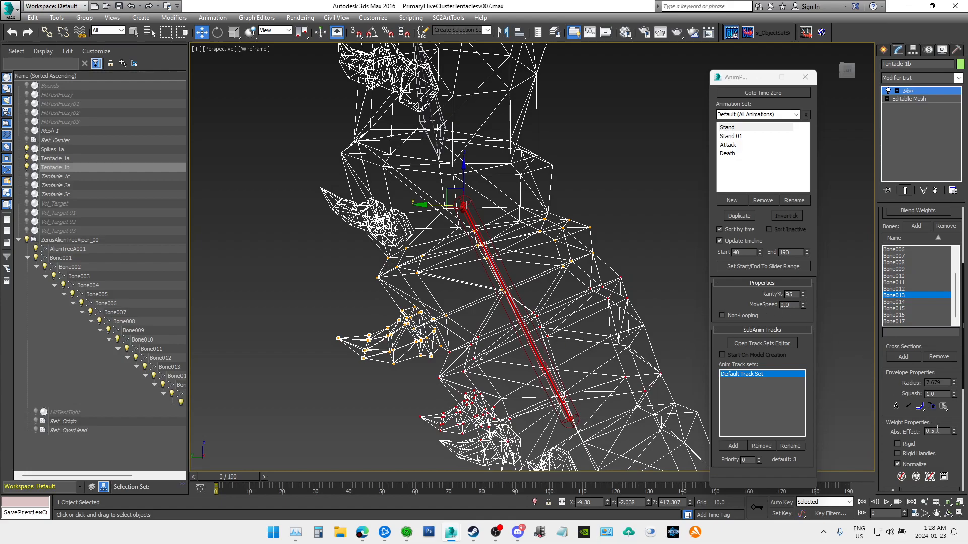
Step: Try an absolute effect of 1 for Bone013 on the selected spike and ring vertices, and undo it
text(1)
key(Return)
scroll(634, 185, up, 10)
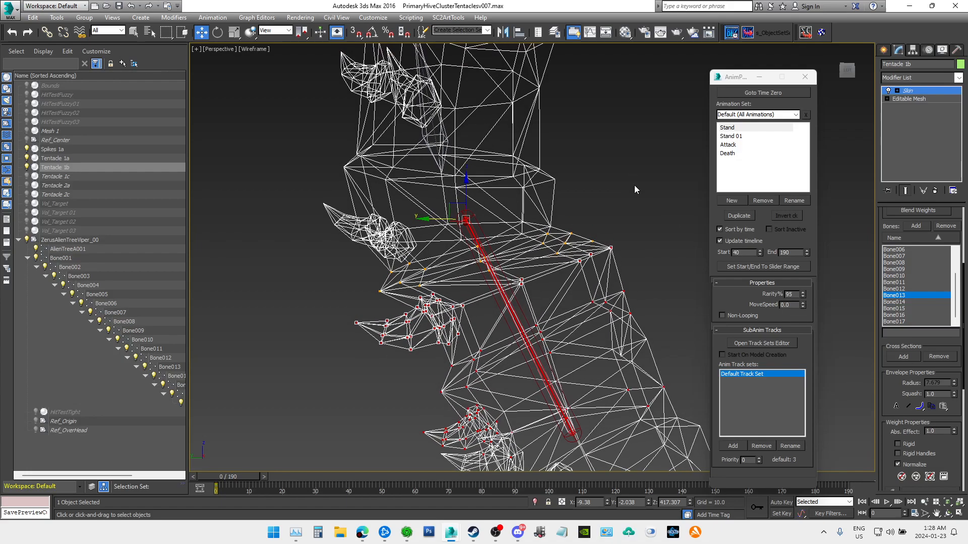
scroll(580, 214, down, 8)
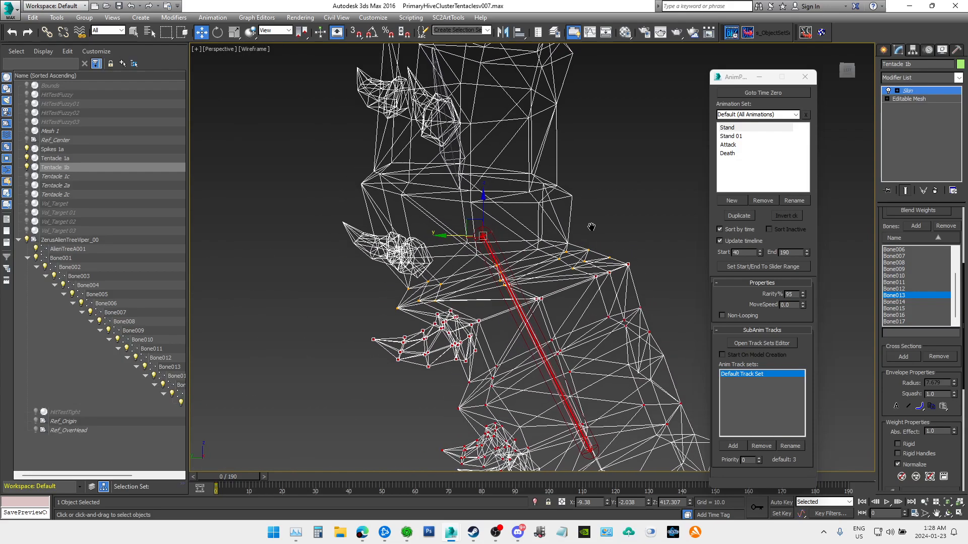
key(ctrl+z)
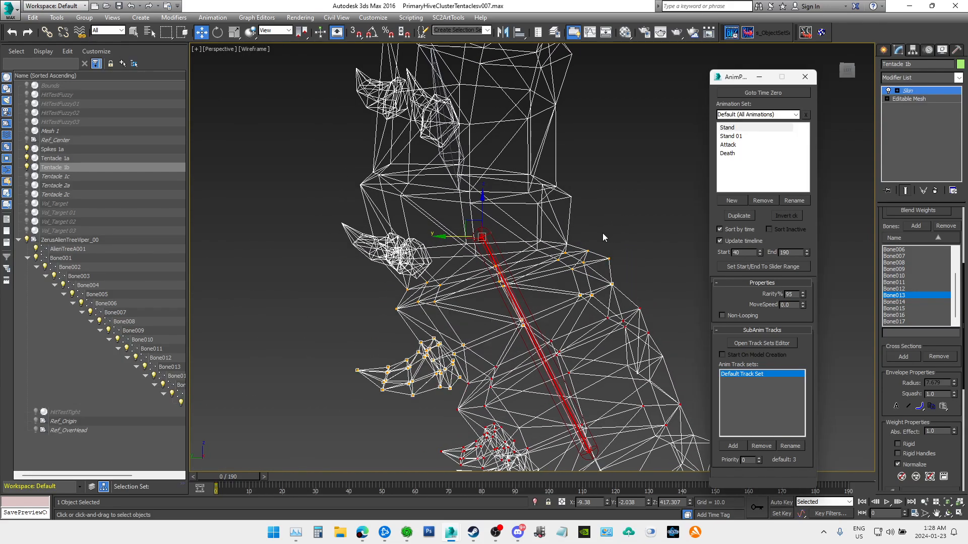
Step: Set the absolute effect of Bone013 on the selected spike and ring vertices to 1
click(942, 434)
middle_drag(667, 216, 669, 191)
drag(940, 433, 926, 433)
middle_drag(701, 250, 688, 268)
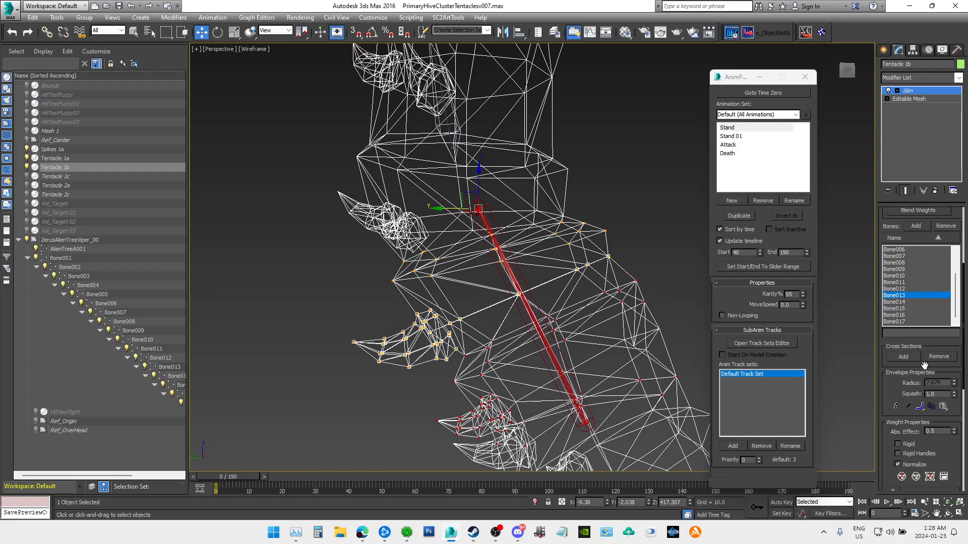
text(1)
alt+middle_drag(633, 194, 622, 199)
mouse_move(599, 230)
middle_down()
mouse_move(571, 240)
mouse_move(616, 226)
middle_up()
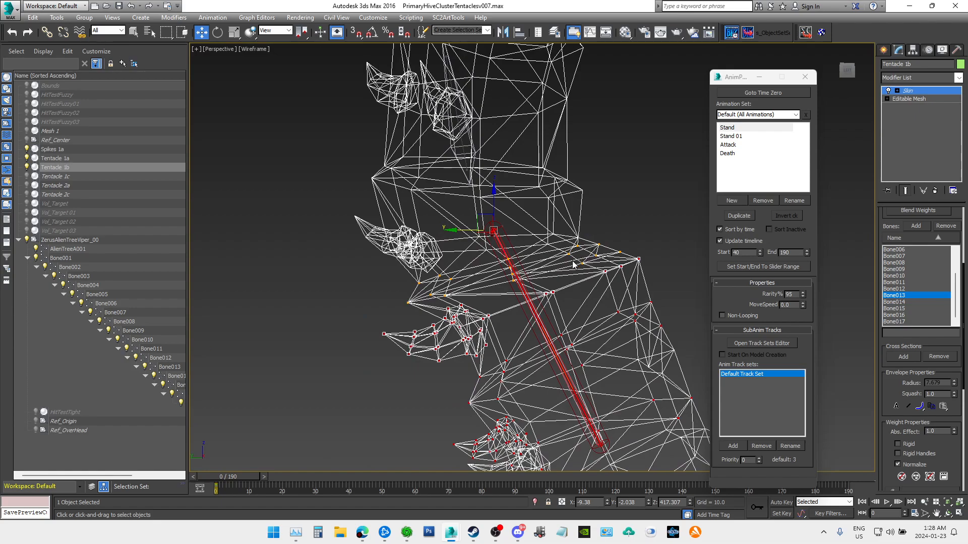
Step: Make Bone014 the active bone and select the ring of vertices just above the reweighted spike
click(904, 303)
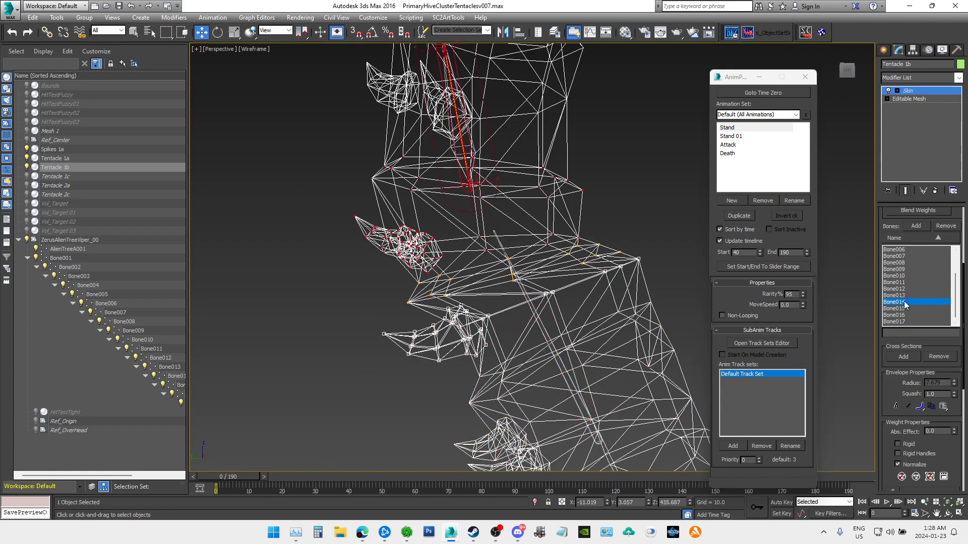
drag(404, 306, 432, 280)
drag(500, 296, 608, 247)
scroll(636, 239, up, 10)
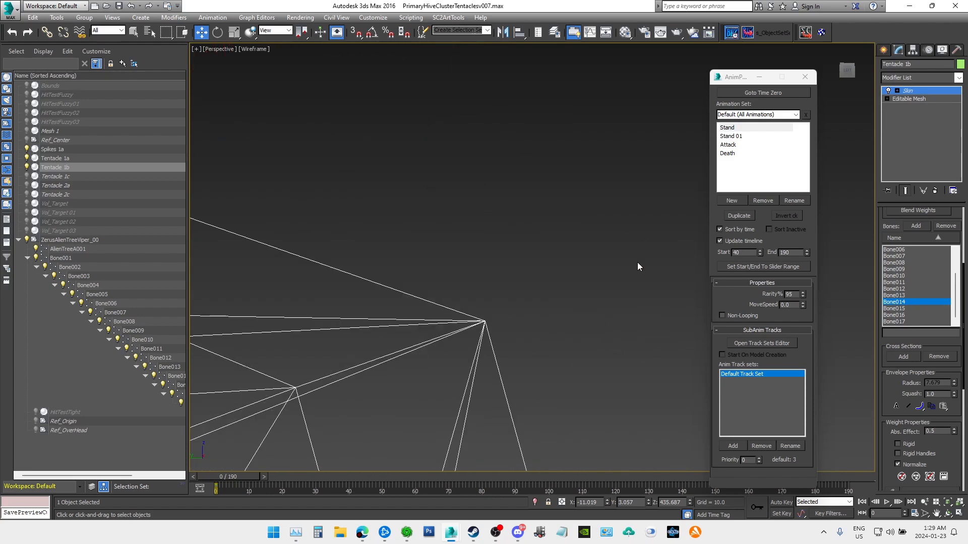
scroll(581, 269, down, 10)
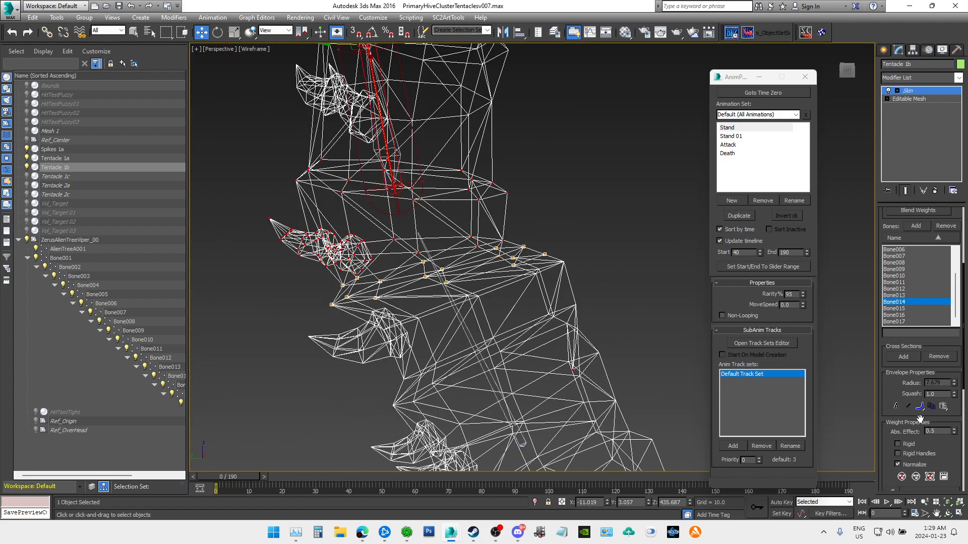
Step: Try absolute effects of 0.25, 1 and 0.33 for Bone014 on the selected ring vertices
drag(942, 431, 919, 431)
text(0.25)
middle_drag(555, 195, 587, 215)
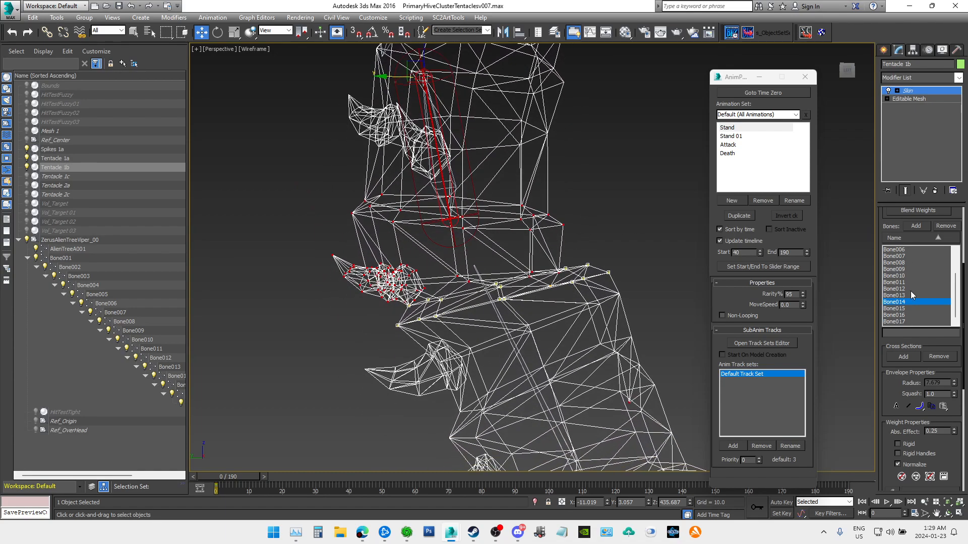
drag(942, 431, 920, 432)
text(1)
key(Return)
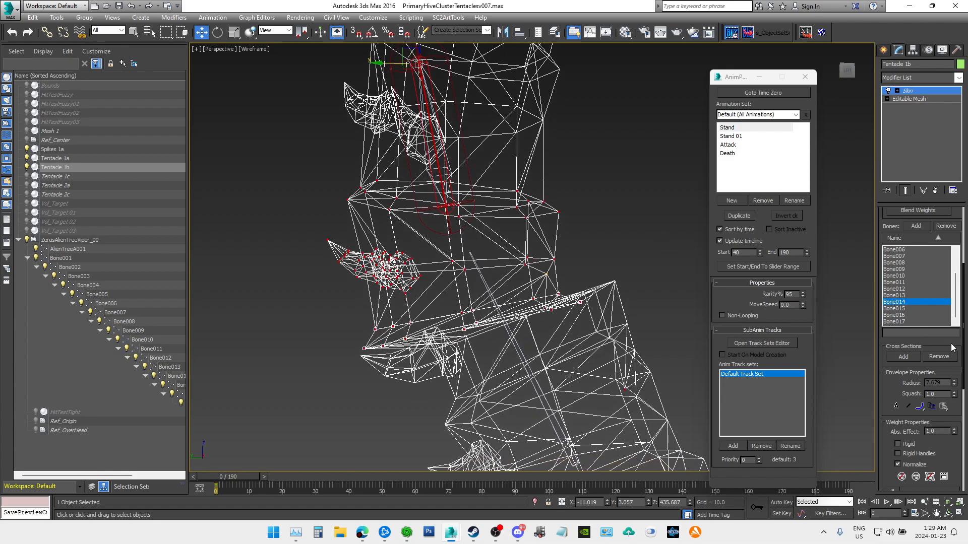
drag(939, 432, 914, 432)
text(.33)
key(Return)
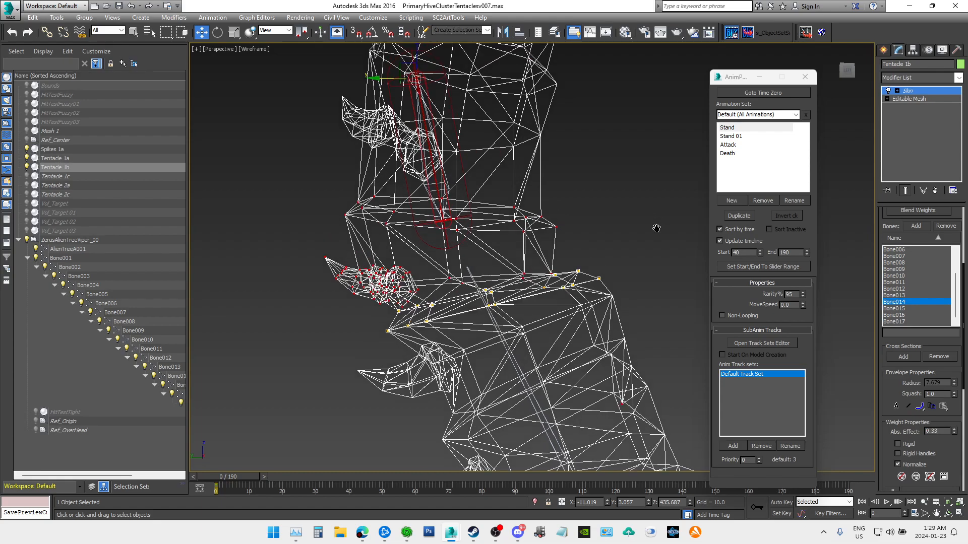
middle_drag(656, 228, 656, 235)
Step: Set the absolute effect of Bone013 on the selected ring vertices to 0.5
click(906, 296)
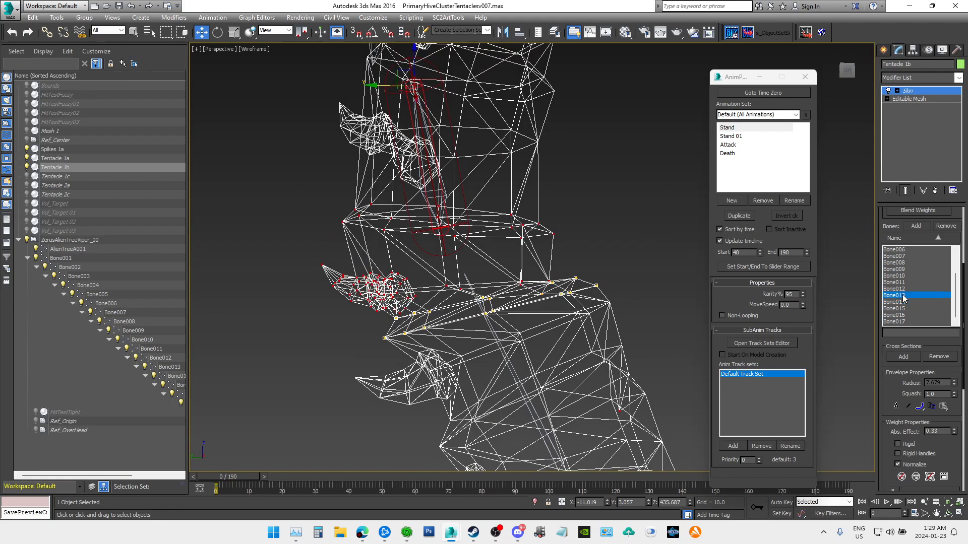
text(0)
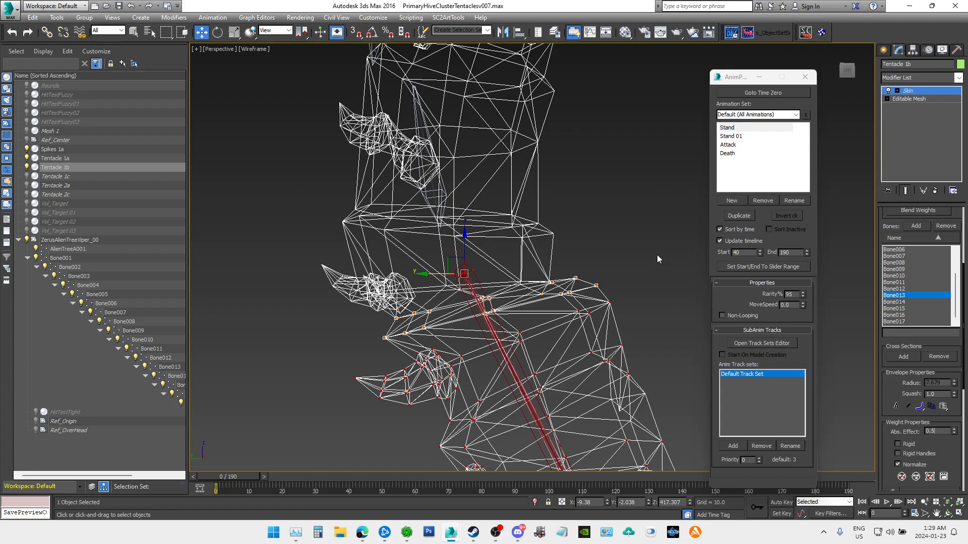
middle_drag(657, 255, 651, 236)
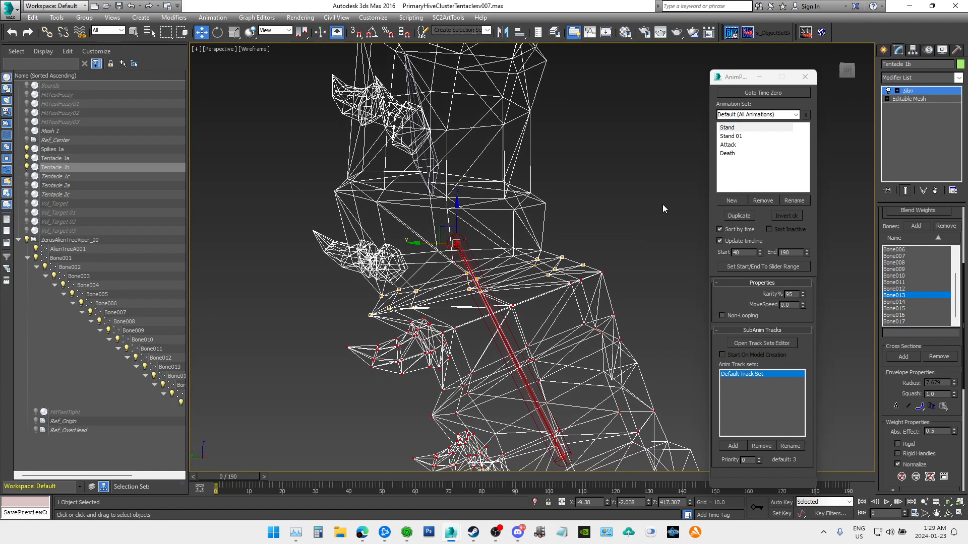
scroll(600, 194, down, 5)
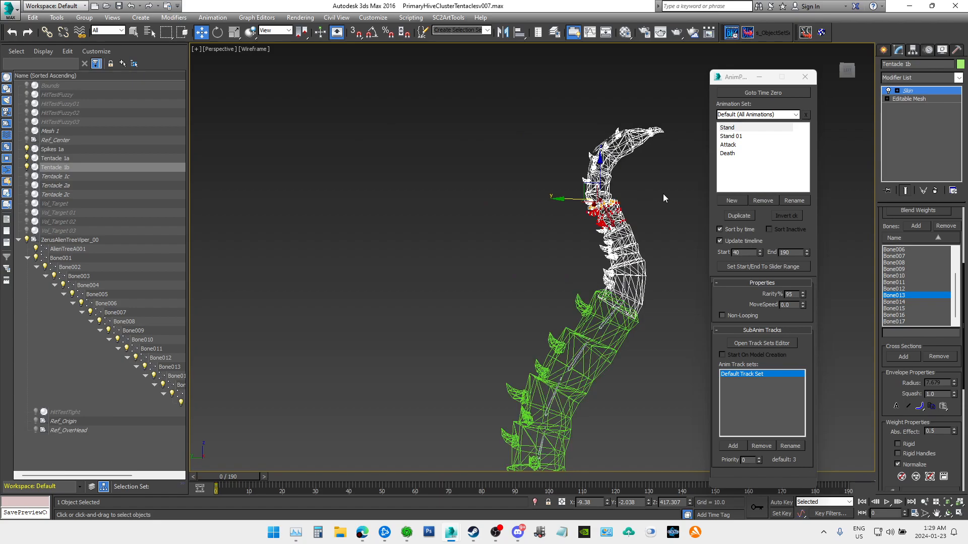
Step: Make Bone017 the active bone and select all vertices at the outer end of the tentacle's tip
scroll(650, 181, up, 3)
scroll(598, 193, up, 3)
middle_drag(610, 182, 479, 362)
scroll(555, 304, down, 3)
middle_drag(555, 306, 618, 285)
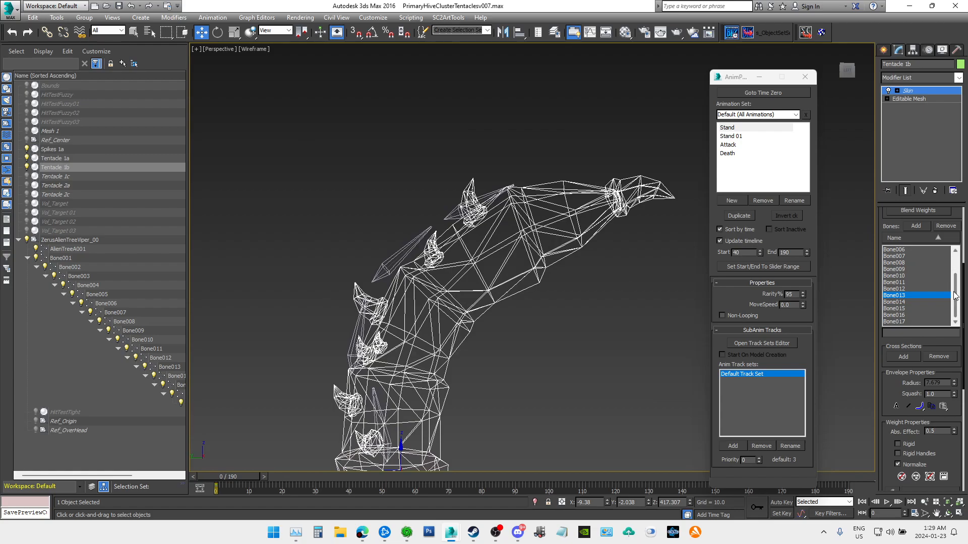
click(891, 321)
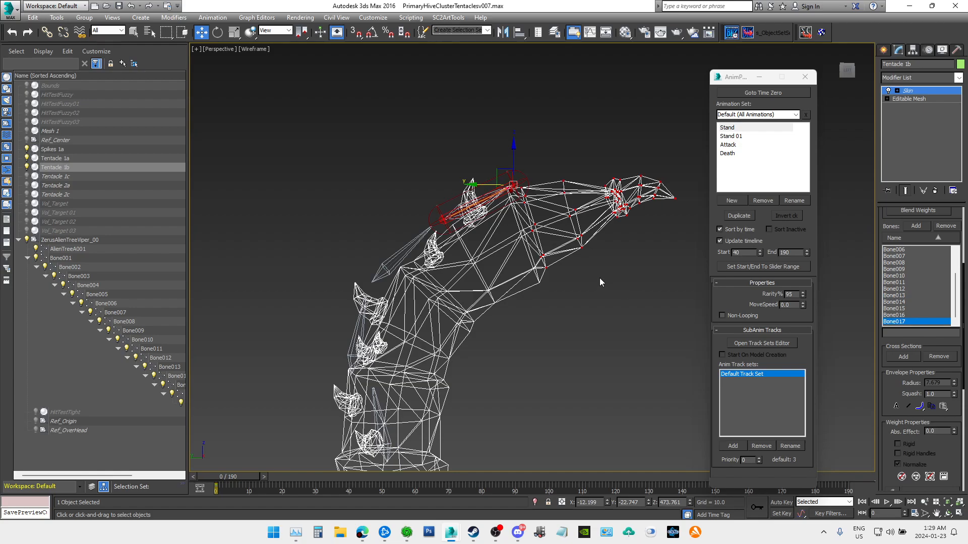
drag(680, 134, 505, 283)
drag(501, 326, 501, 326)
scroll(509, 253, up, 3)
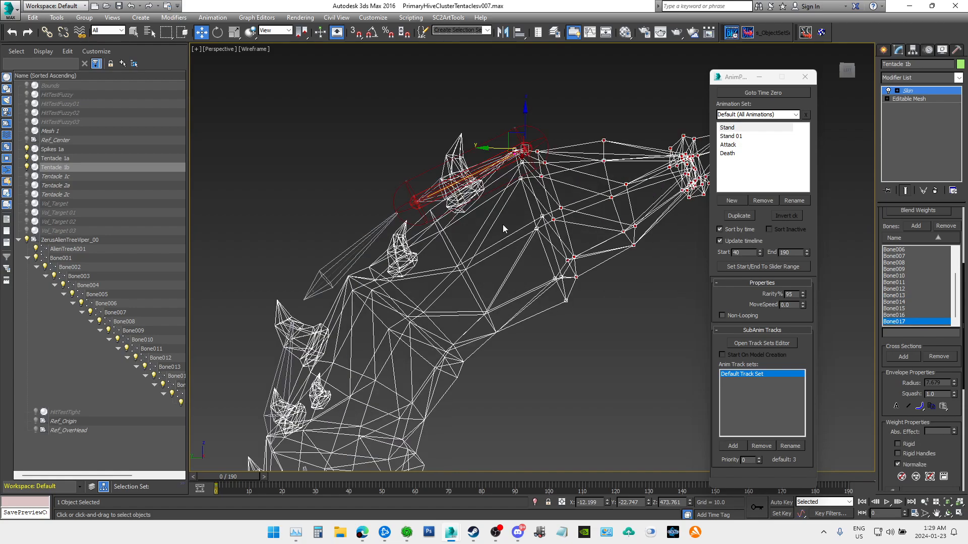
Step: Add the two spikes and the body vertices behind the tip to the selection and apply Bone017's absolute effect to them
ctrl+drag(440, 240, 500, 100)
scroll(353, 250, up, 3)
middle_drag(414, 315, 471, 231)
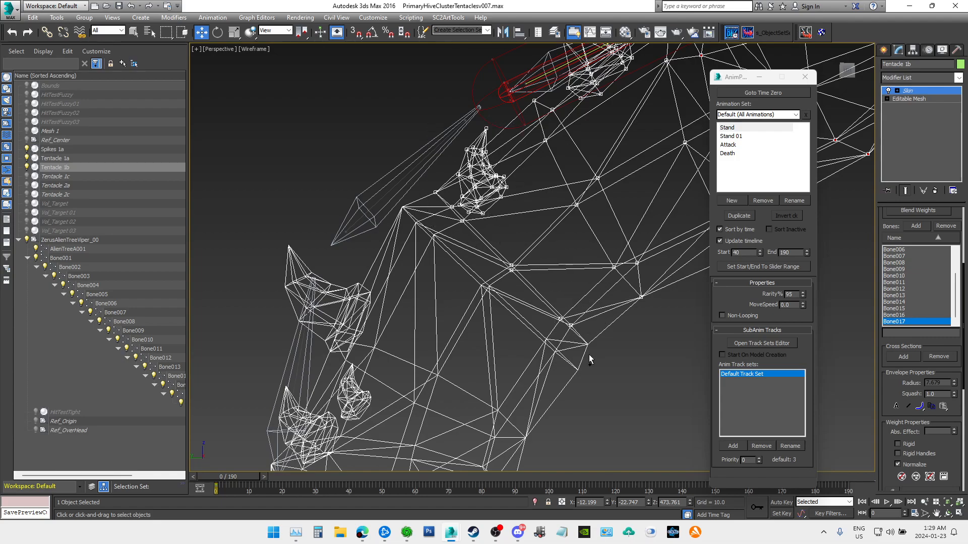
middle_drag(597, 245, 532, 271)
scroll(586, 266, down, 2)
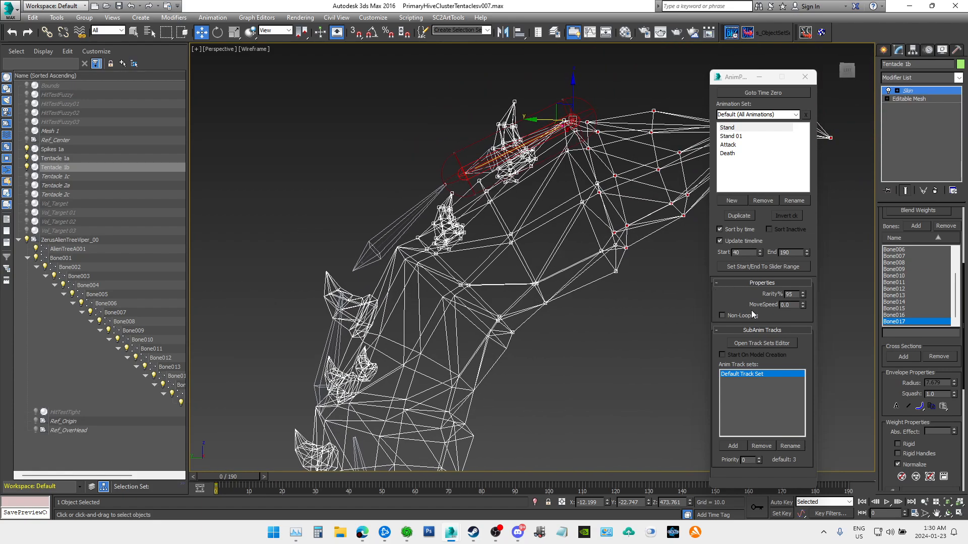
key(Return)
mouse_move(633, 329)
middle_down()
mouse_move(618, 341)
mouse_move(639, 341)
middle_up()
Step: Make Bone016 the active bone and select the body vertices of the section just below the reweighted tip
click(895, 315)
scroll(492, 249, up, 2)
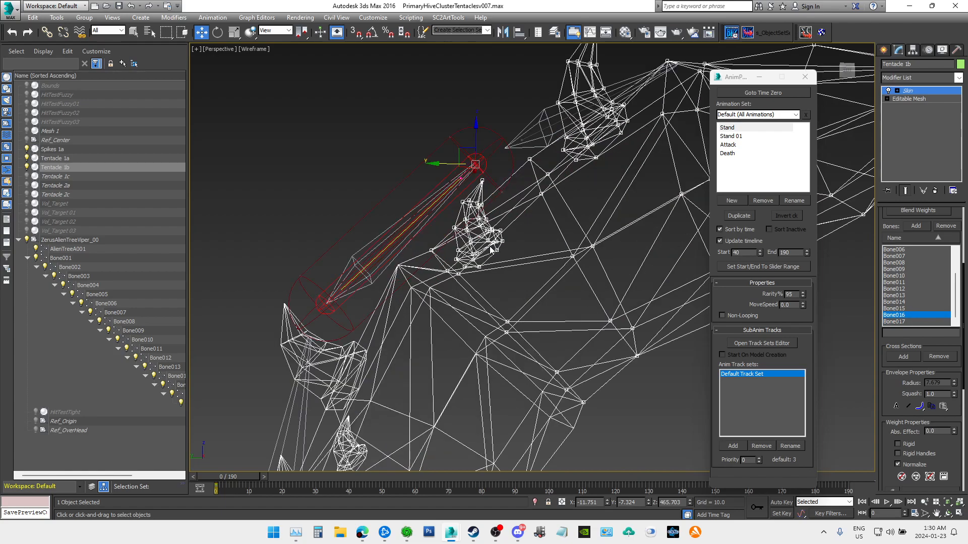
middle_drag(507, 258, 555, 240)
drag(440, 292, 488, 238)
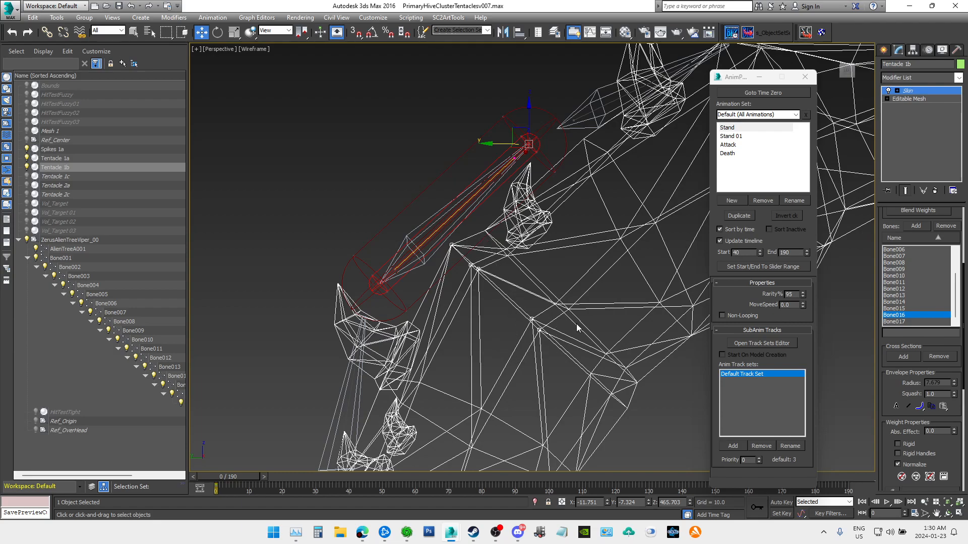
middle_drag(577, 328, 526, 247)
middle_drag(575, 347, 605, 301)
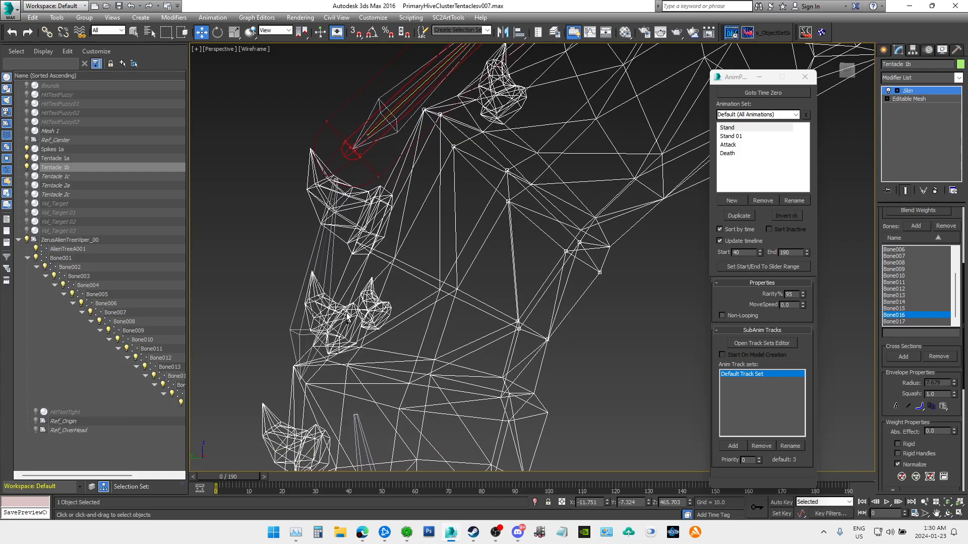
Step: Add the spikes on the outer edge and the section's remaining body vertices down to the joint ring to the selection
drag(384, 225, 405, 261)
middle_drag(453, 302, 502, 222)
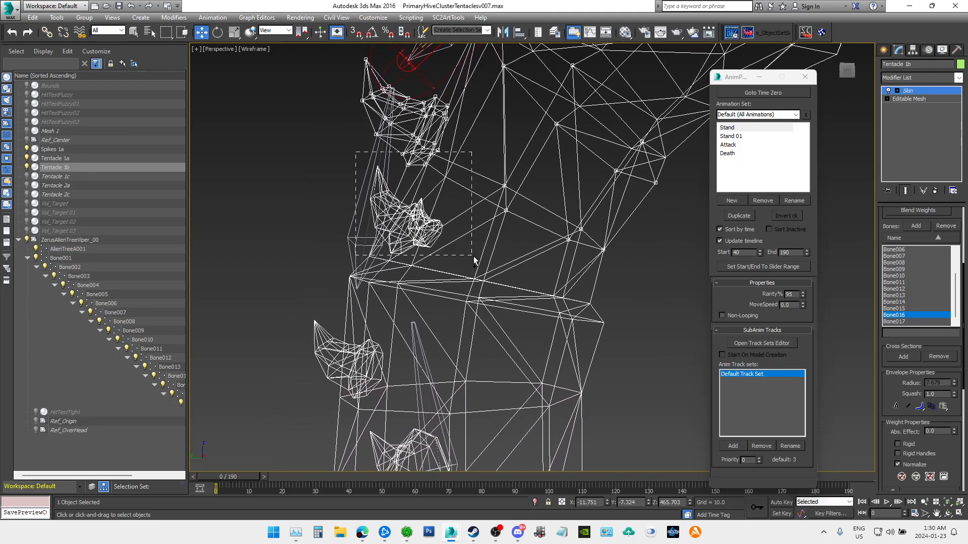
drag(473, 255, 473, 250)
drag(383, 254, 418, 263)
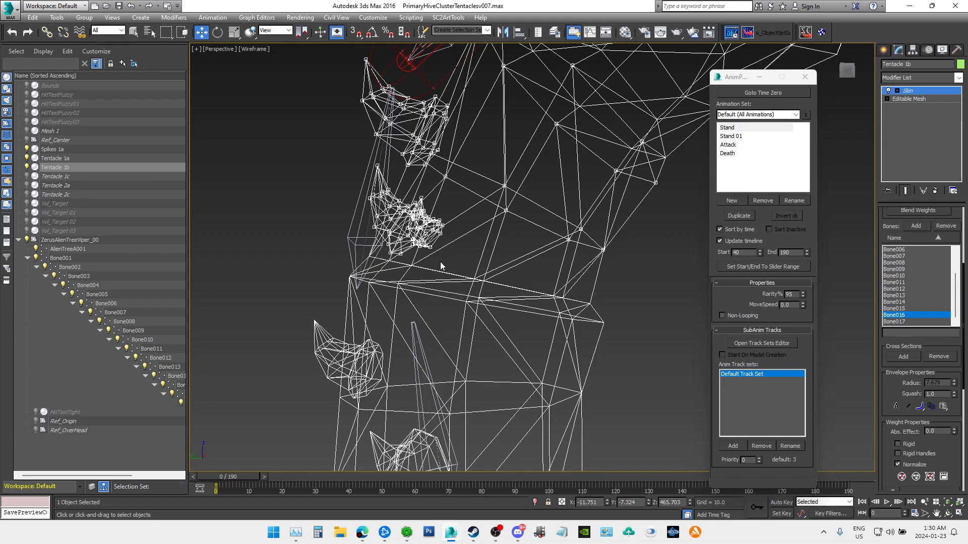
drag(464, 289, 507, 269)
middle_drag(597, 288, 552, 187)
scroll(558, 197, down, 2)
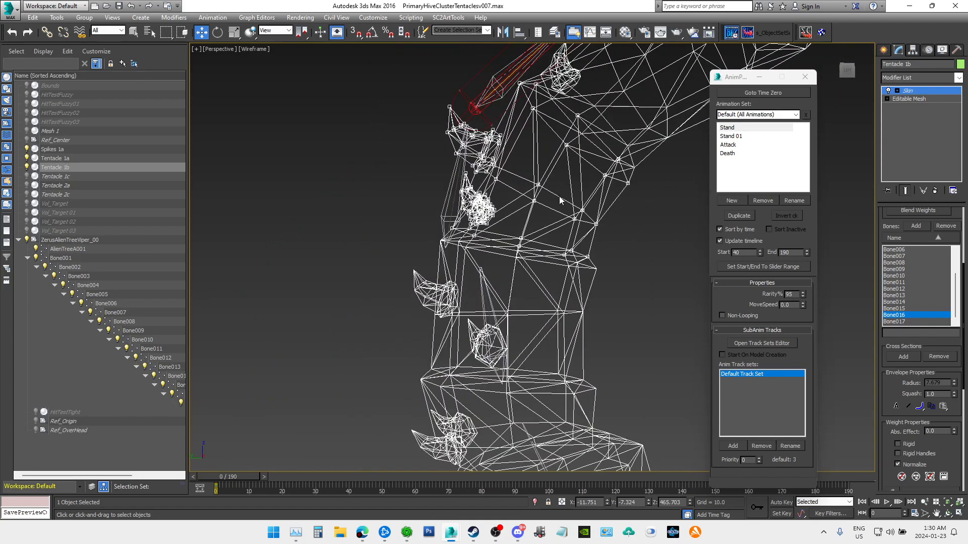
Step: Set the absolute effect of Bone016 on the selected section and spike vertices to 1.0
click(894, 309)
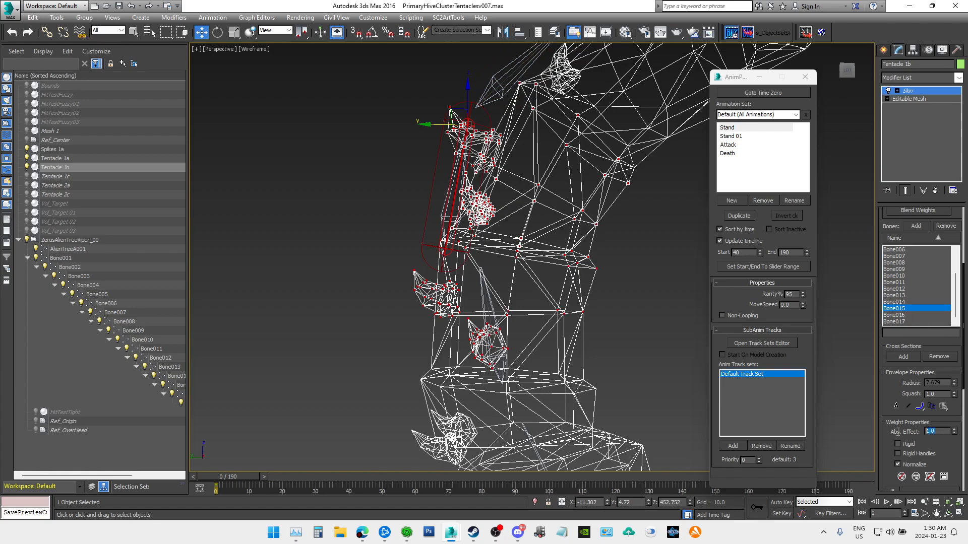
middle_drag(678, 233, 670, 253)
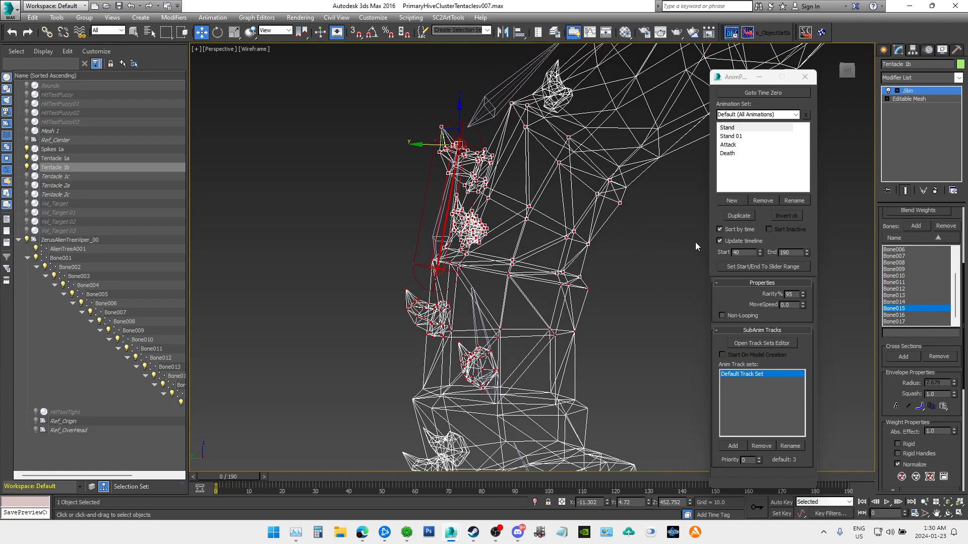
click(902, 302)
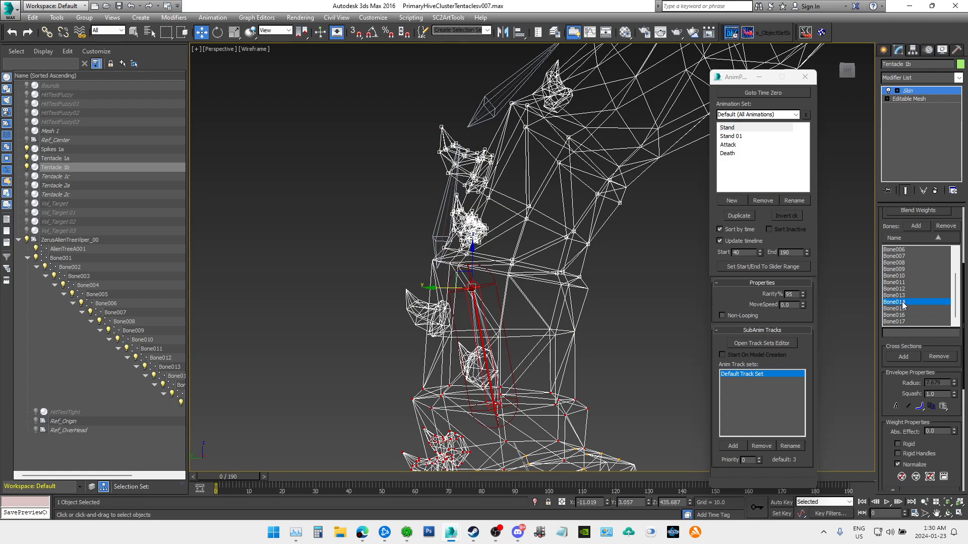
click(903, 308)
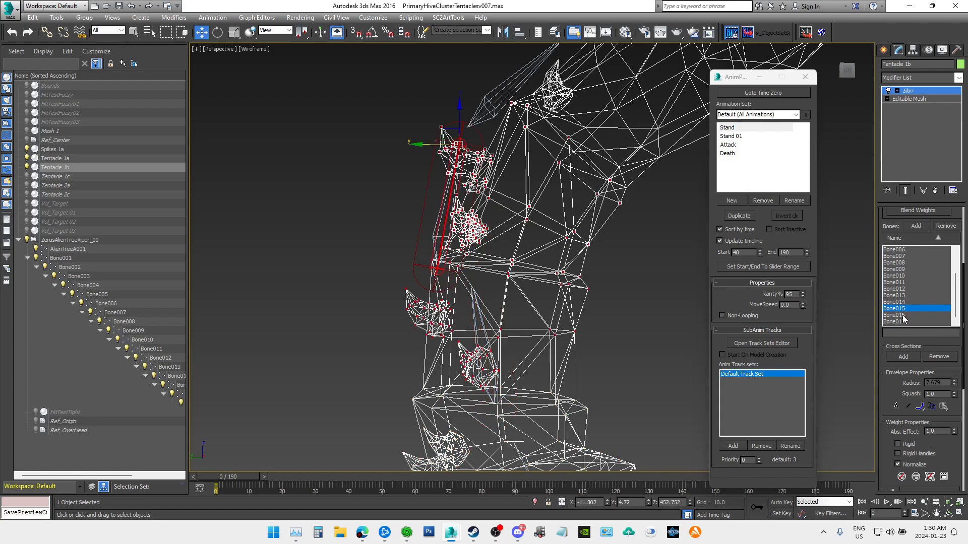
click(902, 315)
scroll(599, 281, up, 3)
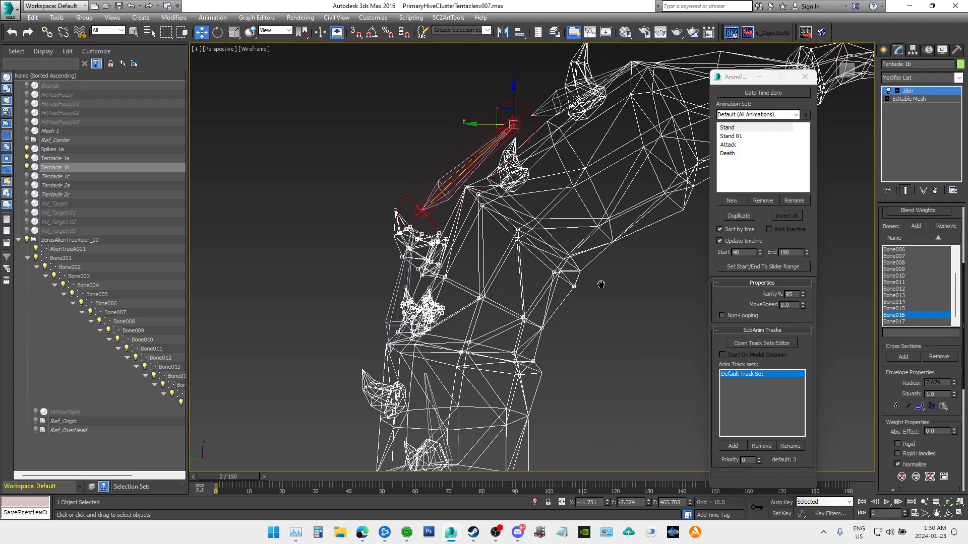
middle_drag(595, 284, 630, 219)
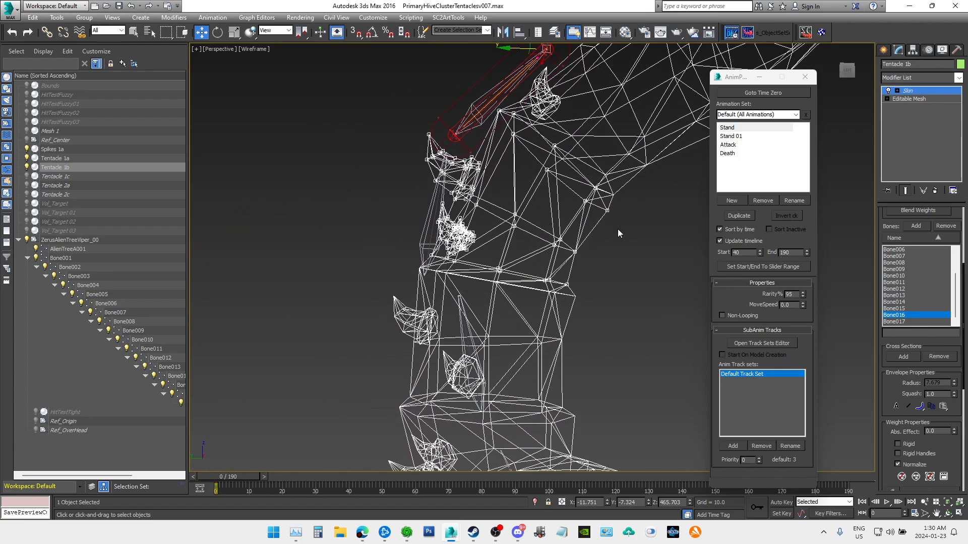
scroll(547, 277, up, 2)
drag(941, 431, 888, 432)
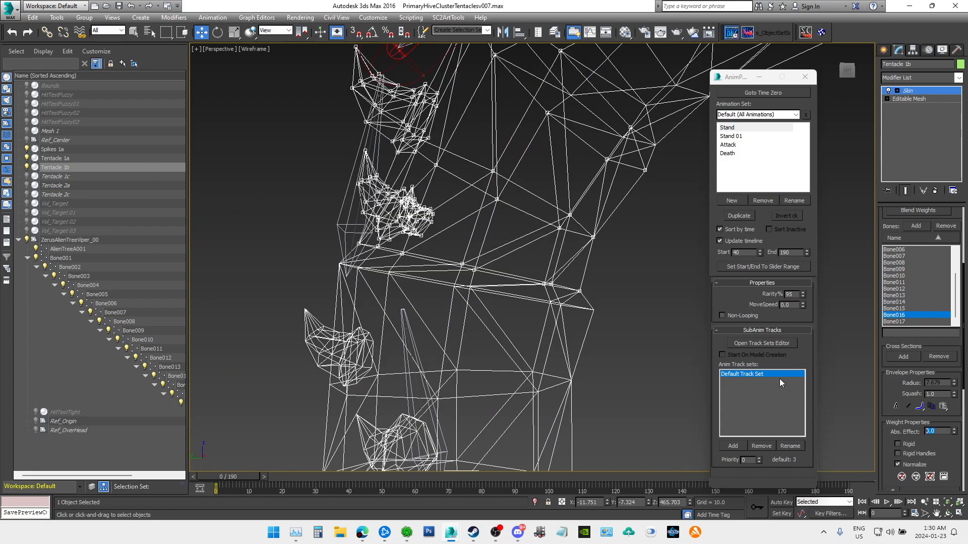
middle_drag(690, 289, 681, 307)
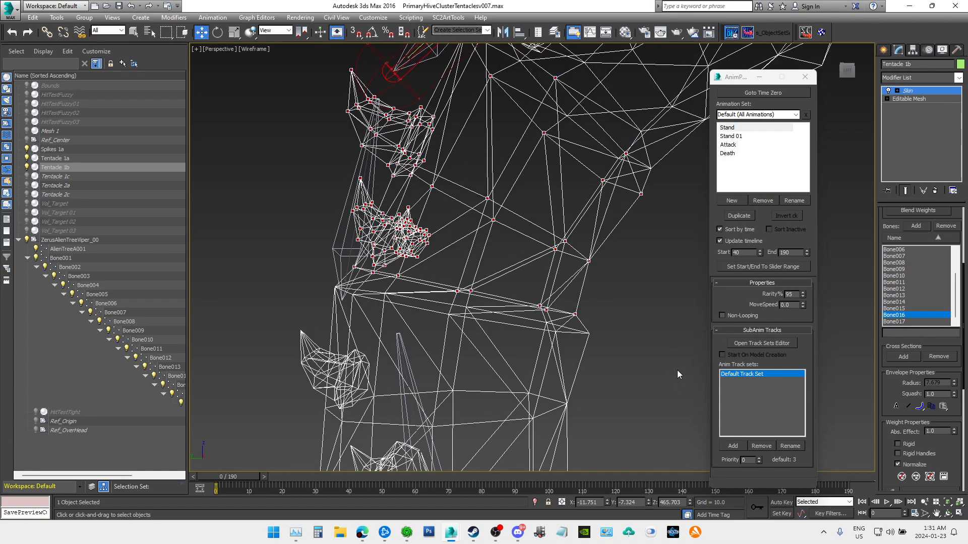
Step: Examine Bone015's influence on the tentacle section and spikes below the reweighted Bone016 vertices
middle_drag(679, 370, 676, 309)
scroll(706, 289, down, 2)
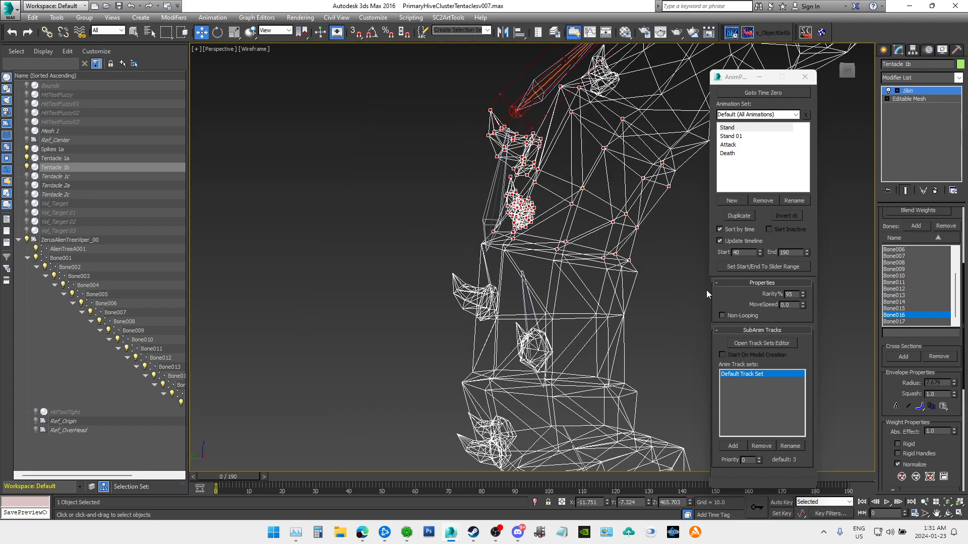
click(897, 309)
middle_drag(704, 270, 609, 278)
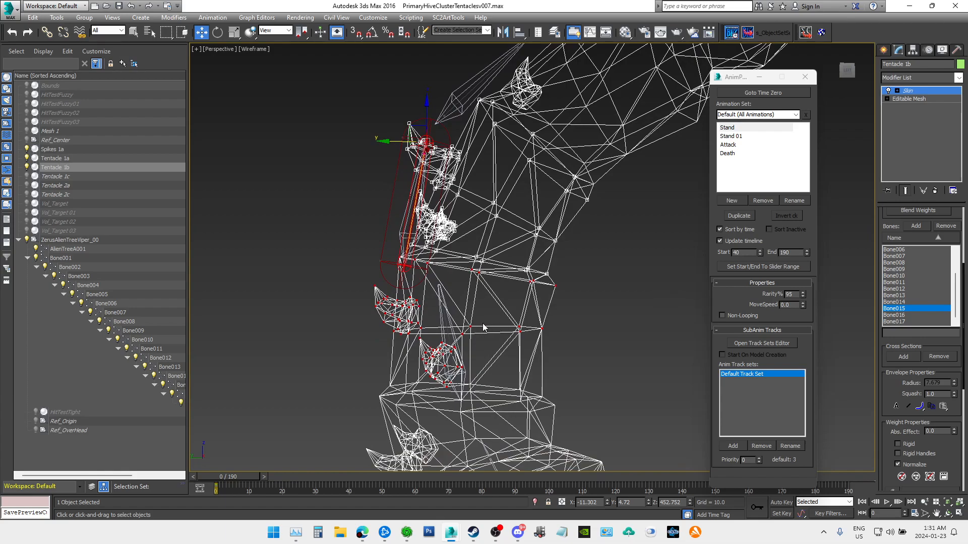
scroll(504, 338, up, 3)
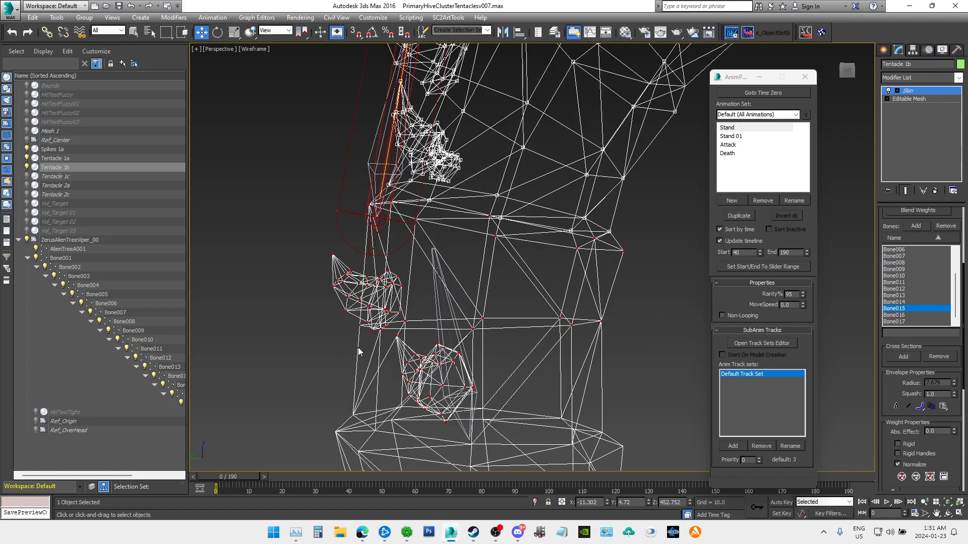
scroll(522, 358, up, 3)
middle_drag(542, 269, 569, 328)
scroll(543, 353, down, 6)
scroll(568, 328, up, 4)
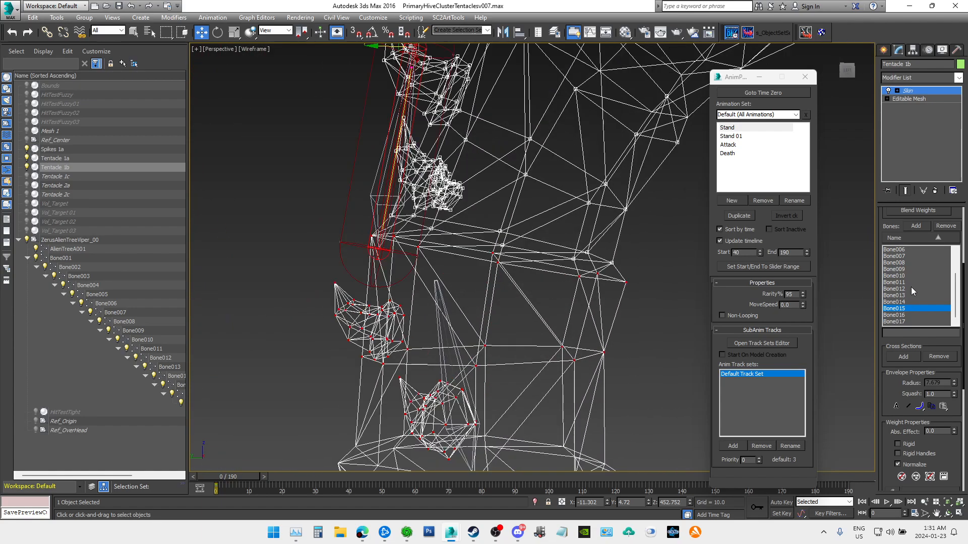
Step: Make Bone014 the active bone and select the ring vertices at the joint just below the Bone016 section
click(901, 302)
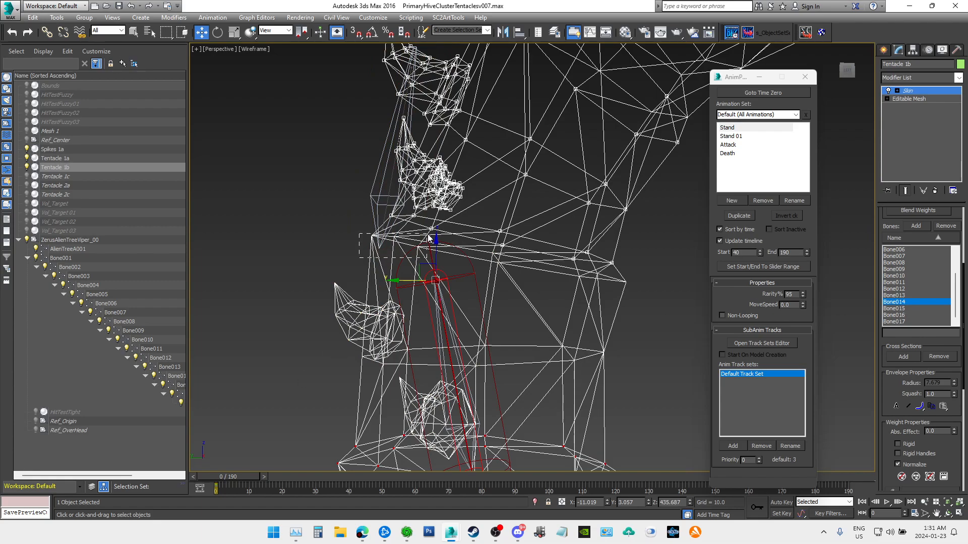
drag(428, 236, 429, 235)
middle_drag(528, 274, 551, 302)
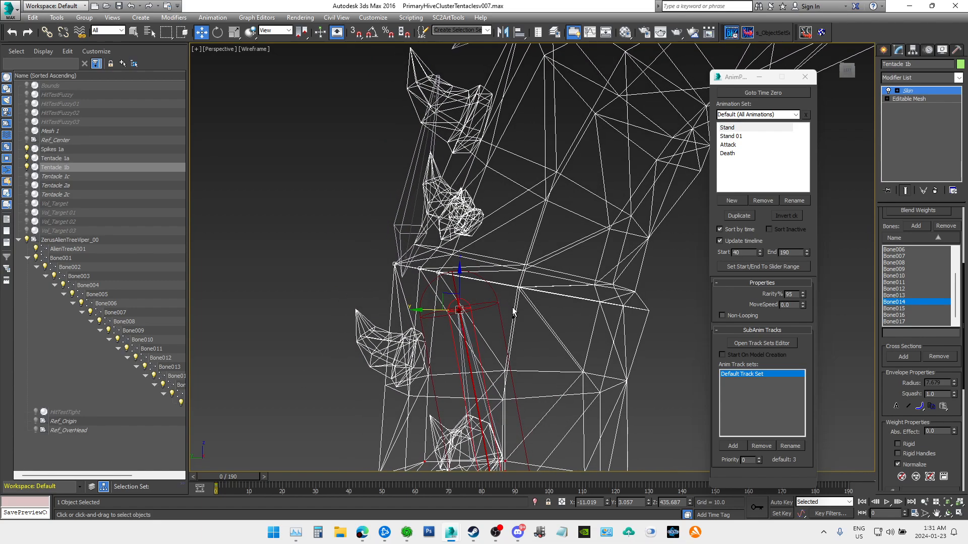
drag(584, 325, 664, 309)
middle_drag(574, 356, 549, 300)
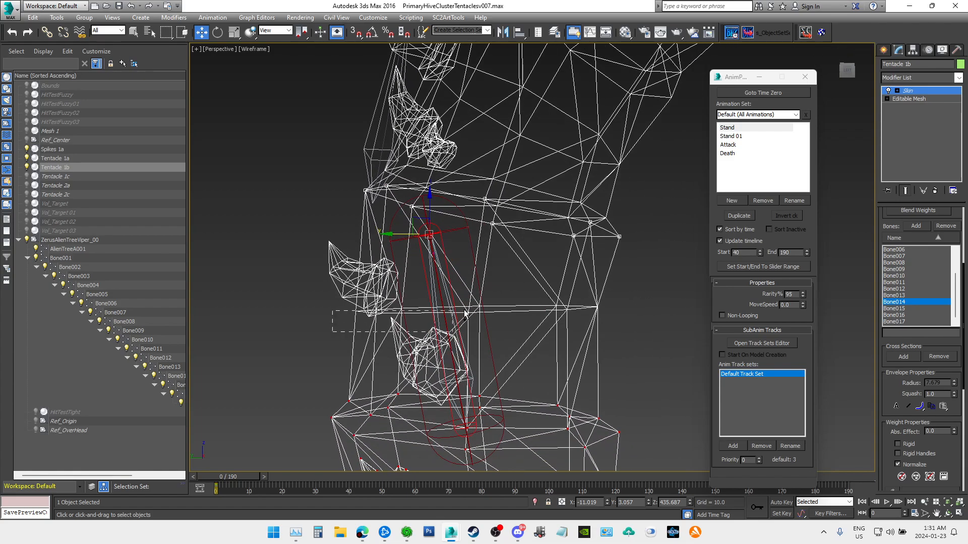
Step: Add the section's two spikes, body vertices and lower ring to the selection and apply Bone014's absolute effect to them
ctrl+drag(310, 322, 405, 236)
middle_drag(485, 314, 506, 255)
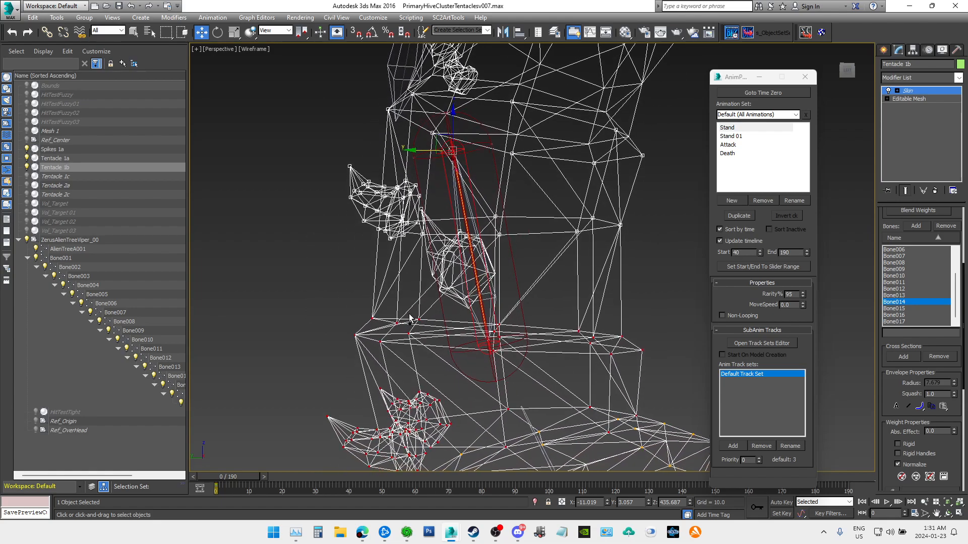
middle_drag(429, 311, 421, 282)
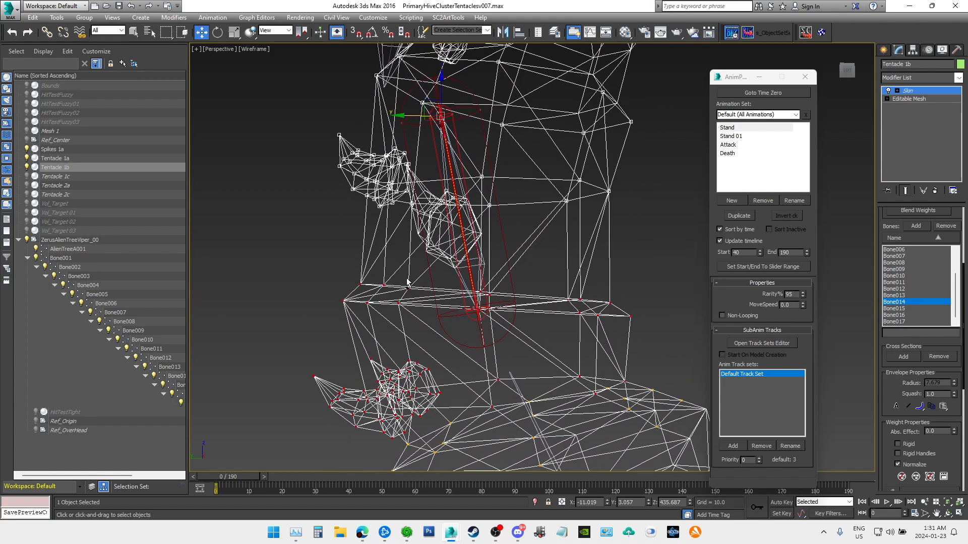
middle_drag(549, 352, 552, 261)
drag(589, 186, 649, 175)
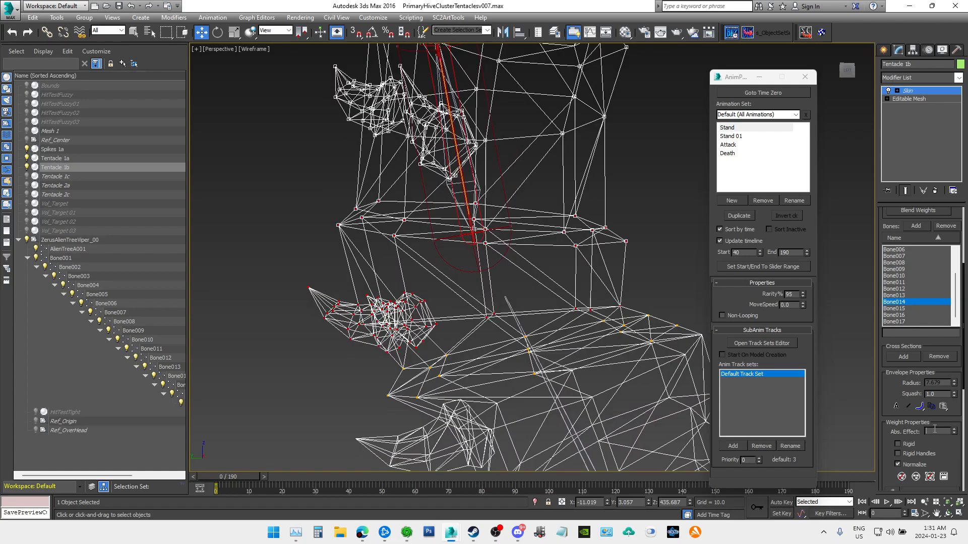
key(Return)
Step: Make Bone013 the active bone and select the ring at its upper end together with the spike cluster beside it
middle_drag(680, 234, 597, 264)
scroll(642, 303, down, 3)
scroll(584, 295, up, 5)
middle_drag(601, 310, 594, 197)
scroll(624, 203, down, 3)
click(896, 296)
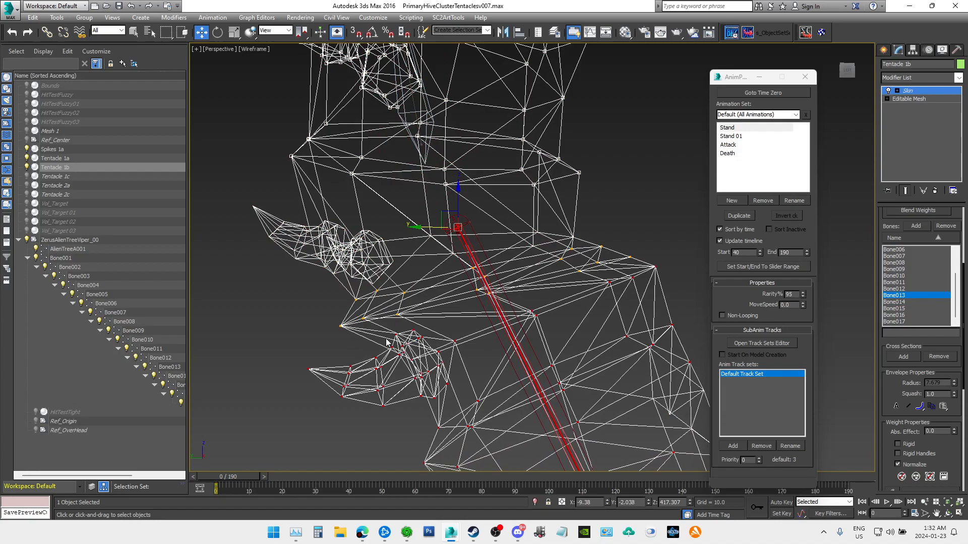
drag(334, 332, 373, 272)
drag(357, 323, 432, 280)
drag(238, 300, 394, 206)
drag(464, 315, 602, 246)
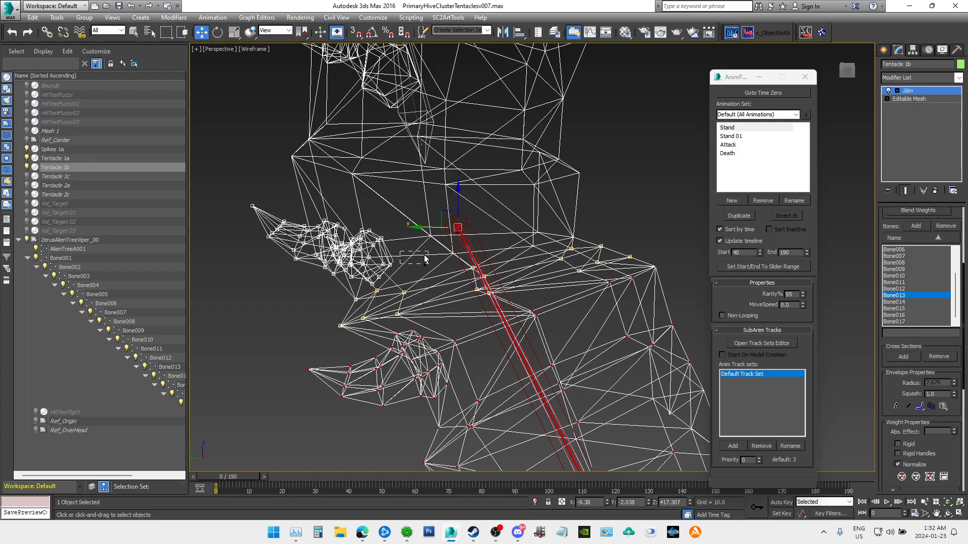
Step: Add the body vertices above the ring to the selection and set Bone013's absolute effect to 1.0
drag(493, 256, 578, 217)
middle_drag(656, 206, 634, 307)
scroll(634, 307, down, 2)
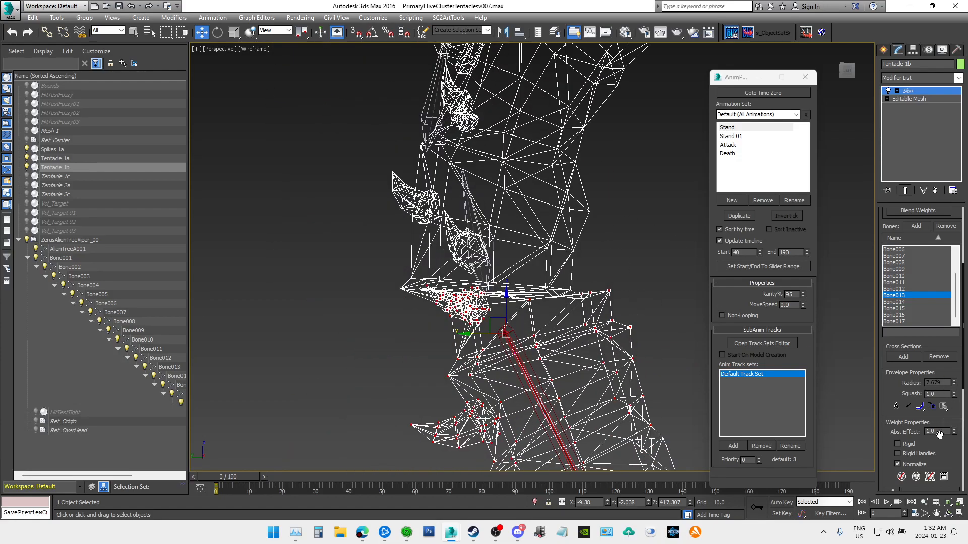
Step: Try an absolute effect of 0.5 for Bone014 on the selected ring and spike vertices
click(897, 288)
click(901, 295)
click(901, 302)
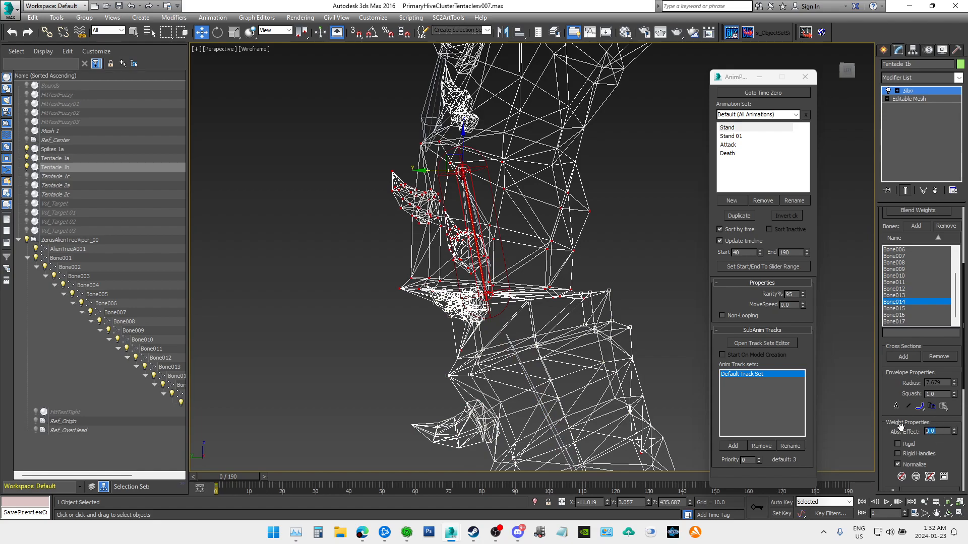
middle_drag(633, 279, 618, 218)
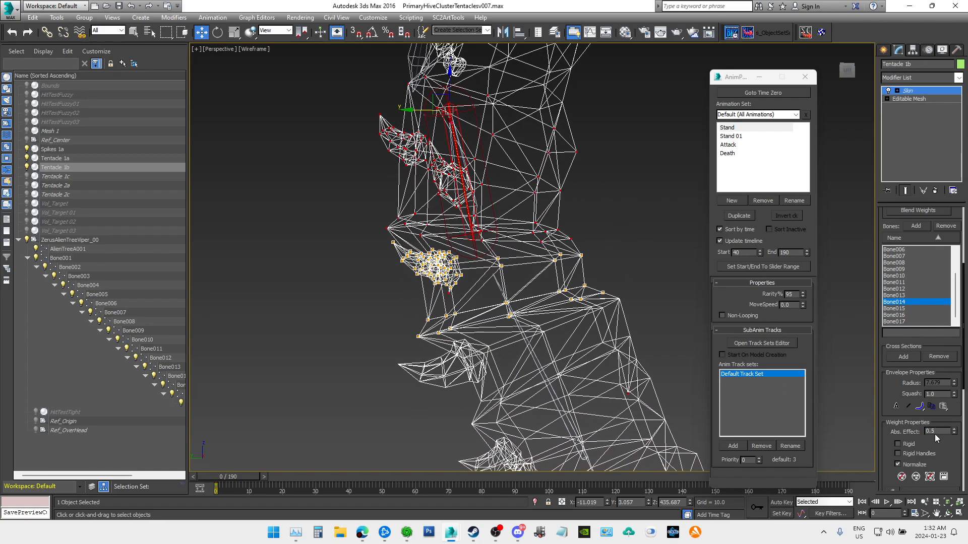
Step: Make Bone013 active again and restore its absolute effect on the selected vertices to 1.0
click(905, 308)
click(903, 302)
click(902, 295)
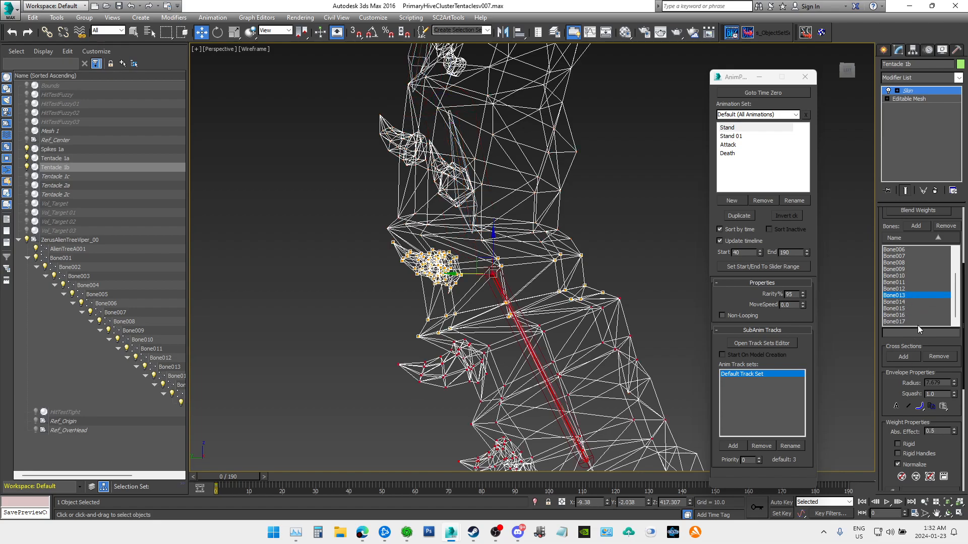
double_click(938, 428)
middle_drag(650, 221, 565, 262)
scroll(646, 261, down, 2)
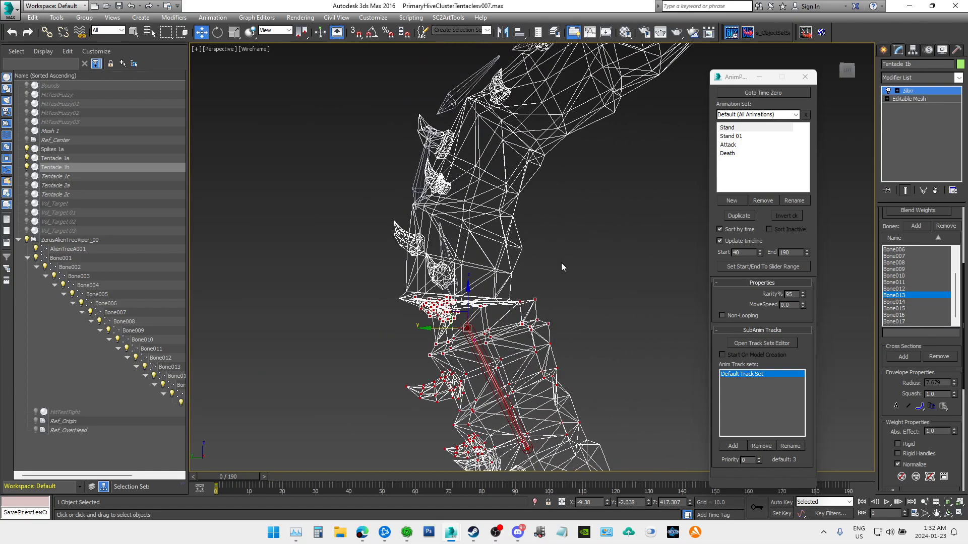
Step: Leave envelope editing on Tentacle 1b, select Bone014 and unlink it from Bone013
click(910, 91)
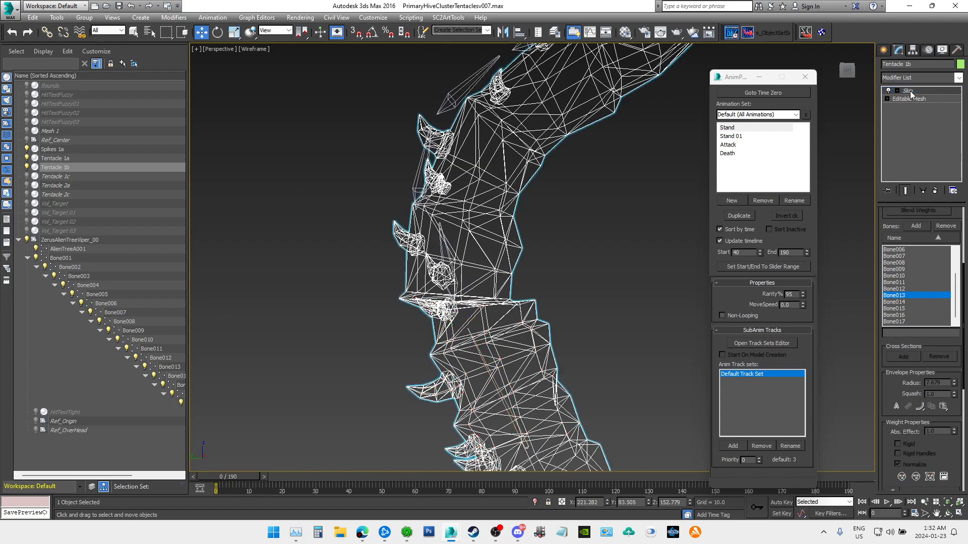
click(673, 214)
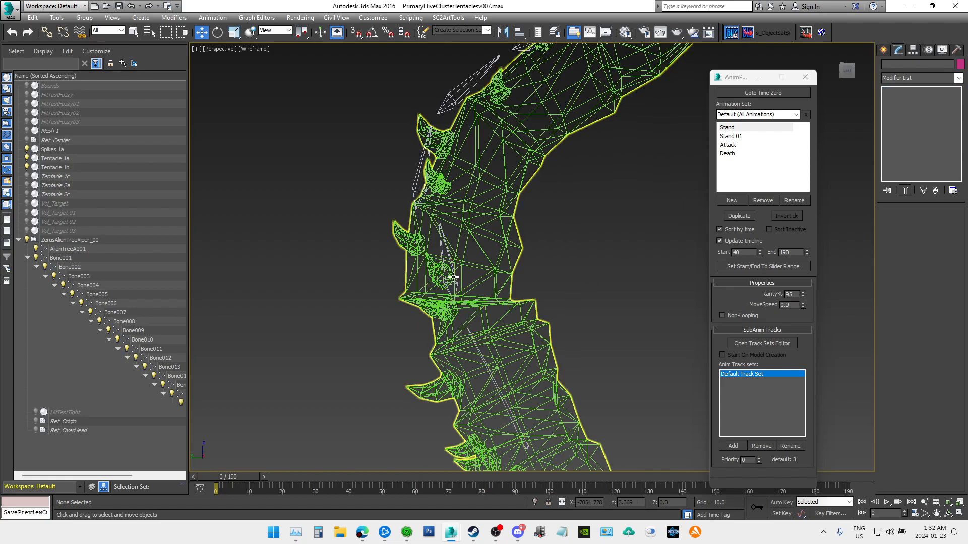
click(440, 246)
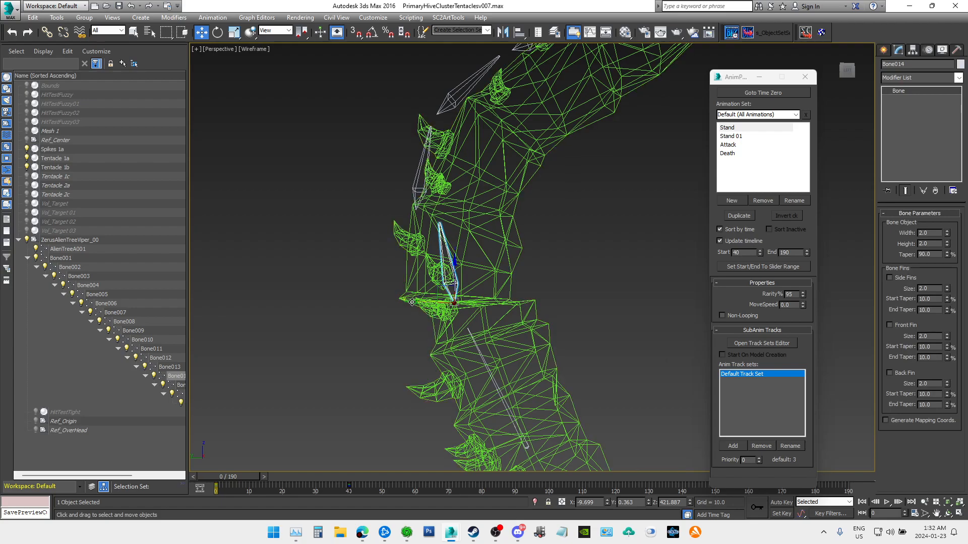
mouse_move(407, 301)
alt+middle_down()
mouse_move(416, 302)
mouse_move(397, 287)
alt+middle_up()
click(63, 32)
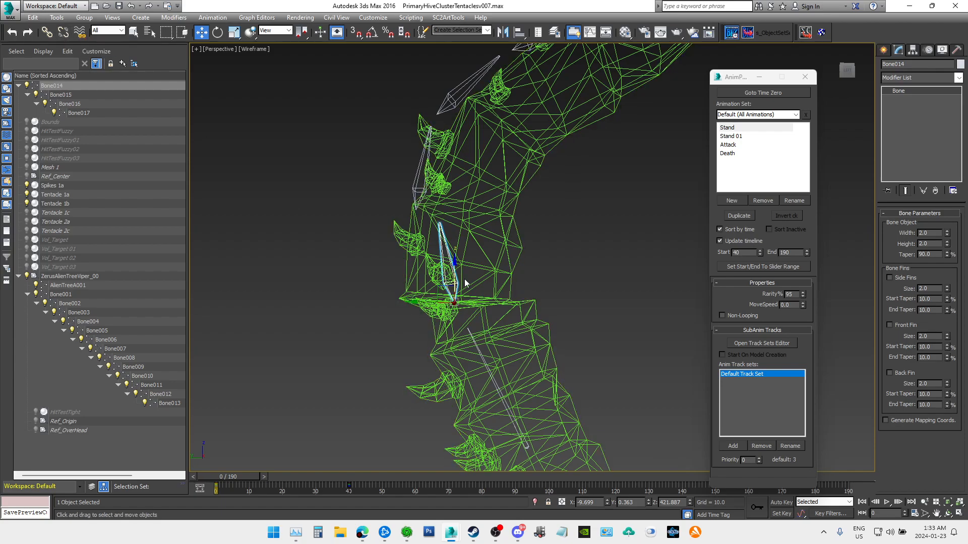
Step: Move the unlinked Bone014 to about Y -3.1 and Z 426.6, and link it back under Bone013
alt+middle_drag(415, 302, 449, 303)
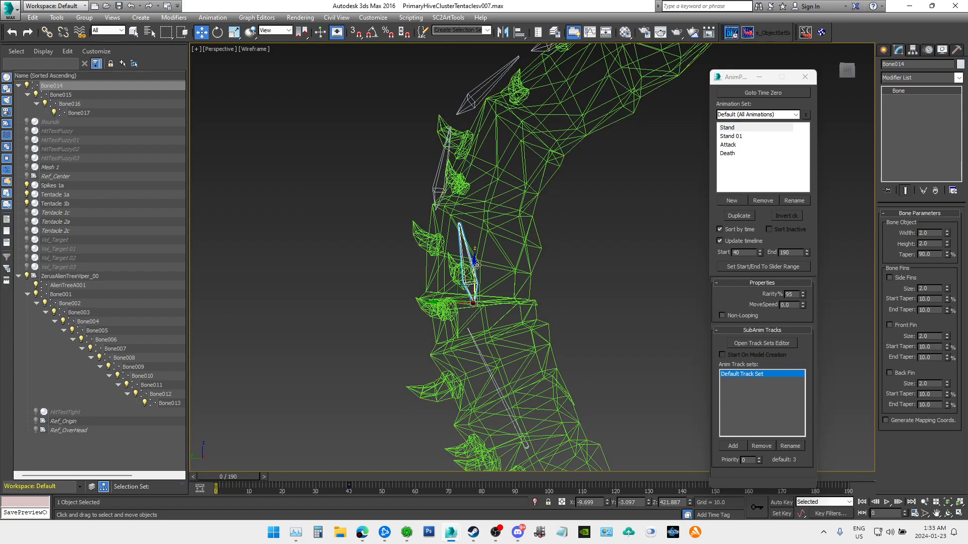
drag(477, 264, 492, 239)
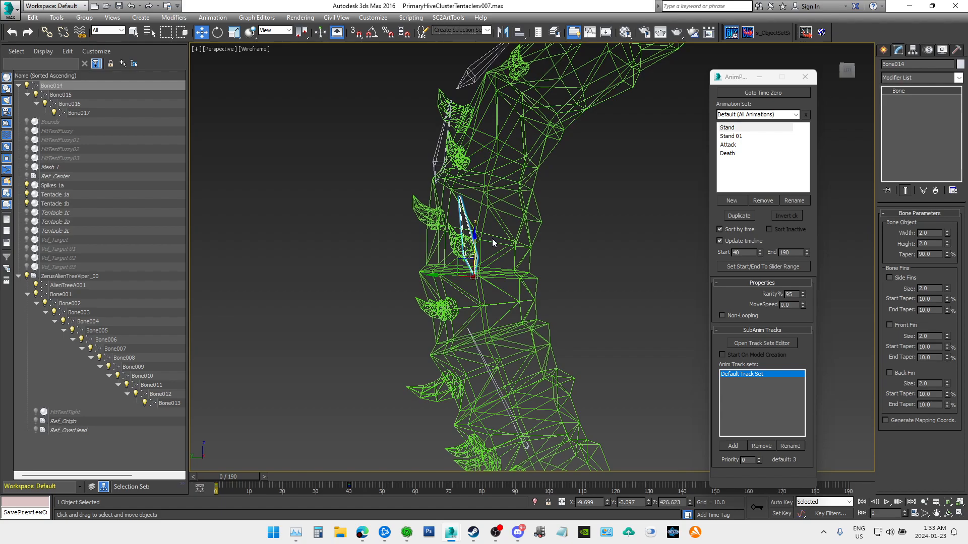
click(59, 85)
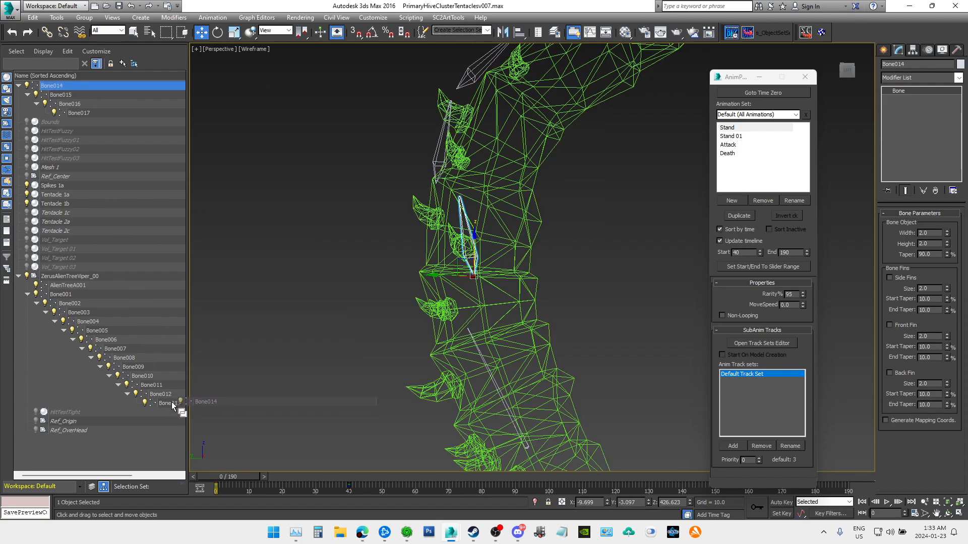
drag(172, 404, 171, 404)
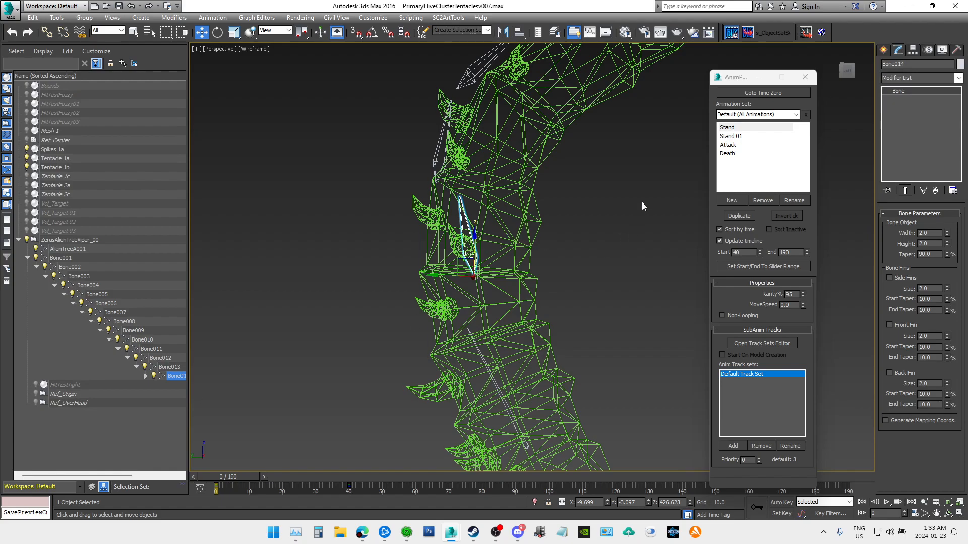
Step: Rotate Bone014 about its base so it tilts further toward the spiked side of the tentacle
middle_drag(637, 168, 613, 151)
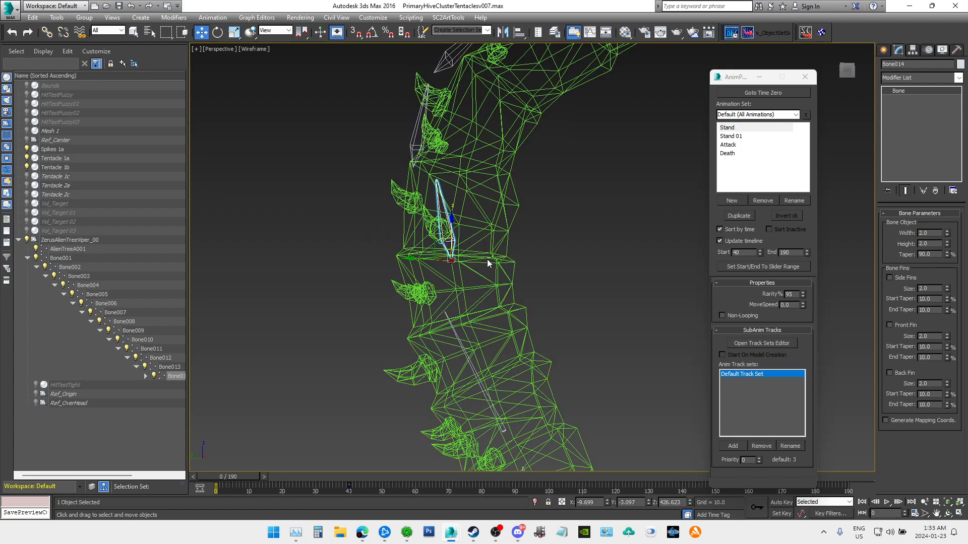
click(217, 32)
drag(475, 231, 449, 241)
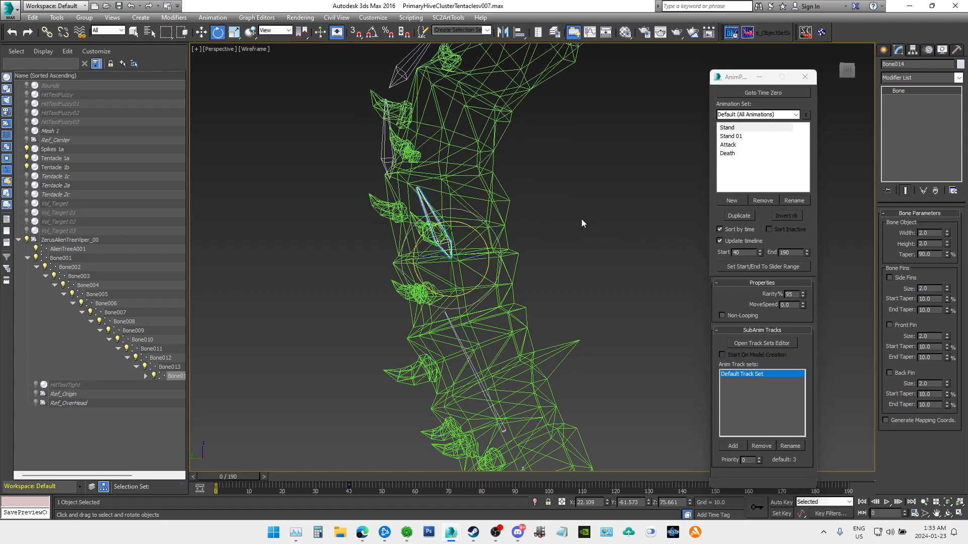
Step: Select Tentacle 1b, start editing its Skin envelopes and select the stray vertex sticking out of the smooth side
click(557, 299)
click(520, 307)
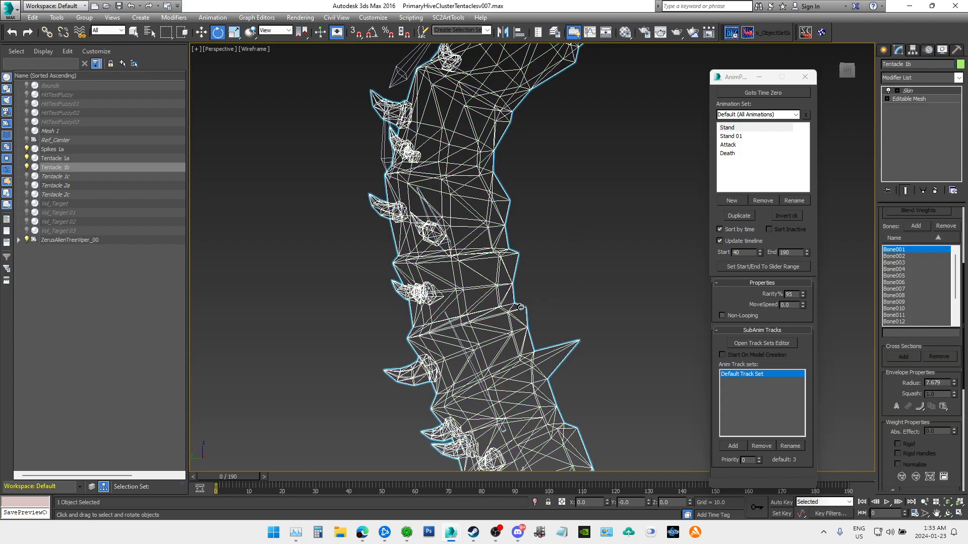
click(908, 91)
drag(963, 277, 964, 212)
click(932, 228)
click(931, 227)
scroll(579, 352, up, 4)
drag(574, 327, 599, 301)
middle_drag(593, 408, 641, 332)
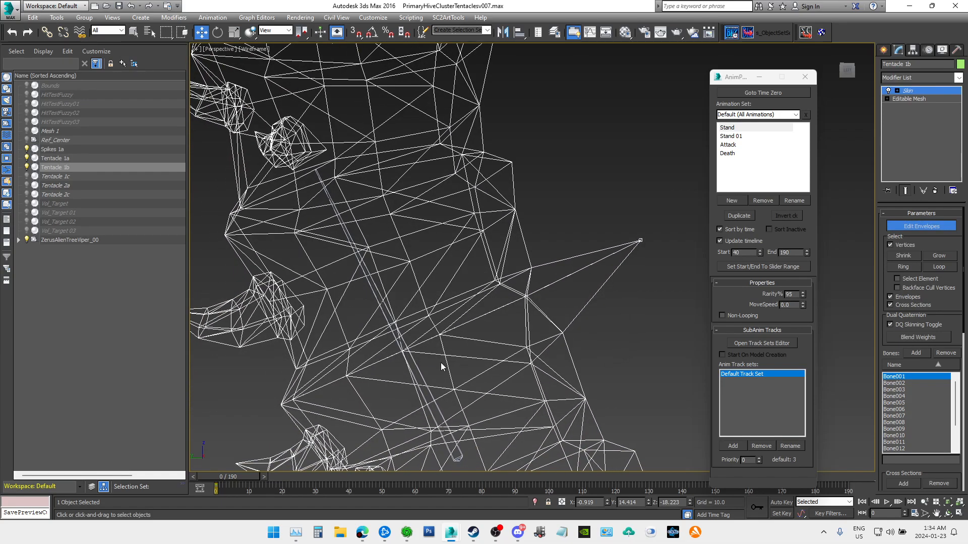
Step: Make Bone013 the active bone and set its absolute effect on the stray vertex to 1.0
click(416, 374)
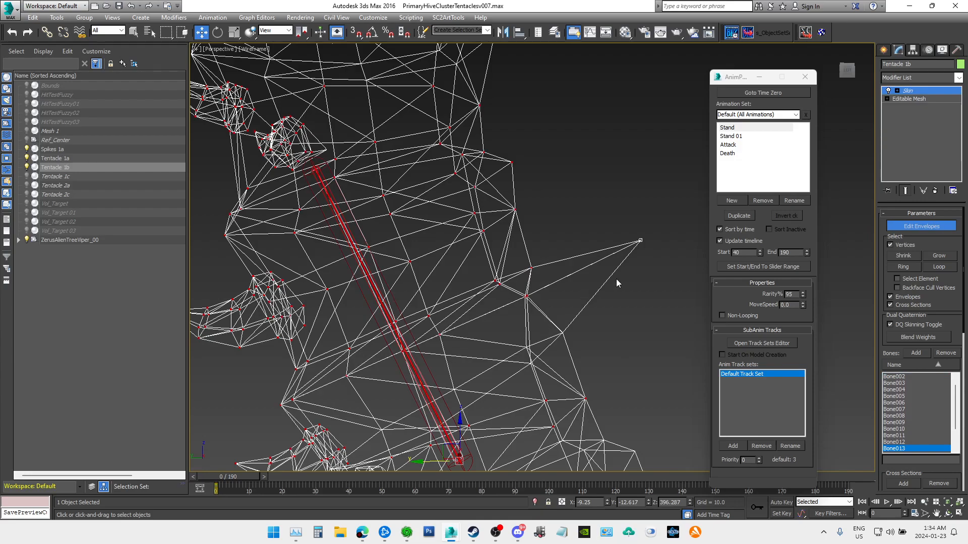
drag(964, 330, 967, 433)
scroll(918, 416, down, 2)
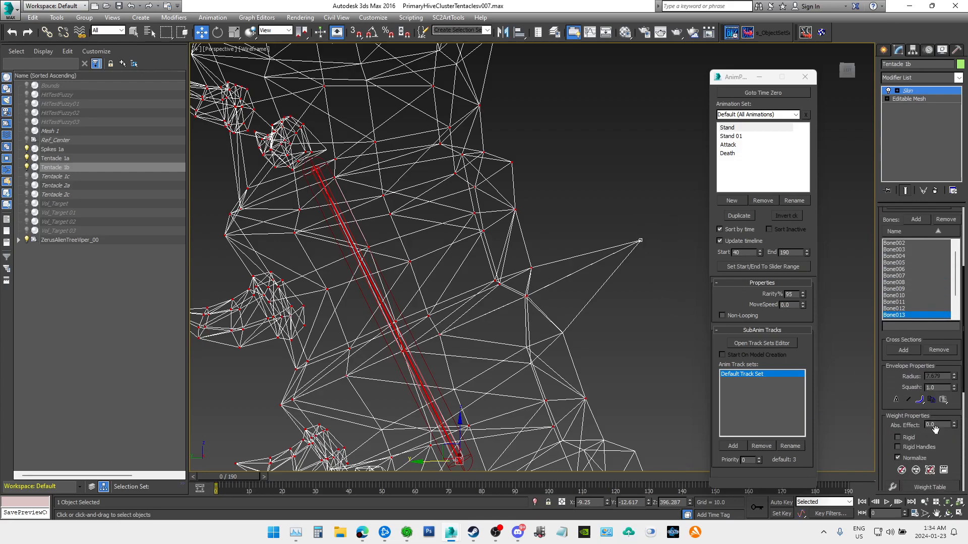
double_click(938, 424)
key(Return)
Step: Select the spike-tip vertex near the upper end of Bone013, viewing the tentacle from another side
alt+middle_drag(621, 195, 610, 195)
middle_drag(328, 182, 475, 281)
scroll(474, 282, up, 4)
scroll(475, 281, up, 2)
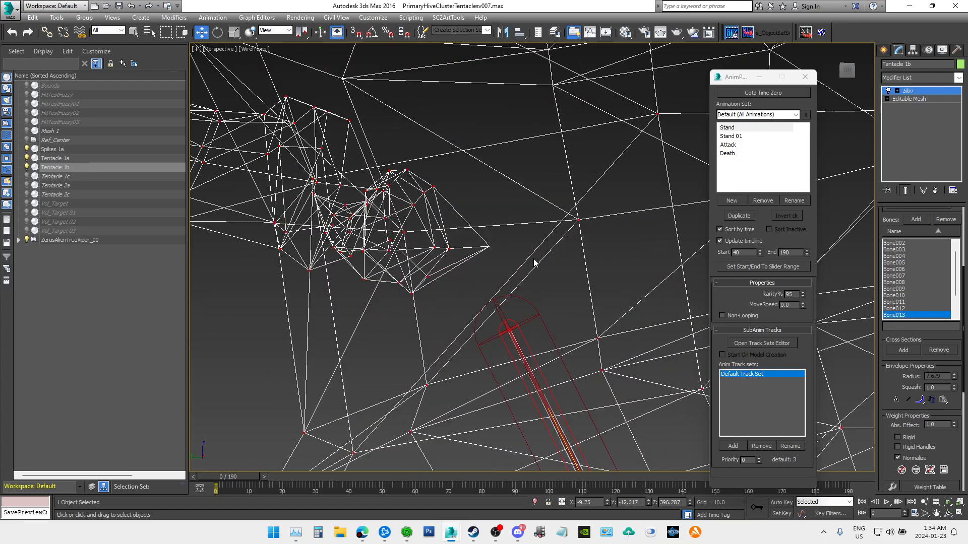
scroll(553, 202, down, 3)
mouse_move(844, 75)
mouse_down()
mouse_move(764, 82)
mouse_move(779, 83)
mouse_up()
drag(594, 222, 613, 245)
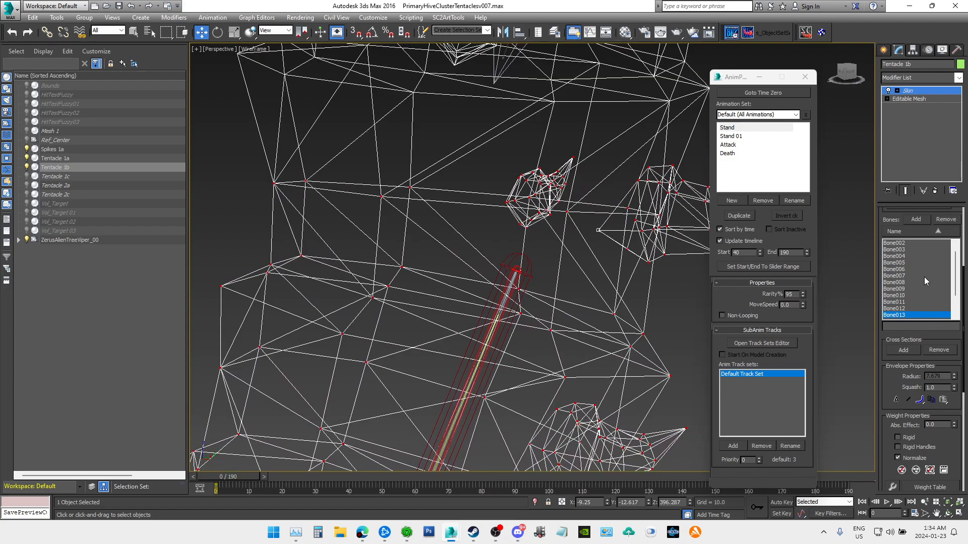
Step: Check the spike-tip vertex's weights on Bone012 to Bone014 and set Bone013's absolute effect to 1.0
click(957, 303)
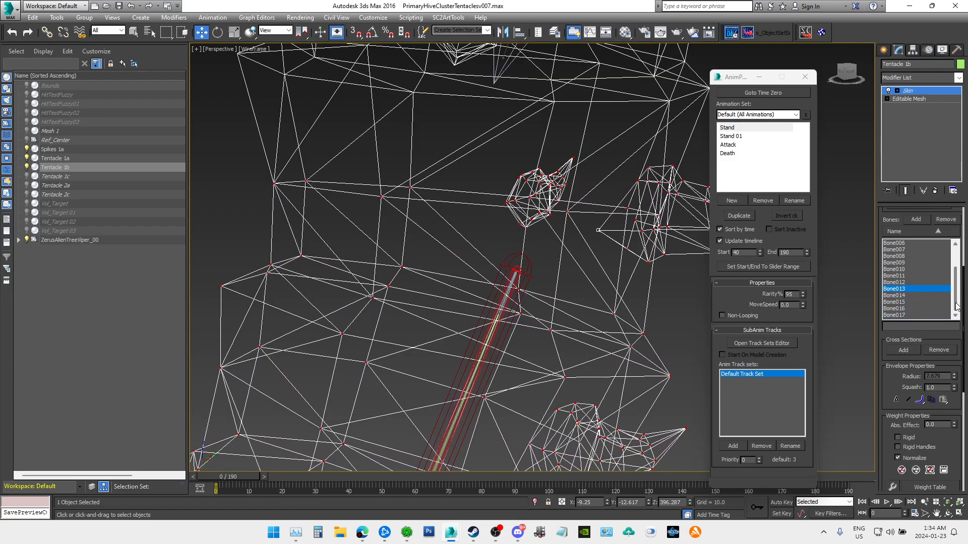
click(902, 276)
click(902, 283)
click(903, 288)
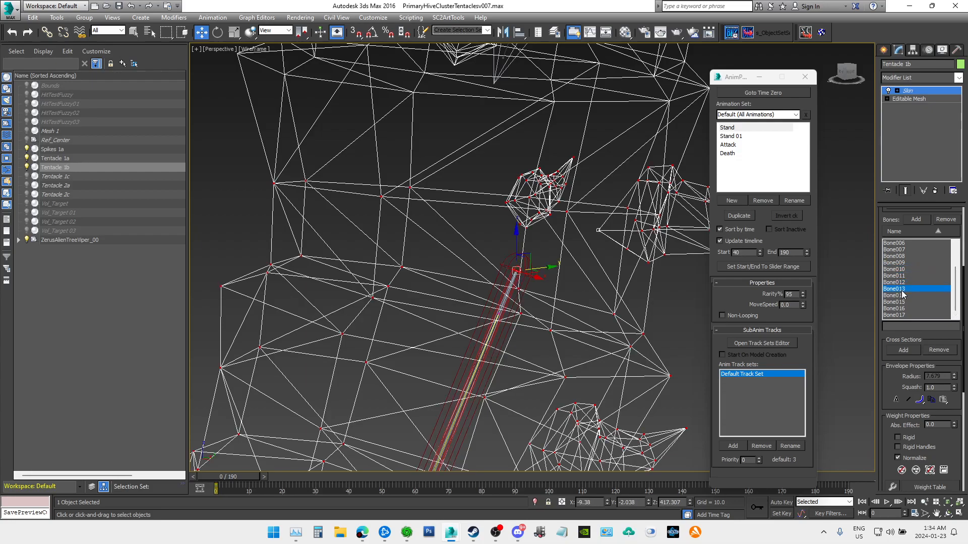
click(903, 296)
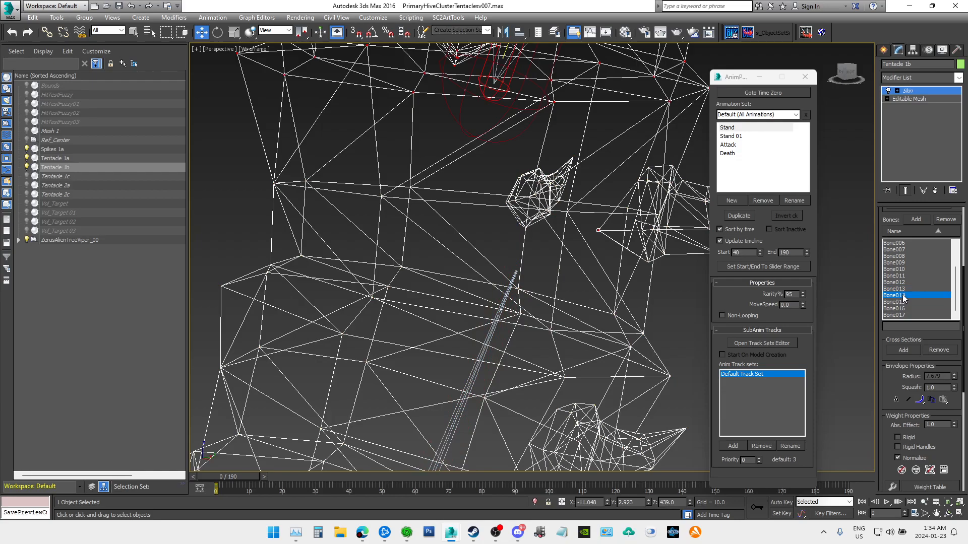
click(903, 288)
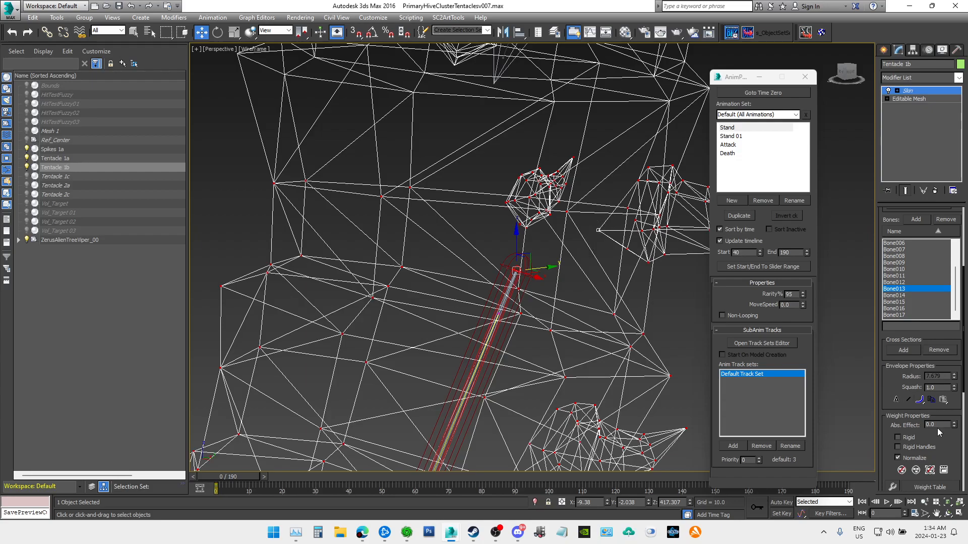
Step: Check the whole tentacle's shape from the side, leave envelope editing on Tentacle 1b and clear the selection
middle_drag(636, 268, 626, 286)
scroll(626, 285, down, 4)
drag(848, 74, 892, 77)
scroll(696, 214, down, 2)
middle_drag(643, 255, 505, 253)
scroll(505, 253, down, 4)
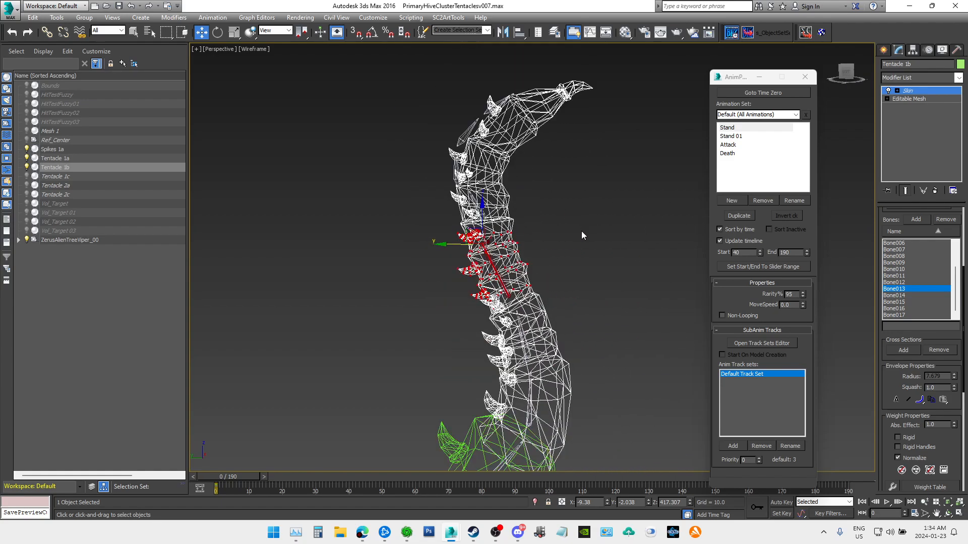
middle_drag(597, 237, 631, 228)
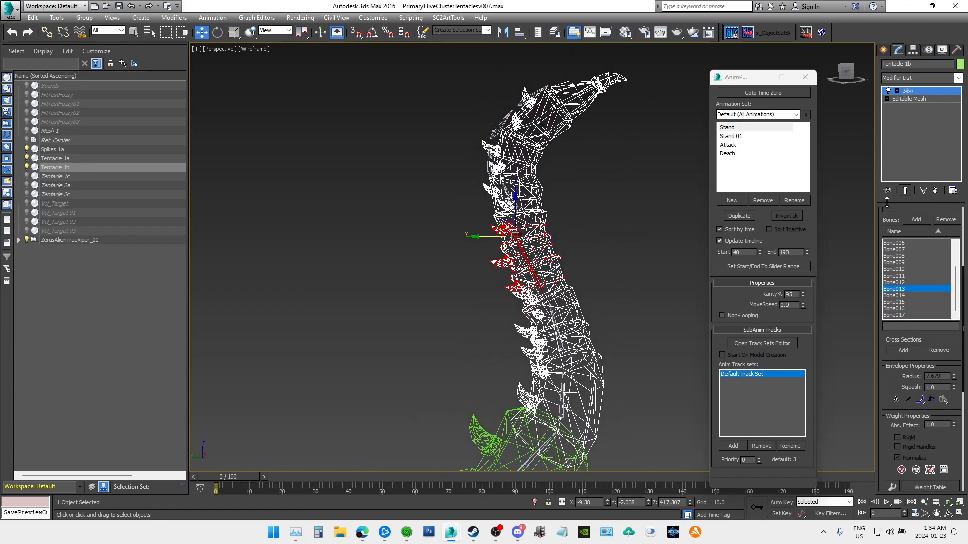
click(627, 197)
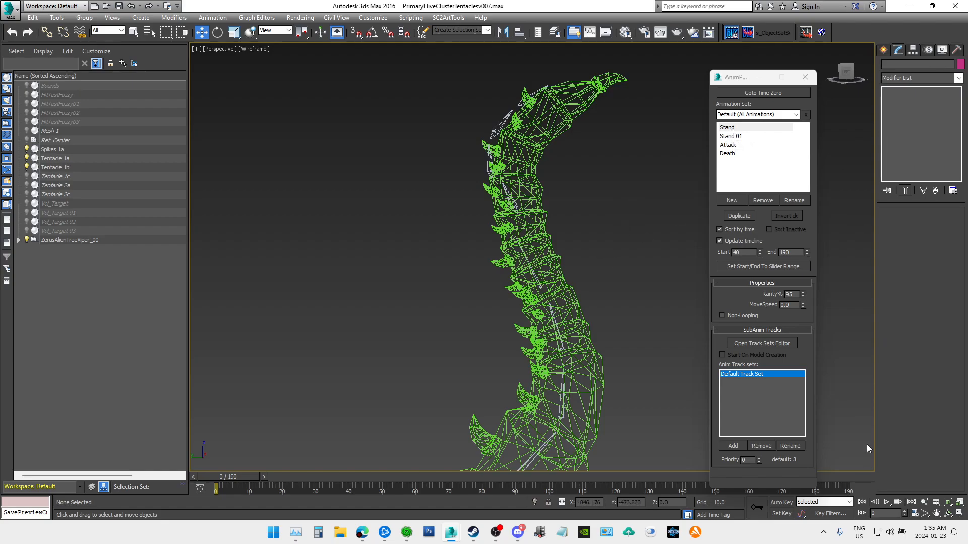
Step: Inspect the tentacle's bones in wireframe, and switch the perspective viewport to Shaded display
middle_drag(620, 289, 623, 253)
scroll(559, 237, up, 3)
scroll(520, 261, up, 2)
scroll(520, 260, up, 2)
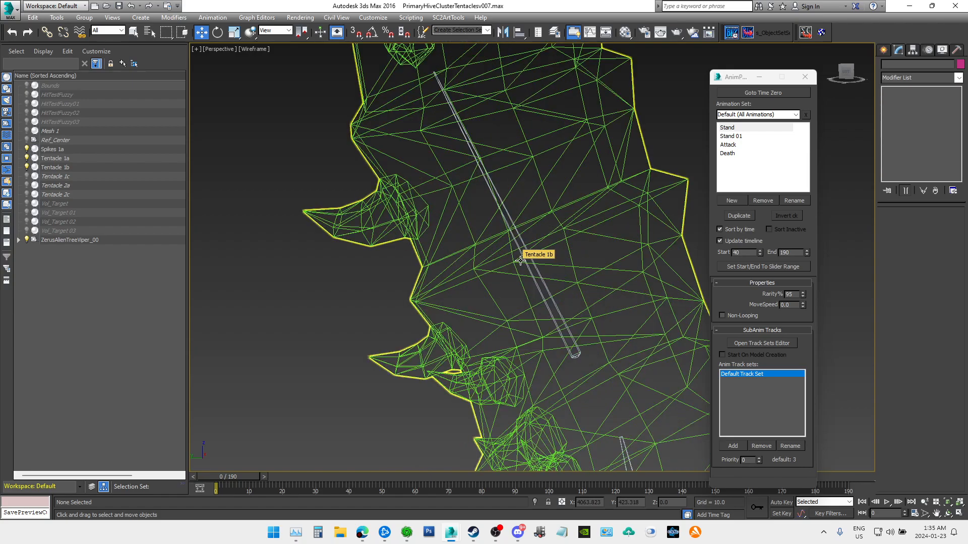
scroll(530, 272, down, 1)
scroll(553, 286, down, 1)
scroll(559, 294, down, 1)
middle_drag(607, 336, 598, 194)
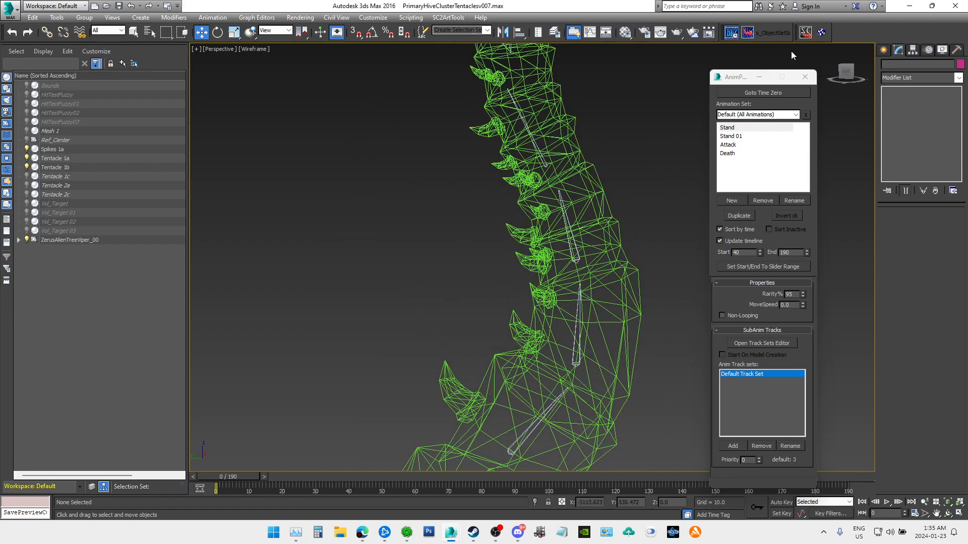
click(256, 49)
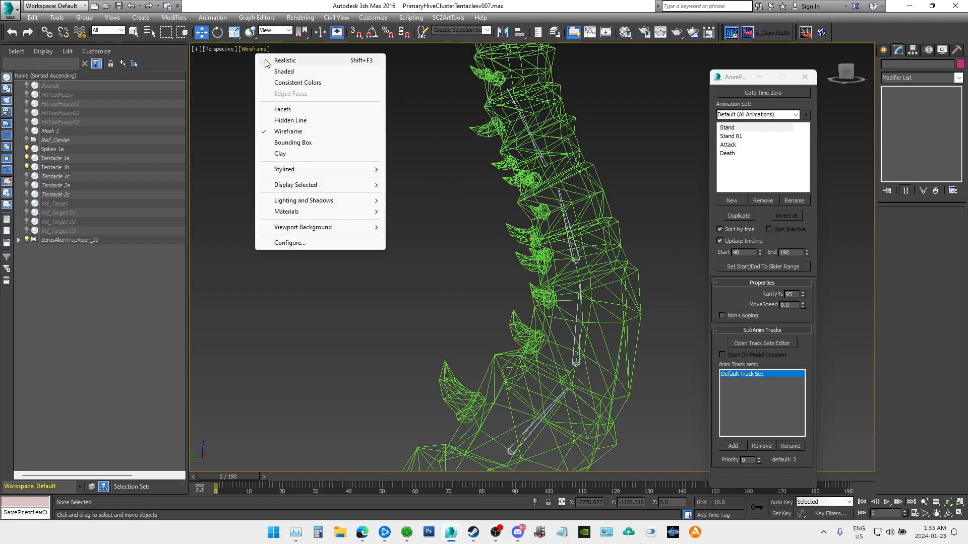
click(299, 69)
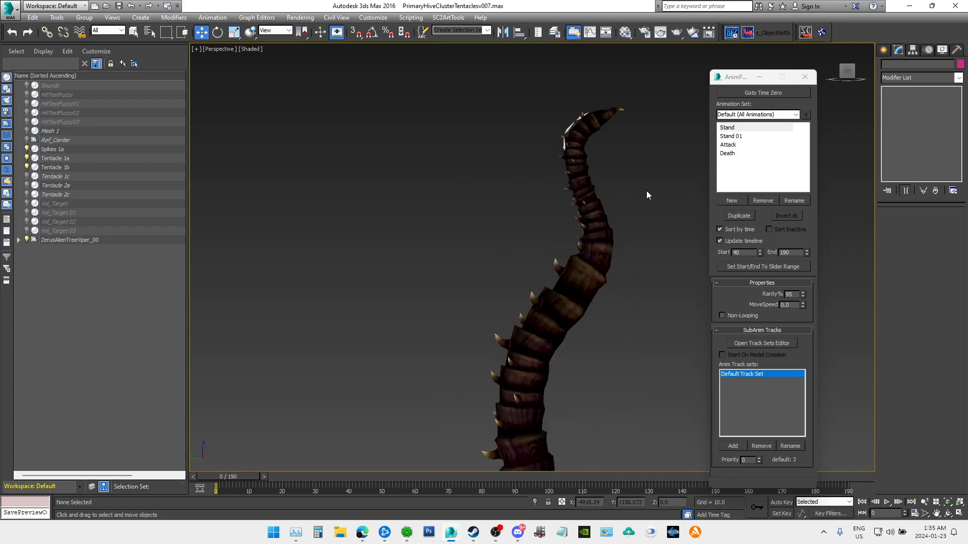
scroll(634, 162, up, 6)
middle_drag(613, 171, 642, 146)
scroll(652, 164, down, 3)
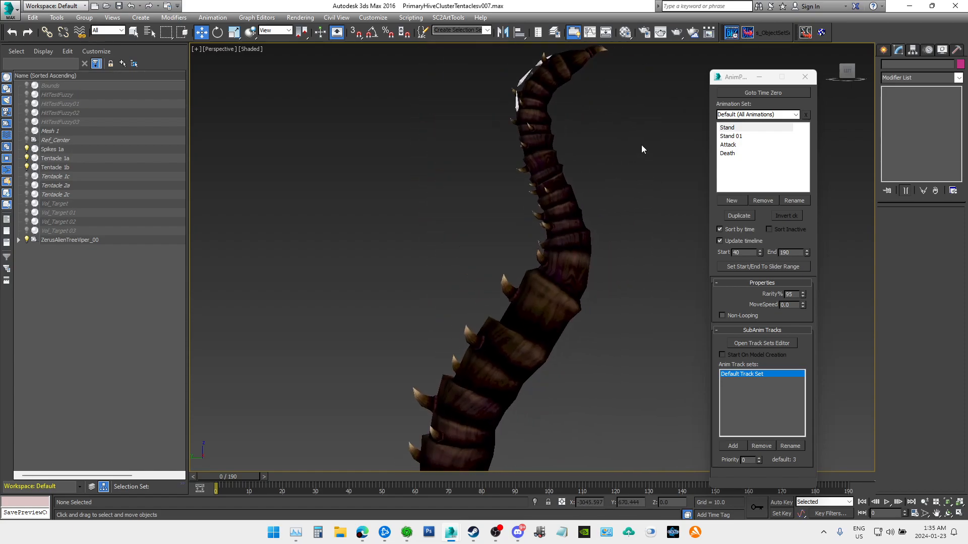
Step: Save the scene as PrimaryHiveClusterTentaclesv008.max in the StarCraft II\sc2 stuff\scenes folder
click(9, 9)
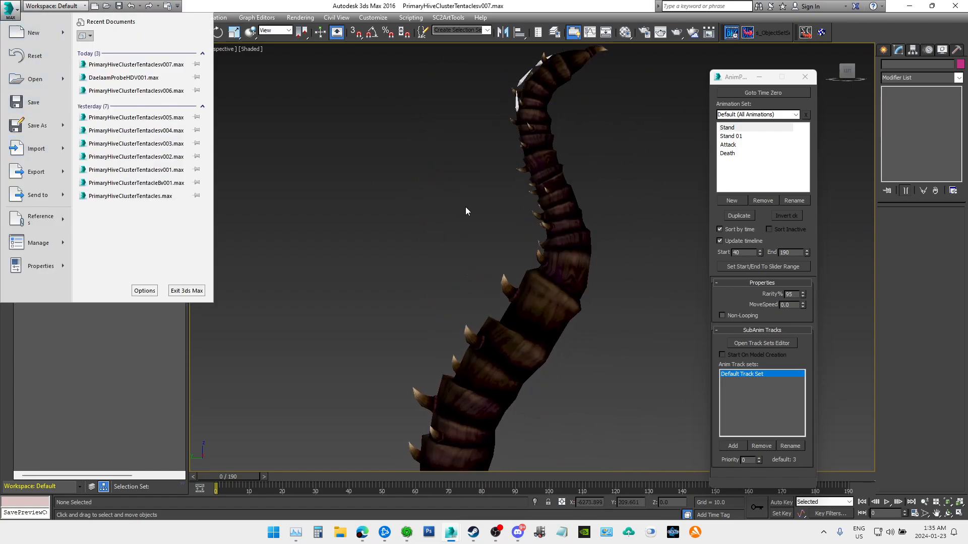
click(38, 125)
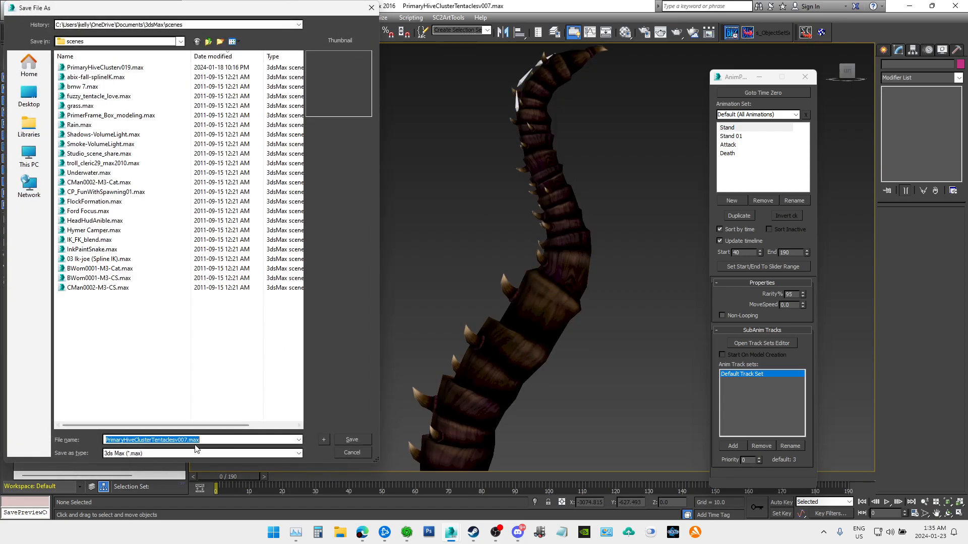
click(186, 440)
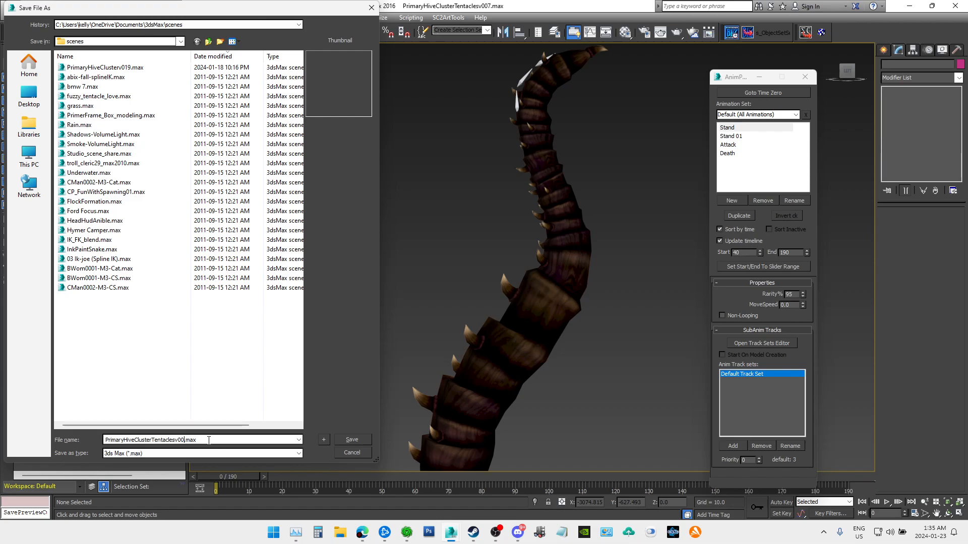
click(182, 24)
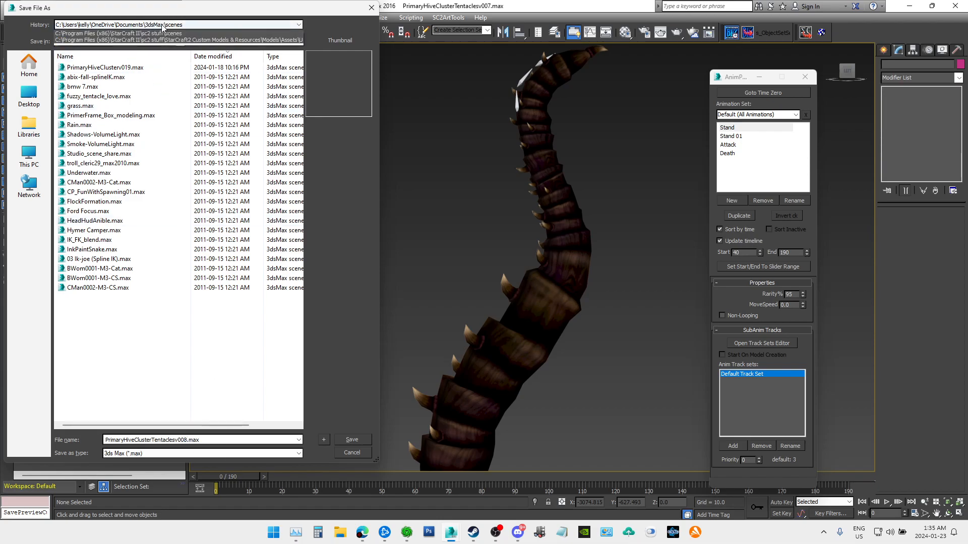
click(184, 42)
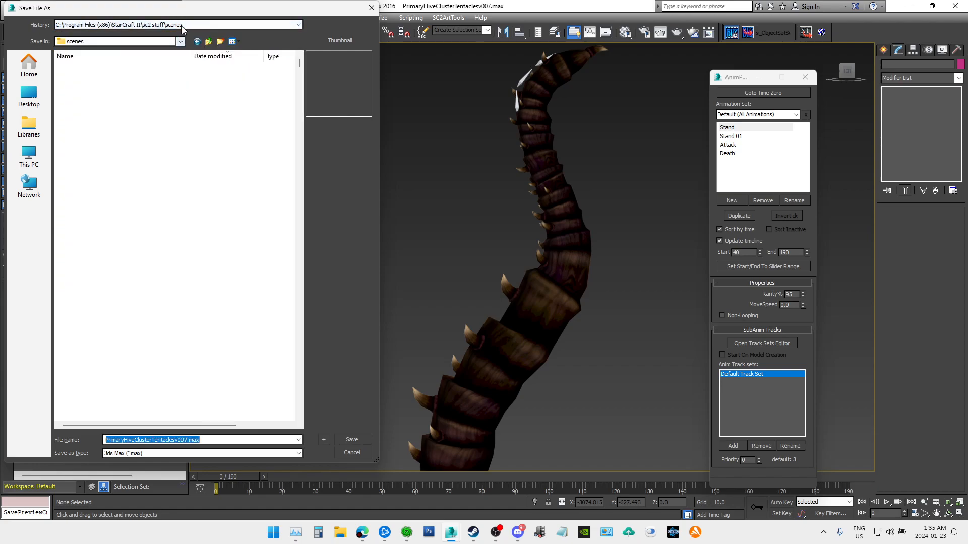
click(218, 440)
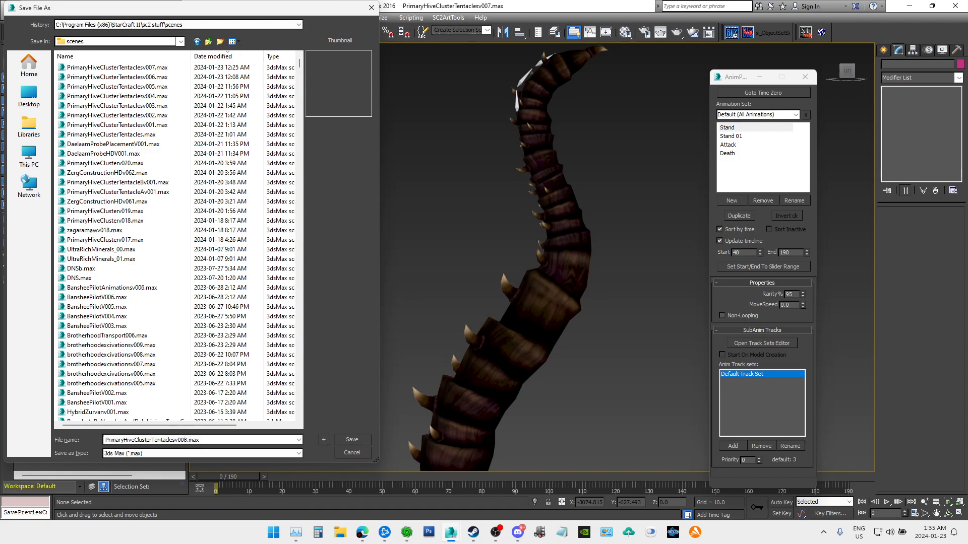
click(352, 440)
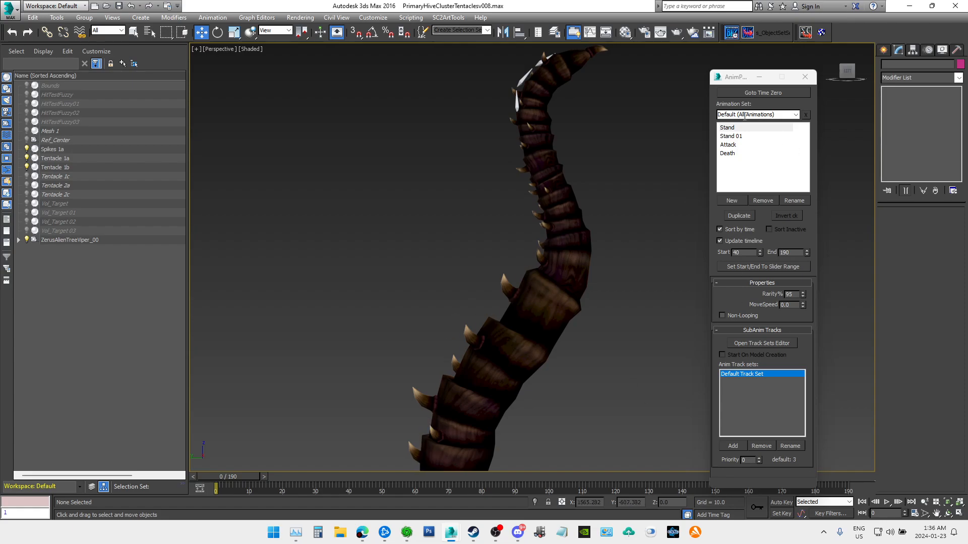
Step: Close and reopen the SC2ArtTools Anim Props Floater and activate the Stand animation
click(448, 18)
mouse_move(463, 31)
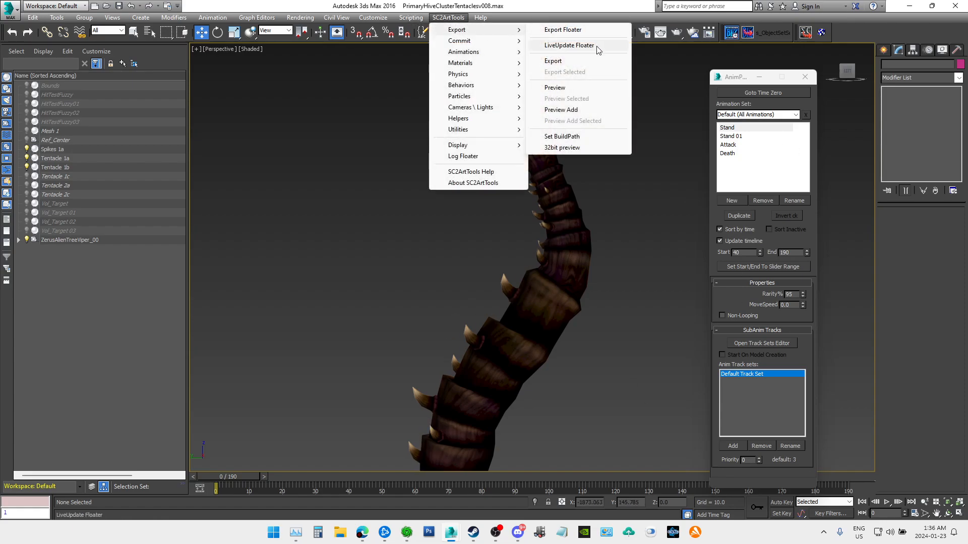
mouse_move(477, 52)
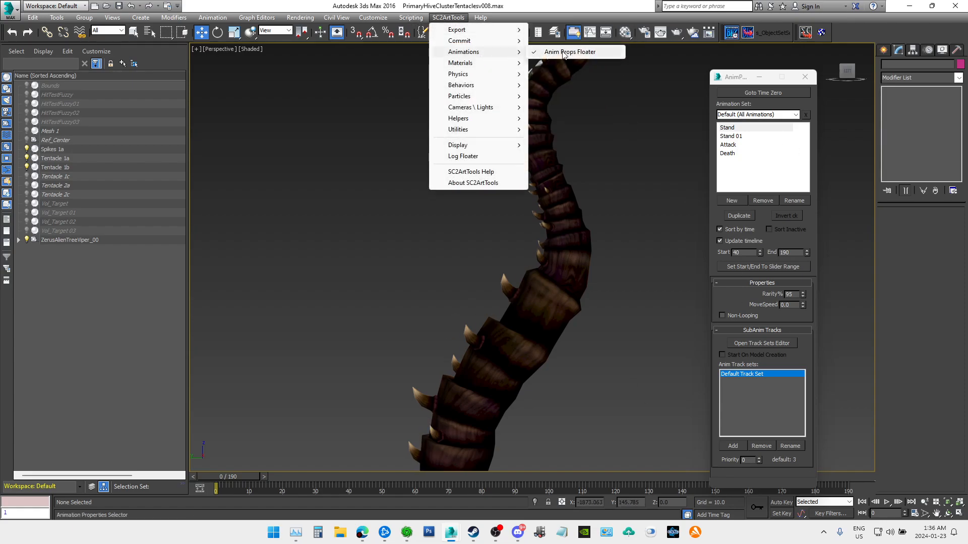
click(570, 52)
click(449, 17)
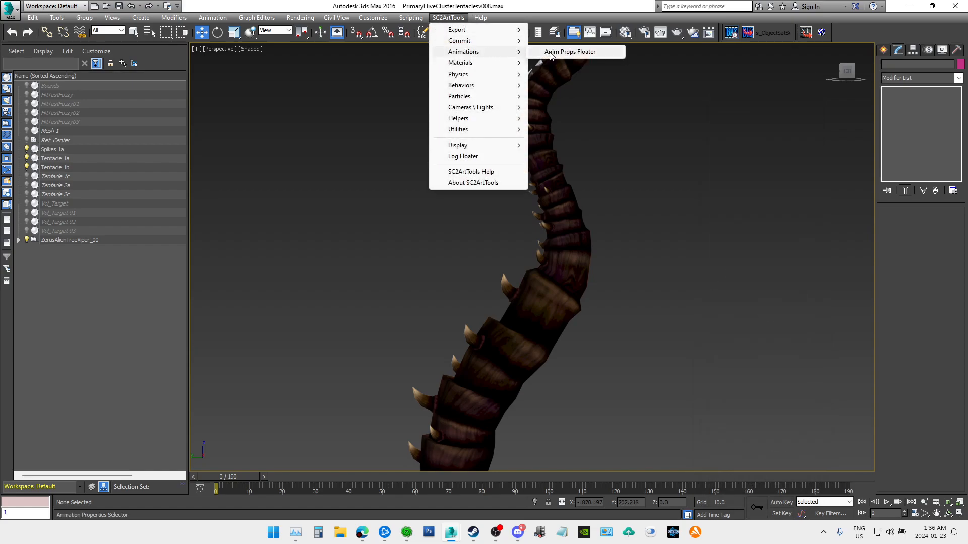
click(570, 52)
click(732, 129)
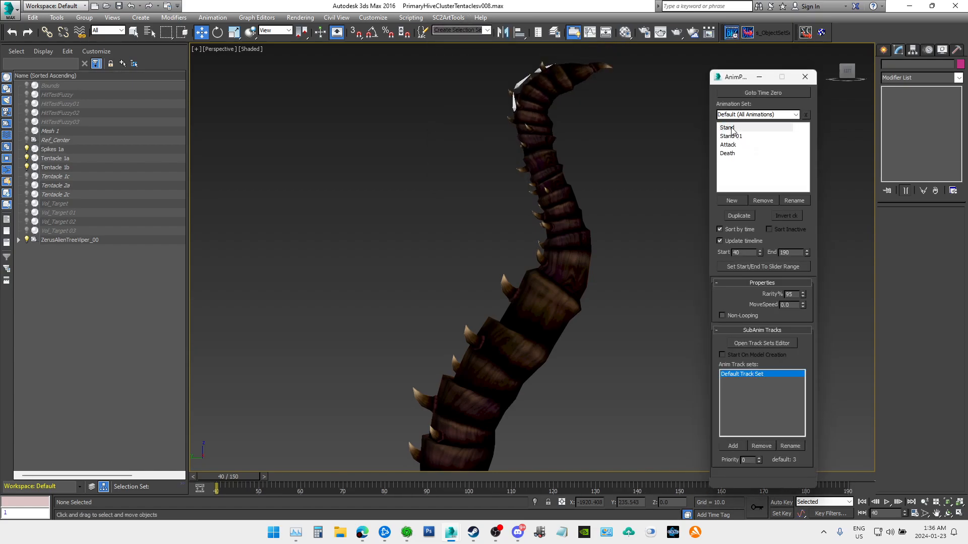
Step: Set the animation start time to 0 in the Time Configuration so the timeline includes the frames before Stand
middle_drag(610, 107, 616, 212)
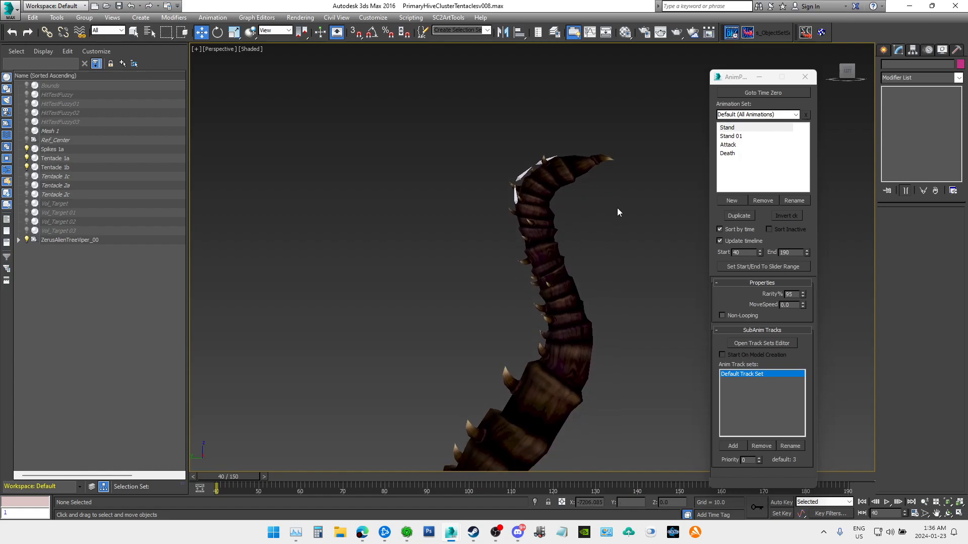
middle_drag(636, 351, 634, 112)
scroll(628, 230, down, 4)
middle_drag(638, 243, 576, 218)
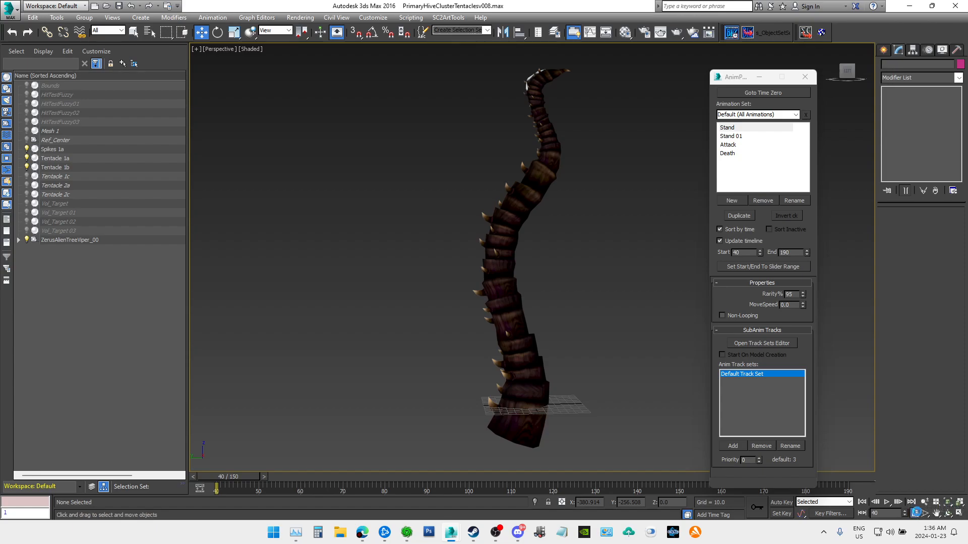
click(915, 514)
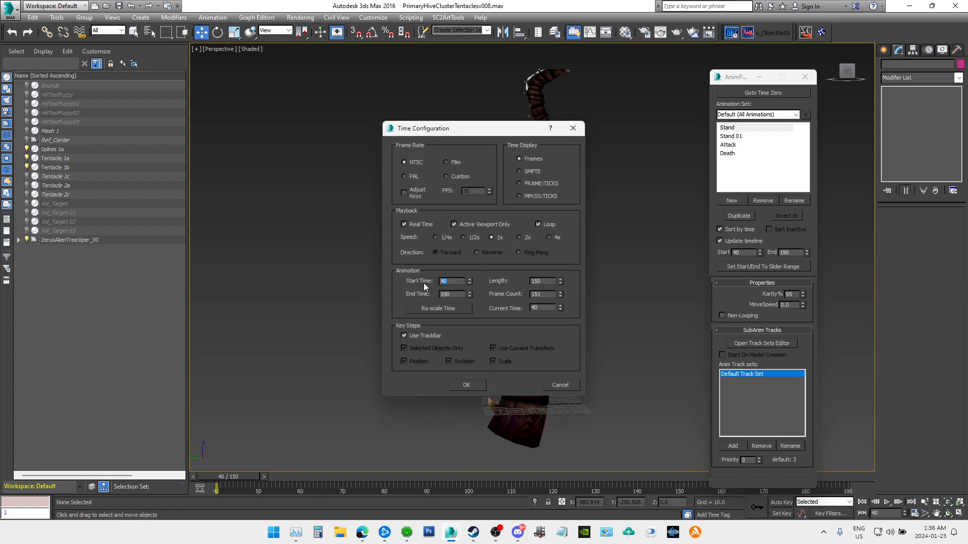
text(0)
key(Return)
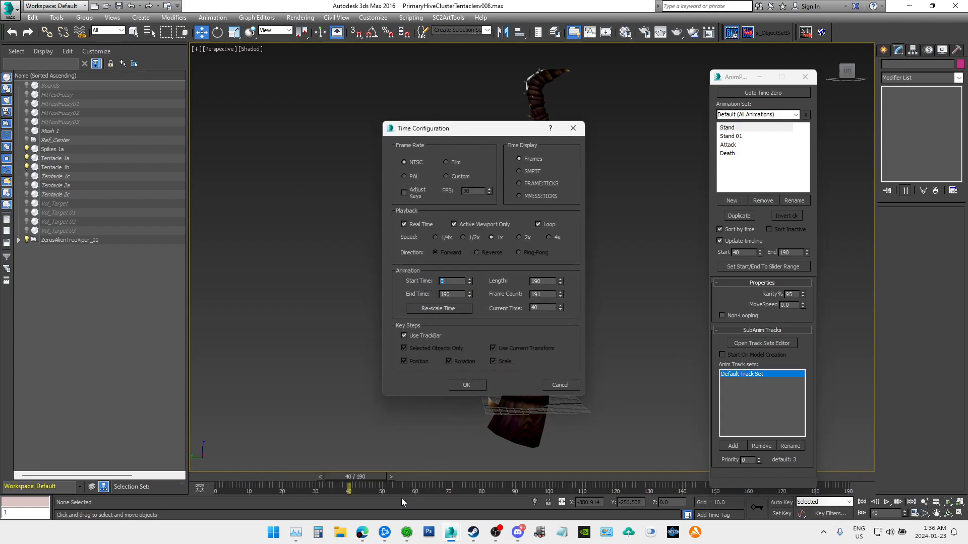
click(466, 385)
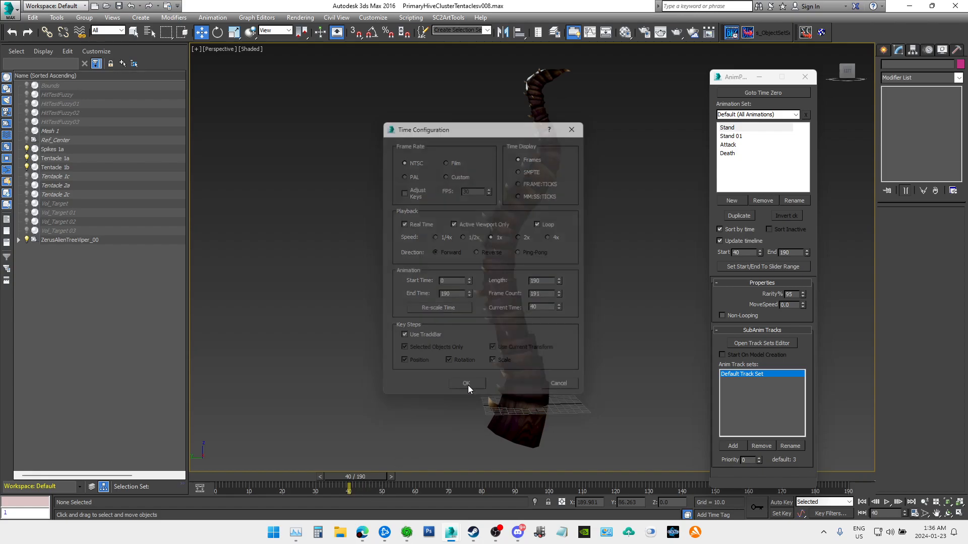
Step: Go to frame 0 and turn on Auto Key
click(757, 508)
drag(360, 478, 225, 477)
click(757, 506)
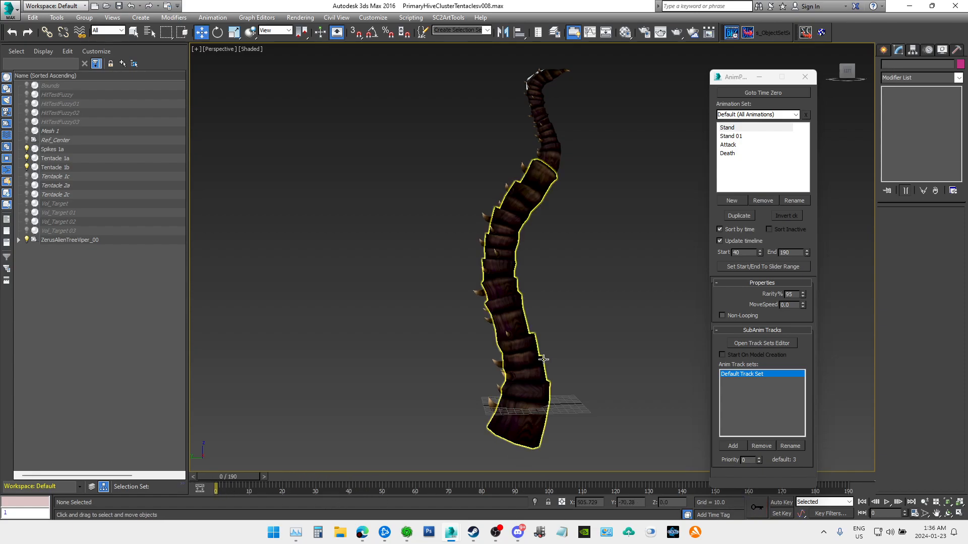
click(788, 503)
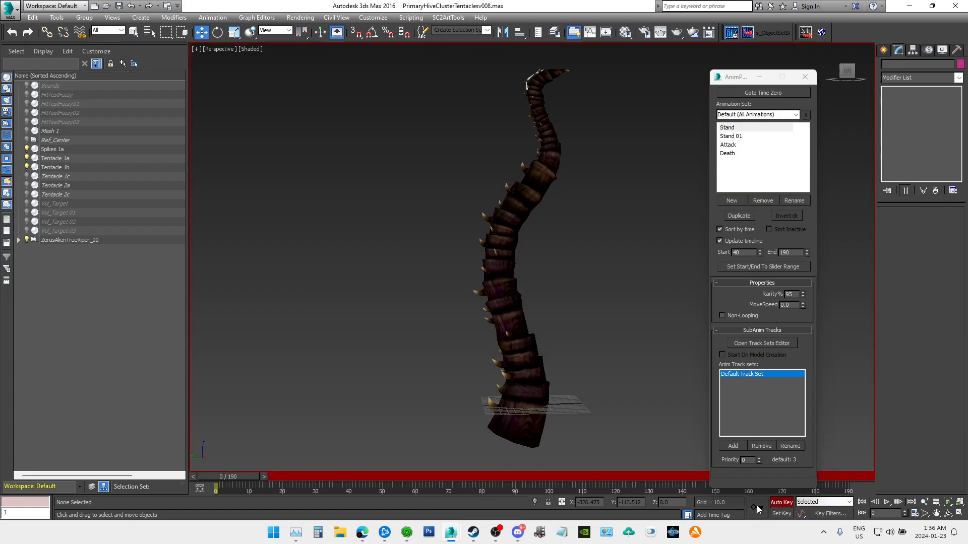
Step: Select all visible objects, set a key for them at frame 40, and scrub between frames 0 and 40
drag(240, 478, 369, 493)
key(w)
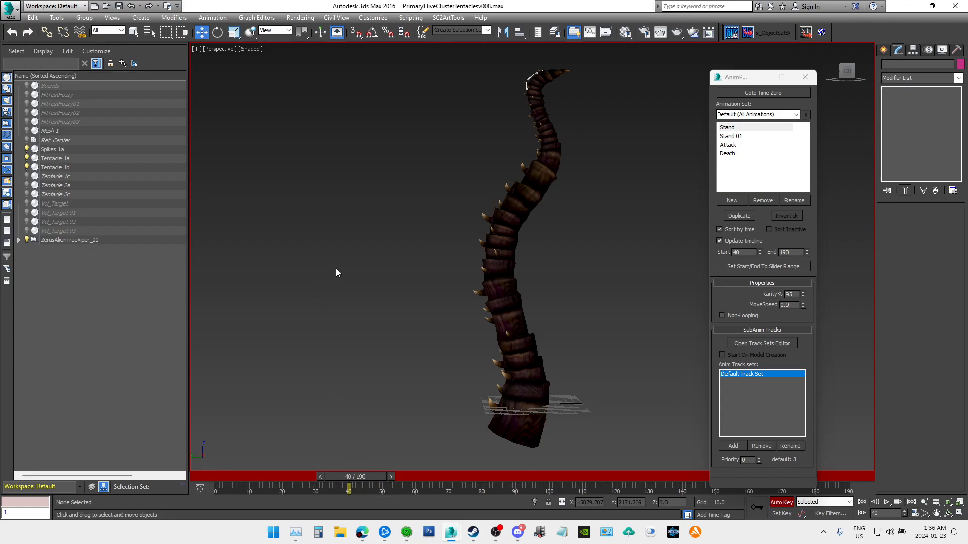
key(ctrl+a)
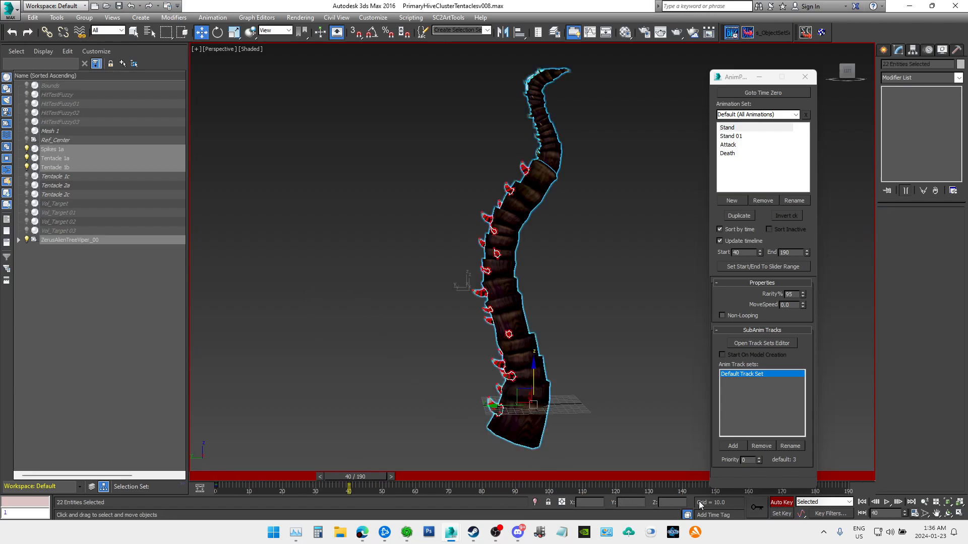
drag(376, 476, 237, 476)
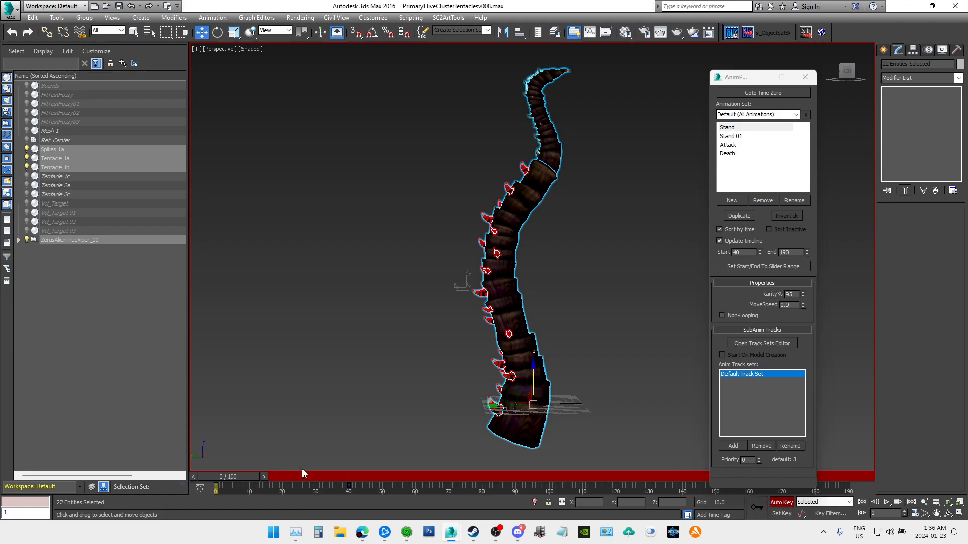
drag(251, 476, 376, 484)
Step: Activate the Stand animation range, clear the selection, and expand the whole object hierarchy in the scene list
click(731, 136)
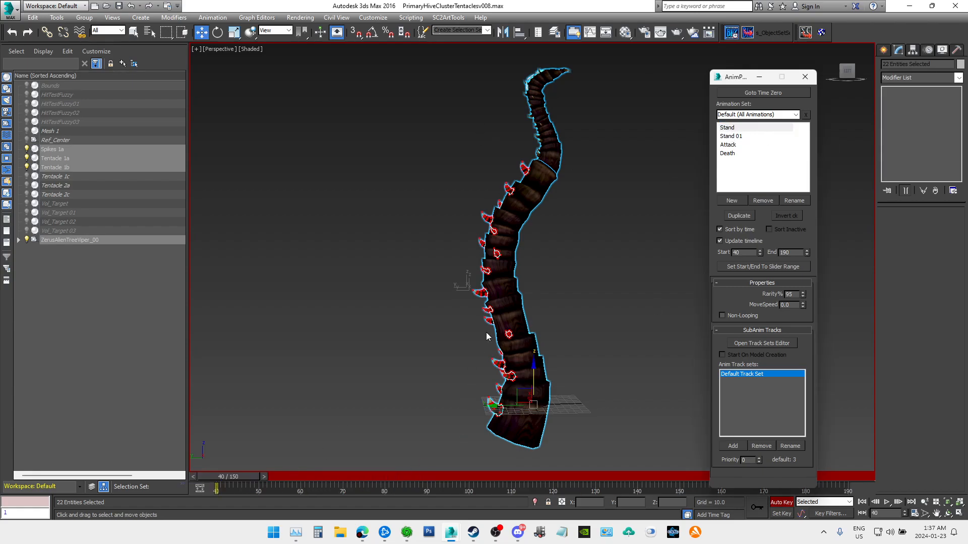
click(409, 292)
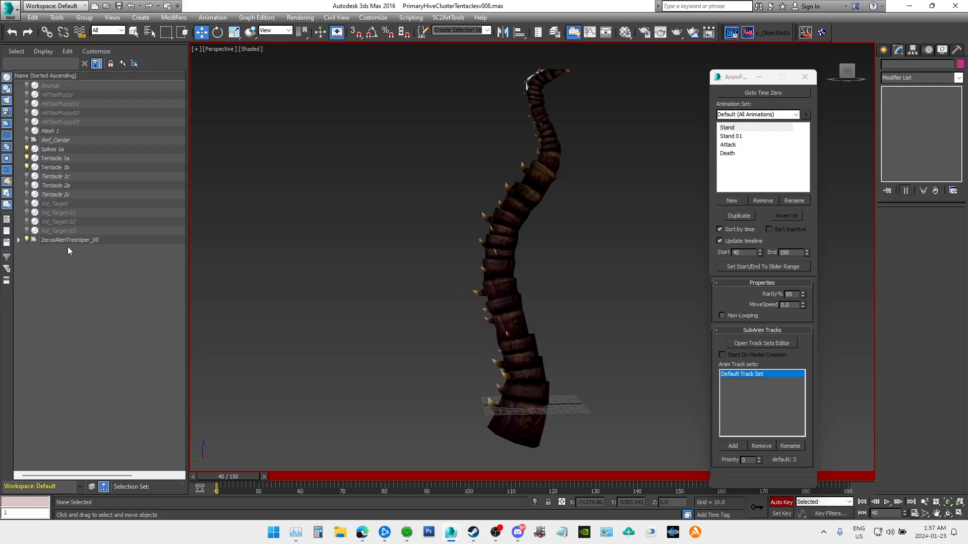
click(51, 53)
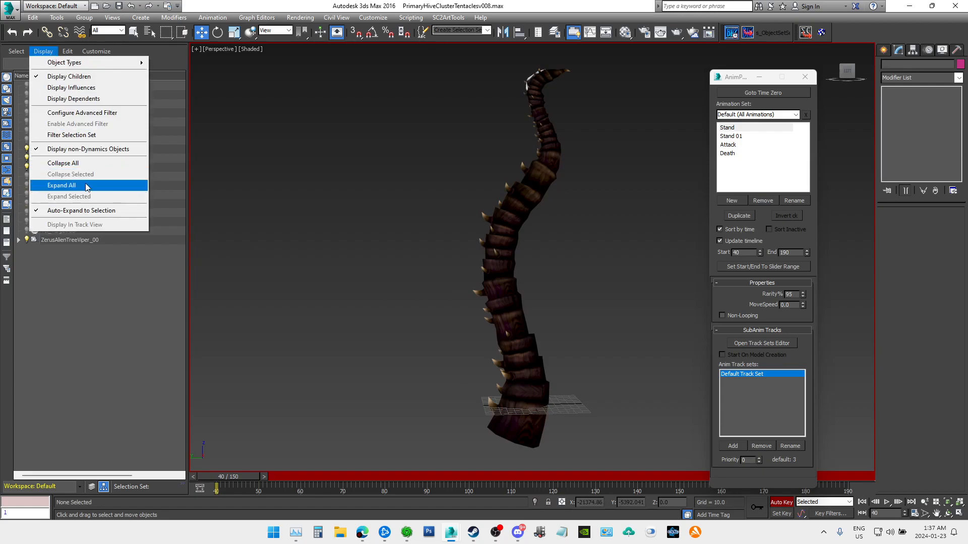
click(93, 184)
Step: With the Rotate tool active, select the bone chain from Bone001 to the last bone and copy its frame 40 key to frame 190
key(e)
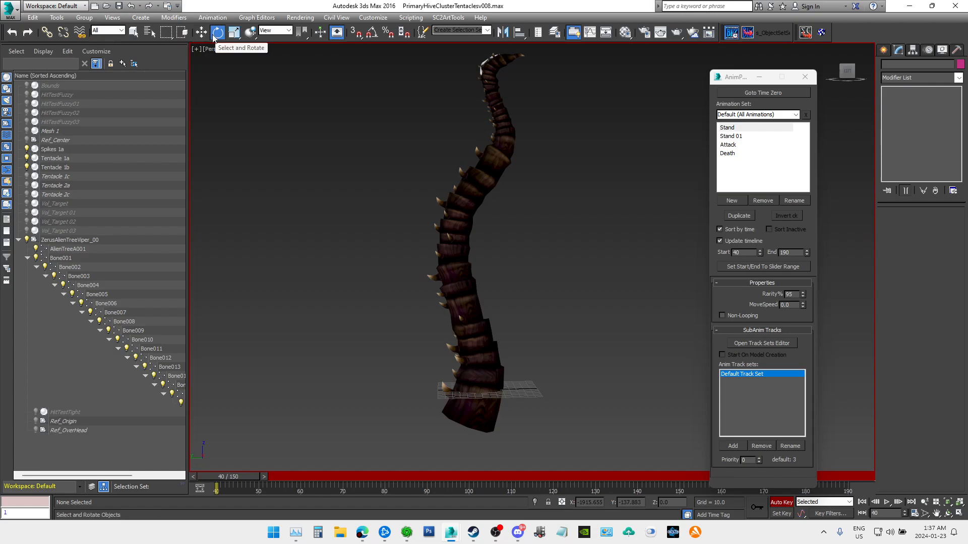
scroll(545, 334, up, 2)
middle_drag(545, 335, 573, 276)
scroll(542, 325, up, 2)
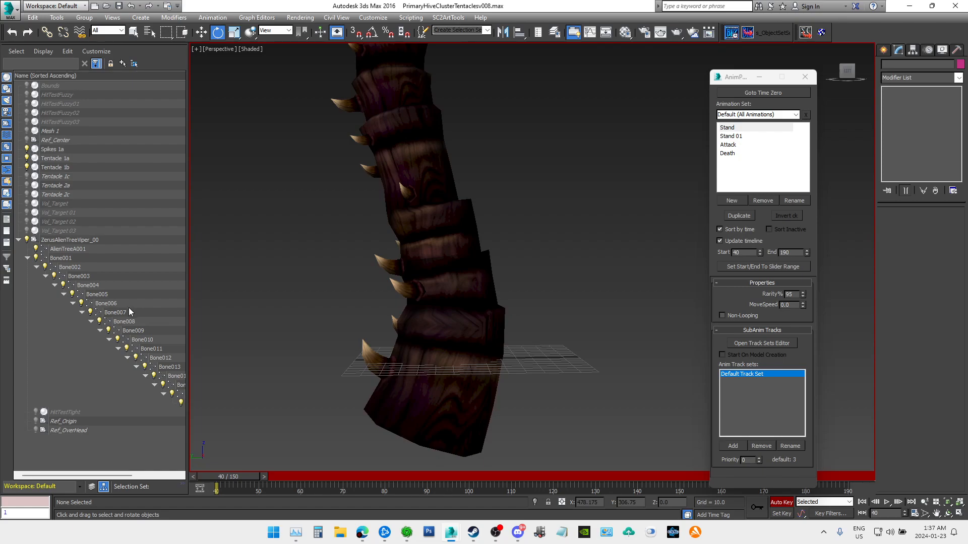
click(67, 260)
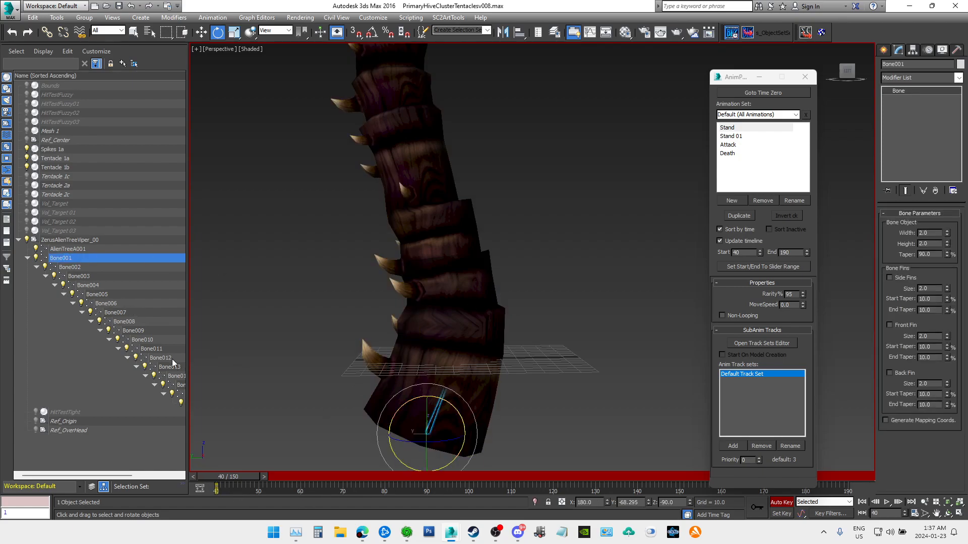
mouse_move(110, 475)
mouse_down()
mouse_move(155, 475)
mouse_move(95, 475)
mouse_up()
shift+click(138, 404)
drag(225, 489, 845, 490)
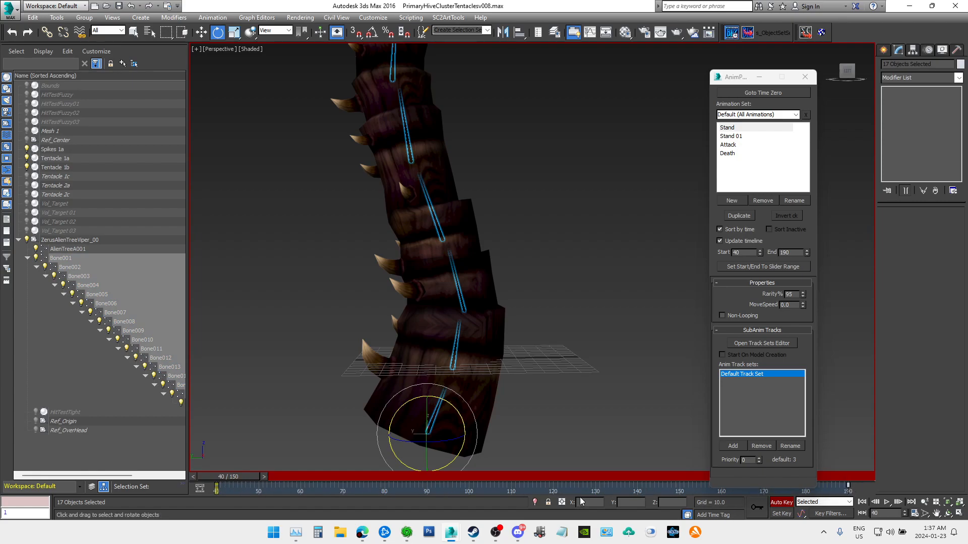
Step: Go to frame 107, select only Bone001 and rotate it so the tentacle's base leans toward its spiked side
drag(237, 476, 479, 489)
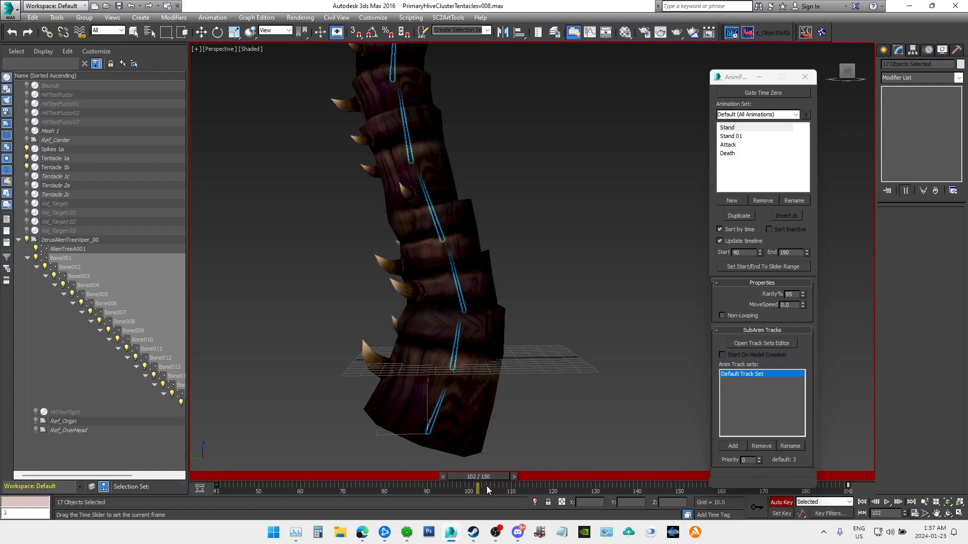
drag(494, 487, 538, 494)
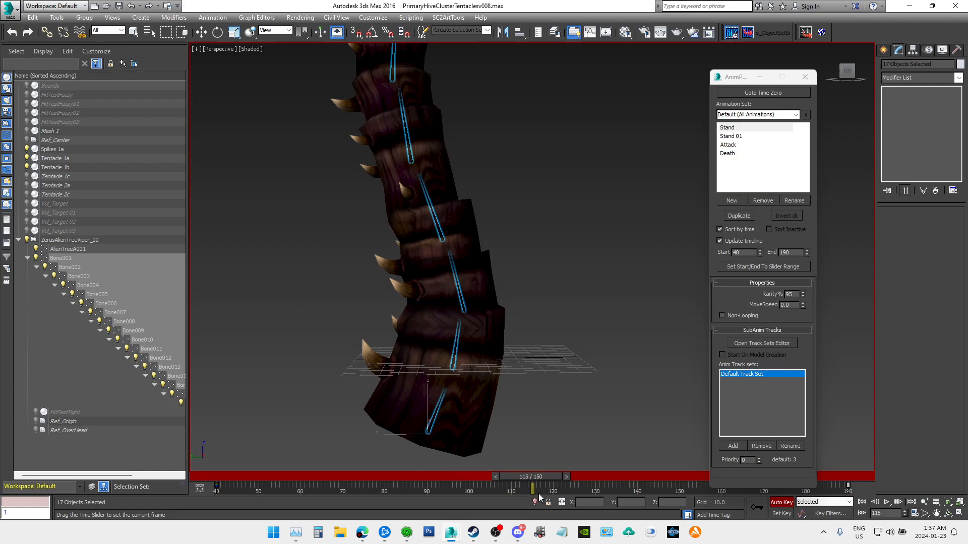
drag(538, 494, 504, 494)
key(e)
scroll(629, 225, down, 5)
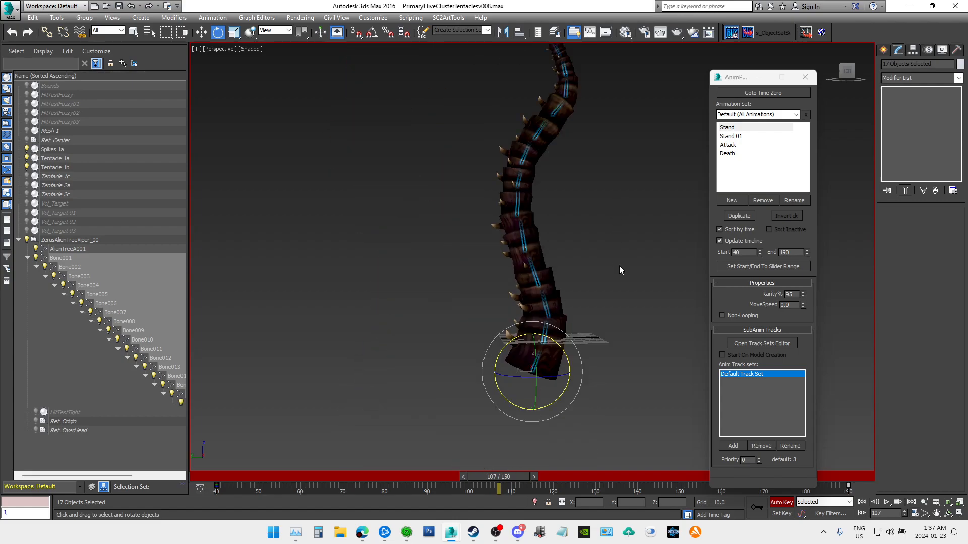
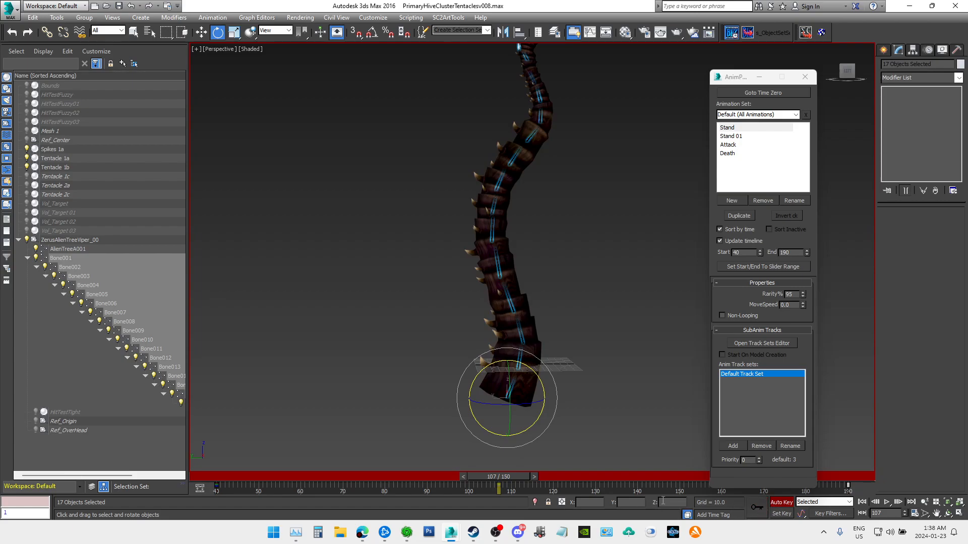
click(328, 295)
click(68, 259)
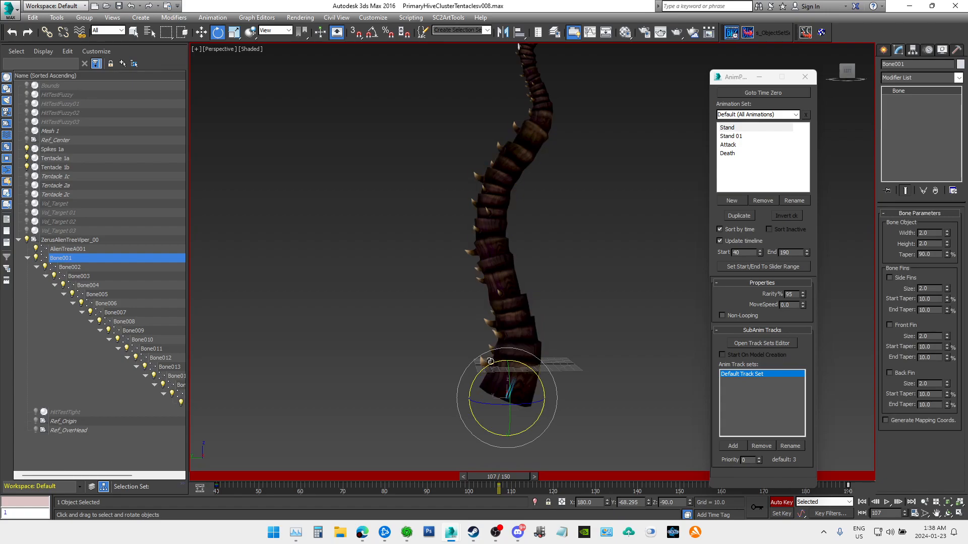
drag(487, 366, 467, 374)
drag(513, 474, 507, 493)
key(e)
drag(528, 369, 539, 372)
Step: Scrub and play back the Stand animation, then check the playback settings in Time Configuration
drag(507, 477, 152, 454)
click(887, 503)
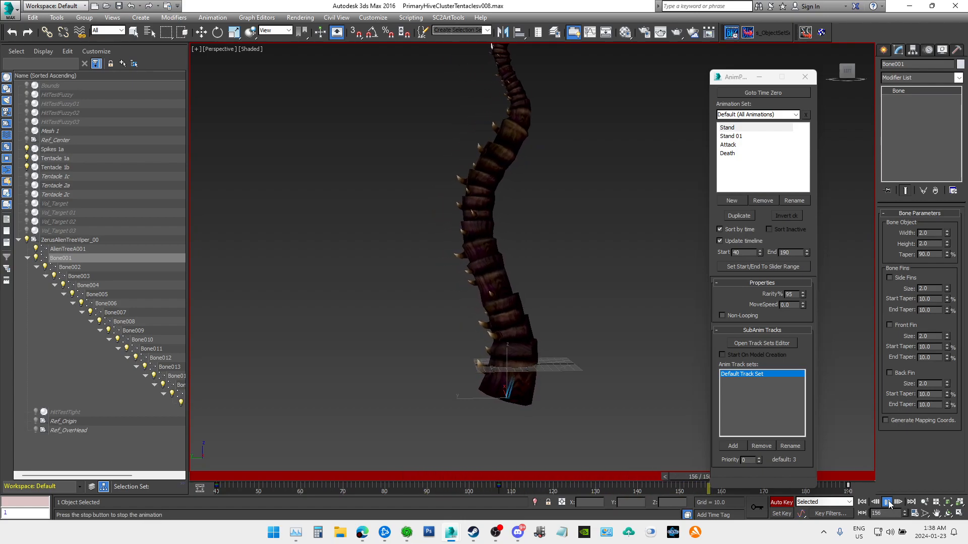
right_click(887, 503)
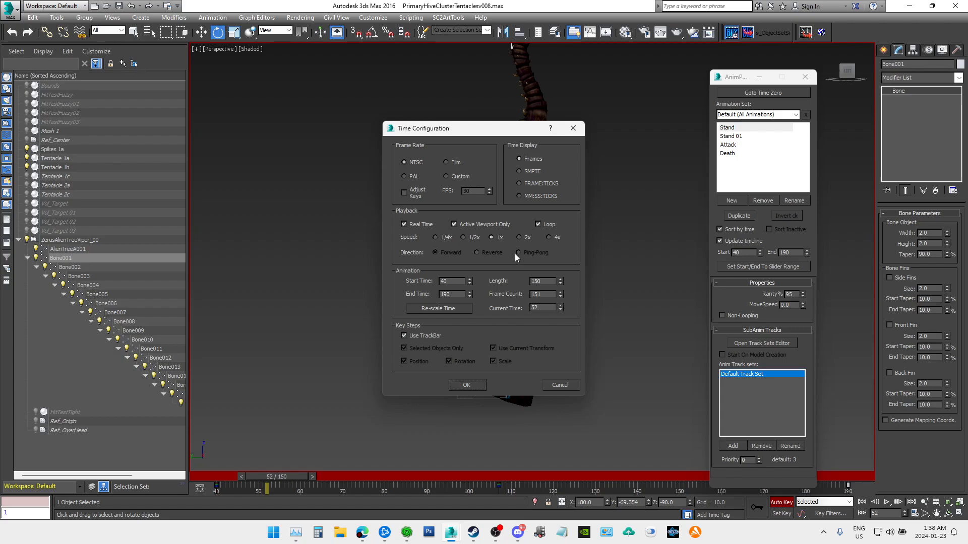
click(467, 386)
Step: At frame 107, rotate Bone002 slightly further toward the spiked side and bend Bone003 back away from it
drag(286, 479, 499, 484)
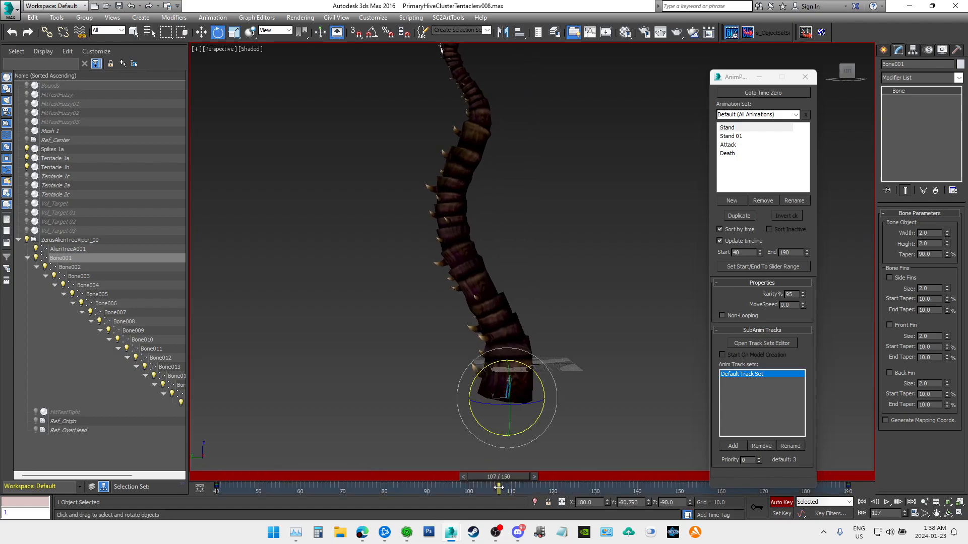
click(75, 268)
scroll(450, 378, up, 2)
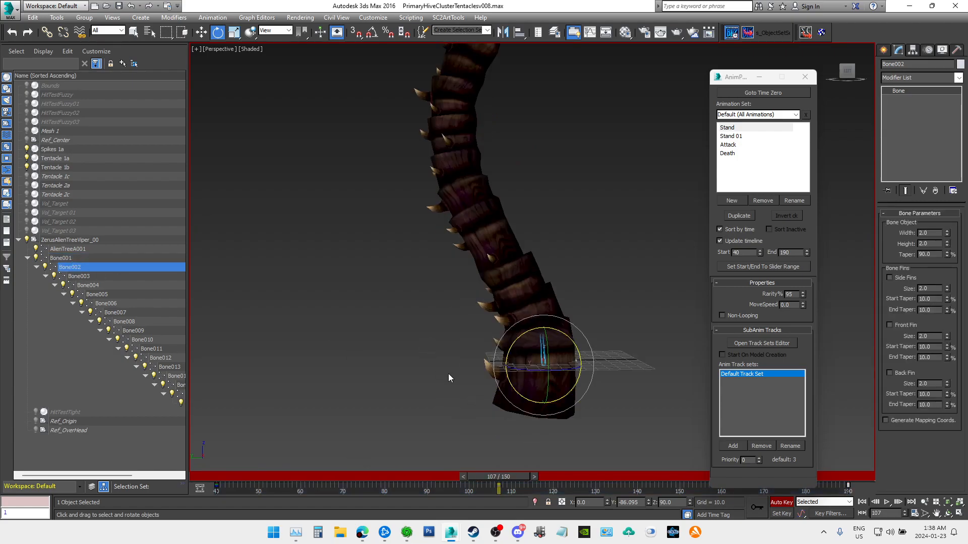
mouse_move(522, 336)
mouse_down()
mouse_move(538, 339)
mouse_move(524, 346)
mouse_up()
click(81, 276)
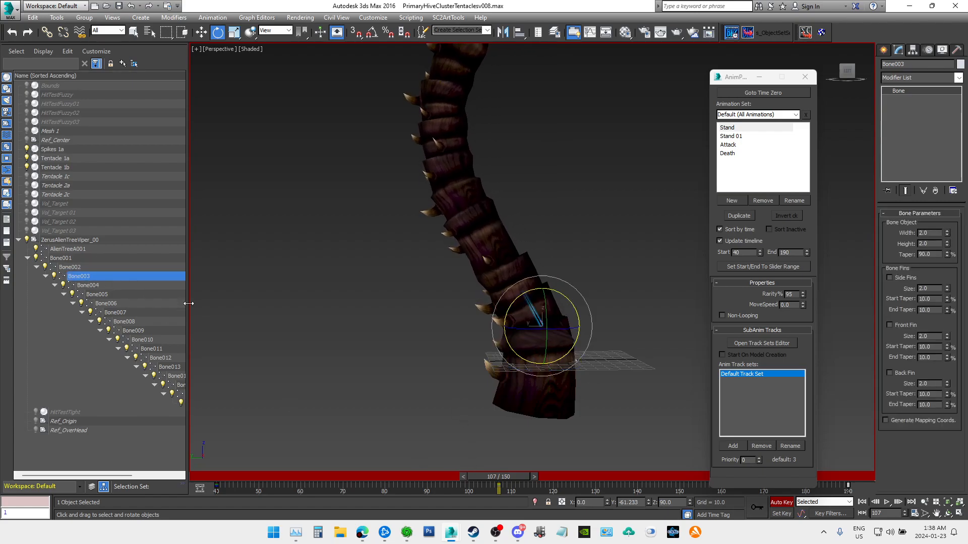
drag(518, 301, 530, 307)
Step: Rotate Bone004 away from the spiked side and Bone005 slightly back toward it
click(91, 285)
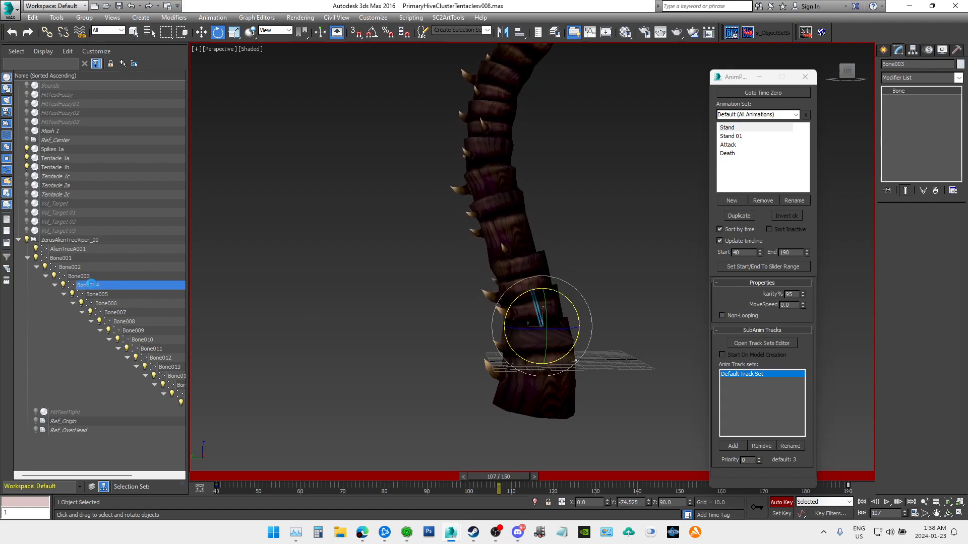
drag(504, 250, 516, 254)
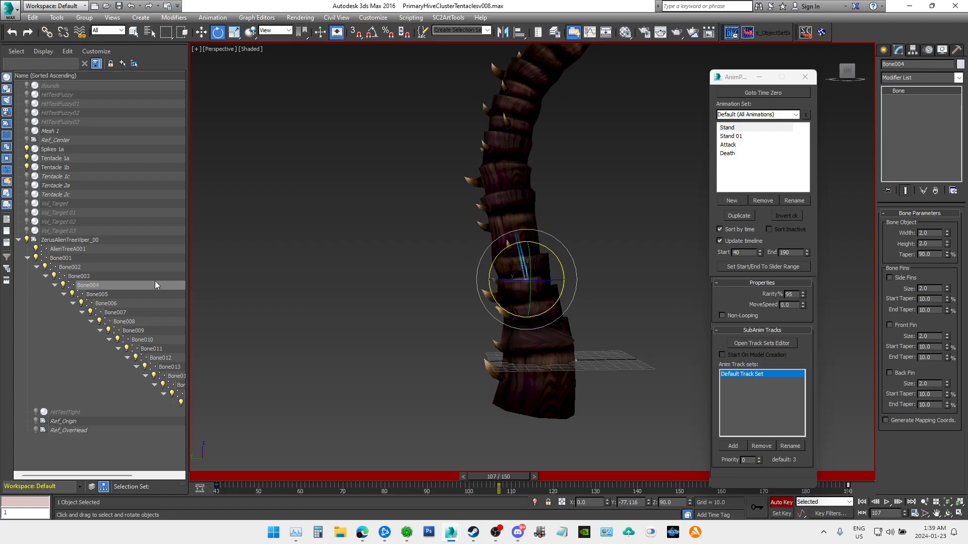
click(106, 296)
drag(493, 194, 489, 200)
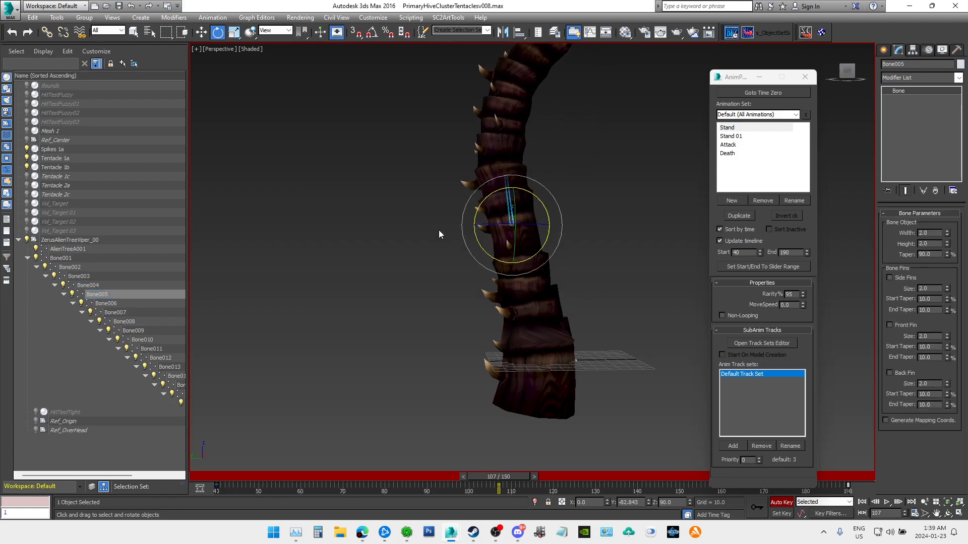
Step: Rotate Bone006 and Bone007 away from the spiked side to begin the tentacle's forward arch
click(107, 303)
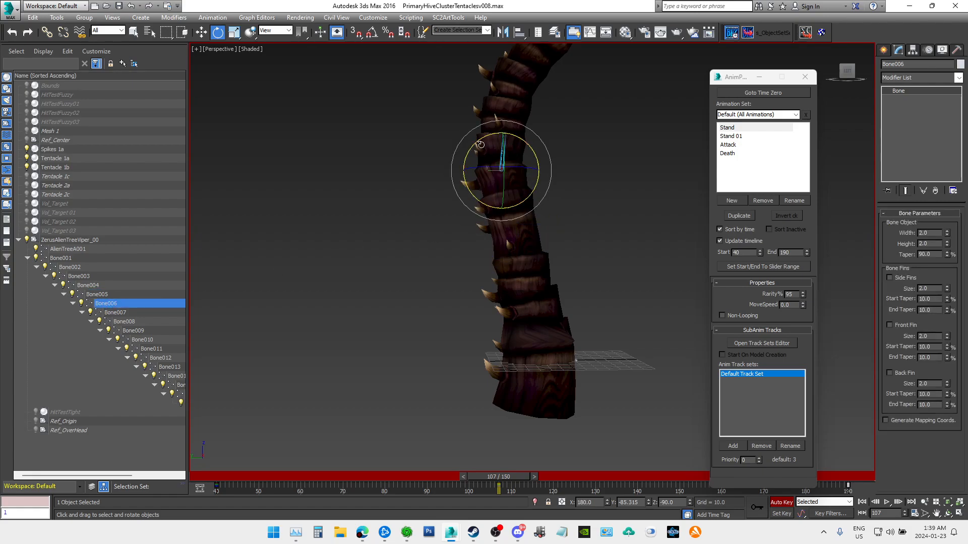
drag(481, 141, 502, 173)
scroll(503, 173, up, 2)
drag(480, 141, 476, 136)
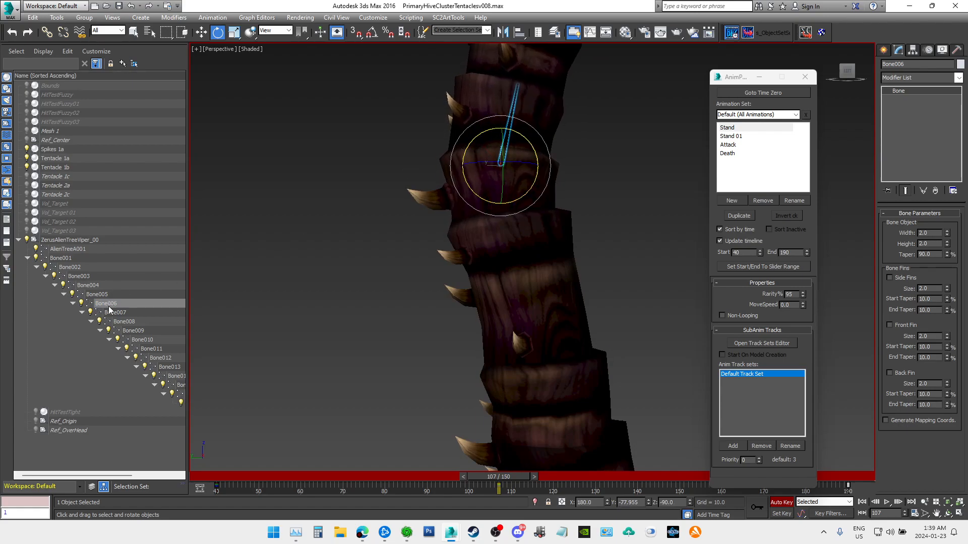
click(122, 315)
middle_drag(571, 164, 517, 302)
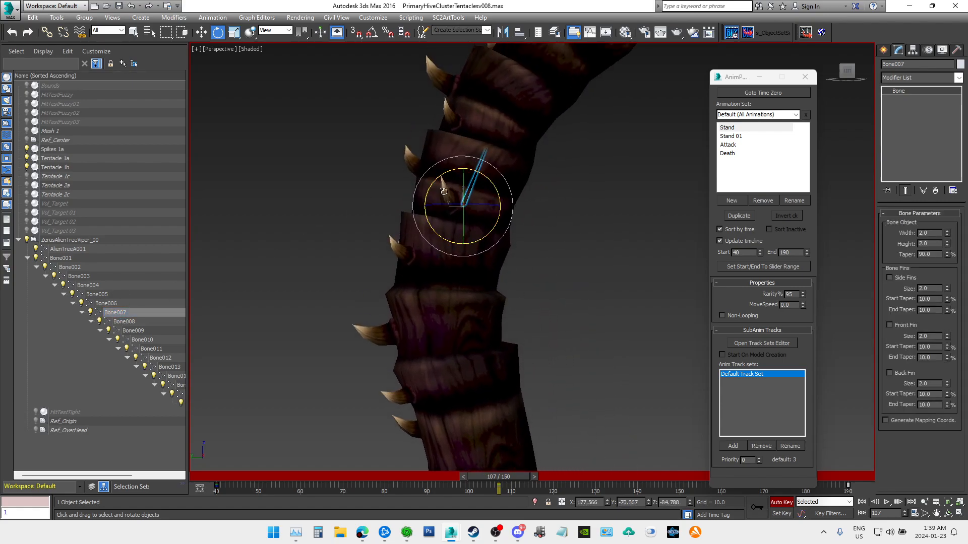
drag(436, 179, 438, 176)
Step: Rotate Bone008, Bone009 and Bone010 in turn so the middle of the tentacle arches over and starts pointing downward
click(127, 323)
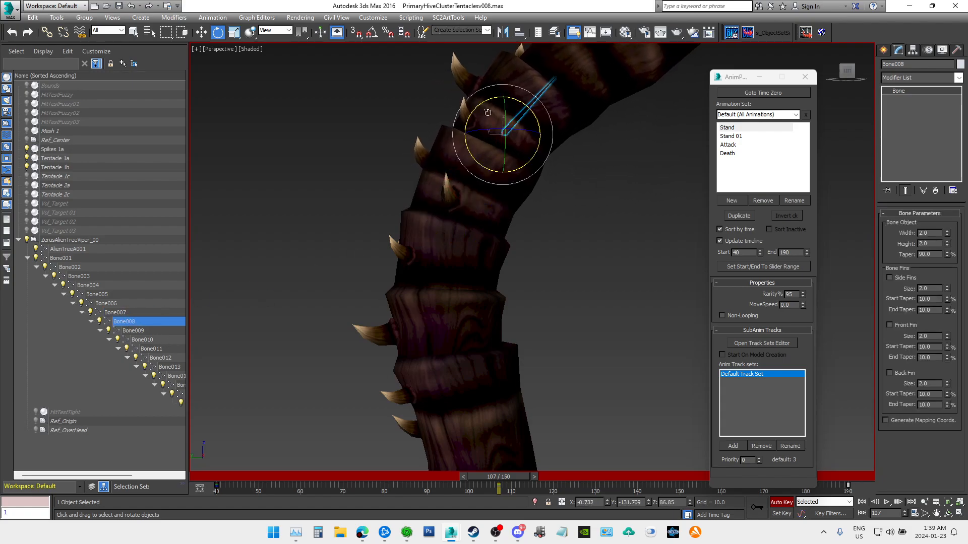
drag(473, 110, 488, 106)
middle_drag(593, 200, 508, 338)
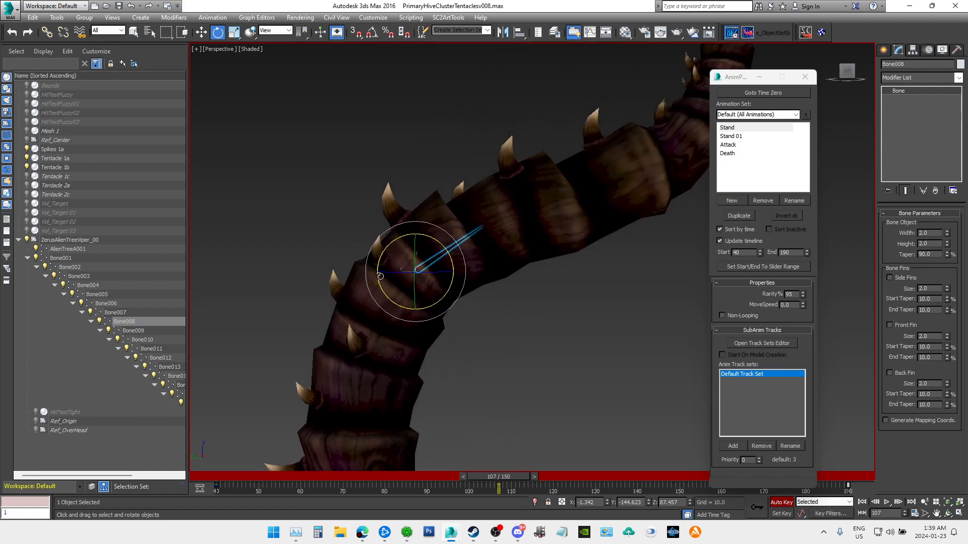
click(134, 332)
drag(515, 190, 530, 199)
click(146, 340)
drag(618, 183, 600, 162)
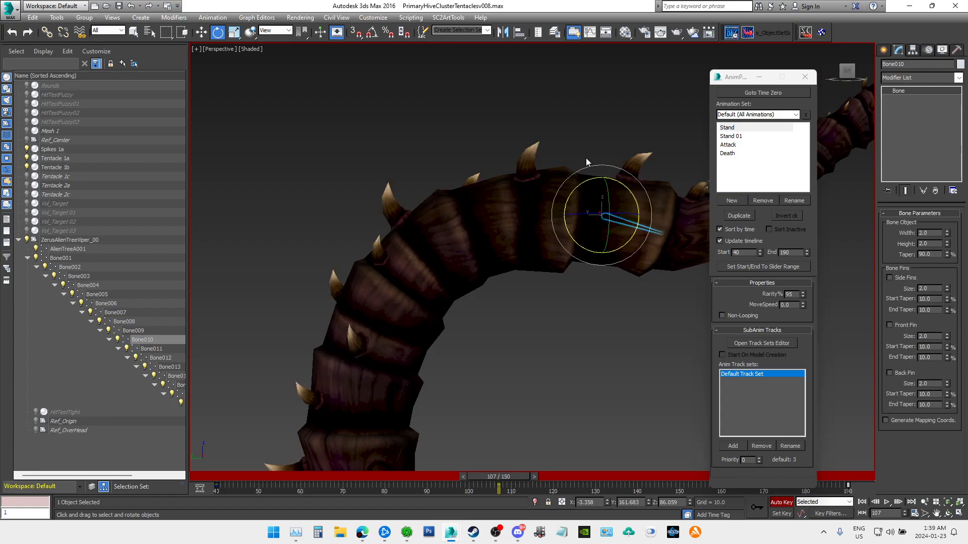
Step: Rotate Bone011 and Bone012 downward to continue the arch toward the tentacle's thin end
middle_drag(513, 159, 475, 159)
middle_drag(533, 139, 390, 156)
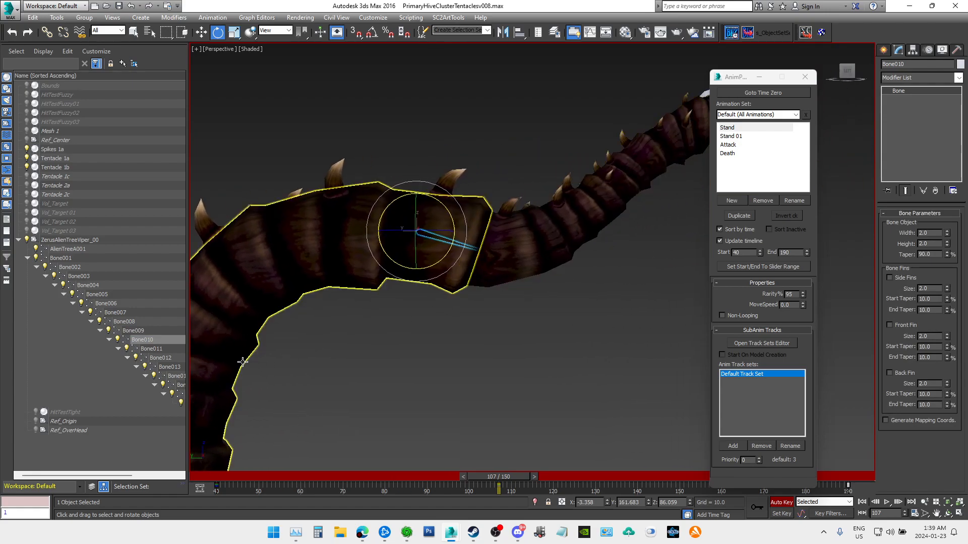
click(151, 349)
drag(511, 218, 540, 258)
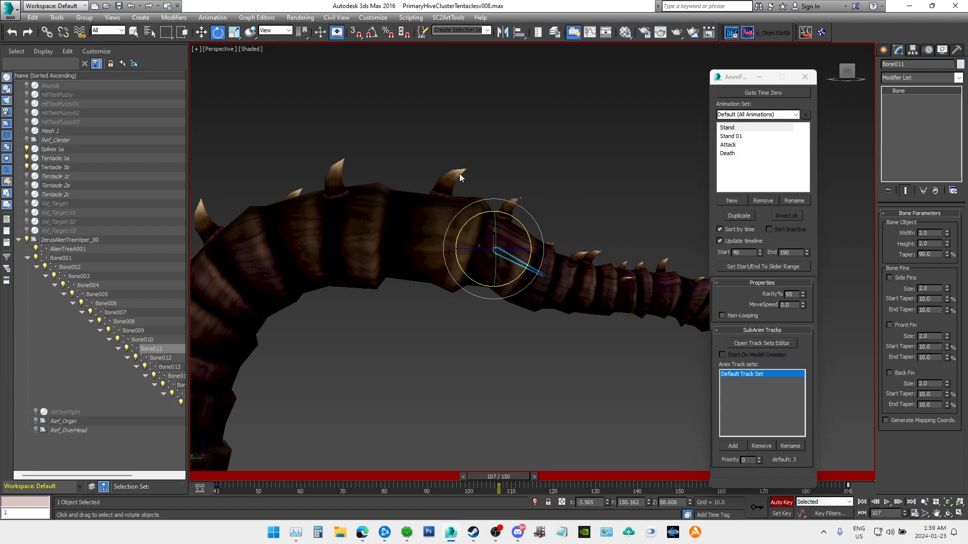
middle_drag(588, 186, 415, 146)
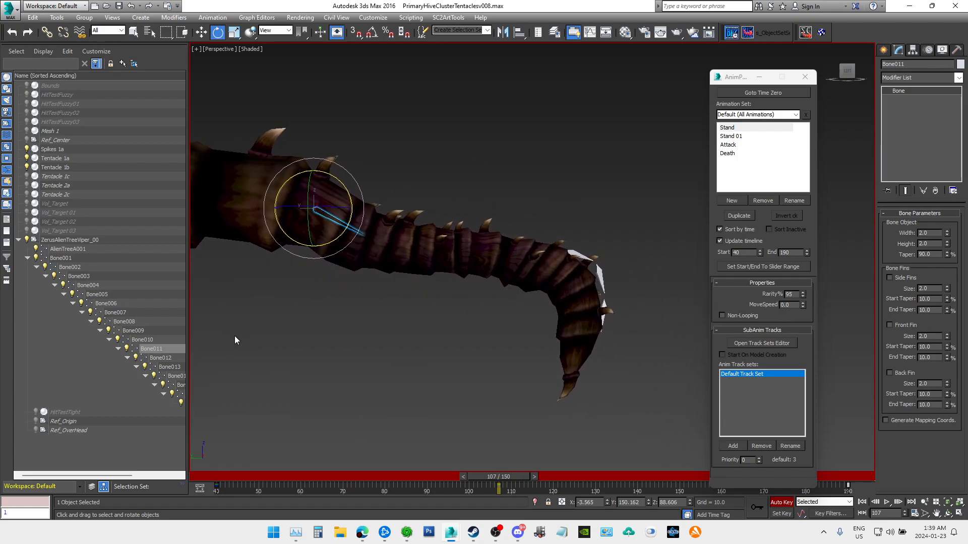
click(159, 358)
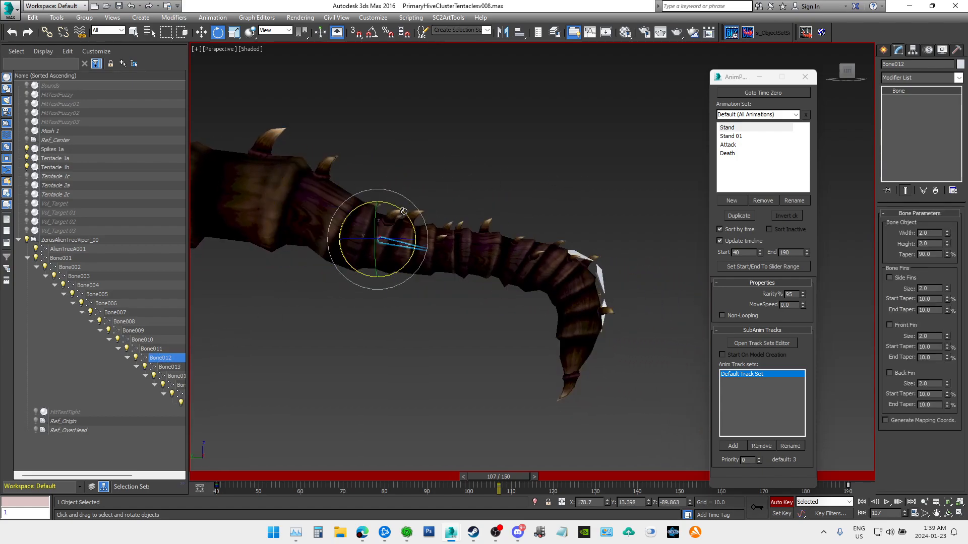
drag(402, 214, 407, 240)
Step: Rotate Bone013 and Bone014 downward and inward to curl the thin end of the tentacle
click(168, 368)
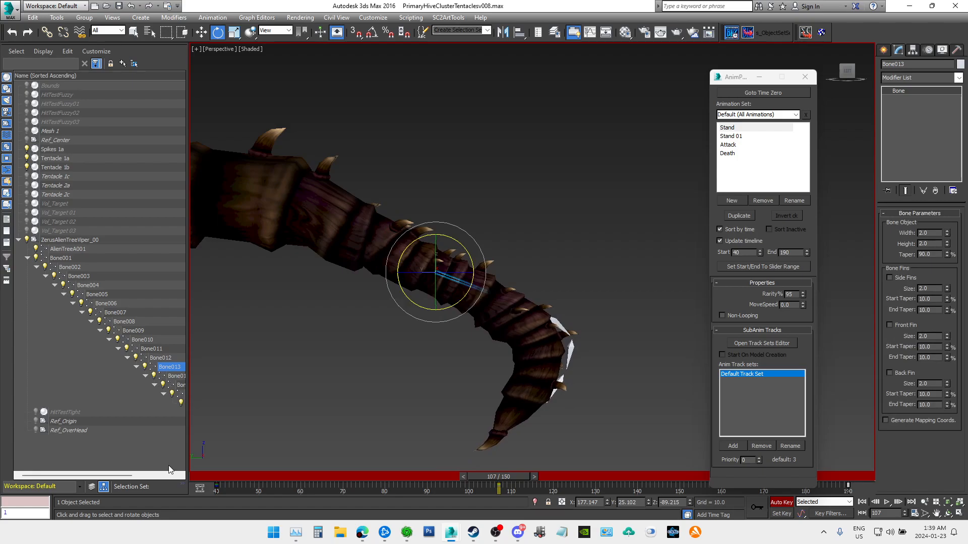
drag(126, 475, 170, 475)
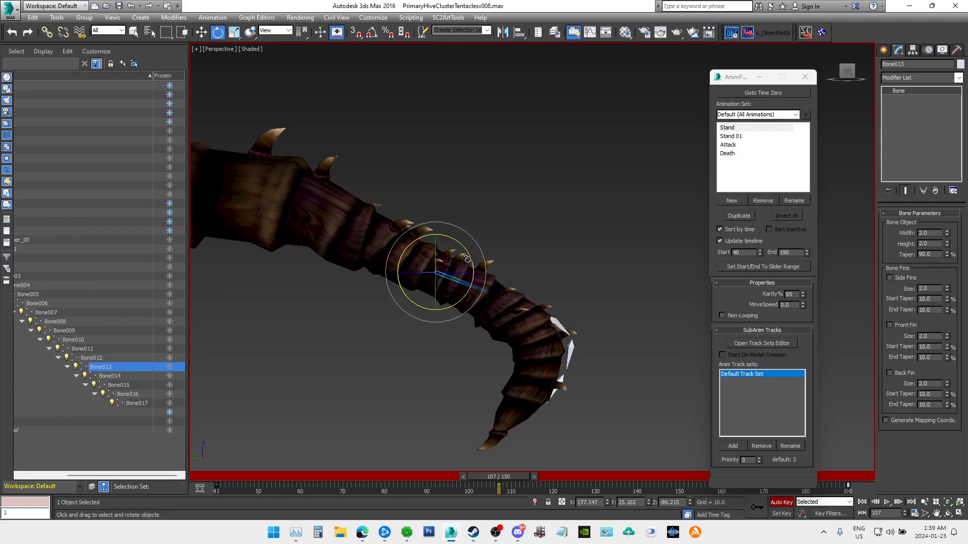
drag(469, 258, 467, 270)
click(119, 376)
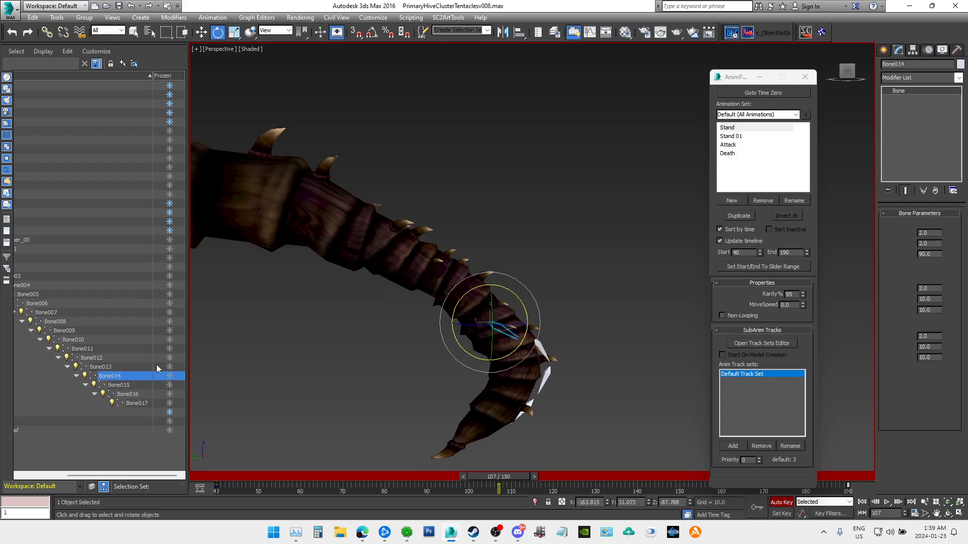
drag(515, 296, 544, 334)
Step: Curl the tentacle's tip inward by rotating Bone015, Bone016 and Bone017, viewing the tip from the opposite side for the last bone
click(119, 385)
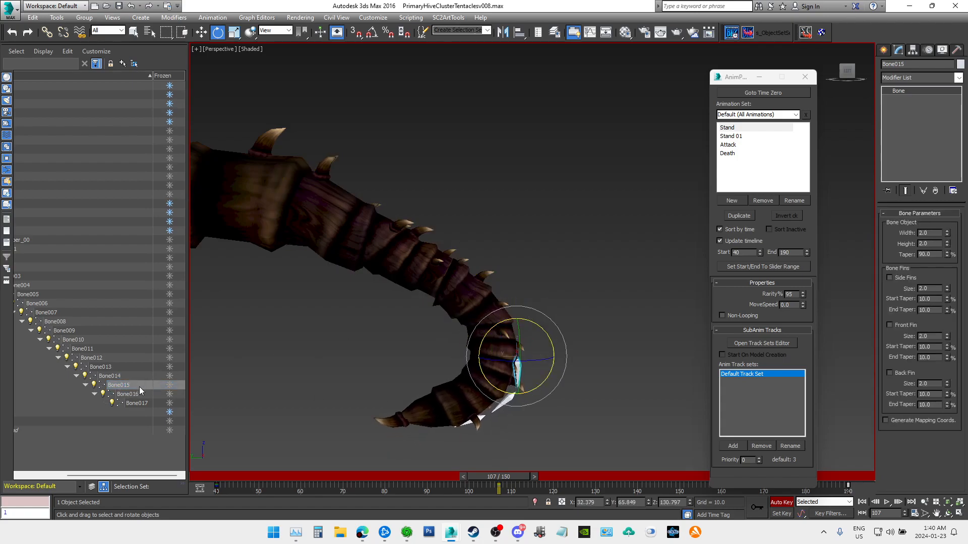
click(128, 394)
drag(542, 366, 503, 388)
drag(851, 72, 799, 77)
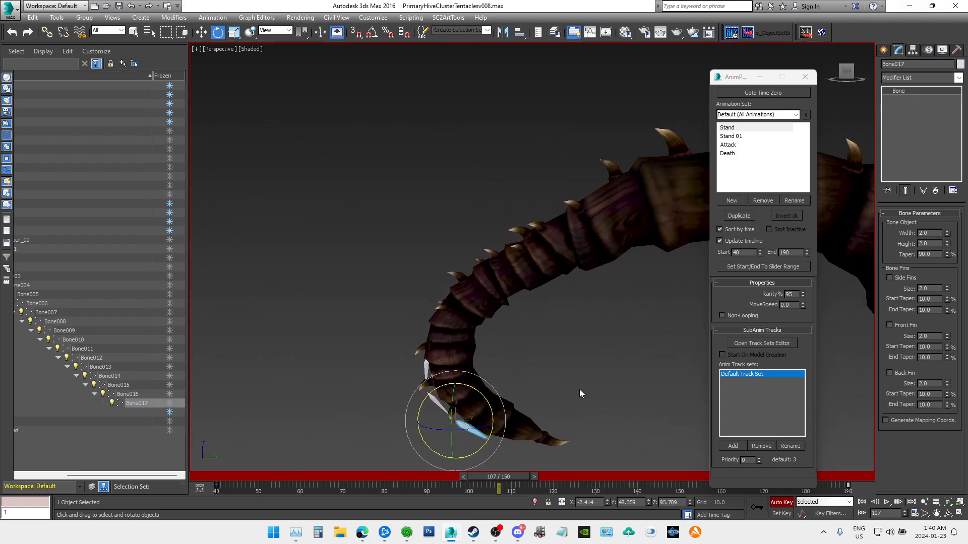
drag(483, 398, 444, 400)
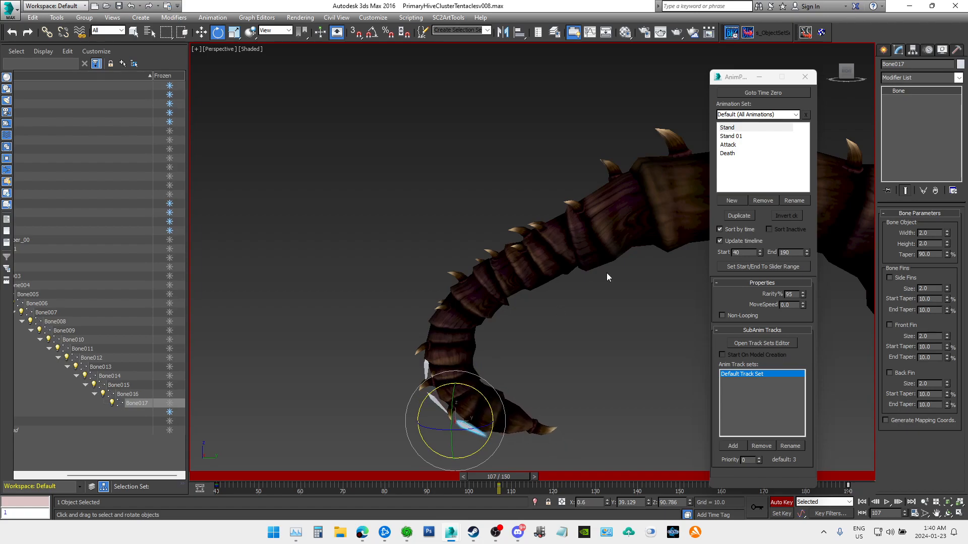
Step: Refine the curl at frame 107 by rotating Bone012 and Bone013 further inward
scroll(609, 271, down, 5)
scroll(614, 258, up, 4)
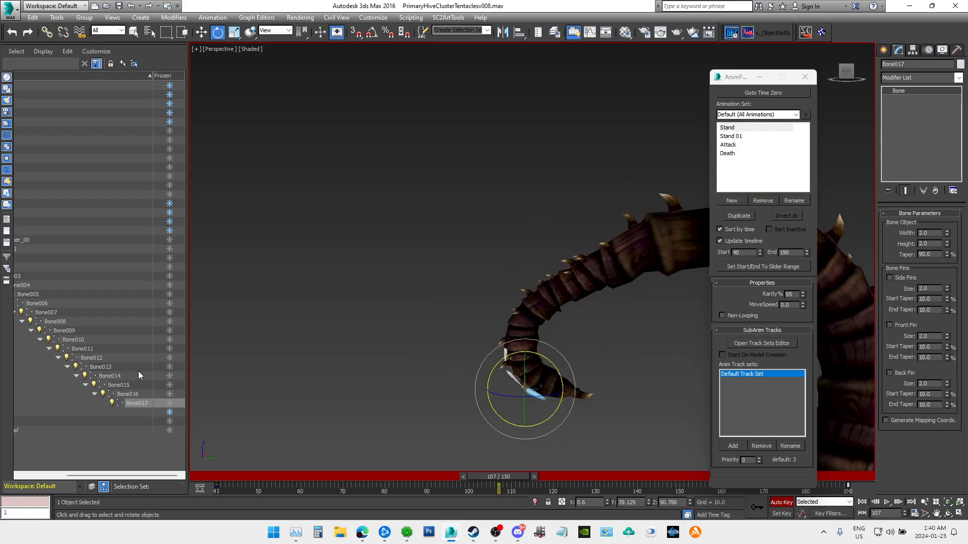
click(100, 358)
drag(584, 236, 550, 266)
click(101, 367)
scroll(505, 262, down, 4)
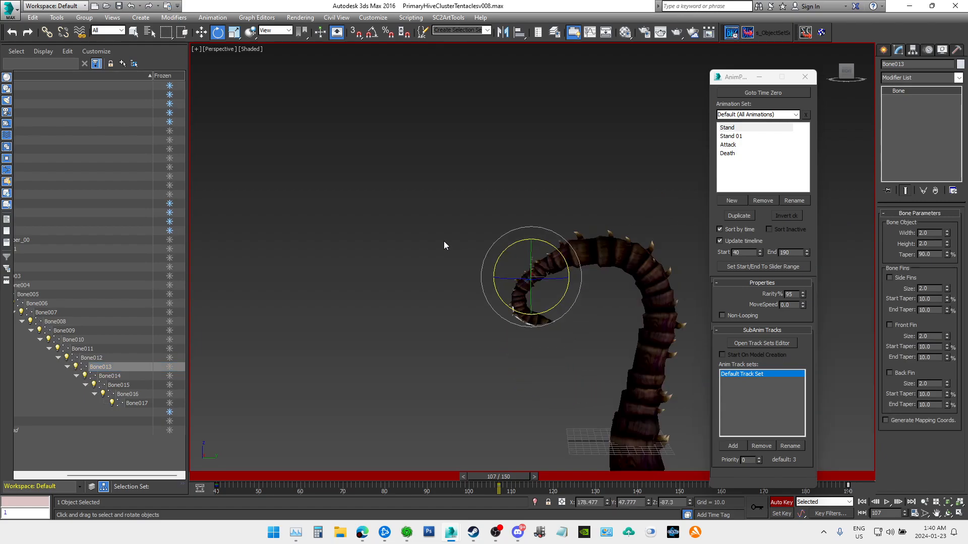
Step: Clear the selection and review the whole tentacle's Stand motion by playing it and scrubbing between frames 40 and 111
click(444, 241)
drag(849, 72, 918, 84)
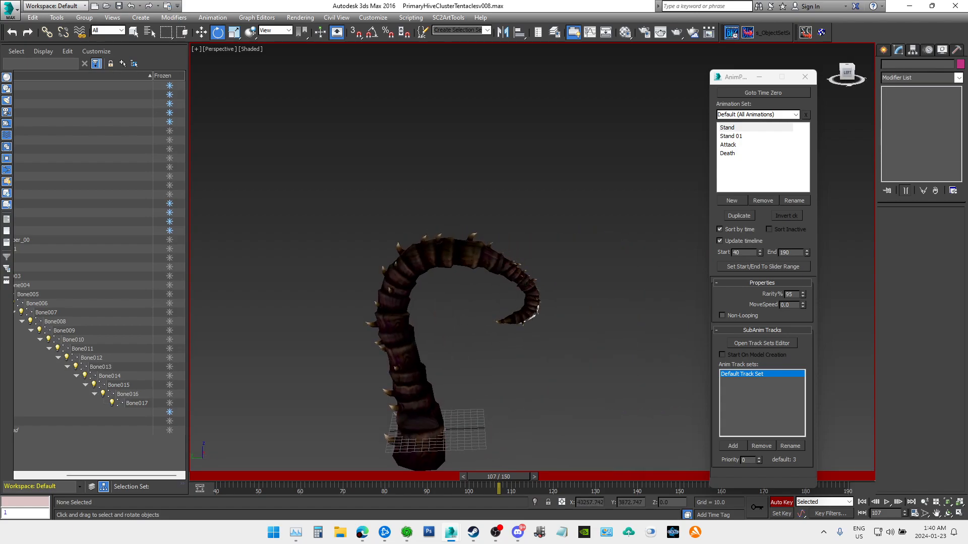
scroll(543, 277, up, 4)
middle_drag(460, 355, 524, 251)
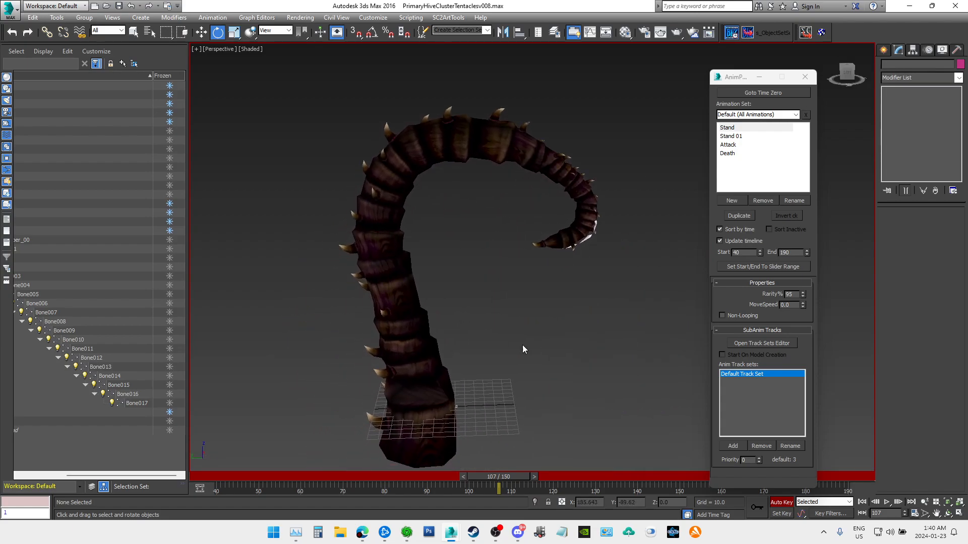
drag(512, 482, 213, 461)
scroll(537, 333, down, 3)
middle_drag(543, 338, 547, 283)
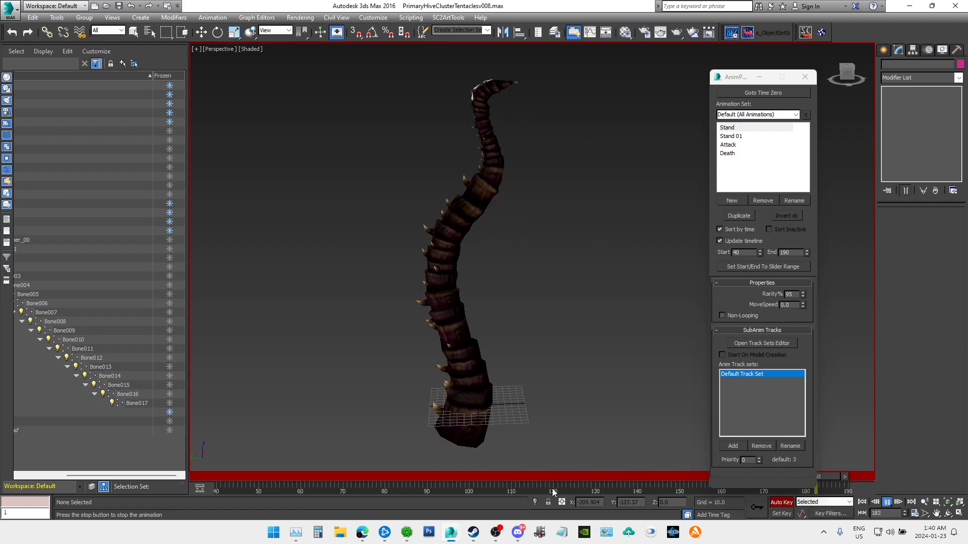
drag(314, 476, 540, 477)
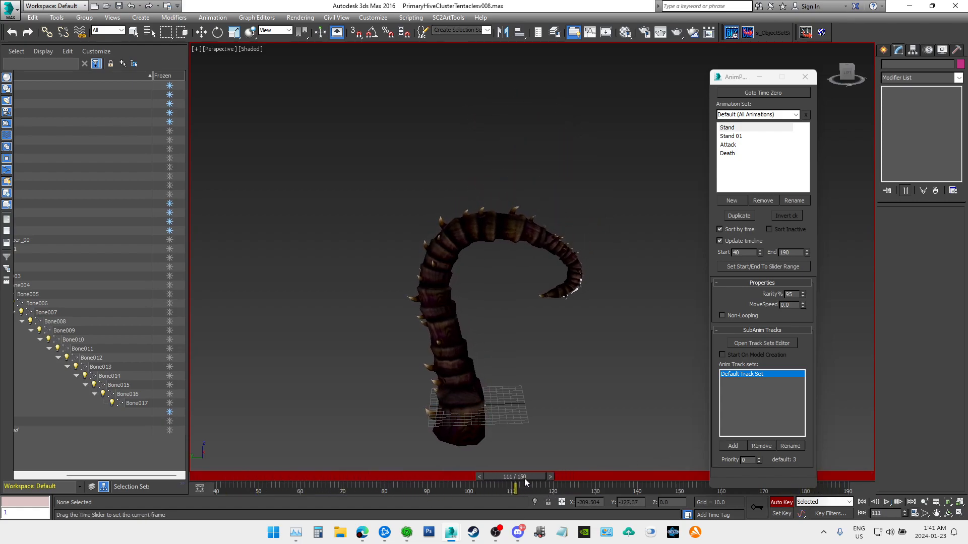
Step: Select all of the tentacle's objects and review the Stand motion by scrubbing between frames 107 and 40
key(ctrl+a)
drag(530, 476, 516, 476)
key(e)
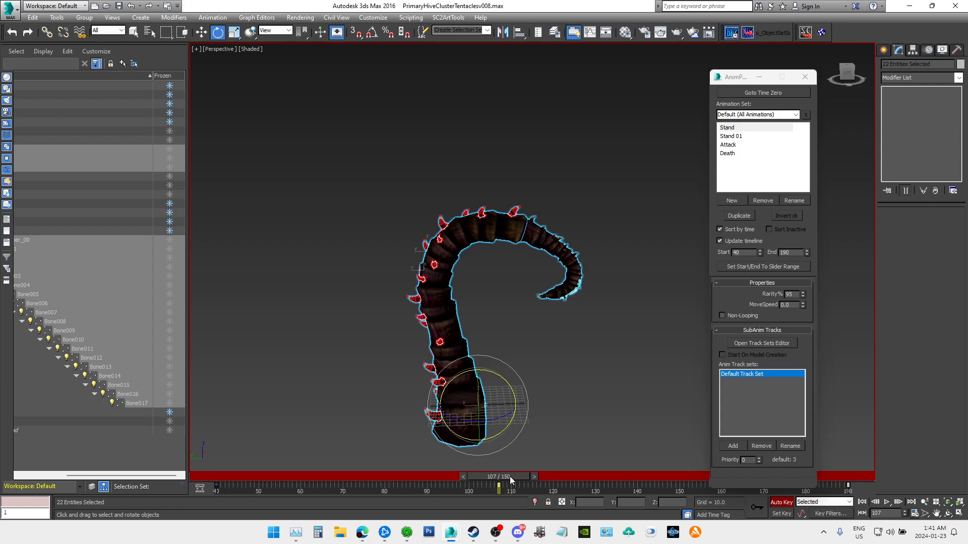
drag(473, 477, 209, 418)
key(e)
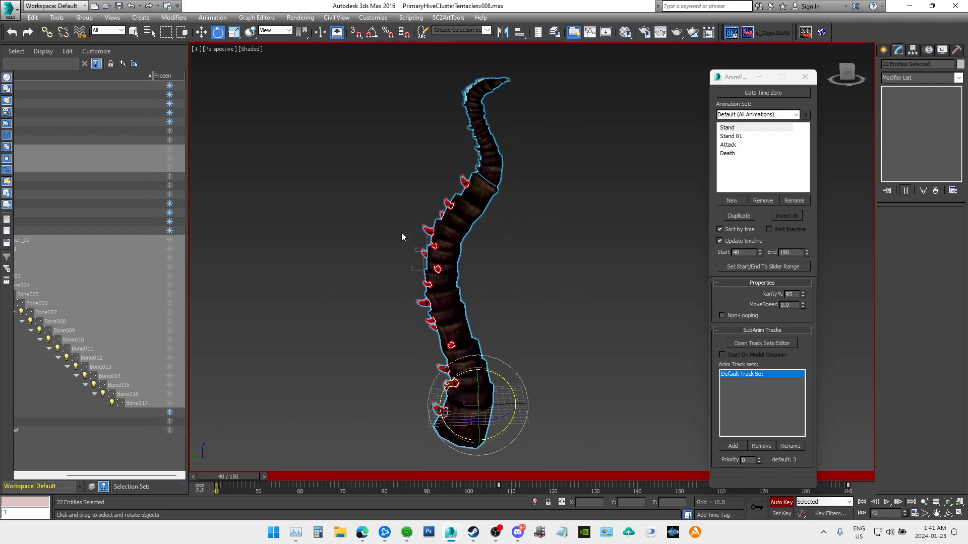
Step: Inspect the tentacle's segments and base at frame 40 up close, from the side and from the front
scroll(469, 362, up, 5)
scroll(507, 313, up, 6)
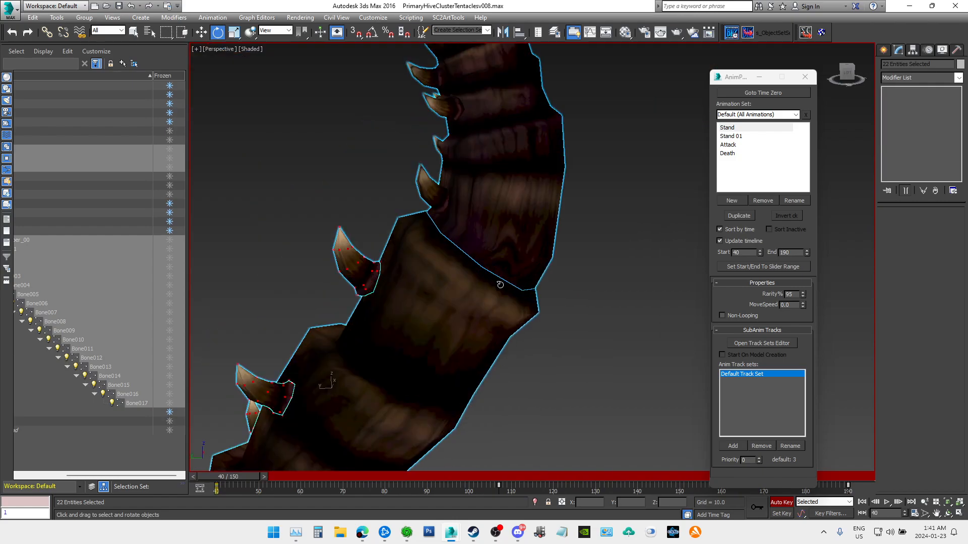
scroll(366, 320, down, 10)
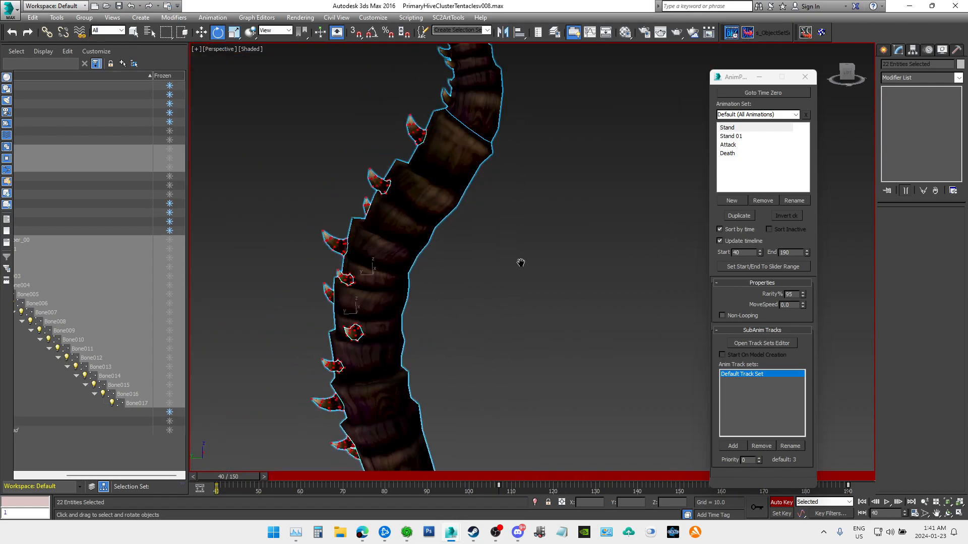
scroll(560, 281, up, 8)
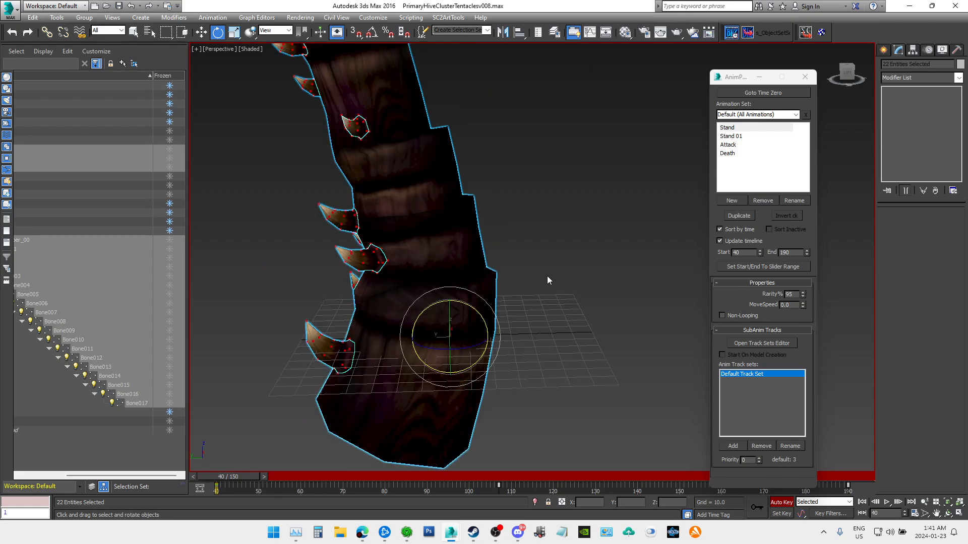
drag(229, 482, 215, 467)
key(e)
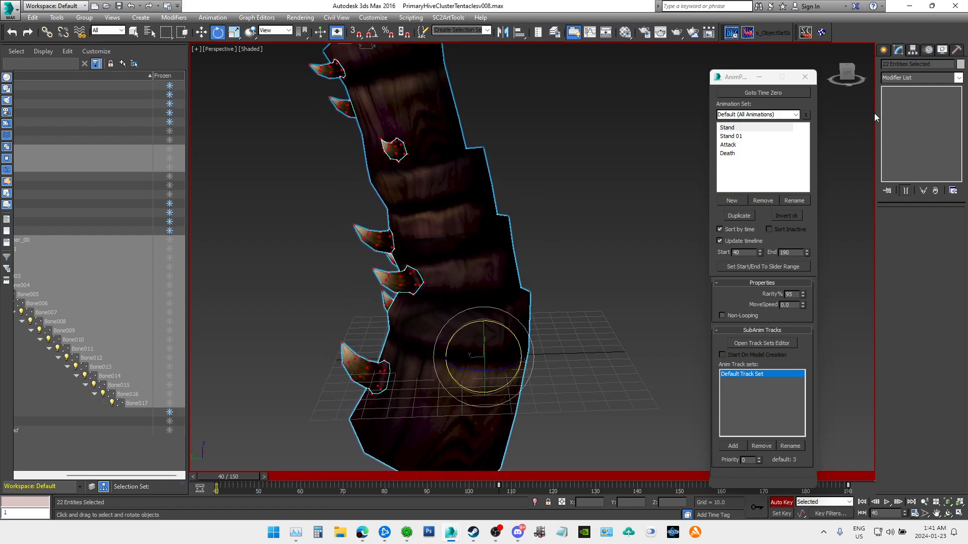
click(852, 78)
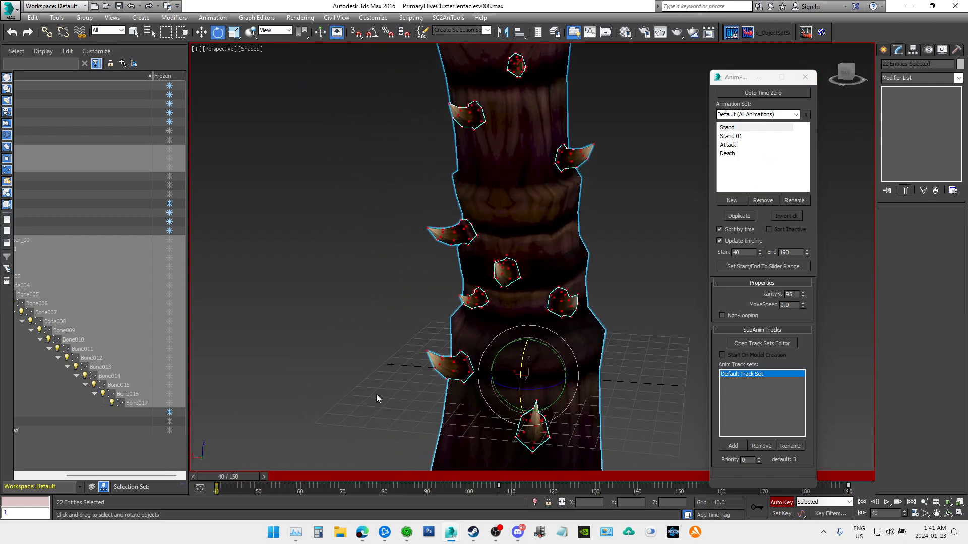
drag(230, 482, 168, 459)
click(853, 78)
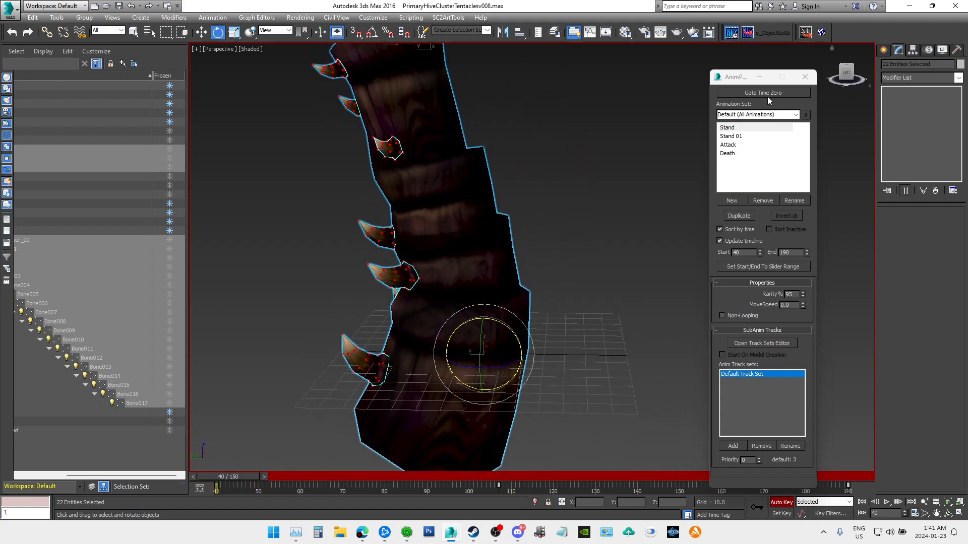
scroll(685, 144, down, 2)
middle_drag(624, 149, 556, 278)
scroll(644, 227, down, 2)
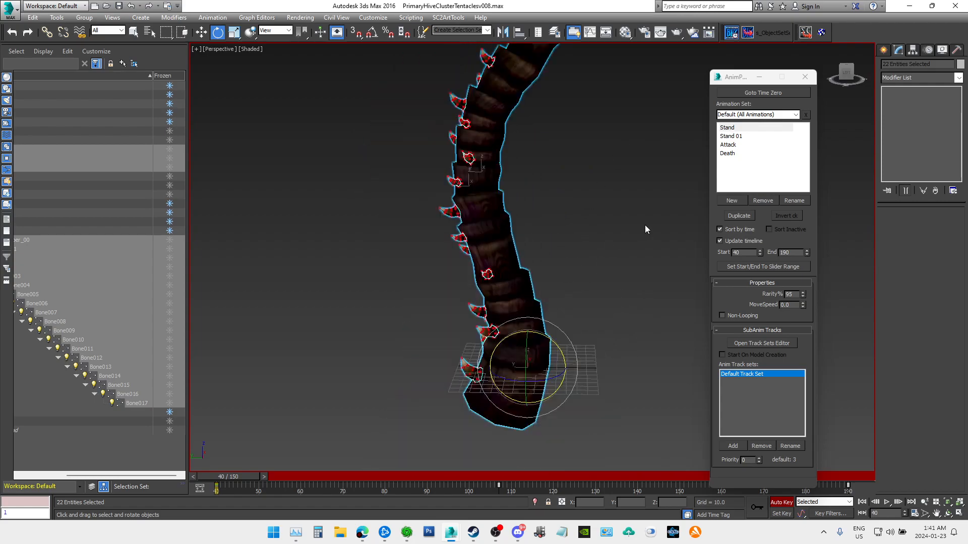
Step: Switch to the Attack animation and select the whole bone chain from Bone001 through its last child bone
click(735, 144)
middle_drag(599, 168, 482, 307)
scroll(476, 311, down, 3)
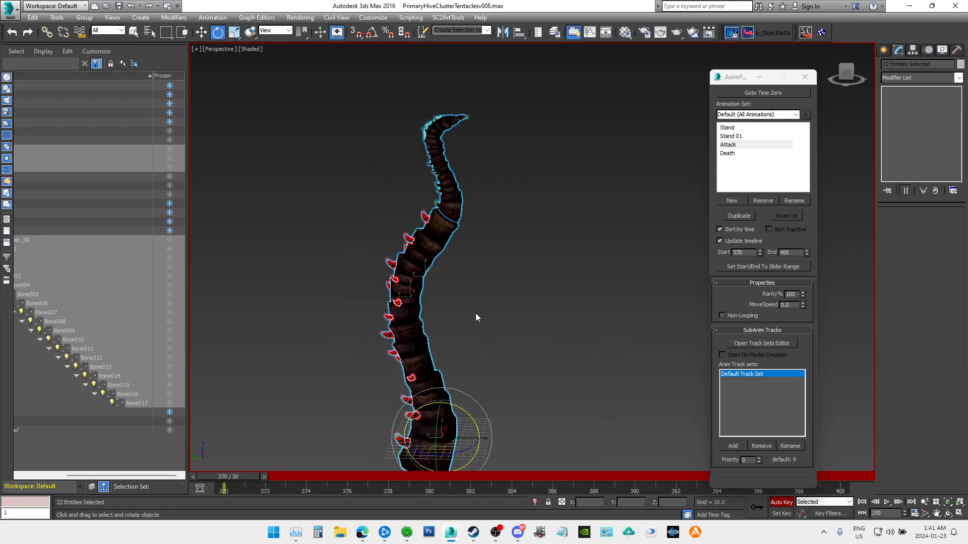
click(287, 377)
click(136, 403)
drag(134, 475, 93, 476)
double_click(52, 258)
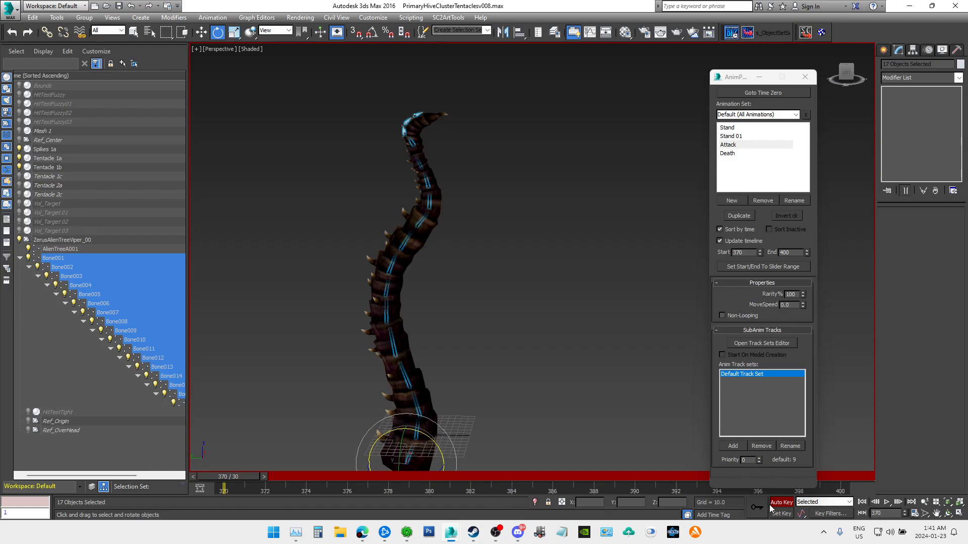
Step: Key the selected bone chain's resting pose at frames 370 and 400, the start and end of Attack
drag(256, 477, 453, 472)
key(e)
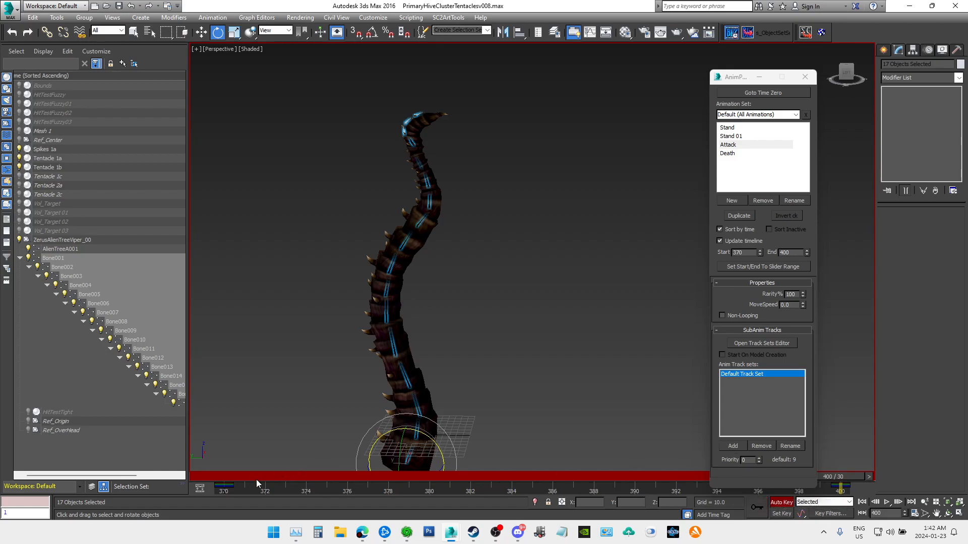
drag(837, 477, 362, 476)
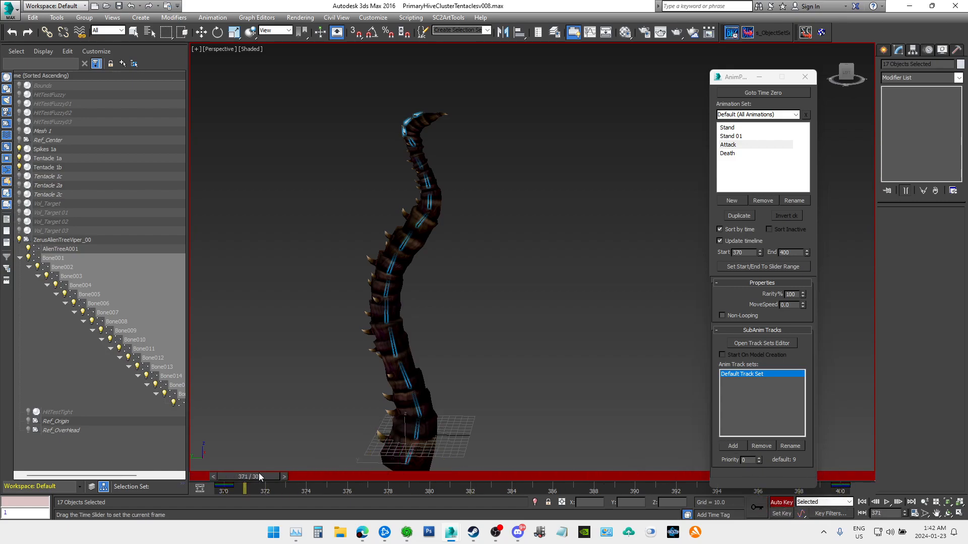
Step: At frame 383, rotate only Bone001 forward to a Y angle of about -46.5 degrees so the tentacle leans from its base
mouse_move(488, 479)
mouse_down()
mouse_move(501, 479)
mouse_move(290, 484)
mouse_move(784, 492)
mouse_move(326, 487)
mouse_move(501, 485)
mouse_up()
key(e)
middle_drag(523, 356, 680, 296)
scroll(665, 301, up, 2)
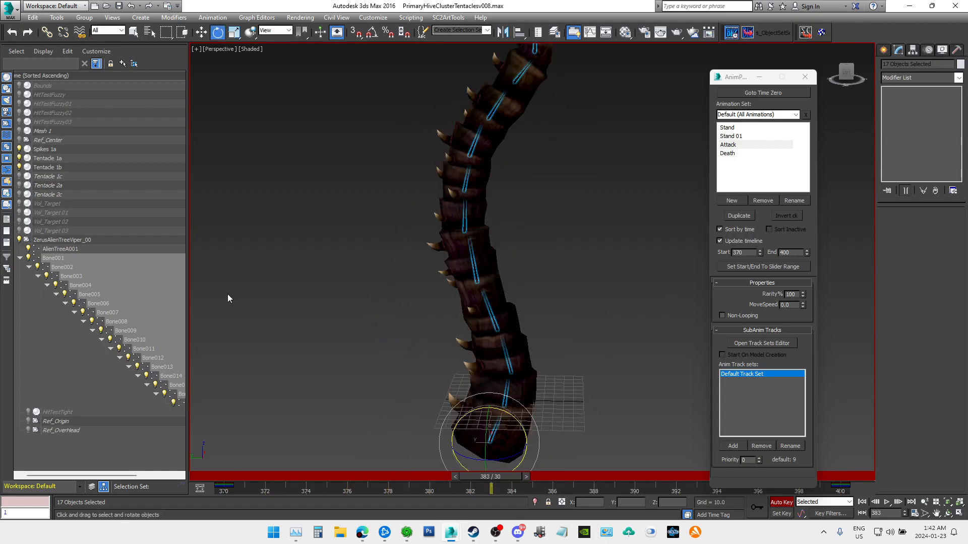
click(348, 252)
click(56, 258)
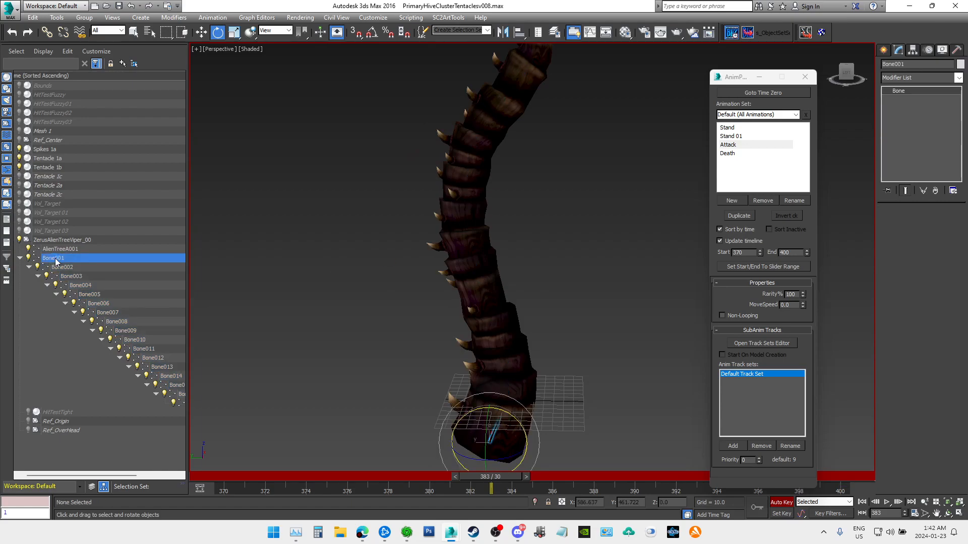
middle_drag(388, 287, 424, 146)
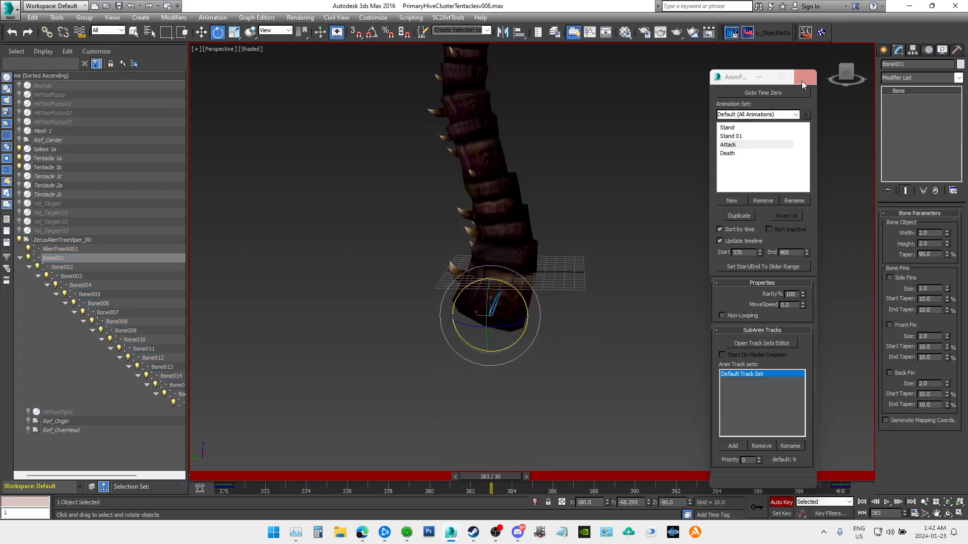
click(845, 77)
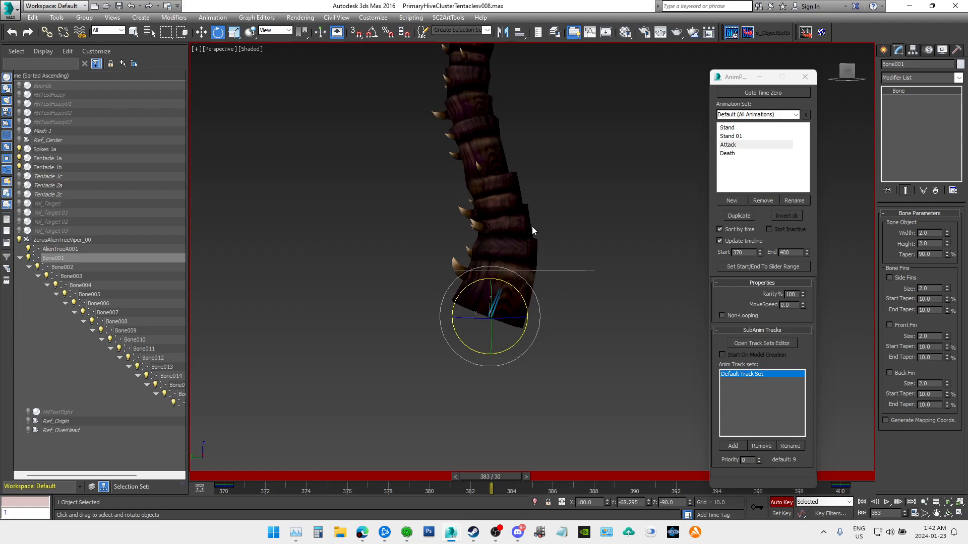
scroll(533, 230, up, 2)
mouse_move(493, 327)
mouse_down()
mouse_move(517, 331)
mouse_move(501, 335)
mouse_up()
middle_drag(609, 227, 498, 313)
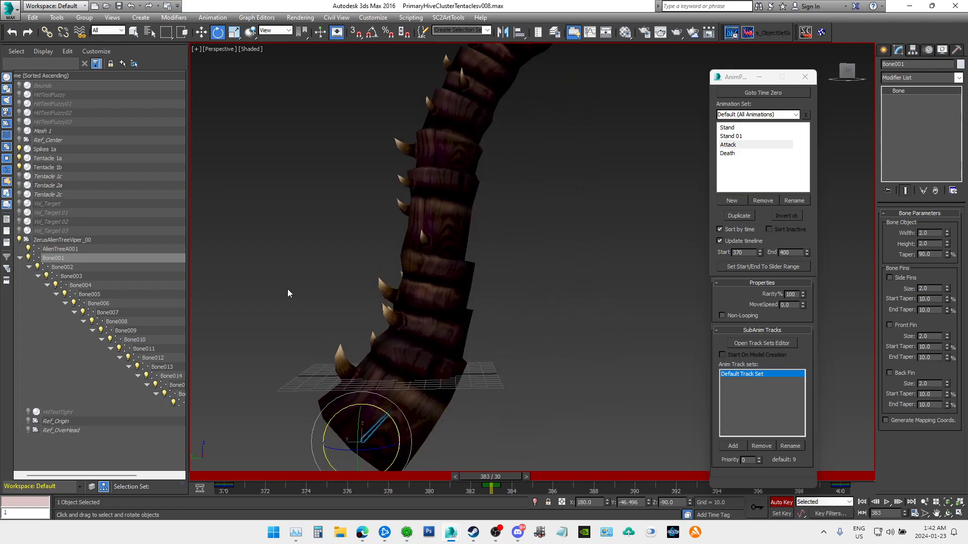
Step: Continue the forward lean by rotating Bone002 and Bone003 to Y angles of about -43.4 and -45.6 degrees
click(64, 267)
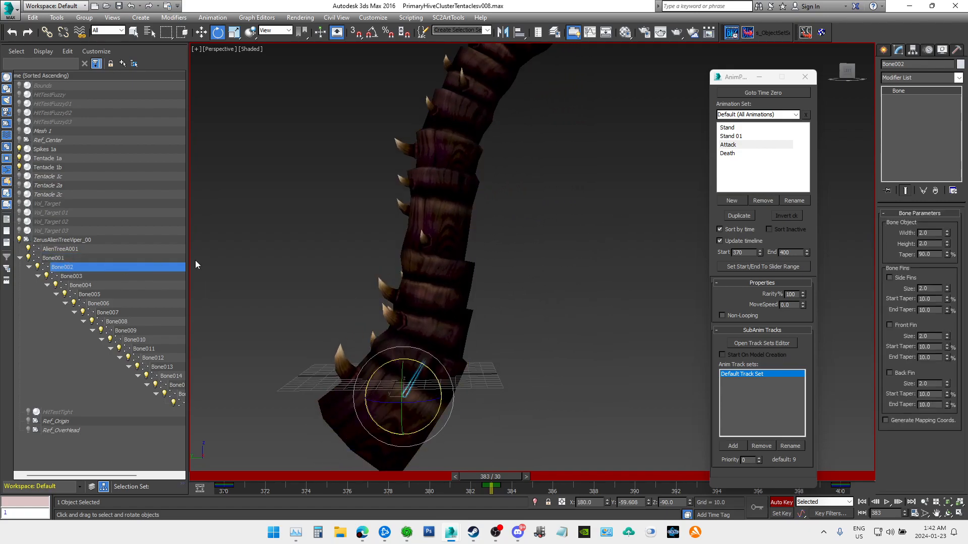
drag(433, 363, 449, 373)
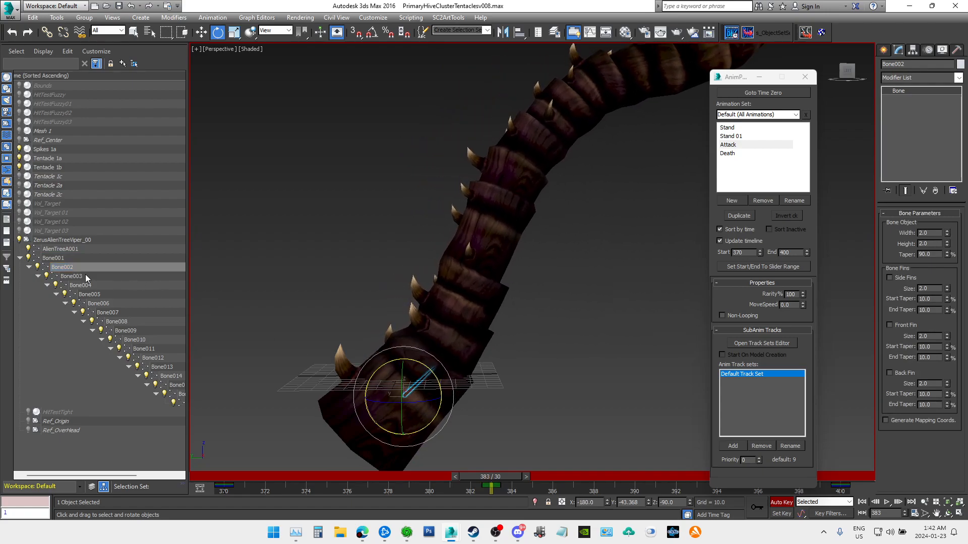
click(71, 276)
mouse_move(475, 342)
mouse_down()
mouse_move(491, 348)
mouse_move(469, 361)
mouse_move(479, 341)
mouse_up()
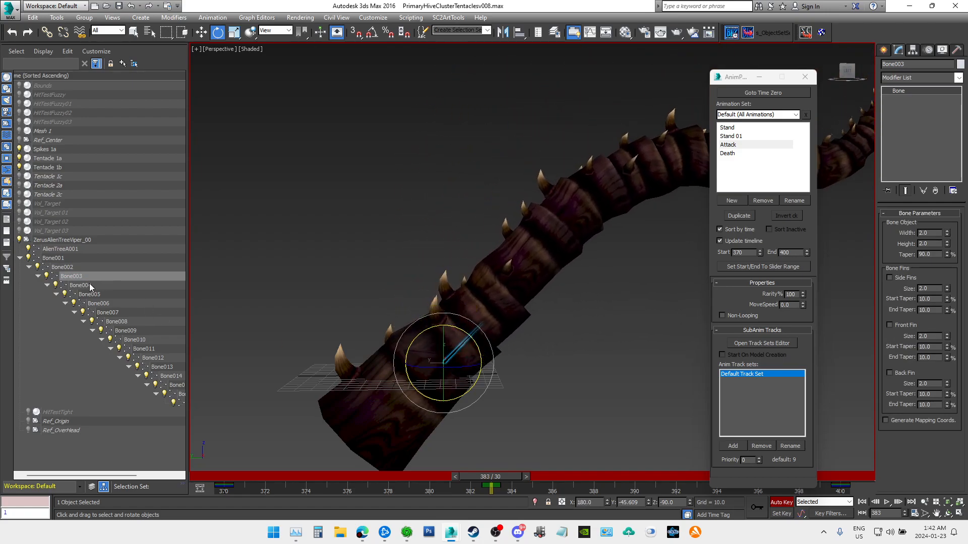
Step: Rotate Bone004 forward and Bone005 slightly back upward, to a Y angle of about -39.4 degrees
click(80, 285)
drag(516, 293, 515, 299)
click(88, 294)
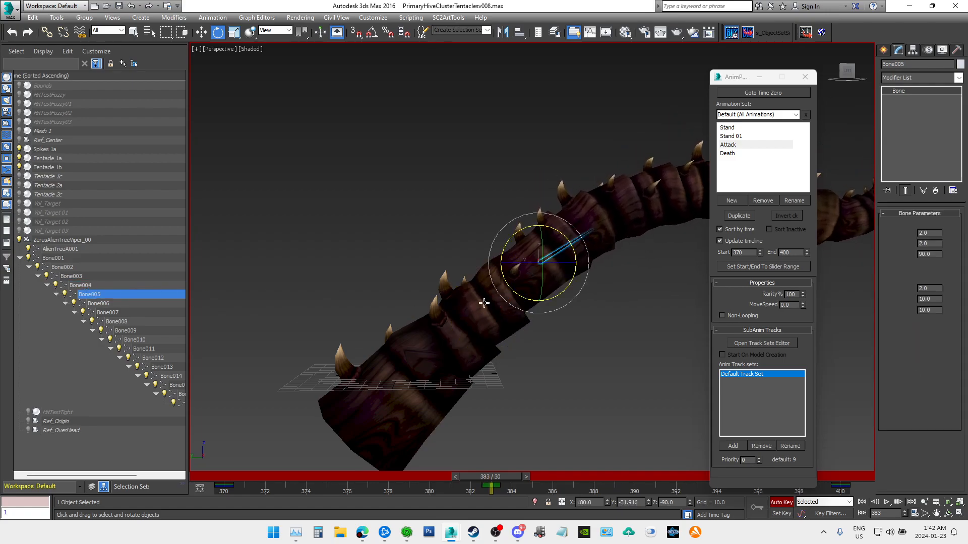
drag(566, 241, 547, 243)
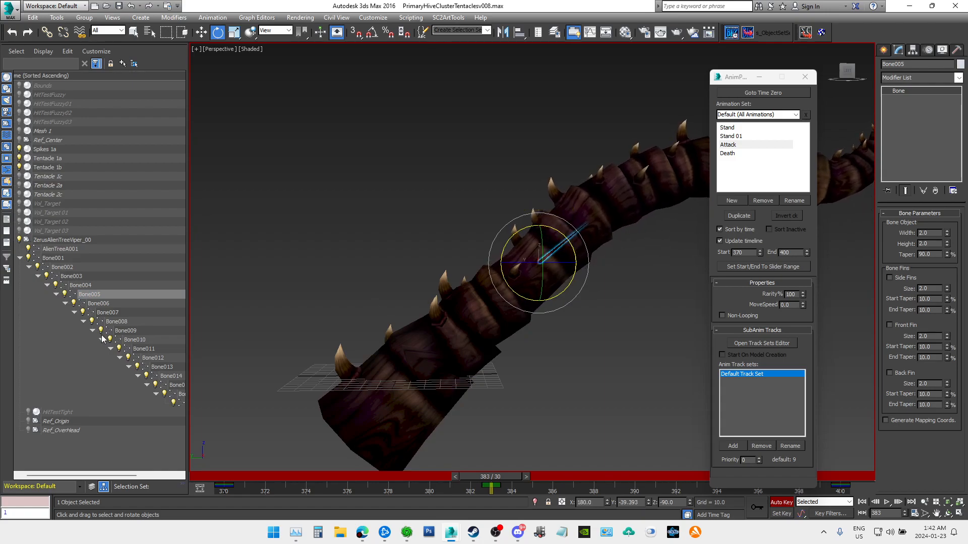
Step: Bend the middle of the tentacle downward by rotating Bone006 to a Y angle of about -16.7 degrees, plus Bone005
click(100, 304)
middle_drag(585, 235, 499, 246)
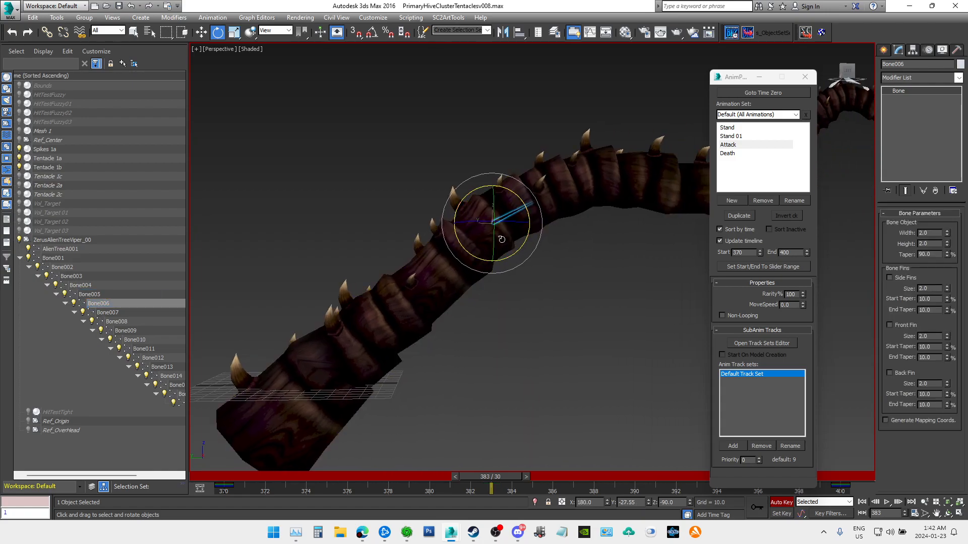
drag(519, 199, 512, 206)
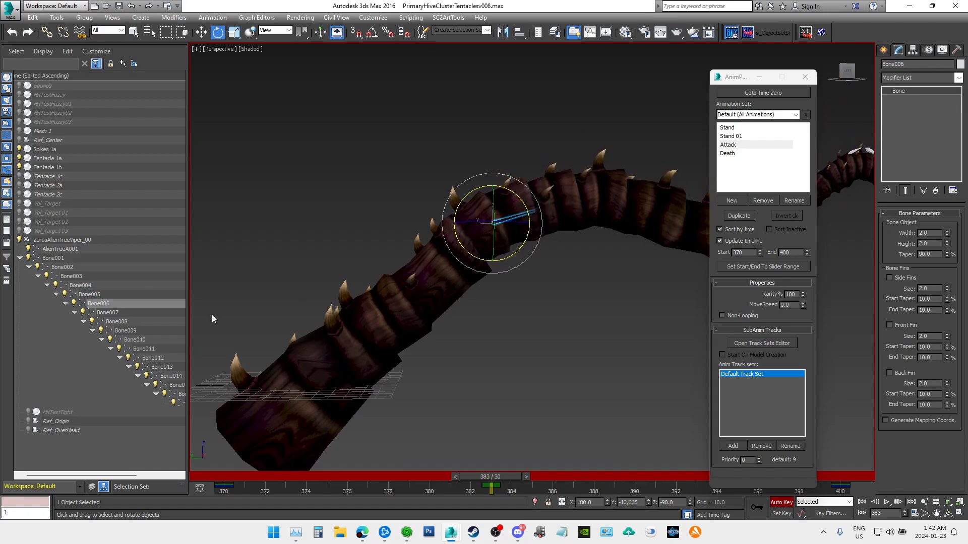
click(89, 295)
drag(463, 245, 475, 253)
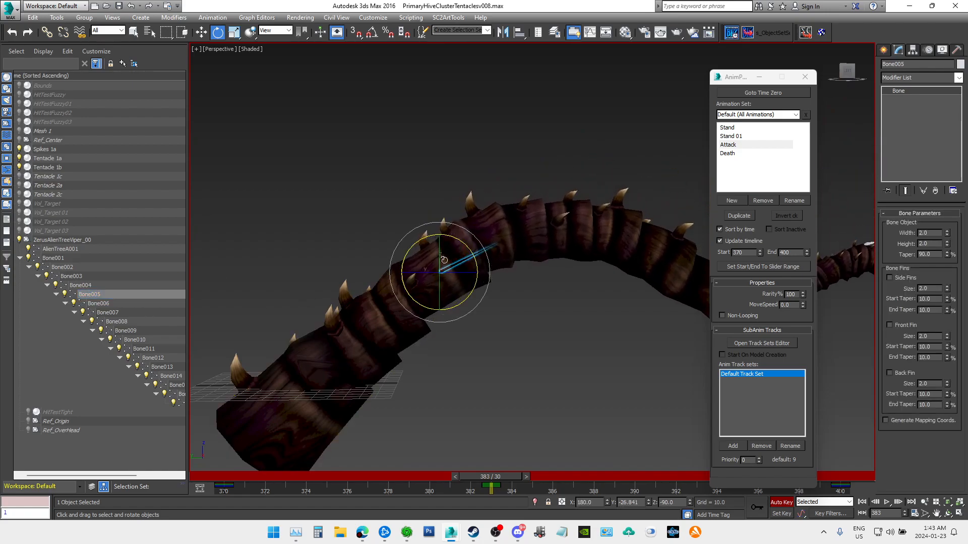
Step: Shape the top of the arch by rotating Bone007 downward to about 8.6 degrees in Y and Bone008 slightly upward
click(108, 313)
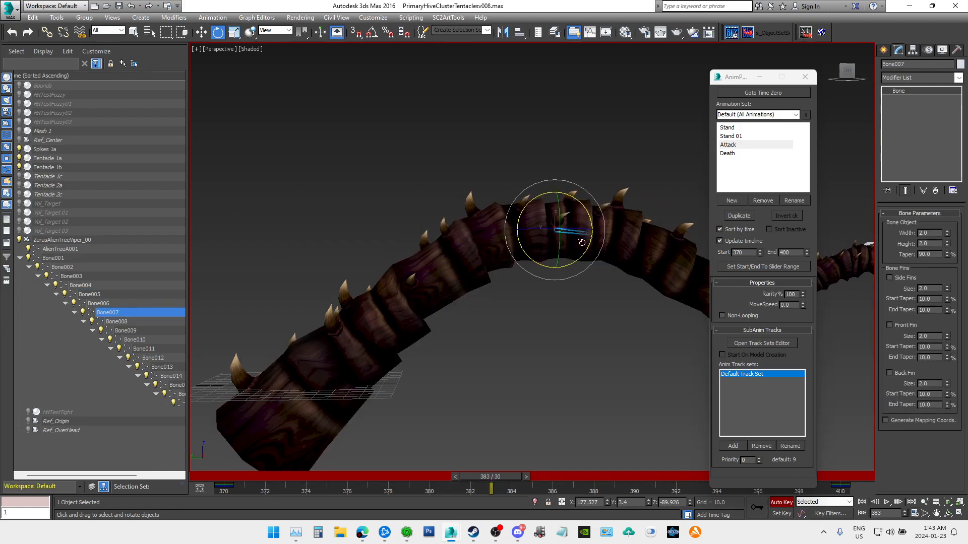
drag(576, 202, 583, 204)
middle_drag(636, 195, 454, 201)
click(117, 322)
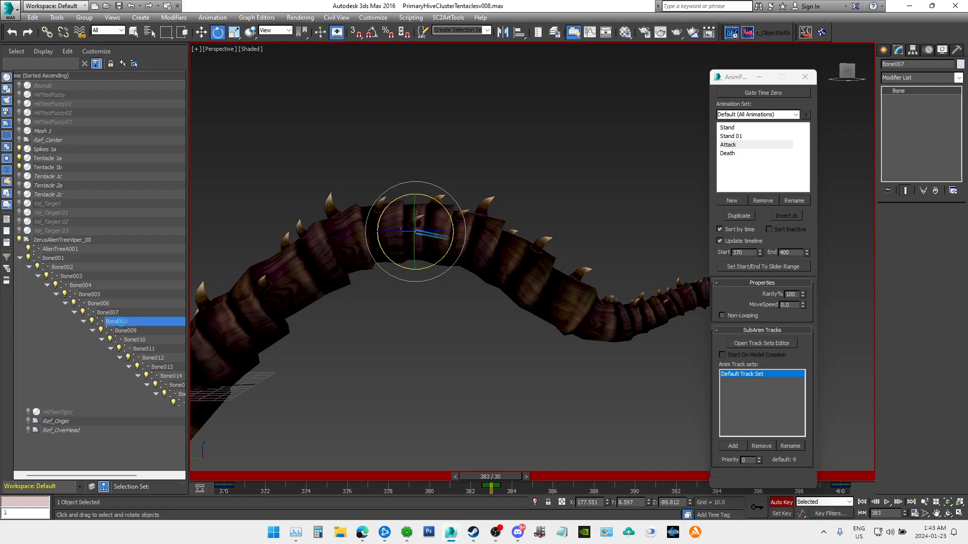
drag(487, 214, 476, 211)
scroll(374, 308, down, 2)
middle_drag(377, 306, 450, 268)
scroll(449, 269, up, 2)
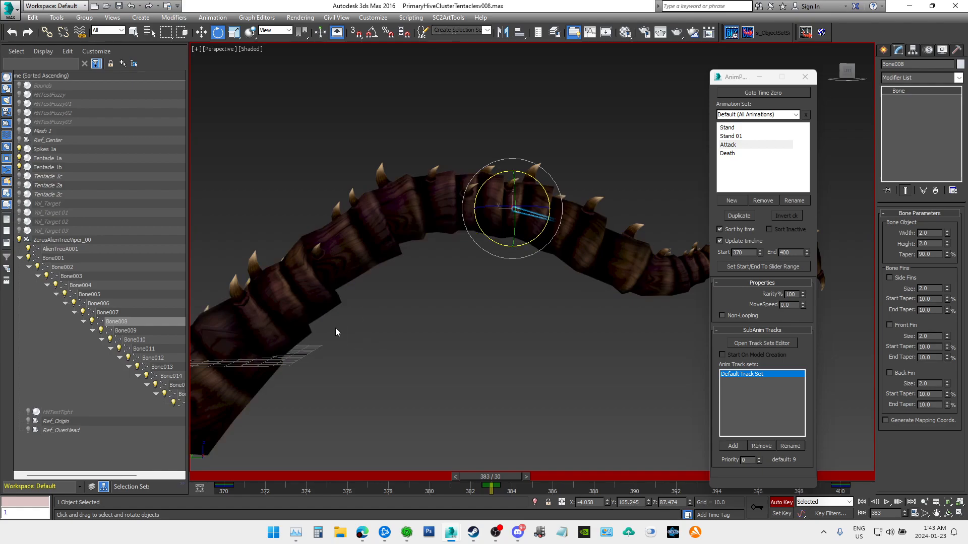
Step: Readjust Bone005 and Bone004 to smooth the rising part of the arch, with Bone004 at about -35.3 degrees in Y
click(100, 304)
click(93, 296)
drag(372, 215, 362, 188)
click(81, 285)
drag(323, 268, 326, 276)
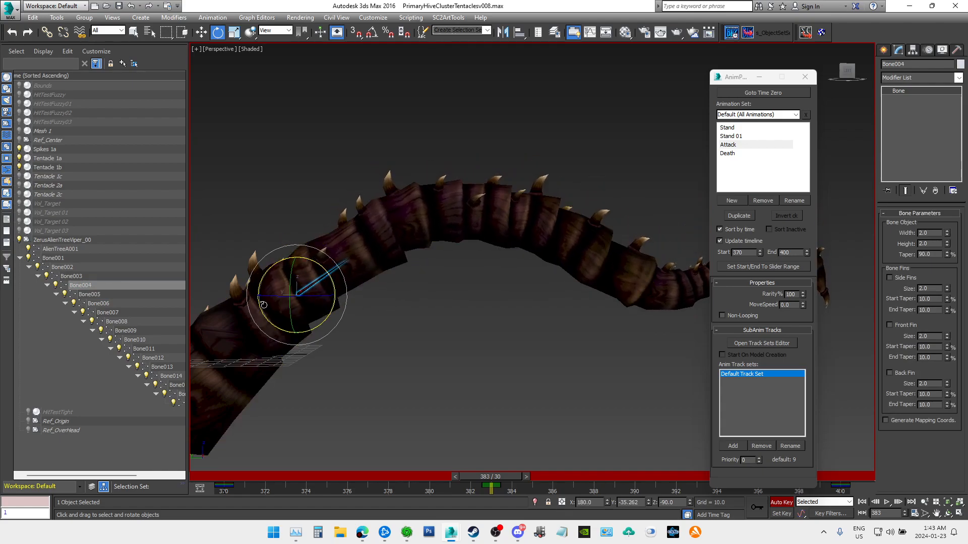
Step: Refine the falling part of the arch by rotating Bone008 slightly upward and Bone009 slightly downward
click(112, 312)
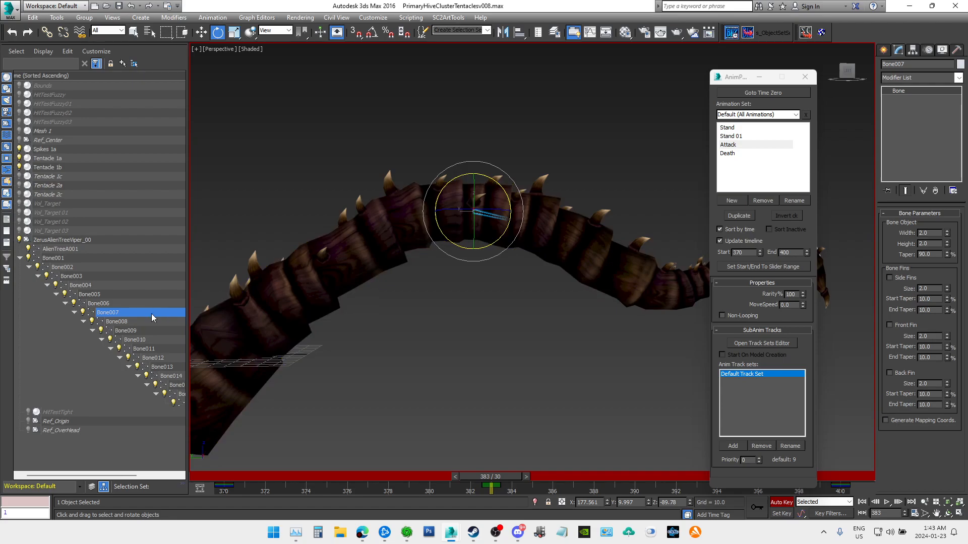
click(119, 324)
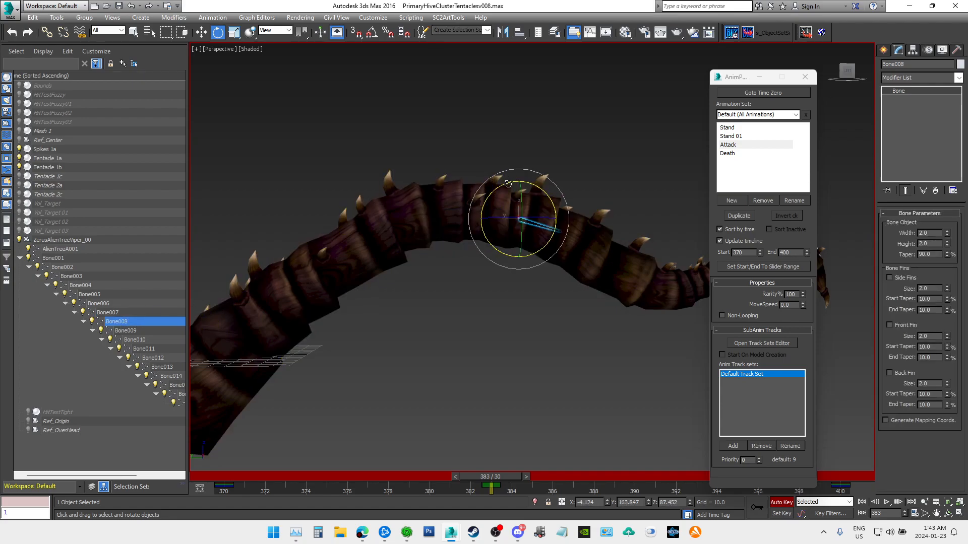
drag(500, 187, 488, 198)
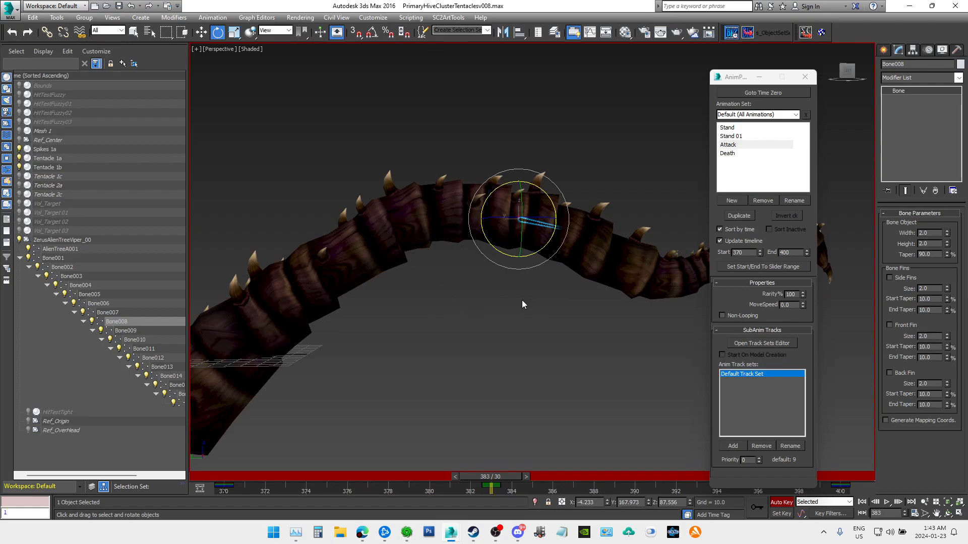
middle_drag(425, 380, 207, 341)
click(128, 332)
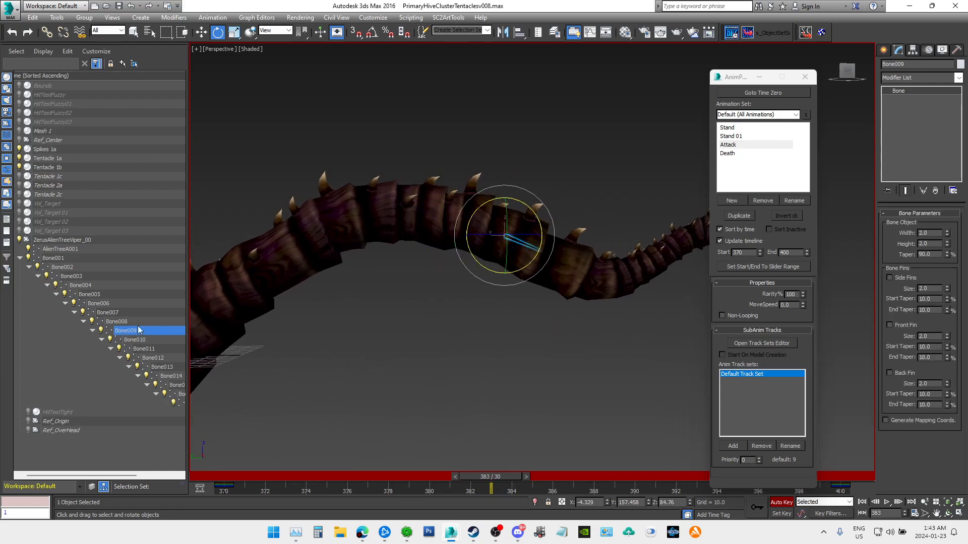
drag(481, 212, 523, 210)
alt+middle_drag(524, 209, 587, 175)
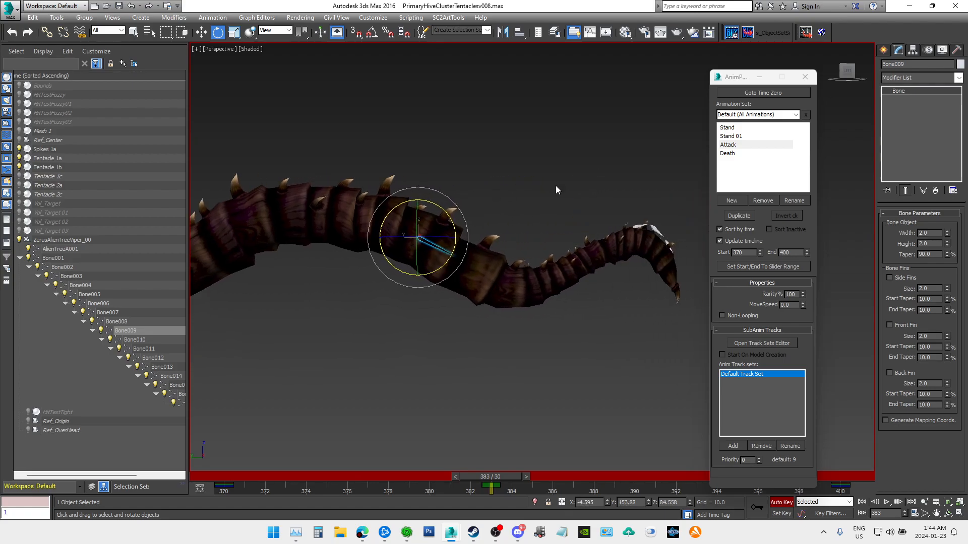
Step: Adjust the bend at Bone010 and rotate Bone011 upward to about -168.5 degrees in Y
click(146, 341)
drag(478, 229, 478, 213)
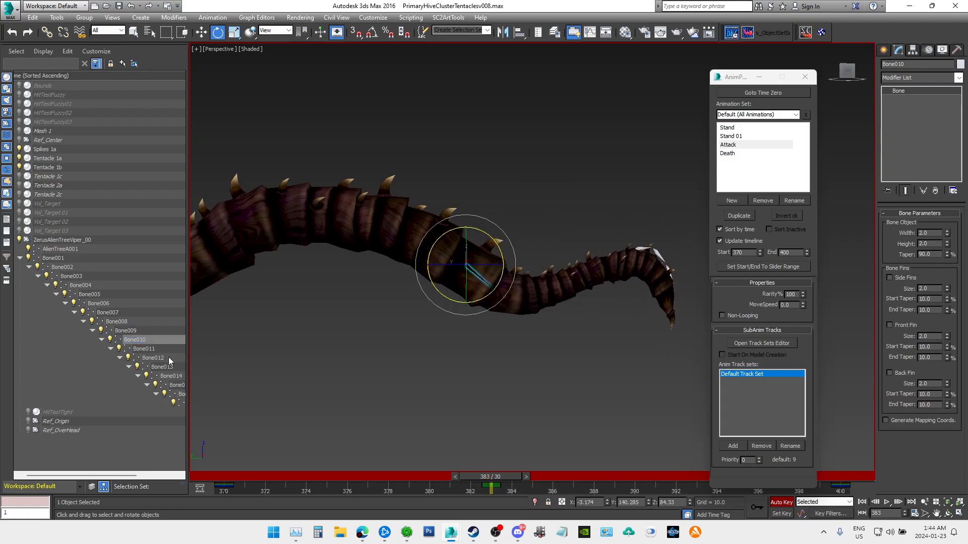
click(146, 349)
click(140, 341)
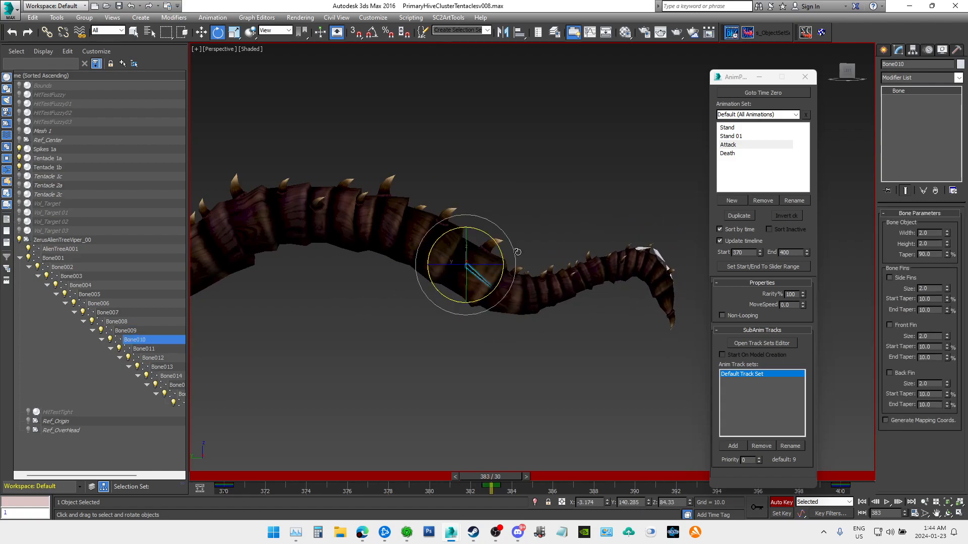
drag(439, 241, 433, 248)
click(148, 349)
drag(476, 259, 468, 267)
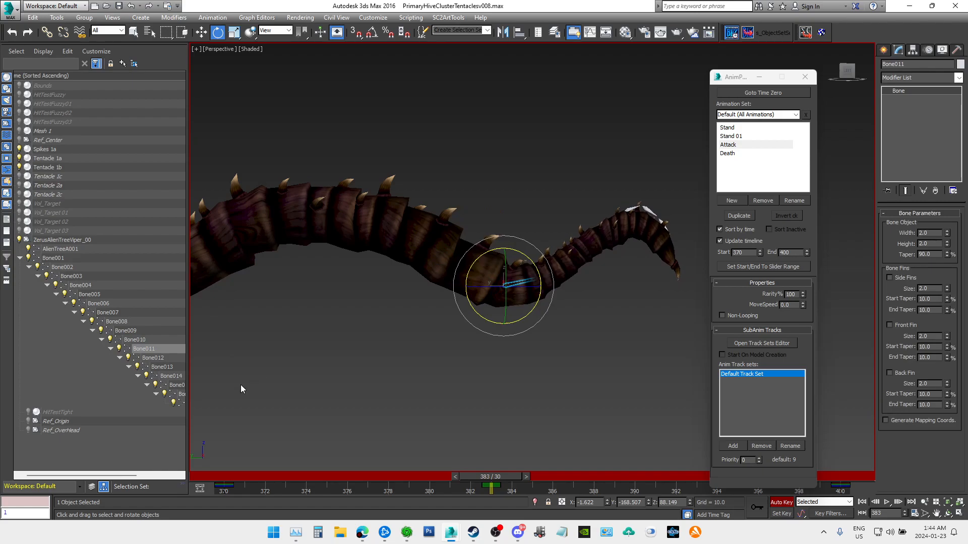
Step: Curl the outer tentacle upward by rotating Bone012 to about -139.3 degrees in Y and raising Bone013
click(156, 360)
drag(520, 245, 514, 258)
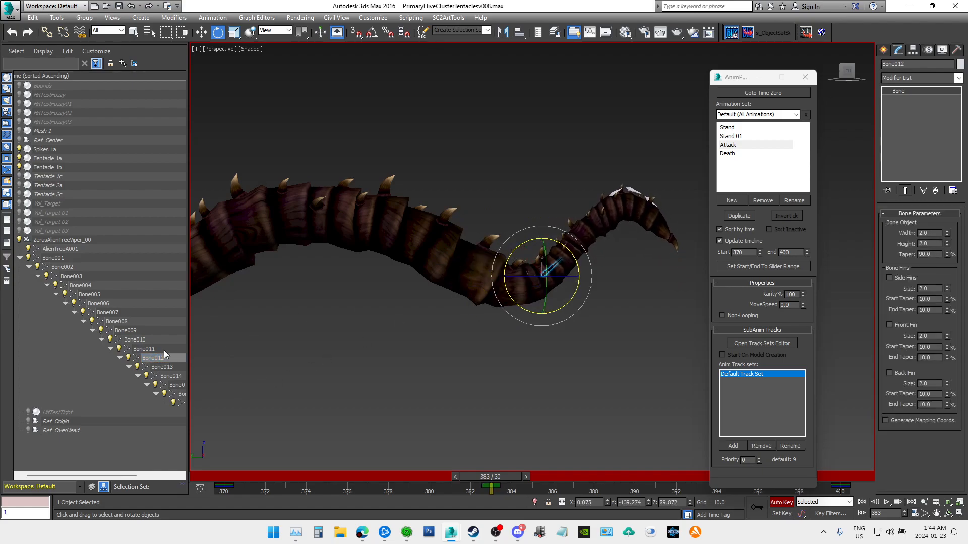
click(162, 366)
drag(539, 227, 519, 237)
click(171, 376)
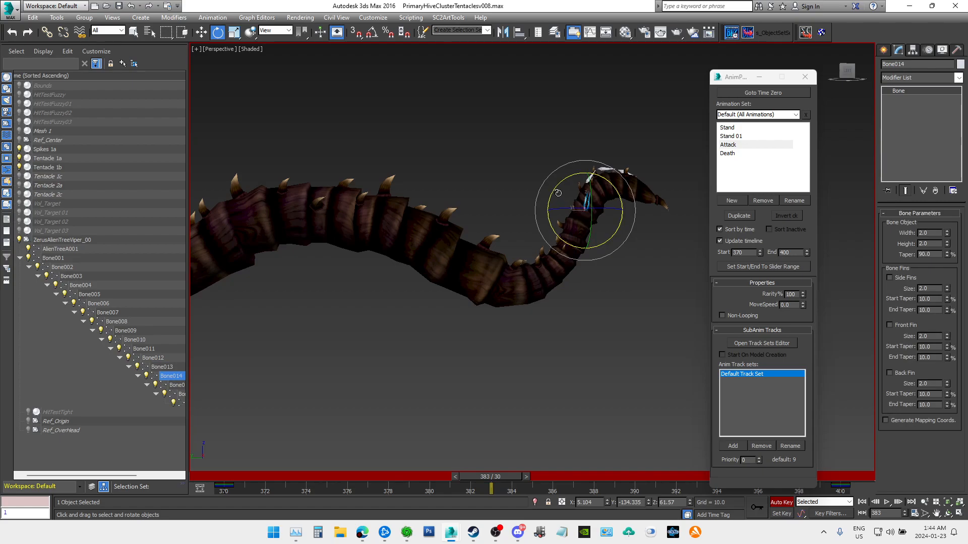
drag(553, 191, 549, 196)
key(ctrl+z)
scroll(630, 259, up, 4)
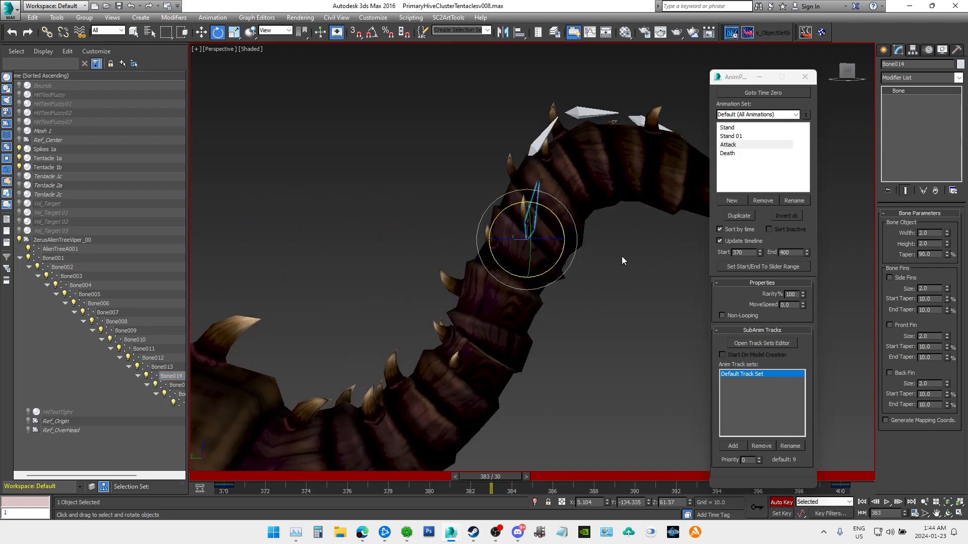
drag(496, 219, 475, 247)
key(ctrl+z)
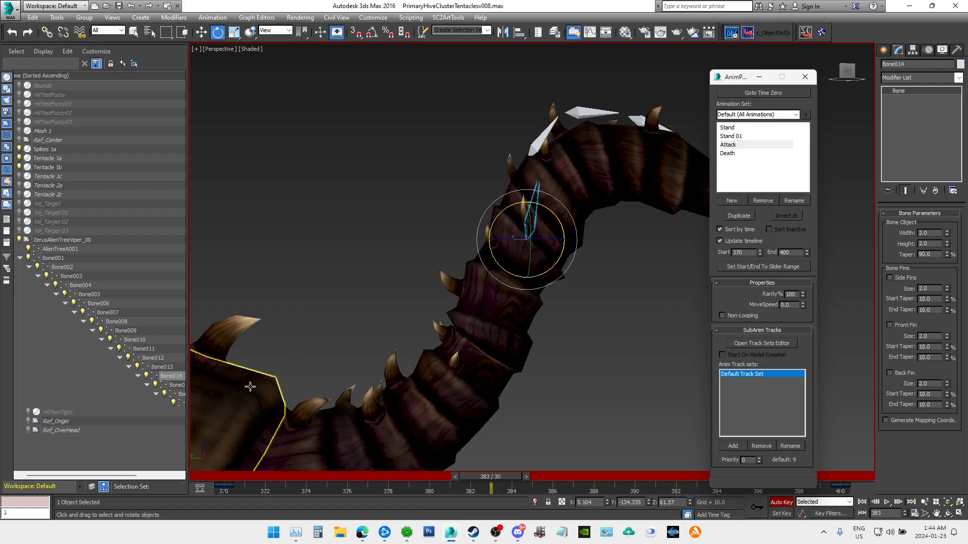
Step: Swing the tentacle tip upward by rotating Bone015 to about 47.8, -62.3 and 16.3 degrees in X, Y and Z
click(175, 388)
drag(492, 151, 505, 149)
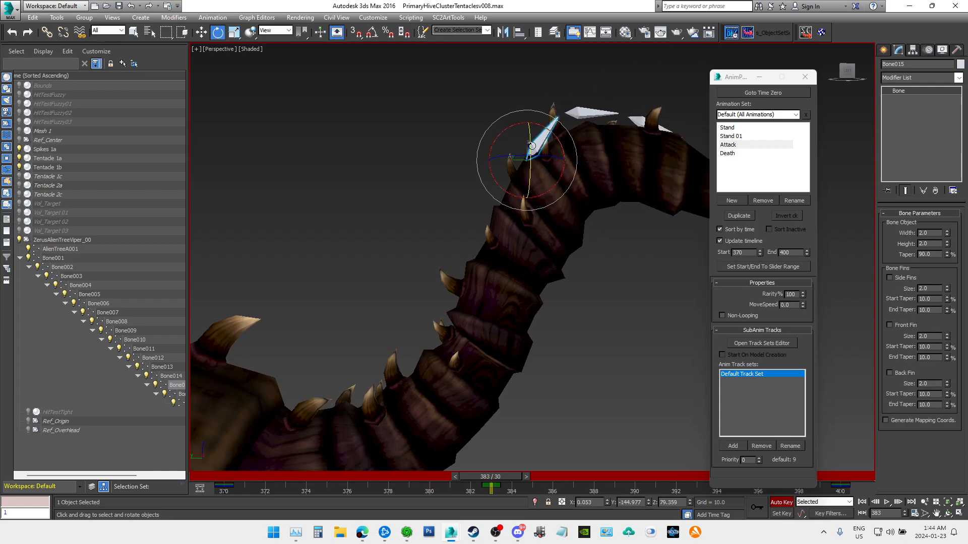
alt+middle_drag(583, 208, 402, 201)
drag(413, 186, 394, 203)
alt+middle_drag(646, 188, 549, 323)
mouse_move(424, 297)
mouse_down()
mouse_move(438, 286)
mouse_move(419, 293)
mouse_up()
scroll(428, 301, down, 5)
middle_drag(503, 381, 544, 335)
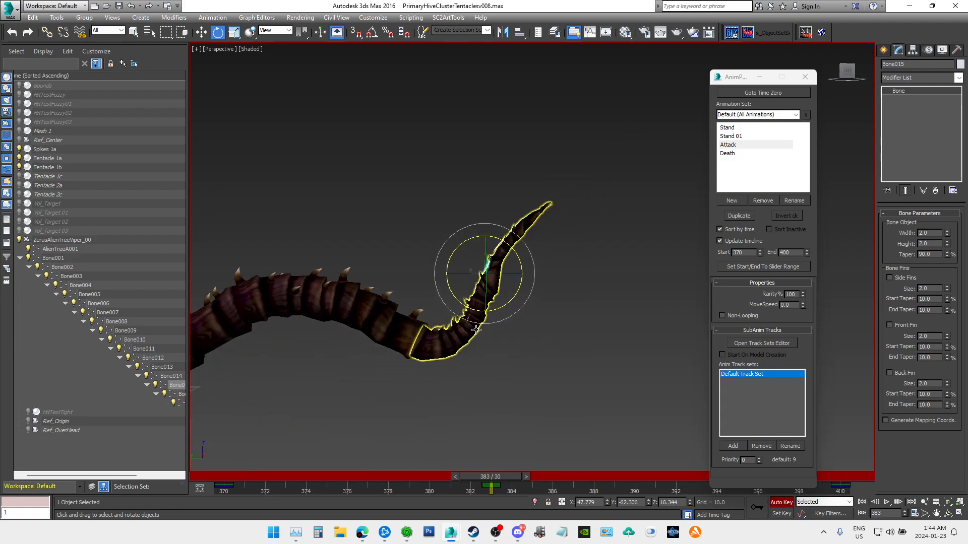
alt+middle_drag(476, 330, 506, 336)
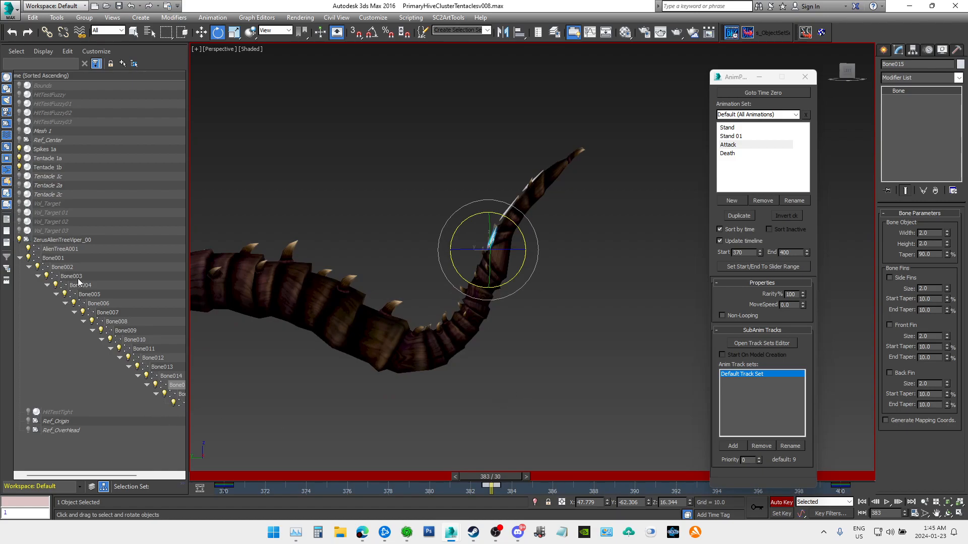
Step: Bend the tip forward by rotating Bone016 to about -165 degrees in Y and adjust the last bone, Bone017, slightly
click(173, 395)
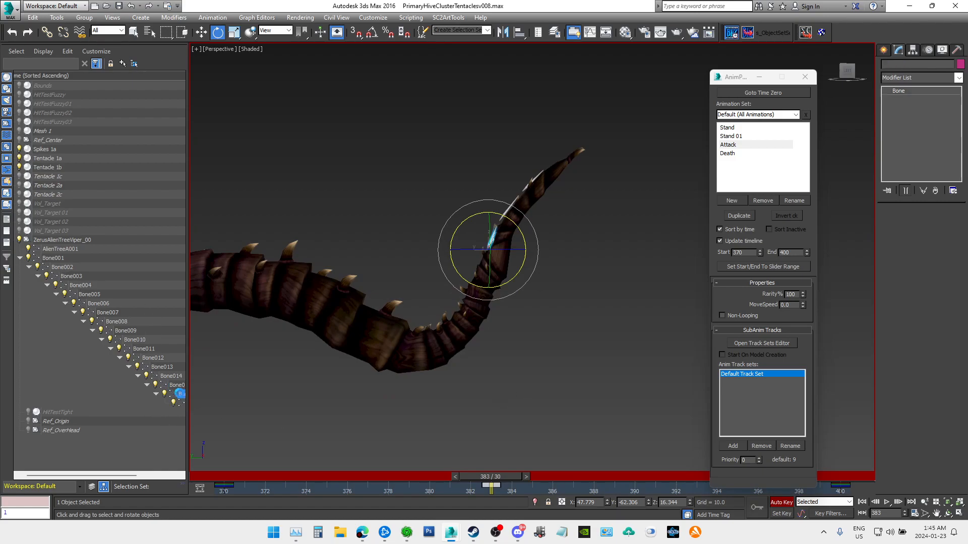
drag(477, 196, 532, 216)
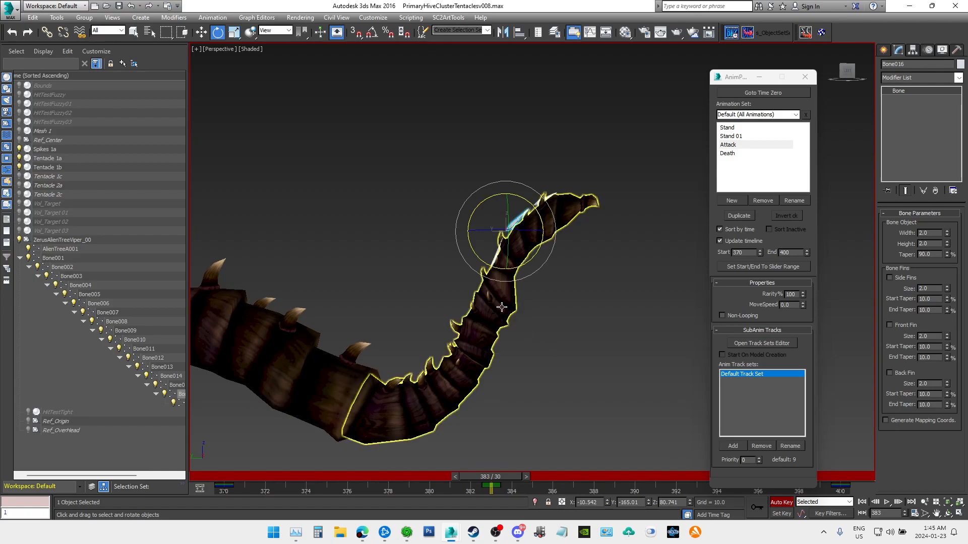
scroll(607, 361, down, 5)
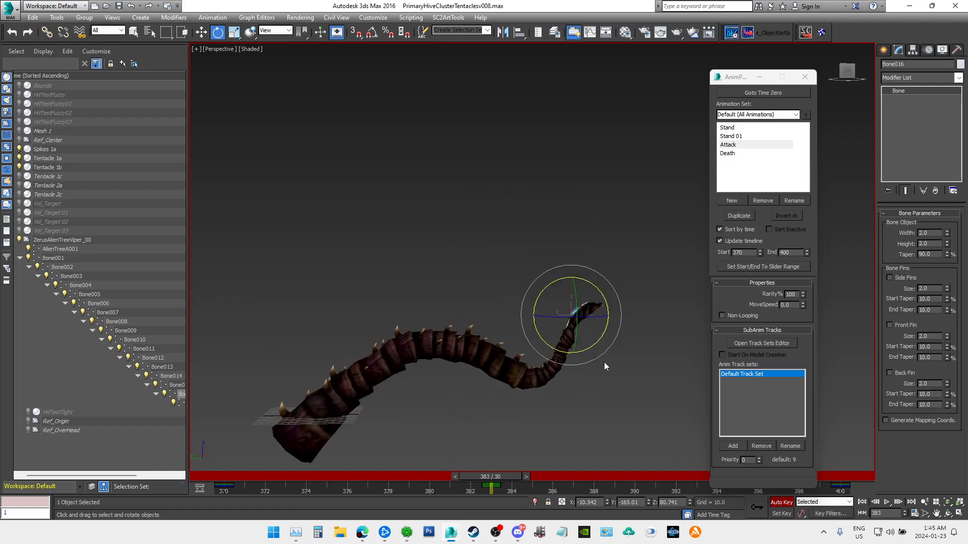
scroll(595, 368, up, 3)
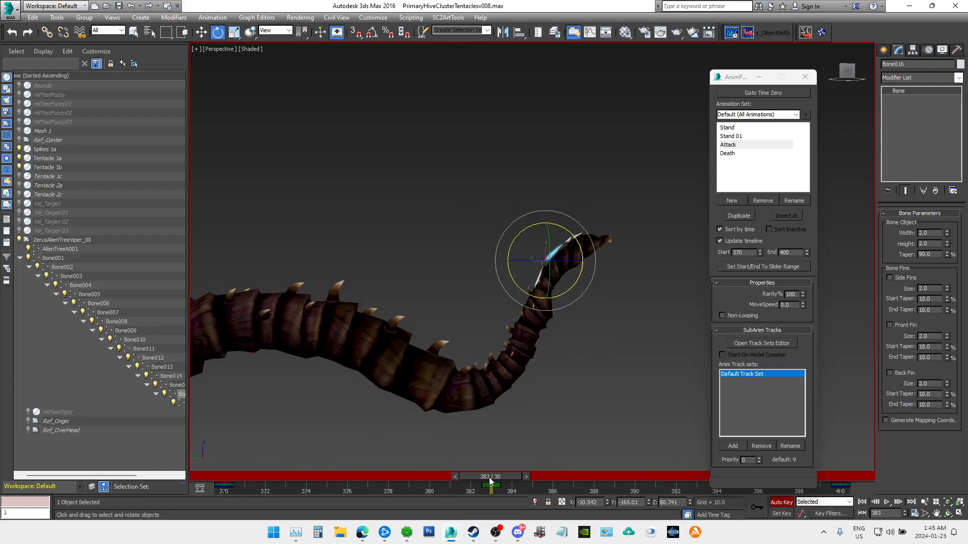
click(53, 258)
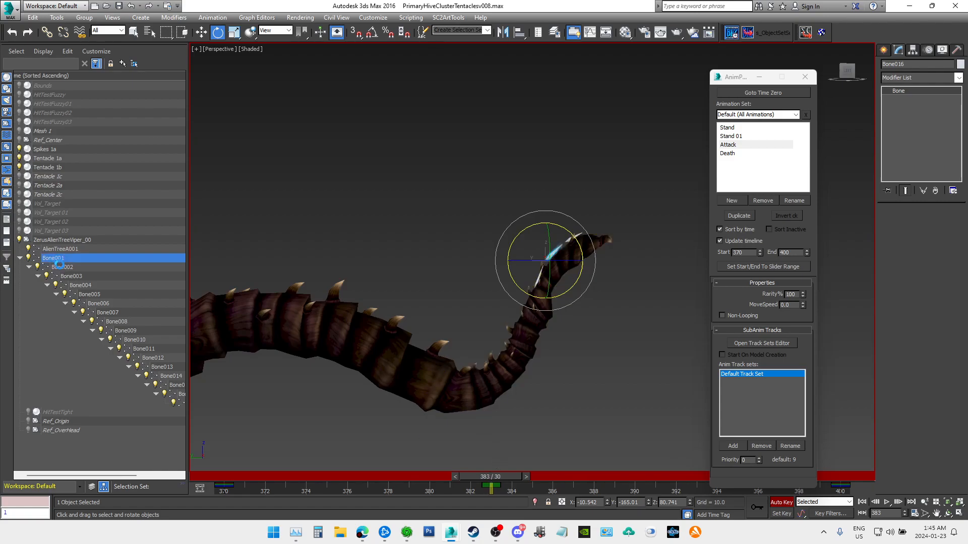
shift+click(180, 394)
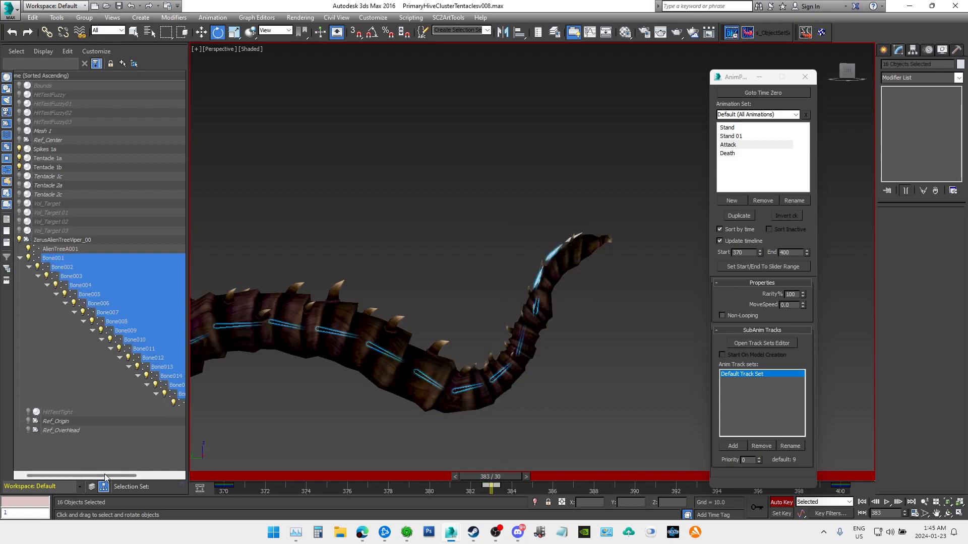
drag(105, 476, 156, 480)
click(137, 403)
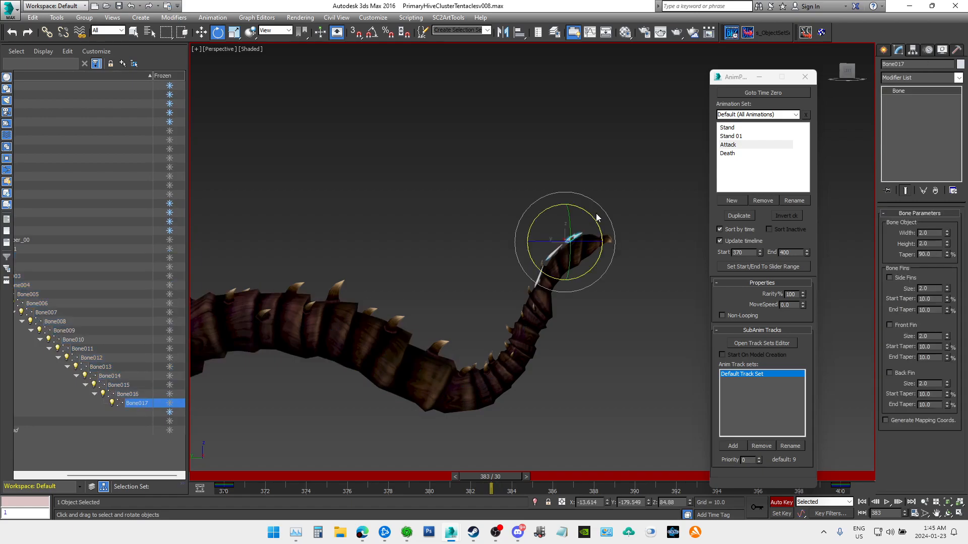
drag(547, 207, 554, 209)
Step: Copy the keys of Bone001 through Bone017 from frame 383 to frame 387, and clear the selection
drag(114, 475, 94, 476)
click(33, 268)
click(25, 258)
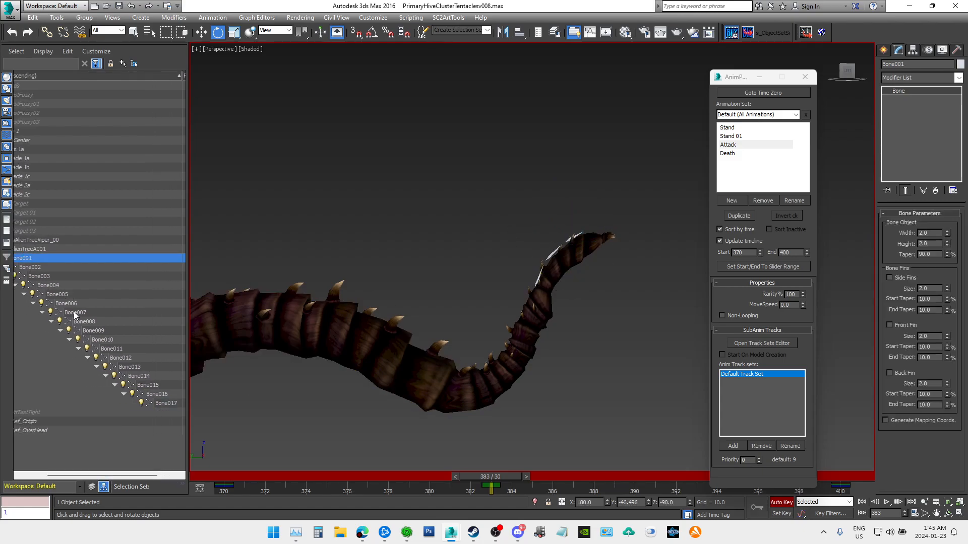
shift+click(168, 407)
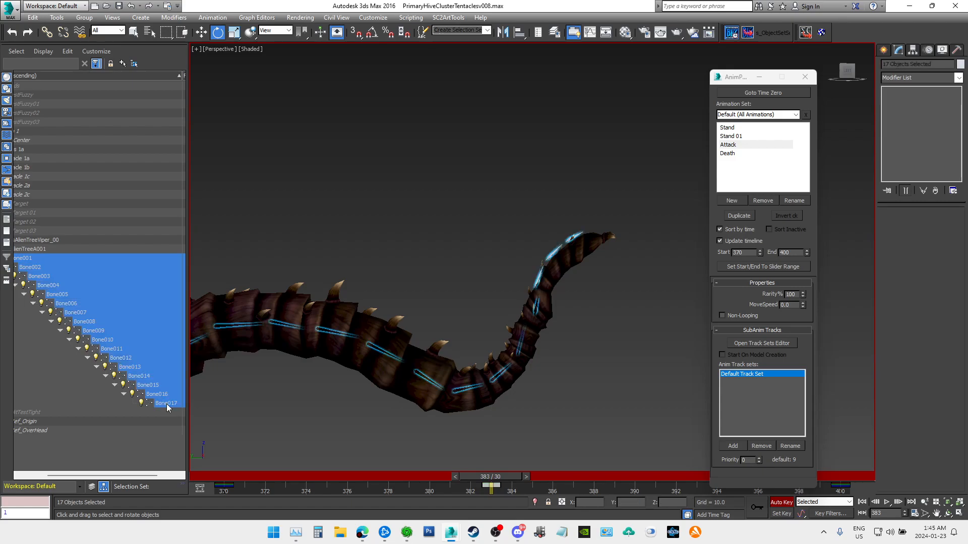
scroll(509, 257, up, 5)
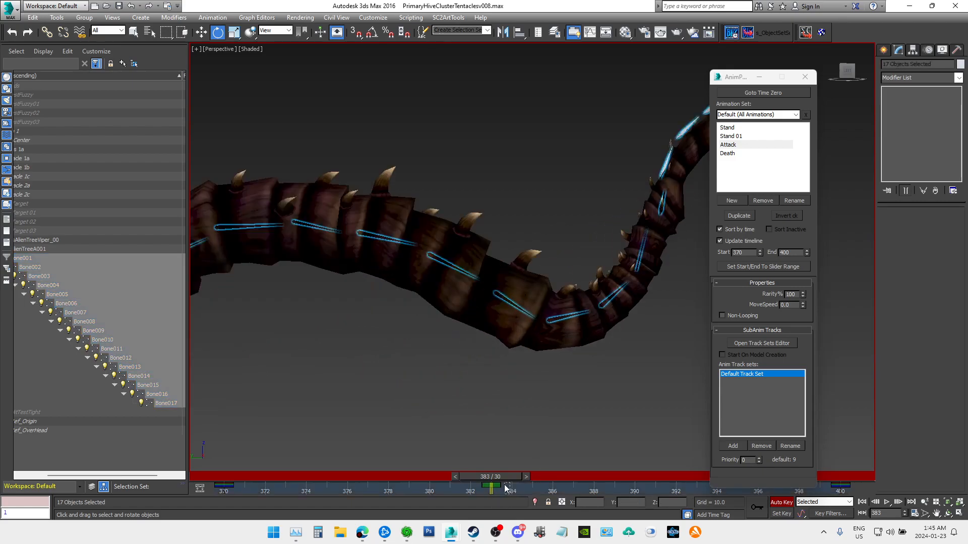
shift+drag(491, 485, 565, 485)
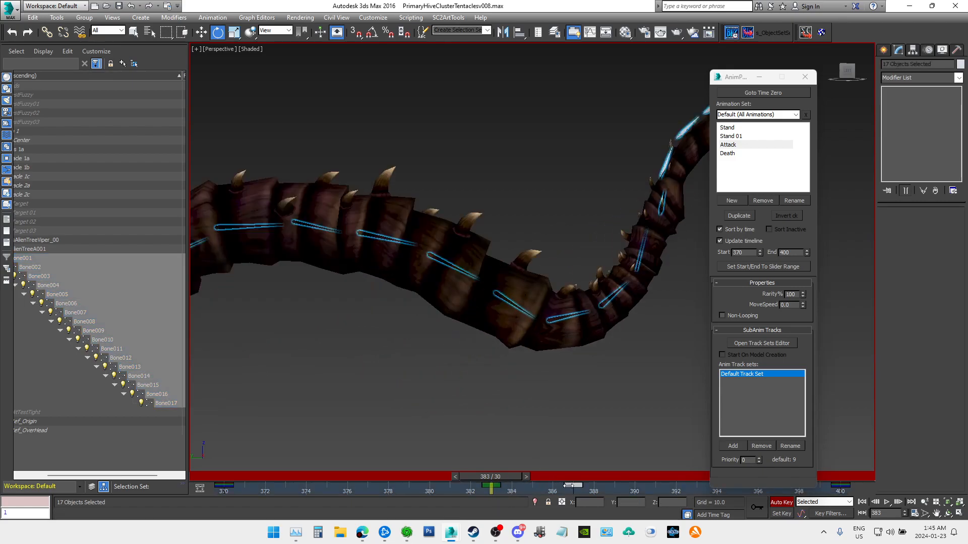
middle_drag(575, 389, 461, 397)
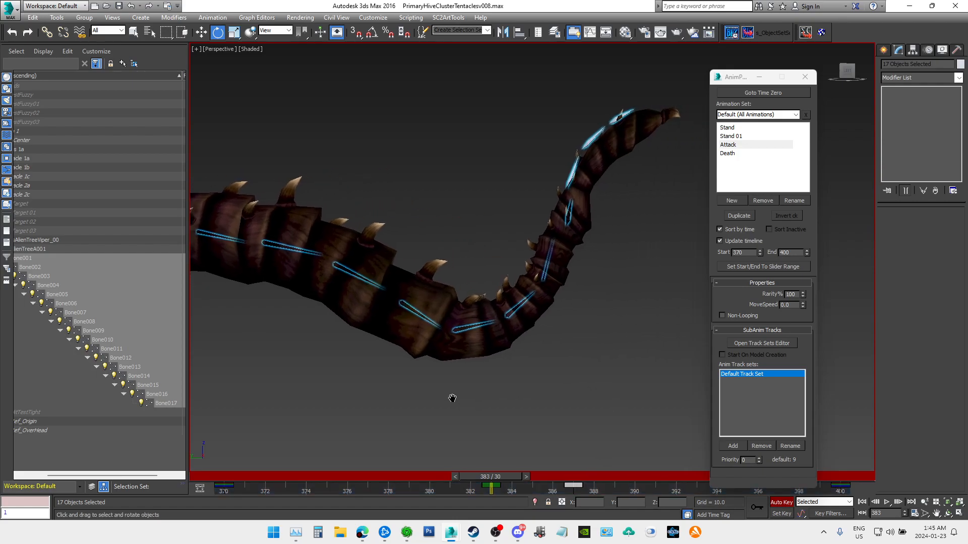
scroll(461, 395, down, 3)
click(518, 338)
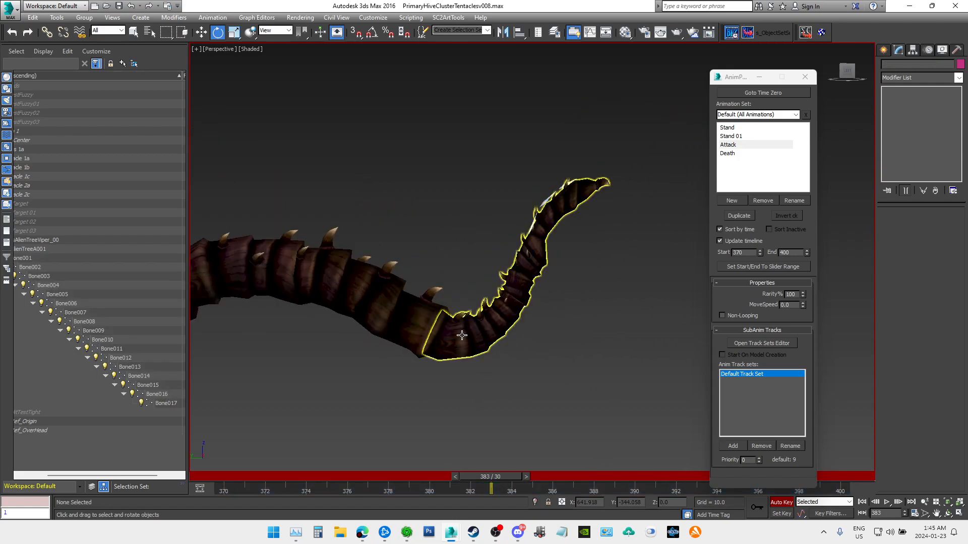
click(121, 358)
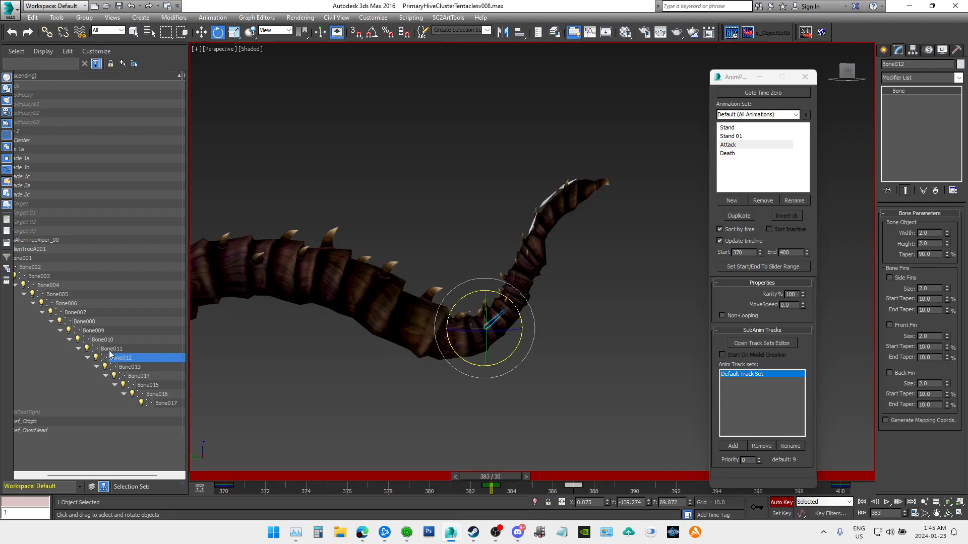
click(110, 349)
drag(473, 311, 522, 329)
mouse_move(503, 473)
mouse_down()
mouse_move(585, 477)
mouse_move(272, 458)
mouse_move(600, 474)
mouse_move(504, 477)
mouse_up()
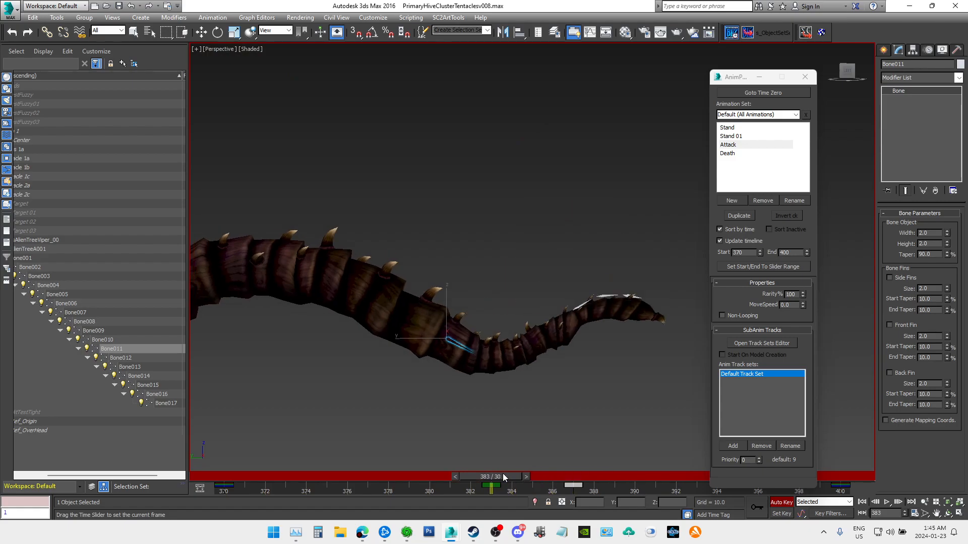
key(e)
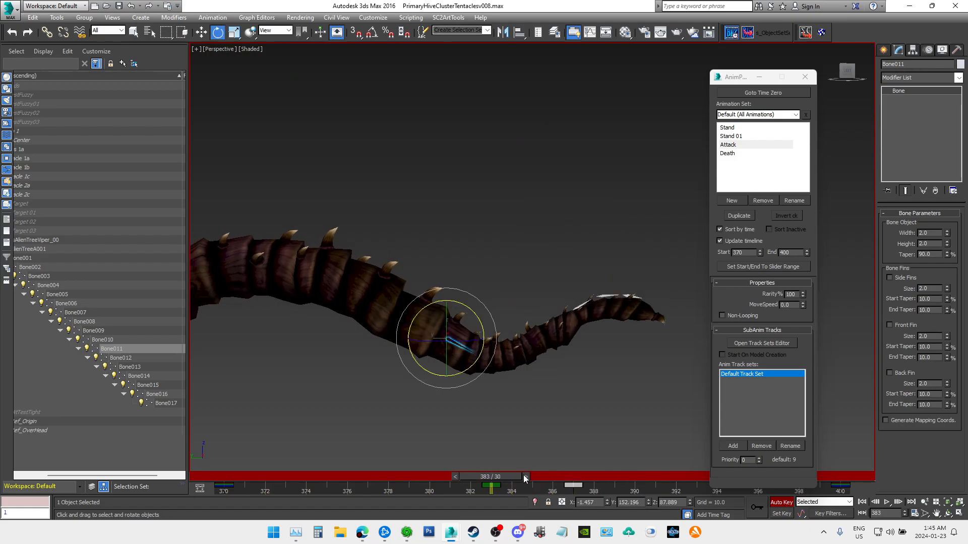
key(ctrl+z)
Step: Lower the outer tentacle at frame 383 by rotating Bone012 to about -160.9 degrees in Y
key(Page_Down)
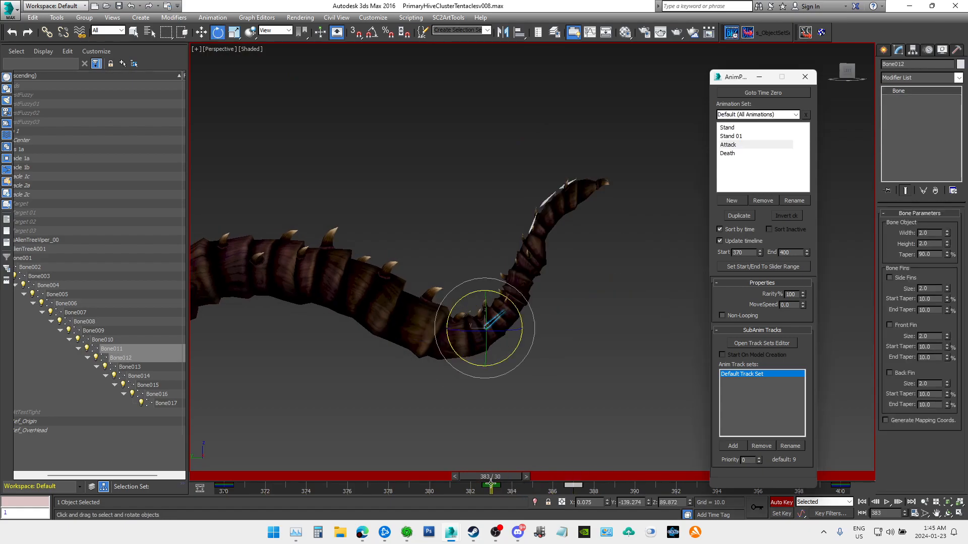
drag(503, 298, 527, 304)
mouse_move(495, 476)
mouse_down()
mouse_move(576, 485)
mouse_move(500, 483)
mouse_up()
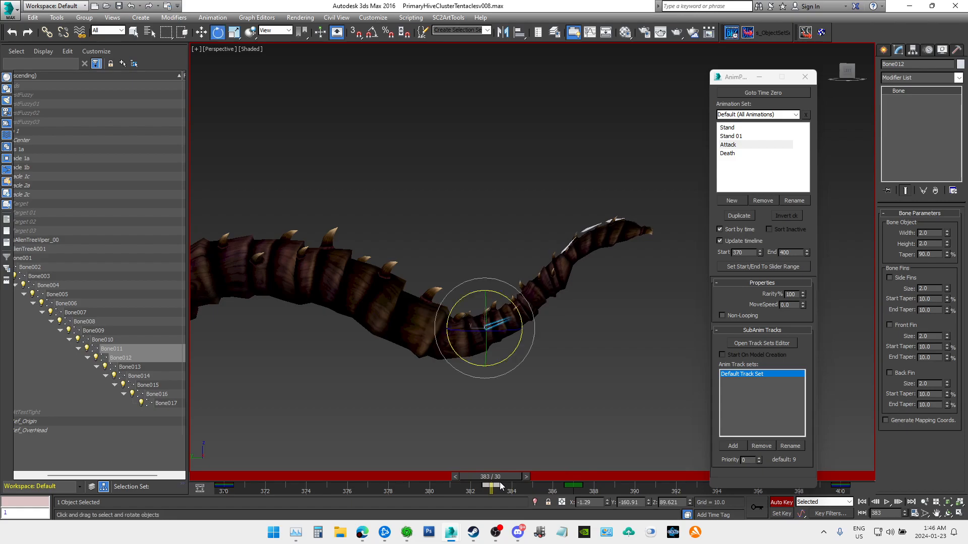
Step: Copy the updated frame 383 keys of Bone001 through Bone017 to frame 387, and go to frame 387
click(29, 260)
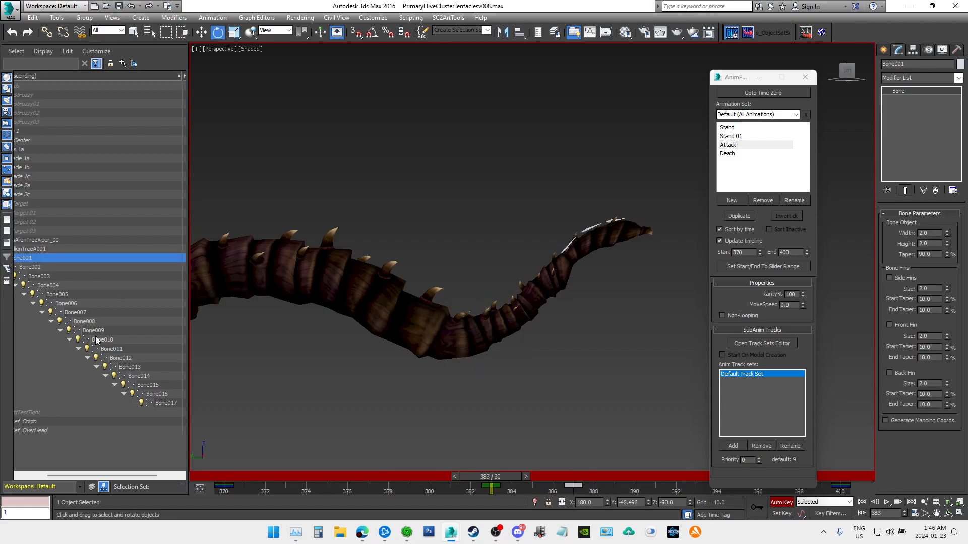
shift+click(165, 403)
drag(511, 491, 573, 485)
drag(502, 476, 577, 479)
key(e)
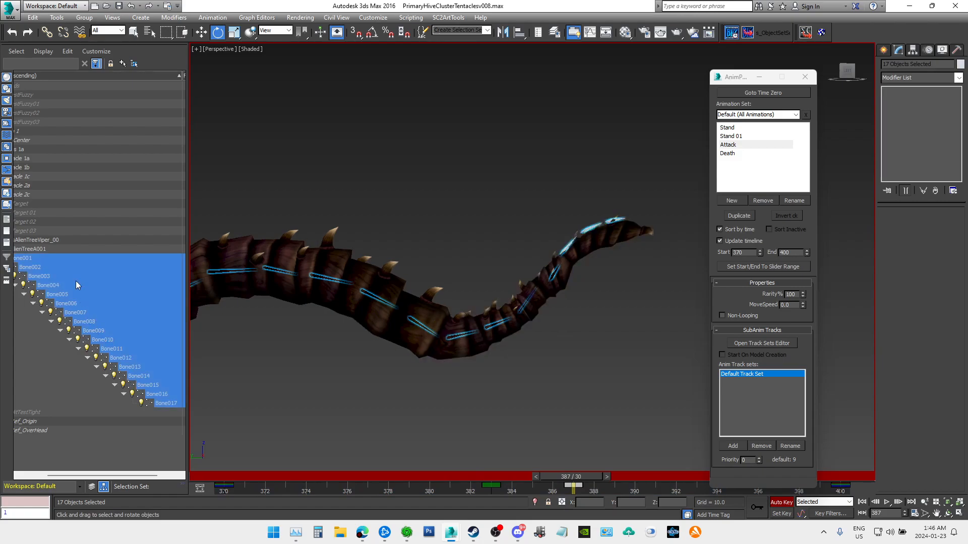
Step: Rotate Bone011 downward at frame 387 to about 159.2 degrees in Y
click(65, 246)
click(118, 349)
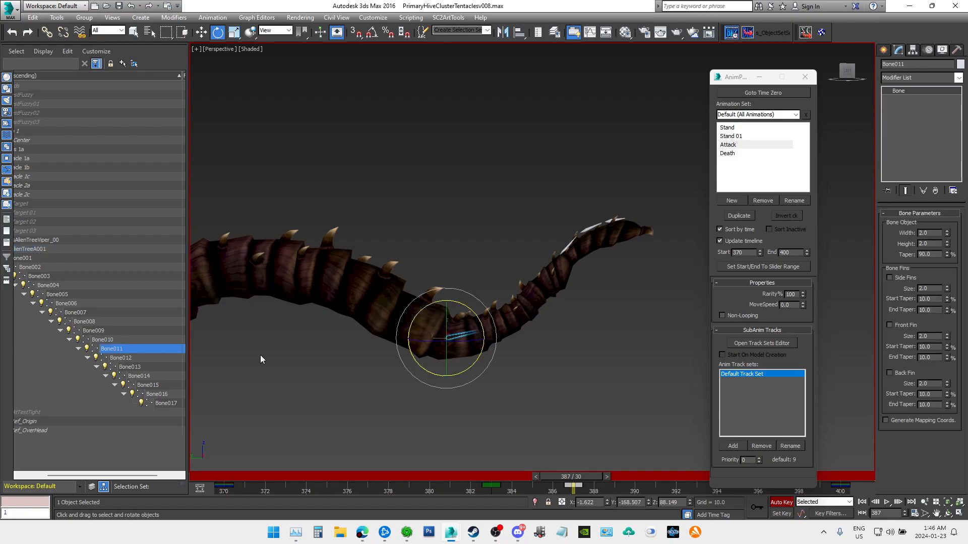
mouse_move(590, 480)
mouse_down()
mouse_move(501, 473)
mouse_move(575, 476)
mouse_up()
drag(467, 311, 517, 320)
scroll(496, 319, down, 3)
scroll(497, 323, up, 1)
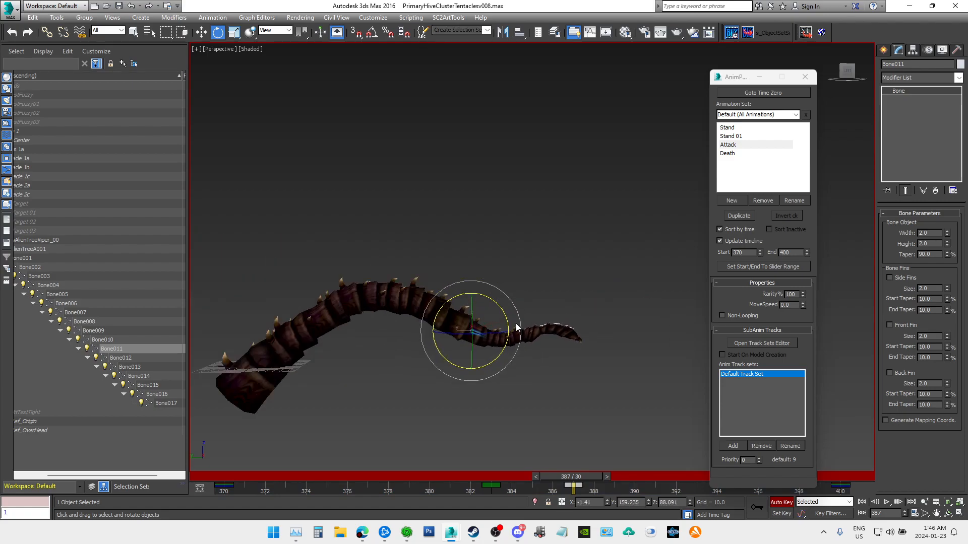
Step: Check the Attack motion between frames 377 and 390, and move Bone011's two middle keys to frames 381 and 385
drag(558, 476, 355, 482)
key(e)
drag(485, 476, 635, 488)
key(q)
key(e)
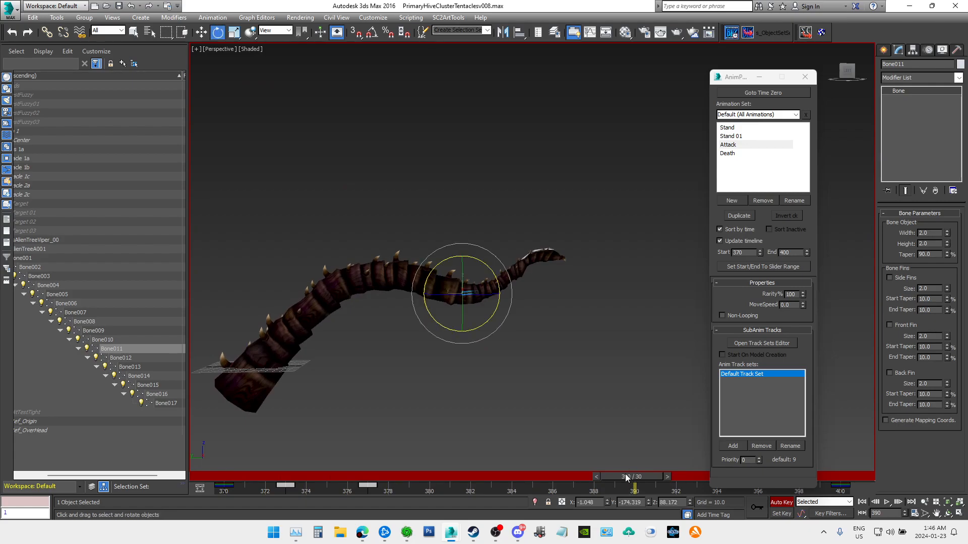
drag(370, 486, 539, 488)
drag(640, 480, 372, 476)
Step: Move the two middle key sets of Bone001 through Bone017 to frames 372 and 376
click(32, 261)
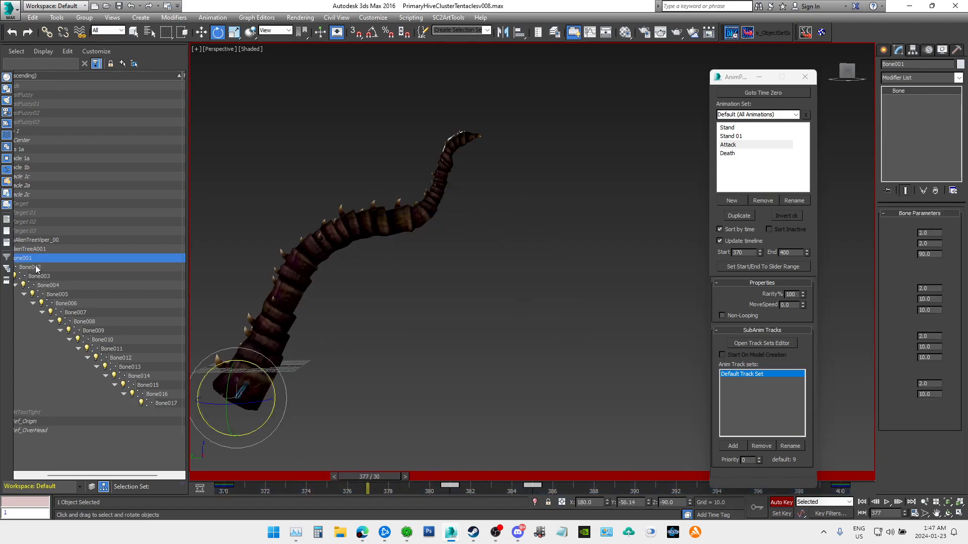
shift+click(170, 405)
click(535, 485)
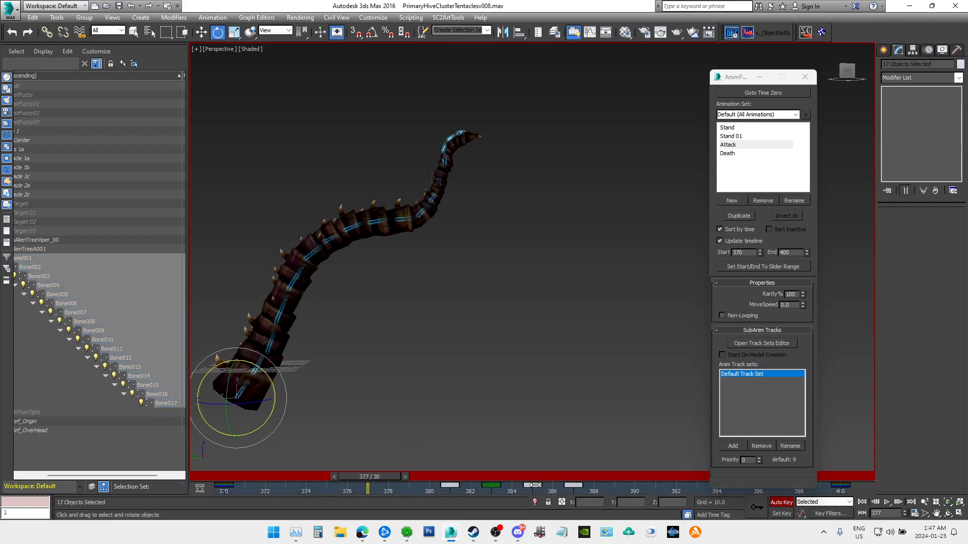
drag(456, 486, 265, 485)
Step: Scrub through and play the Attack to check the motion with the earlier key timing
drag(375, 478, 679, 473)
key(e)
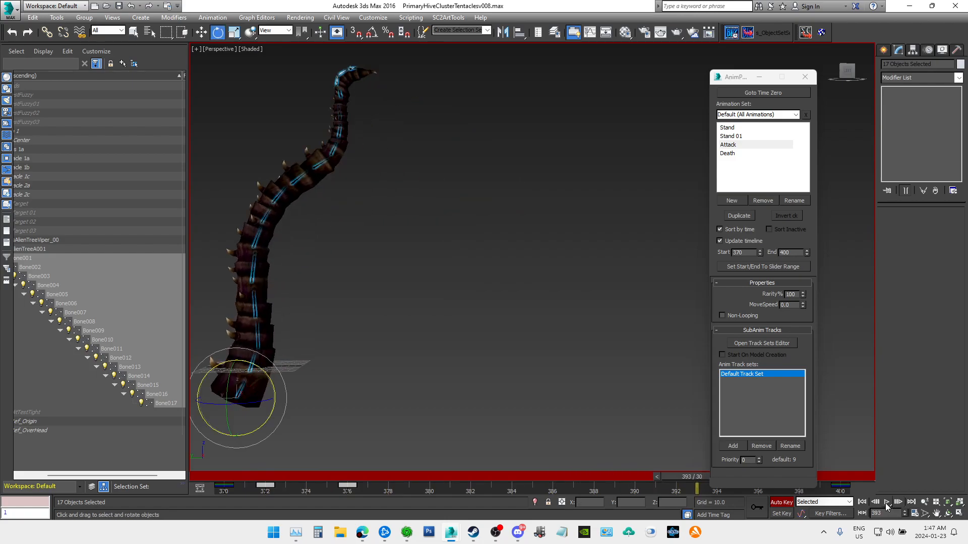
click(886, 502)
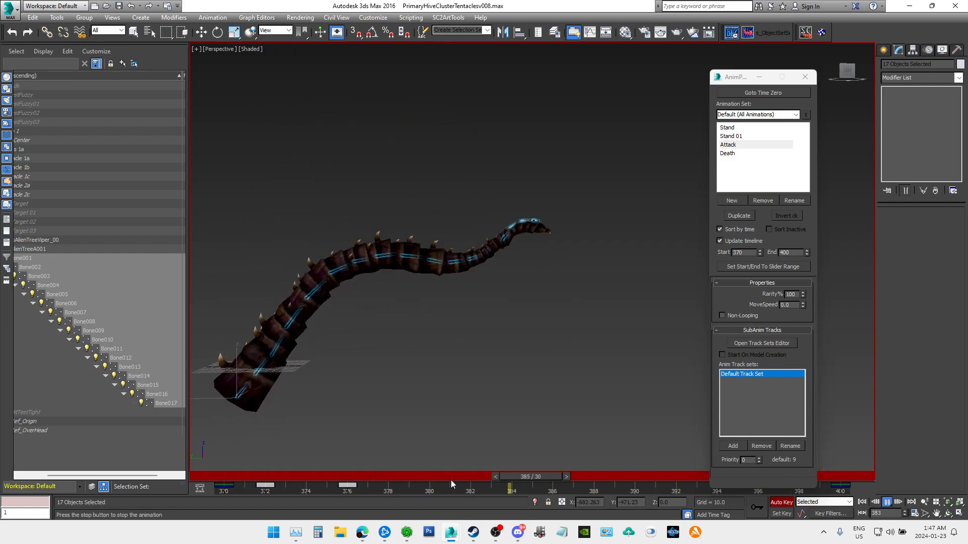
click(888, 502)
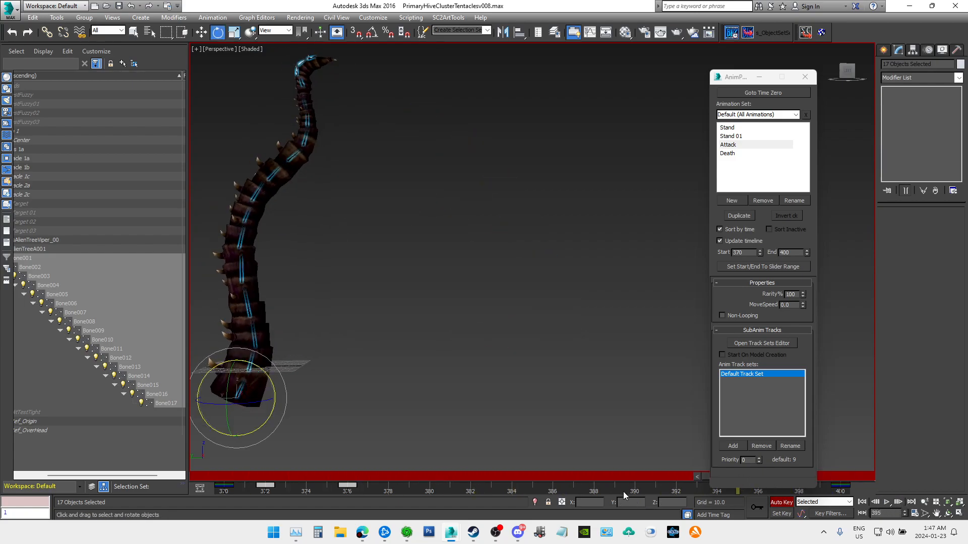
Step: Copy the frame 370 keys of Bone001 through Bone017 to frames 380 and 384
drag(741, 77, 792, 41)
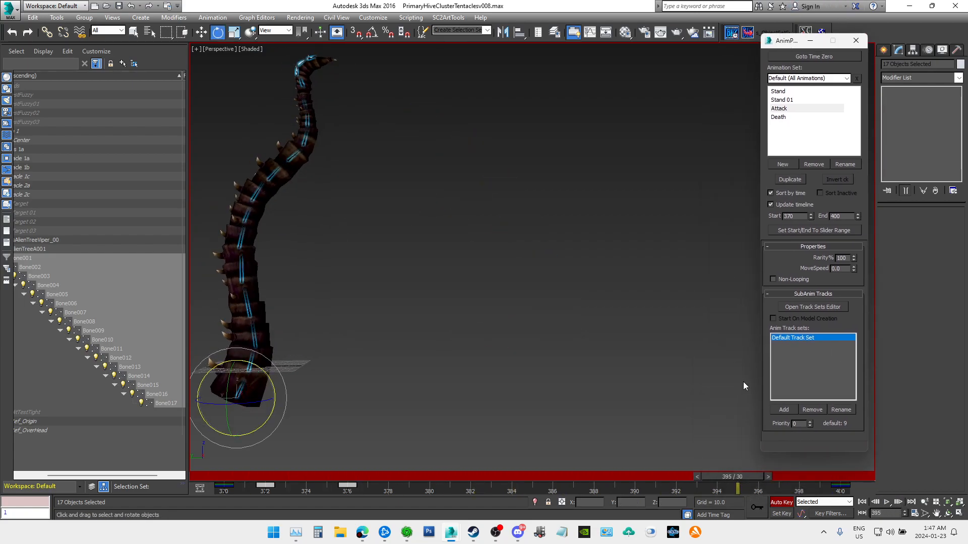
drag(735, 477, 485, 478)
drag(229, 490, 430, 493)
key(e)
click(223, 486)
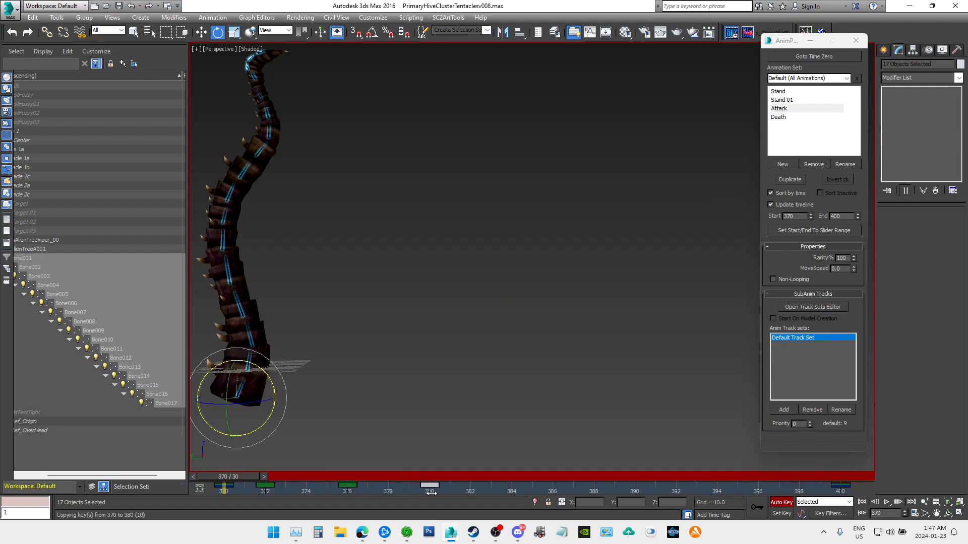
shift+drag(599, 491, 595, 490)
drag(233, 477, 432, 484)
key(e)
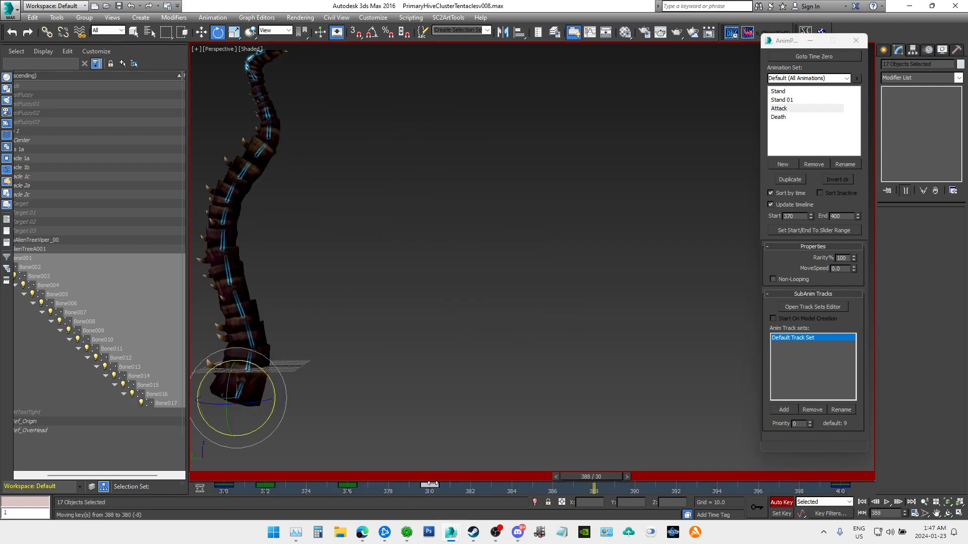
drag(593, 477, 511, 474)
key(e)
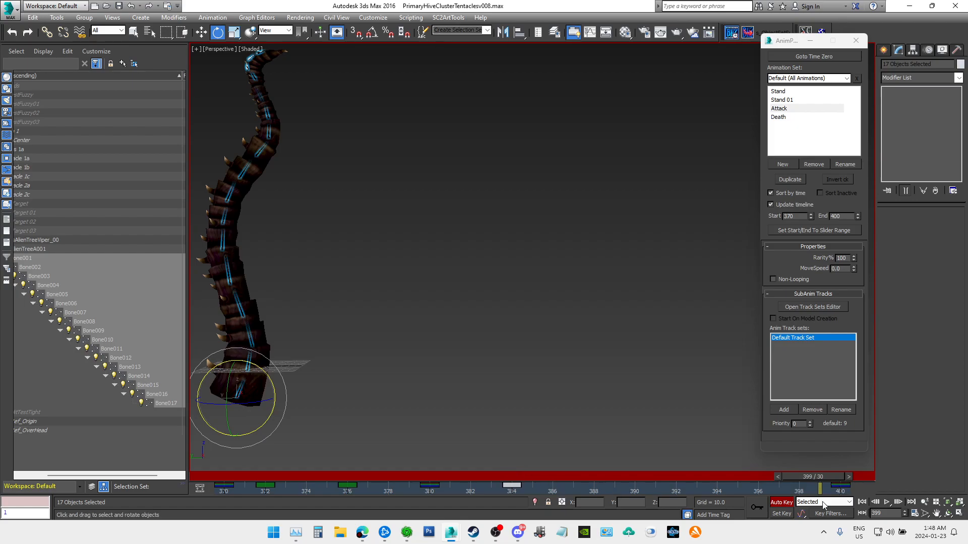
Step: Rotate Bone001 through Bone017 together at frame 376 so the outer tentacle and tip bend further down
drag(820, 480, 353, 492)
key(e)
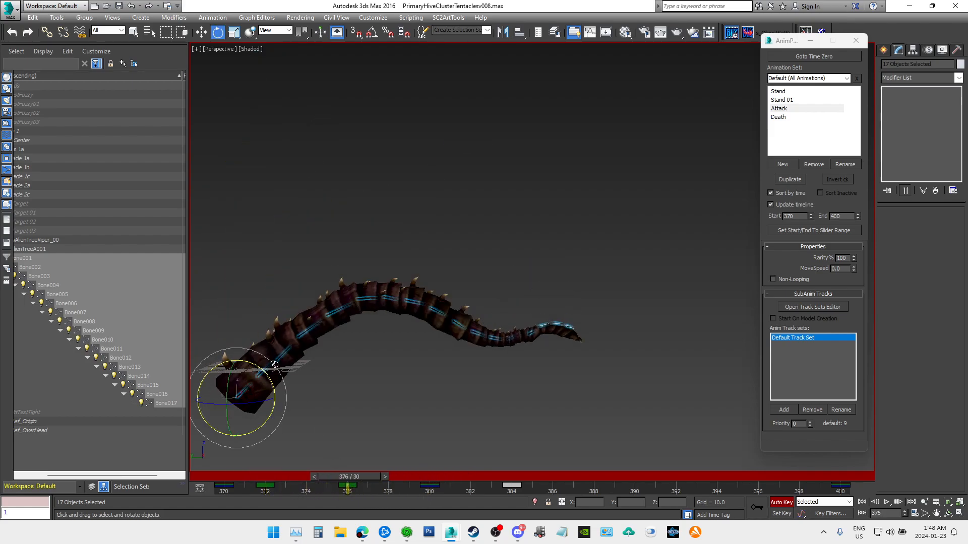
drag(251, 365, 250, 369)
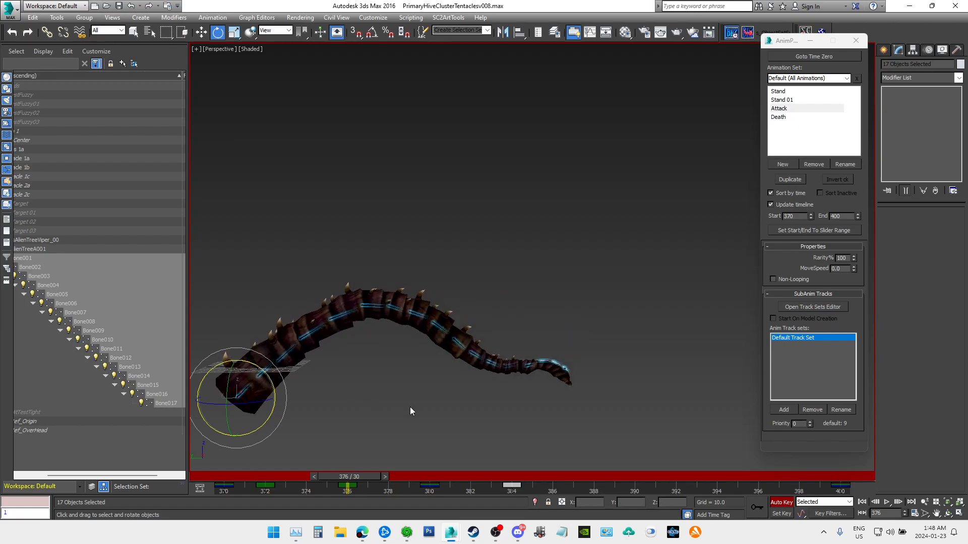
Step: Rotate Bone001 through Bone017 together at frame 372 so the outer tentacle curls upward
drag(358, 476, 282, 488)
key(e)
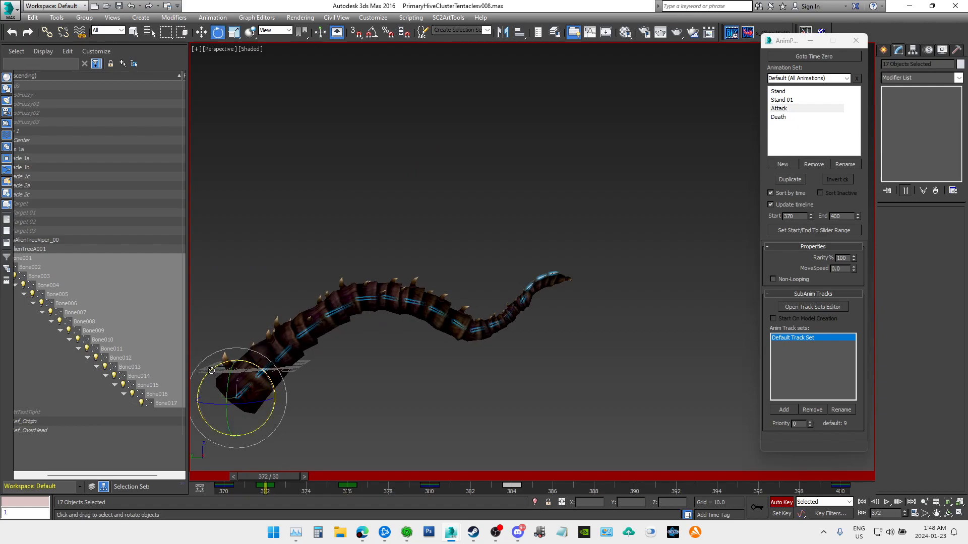
drag(209, 370, 222, 390)
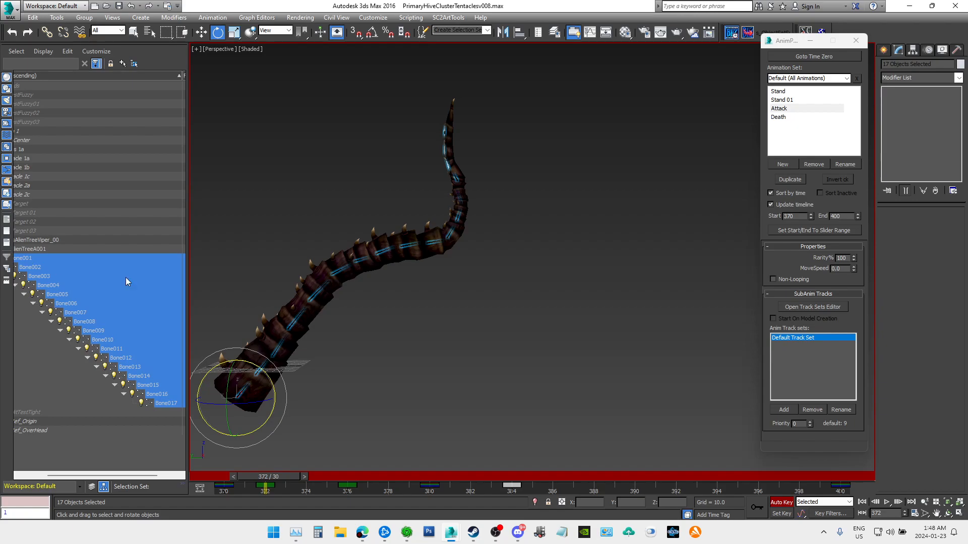
Step: Rotate Bone001 backward at frame 372 so the whole tentacle rears back, and compare it with the pose at frame 384
middle_drag(384, 376, 572, 378)
click(29, 254)
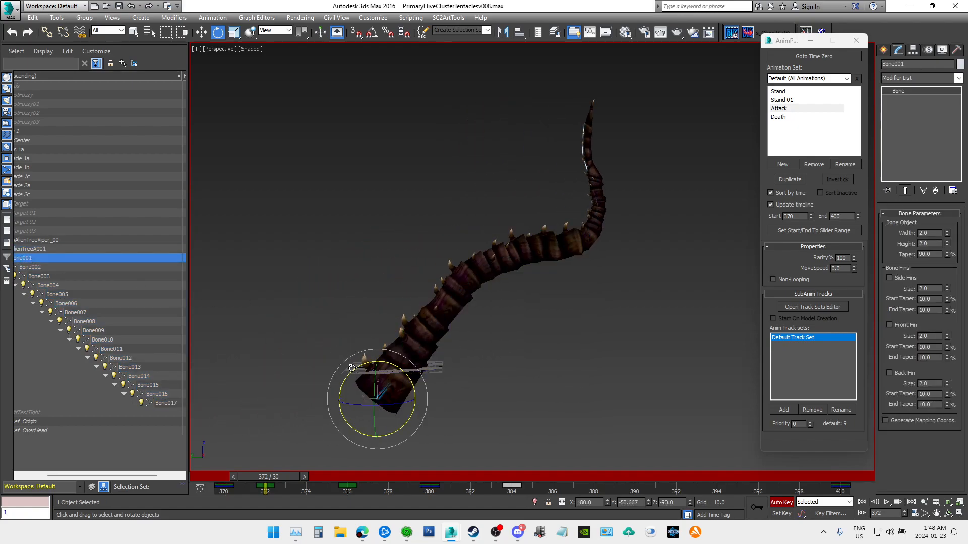
drag(353, 371, 294, 390)
drag(273, 477, 484, 477)
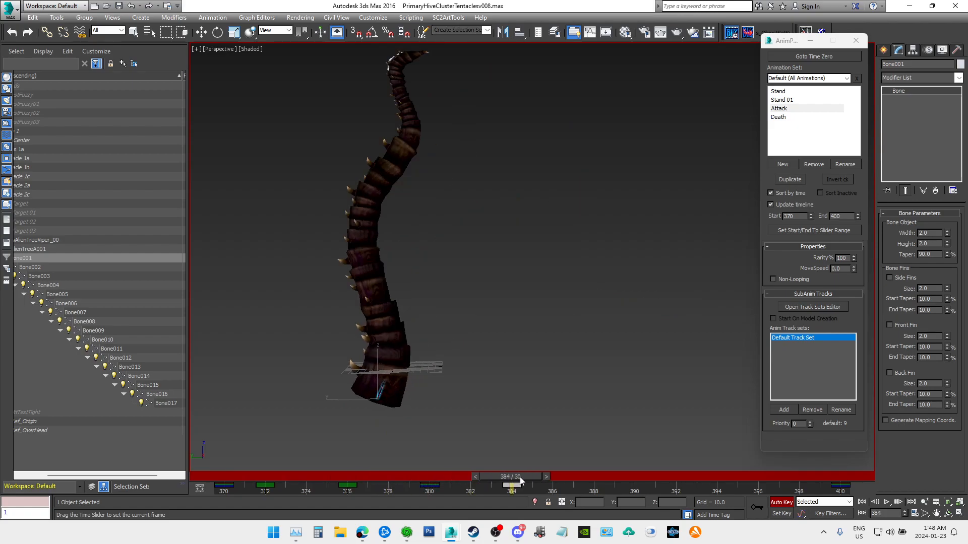
key(e)
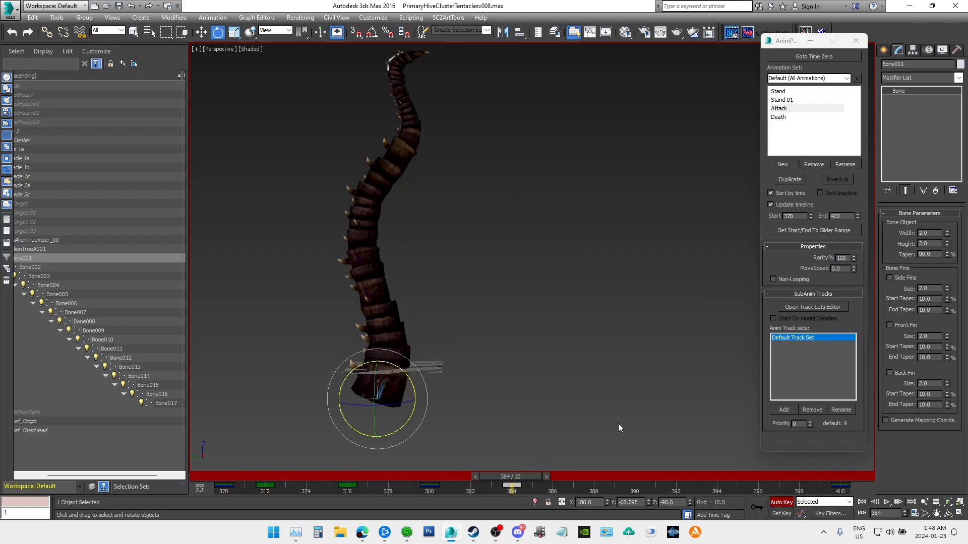
drag(522, 476, 274, 490)
key(e)
Step: Copy the frame 372 keys of Bone001 through Bone017 to frame 380
shift+click(167, 403)
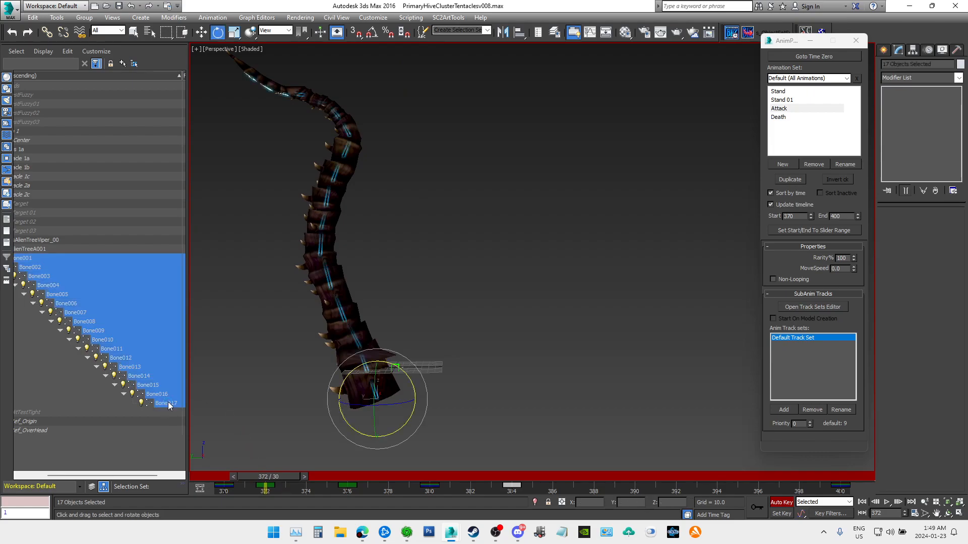
shift+drag(264, 487, 284, 486)
shift+drag(429, 487, 430, 487)
Step: Set the Attack's end to frame 384, play the shortened motion, and set the end back to frame 400
drag(304, 476, 519, 489)
key(e)
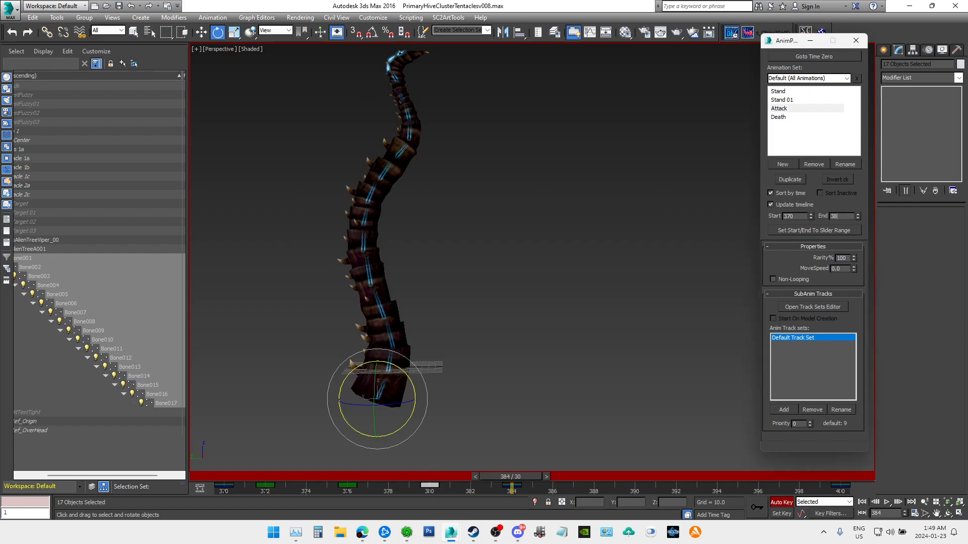
key(Return)
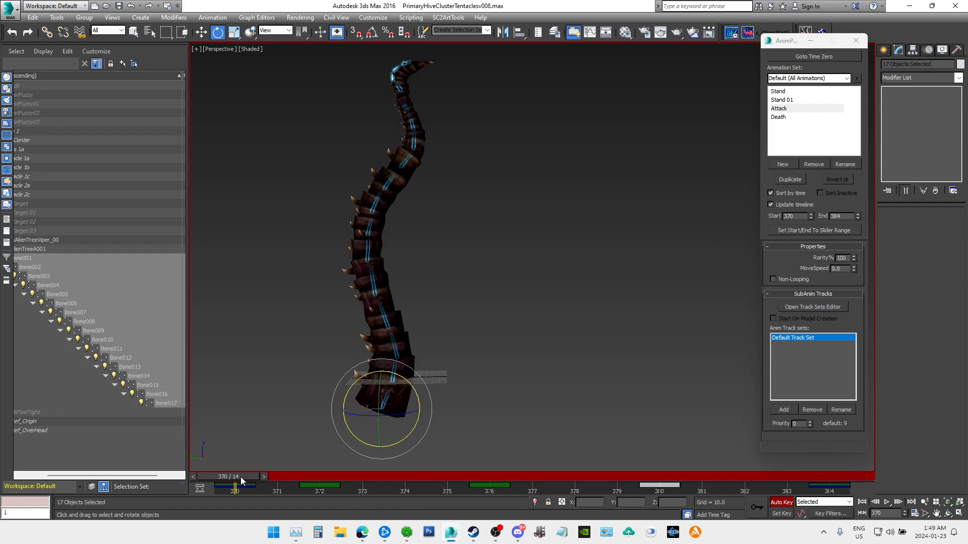
click(886, 503)
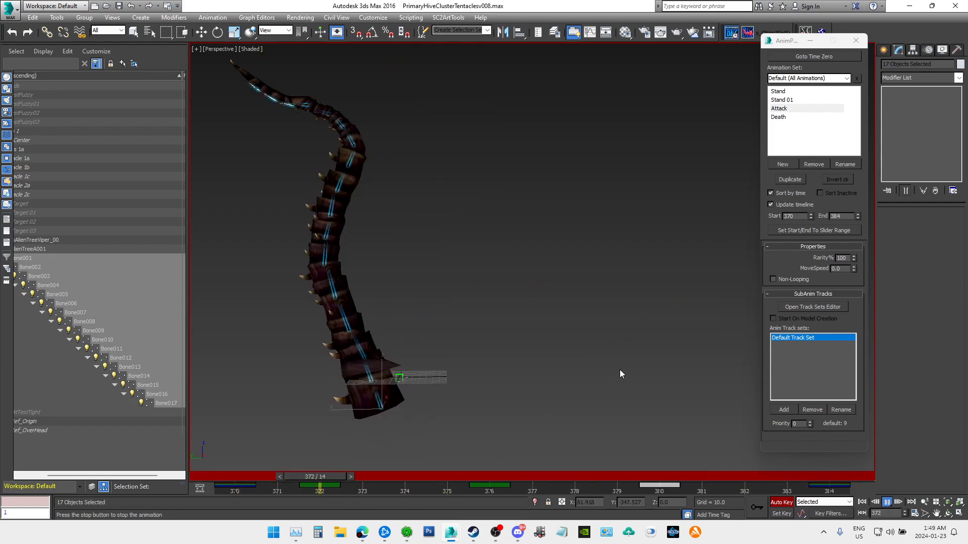
click(789, 479)
drag(788, 483, 262, 478)
key(e)
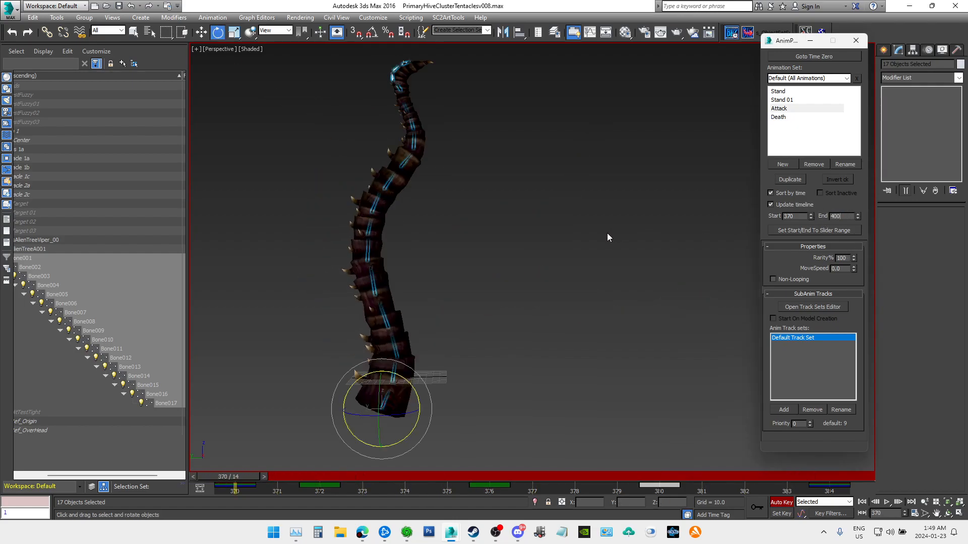
key(Return)
Step: Retime the tentacle keys at frames 372, 376, 380 and 384 to frames 374, 378, 384 and 394
click(512, 491)
drag(541, 488, 740, 486)
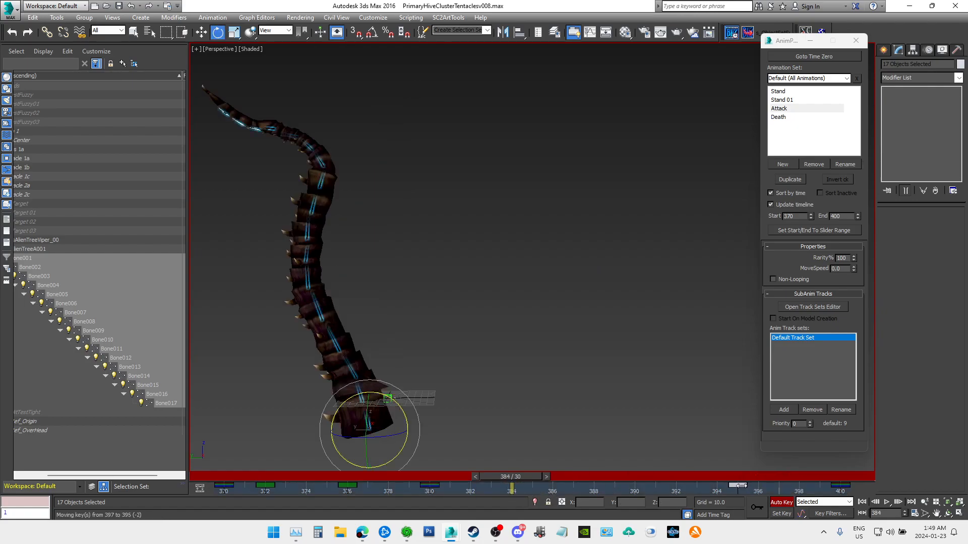
drag(422, 485, 515, 481)
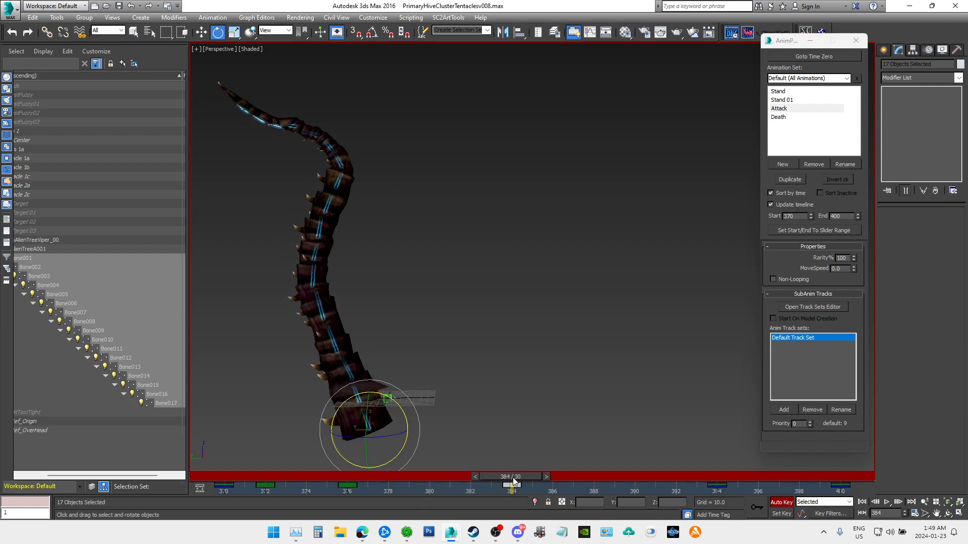
drag(348, 485, 362, 485)
drag(265, 495, 306, 491)
drag(503, 477, 716, 489)
key(e)
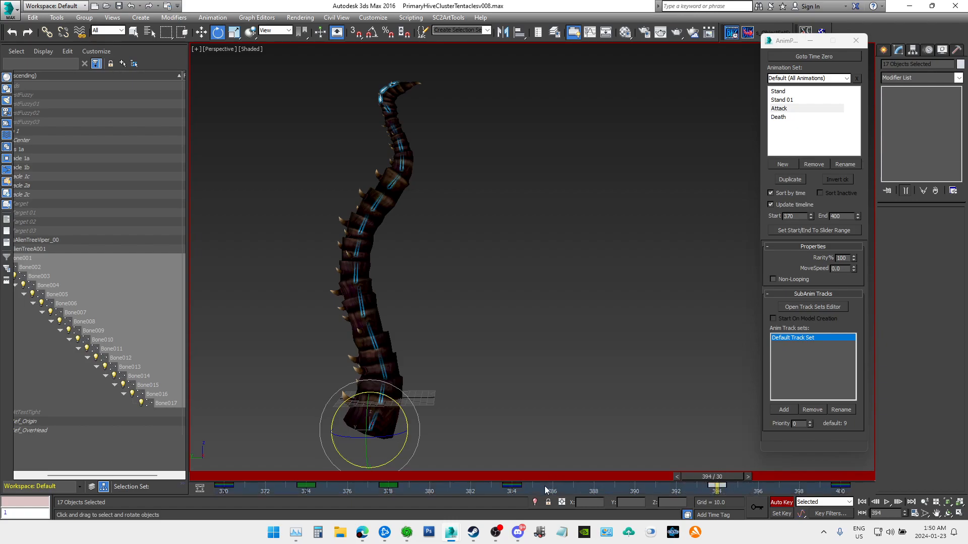
Step: Clear the frame 384 keys, move the frame 374 and 378 keys to frames 373 and 376, and return to frame 370
drag(504, 487, 278, 488)
key(e)
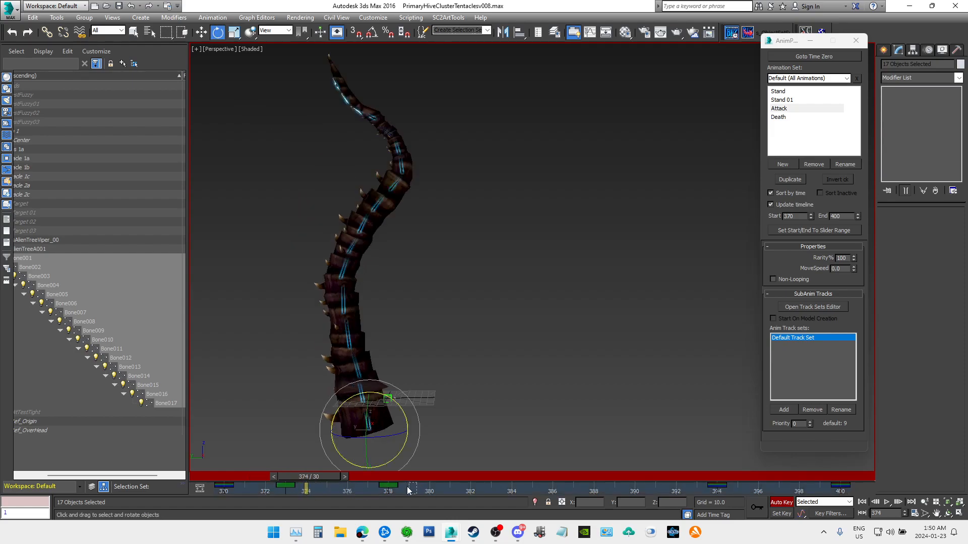
drag(383, 491, 155, 480)
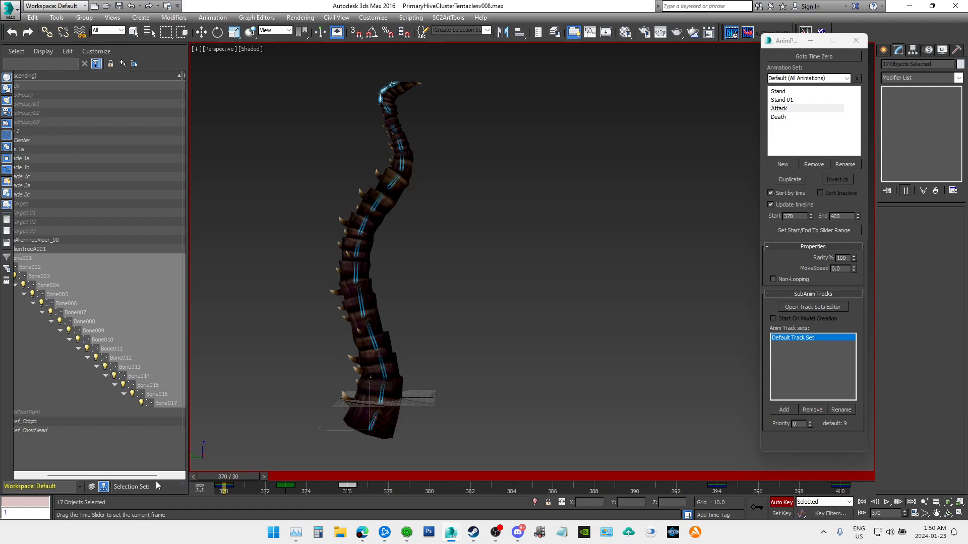
key(e)
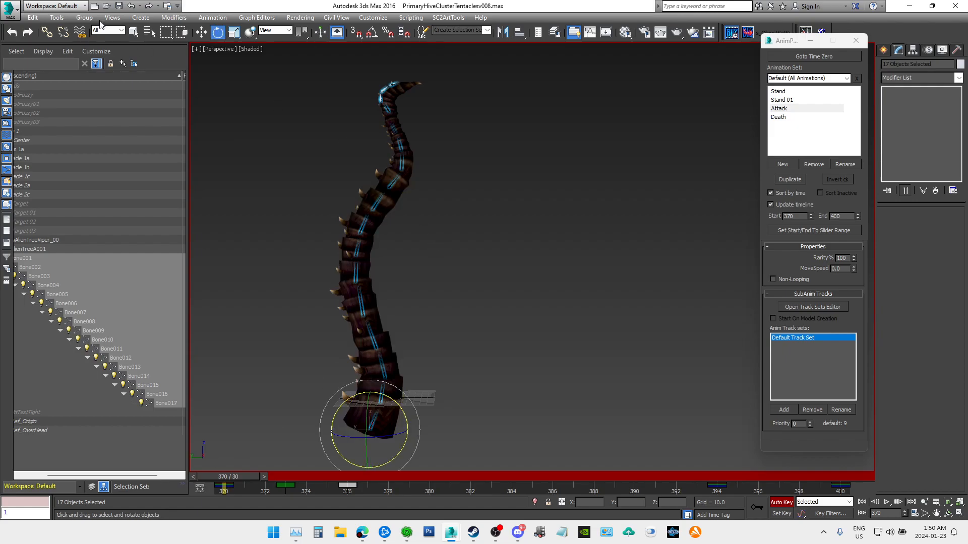
Step: Save the scene and export a model preview with SC2ArtTools
click(9, 10)
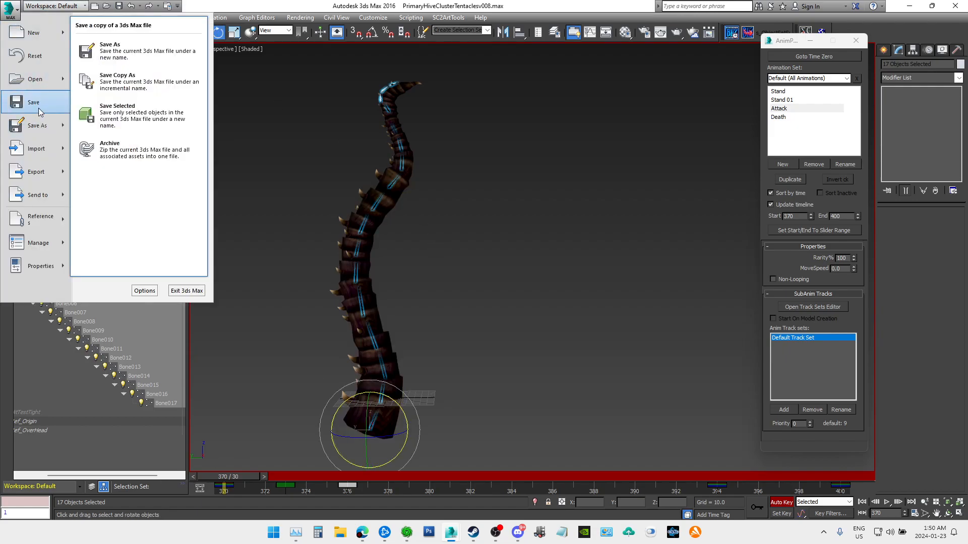
click(32, 103)
click(448, 17)
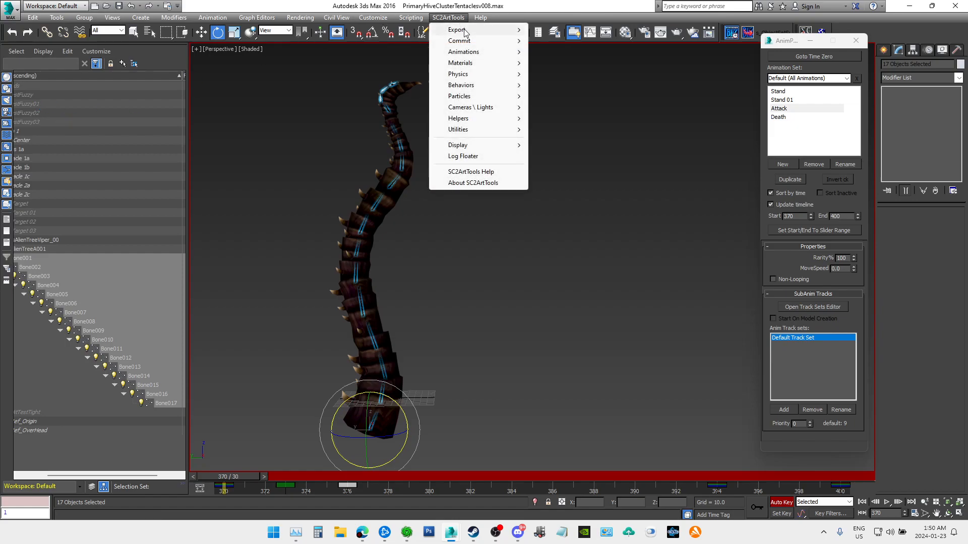
mouse_move(464, 29)
click(554, 87)
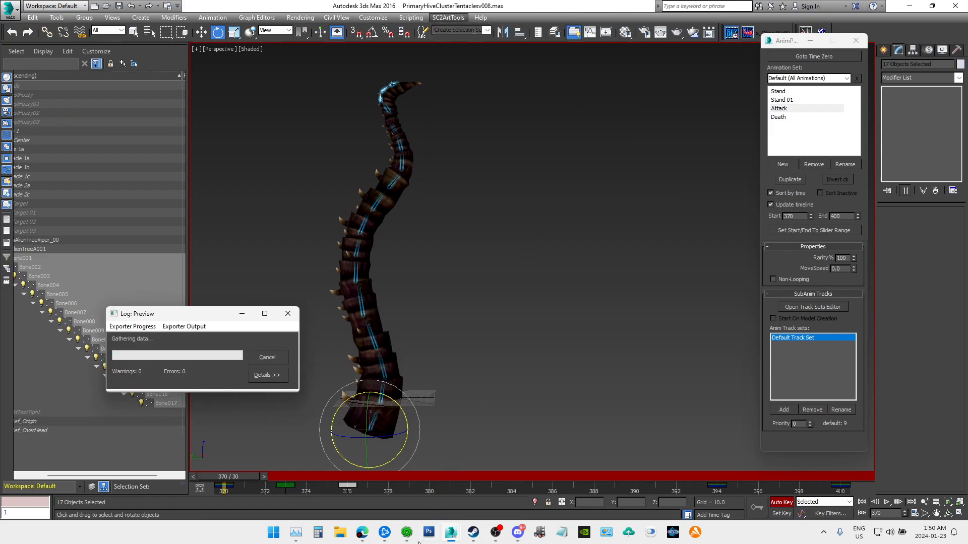
Step: Switch to the tentacle preview in the StarCraft II Editor, and expand the export log's details
mouse_move(406, 532)
click(571, 482)
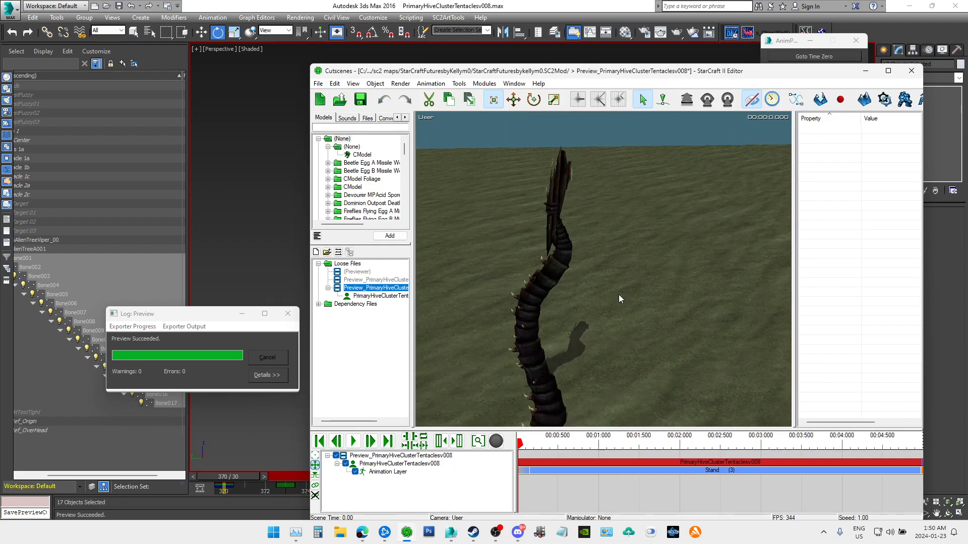
click(540, 290)
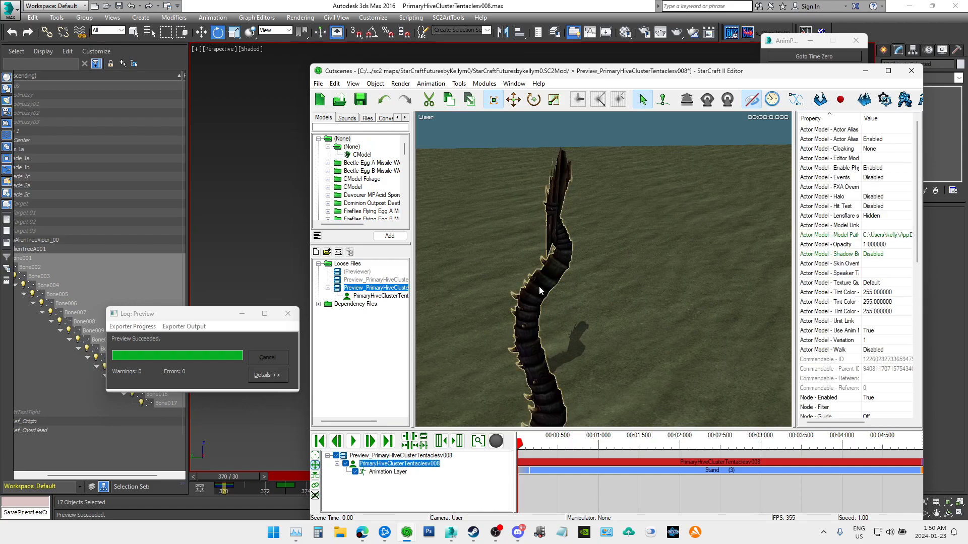
click(611, 314)
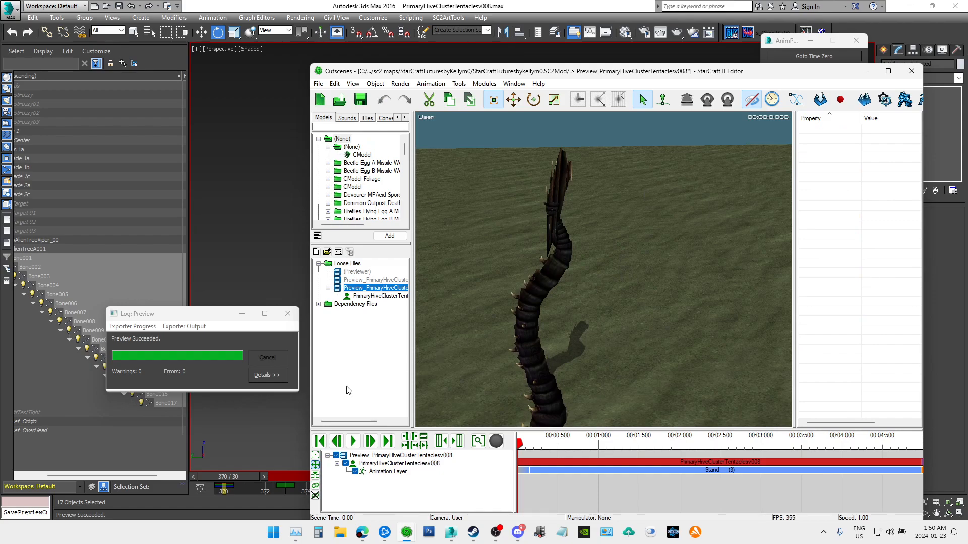
click(268, 376)
drag(220, 314, 187, 170)
Step: Play the Attack animation in the preview scene and view the tentacle from a low side angle
click(600, 290)
click(353, 441)
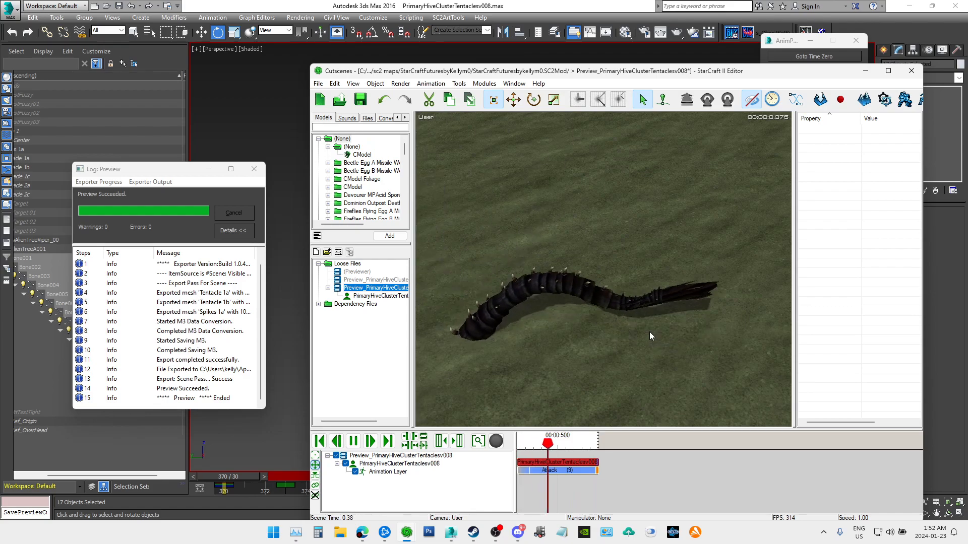
ctrl+right_drag(650, 332, 631, 234)
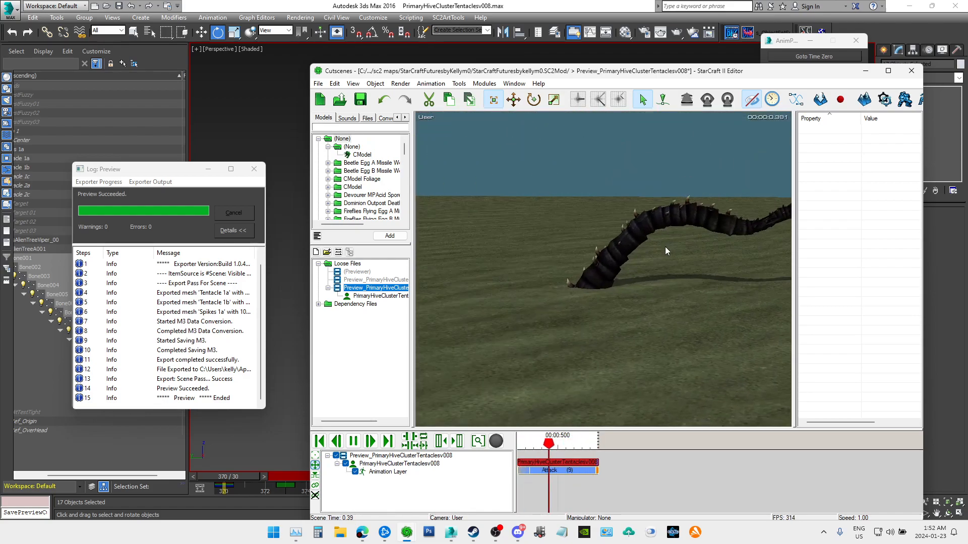
Step: Examine the tentacle's Attack pose in the preview scene from above, end-on and from the side
ctrl+right_drag(621, 252, 580, 286)
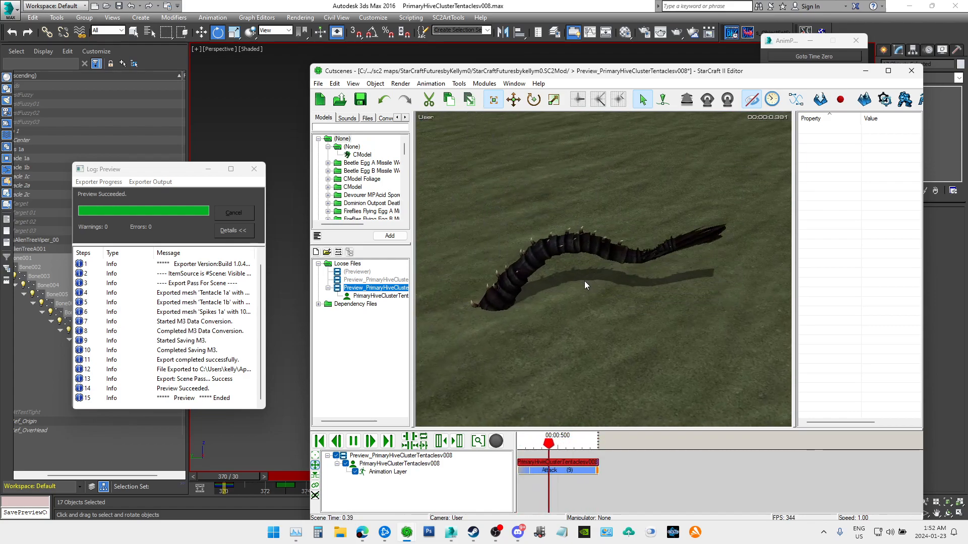
scroll(606, 280, down, 2)
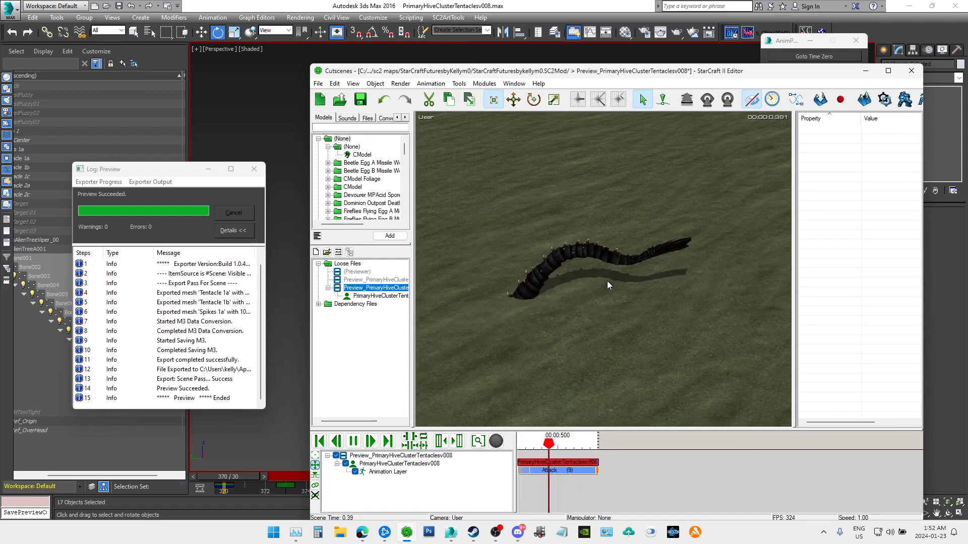
key(ctrl+shift+c)
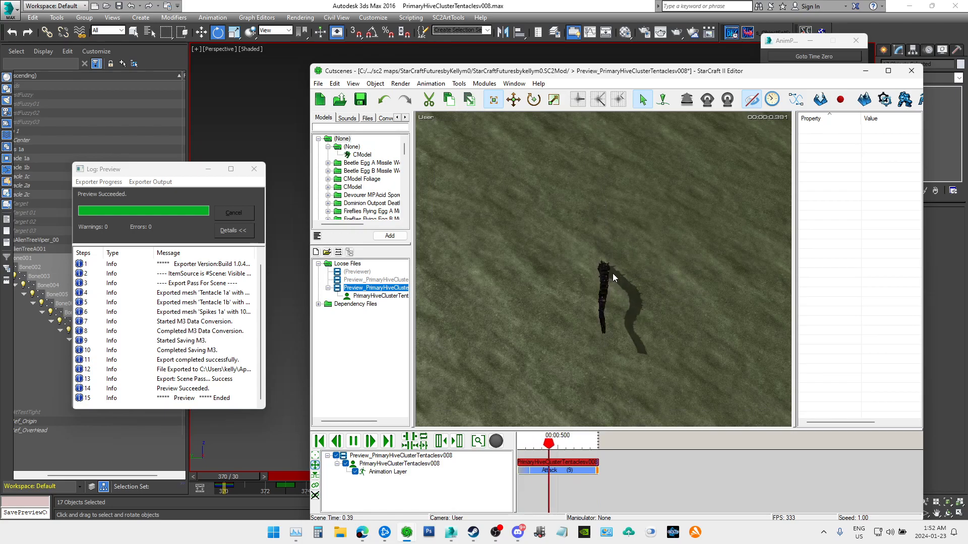
ctrl+right_drag(601, 296, 748, 250)
scroll(655, 266, up, 3)
ctrl+right_drag(655, 266, 701, 260)
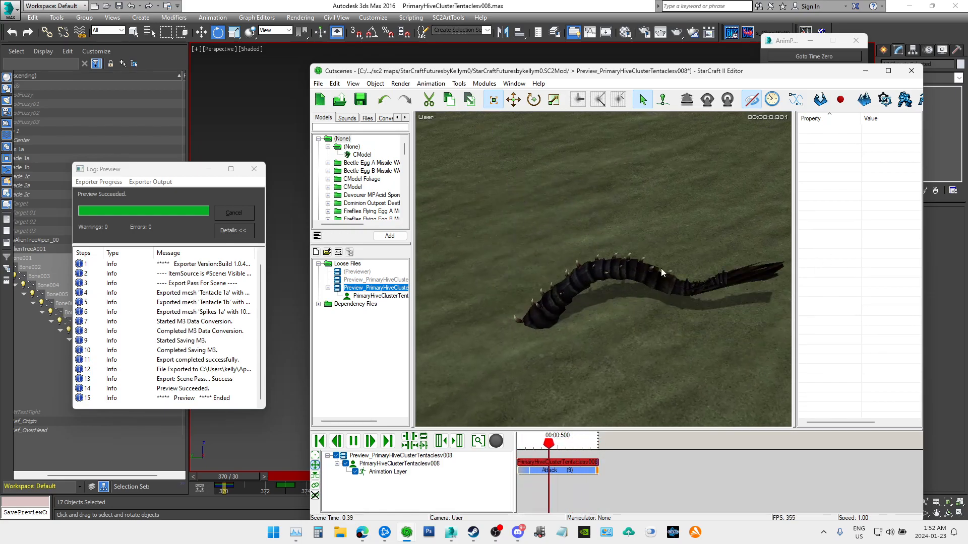
Step: Switch to 3ds Max and inspect the tentacle mesh and its bones from tip to base at frame 370
key(alt+Tab)
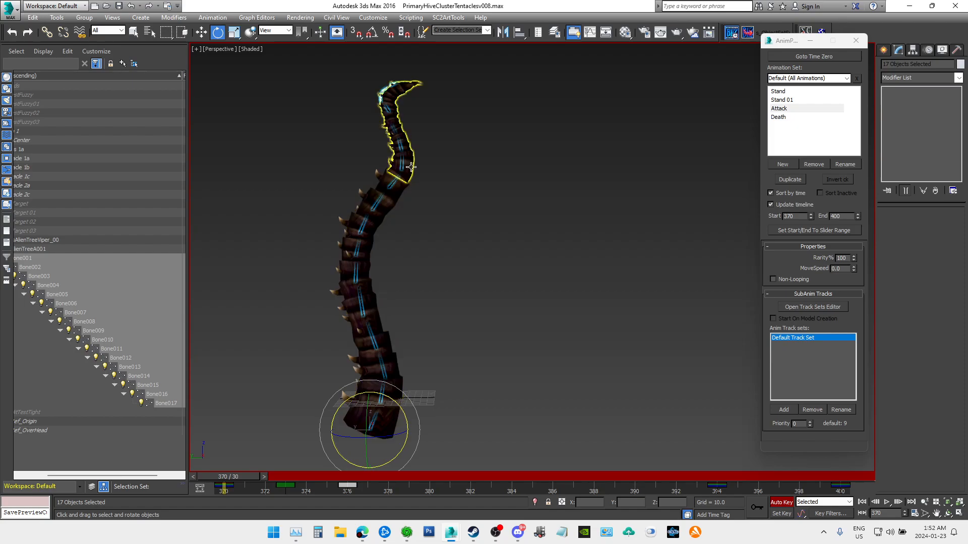
middle_drag(509, 176, 633, 342)
scroll(560, 308, up, 5)
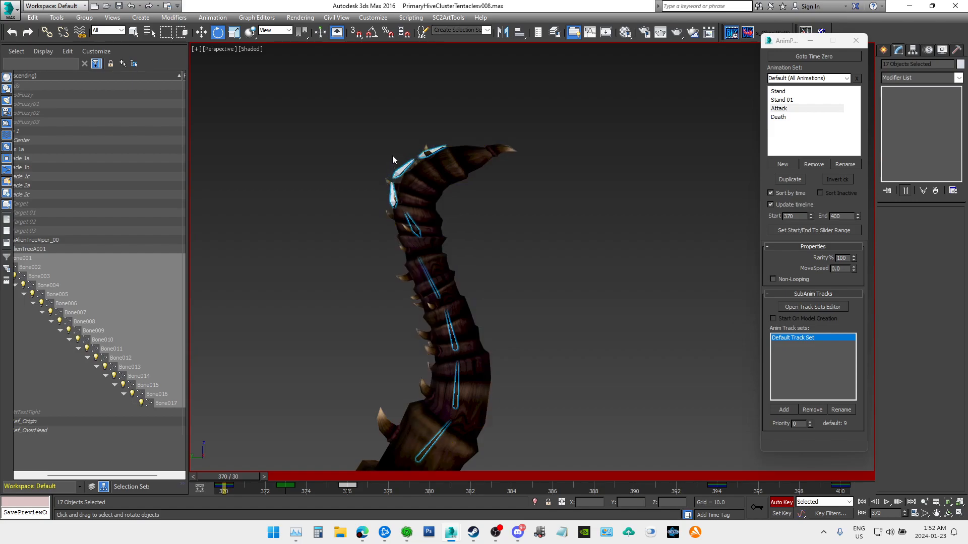
middle_drag(562, 351, 628, 189)
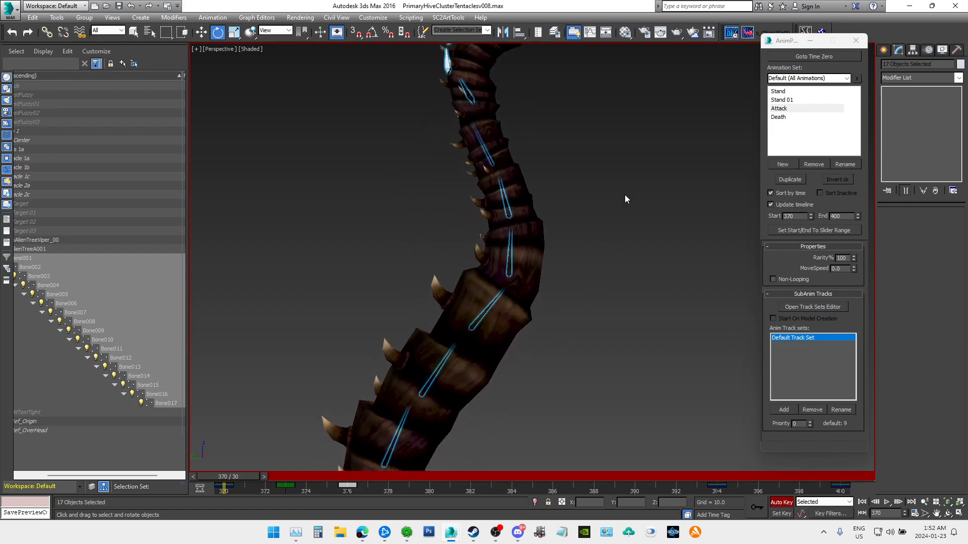
scroll(615, 229, down, 3)
middle_drag(621, 318, 606, 191)
scroll(606, 190, down, 2)
middle_drag(613, 258, 568, 246)
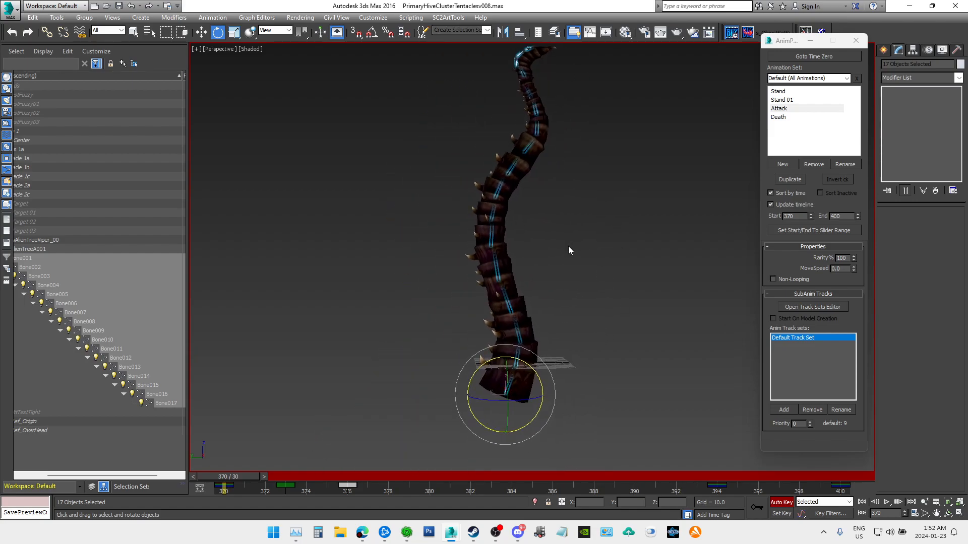
scroll(567, 246, up, 2)
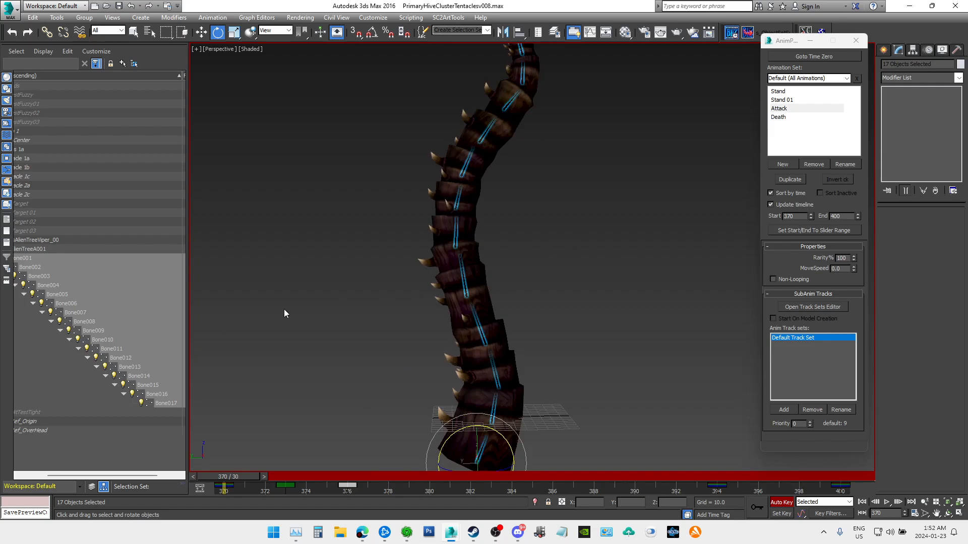
Step: Deselect the tentacle bones and turn off Auto Key mode, bringing the full object names back into the scene list
click(344, 289)
click(780, 503)
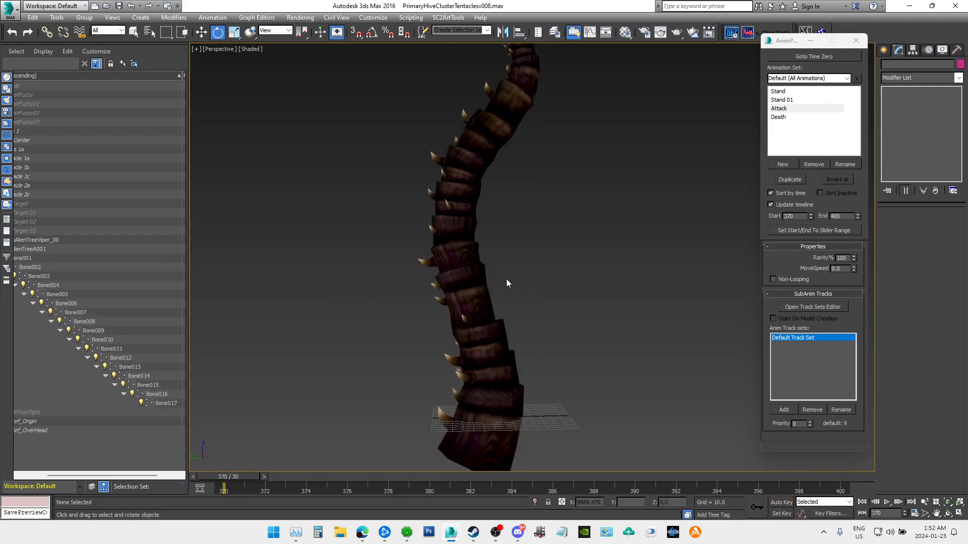
middle_drag(546, 291, 584, 293)
drag(110, 475, 64, 476)
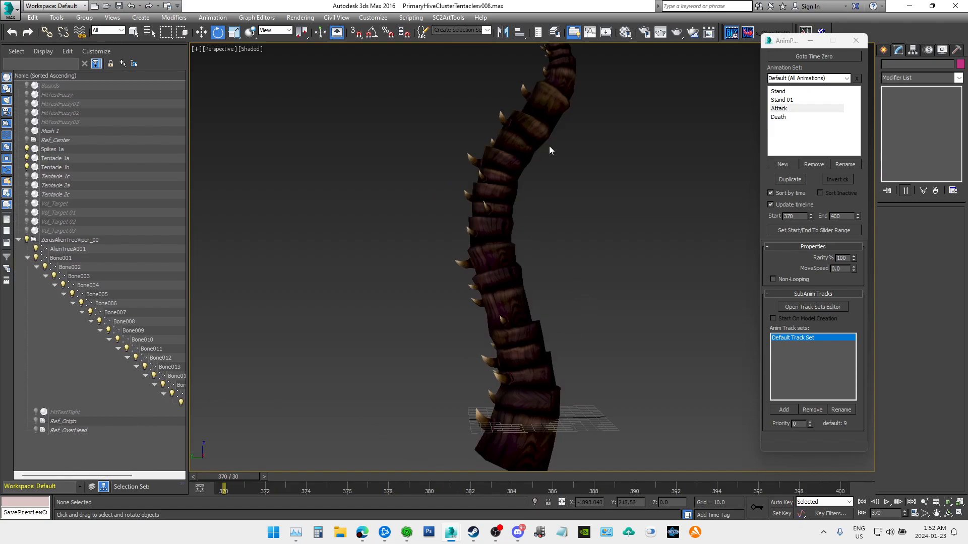
Step: Move the animation properties window away from the command panel, keeping the whole tentacle in sight
middle_drag(620, 257, 580, 257)
drag(811, 44, 749, 57)
mouse_move(850, 75)
mouse_down()
mouse_move(931, 71)
mouse_move(852, 75)
mouse_up()
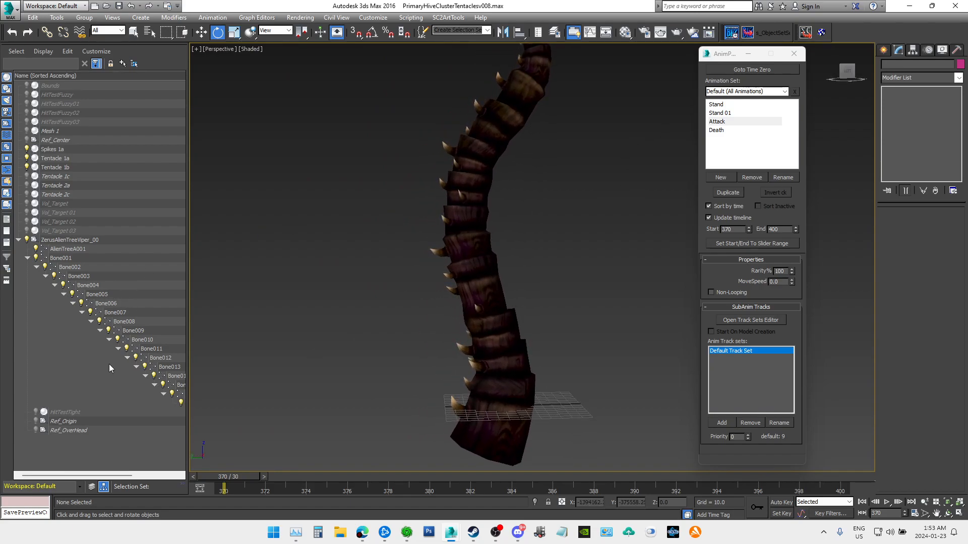
middle_drag(320, 239, 301, 332)
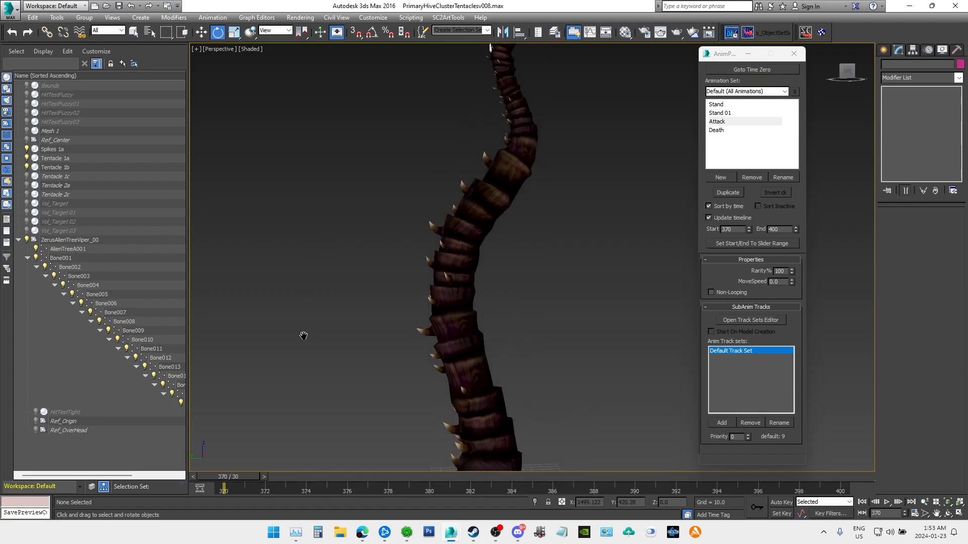
scroll(326, 327, down, 3)
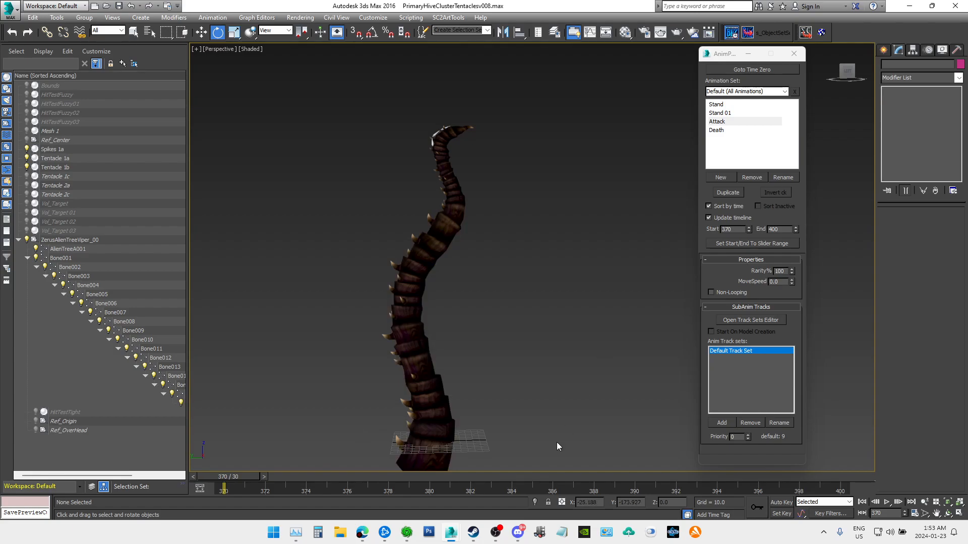
mouse_move(478, 541)
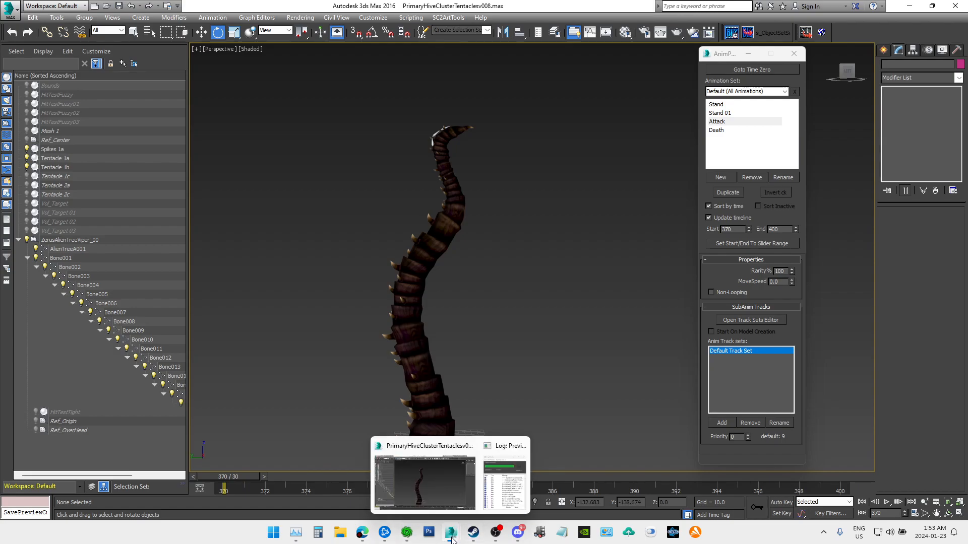
Step: Select the Bounds sphere in the scene list and unhide it around the tentacle
click(51, 86)
scroll(456, 213, down, 5)
scroll(506, 233, up, 5)
middle_drag(463, 228, 546, 230)
click(27, 86)
scroll(423, 195, up, 3)
middle_drag(449, 204, 556, 238)
scroll(555, 238, down, 5)
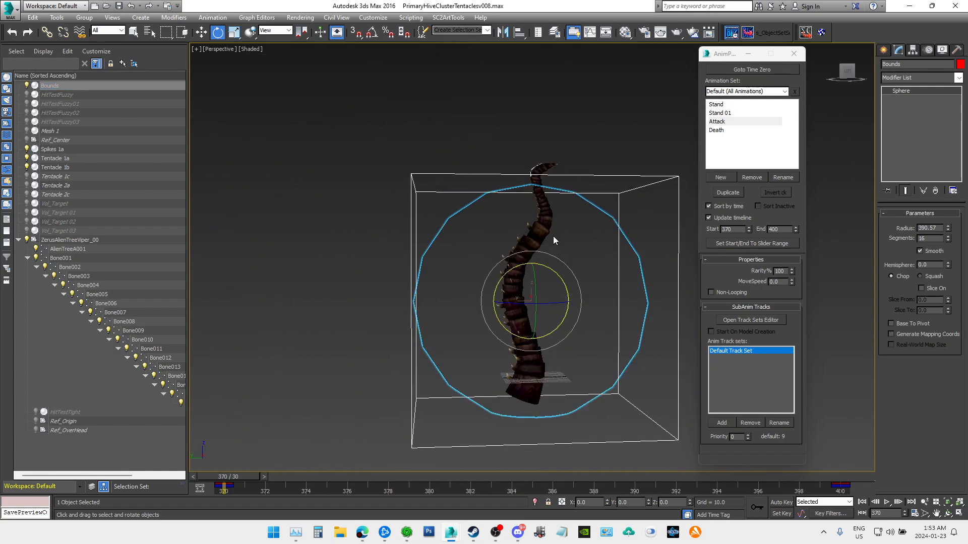
Step: Scale the Bounds sphere up uniformly to about 84.5 percent so that it encloses the tentacle
click(233, 32)
drag(526, 290, 535, 277)
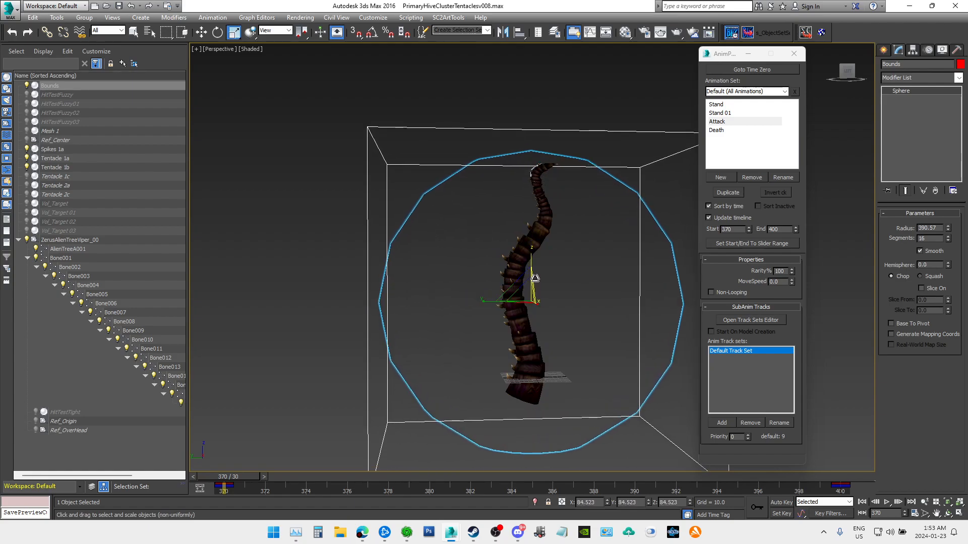
middle_drag(547, 291, 490, 278)
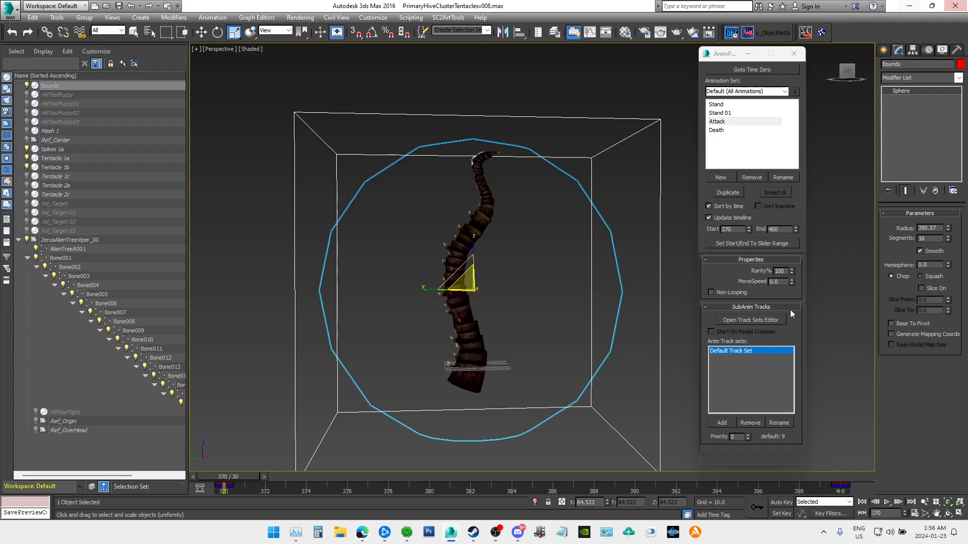
Step: Switch to the Archive Browser of the StarCraft II Editor's data window and search the model files for "brut"
mouse_move(407, 533)
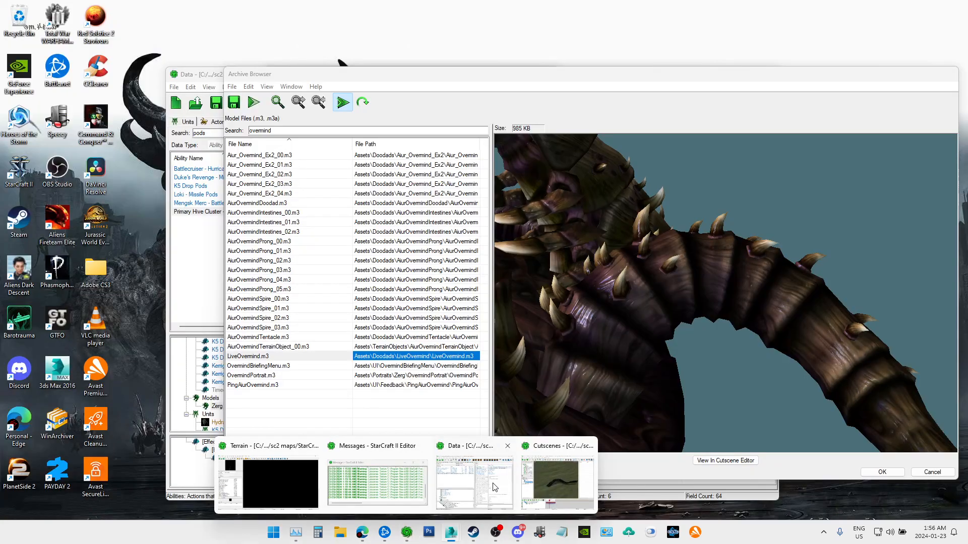
click(474, 482)
double_click(280, 131)
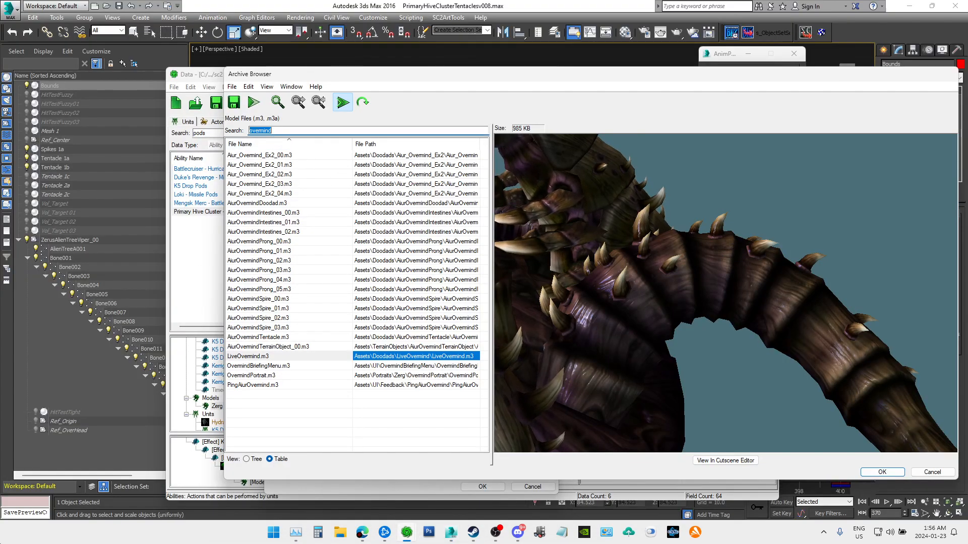
text(brut)
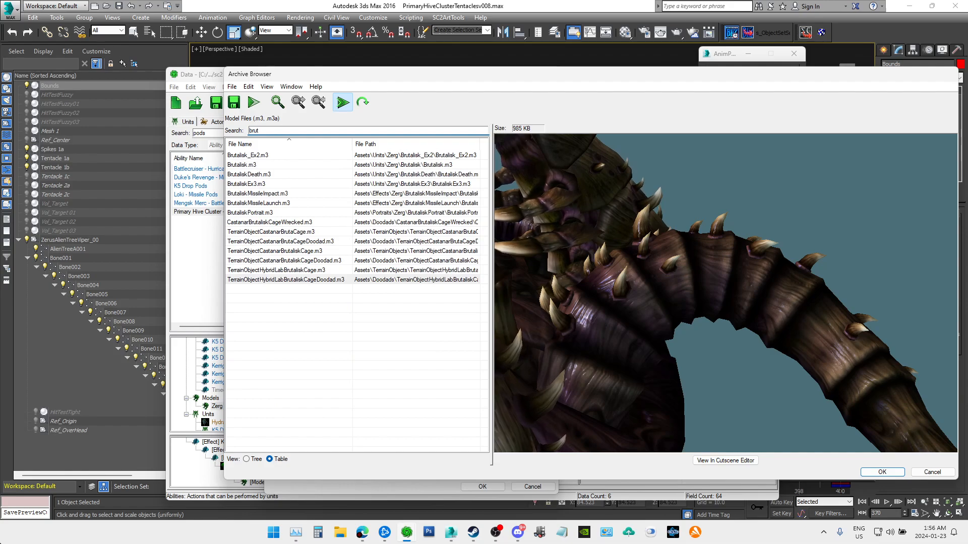
Step: Preview Brutalisk.m3 and Brutalisk_Ex2.m3 and compare the two models close up
click(259, 165)
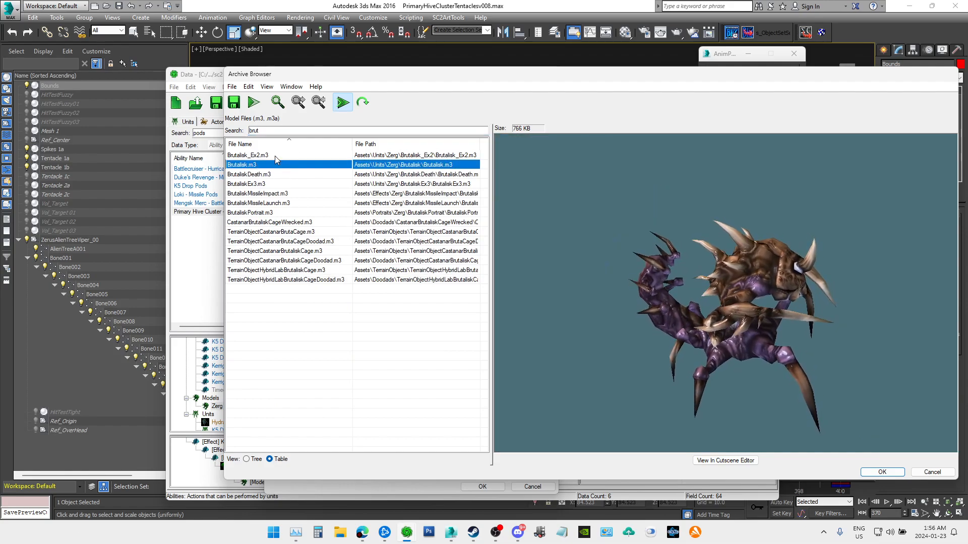
click(275, 156)
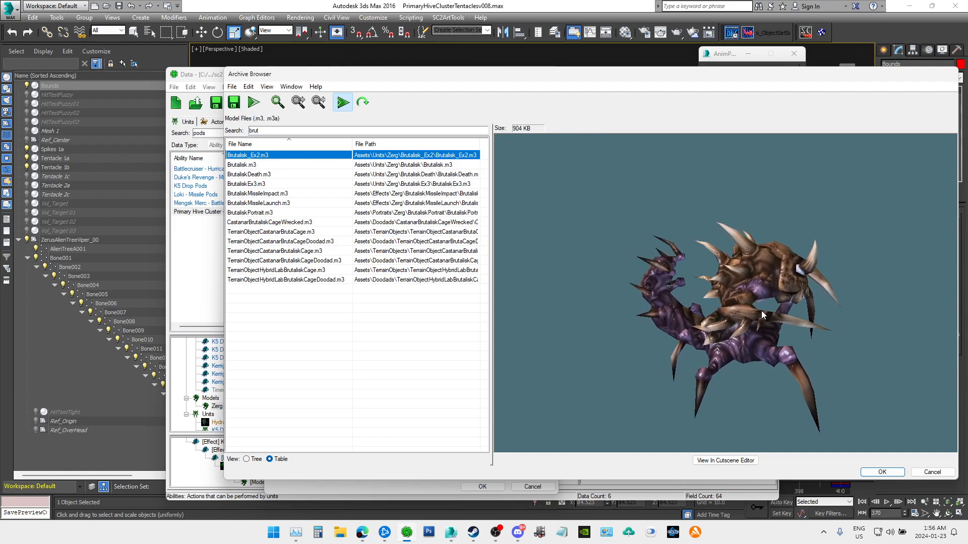
scroll(732, 329, up, 3)
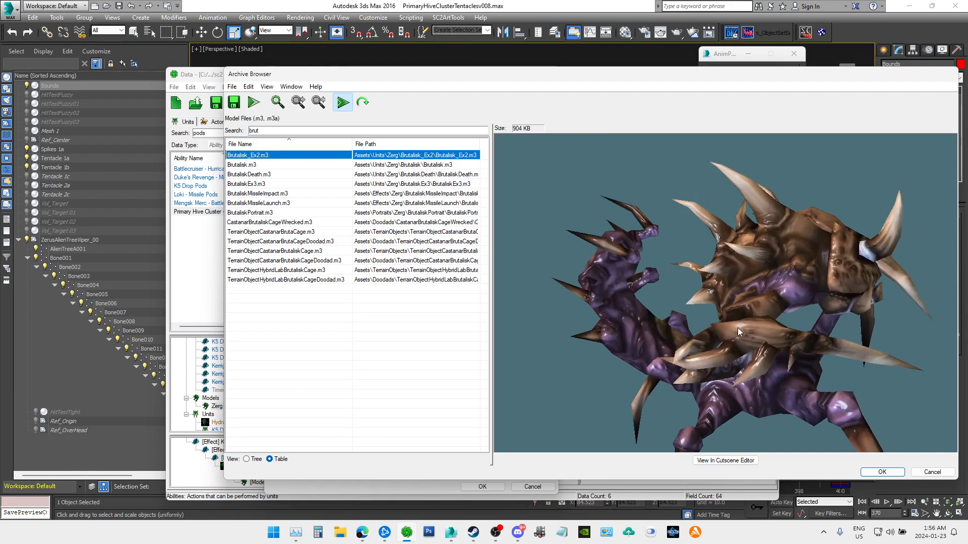
scroll(830, 305, up, 3)
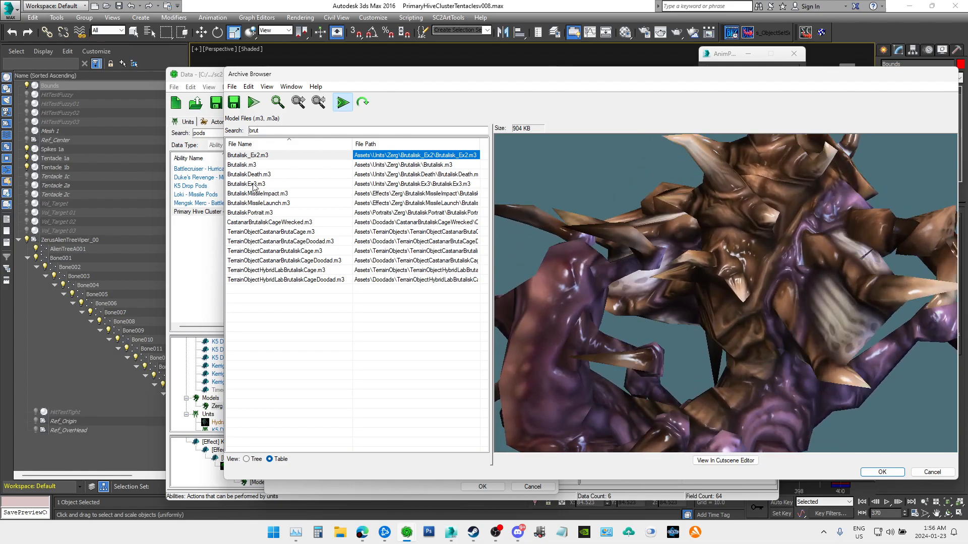
click(260, 165)
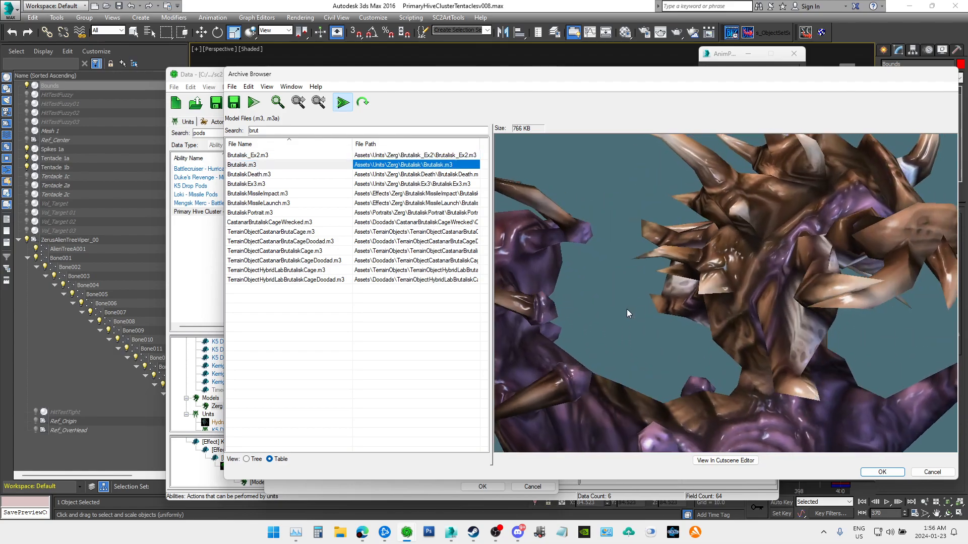
drag(680, 340, 888, 324)
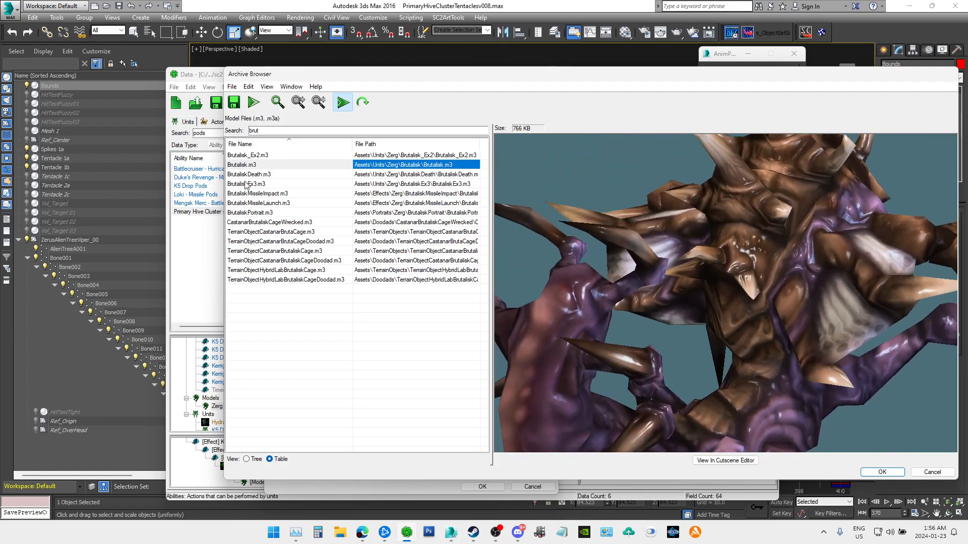
Step: Preview Brutalisk_Ex2.m3 again and inspect its body and spikes close up from several angles
click(275, 156)
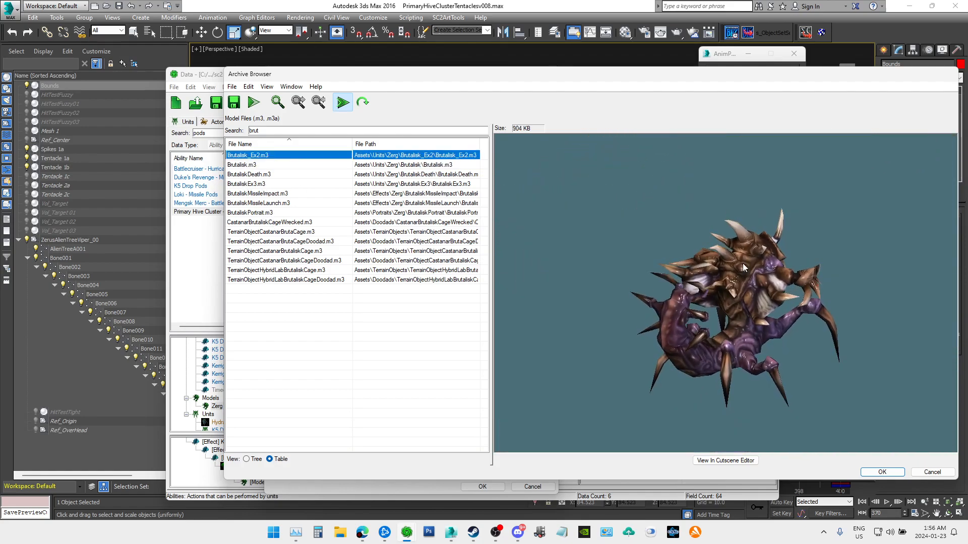
scroll(758, 285, up, 5)
scroll(758, 285, up, 2)
drag(758, 285, 614, 286)
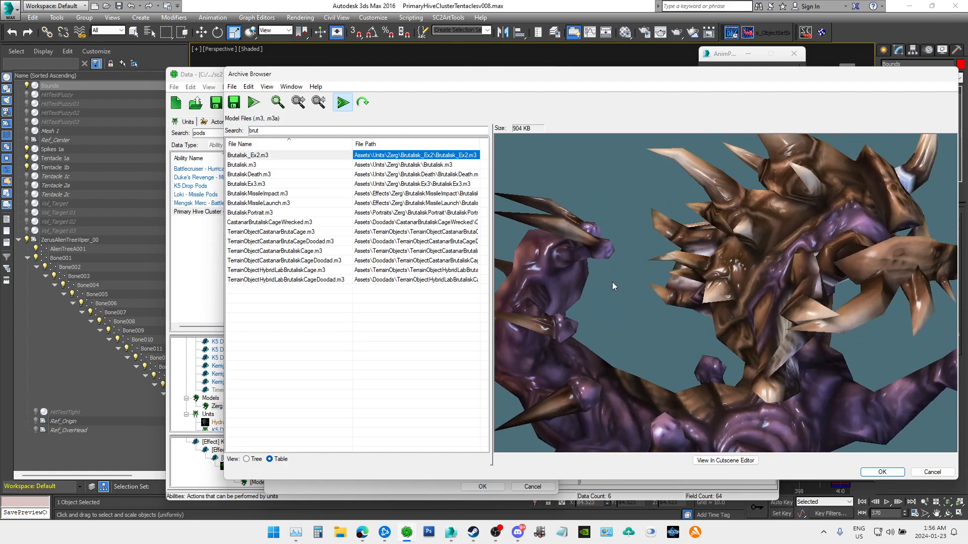
drag(795, 341, 735, 346)
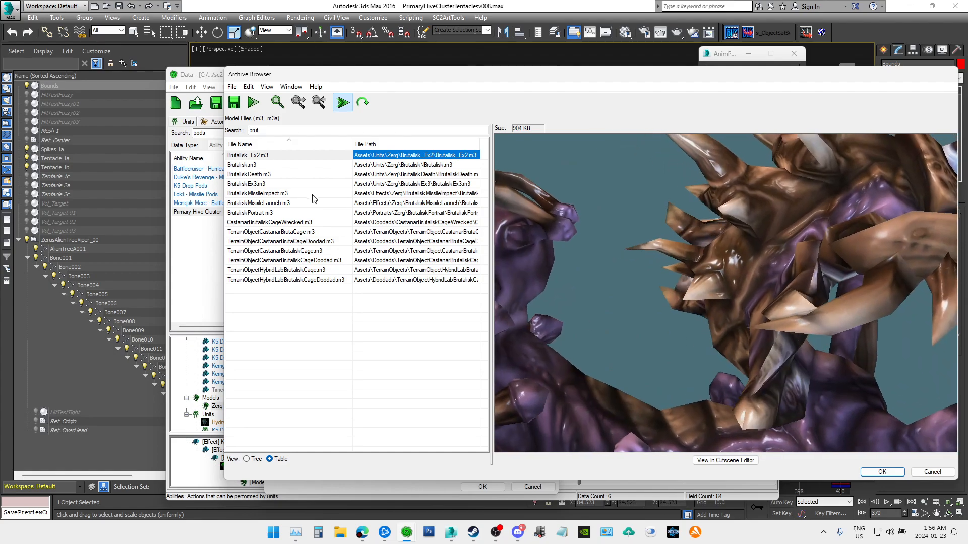
Step: Preview BrutaliskEx3.m3 and compare it with Brutalisk.m3 and Brutalisk_Ex2.m3, ending with the search text selected
click(265, 184)
scroll(847, 335, up, 3)
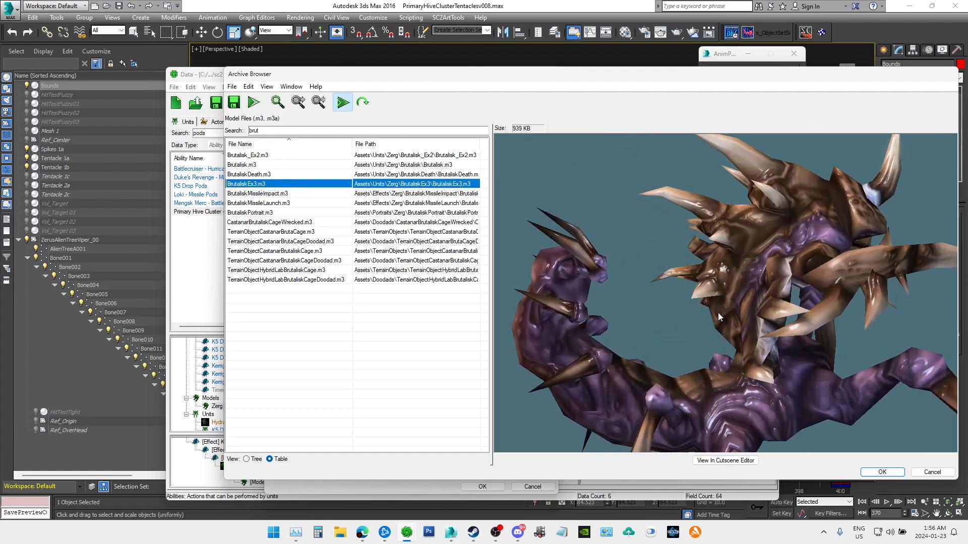
scroll(627, 335, down, 3)
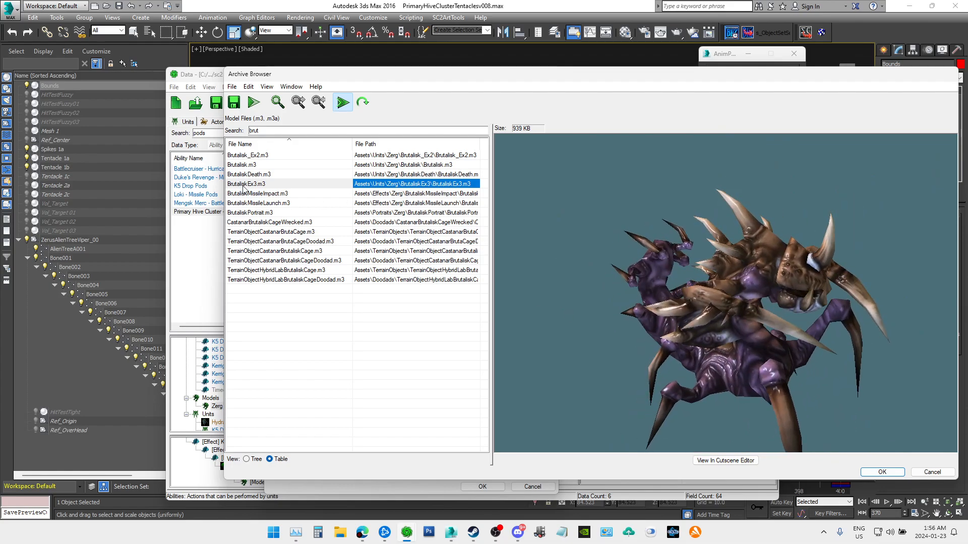
click(253, 165)
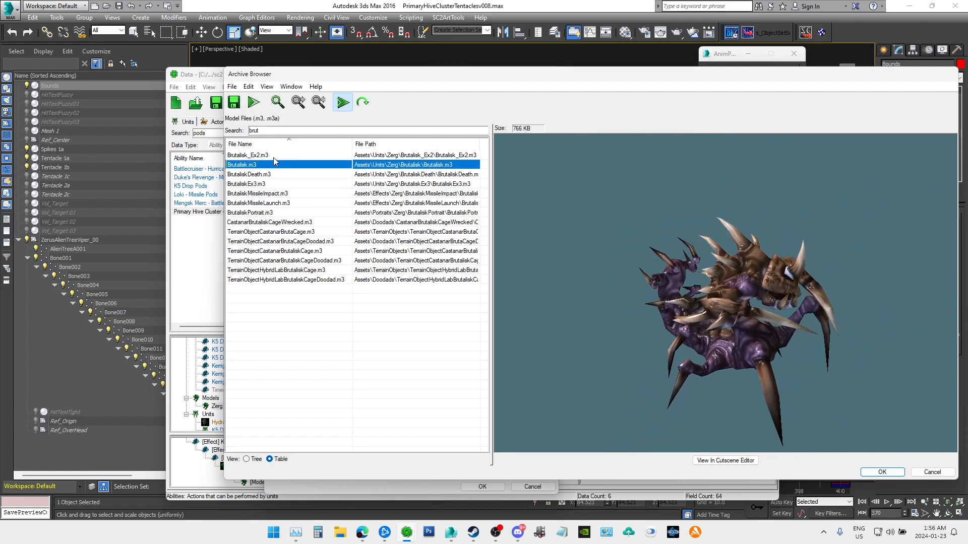
click(271, 155)
click(252, 185)
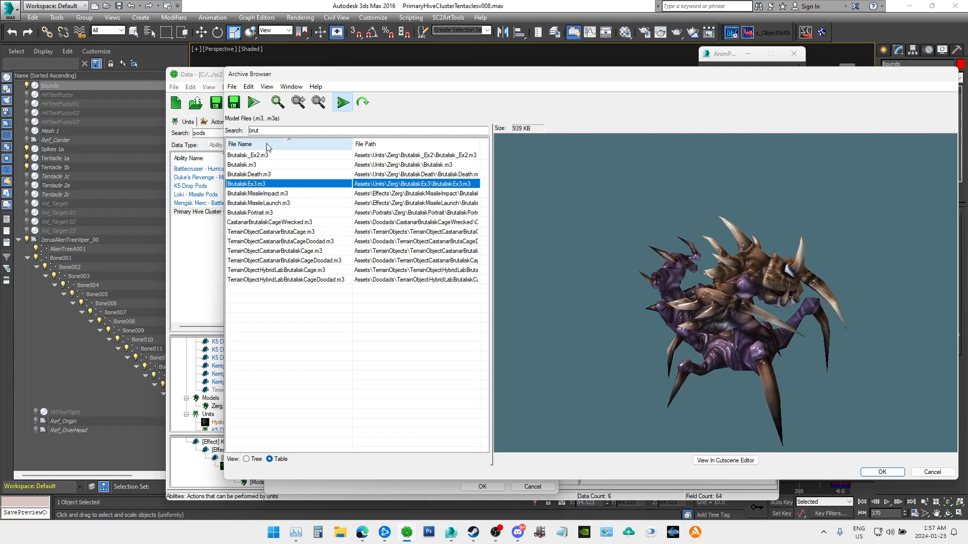
double_click(270, 130)
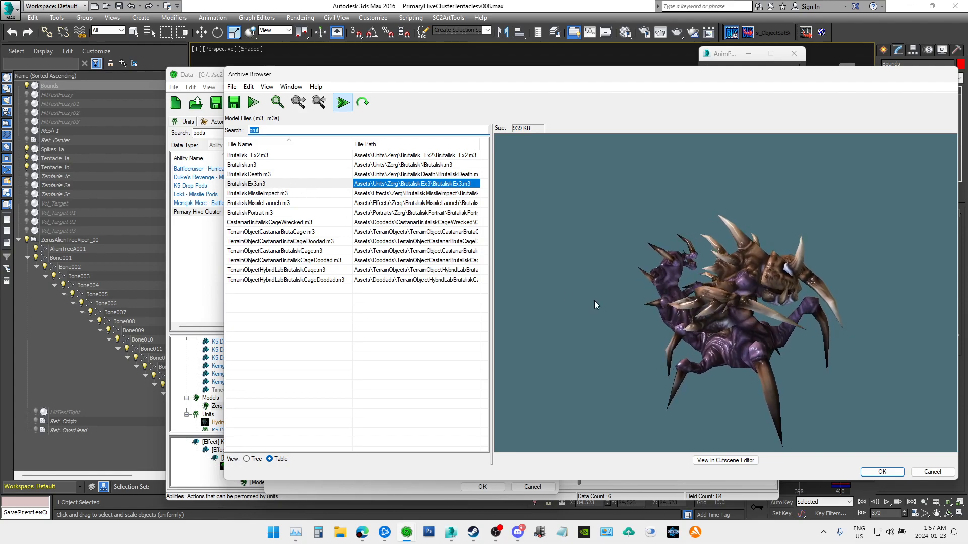
Step: Search the model files for "drone" and preview Drone.m3 close up from another angle
text(drone)
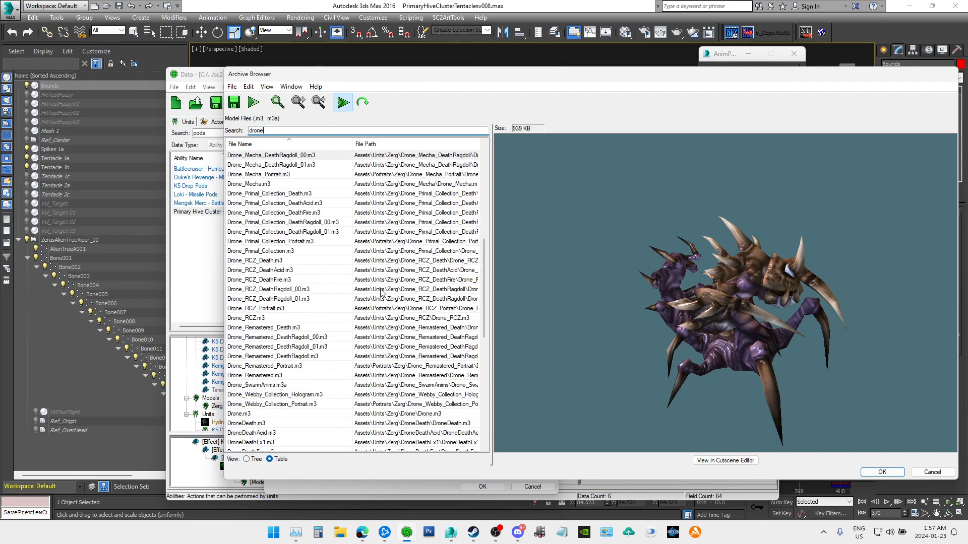
scroll(380, 293, down, 7)
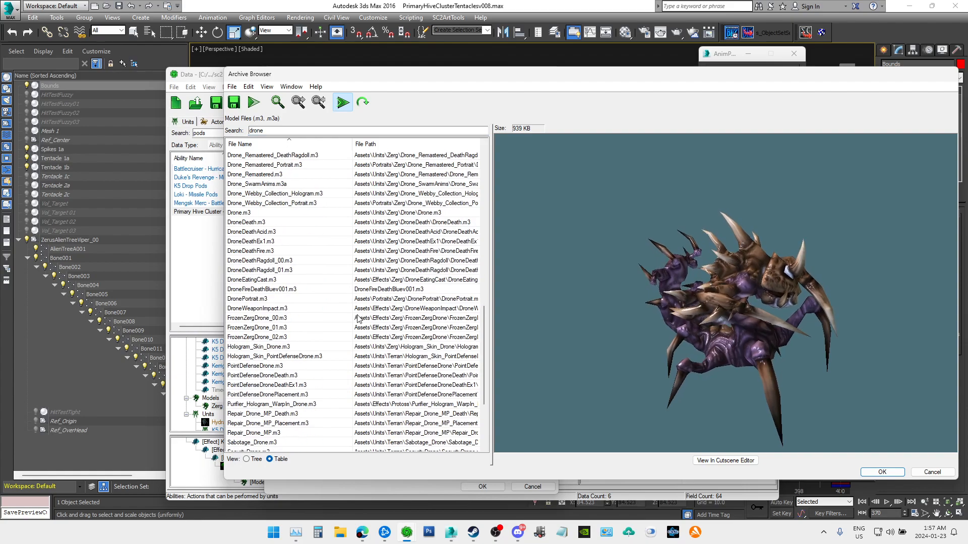
click(253, 212)
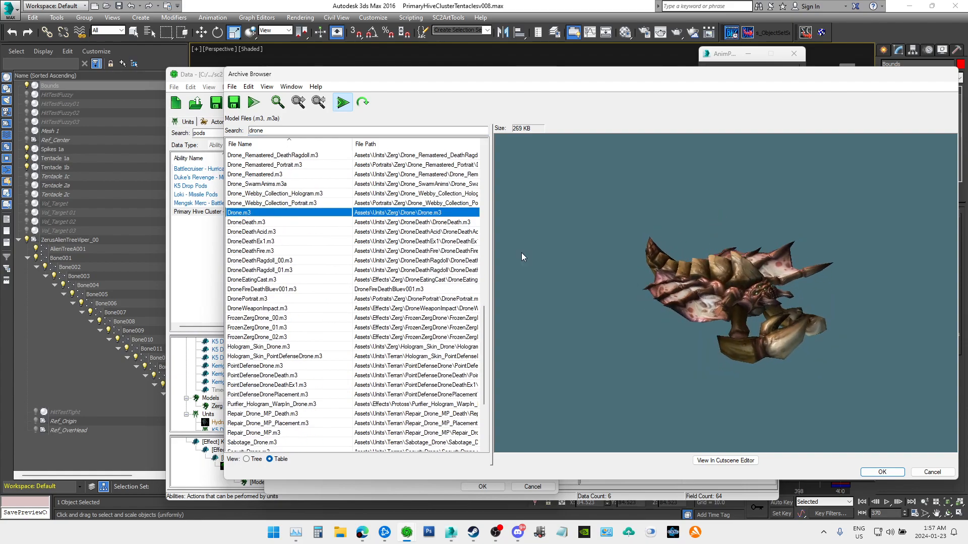
scroll(775, 319, up, 5)
drag(706, 316, 649, 217)
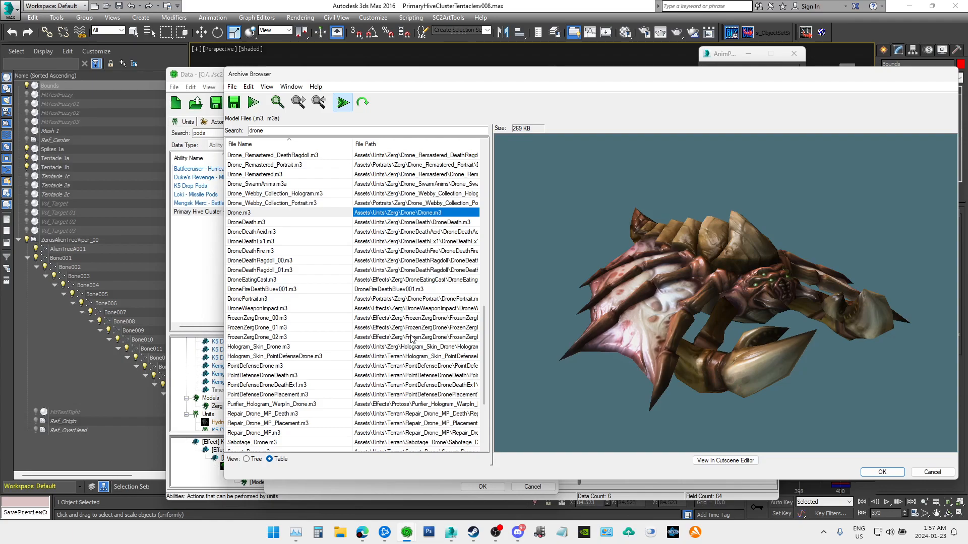
Step: Look through the other drone models in the results and preview Blizzcon17_Drone.m3
scroll(382, 340, down, 2)
scroll(373, 348, down, 1)
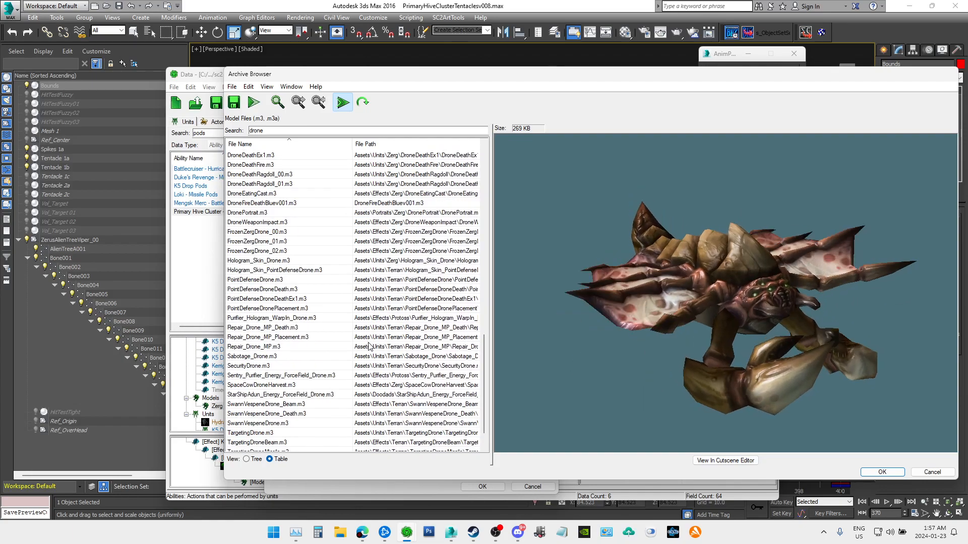
scroll(333, 378, down, 1)
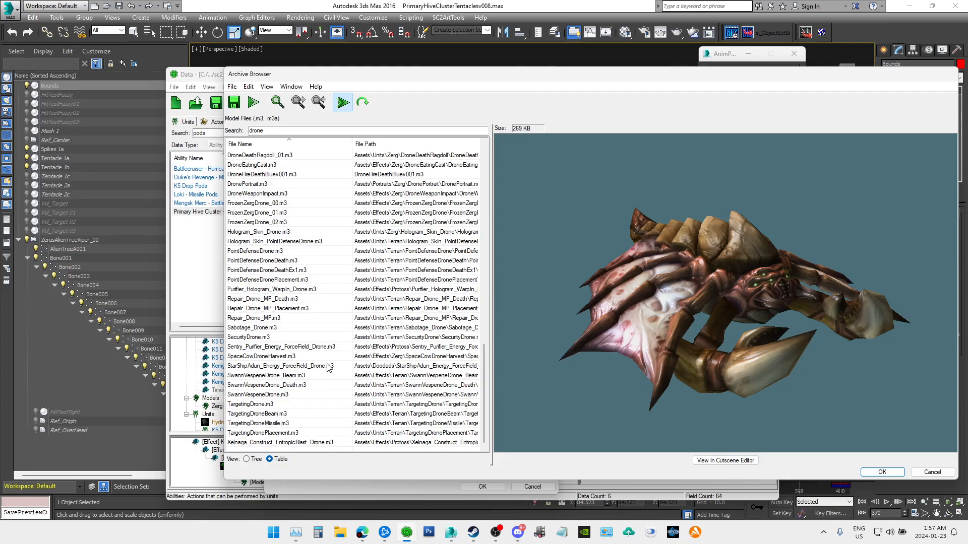
scroll(327, 367, up, 4)
scroll(321, 347, up, 5)
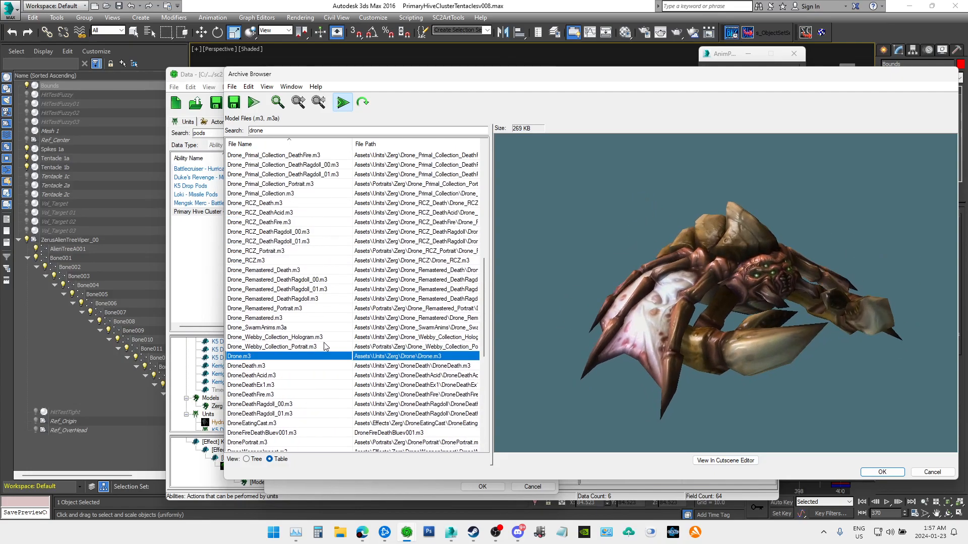
scroll(325, 333, up, 8)
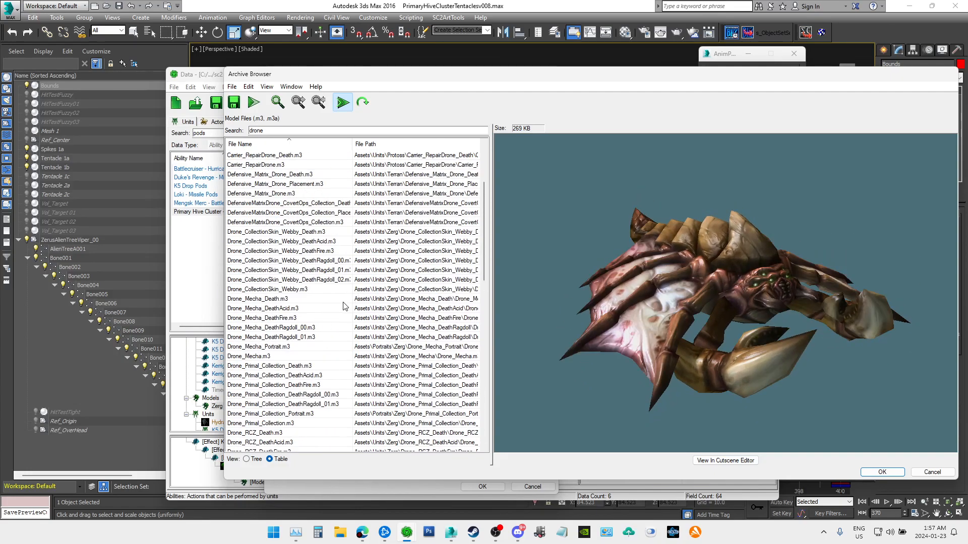
scroll(343, 308, up, 4)
click(267, 251)
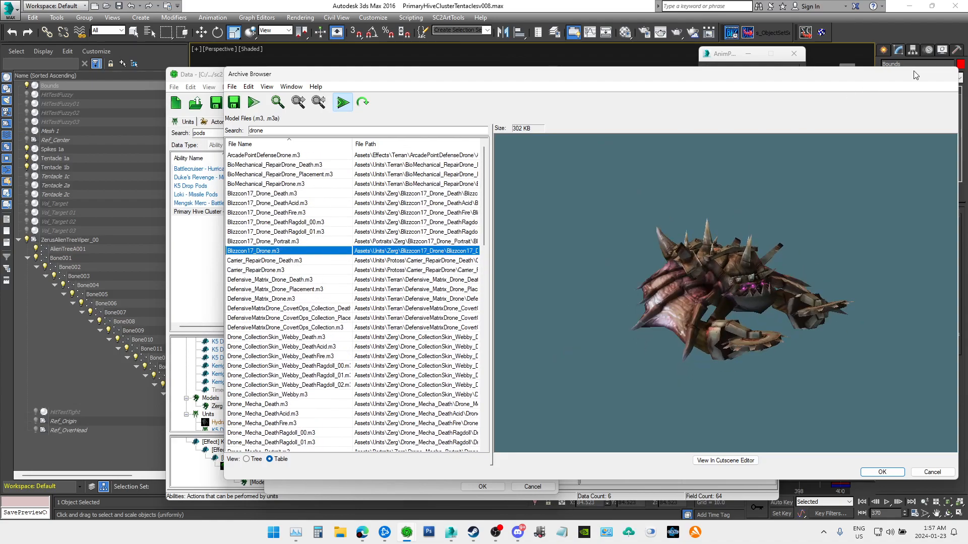
Step: Cancel out of the Archive Browser and the Object Values dialog, switch back to 3ds Max and select the Bounds sphere
click(932, 472)
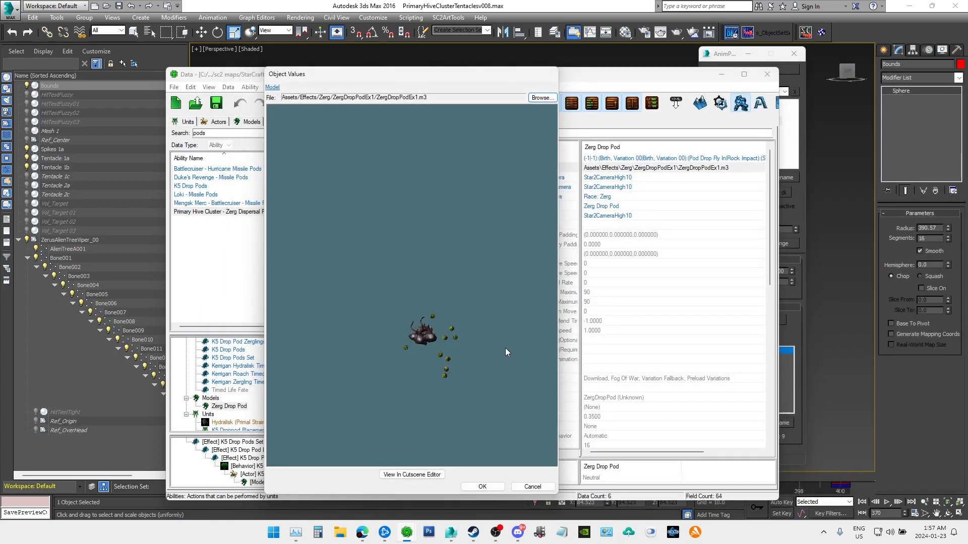
click(533, 487)
click(464, 6)
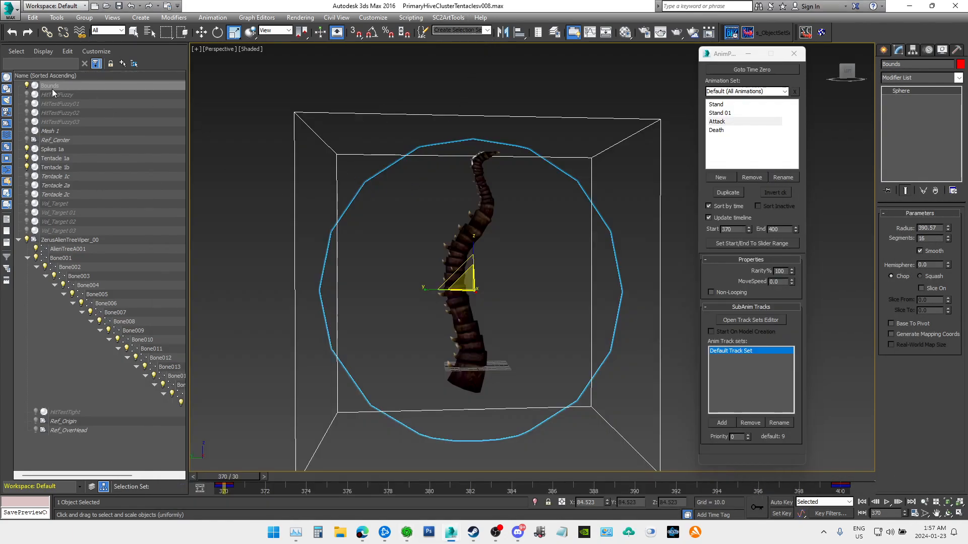
click(357, 231)
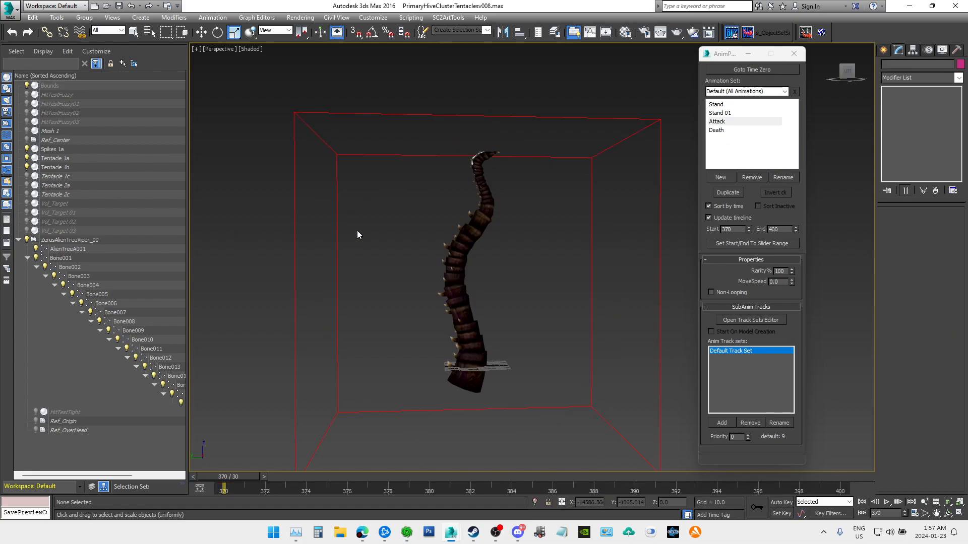
click(51, 86)
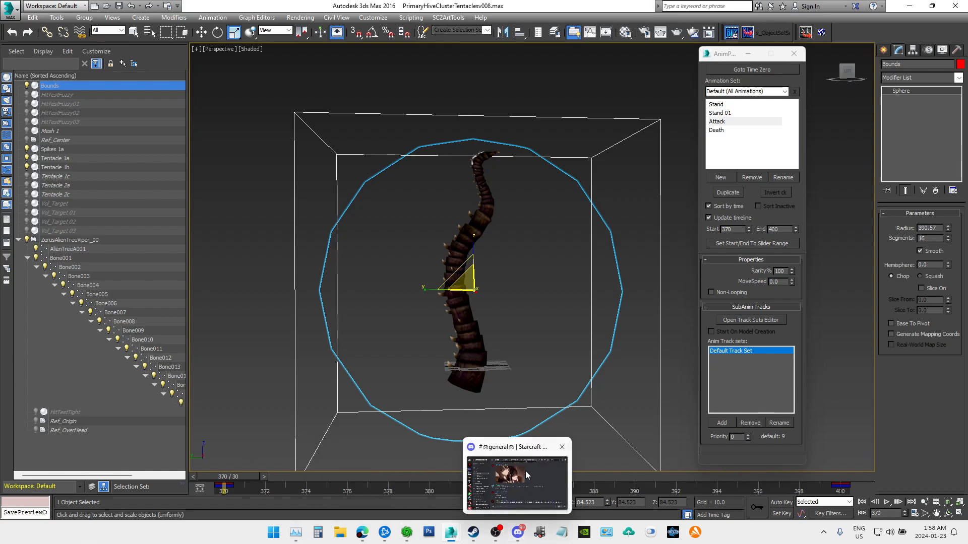
Step: Switch to Discord, look back through the general channel for the tentacle model post and recent messages, and minimize it again
click(525, 471)
scroll(530, 202, up, 20)
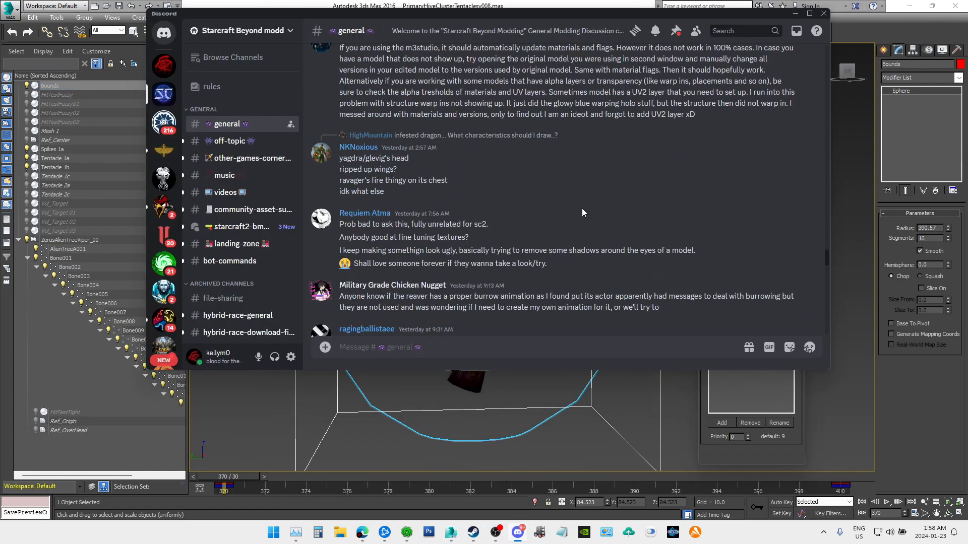
scroll(581, 209, up, 15)
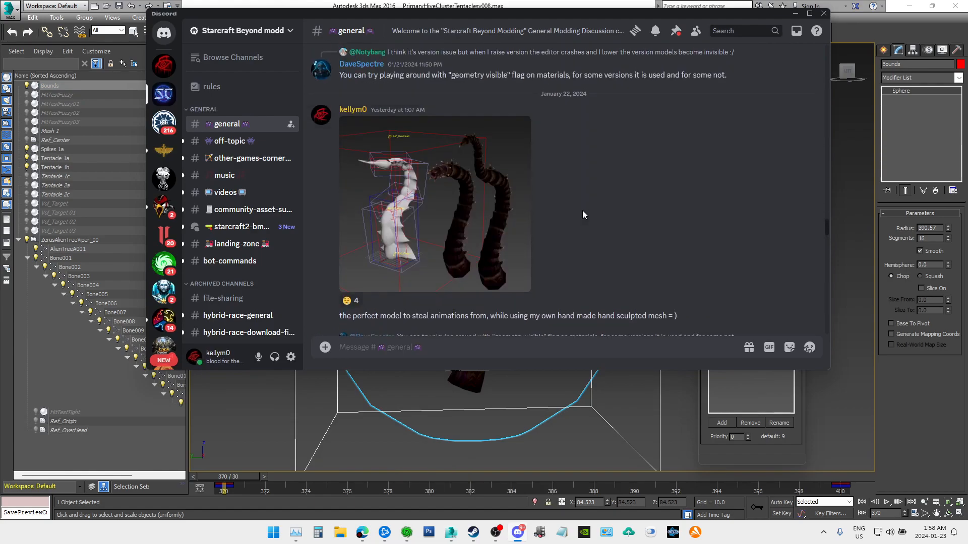
scroll(587, 212, up, 10)
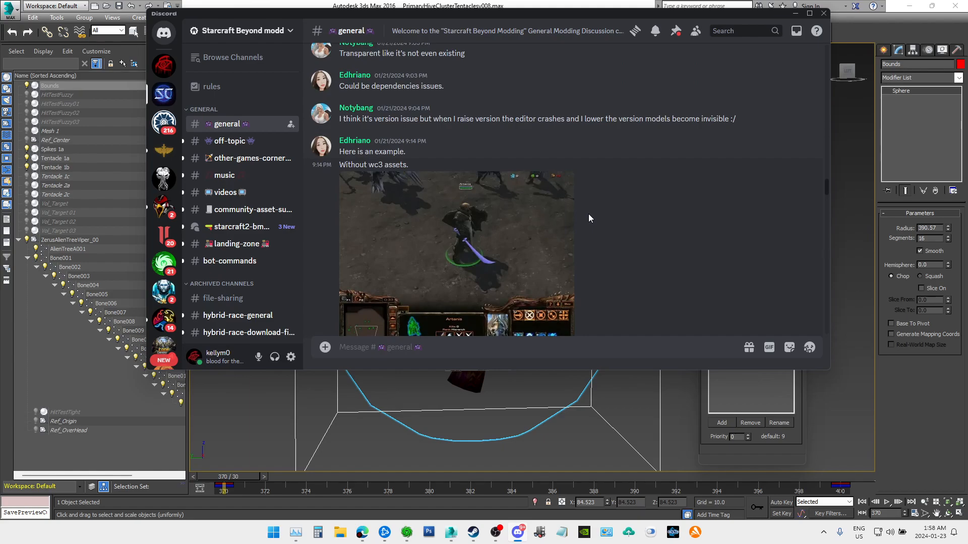
scroll(589, 214, up, 1)
scroll(589, 214, down, 5)
scroll(590, 218, down, 12)
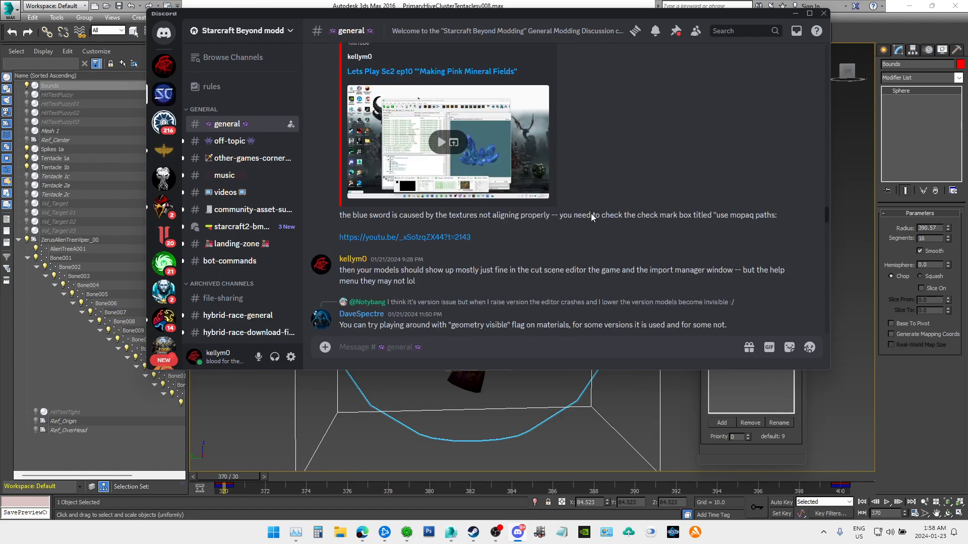
scroll(591, 214, down, 10)
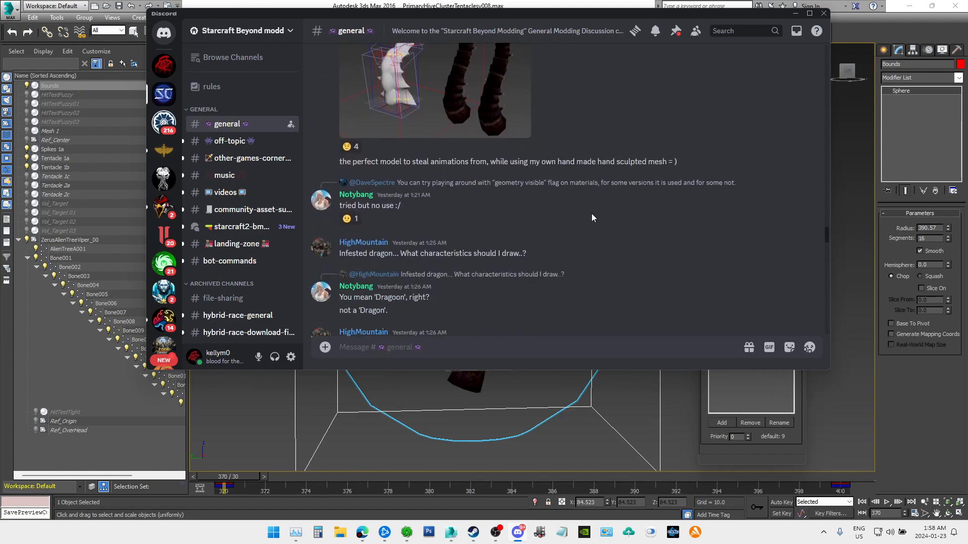
scroll(592, 215, down, 10)
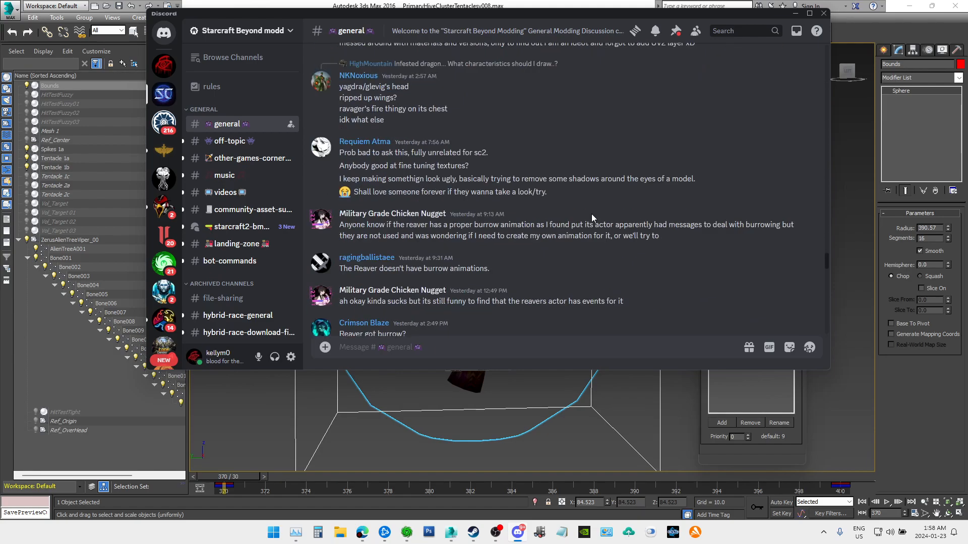
scroll(597, 209, down, 3)
scroll(596, 213, down, 5)
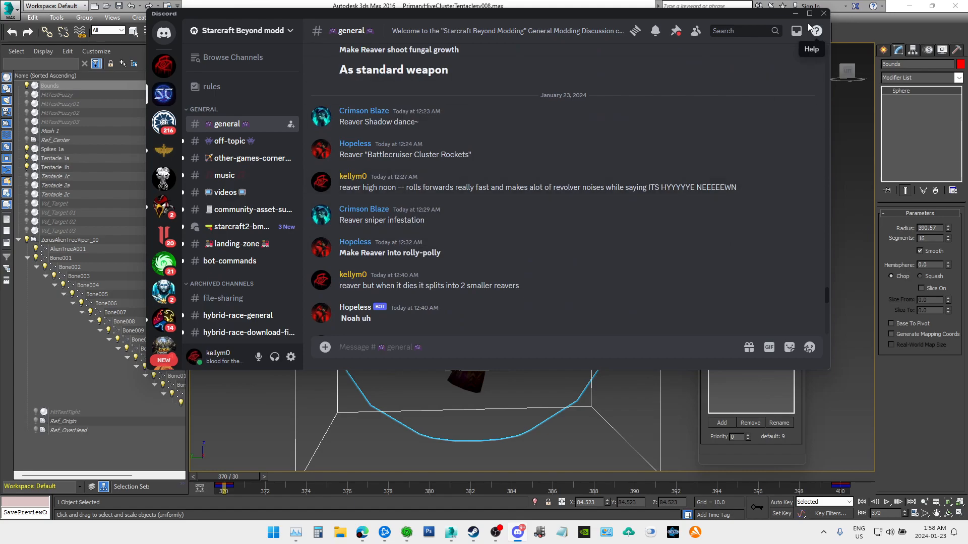
click(795, 14)
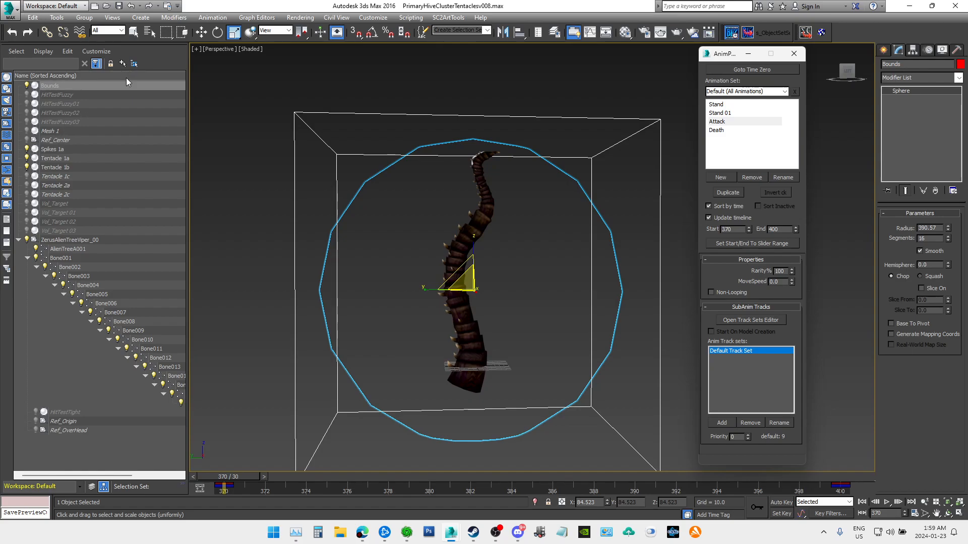
Step: Hide the Bounds sphere in the scene and clear the selection
click(69, 94)
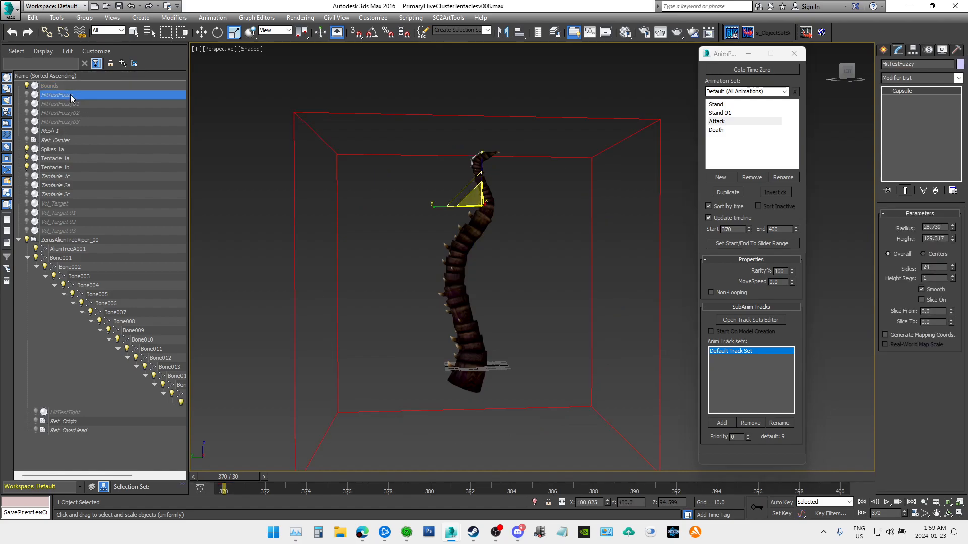
click(28, 86)
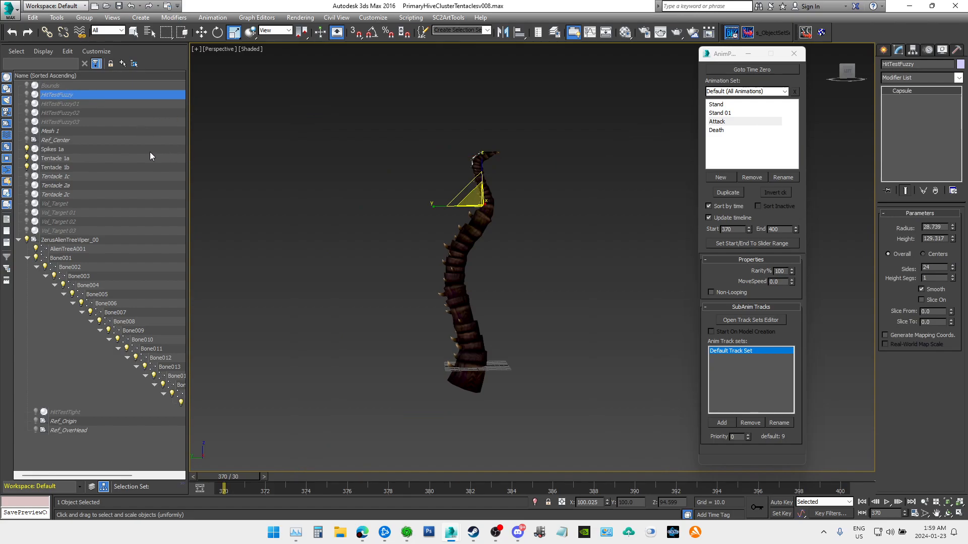
click(78, 412)
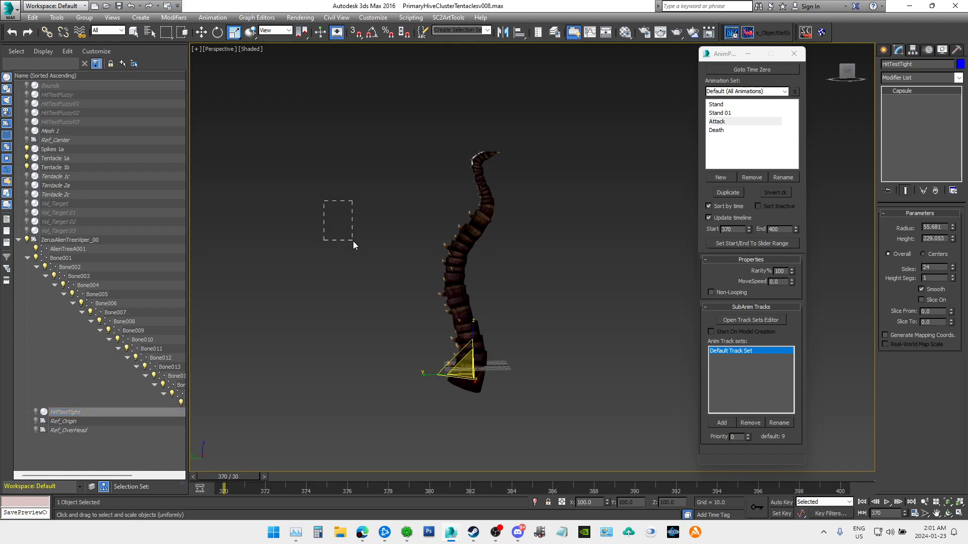
drag(401, 319, 421, 337)
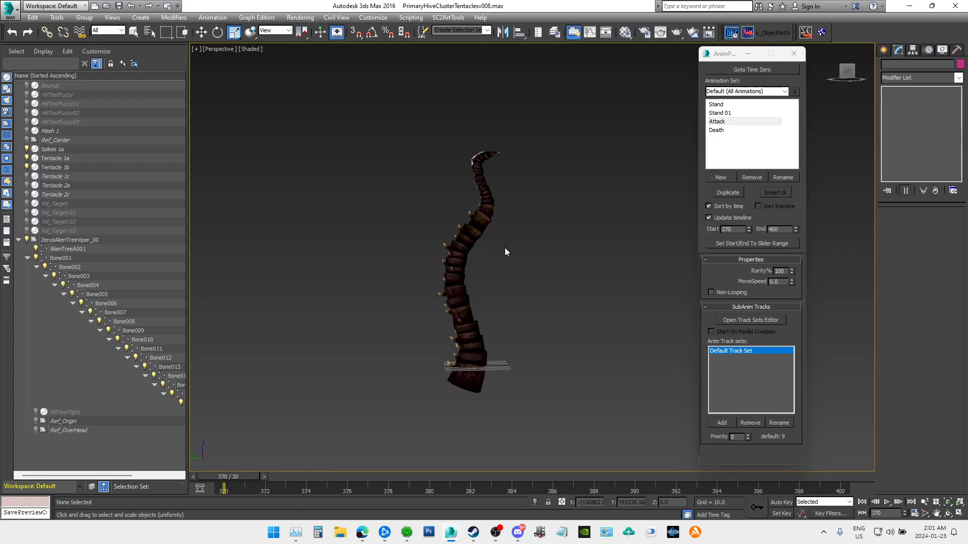
Step: Unhide the HitTestTight capsule and inspect how it covers the lower part of the tentacle
click(77, 413)
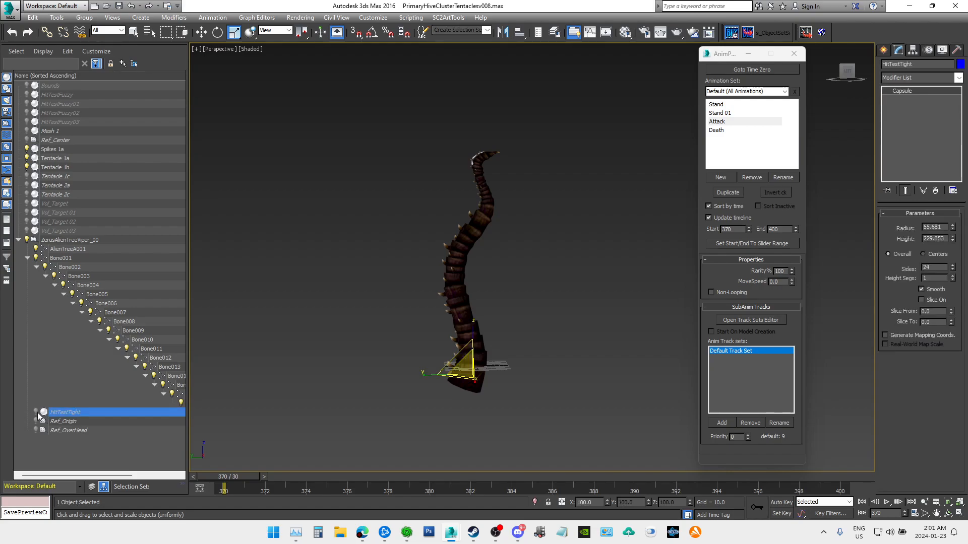
click(36, 413)
scroll(544, 330, up, 5)
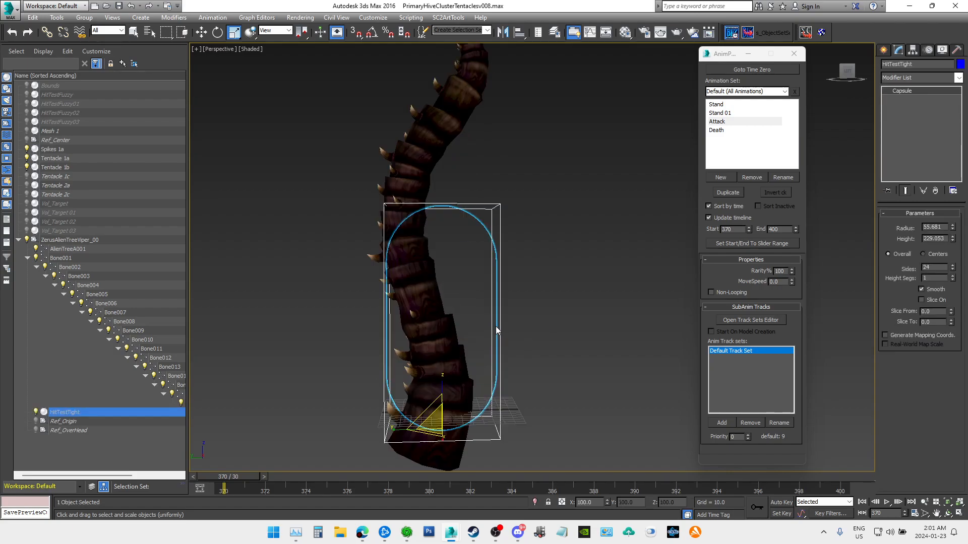
middle_drag(542, 335, 620, 319)
scroll(623, 318, up, 3)
scroll(630, 306, down, 6)
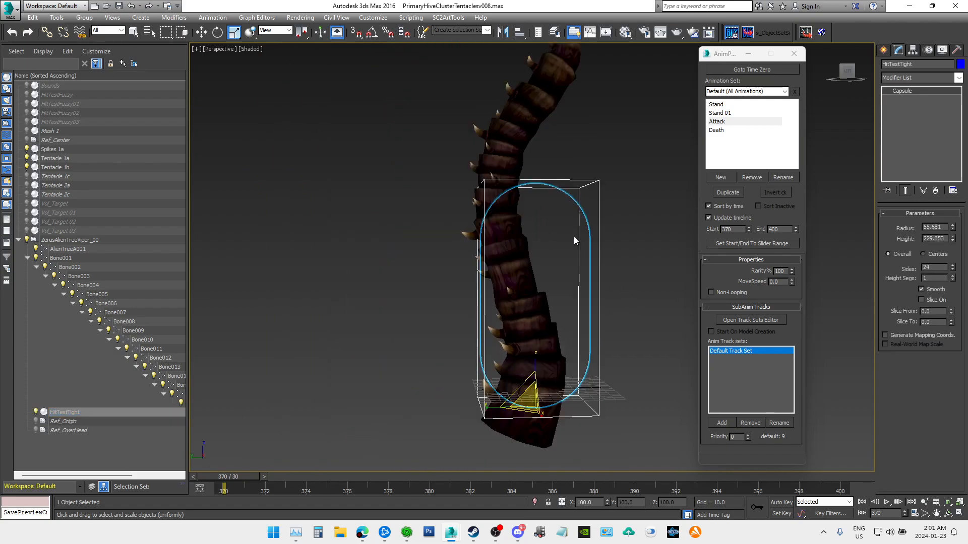
middle_drag(574, 237, 507, 239)
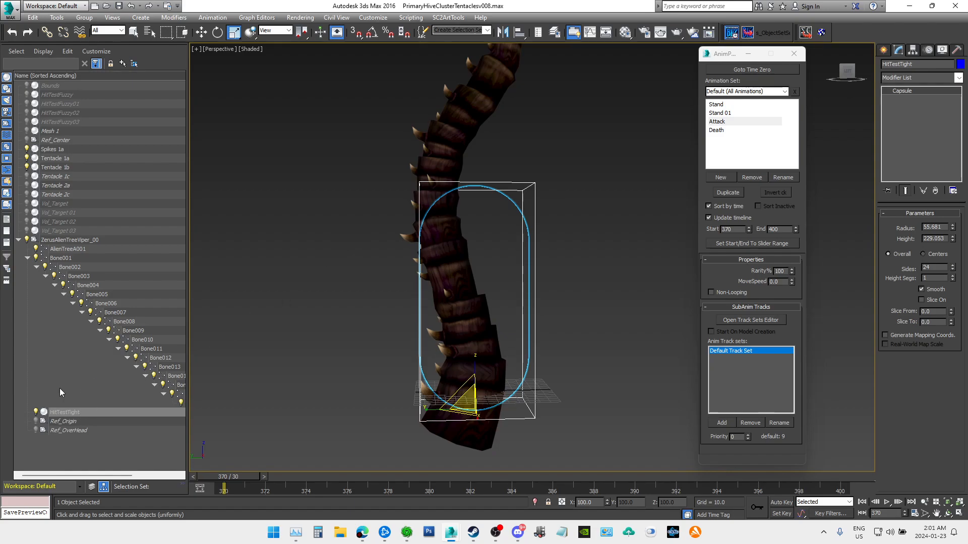
Step: Hide HitTestTight and unhide the HitTestFuzzy, HitTestFuzzy01, HitTestFuzzy02 and HitTestFuzzy03 capsules
click(64, 94)
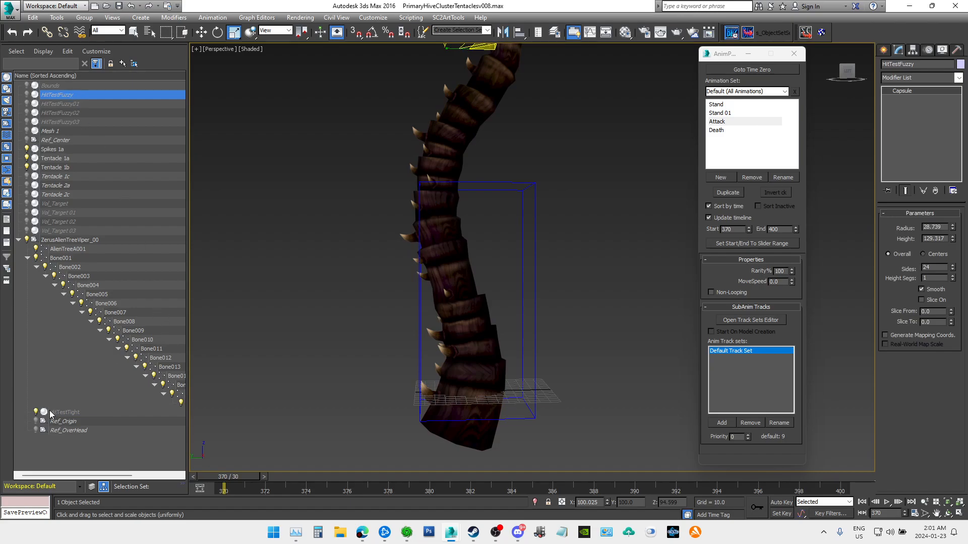
click(35, 411)
click(27, 94)
click(27, 104)
click(27, 113)
click(26, 122)
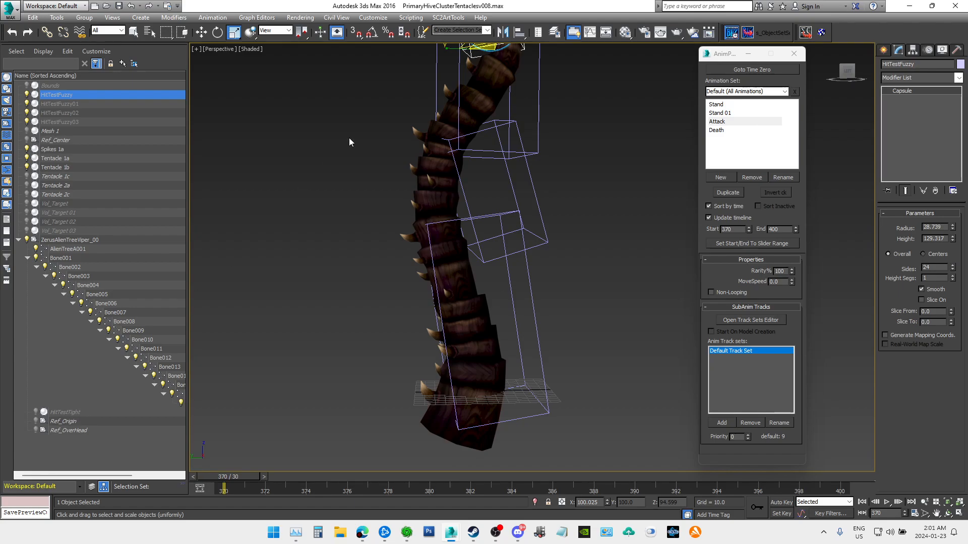
Step: Select the fuzzy hit-test capsules one after another to examine their placement along the tentacle, ending on HitTestFuzzy
middle_drag(343, 138, 311, 235)
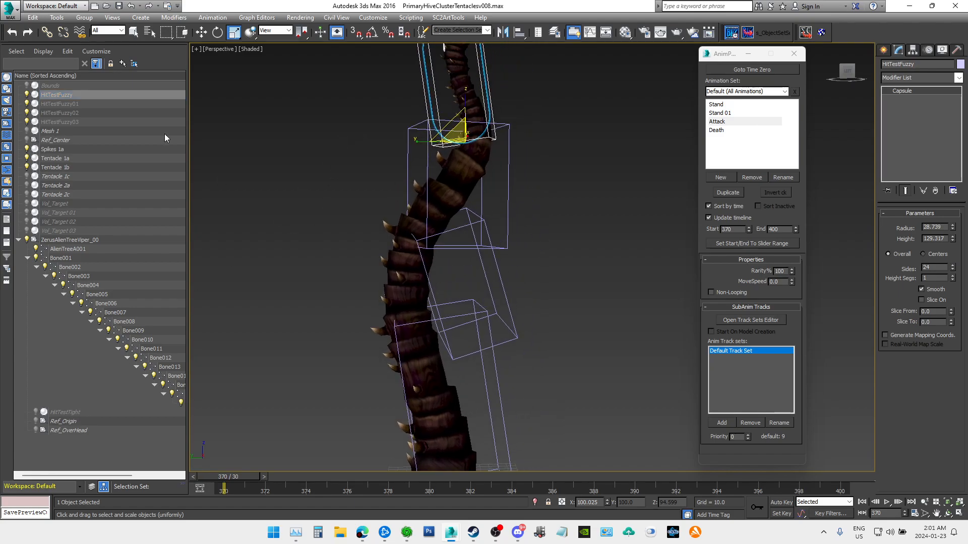
click(74, 105)
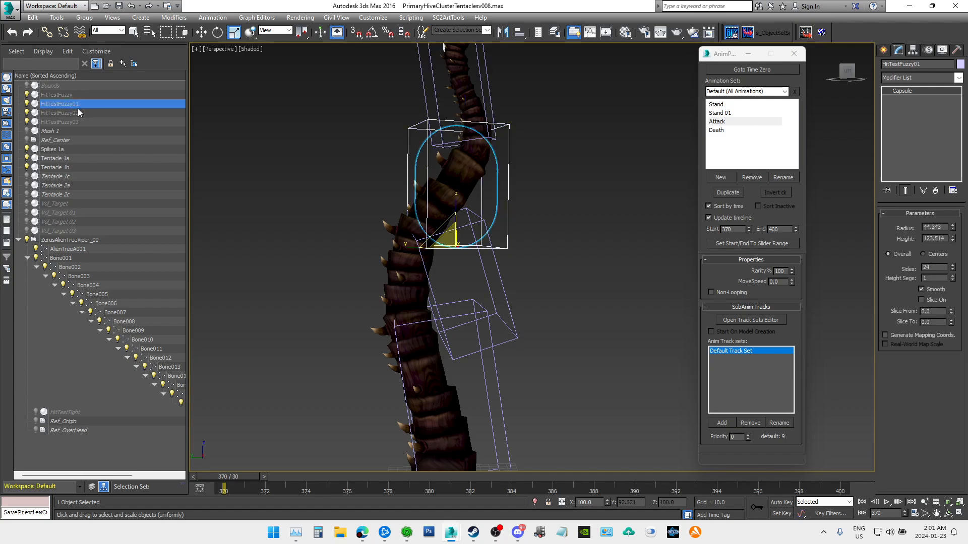
click(72, 113)
click(76, 122)
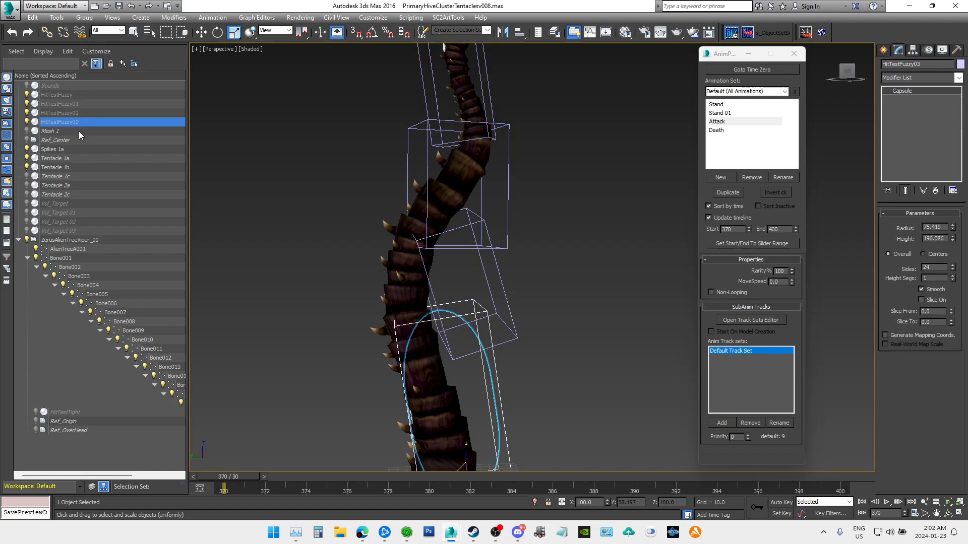
click(67, 95)
scroll(522, 210, down, 3)
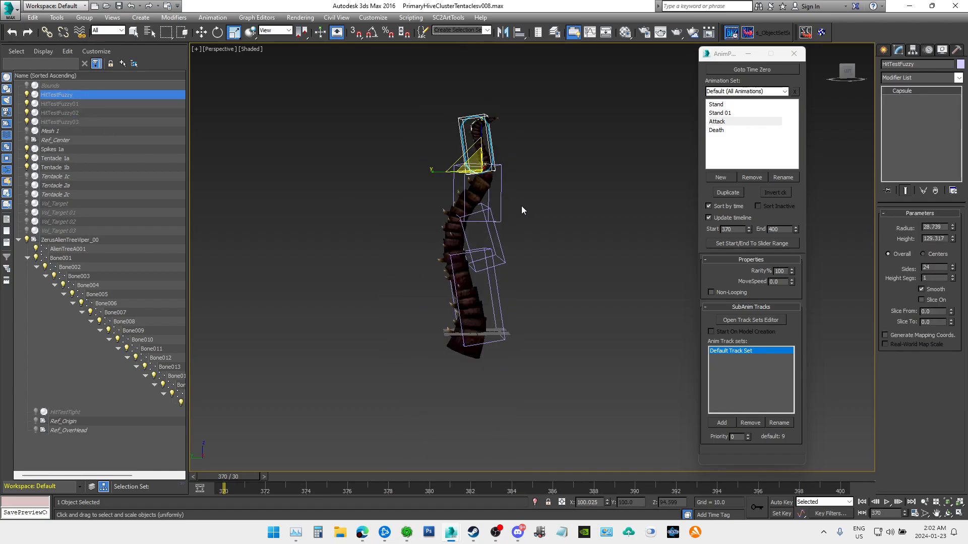
Step: Unhide the HitTestTight capsule and compare its coverage of the tentacle's lower part with the fuzzy hit-test capsules
scroll(487, 212, up, 2)
scroll(487, 212, up, 2)
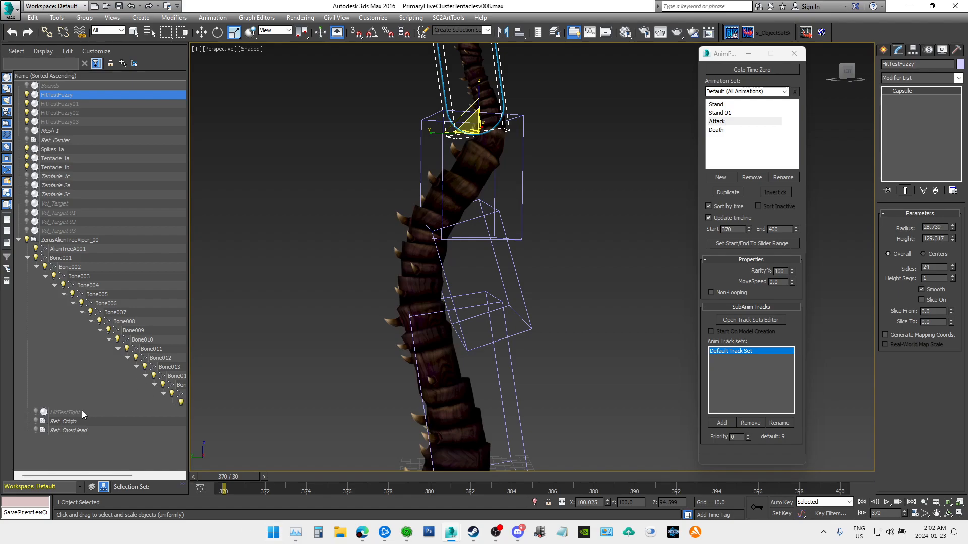
click(65, 412)
click(36, 411)
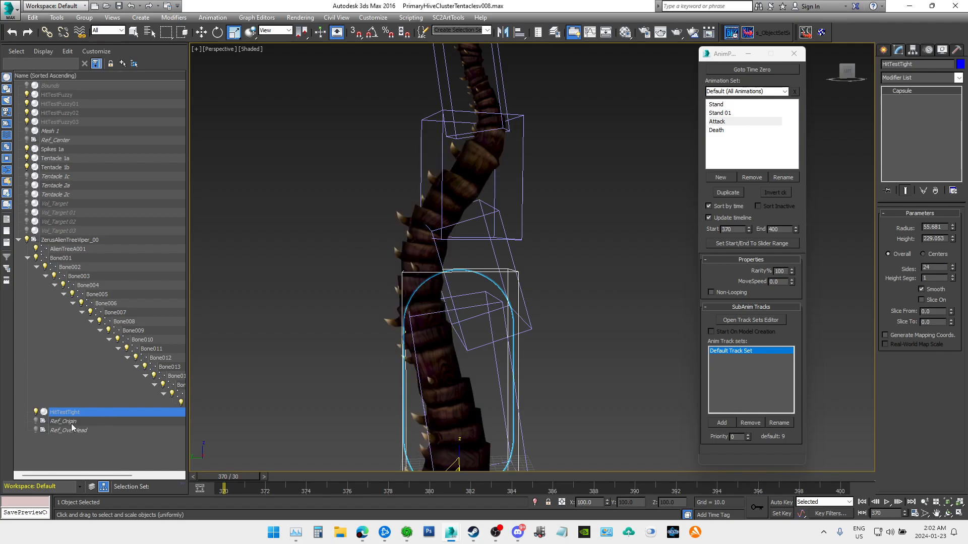
drag(260, 106, 325, 233)
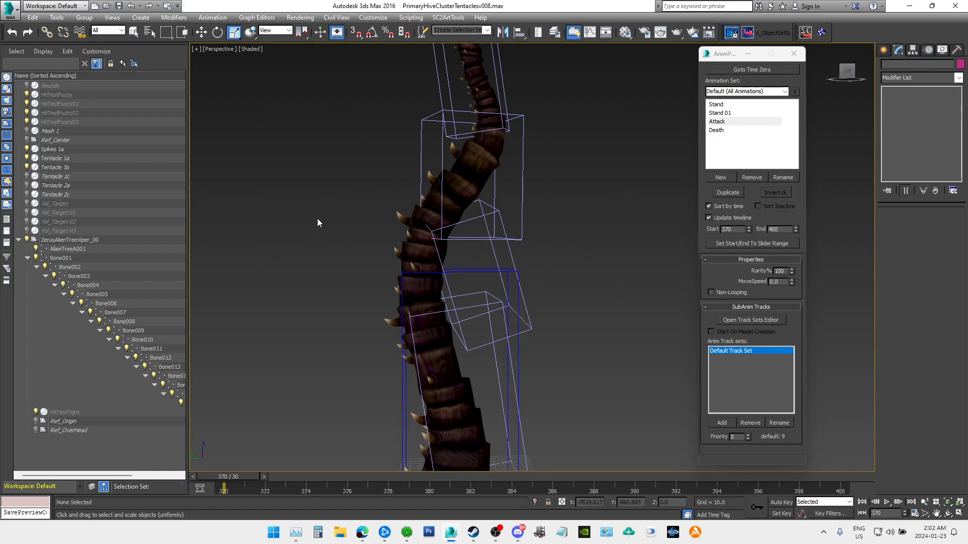
click(72, 413)
middle_drag(629, 387, 631, 299)
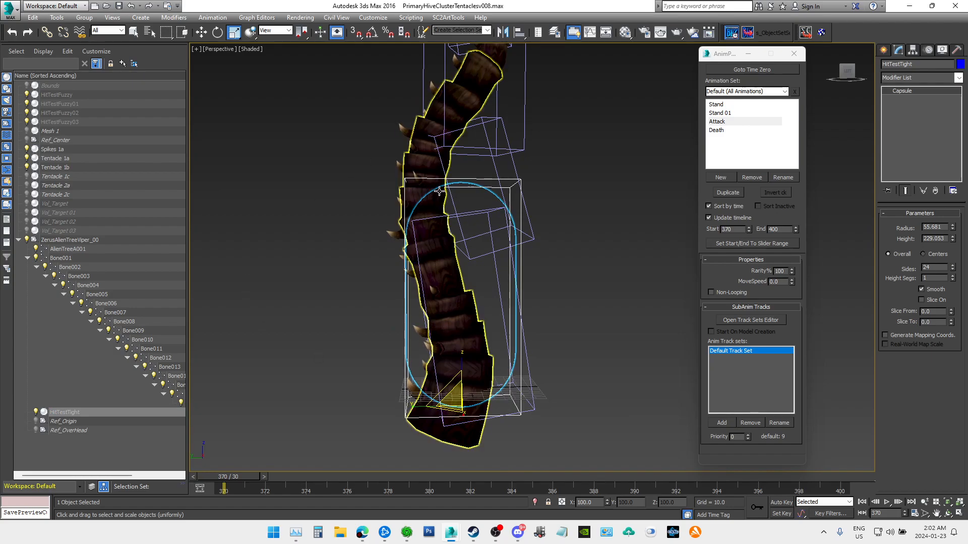
drag(267, 141, 431, 249)
click(68, 412)
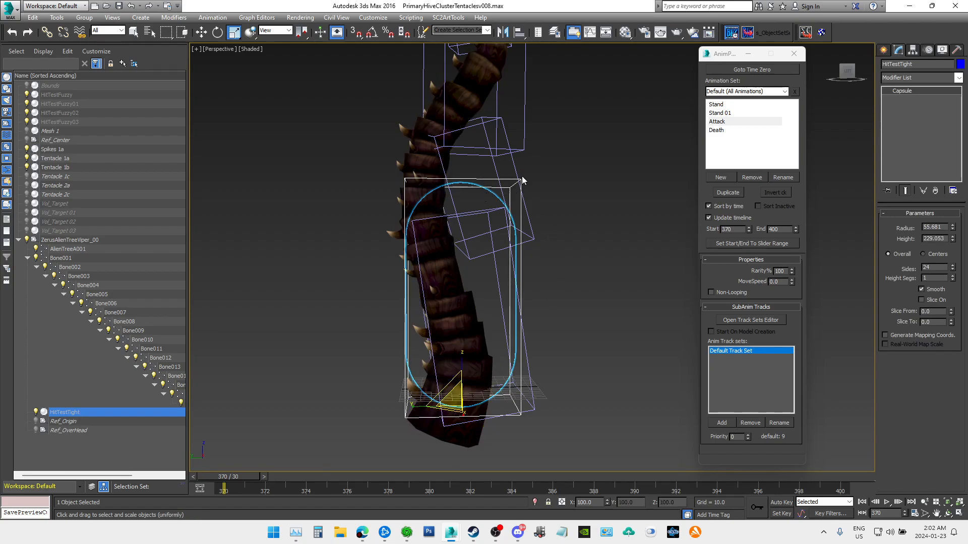
mouse_move(451, 532)
Step: Hide HitTestTight, inspect the HitTestFuzzy capsule around the tentacle's tip, and clear the selection
click(59, 94)
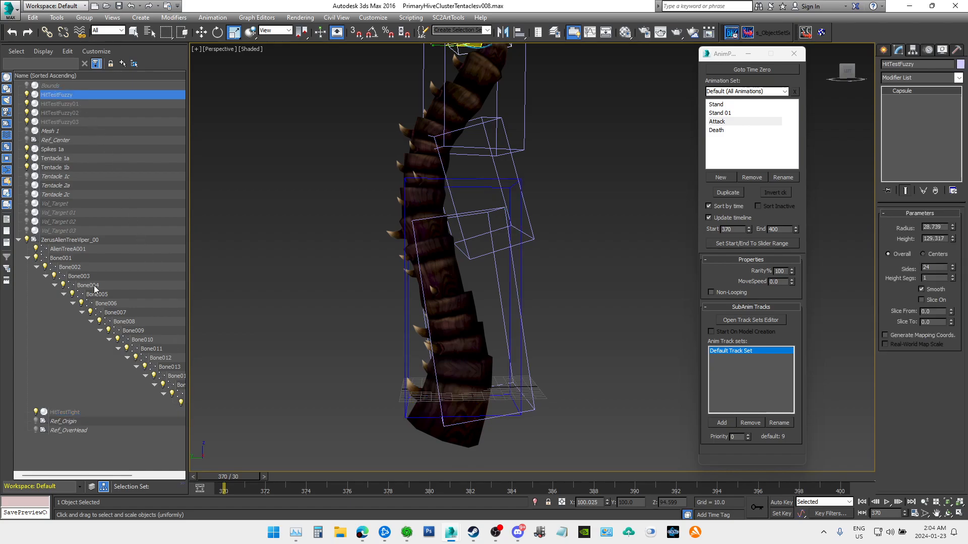
click(36, 412)
middle_drag(267, 170, 256, 265)
scroll(256, 265, down, 3)
middle_drag(297, 234, 397, 195)
scroll(408, 152, up, 2)
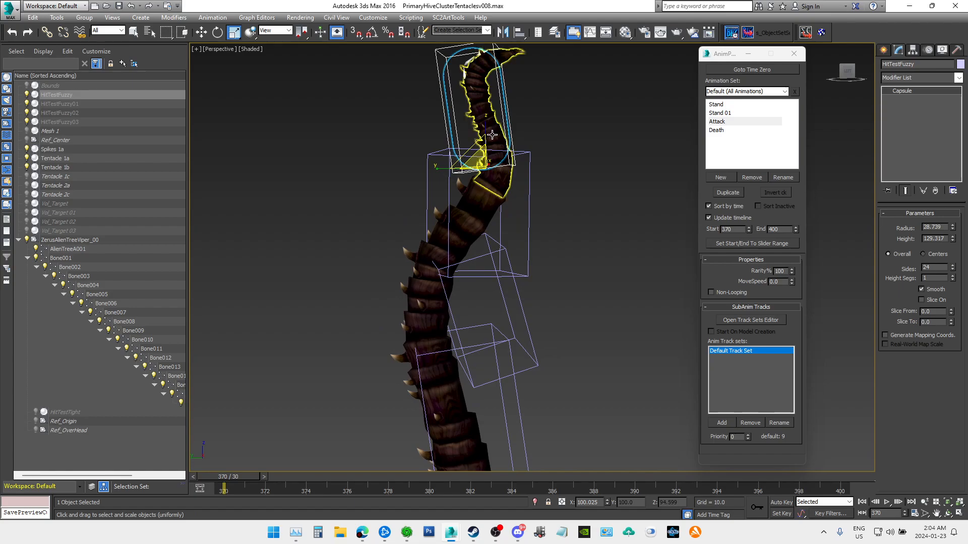
middle_drag(559, 65, 553, 92)
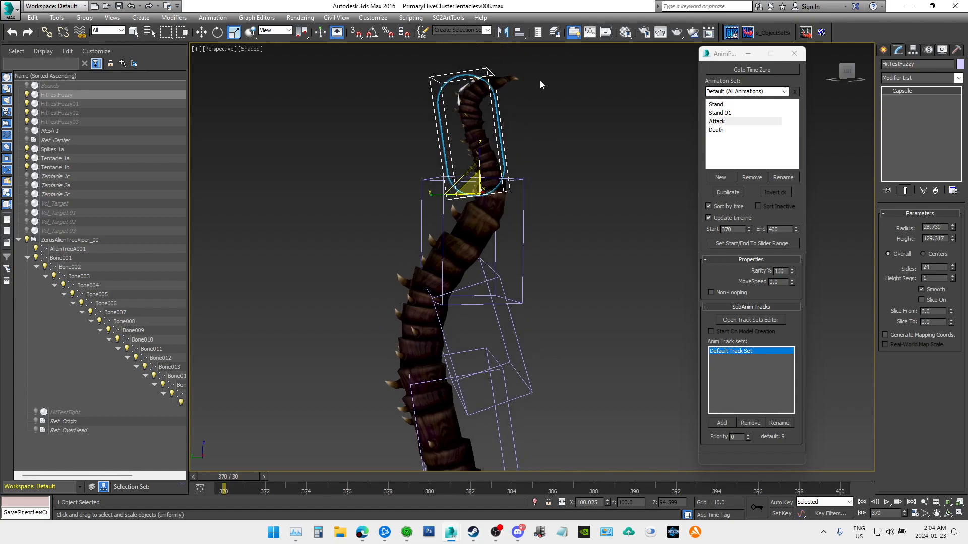
click(541, 101)
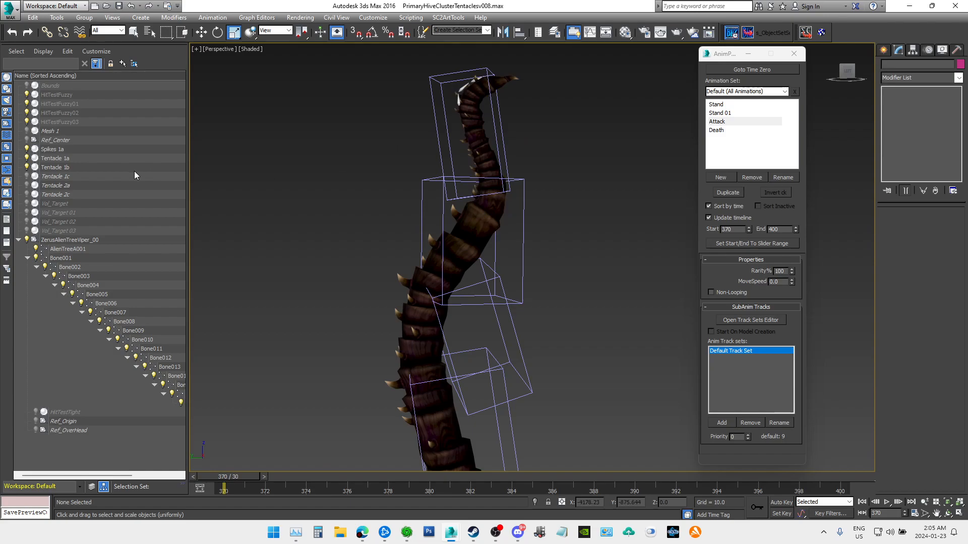
Step: Select HitTestFuzzy, HitTestFuzzy01, HitTestFuzzy02 and HitTestFuzzy03 in turn to review their coverage, returning to HitTestFuzzy
click(57, 95)
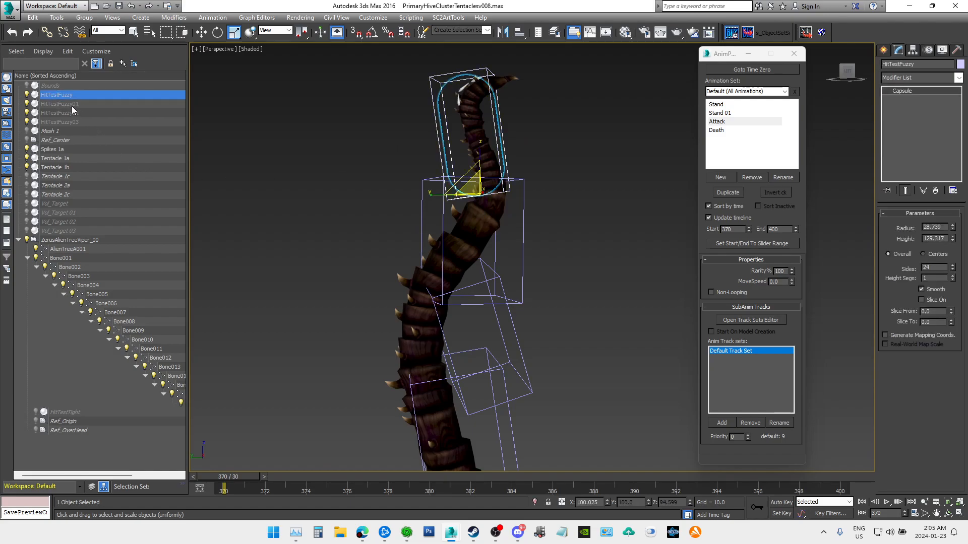
click(69, 104)
click(71, 112)
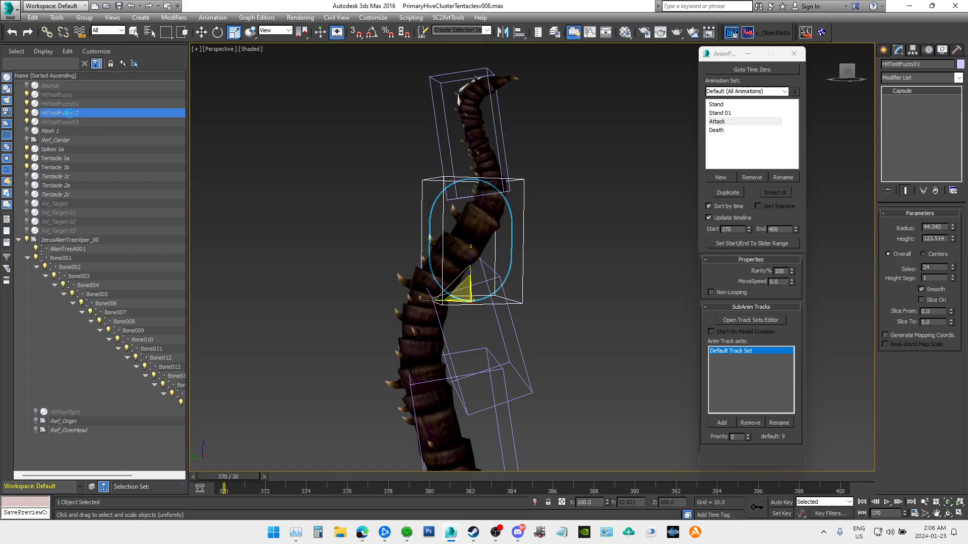
click(68, 123)
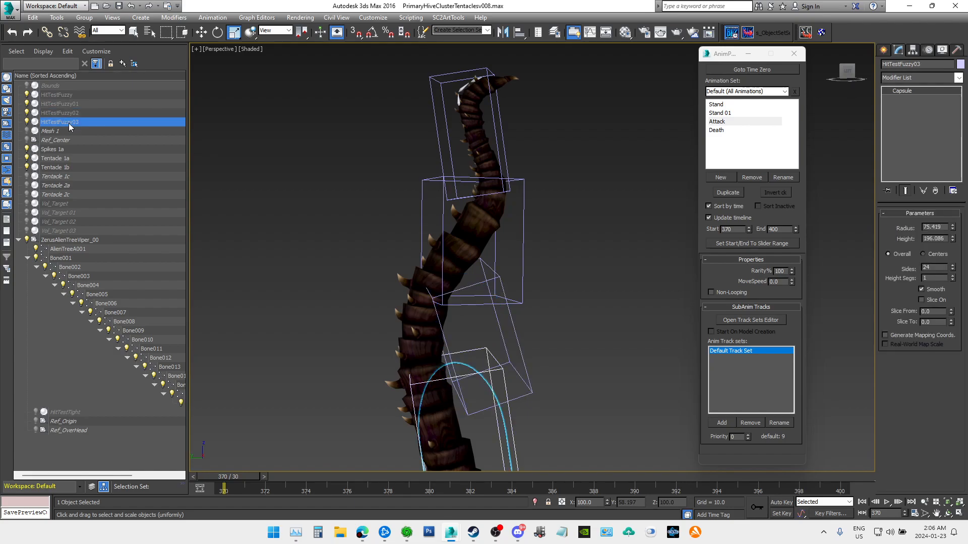
click(65, 93)
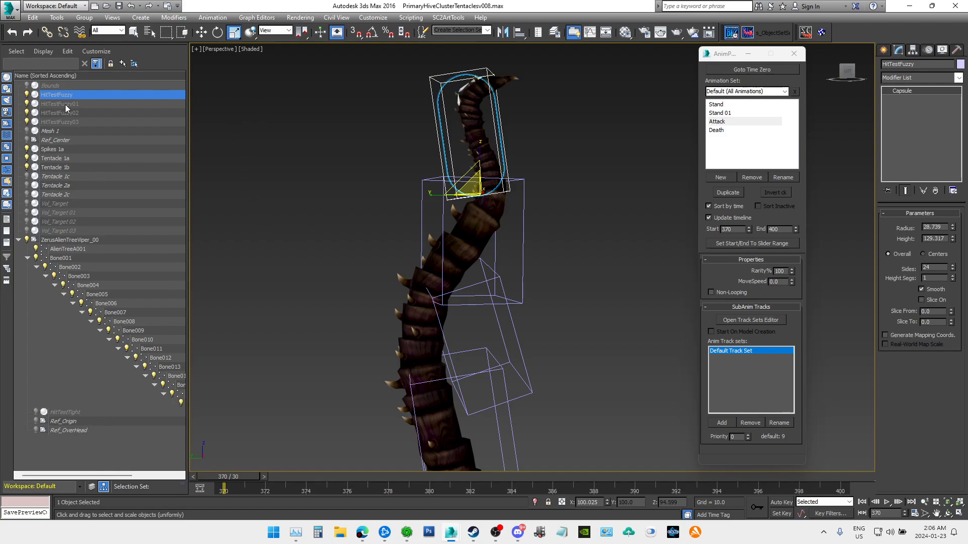
Step: Hide all four fuzzy hit-test capsules
click(27, 94)
click(27, 113)
click(27, 104)
click(27, 122)
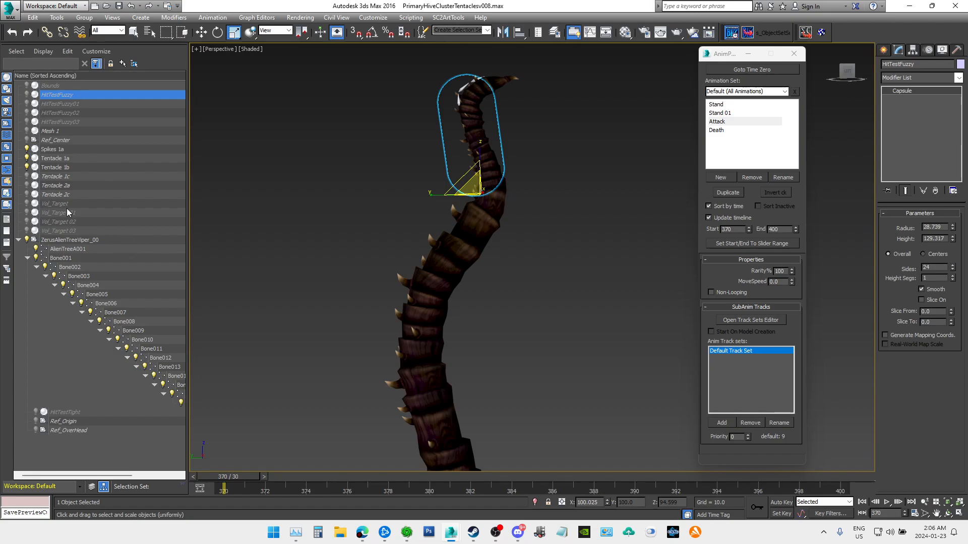
Step: Select Vol_Target and unhide the Vol_Target, Vol_Target 01, Vol_Target 02 and Vol_Target 03 capsules along the tentacle
click(57, 203)
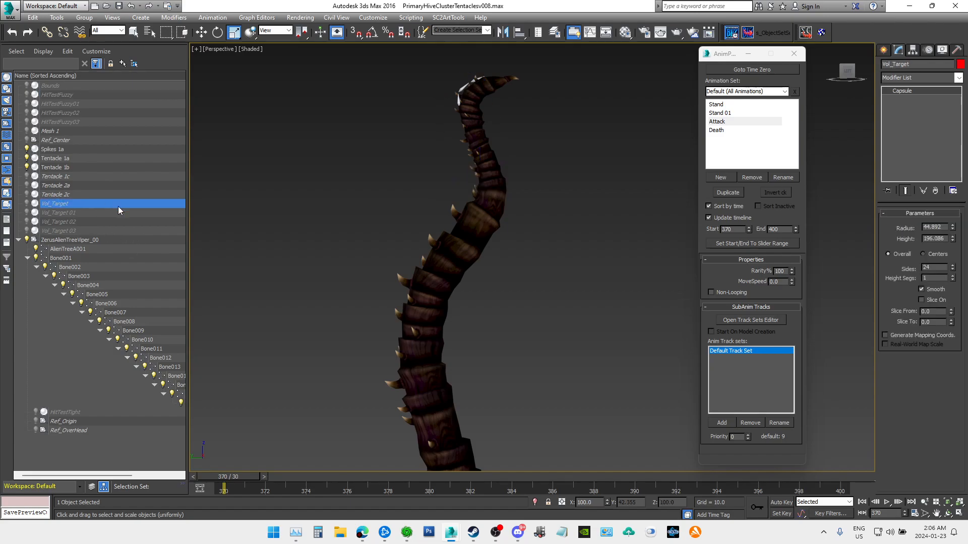
drag(26, 204, 29, 233)
middle_drag(561, 345, 495, 267)
scroll(489, 275, down, 3)
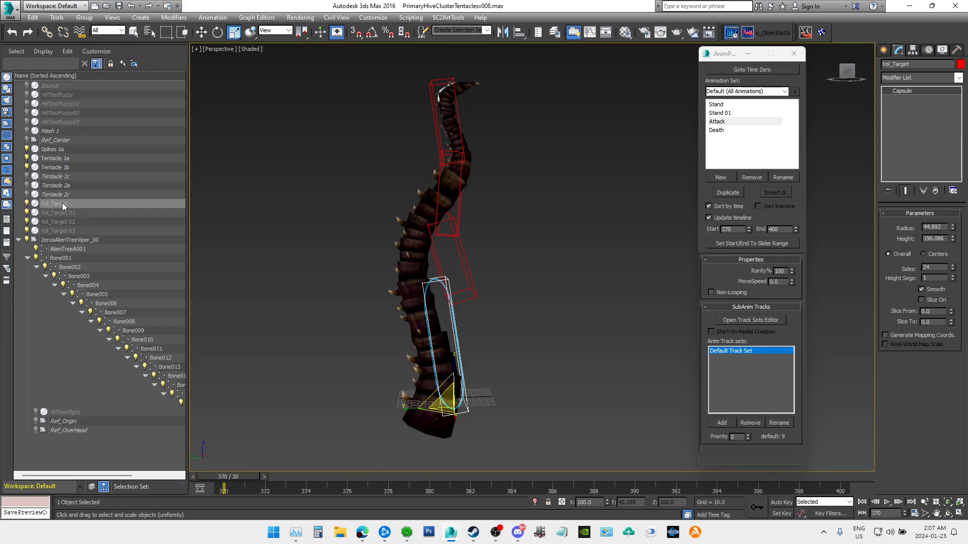
Step: Toggle the visibility of Vol_Target 01, 02 and 03 to examine the Vol_Target capsule alone at the tentacle's base
click(27, 213)
click(27, 222)
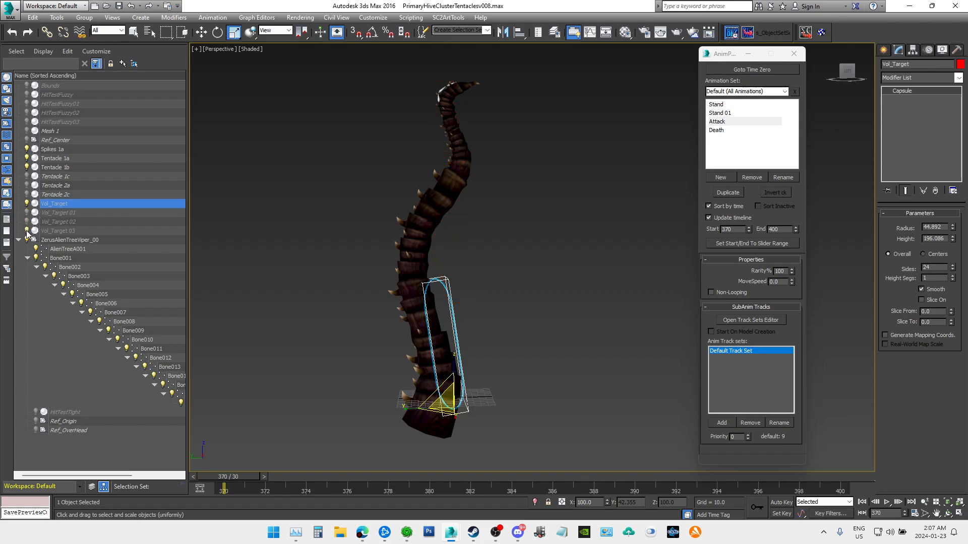
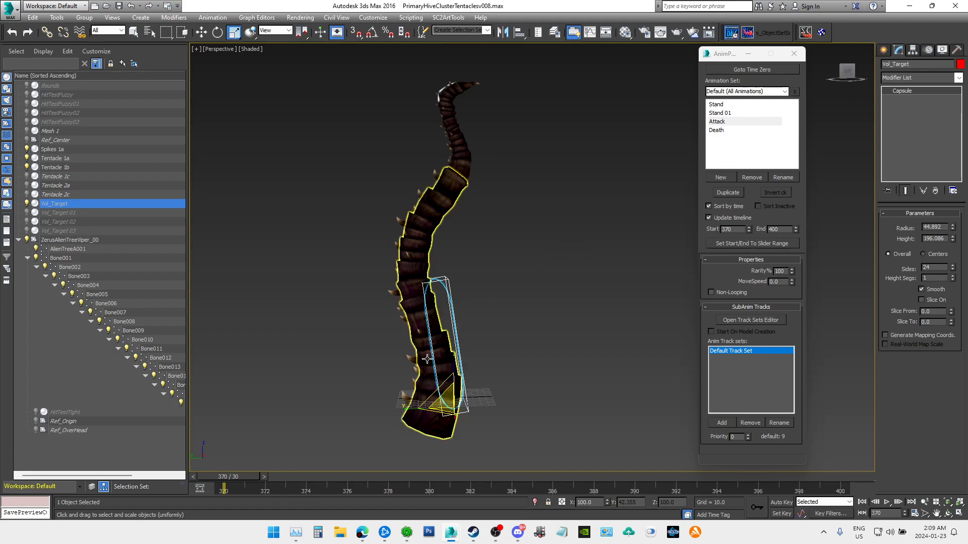
drag(27, 213, 27, 231)
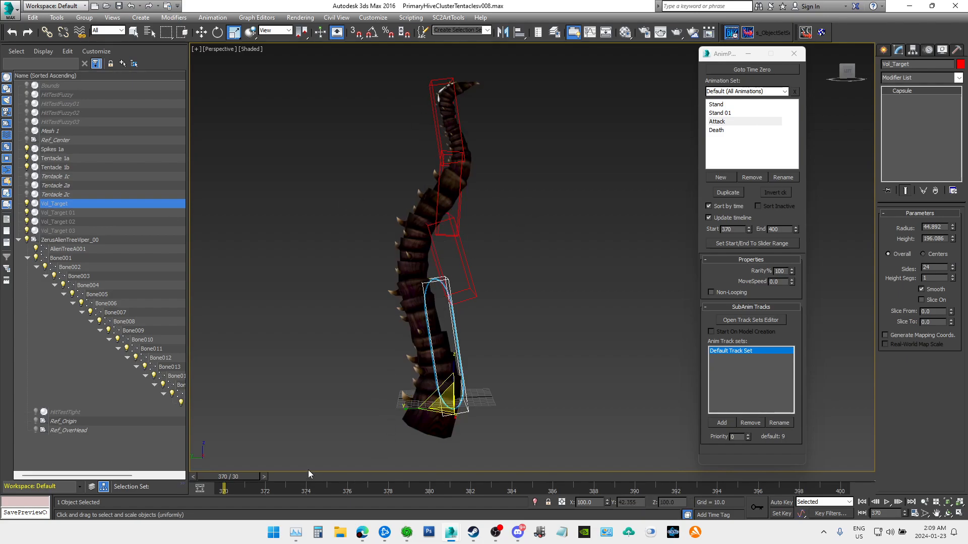
drag(242, 475, 210, 467)
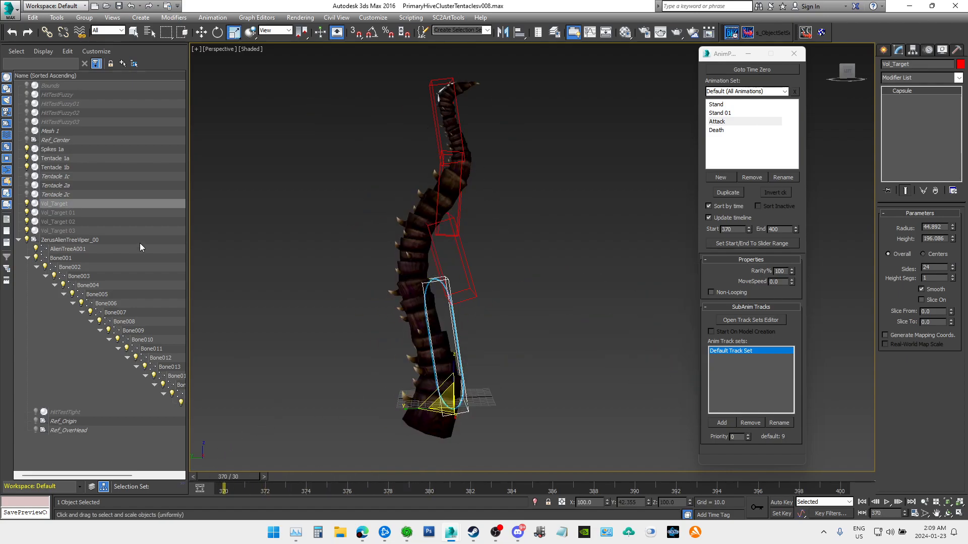
click(149, 203)
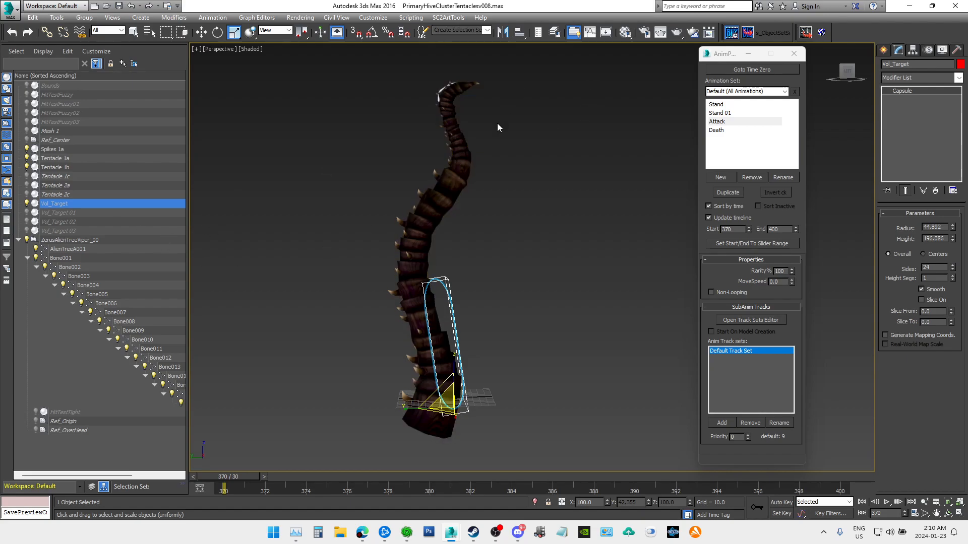
Step: Select the four Vol_Target capsules repeatedly in turn to examine which tentacle section each covers, ending on Vol_Target 03
click(65, 234)
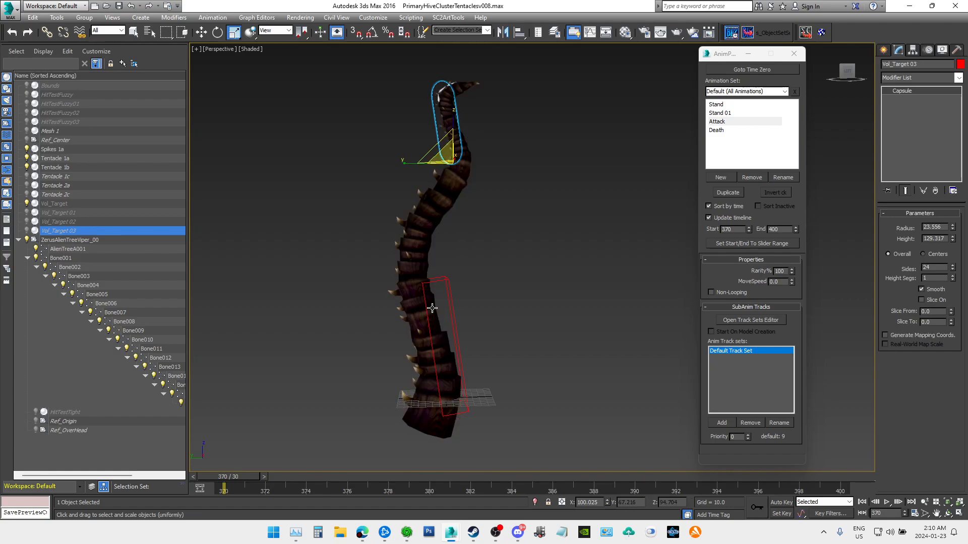
click(58, 205)
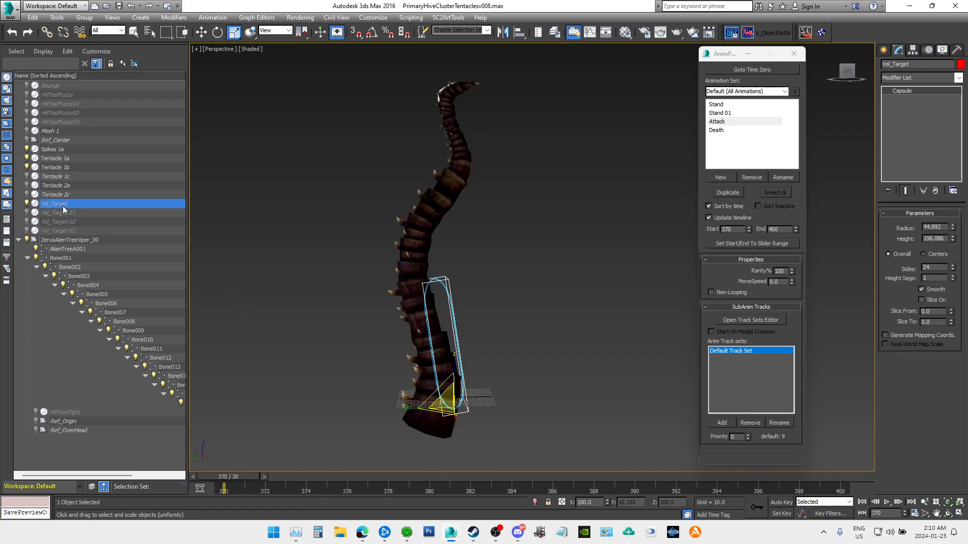
click(68, 214)
click(72, 221)
click(75, 230)
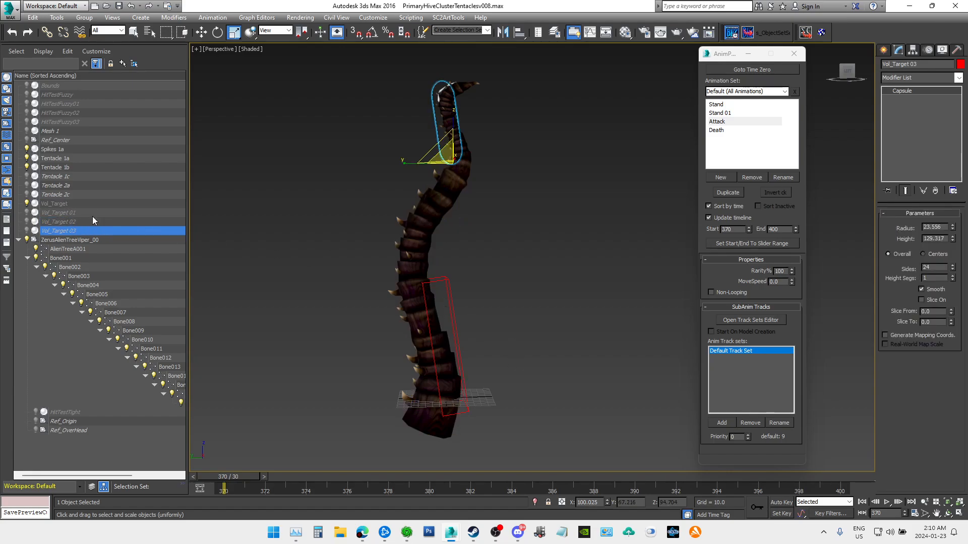
click(69, 213)
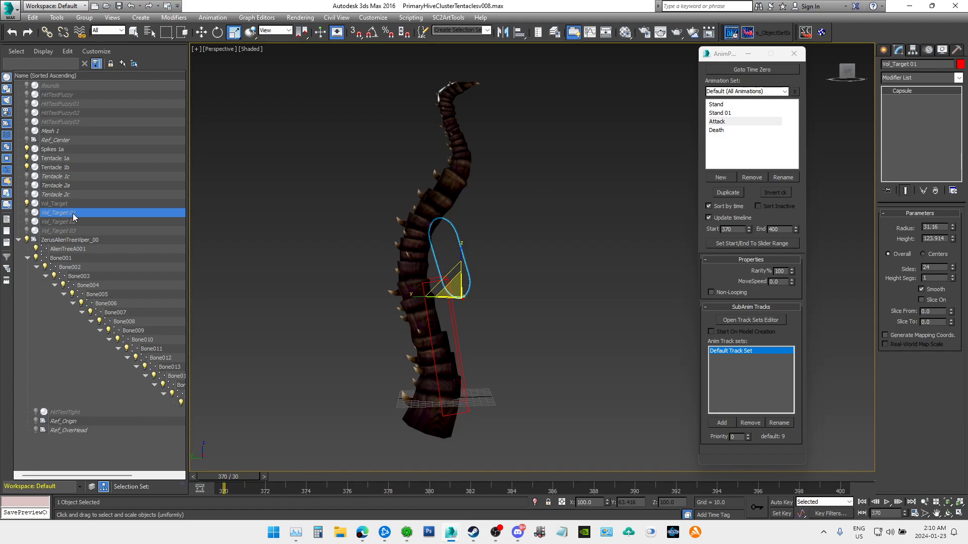
click(77, 222)
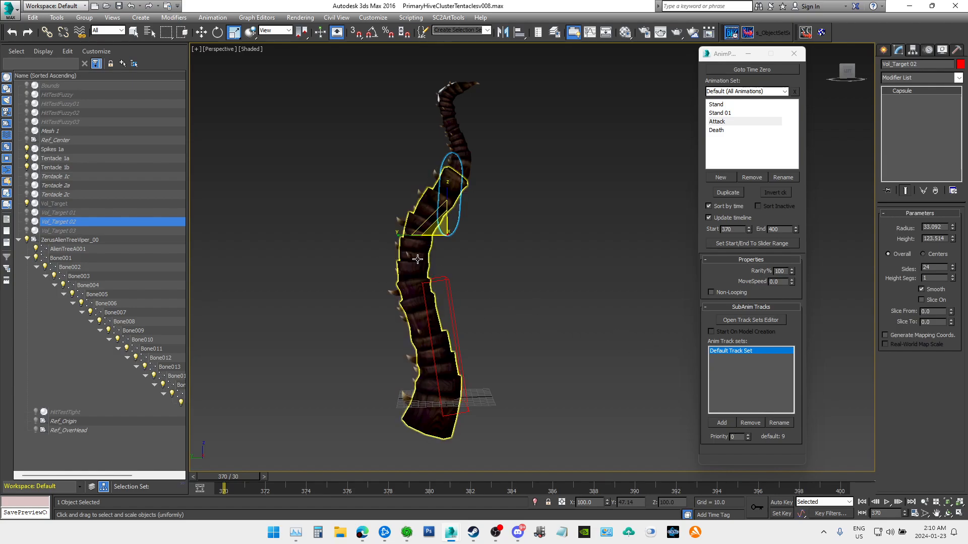
click(65, 231)
click(72, 213)
click(66, 204)
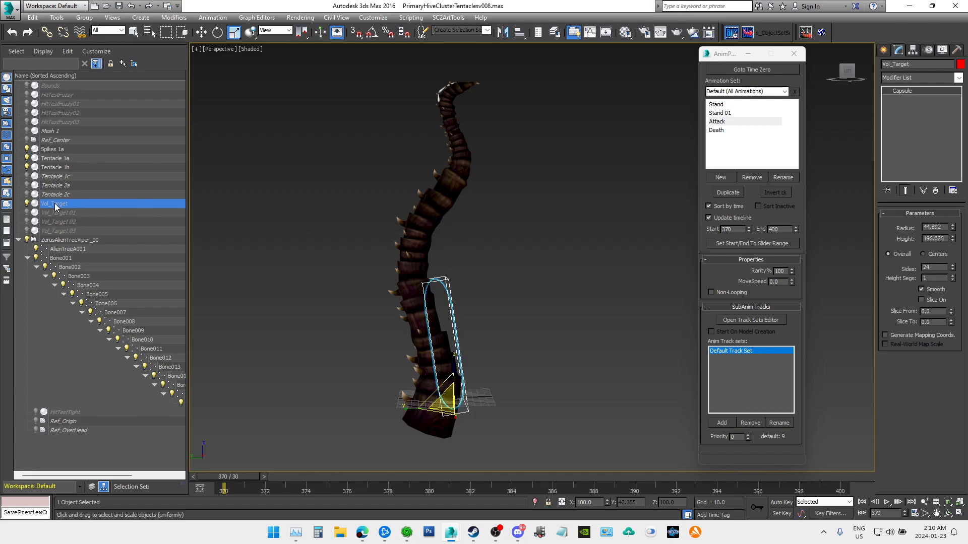
click(70, 213)
click(66, 223)
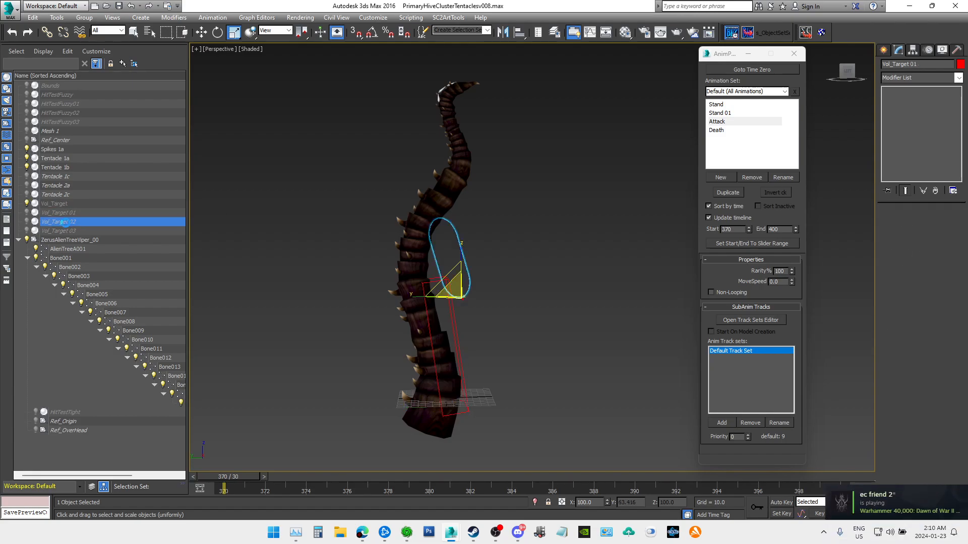
click(74, 231)
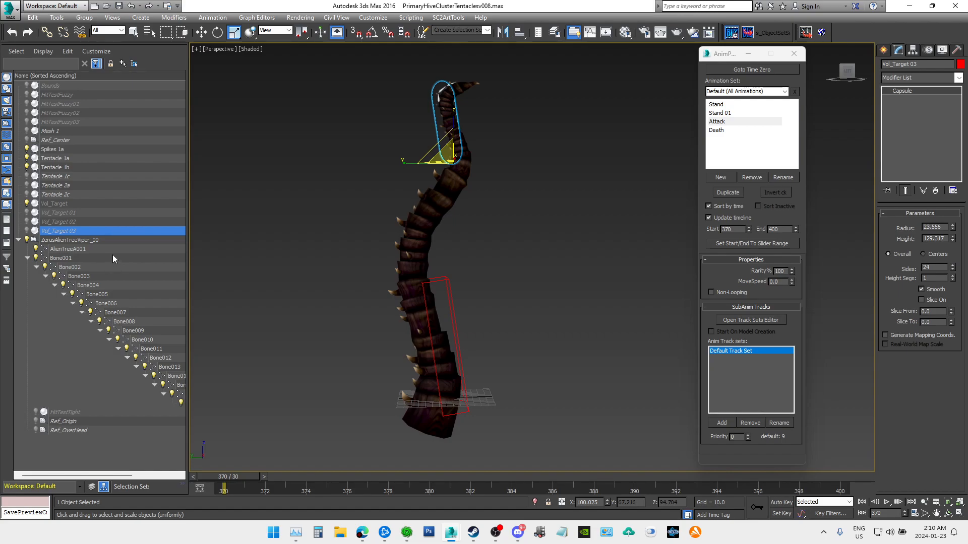
Step: Step through Vol_Target, Vol_Target 01 and Vol_Target 02, select Vol_Target 01, and unhide the three numbered target capsules
drag(102, 474, 57, 471)
drag(120, 475, 54, 463)
click(56, 204)
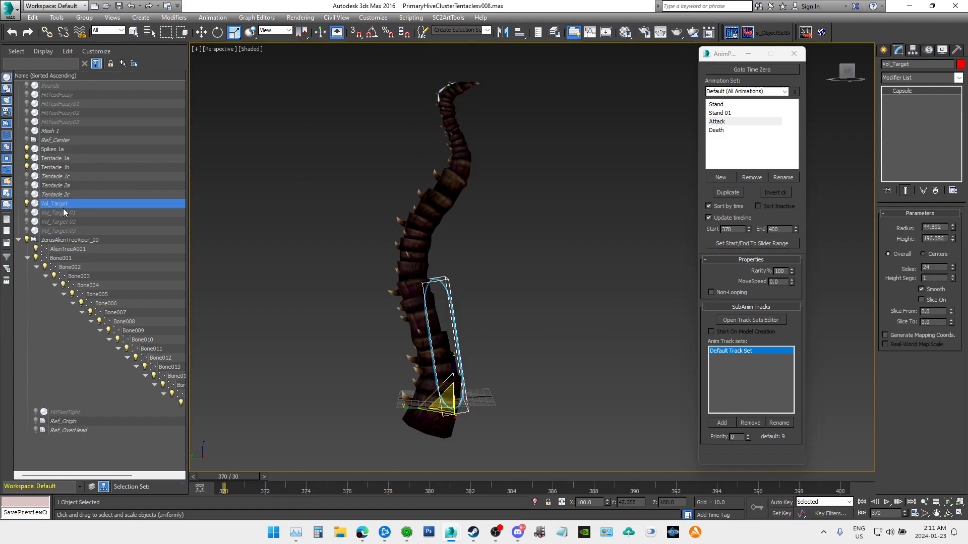
click(60, 213)
click(61, 223)
click(60, 214)
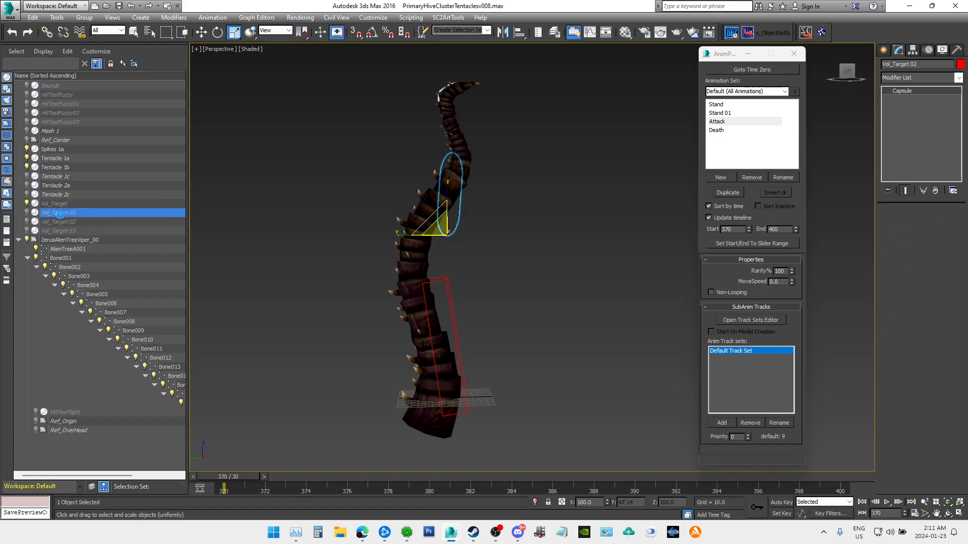
click(27, 213)
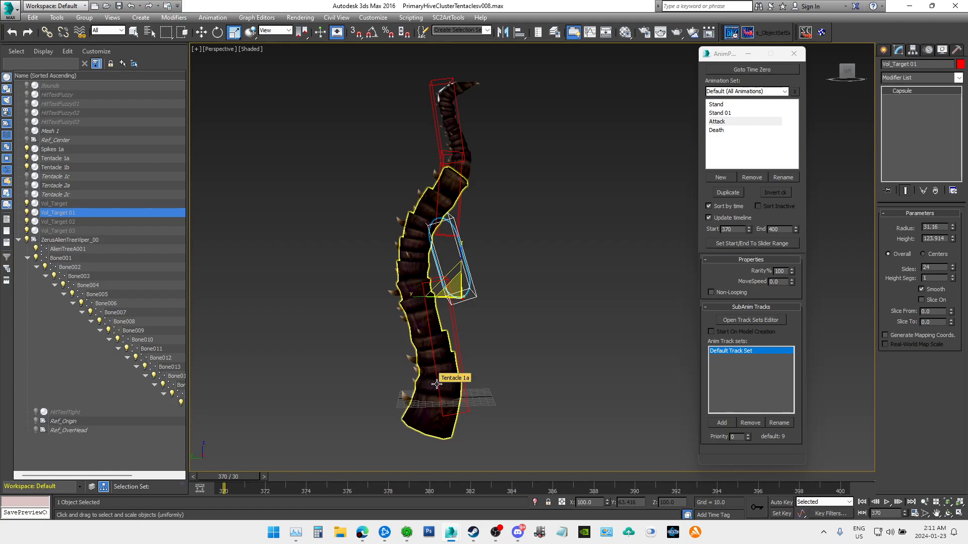
Step: Switch the perspective viewport to Wireframe shading to inspect the bones and target volume at the tentacle's base
scroll(570, 372, down, 2)
middle_drag(570, 372, 556, 277)
scroll(470, 309, up, 6)
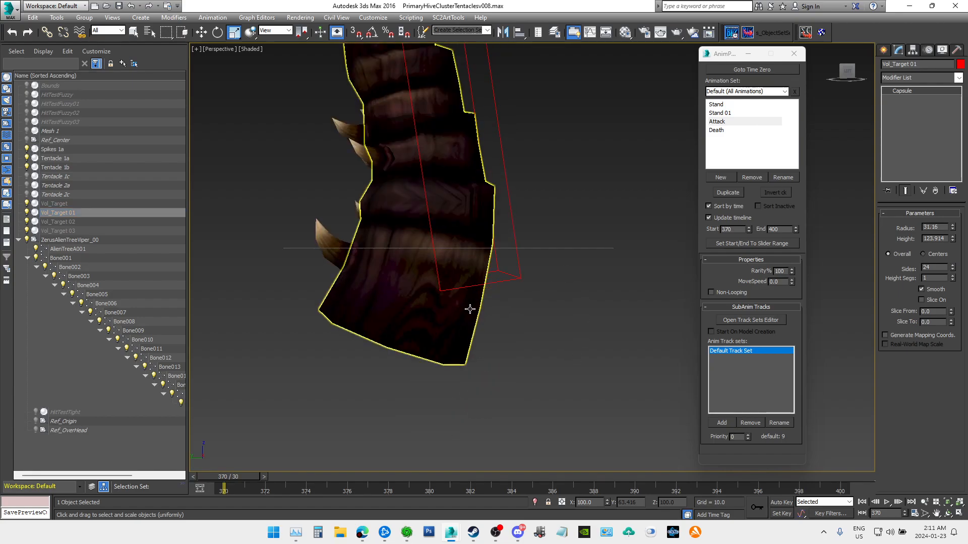
click(243, 49)
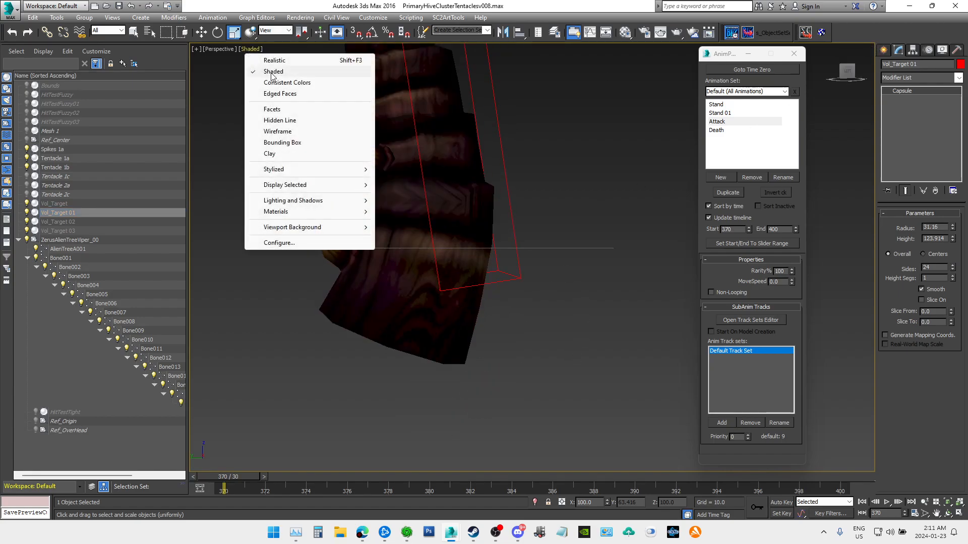
click(323, 132)
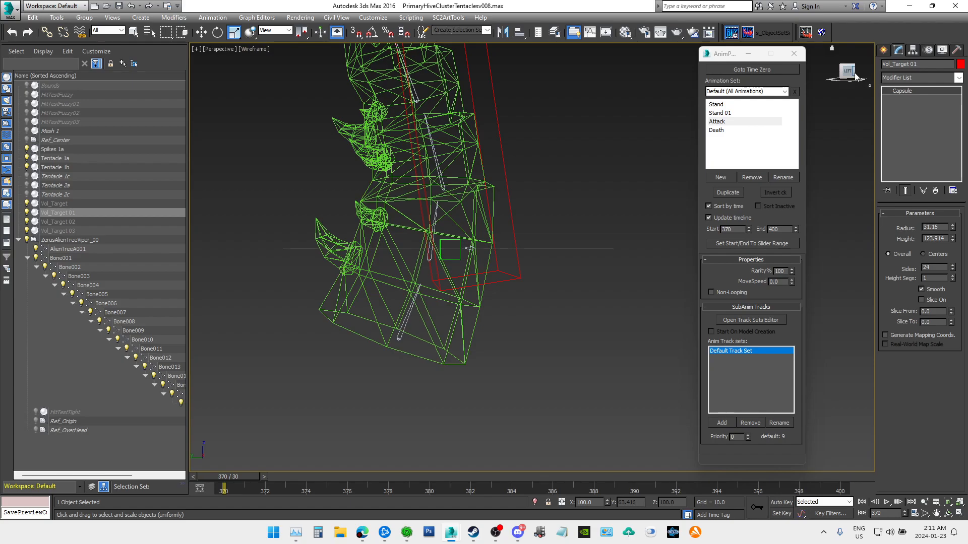
Step: Deselect Vol_Target 01 and examine the bones and target volume inside the tentacle's base from several angles
drag(845, 75, 823, 87)
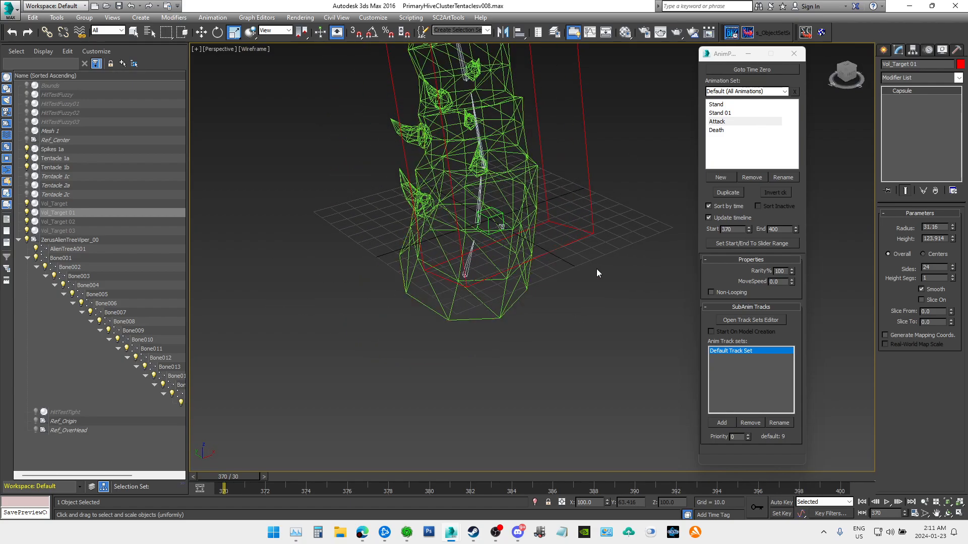
scroll(574, 264, up, 5)
scroll(587, 273, down, 4)
drag(614, 297, 613, 296)
scroll(570, 249, up, 3)
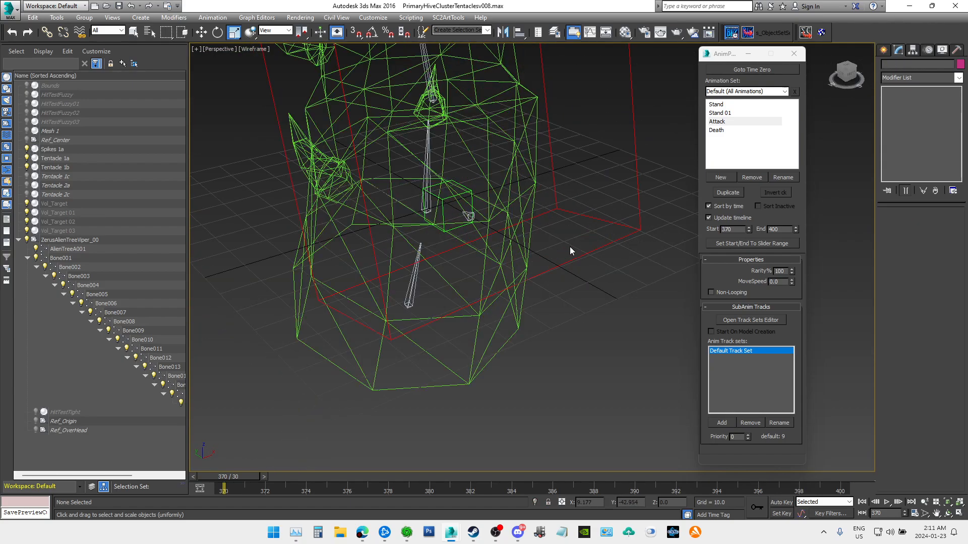
click(850, 76)
middle_drag(614, 169, 595, 187)
scroll(504, 289, up, 4)
drag(848, 74, 829, 78)
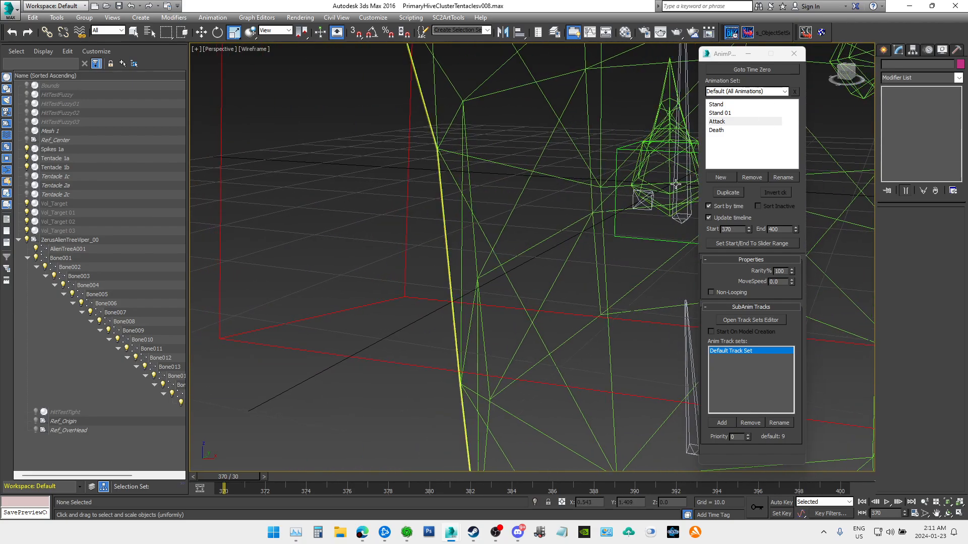
Step: Select the AlienTreeA001 bone, then the ZerusAlienTreeViper_00 dummy, and examine where each sits at the tentacle's base
click(650, 199)
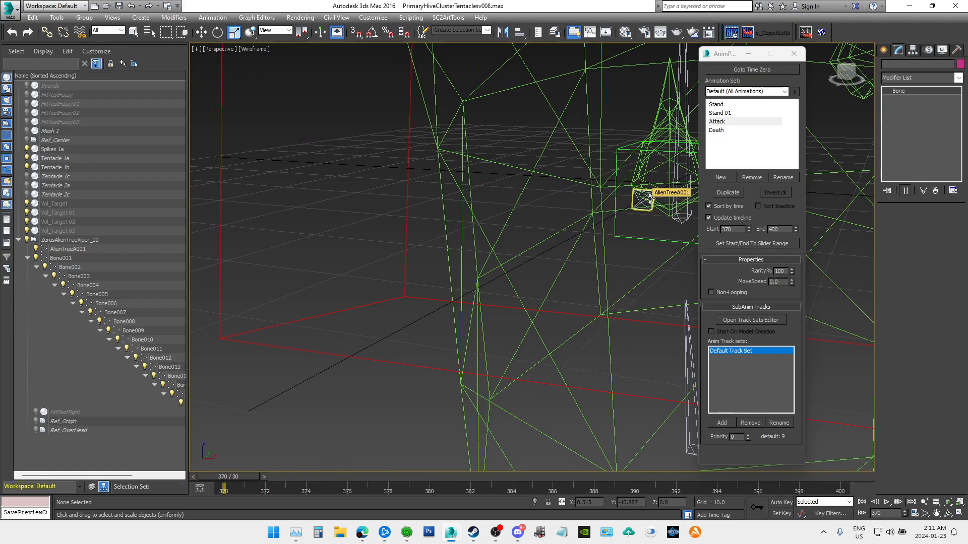
click(79, 240)
mouse_move(438, 189)
middle_down()
mouse_move(304, 232)
mouse_move(227, 280)
middle_up()
middle_drag(620, 209, 499, 256)
scroll(474, 262, up, 5)
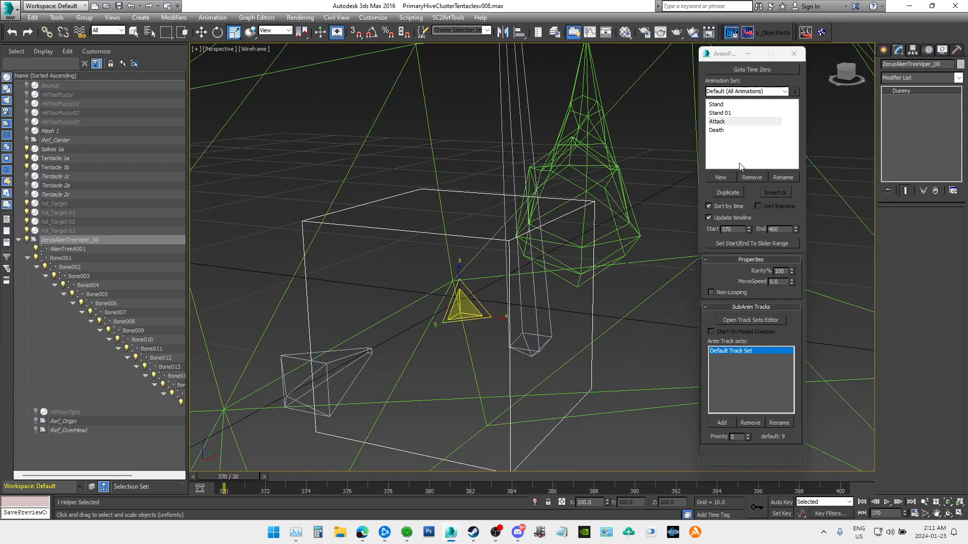
drag(847, 75, 879, 74)
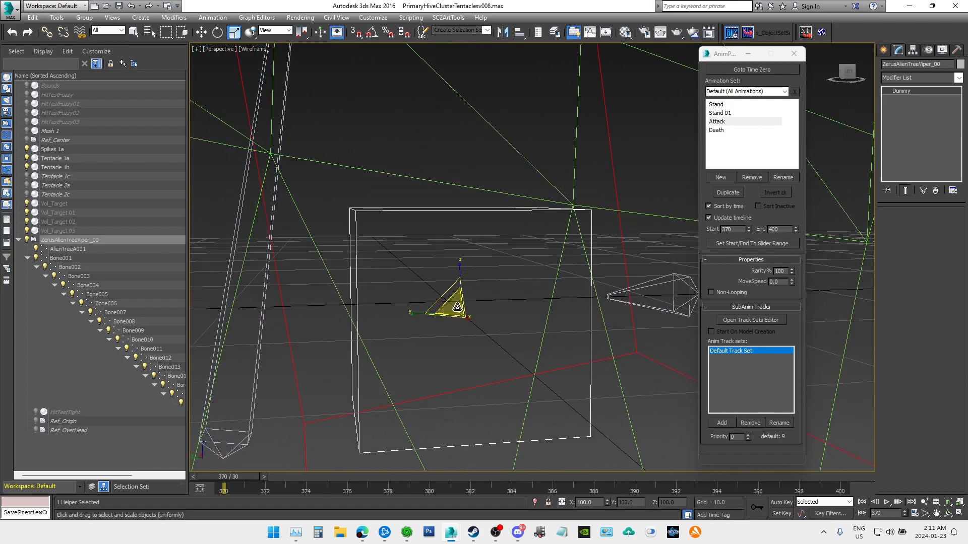
scroll(450, 303, up, 3)
scroll(450, 302, down, 1)
scroll(450, 302, down, 6)
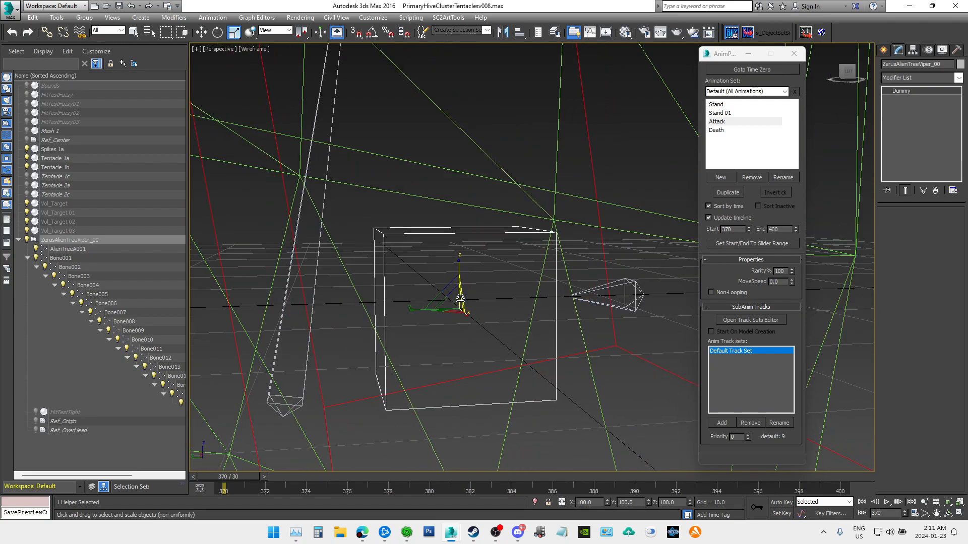
scroll(562, 243, down, 1)
middle_drag(606, 188, 589, 272)
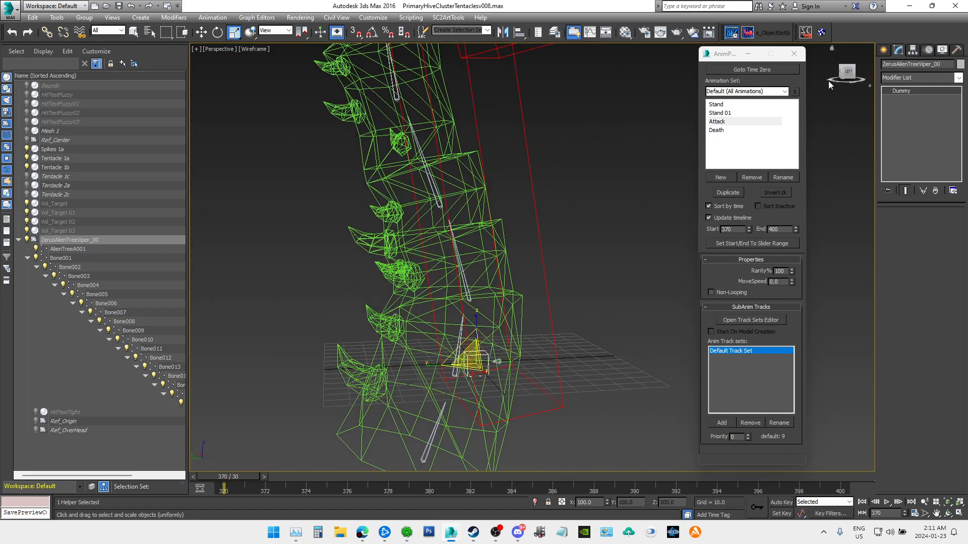
Step: Examine the ZerusAlienTreeViper_00 dummy's position against the whole tentacle and its lowest target volume from the front and side
click(851, 72)
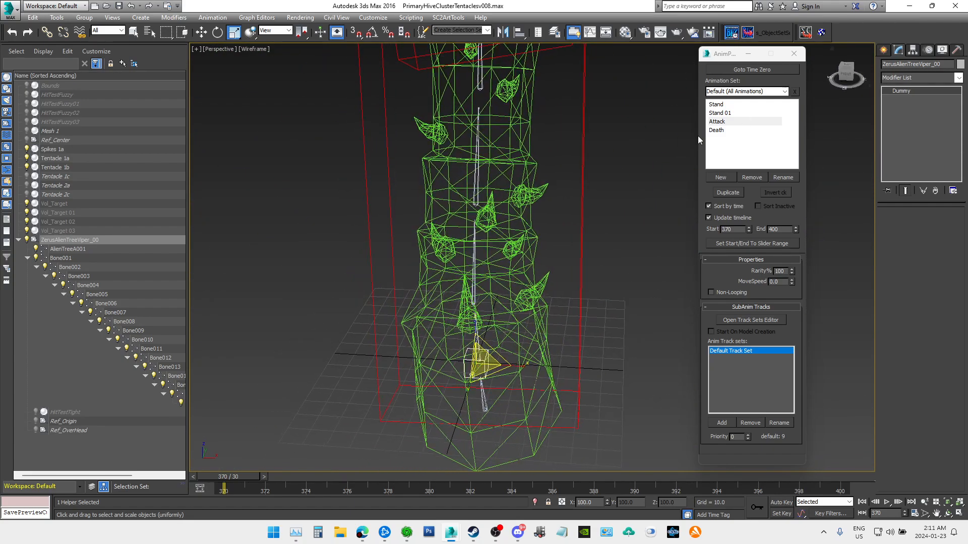
middle_drag(643, 199, 501, 324)
mouse_move(843, 71)
mouse_down()
mouse_move(867, 65)
mouse_move(860, 72)
mouse_up()
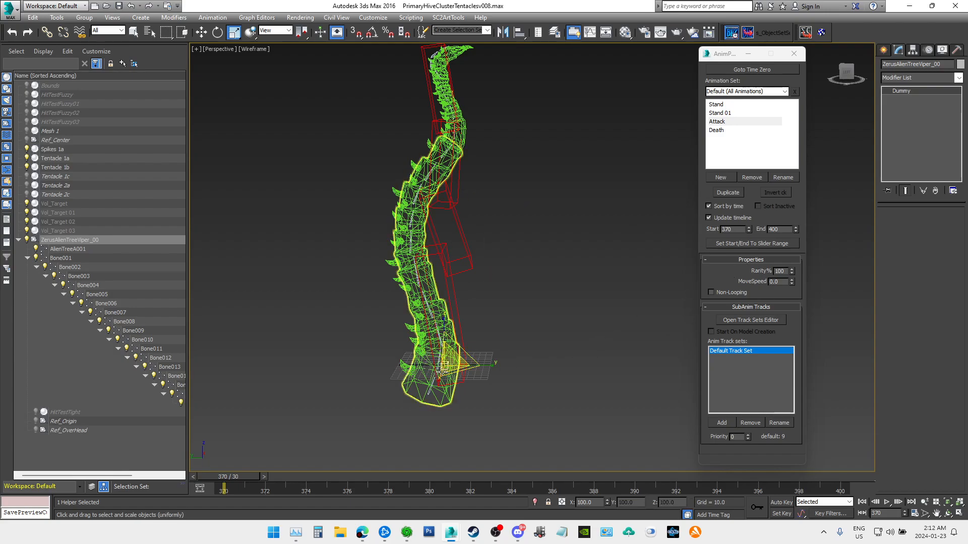
scroll(470, 409, up, 5)
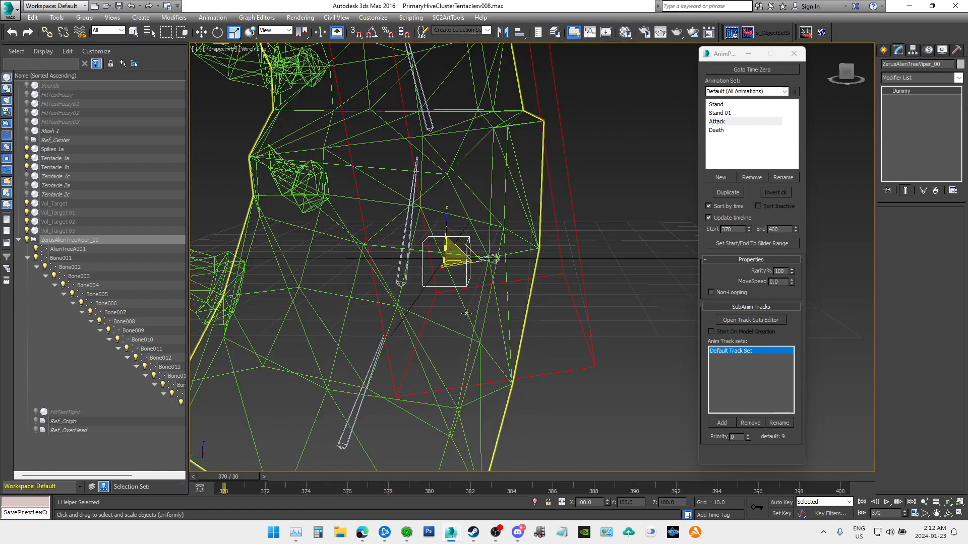
mouse_move(851, 77)
mouse_down()
mouse_move(827, 78)
mouse_move(853, 70)
mouse_up()
scroll(454, 266, down, 3)
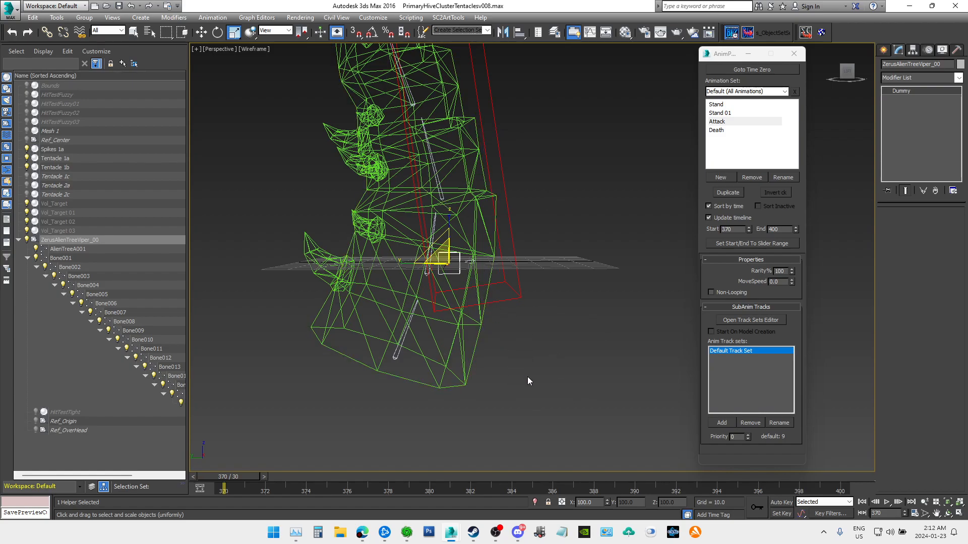
alt+middle_drag(525, 196, 449, 289)
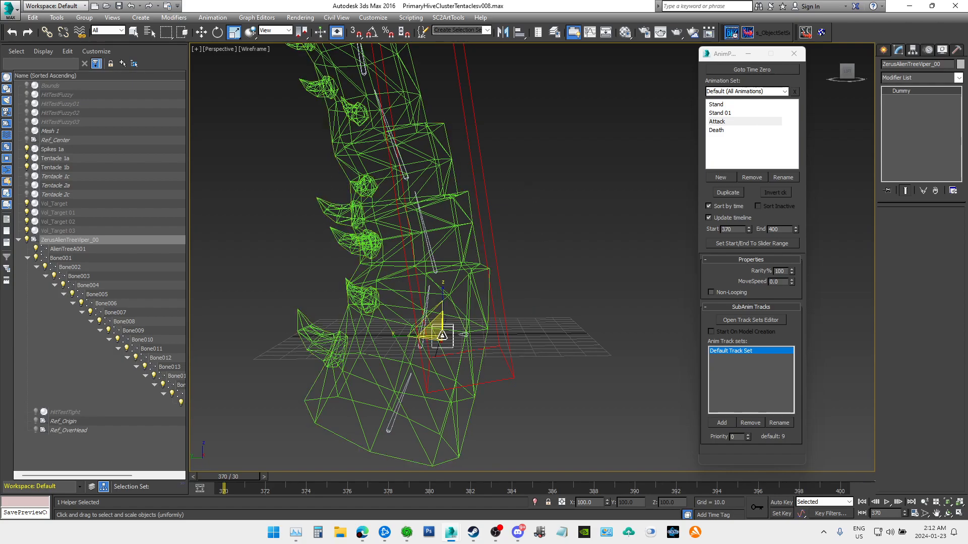
scroll(446, 341, up, 5)
drag(850, 76, 830, 79)
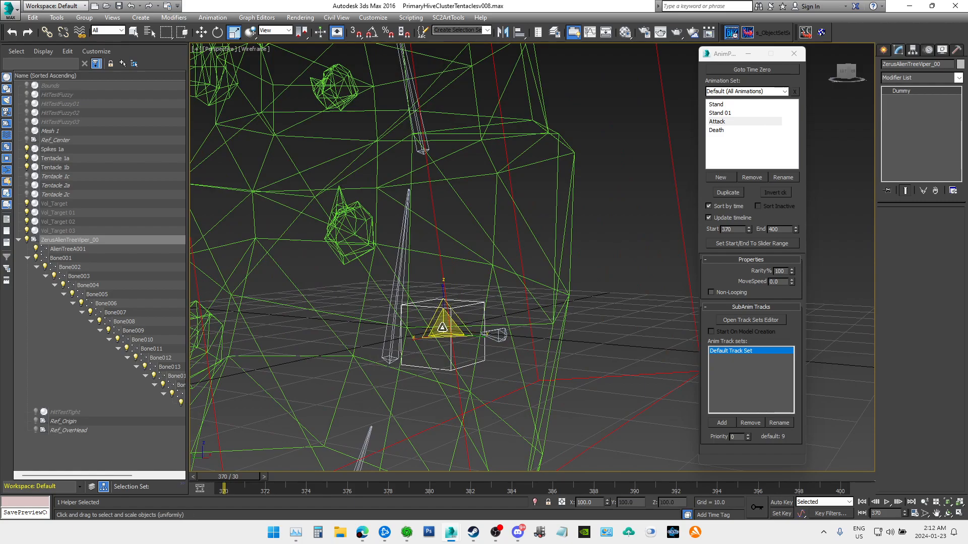
scroll(446, 327, down, 6)
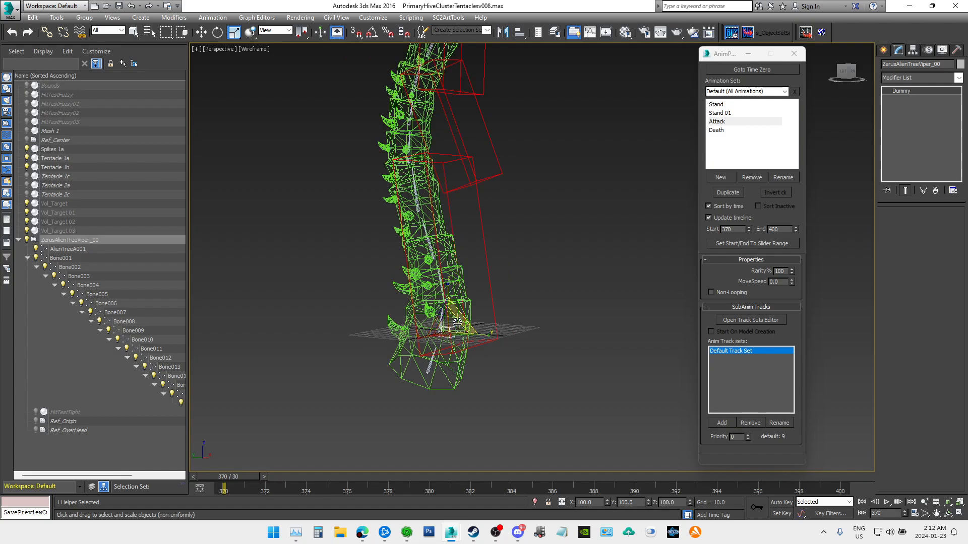
scroll(451, 330, up, 6)
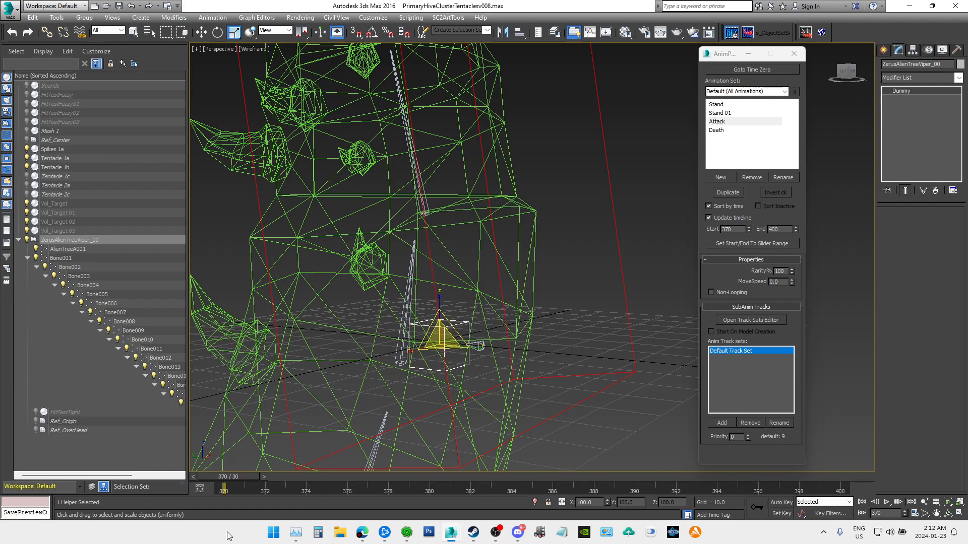
scroll(629, 187, down, 6)
scroll(631, 194, up, 4)
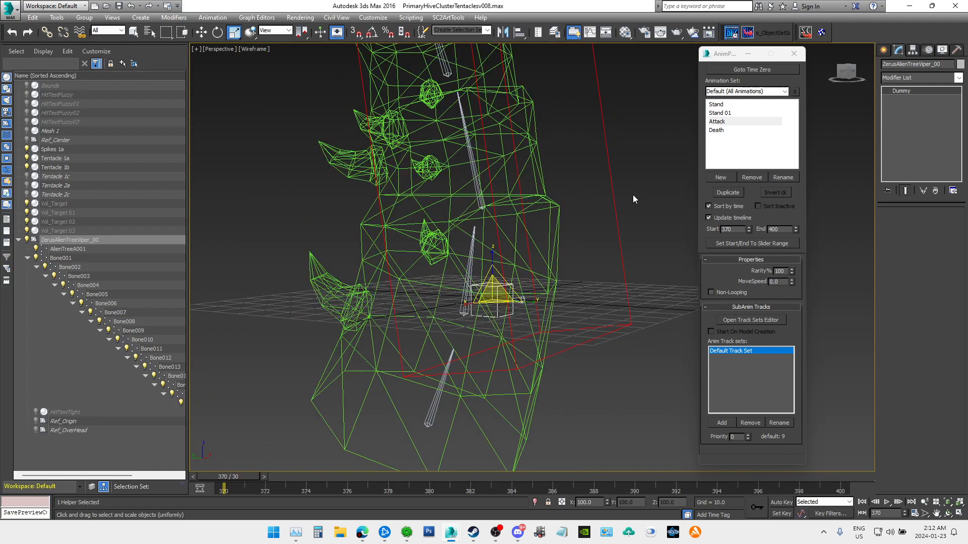
Step: Inspect from several angles how the root dummy, AlienTreeA001 and the lowest bones relate to the red target volume
drag(846, 73, 856, 82)
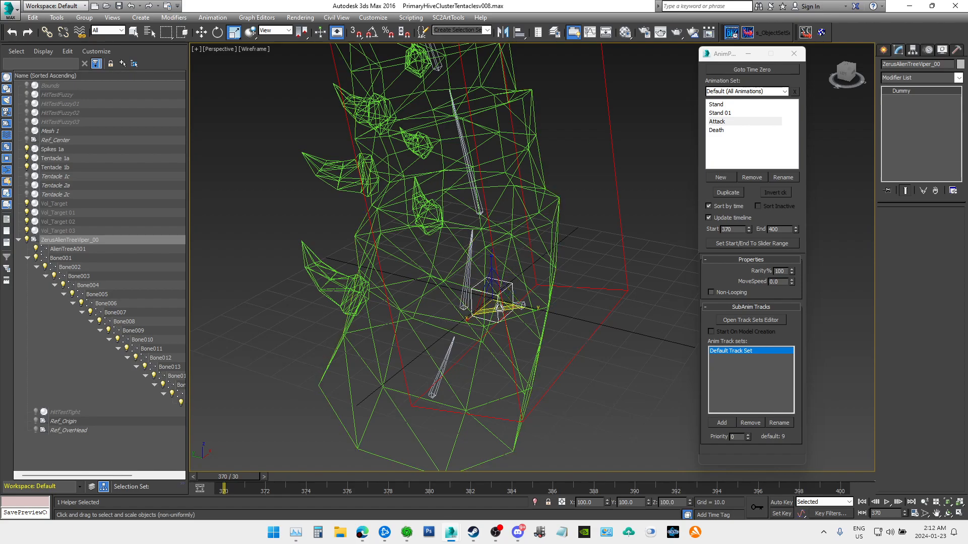
scroll(618, 322, up, 4)
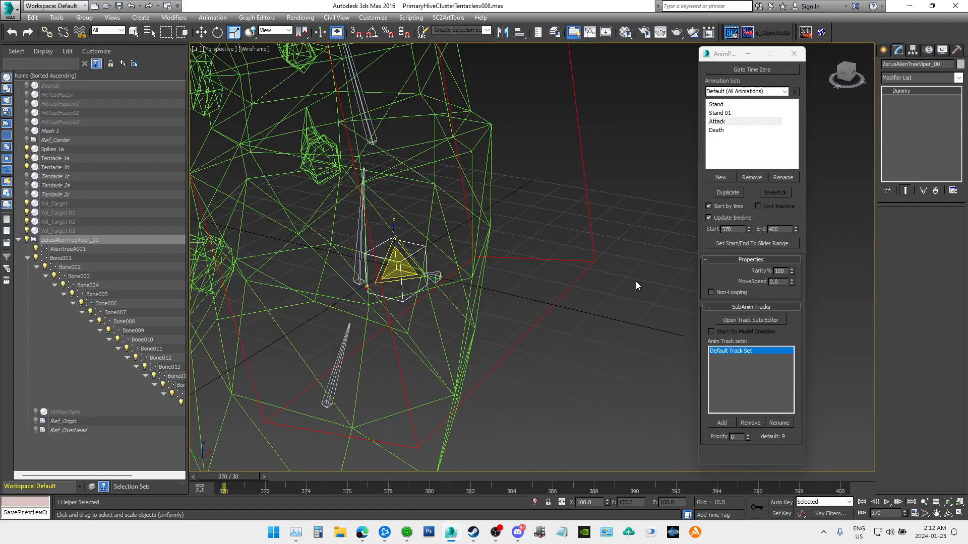
drag(845, 76, 827, 58)
alt+middle_drag(612, 226, 639, 242)
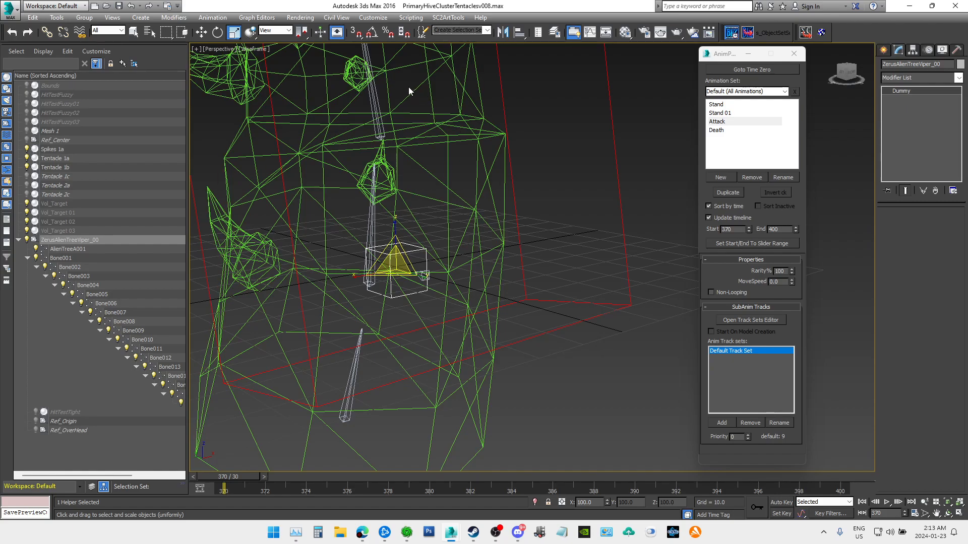
drag(851, 78, 871, 63)
alt+middle_drag(438, 264, 444, 262)
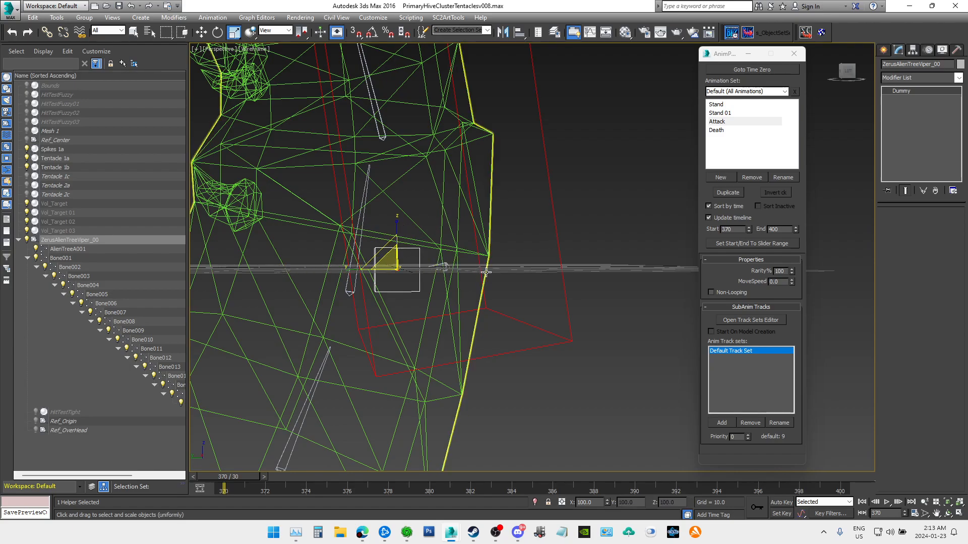
mouse_move(848, 71)
mouse_down()
mouse_move(818, 85)
mouse_move(877, 85)
mouse_move(849, 71)
mouse_up()
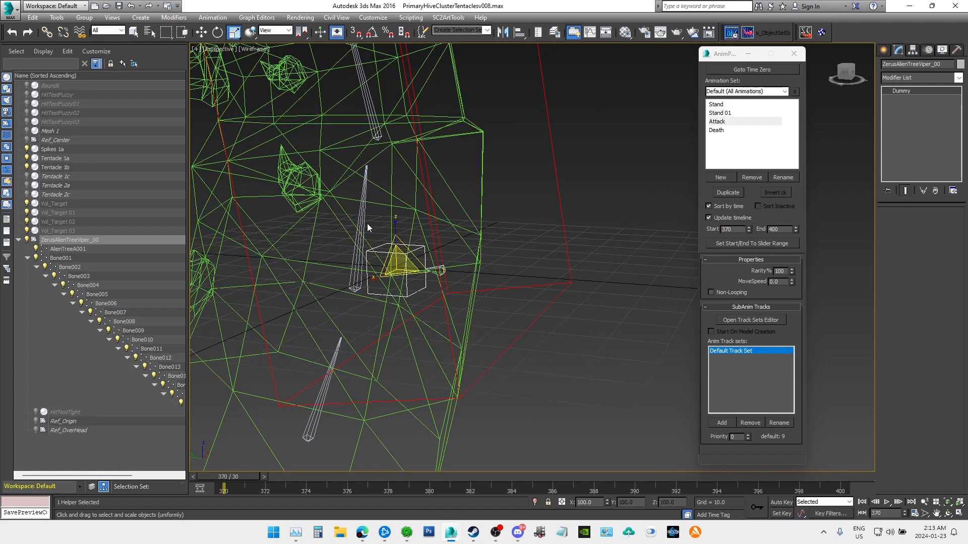
drag(857, 74, 831, 86)
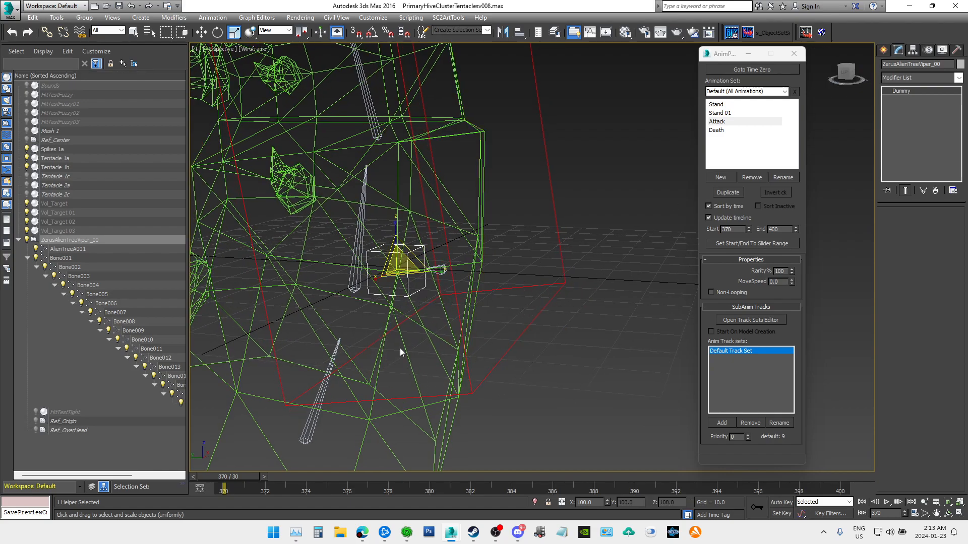
alt+middle_drag(478, 227, 583, 197)
alt+middle_drag(579, 119, 577, 162)
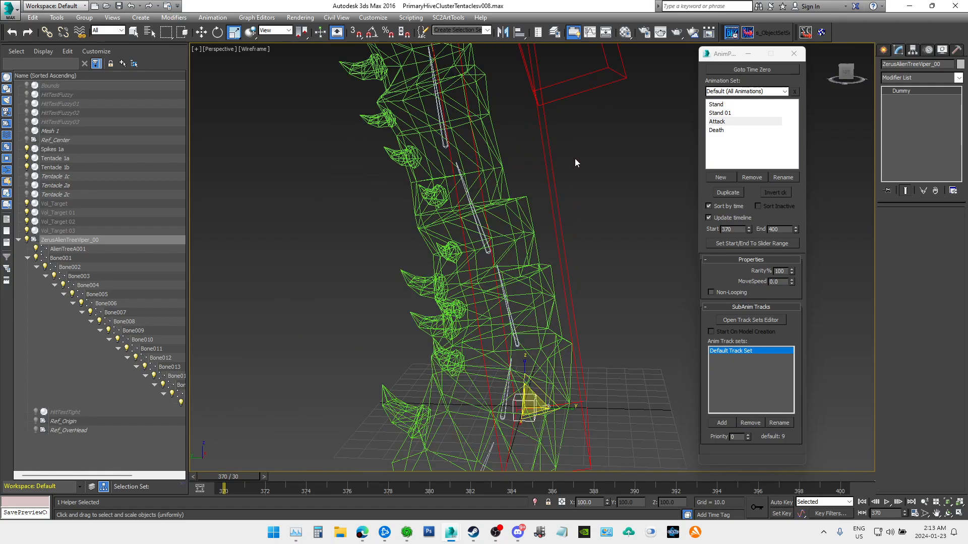
alt+middle_drag(625, 199, 566, 208)
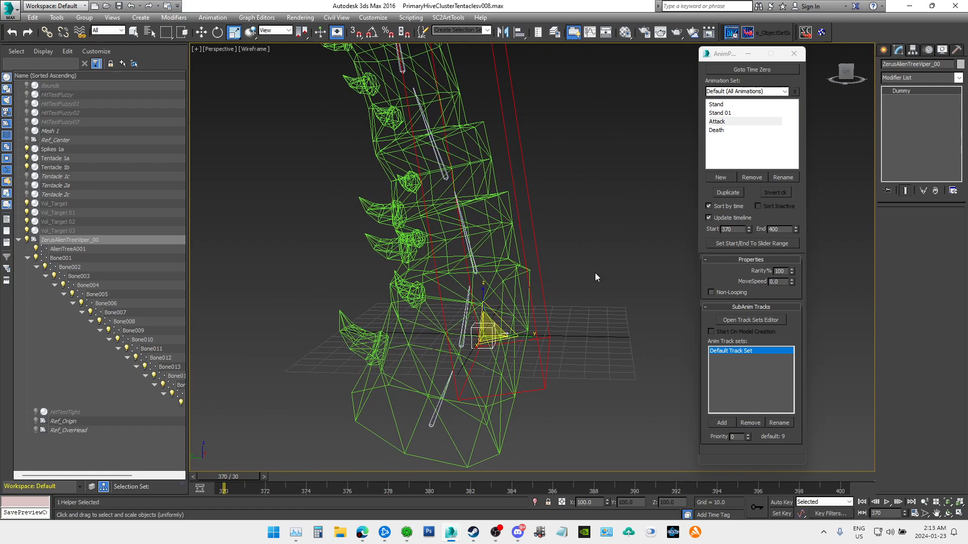
Step: Compare the red target volumes with the mesh and bone chain from the base up to the tentacle's middle sections
scroll(594, 265, up, 3)
scroll(594, 319, up, 3)
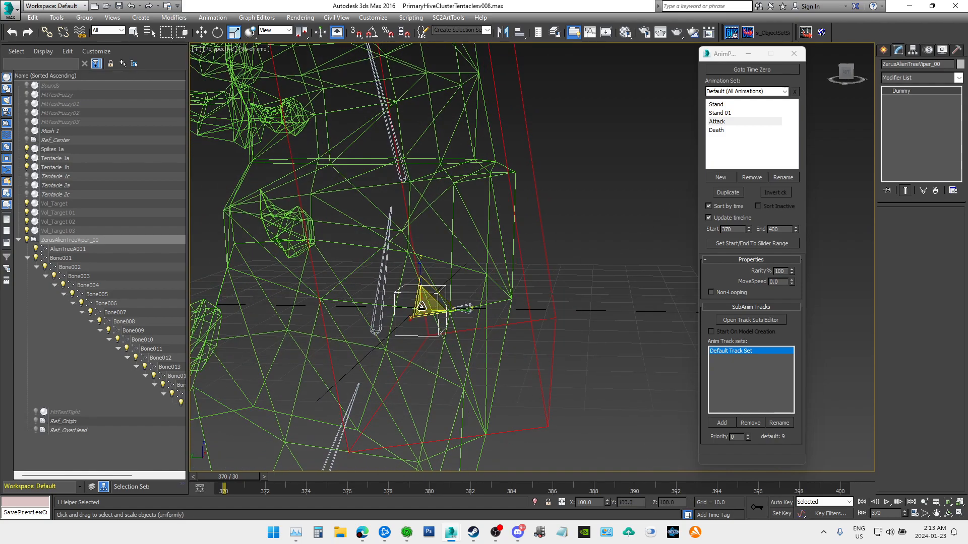
scroll(606, 230, down, 6)
scroll(614, 162, up, 6)
middle_drag(591, 162, 595, 227)
scroll(605, 221, down, 3)
scroll(615, 213, up, 3)
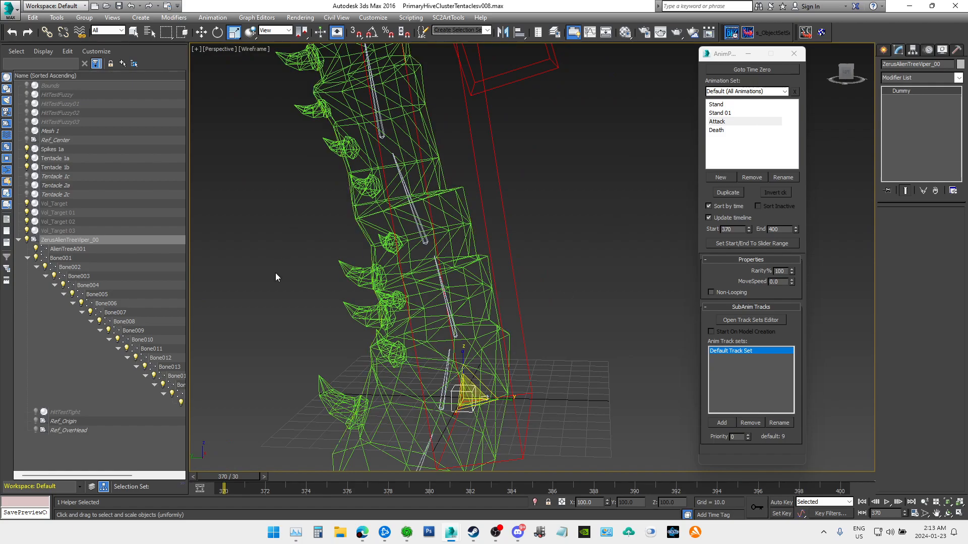
middle_drag(614, 272, 662, 241)
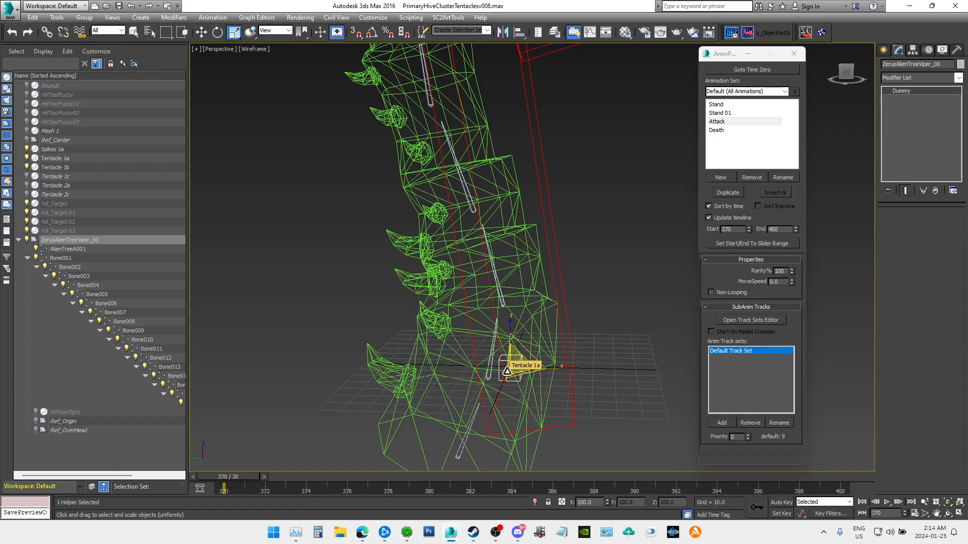
scroll(535, 96, down, 1)
scroll(483, 135, down, 1)
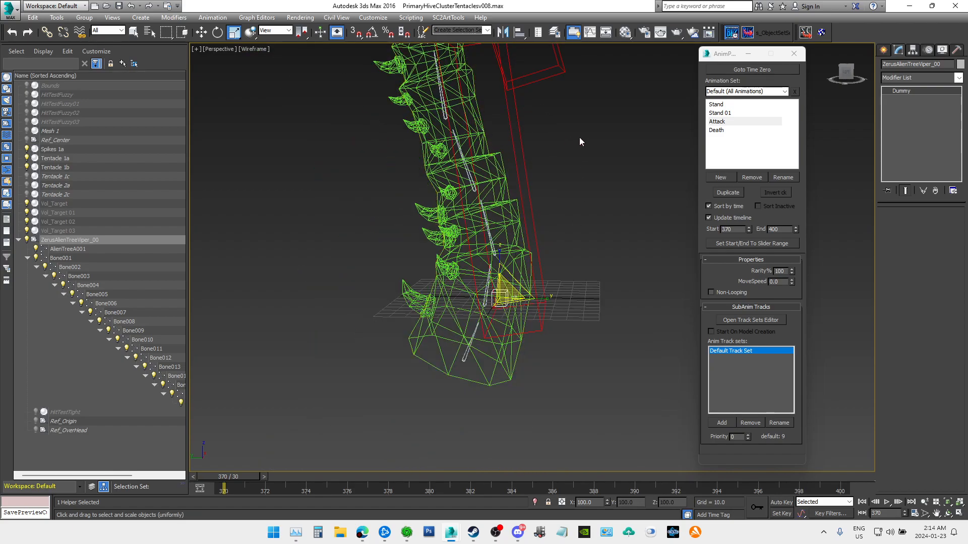
middle_drag(581, 146, 549, 280)
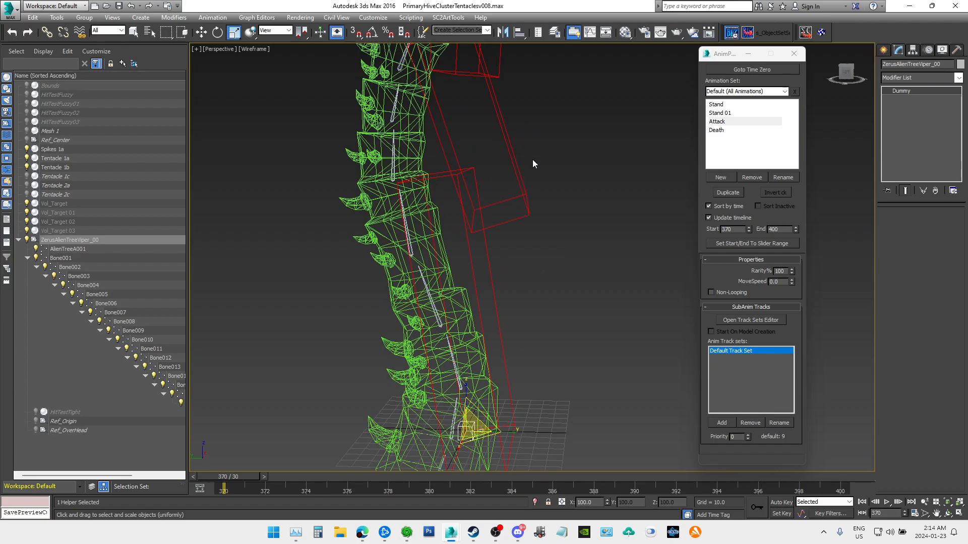
scroll(484, 195, down, 2)
scroll(440, 188, up, 4)
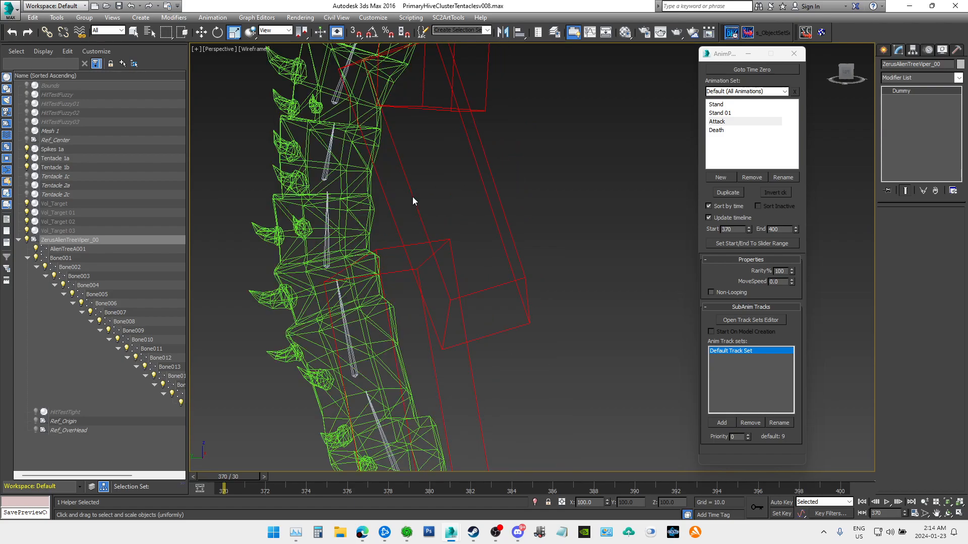
scroll(439, 188, down, 2)
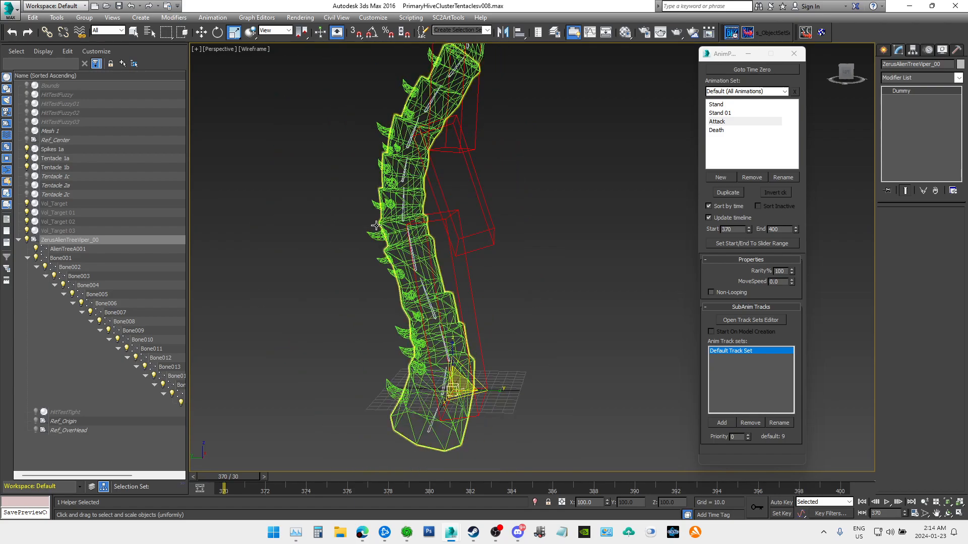
Step: Select Vol_Target 01 and then Vol_Target to check the capsule covering the tentacle's base section
click(71, 213)
click(69, 203)
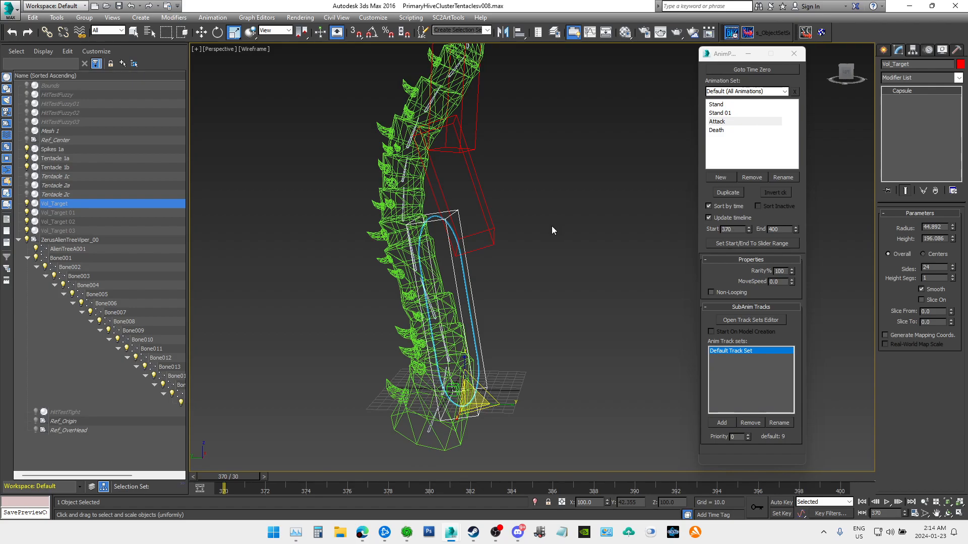
mouse_move(108, 476)
mouse_down()
mouse_move(125, 477)
mouse_move(114, 475)
mouse_up()
Step: Select HitTestFuzzy briefly, then link the HitTestTight capsule to Bone001 as its child in the scene hierarchy
click(53, 96)
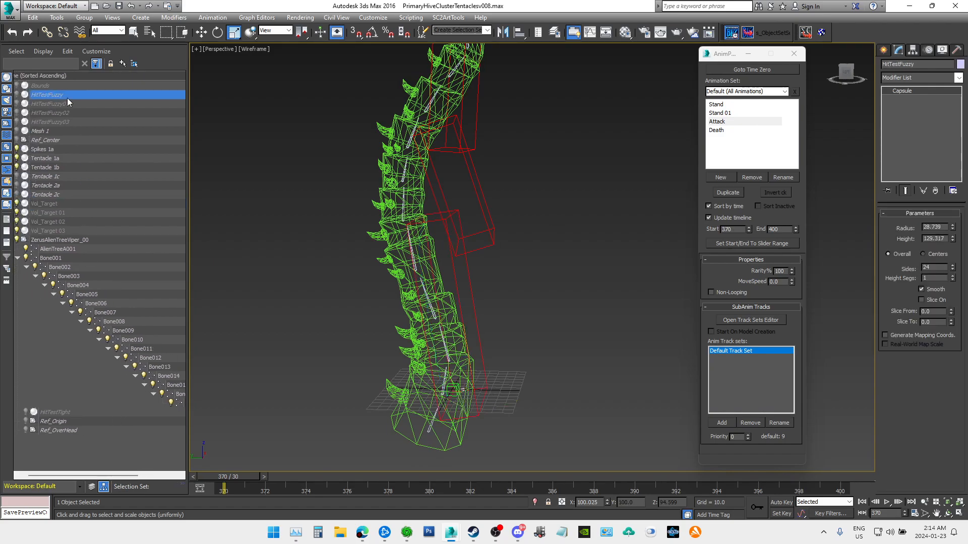
click(62, 413)
drag(62, 414, 55, 260)
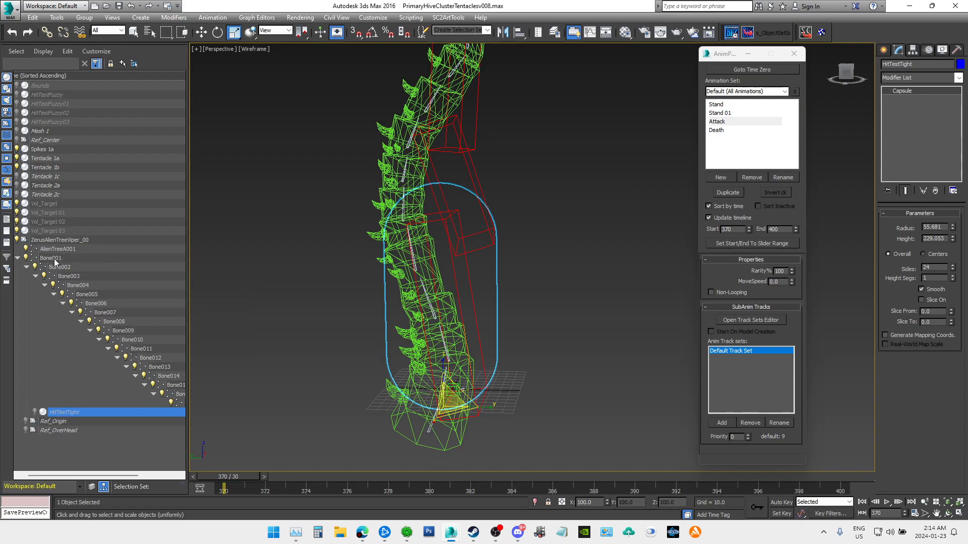
Step: Unhide and unfreeze all objects in the scene
drag(112, 473, 150, 475)
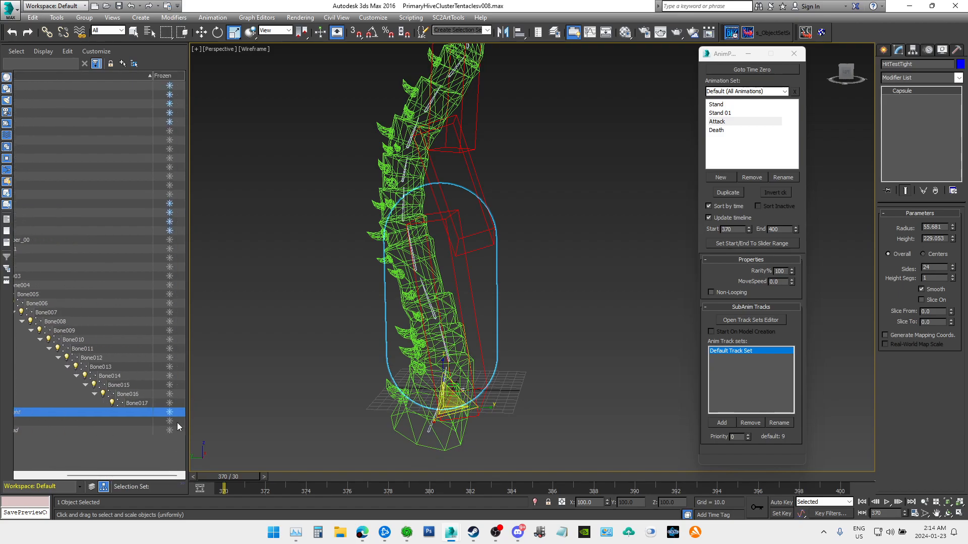
right_click(77, 440)
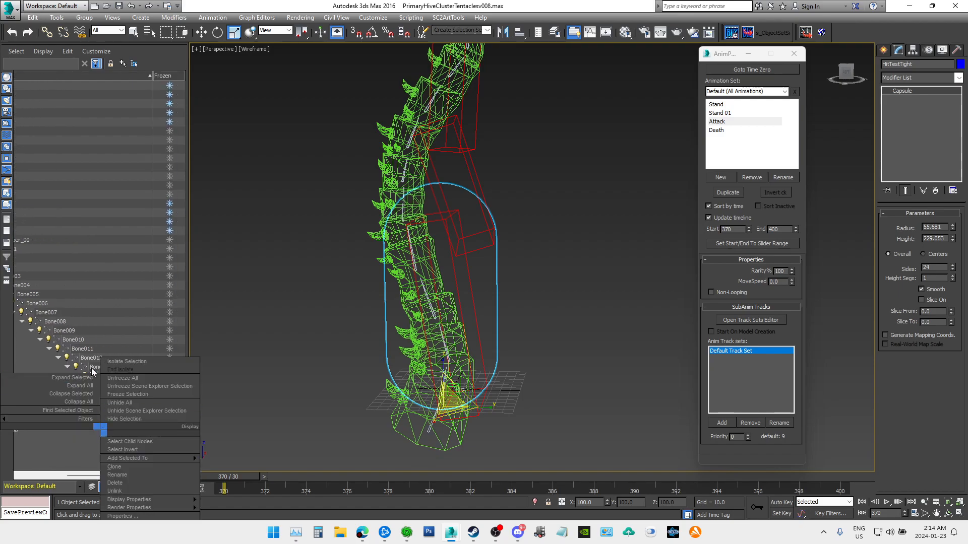
click(135, 403)
right_click(101, 428)
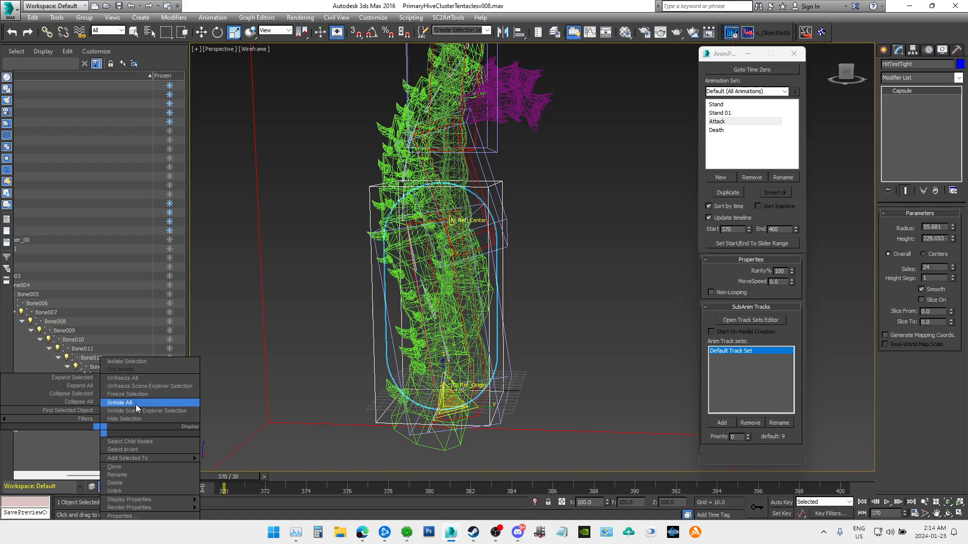
click(137, 379)
drag(101, 475, 56, 473)
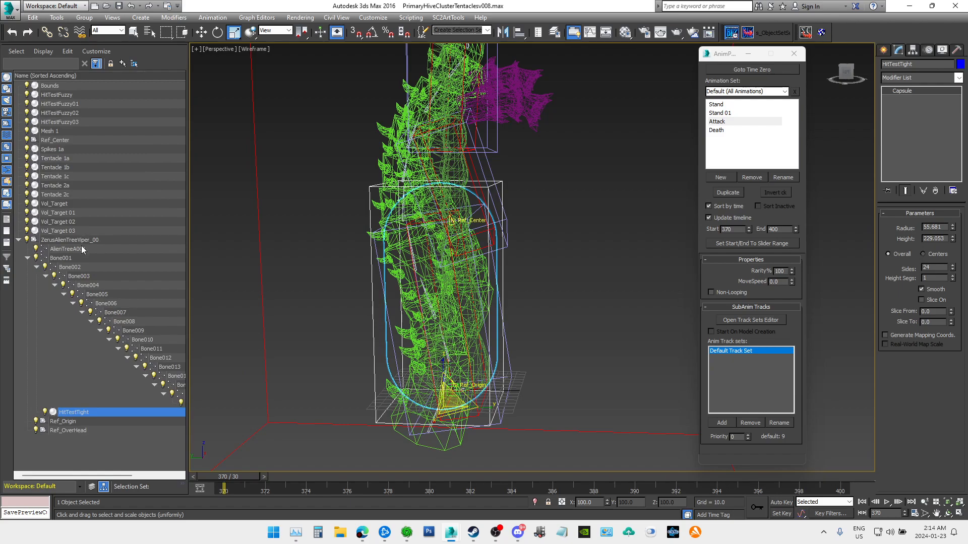
Step: Undo a trial link of HitTestTight to the root dummy, and make the capsule a child of AlienTreeA001 instead of Bone001
drag(84, 411, 80, 241)
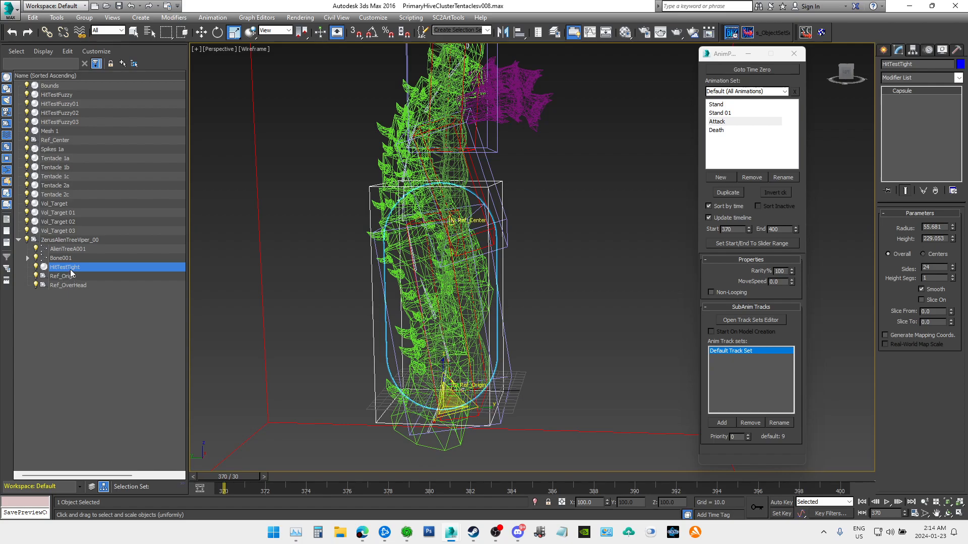
key(ctrl+z)
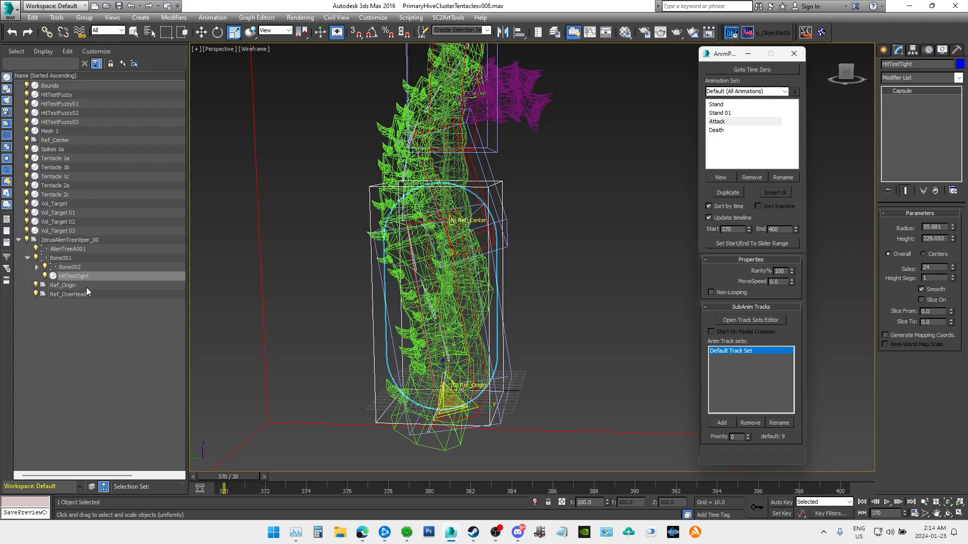
click(76, 276)
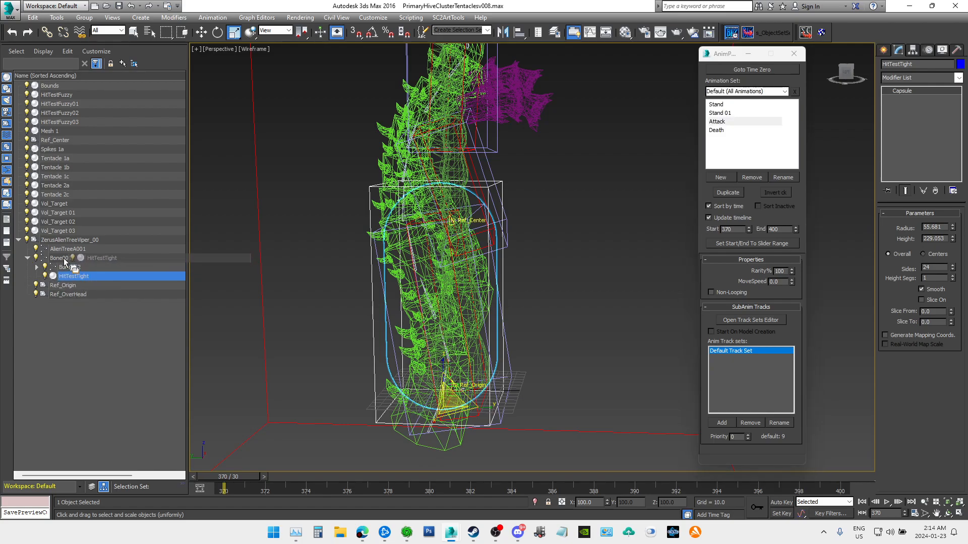
drag(82, 281, 77, 250)
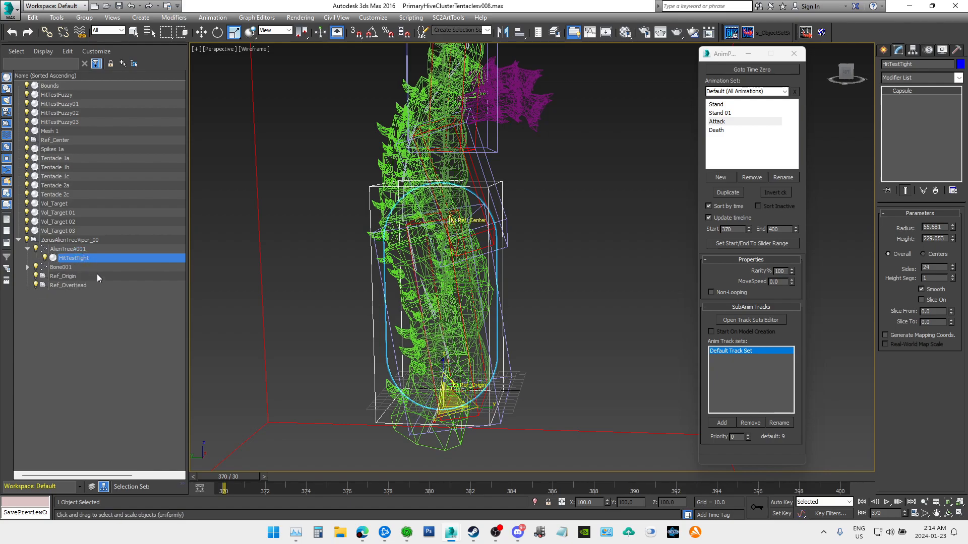
Step: Link Vol_Target and HitTestFuzzy to AlienTreeA001 as children in the scene hierarchy
drag(54, 203, 70, 252)
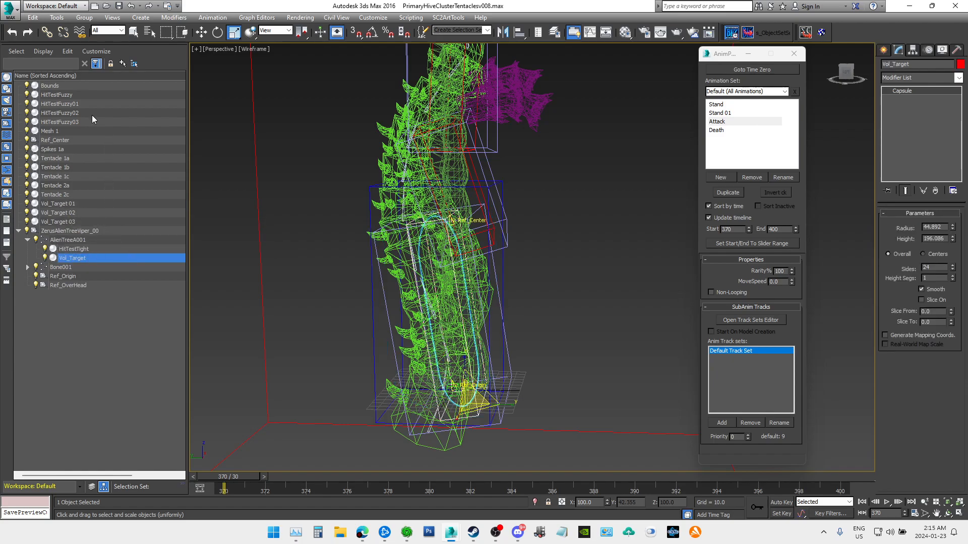
click(64, 95)
drag(64, 98, 83, 246)
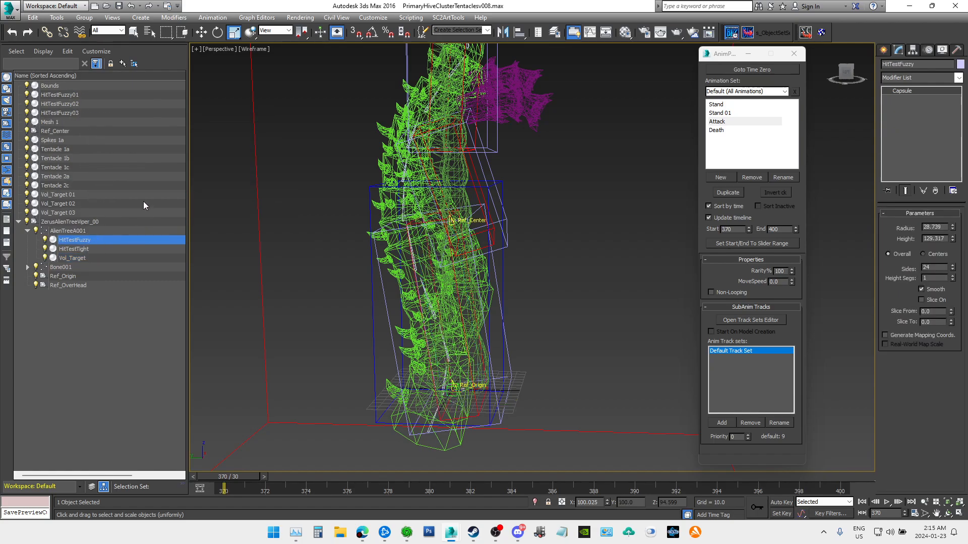
Step: Try to relink HitTestFuzzy01 and Vol_Target 01 together in the expanded hierarchy, and undo the resulting link
click(43, 51)
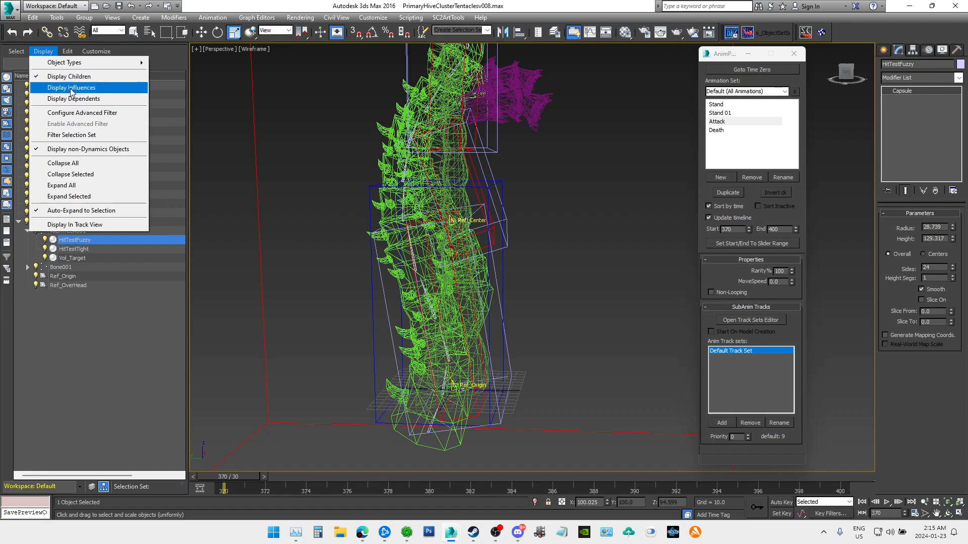
click(114, 184)
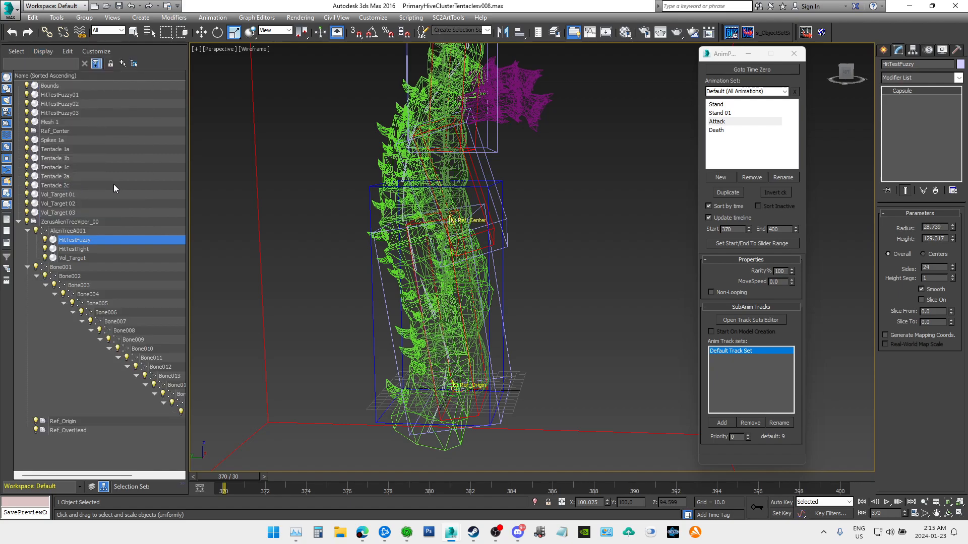
click(72, 95)
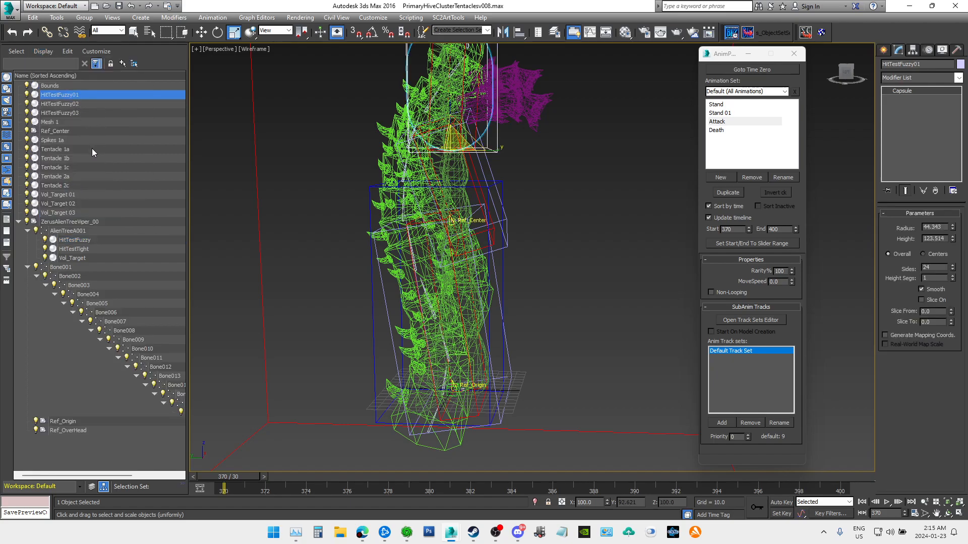
ctrl+click(83, 195)
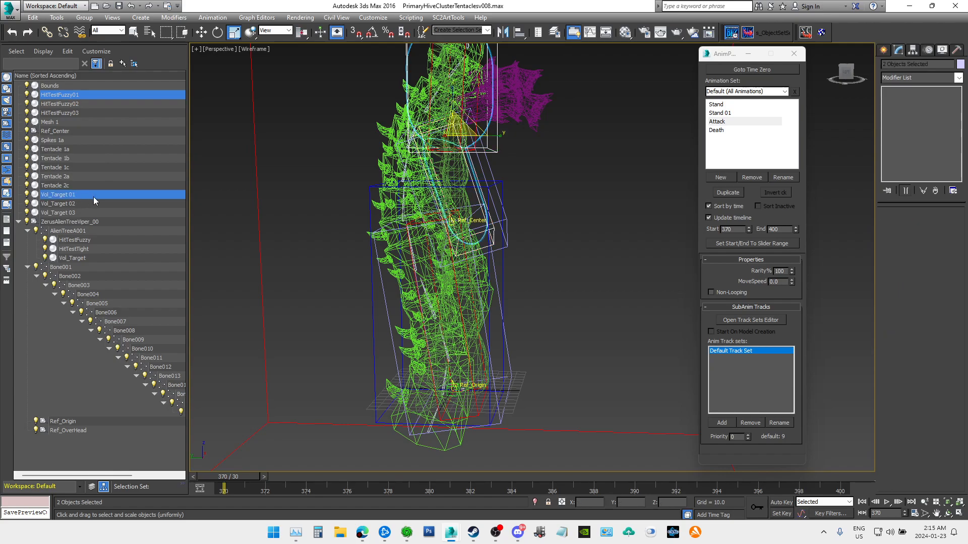
mouse_move(76, 97)
mouse_down()
mouse_move(116, 171)
mouse_move(137, 262)
mouse_move(102, 311)
mouse_move(109, 97)
mouse_move(76, 97)
mouse_up()
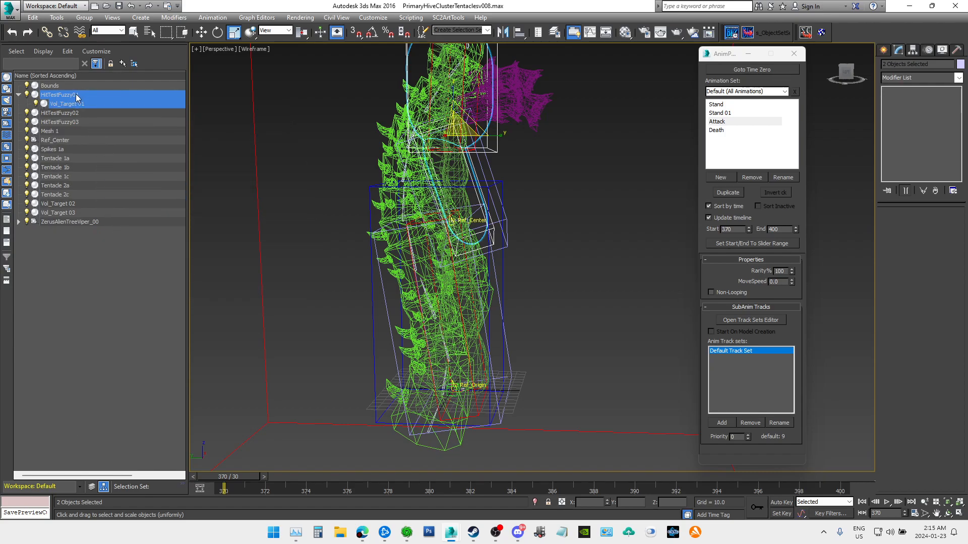
key(ctrl+z)
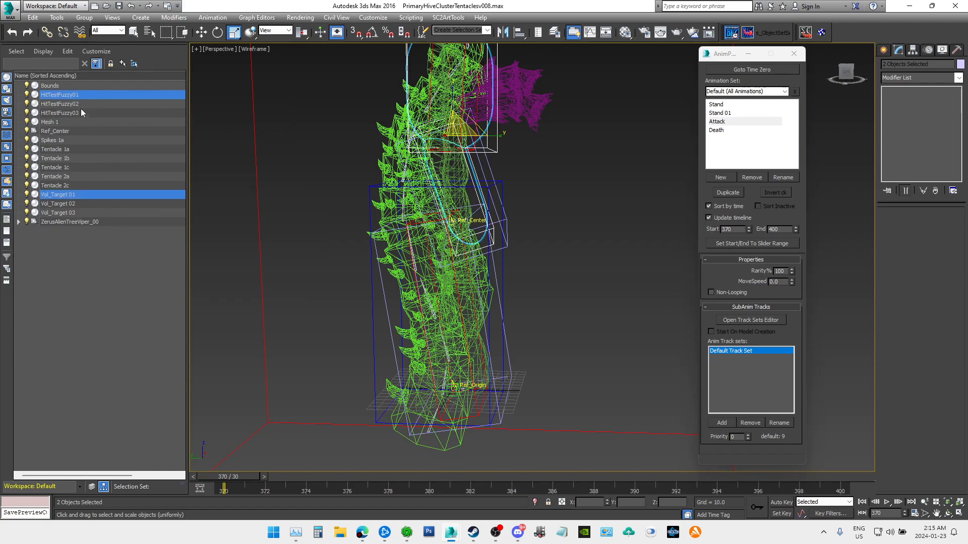
Step: Expand the whole hierarchy and link the HitTestFuzzy01 capsule to Bone009 as its child
click(78, 104)
click(84, 95)
scroll(449, 99, up, 4)
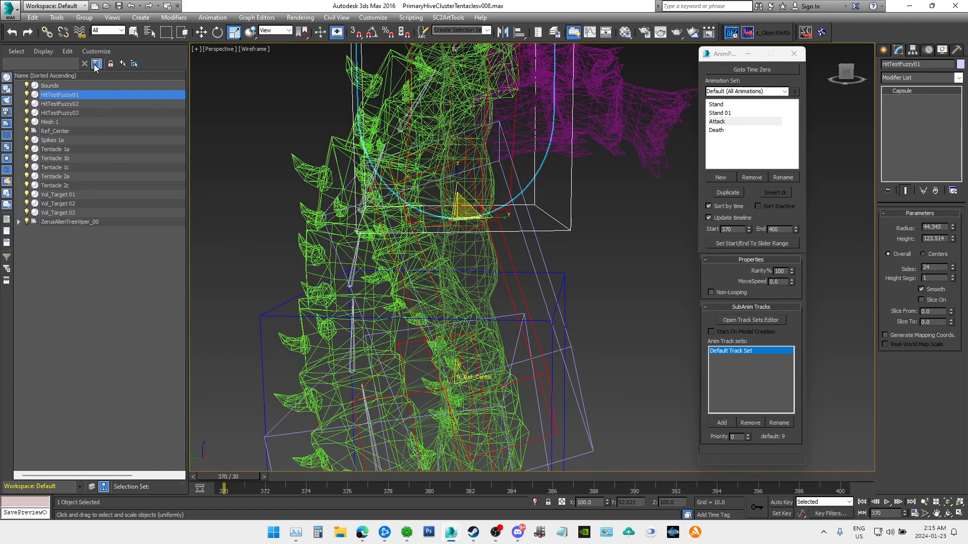
click(43, 51)
click(67, 50)
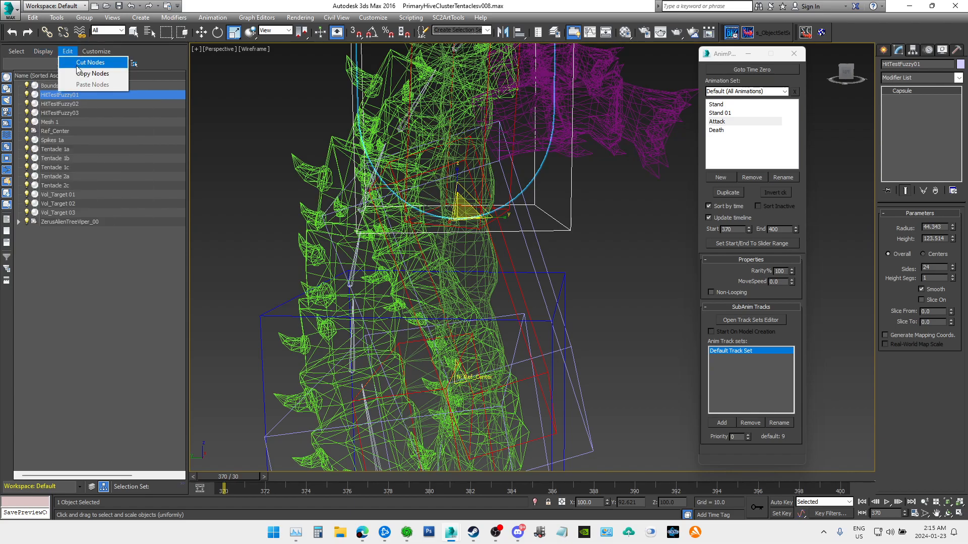
click(43, 51)
click(43, 51)
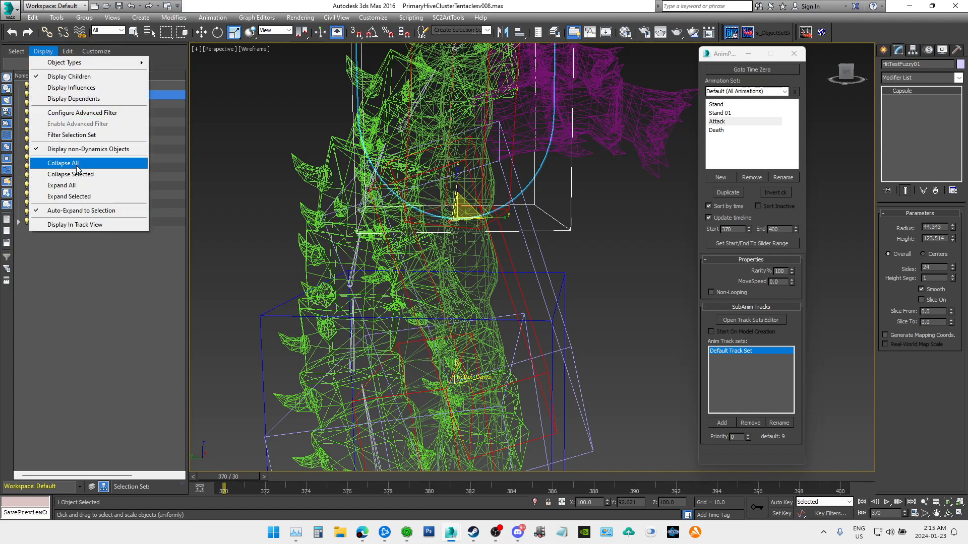
click(71, 185)
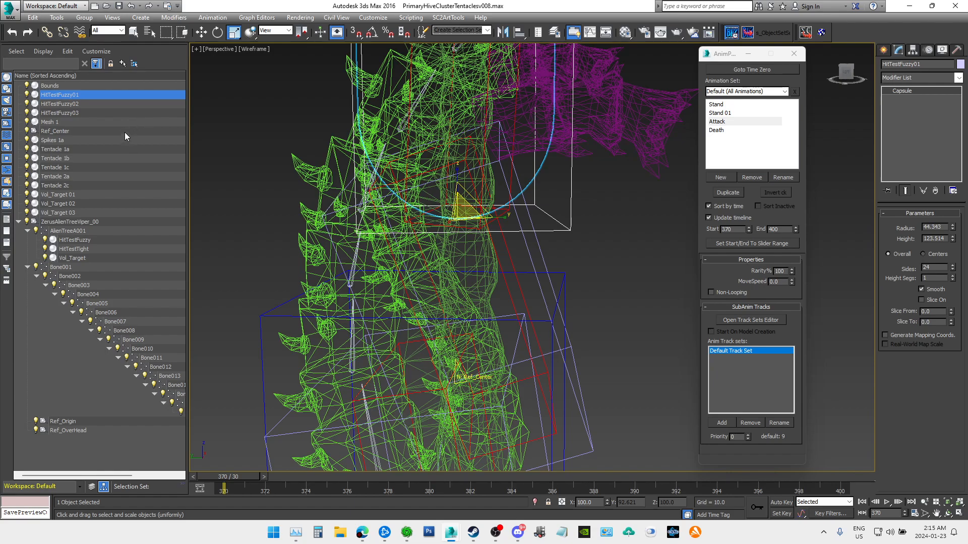
drag(85, 96, 135, 343)
drag(158, 412, 137, 331)
drag(160, 413, 132, 334)
click(137, 476)
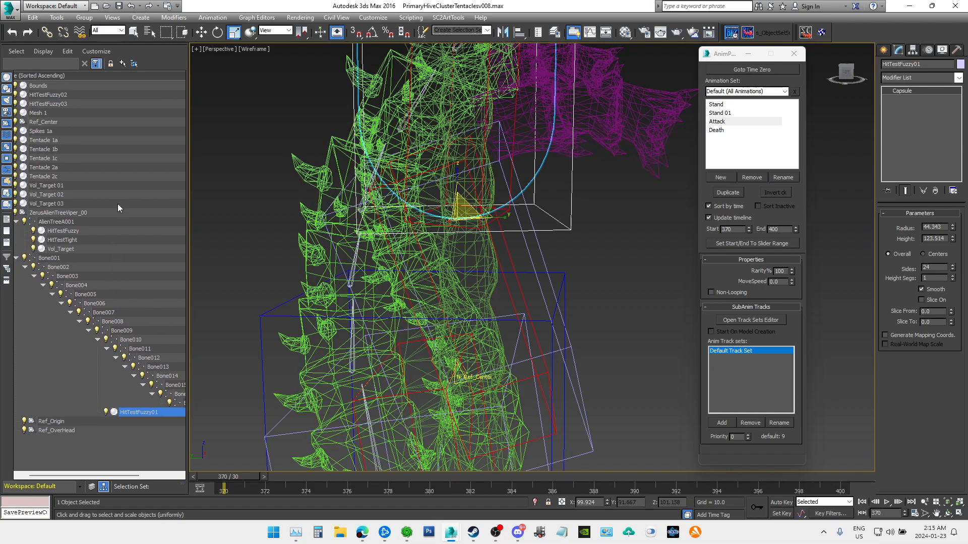
Step: Link Vol_Target 01 and HitTestFuzzy02 to Bone006, which runs alongside both capsules in the tentacle's middle section
click(57, 185)
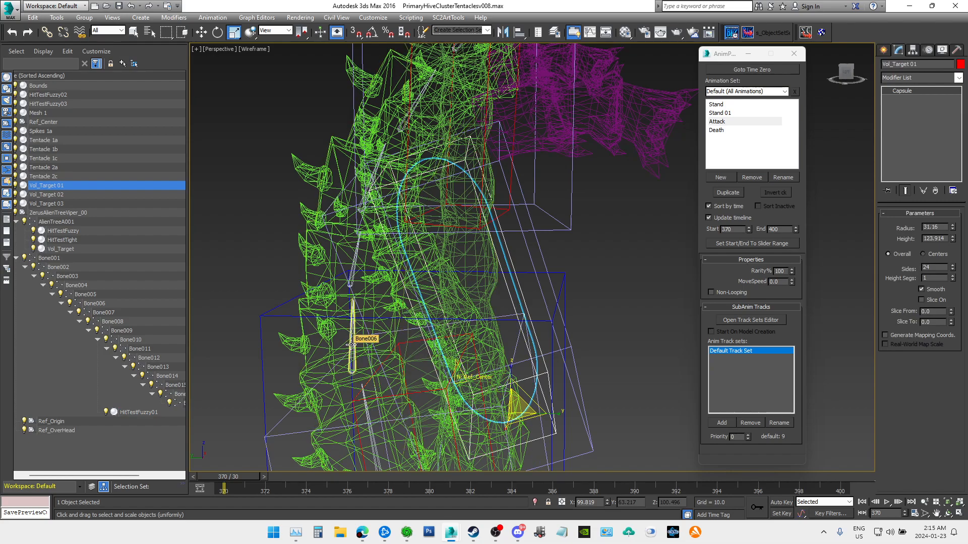
drag(59, 189, 92, 306)
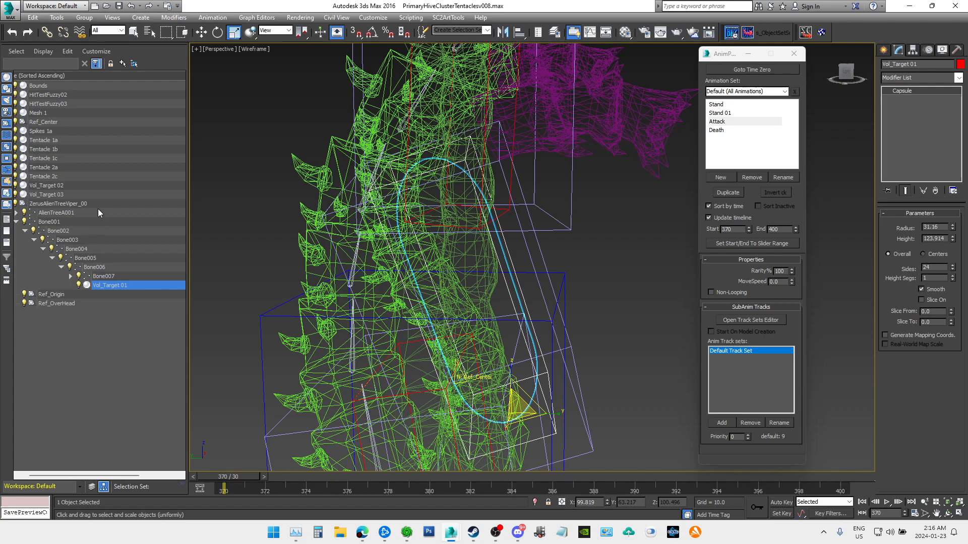
click(56, 95)
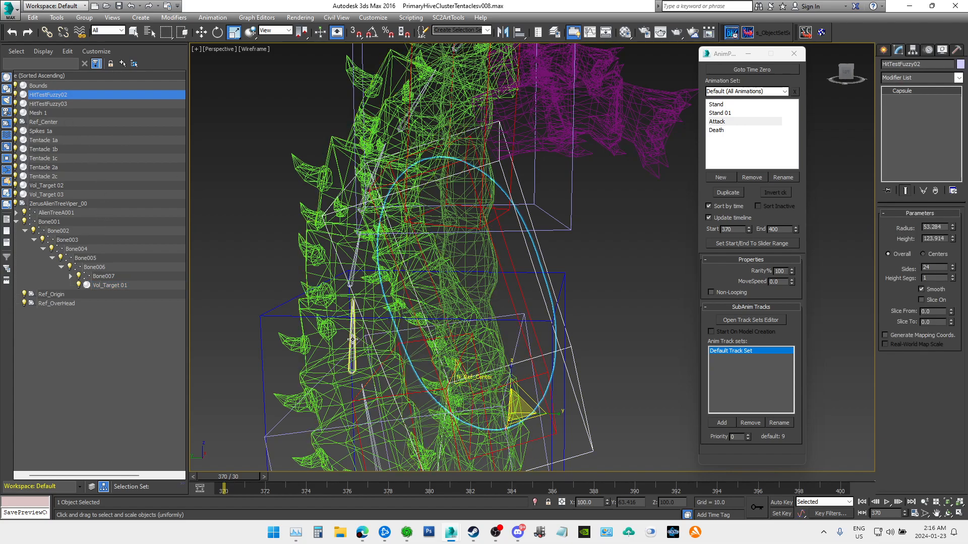
drag(59, 95, 100, 268)
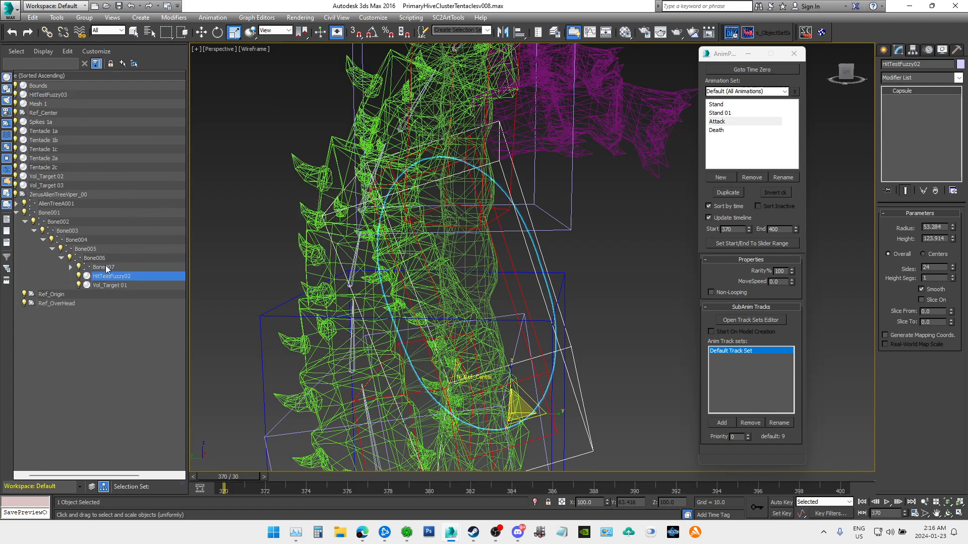
Step: Check which bone lies inside the HitTestFuzzy03 capsule near the base and link the capsule to Bone004
click(69, 97)
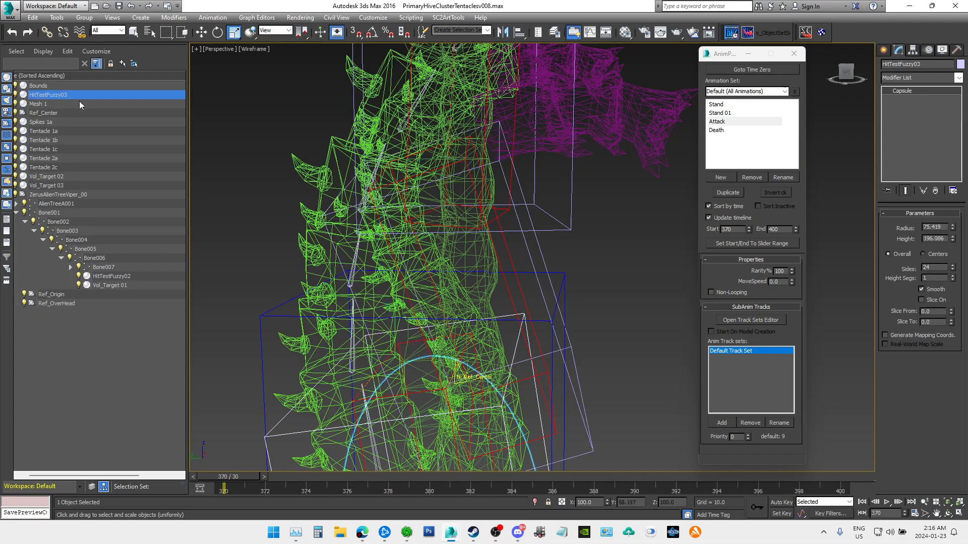
key(z)
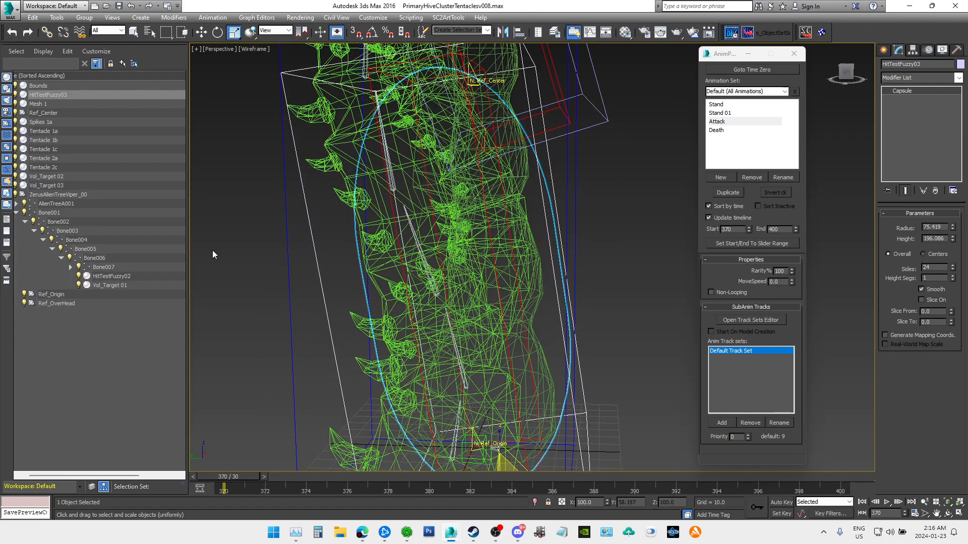
scroll(433, 263, down, 3)
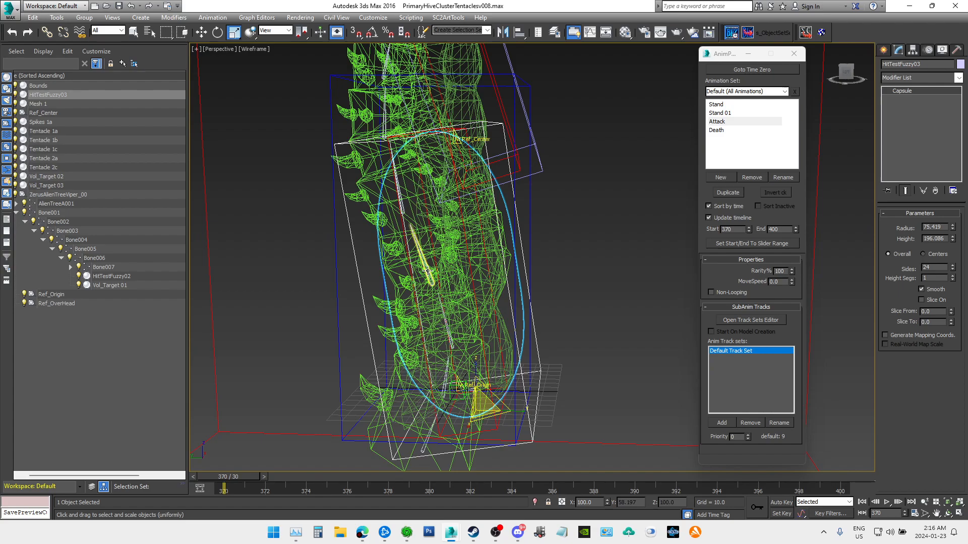
drag(59, 98, 77, 244)
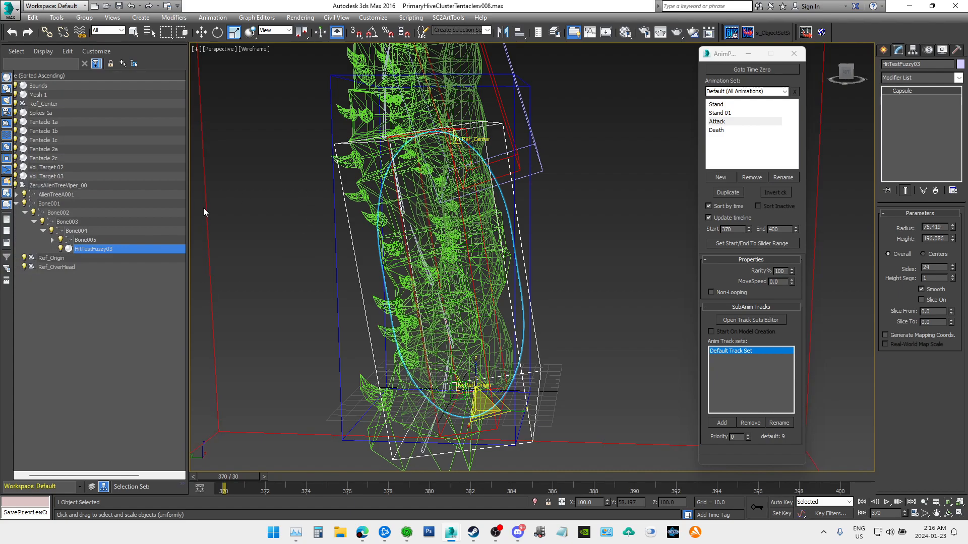
Step: Check the Vol_Target 02 capsule against the bones, expand the whole hierarchy and link it to Bone009 beside HitTestFuzzy01
click(73, 166)
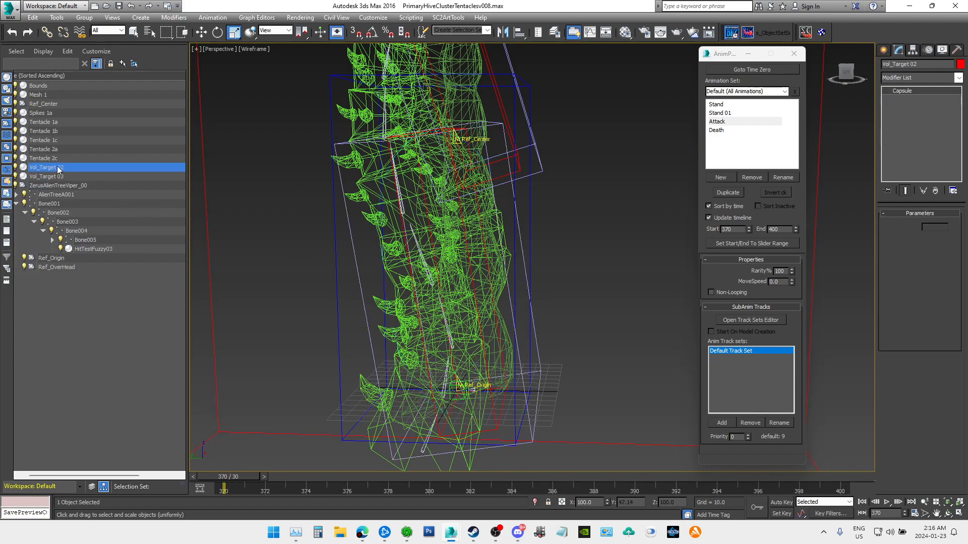
middle_drag(256, 165, 318, 411)
middle_drag(325, 242, 310, 296)
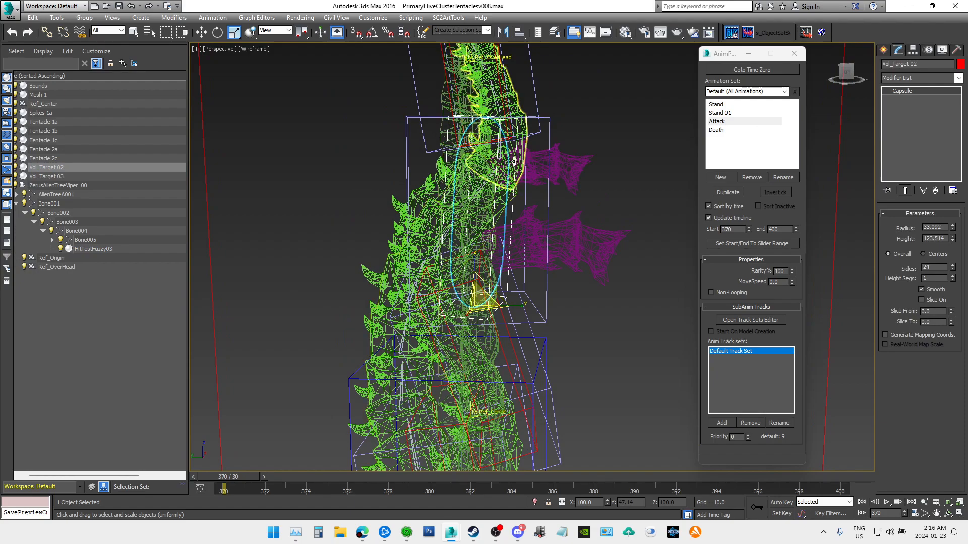
scroll(512, 164, up, 2)
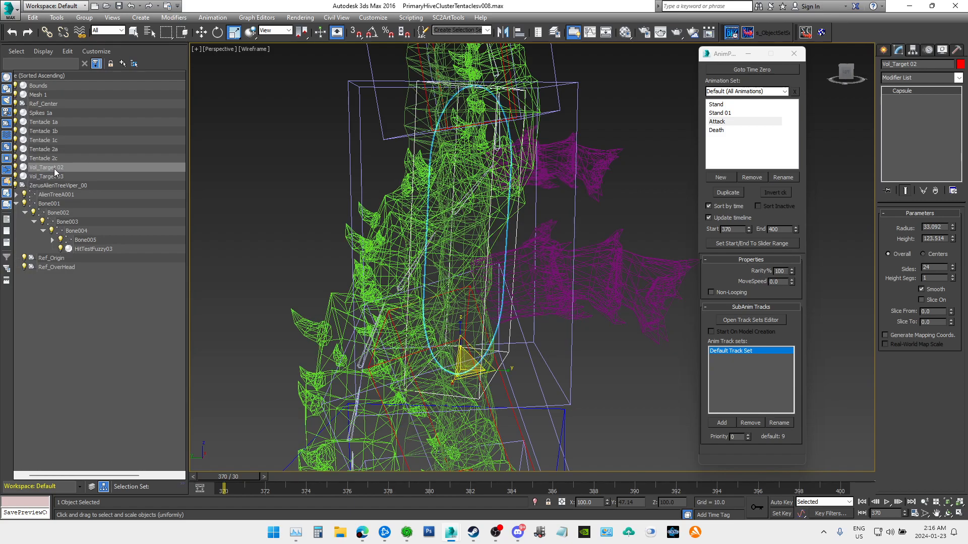
click(46, 51)
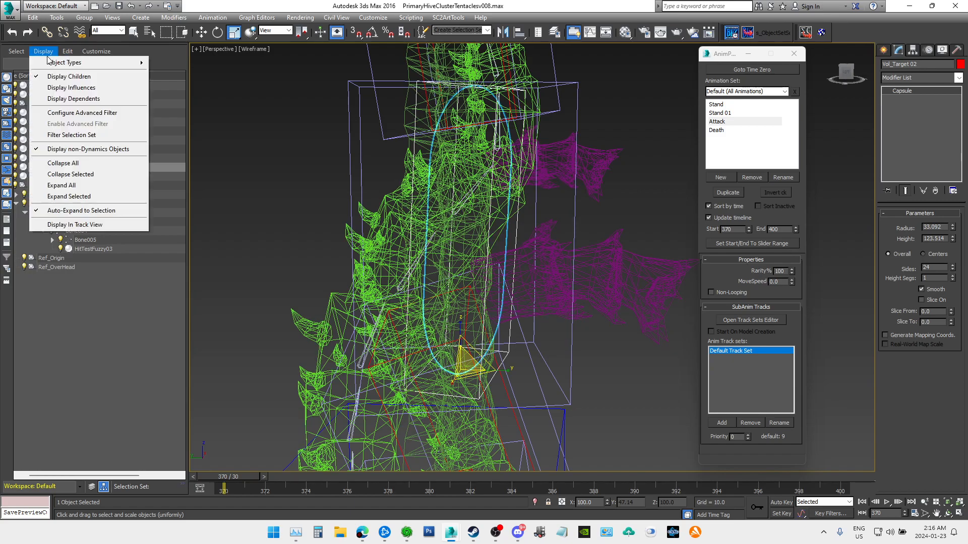
click(75, 186)
drag(57, 168, 141, 305)
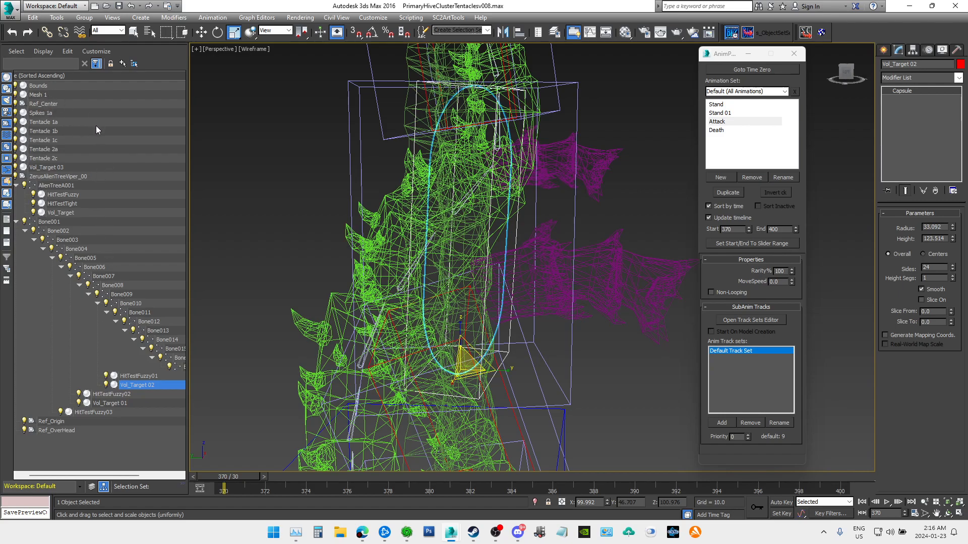
Step: Check the Vol_Target 03 capsule against the bones in the tentacle's upper section and link it to Bone013
click(58, 168)
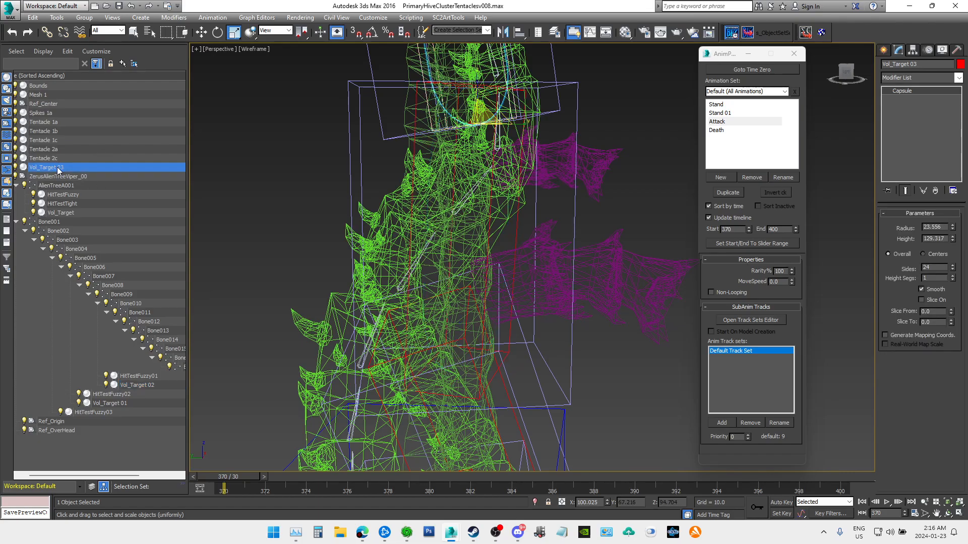
key(z)
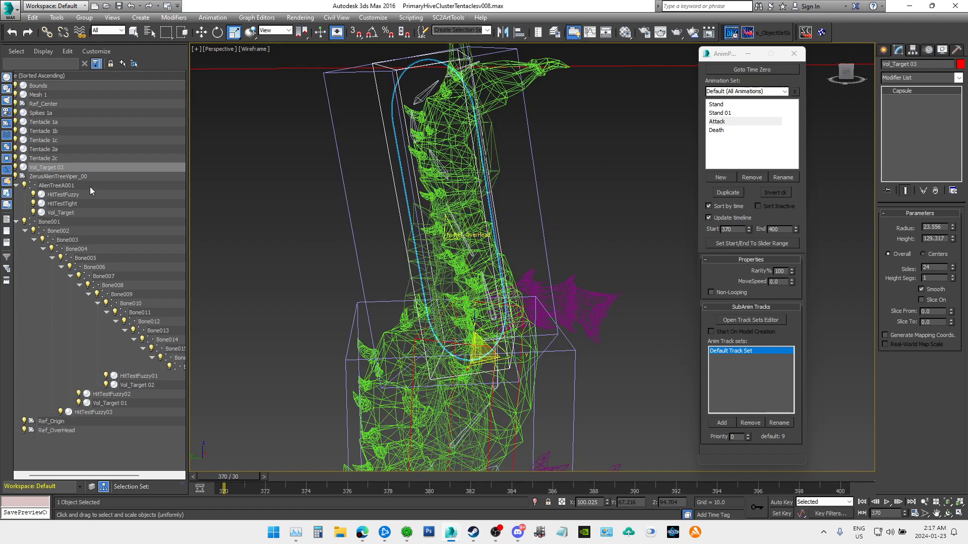
drag(53, 167, 168, 328)
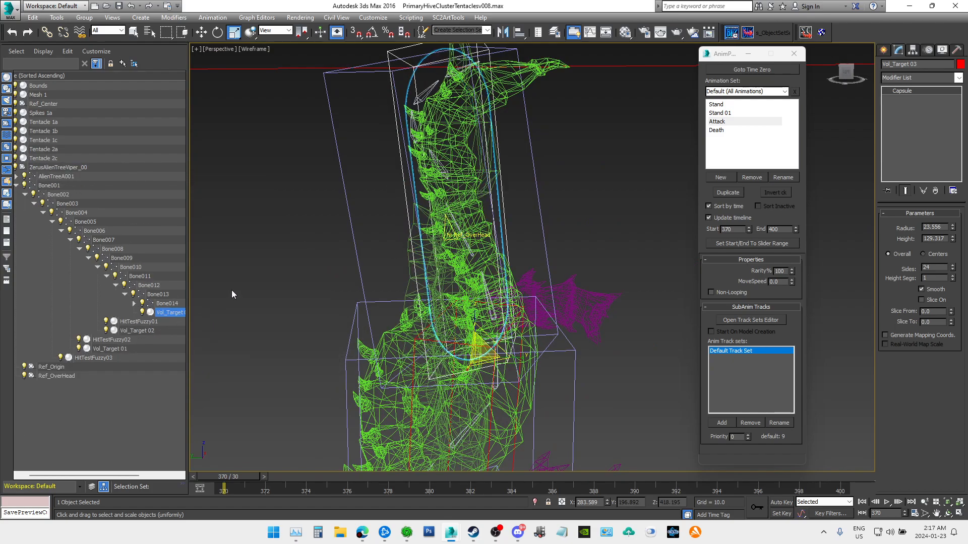
scroll(310, 153, up, 1)
middle_drag(310, 154, 282, 245)
scroll(283, 245, down, 1)
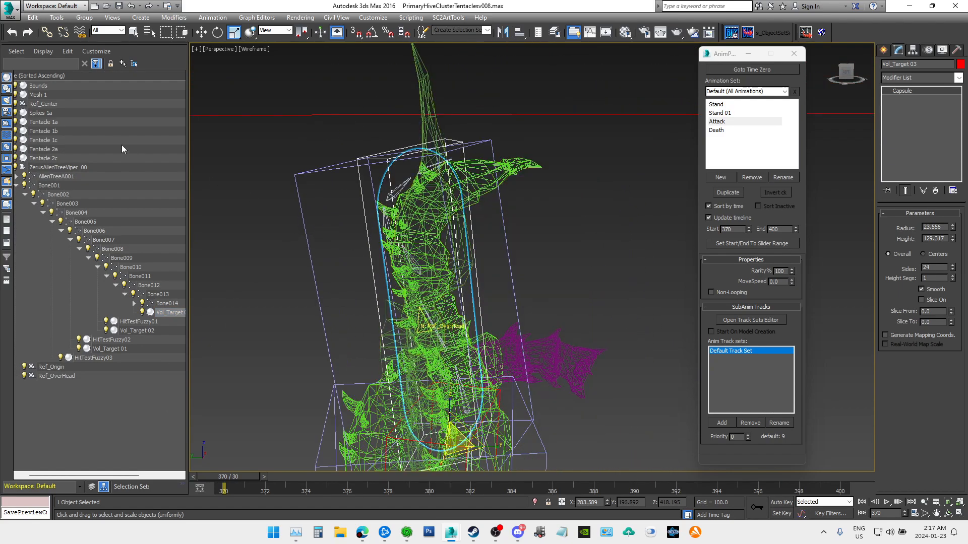
Step: Check the remaining Mesh 1, Bounds and Ref_Origin objects and inspect the volumes and attachment points along the whole tentacle
click(47, 103)
click(46, 95)
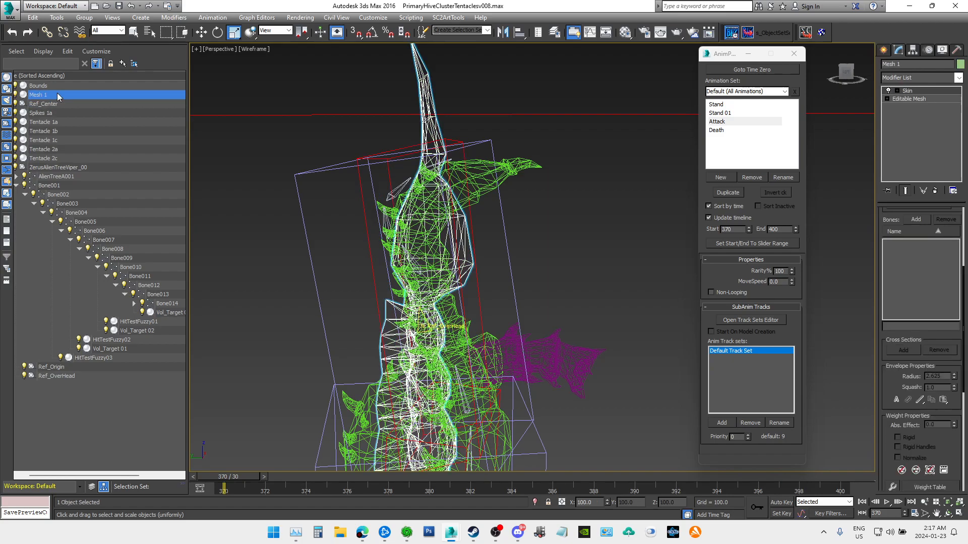
click(53, 87)
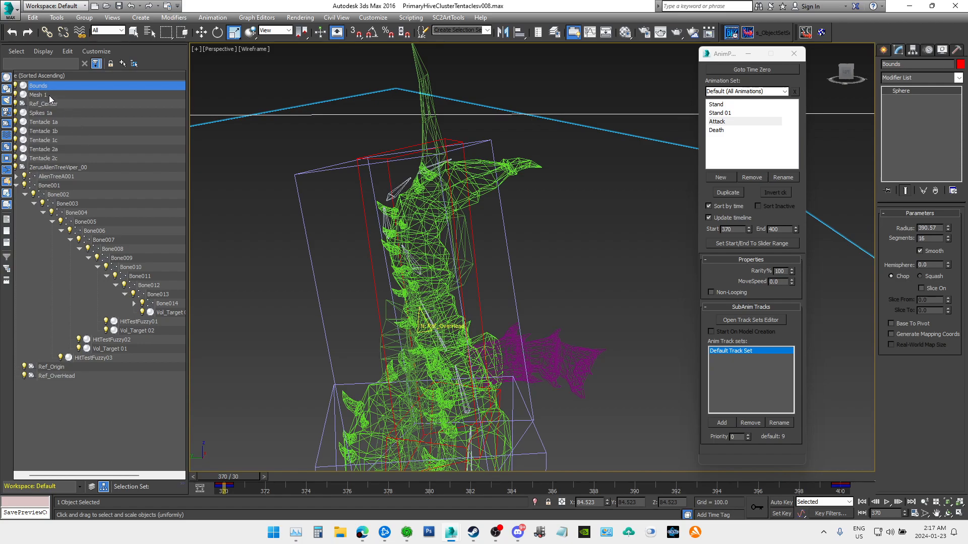
click(53, 367)
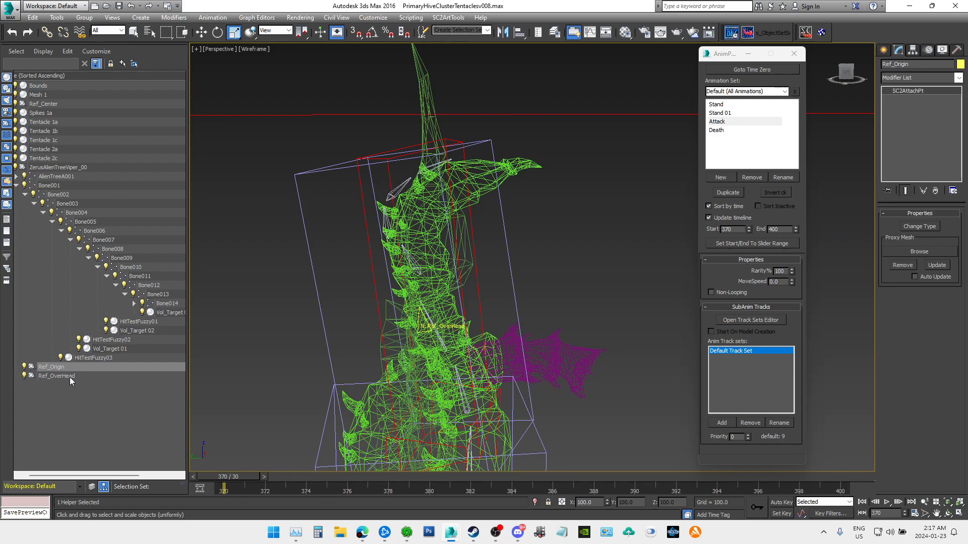
scroll(552, 330, down, 7)
middle_drag(572, 347, 530, 204)
scroll(531, 234, up, 4)
click(557, 270)
scroll(557, 270, down, 3)
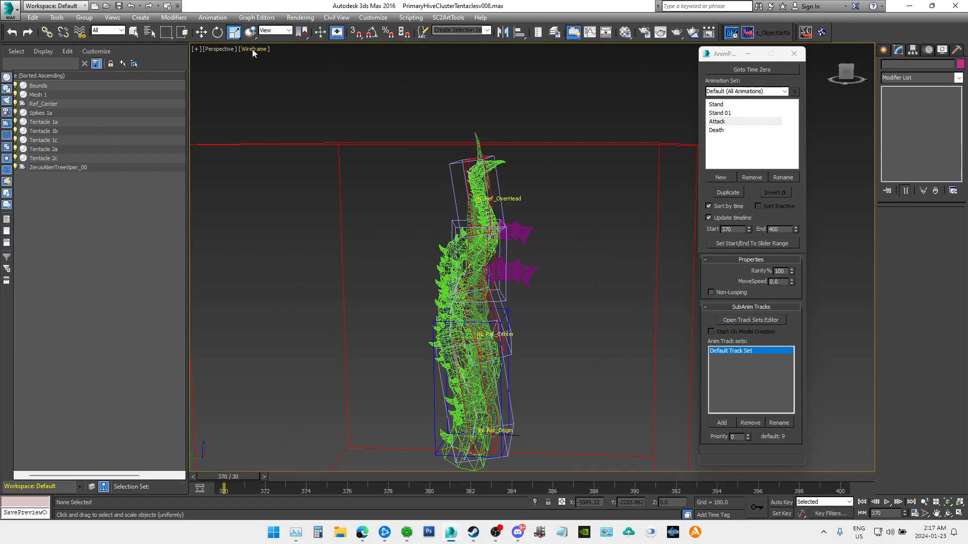
mouse_move(850, 69)
mouse_down()
mouse_move(885, 86)
mouse_move(759, 77)
mouse_move(852, 76)
mouse_up()
alt+middle_drag(545, 265, 484, 268)
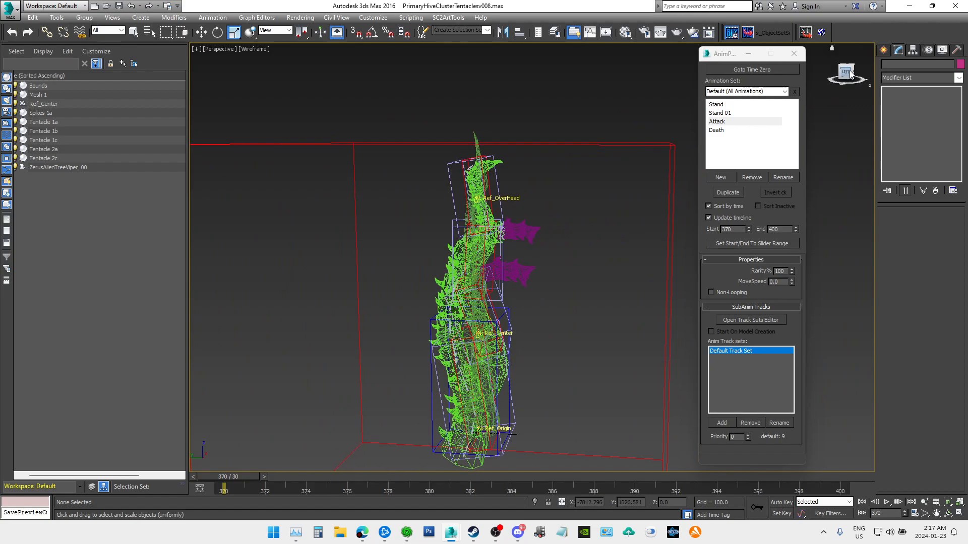
scroll(496, 180, up, 5)
scroll(586, 289, down, 5)
middle_drag(604, 298, 586, 204)
scroll(586, 212, up, 3)
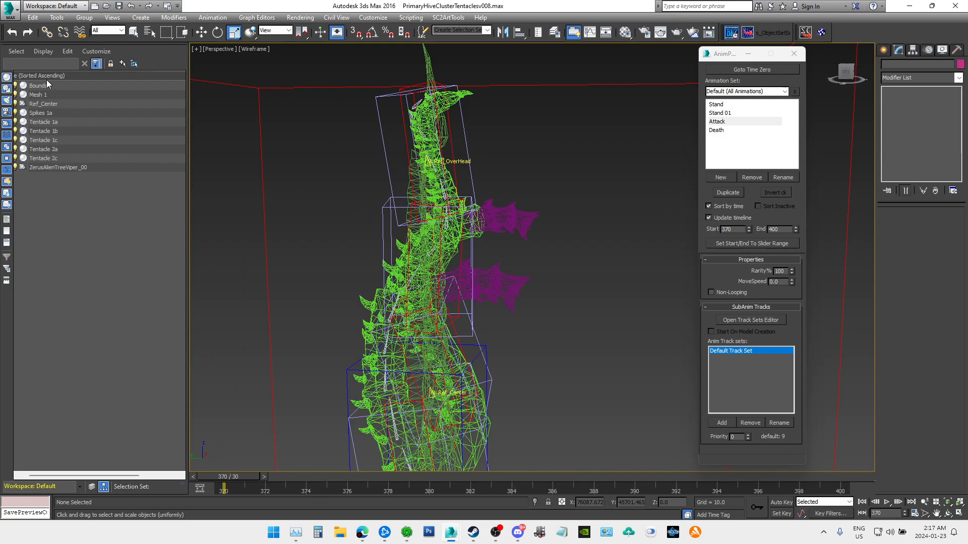
Step: Expand the whole scene hierarchy and review the linked capsules and volumes against the full tentacle
click(42, 51)
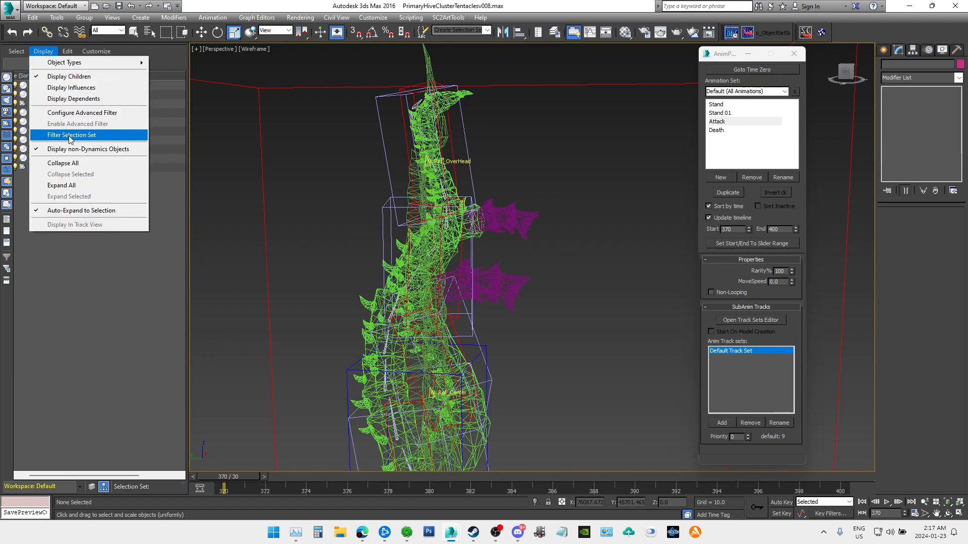
click(62, 185)
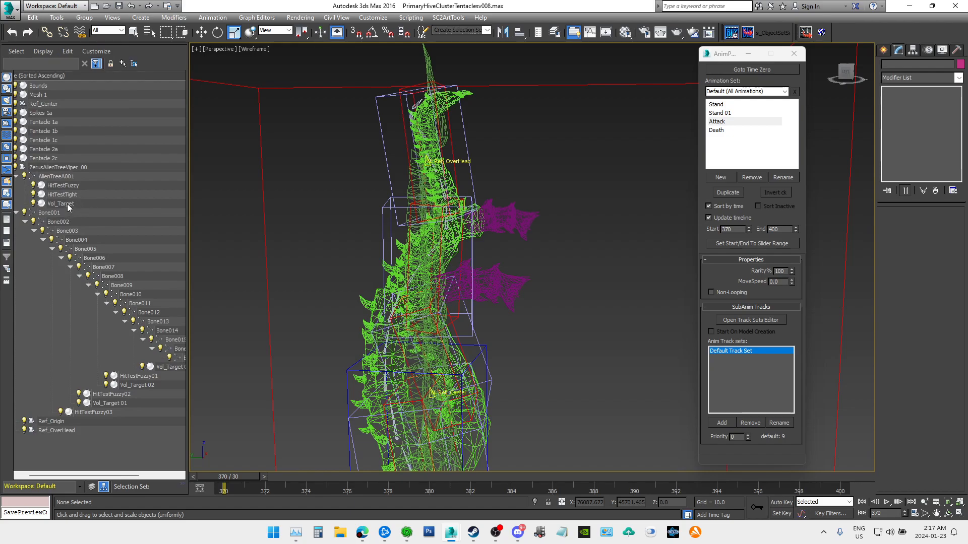
scroll(512, 240, down, 4)
scroll(512, 244, up, 2)
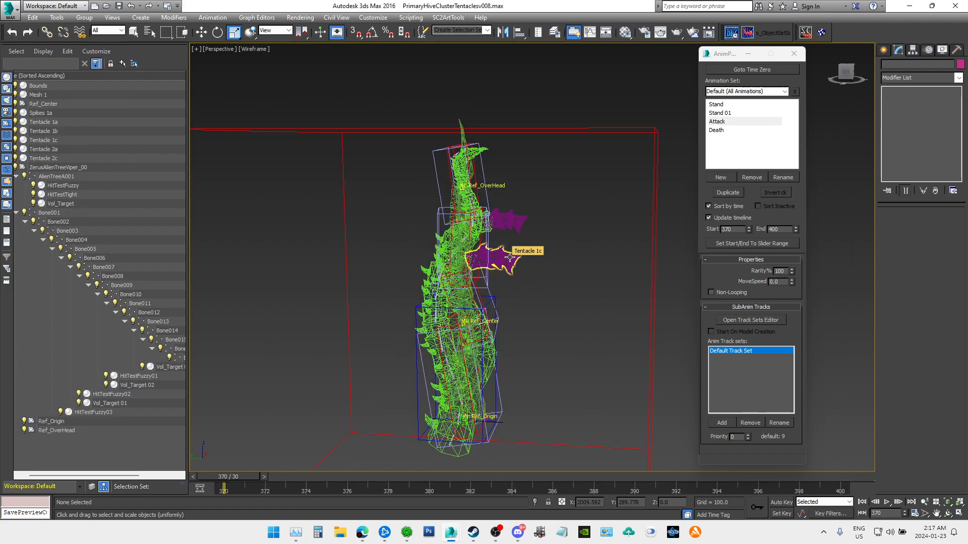
Step: Save the scene as a new version named PrimaryHiveClusterTentaclesv009.max
click(12, 12)
click(44, 135)
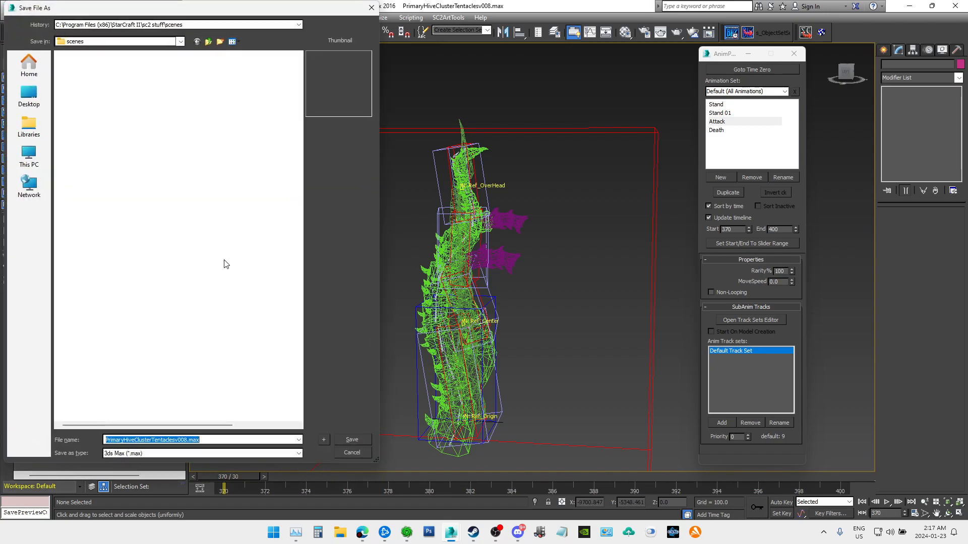
click(187, 440)
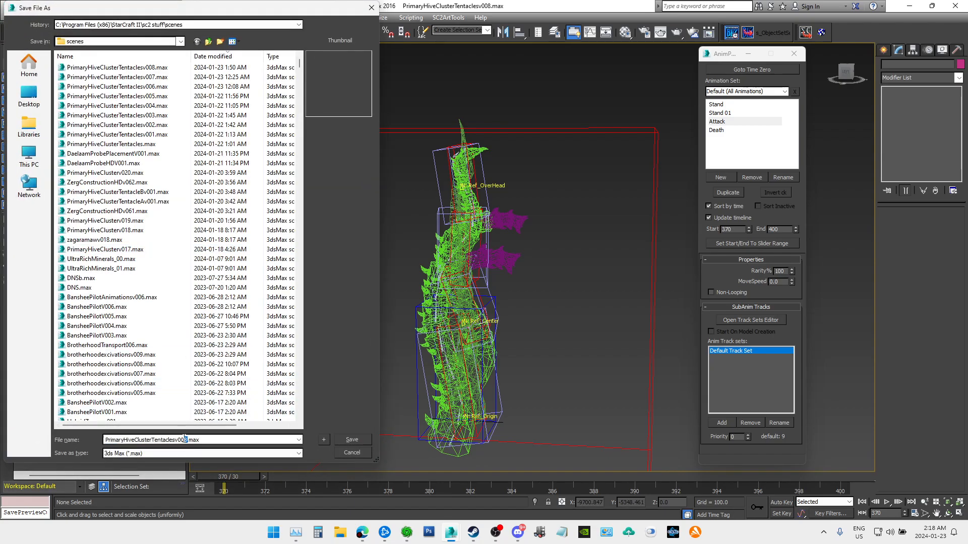
key(Return)
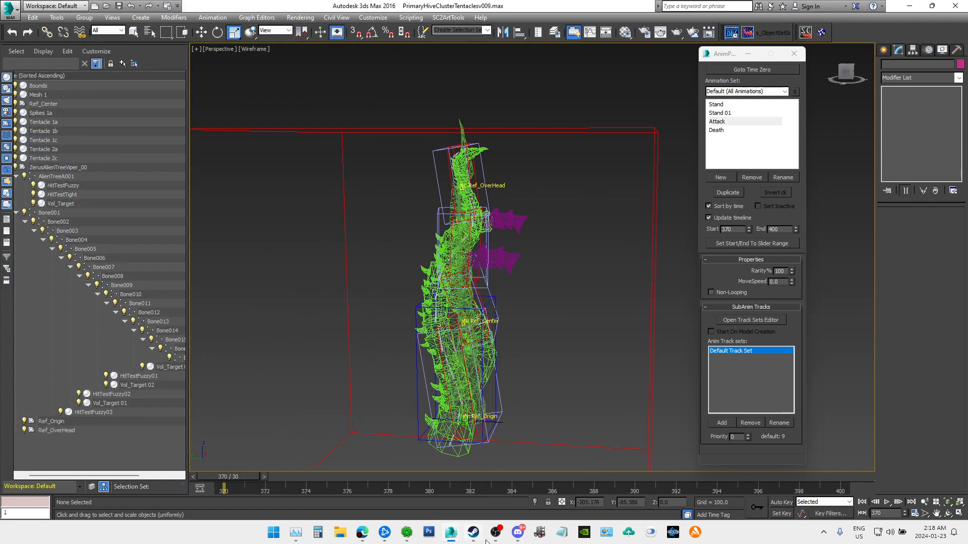
Step: View the tentacle's Attack animation in the StarCraft II Cutscenes editor and return to the 3ds Max scene
mouse_move(409, 534)
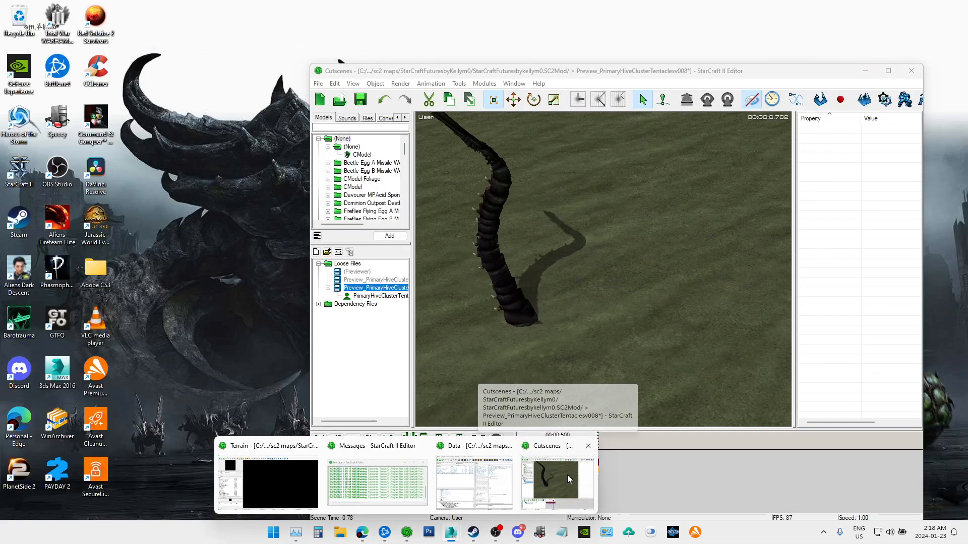
click(567, 475)
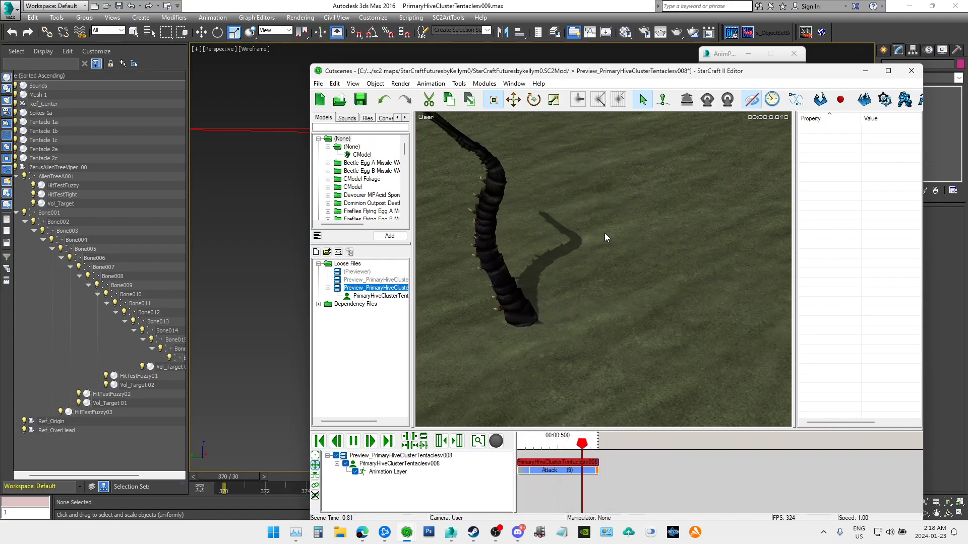
click(538, 4)
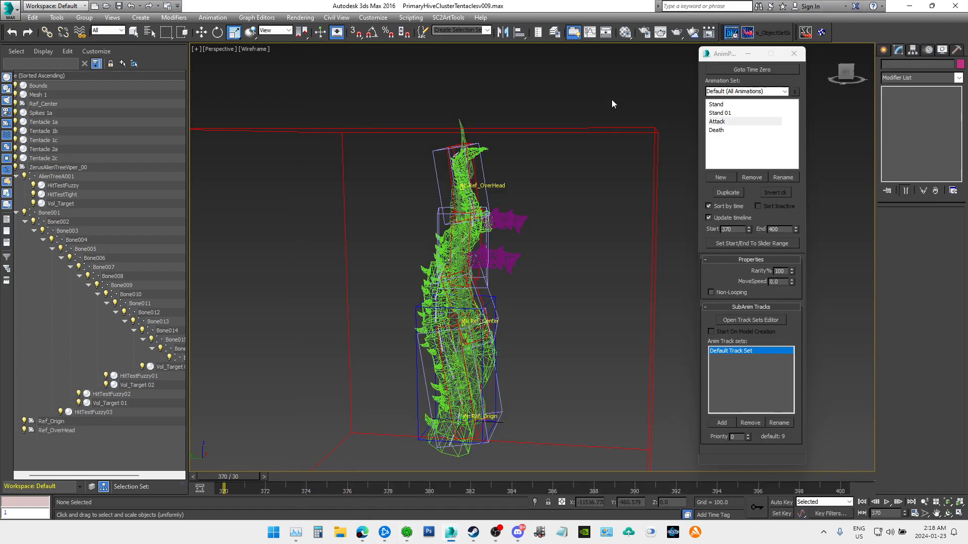
Step: Start a second 3ds Max 2016 instance and close the one containing the tentacle scene
right_click(451, 535)
click(442, 469)
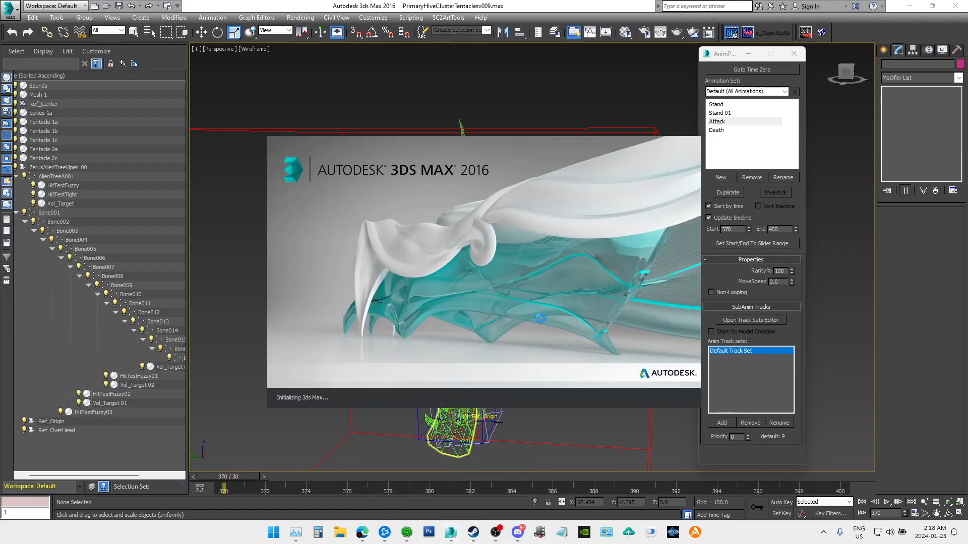
click(571, 4)
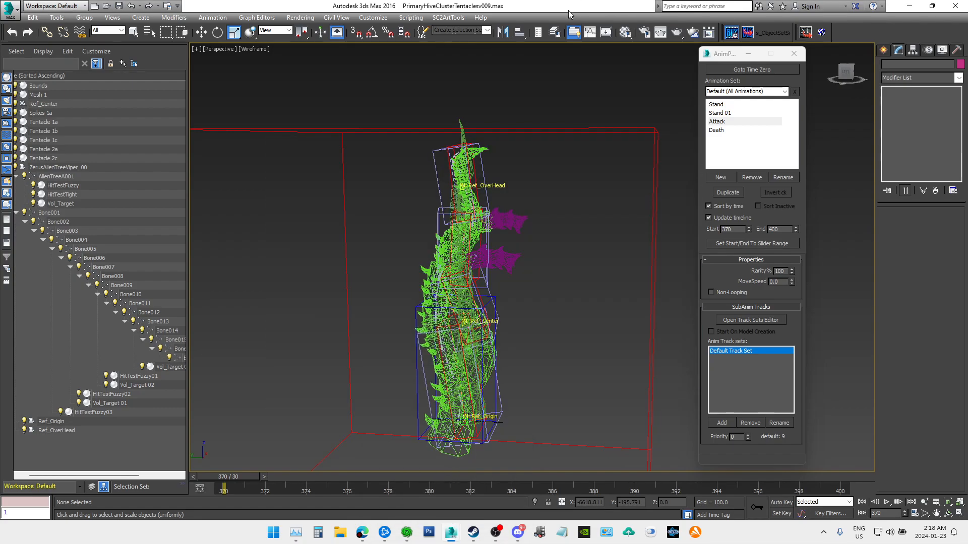
click(955, 6)
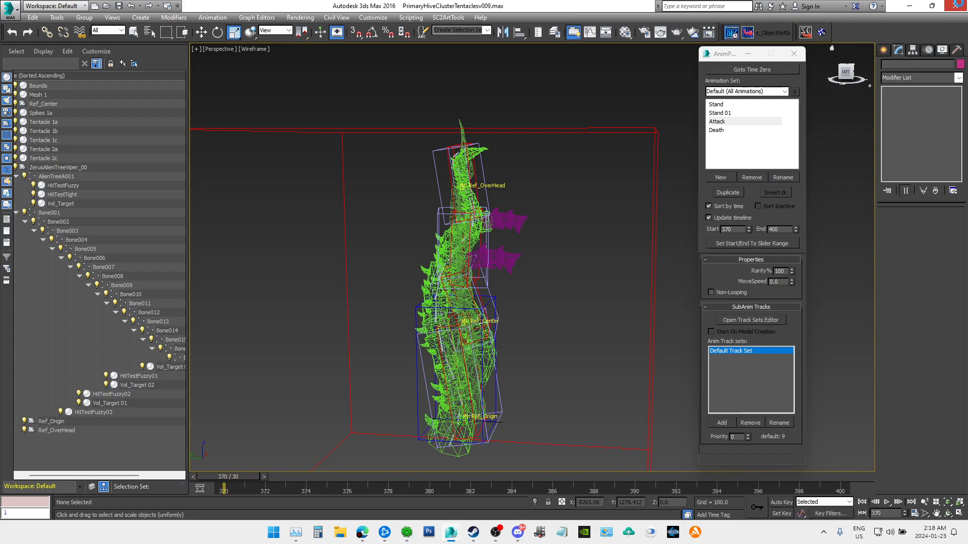
click(487, 281)
Step: Minimize the Cutscenes editor, switch to the newly started 3ds Max window and maximize its Perspective viewport
mouse_move(446, 537)
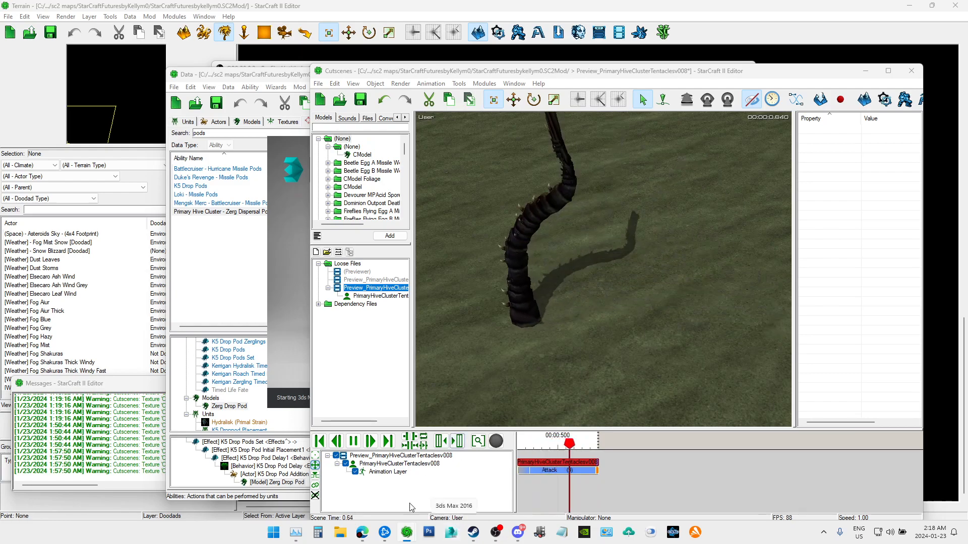
click(866, 73)
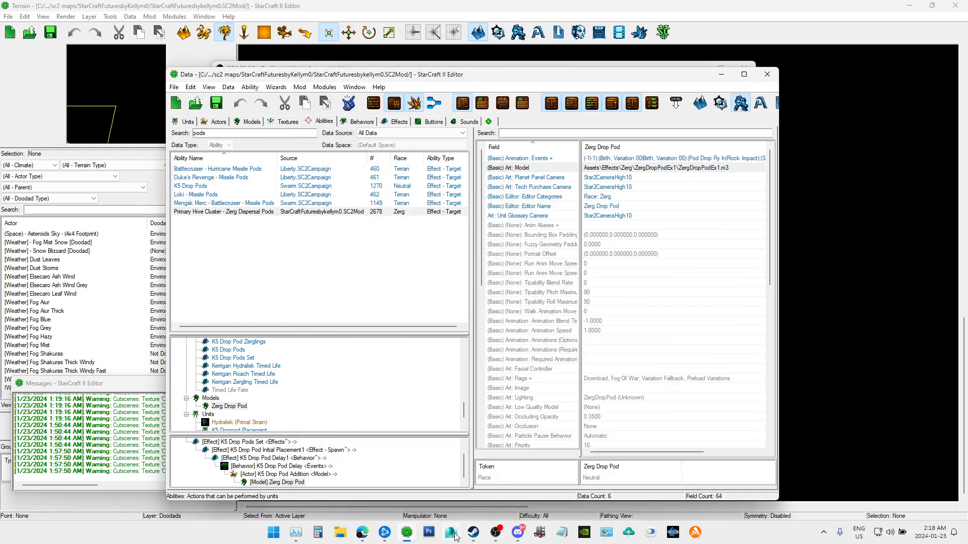
click(452, 534)
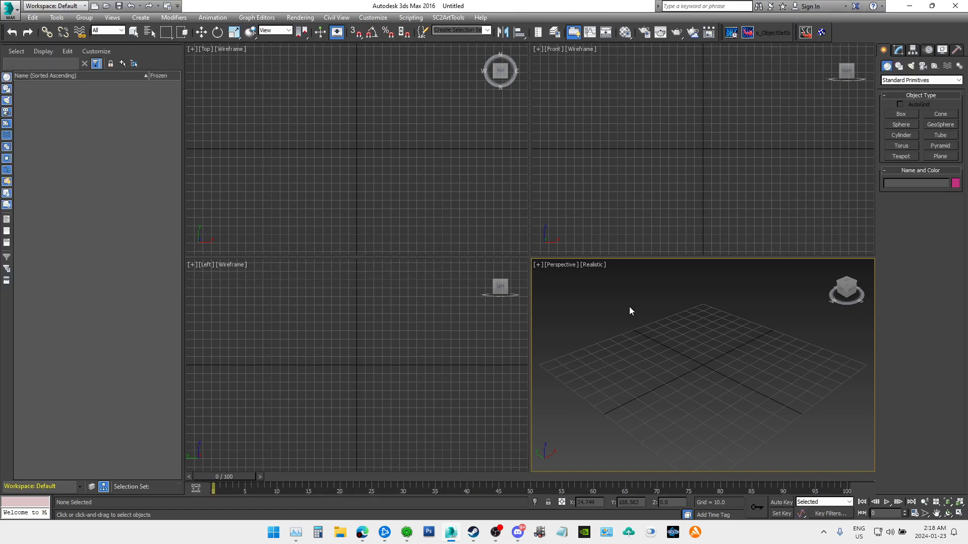
click(961, 512)
Step: Open DaelaamProbeHDV001.max from the scenes folder and dismiss the Populate error
click(11, 9)
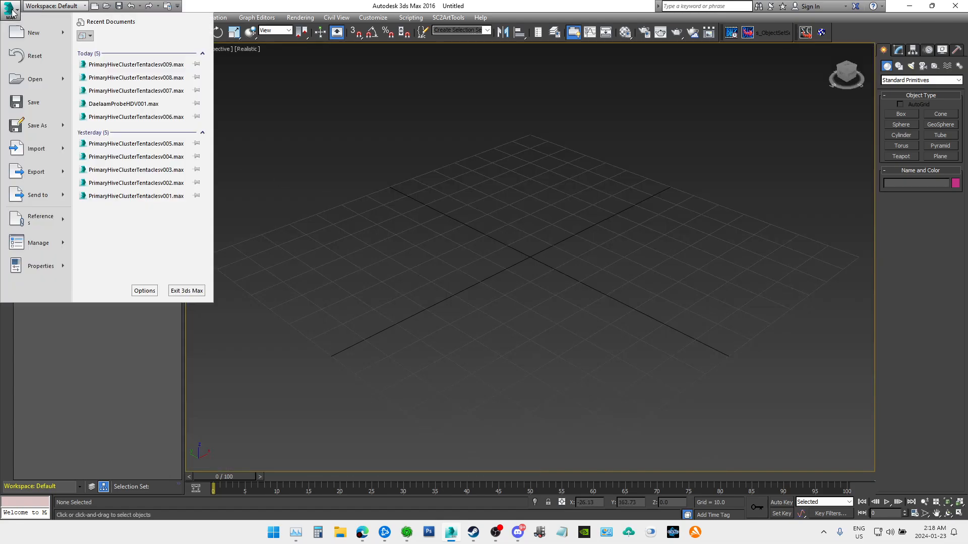
click(36, 80)
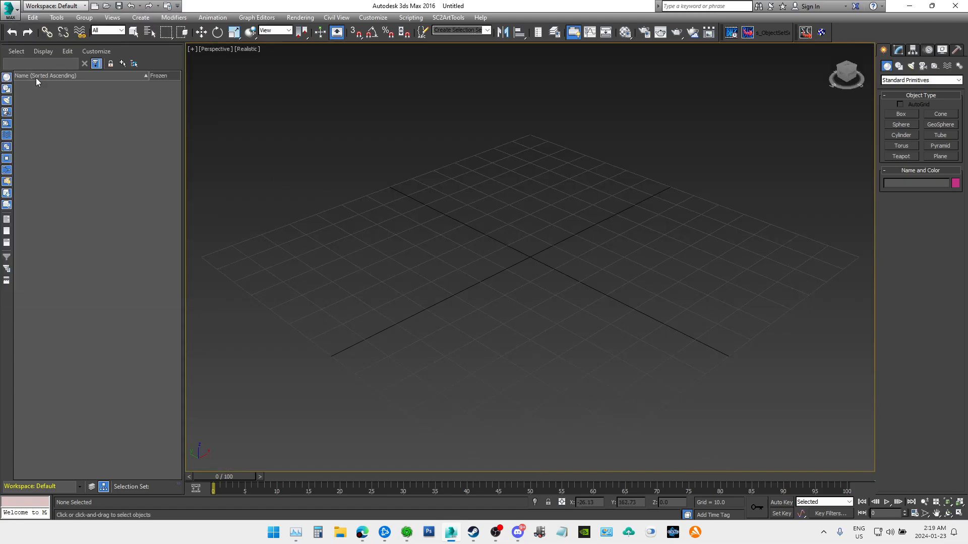
click(143, 25)
click(131, 40)
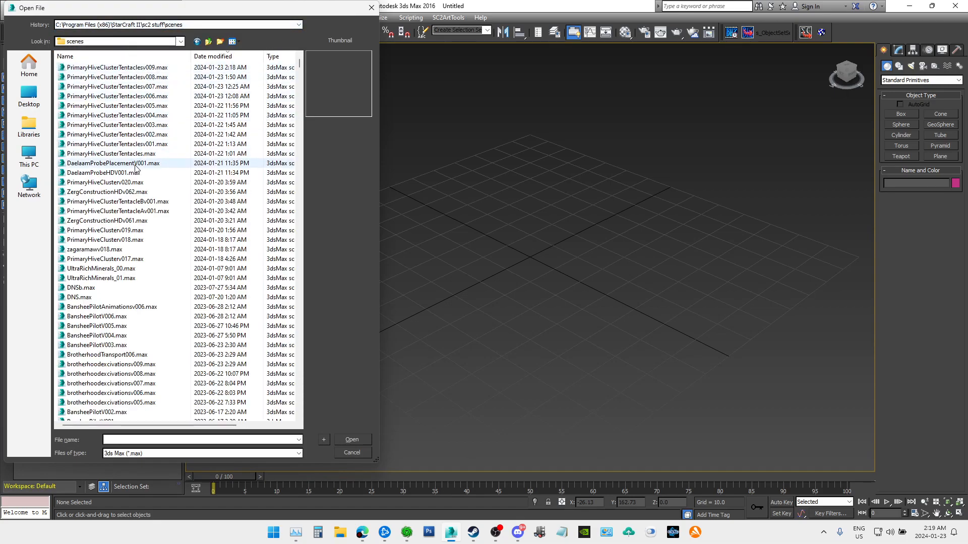
click(134, 172)
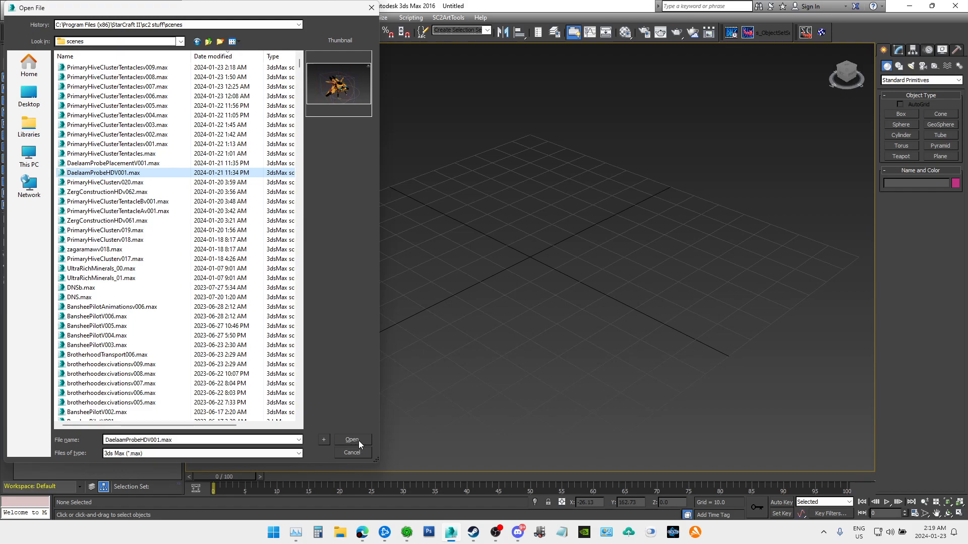
click(141, 165)
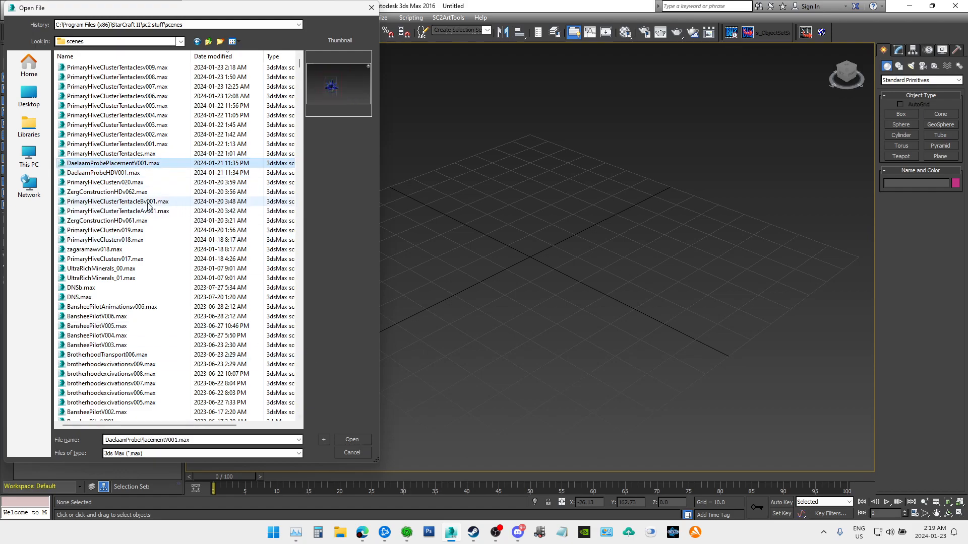
click(127, 173)
click(352, 440)
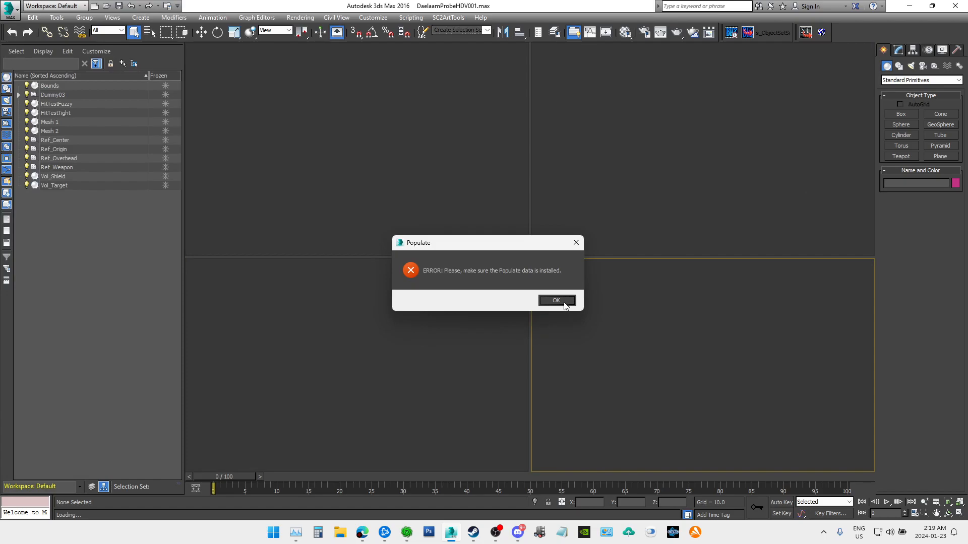
click(556, 301)
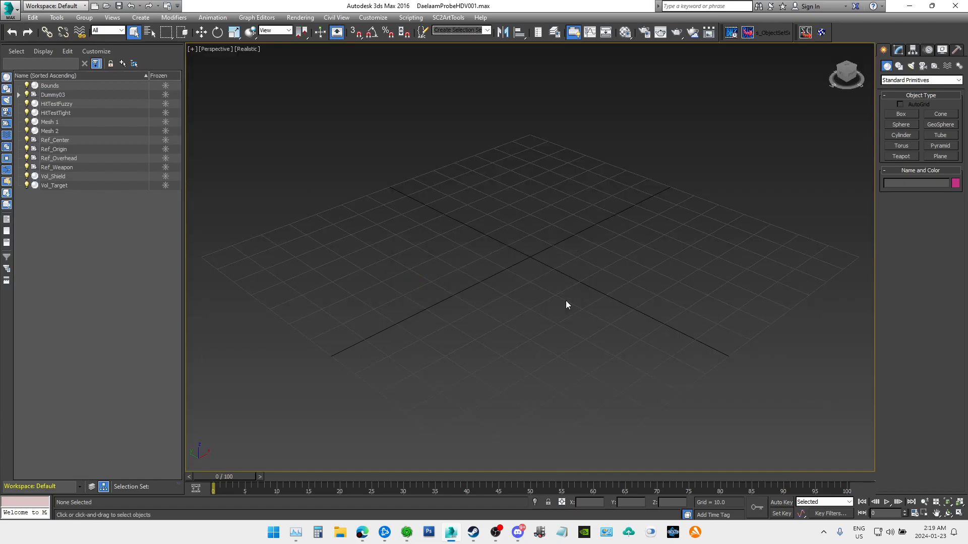
Step: Generate a StarCraft II preview of the Daelaam probe model with the SC2 art tools
middle_drag(763, 259, 709, 214)
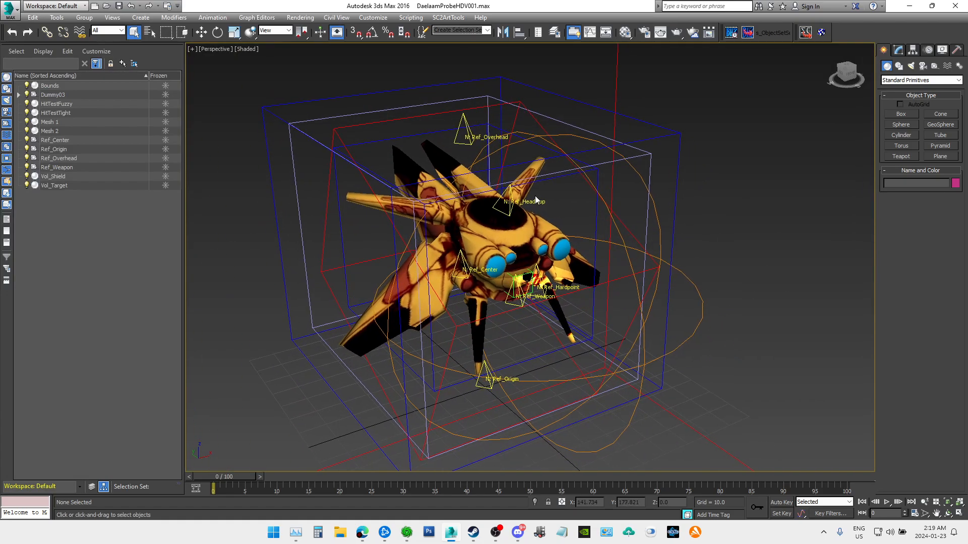
click(448, 18)
mouse_move(457, 30)
click(554, 88)
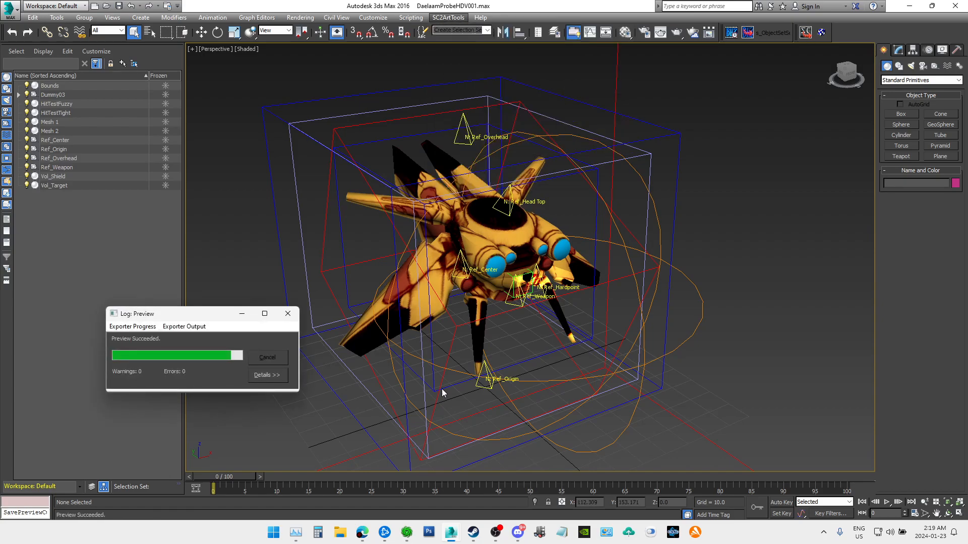
mouse_move(405, 534)
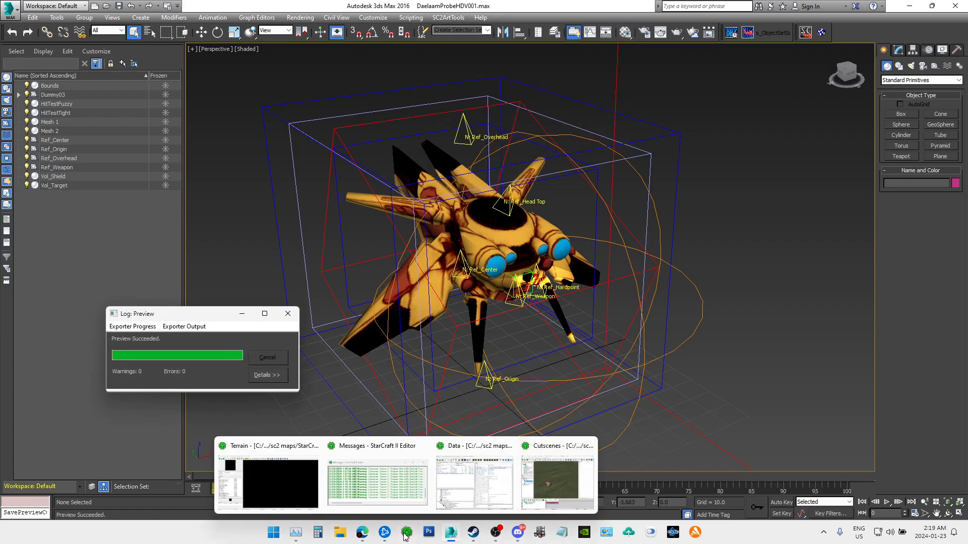
Step: Switch to the Cutscenes editor, examine the Daelaam probe model up close and play its Work animation
click(560, 472)
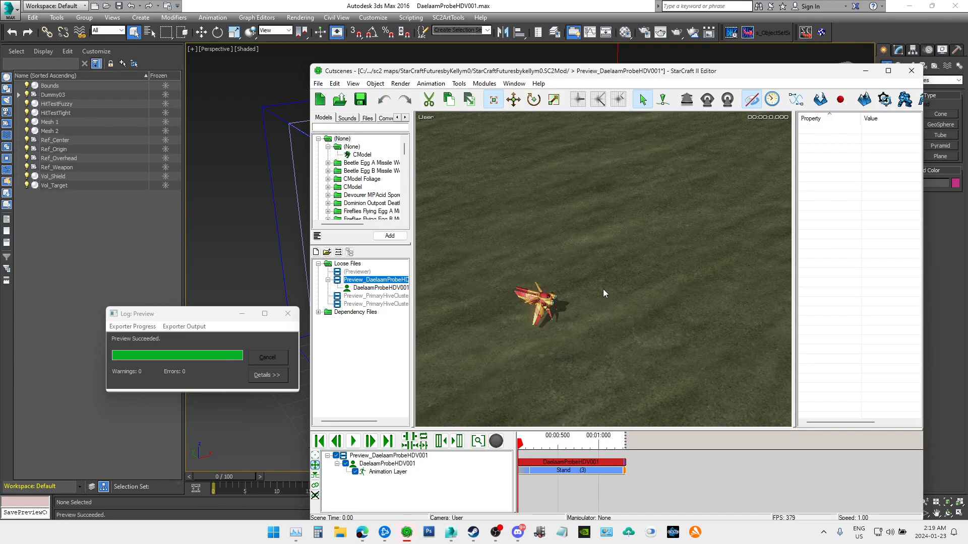
scroll(603, 289, up, 10)
ctrl+right_drag(600, 297, 673, 295)
scroll(674, 296, up, 3)
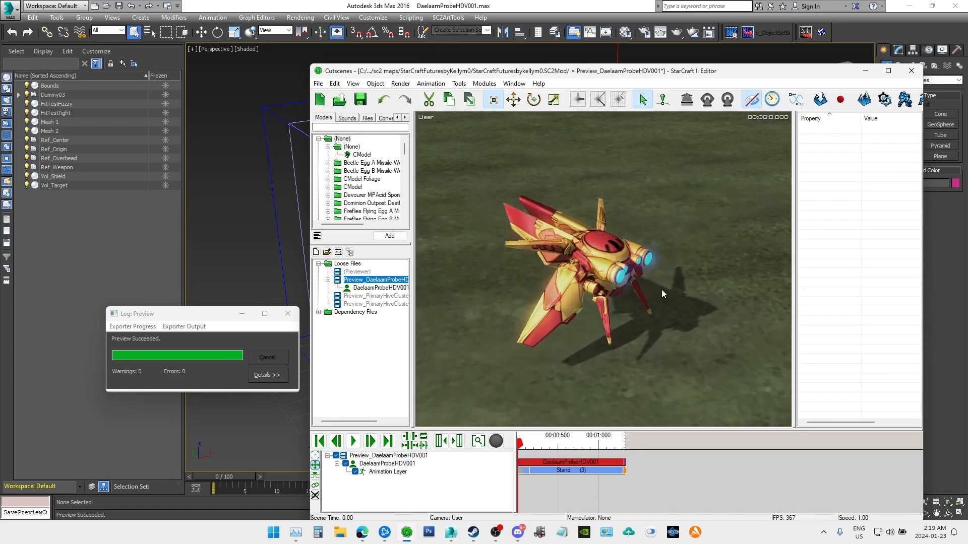
click(599, 262)
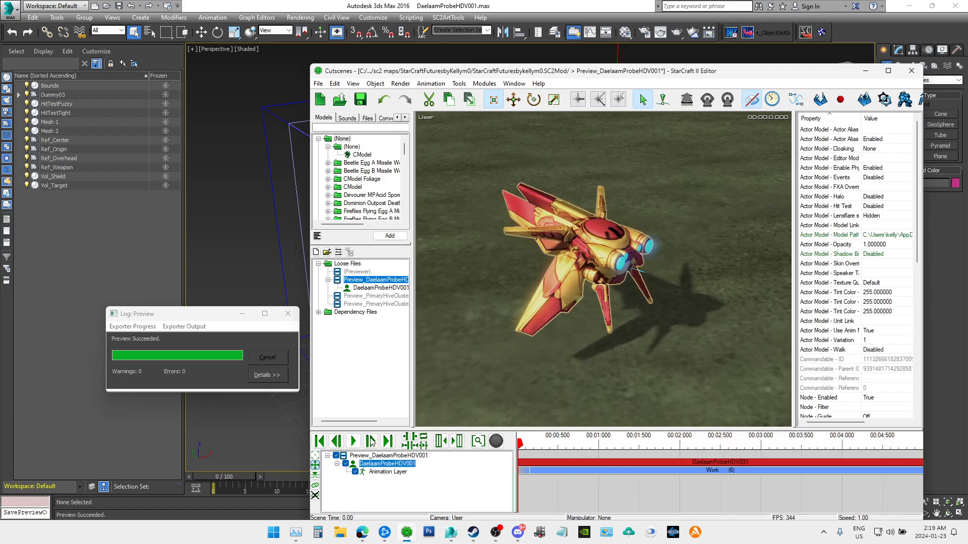
click(354, 441)
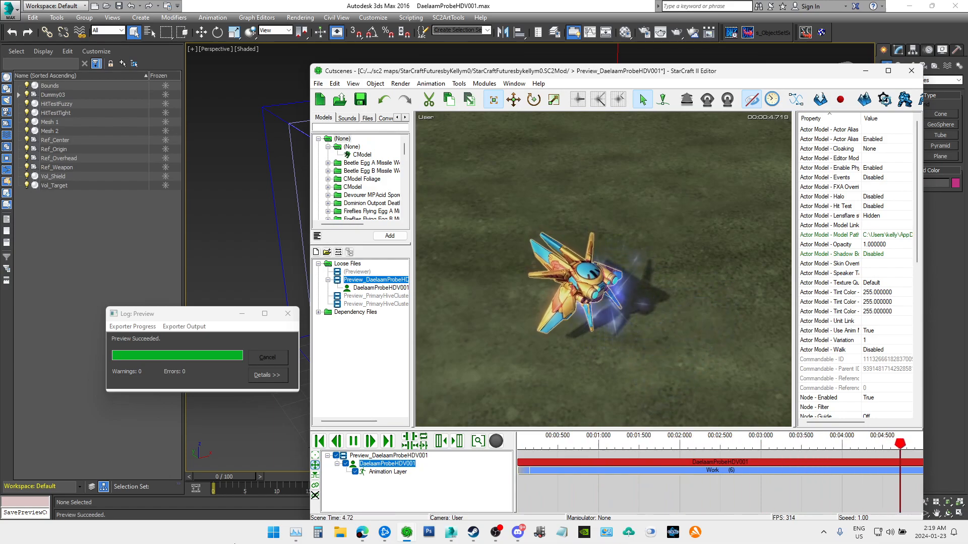
Step: Return to 3ds Max, start another 3ds Max 2016 instance and close the preview log window
click(285, 10)
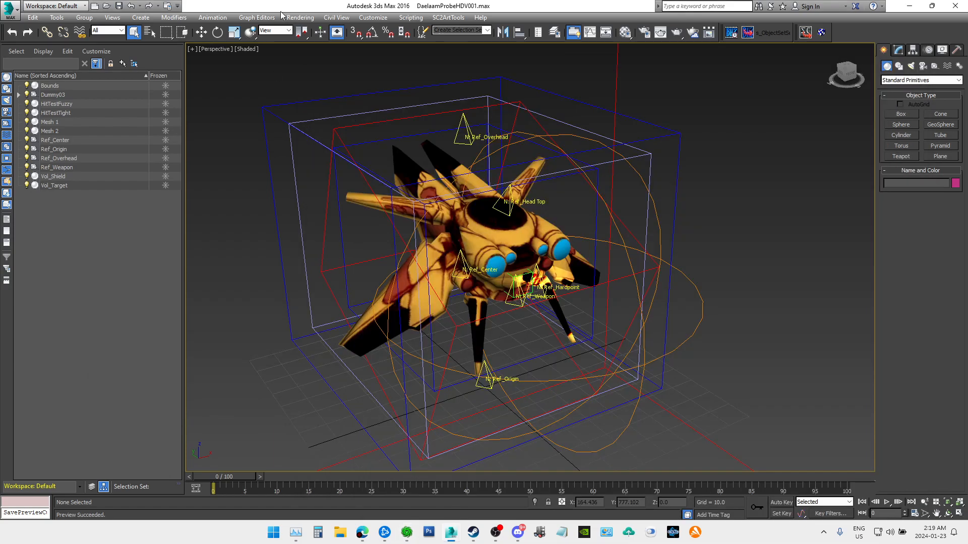
right_click(454, 539)
click(443, 467)
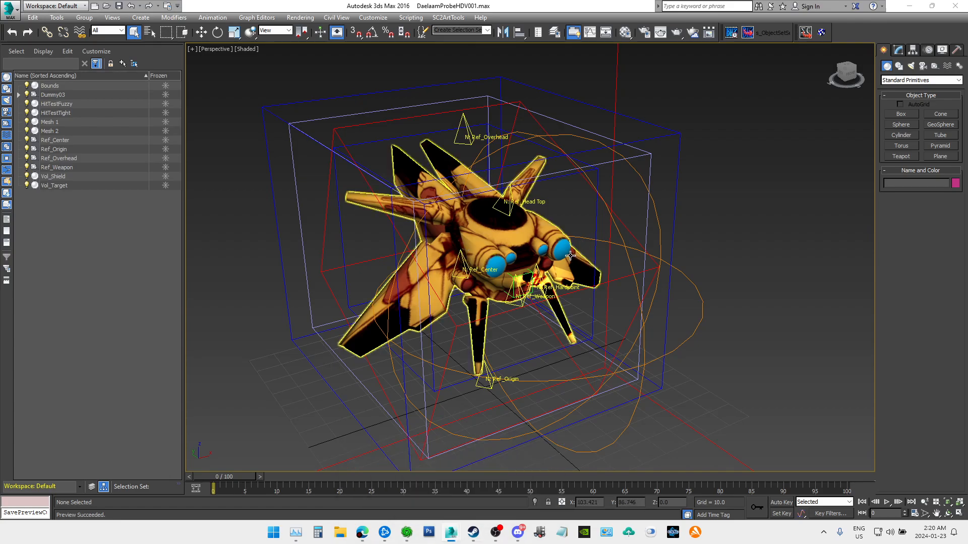
mouse_move(456, 534)
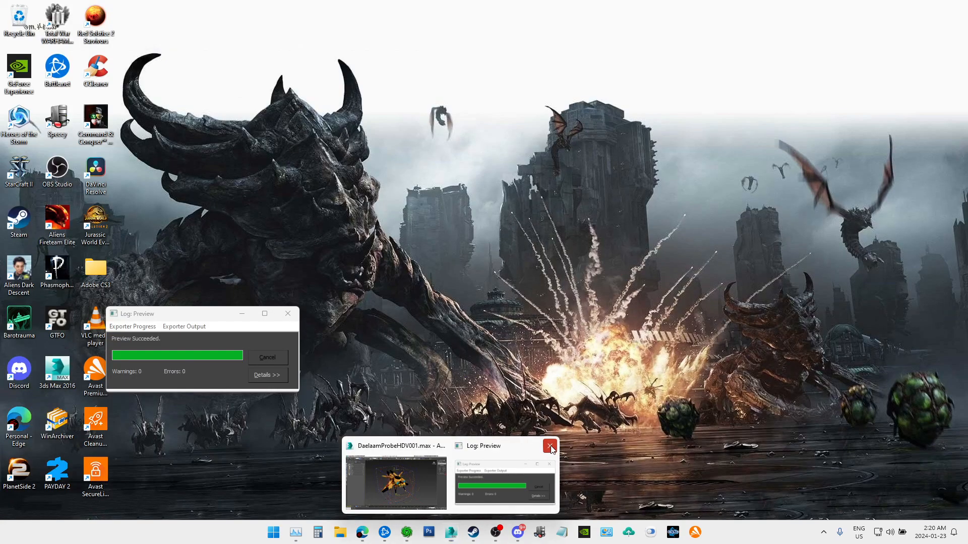
click(550, 447)
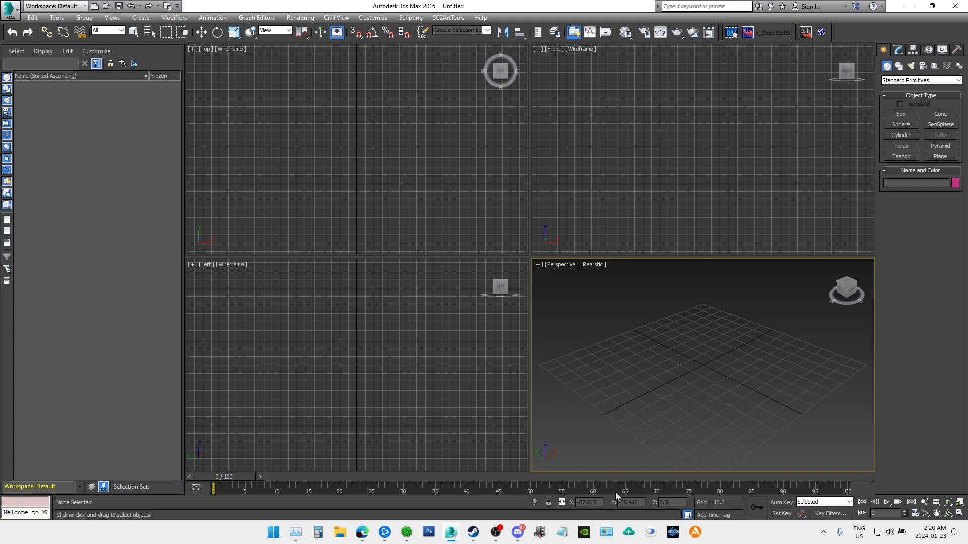
Step: Open the scene DaelaamProbePlacementV001.max from the StarCraft II\sc2 stuff\scenes folder and dismiss the Populate error
click(514, 480)
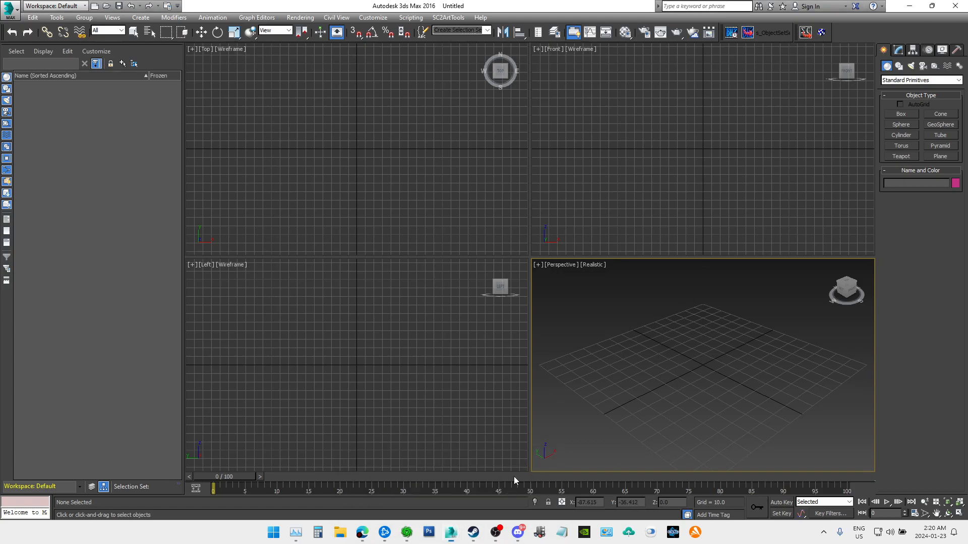
click(959, 502)
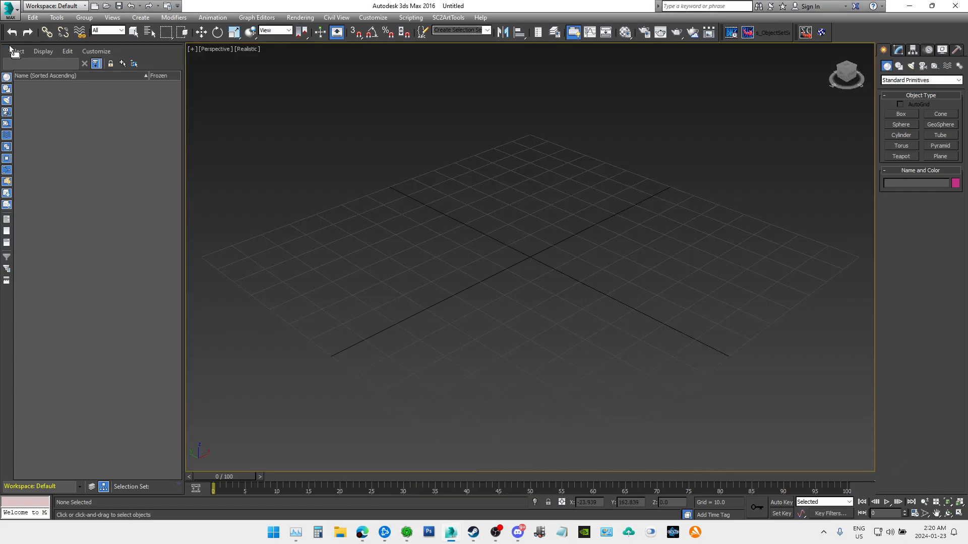
click(15, 11)
click(39, 86)
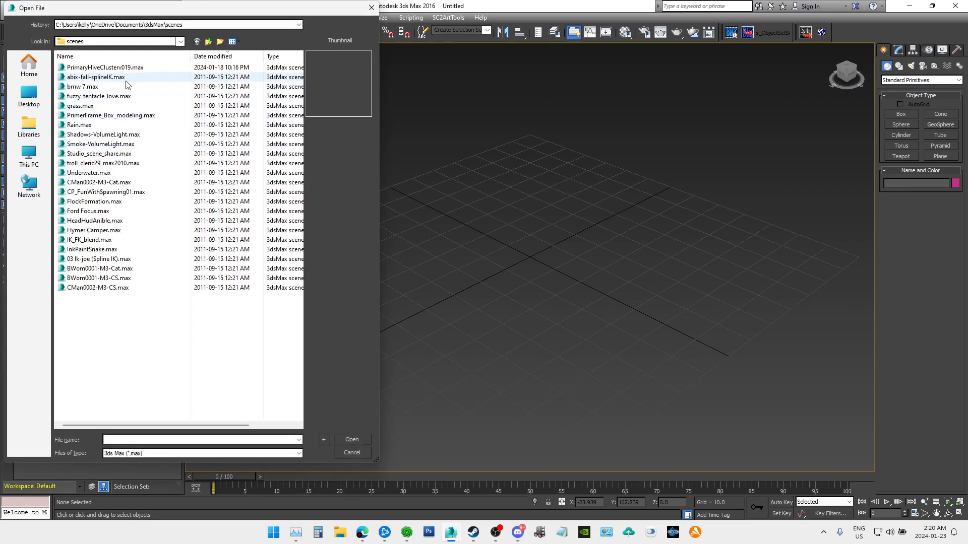
click(153, 25)
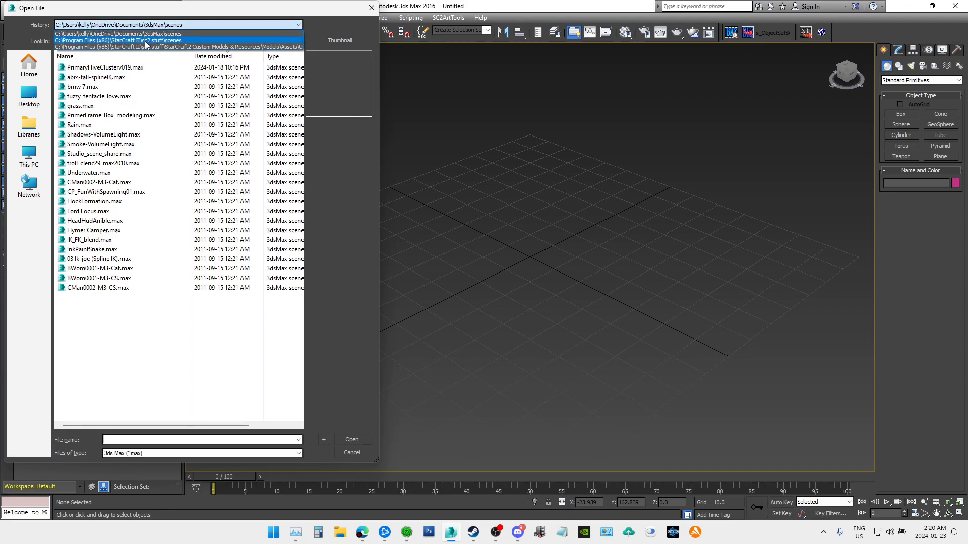
click(145, 41)
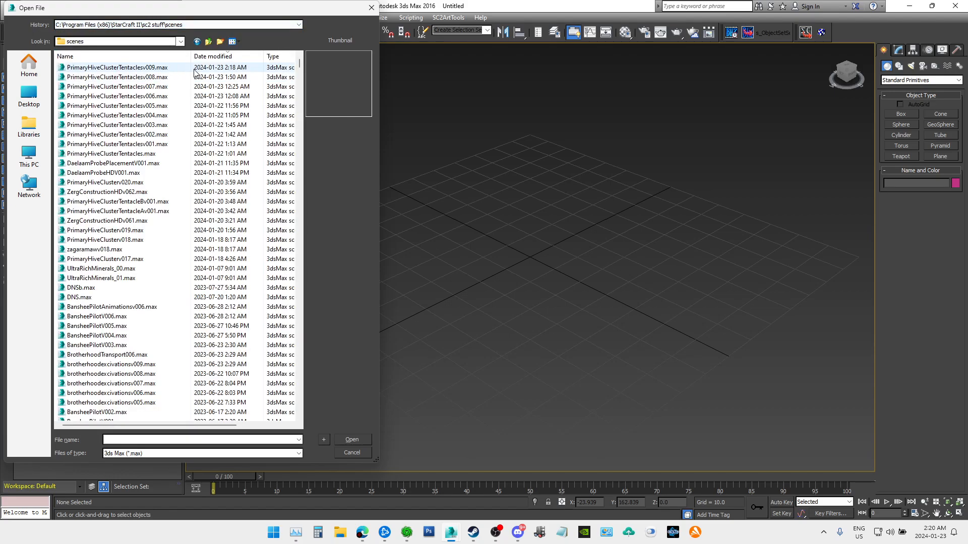
click(143, 163)
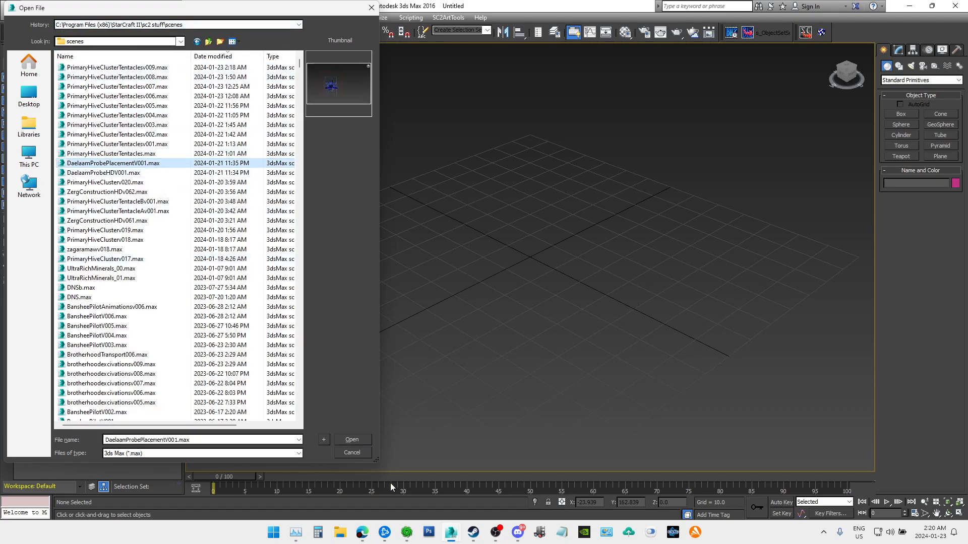
click(356, 440)
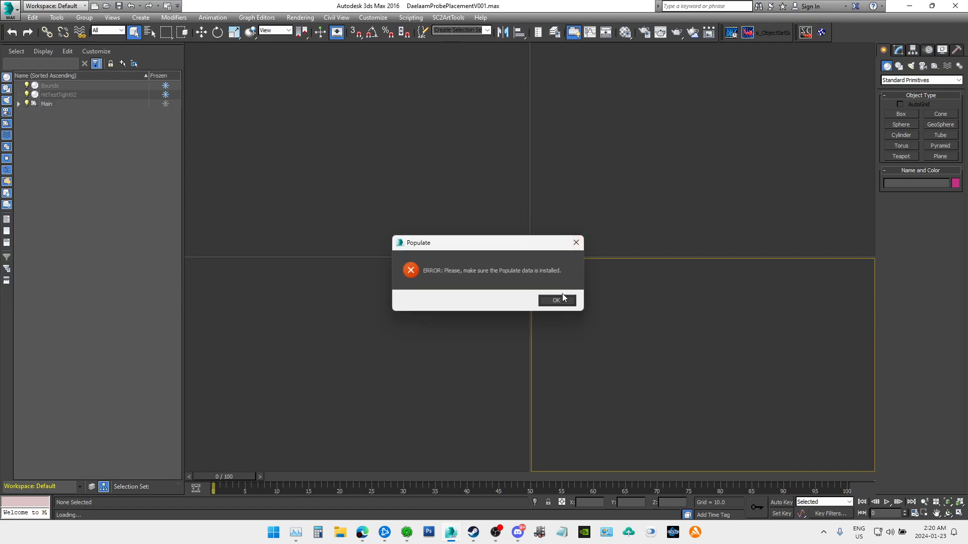
click(557, 300)
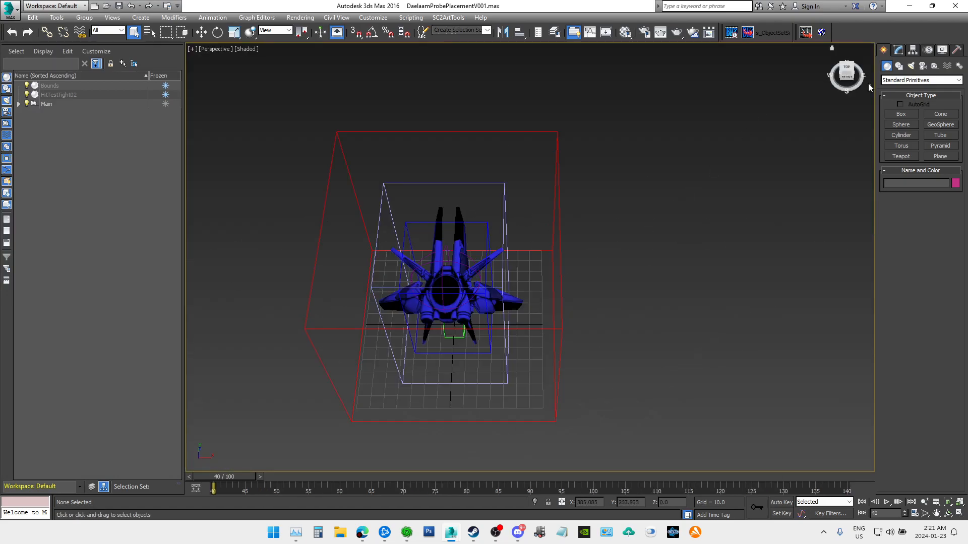
Step: Inspect the blue probe placement model and its bounding volumes from several angles in the perspective view
drag(846, 84, 874, 60)
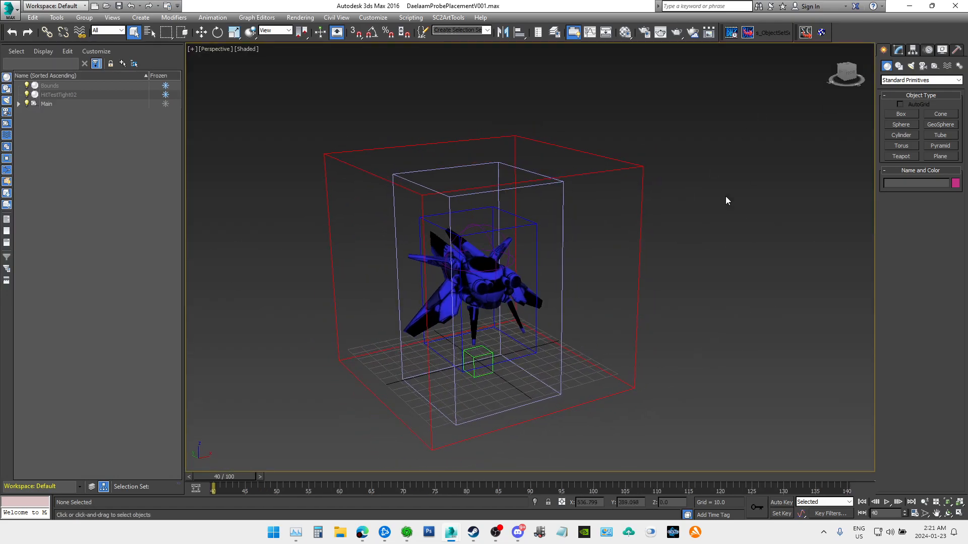
scroll(589, 296, up, 5)
scroll(588, 298, down, 8)
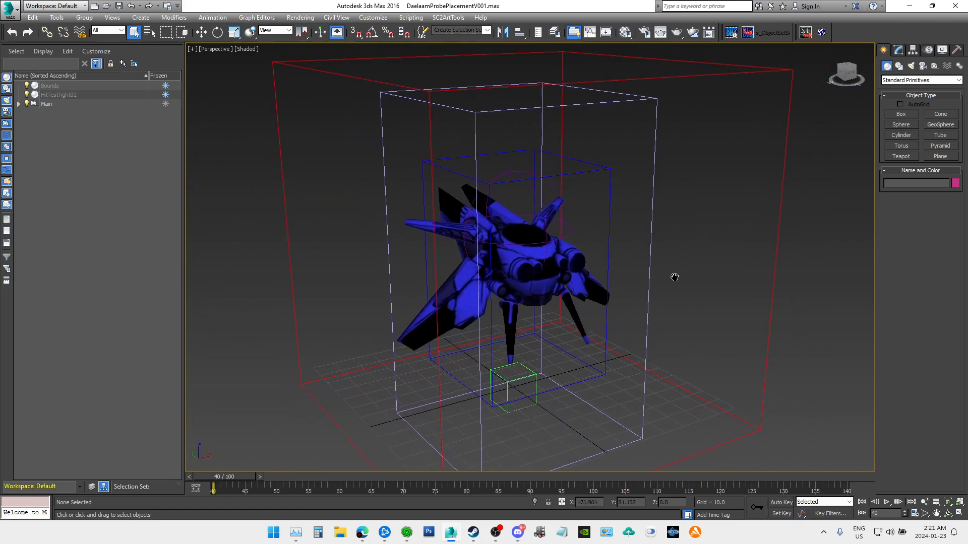
scroll(861, 85, up, 3)
scroll(644, 204, down, 3)
middle_drag(600, 247, 657, 212)
drag(853, 75, 854, 91)
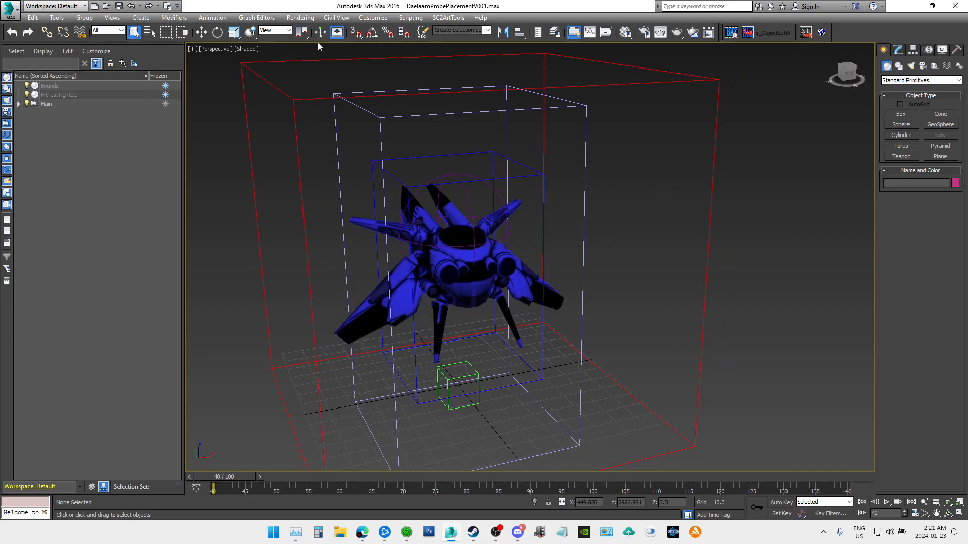
Step: Open the Material Editor and check which bitmap file the Probe Placement material's Diffuse map uses, returning to the parent material without changes
click(626, 33)
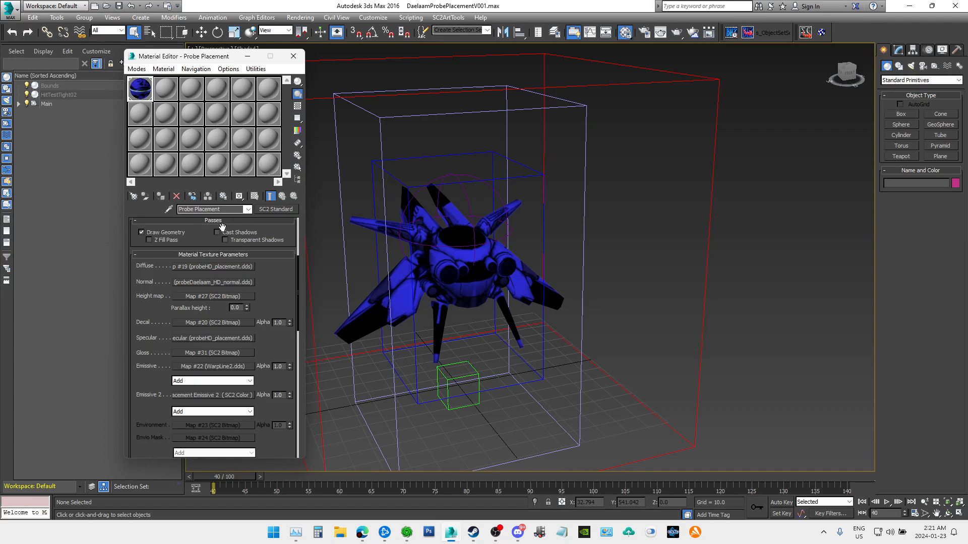
middle_drag(545, 194, 636, 180)
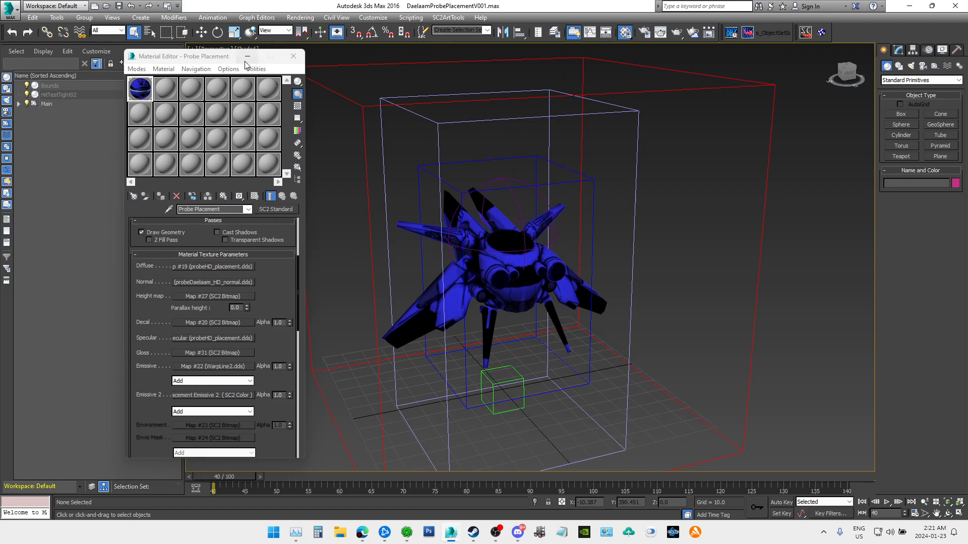
click(225, 267)
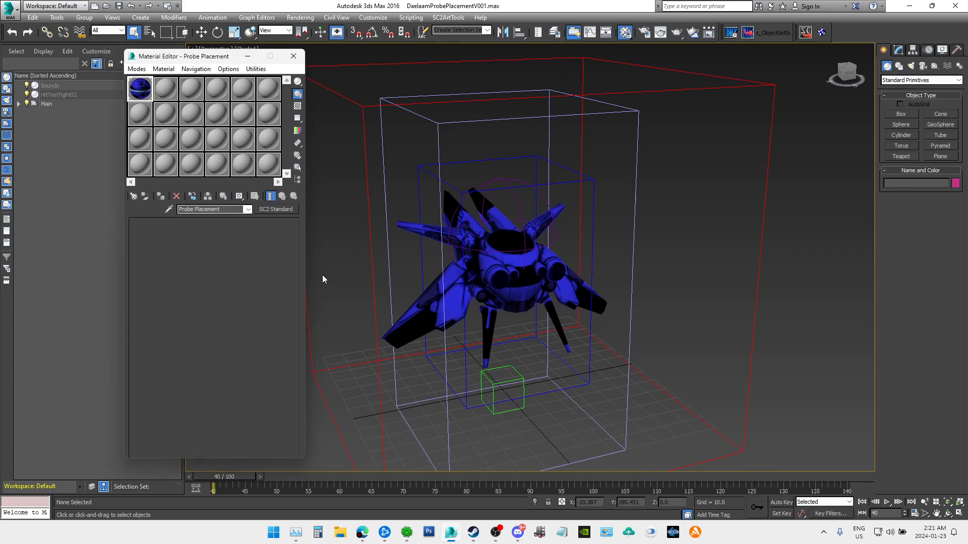
click(256, 311)
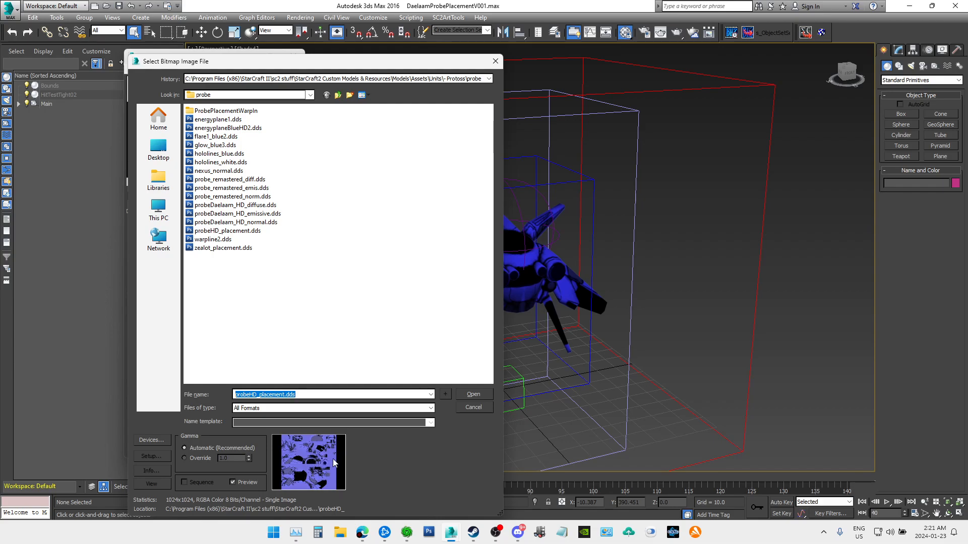
click(477, 410)
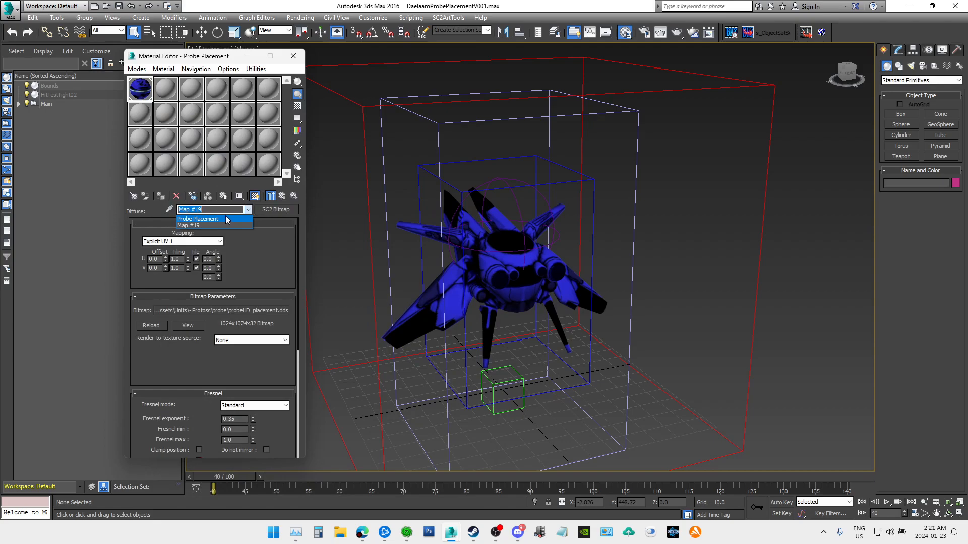
click(225, 218)
Step: Review the Probe Placement material's texture slots from Diffuse through Emissive 2
drag(299, 274, 297, 292)
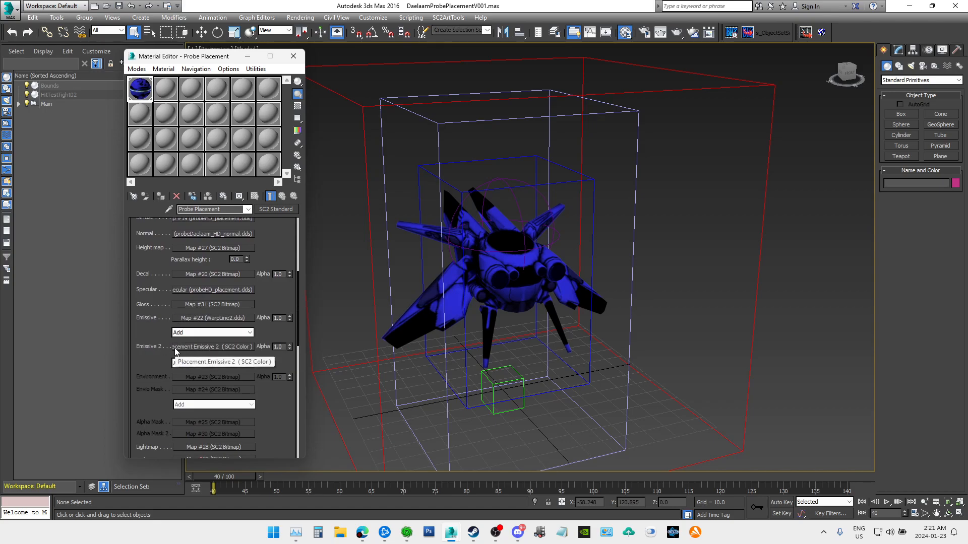
scroll(216, 289, up, 2)
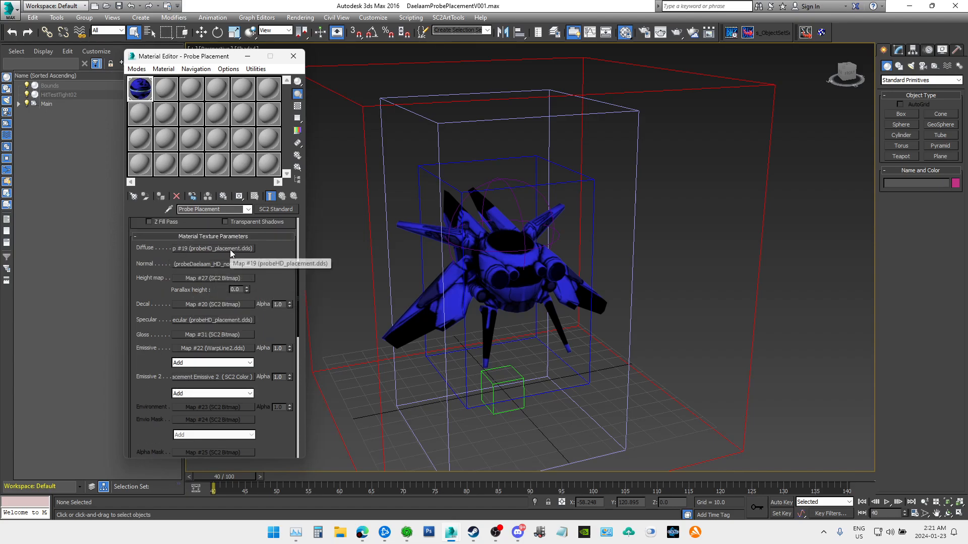
scroll(247, 343, down, 2)
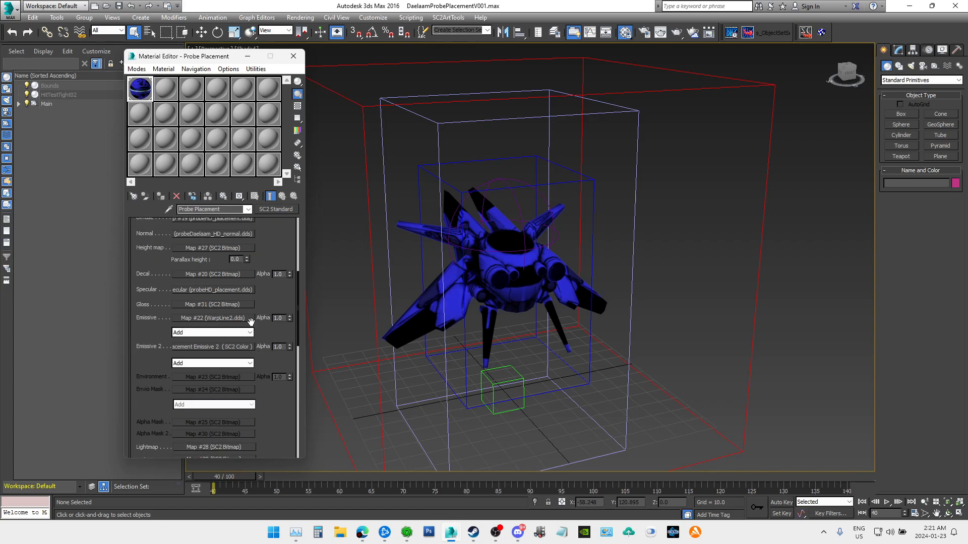
scroll(256, 326, up, 1)
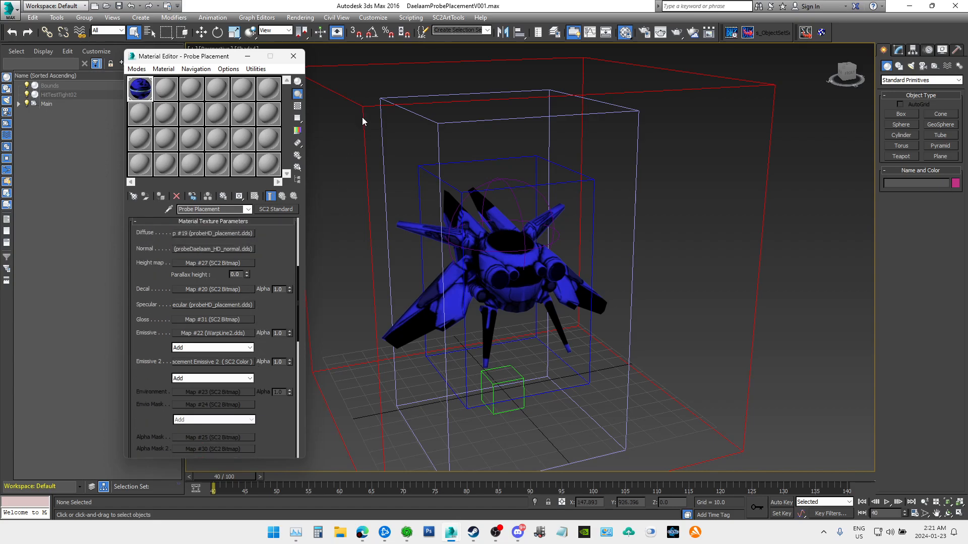
Step: Generate an SC2ArtTools preview of the scene and switch to the StarCraft II Editor's Cutscenes window
click(449, 20)
mouse_move(472, 32)
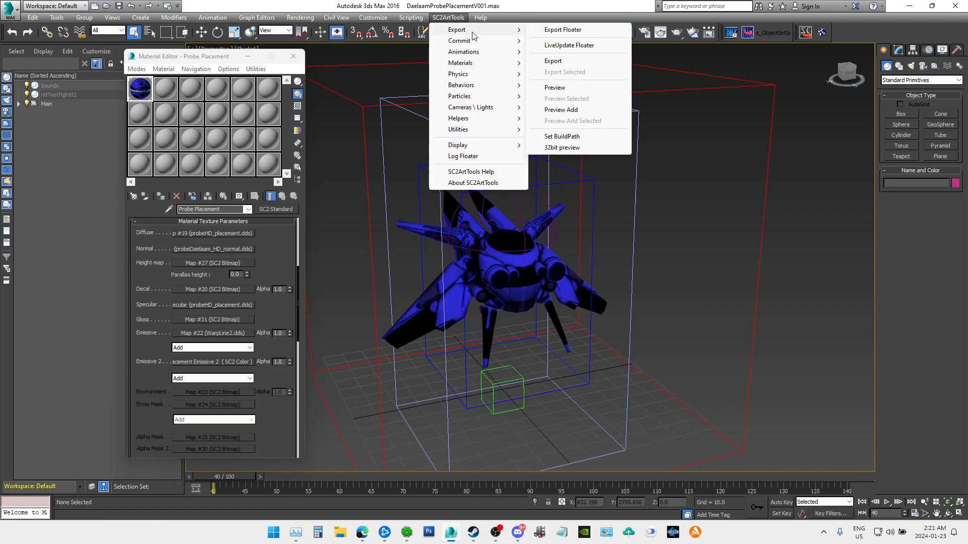
click(578, 93)
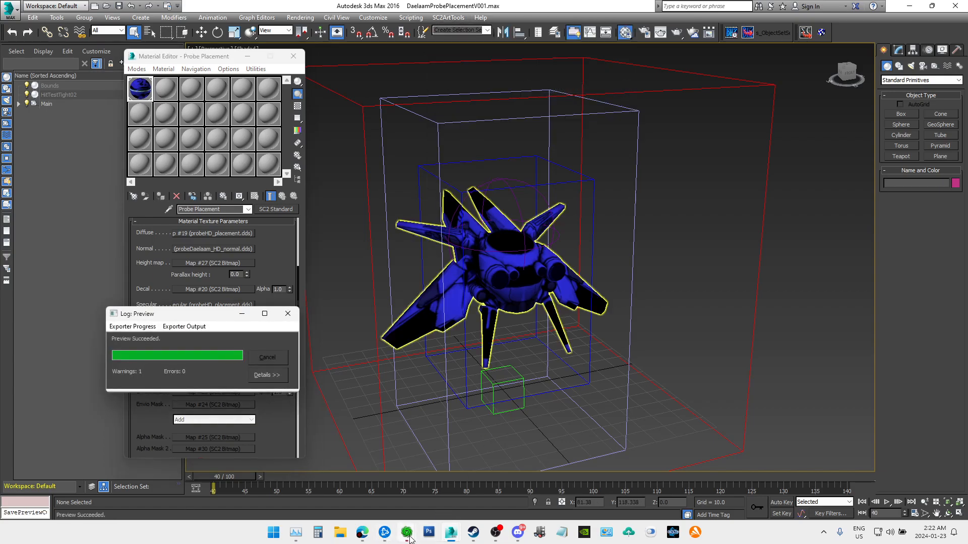
mouse_move(409, 536)
click(557, 474)
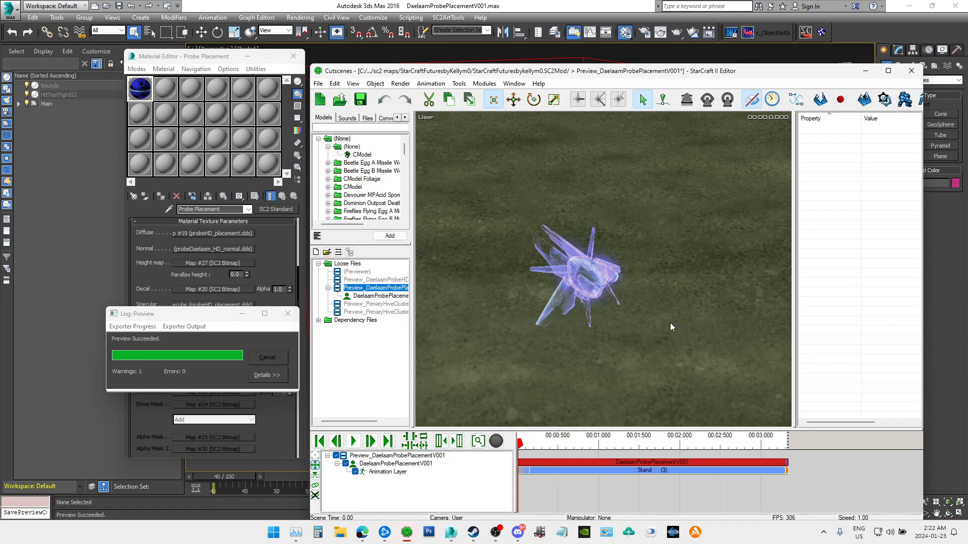
Step: Play the preview animation and examine the translucent probe model up close from several angles
click(353, 441)
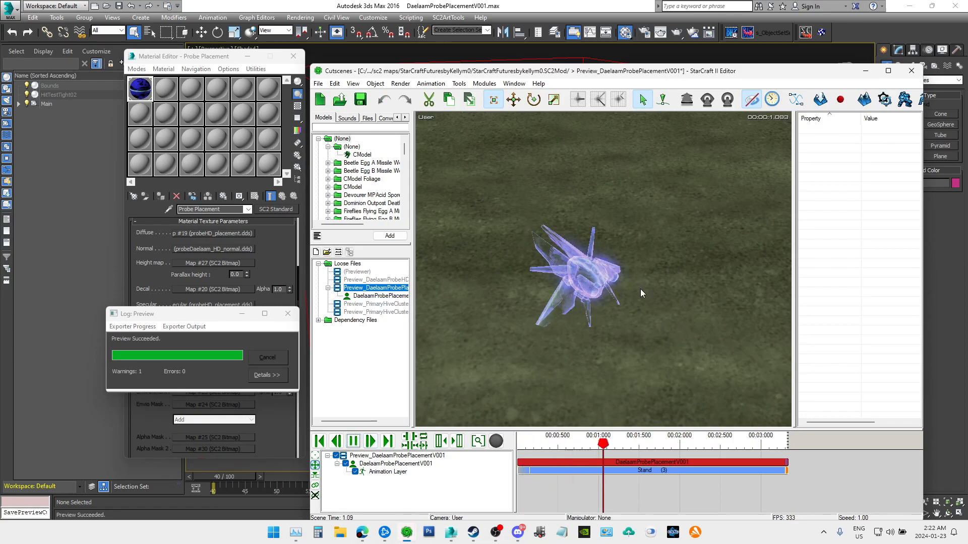
scroll(640, 290, up, 5)
ctrl+right_drag(669, 298, 621, 321)
scroll(638, 296, down, 4)
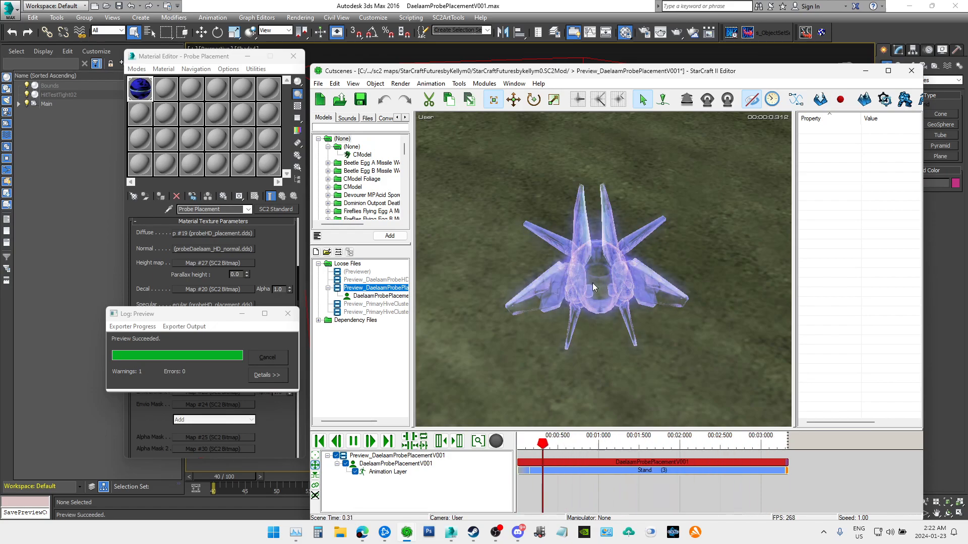
ctrl+right_drag(618, 283, 734, 244)
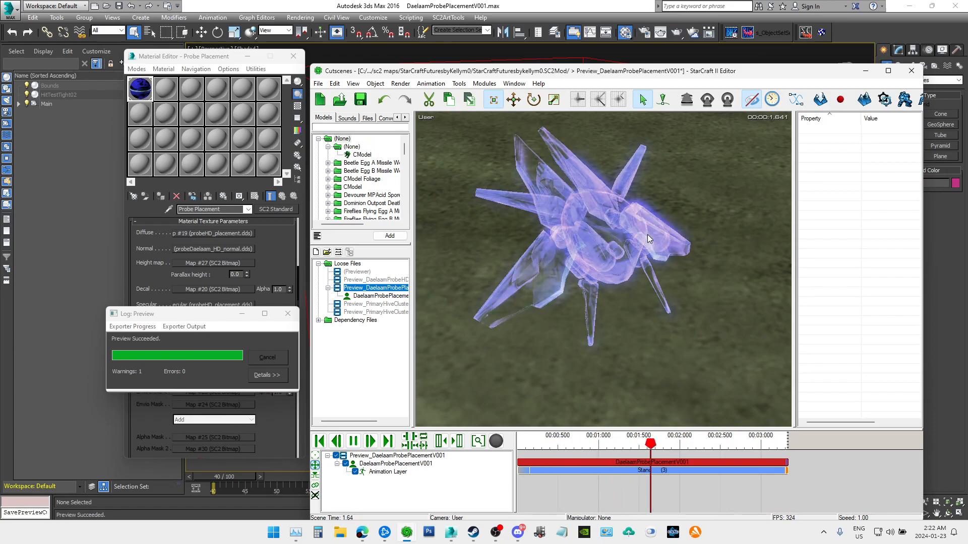
Step: Switch to 3ds Max to view the textured probe in the DaelaamProbeHDV001 scene, and return to the DaelaamProbePlacementV001 scene
click(466, 6)
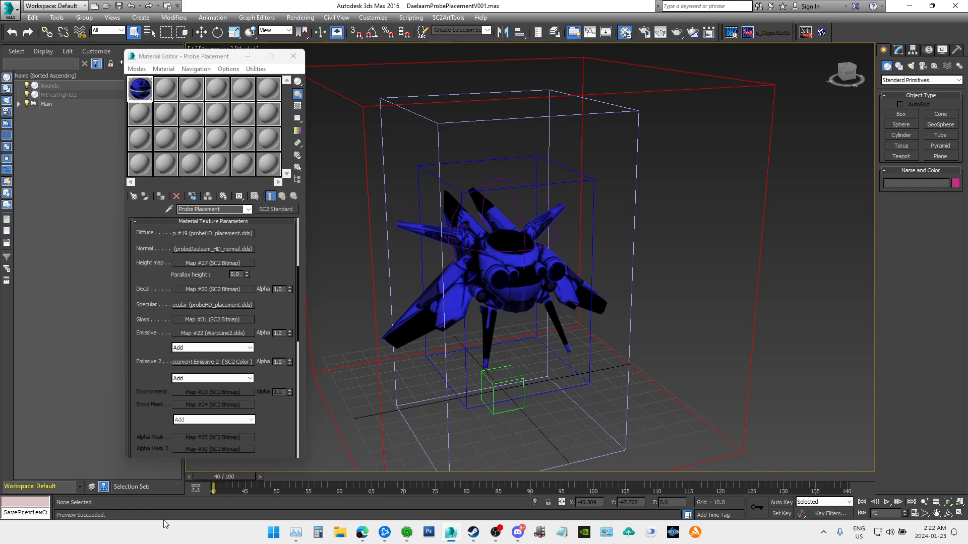
mouse_move(455, 537)
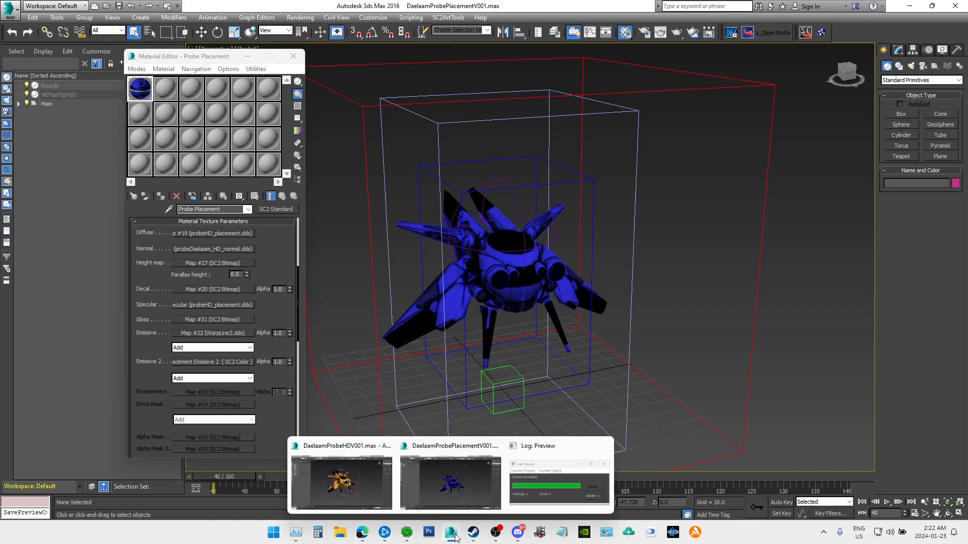
click(358, 474)
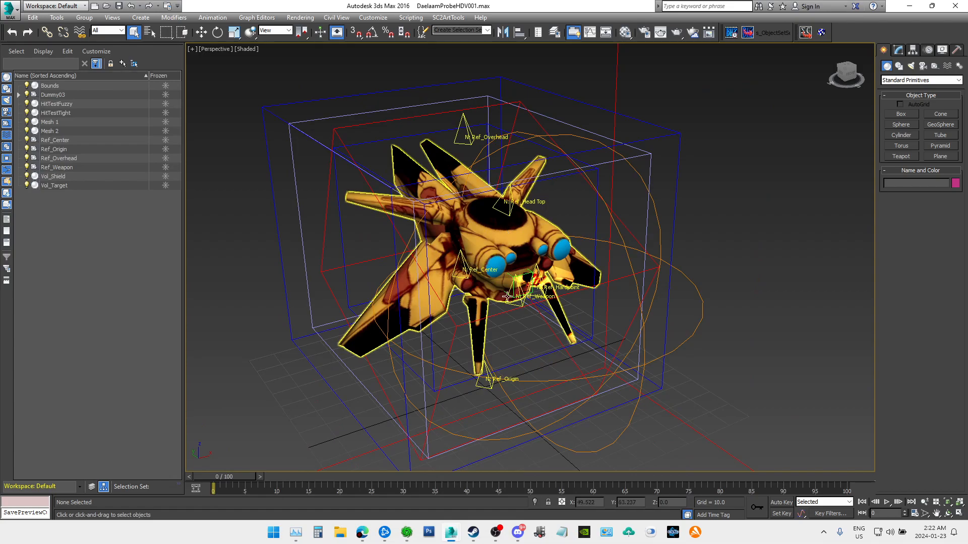
click(465, 484)
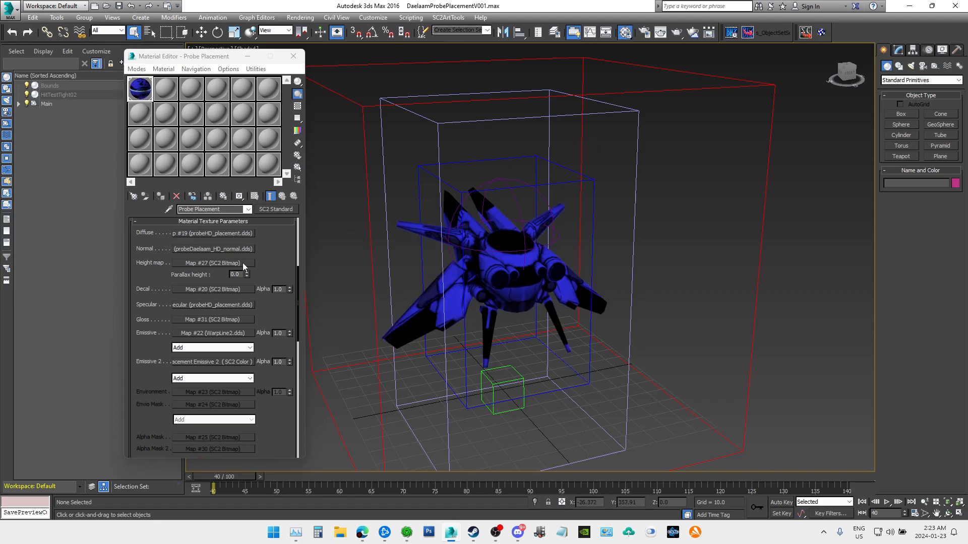
Step: Review the Probe Placement material's texture and basic parameters against the playing preview in the StarCraft II Editor
scroll(235, 377, down, 10)
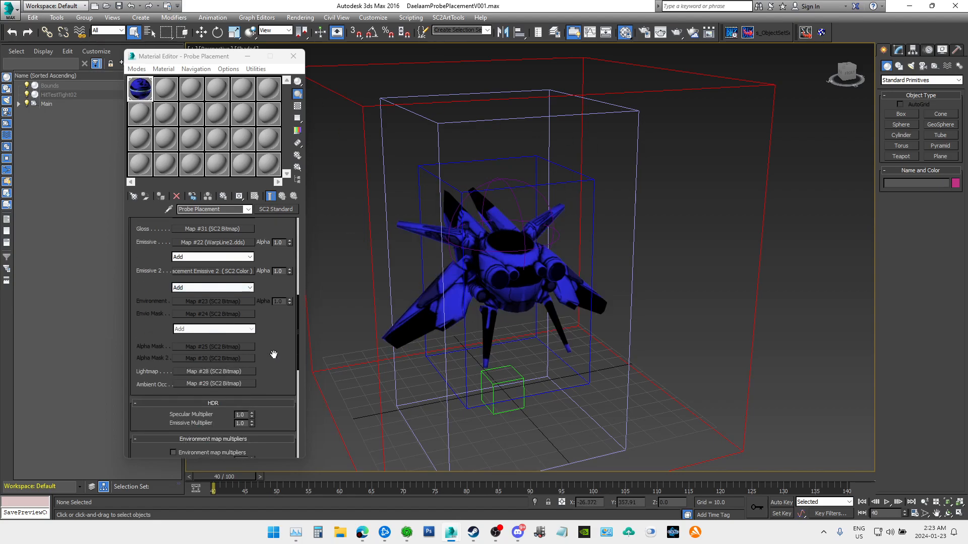
scroll(273, 355, up, 8)
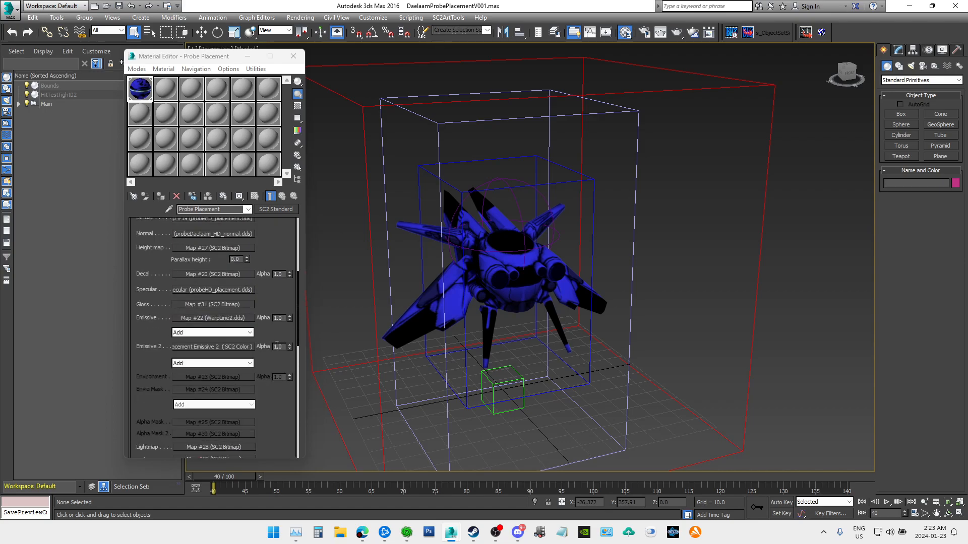
scroll(279, 257, up, 2)
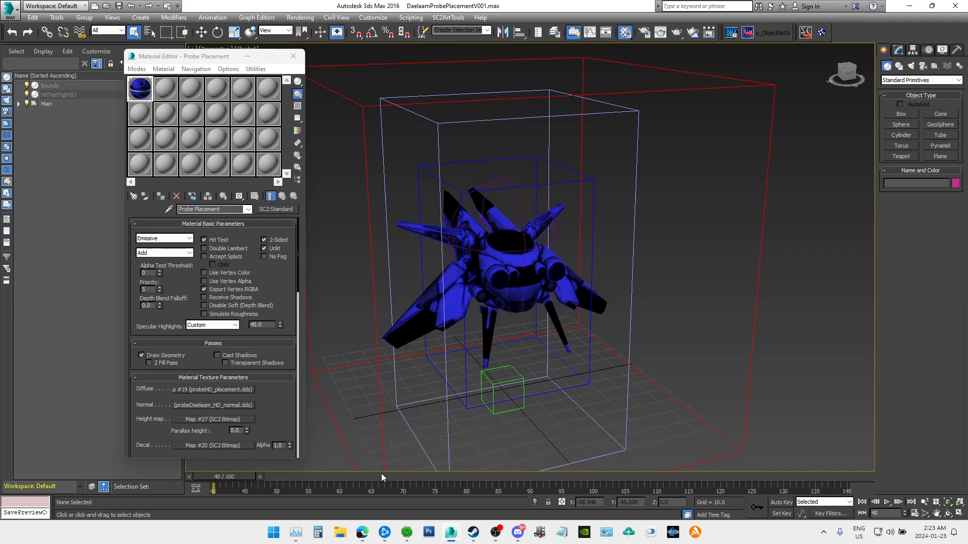
mouse_move(410, 532)
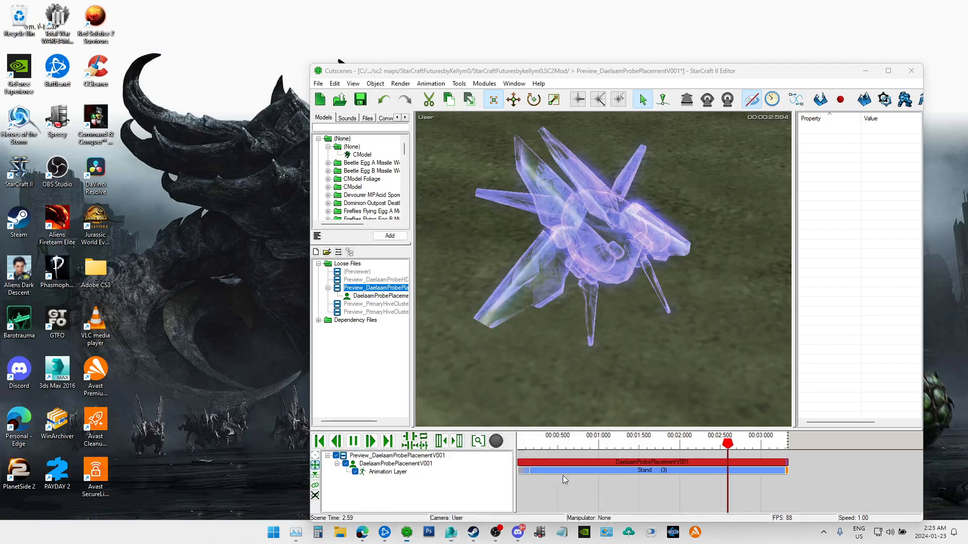
click(563, 478)
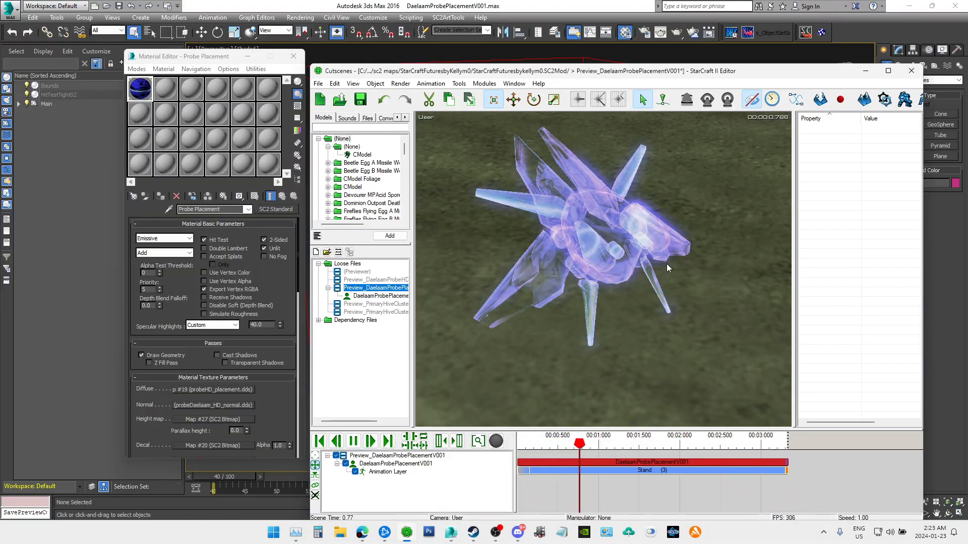
Step: Examine the translucent probe placement preview up close from a lower side angle while it plays
key(ctrl+z)
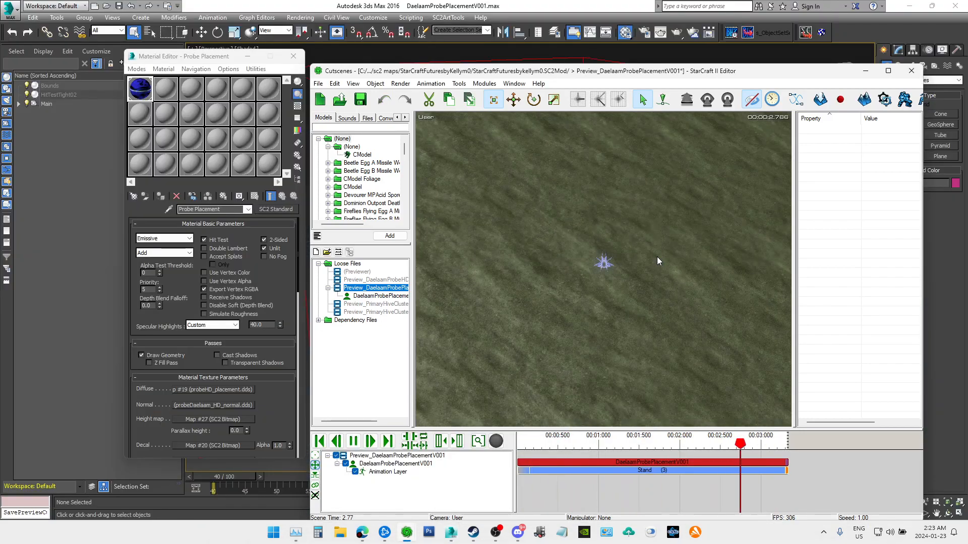
scroll(639, 257, up, 5)
scroll(637, 257, up, 6)
ctrl+right_drag(613, 295, 657, 283)
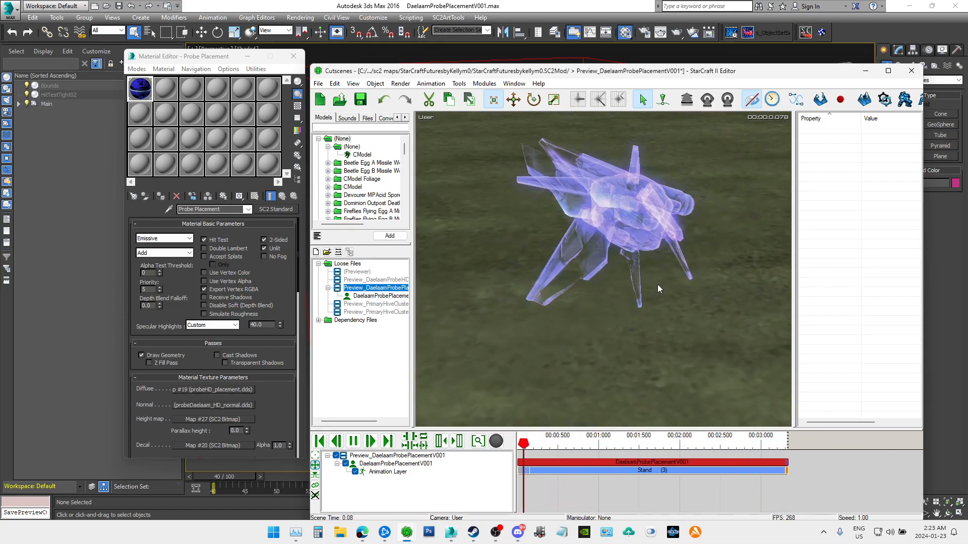
Step: Minimize the StarCraft II Editor and switch to the DaelaamProbeHDV001 scene in 3ds Max, viewing the probe at a slightly turned angle
click(866, 72)
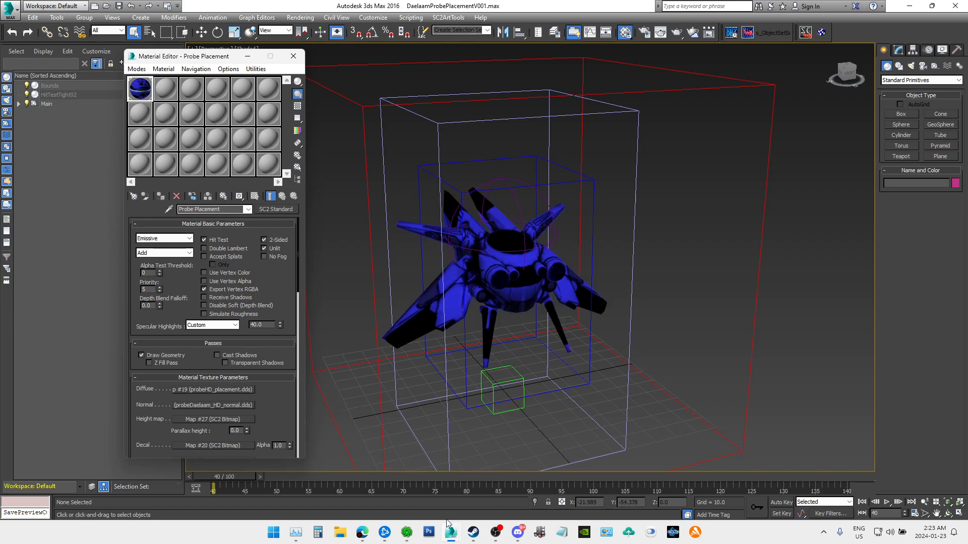
mouse_move(442, 536)
click(342, 482)
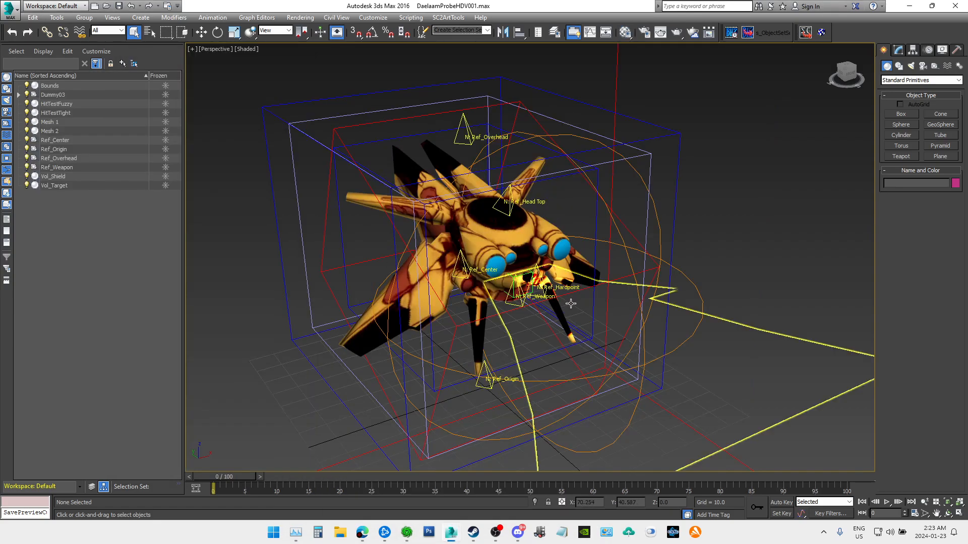
mouse_move(850, 75)
mouse_down()
mouse_move(837, 76)
mouse_move(865, 77)
mouse_move(845, 76)
mouse_up()
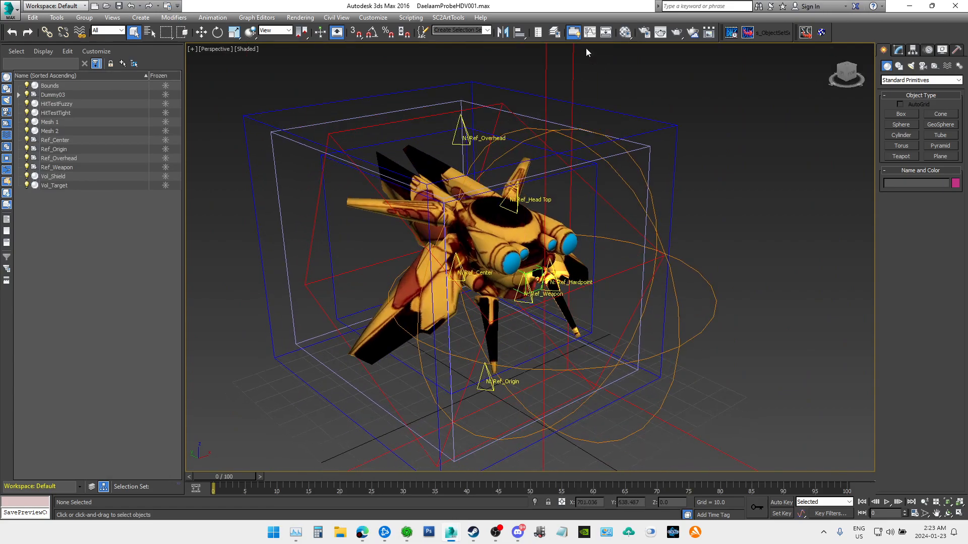
Step: Generate an SC2ArtTools preview of the DaelaamProbeHDV001 scene and switch to the StarCraft II Editor's Cutscenes window
click(457, 20)
mouse_move(467, 31)
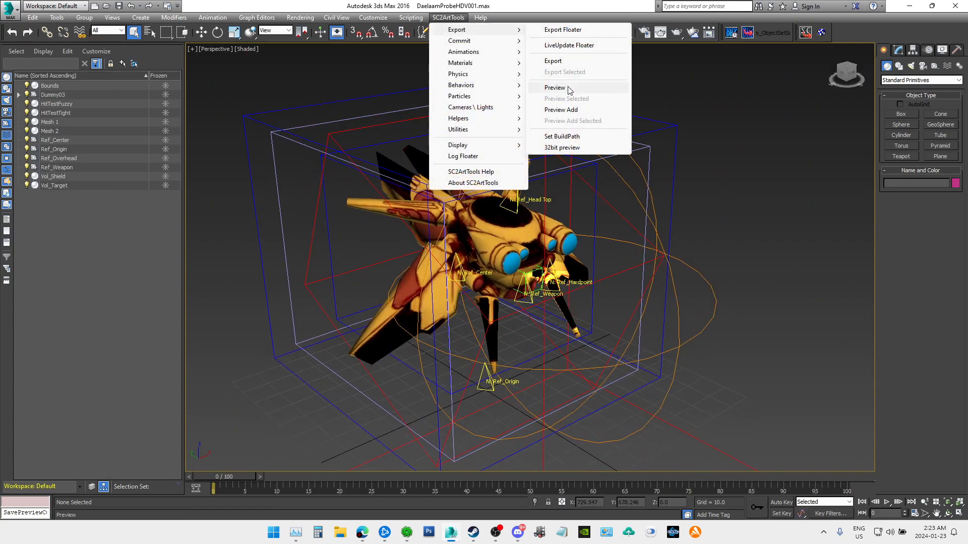
click(555, 88)
mouse_move(407, 531)
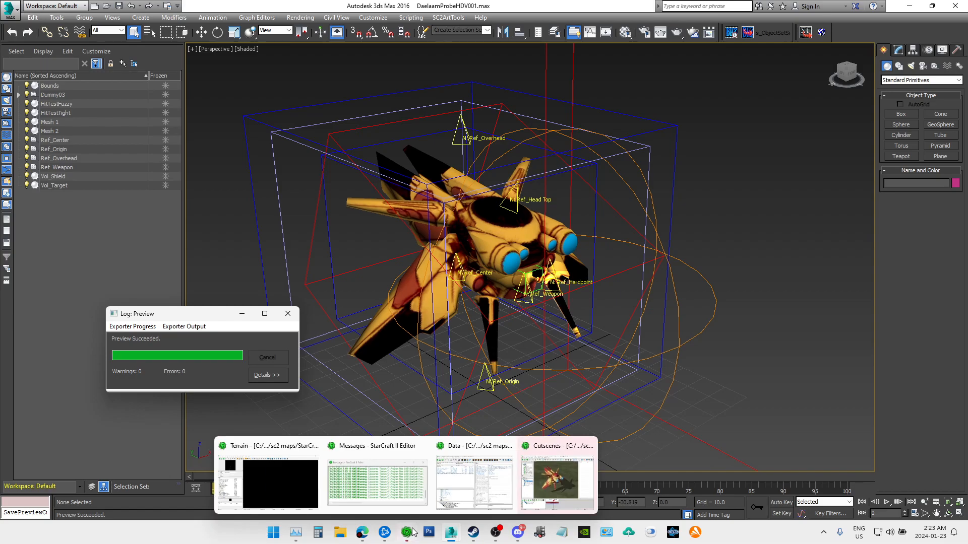
click(557, 476)
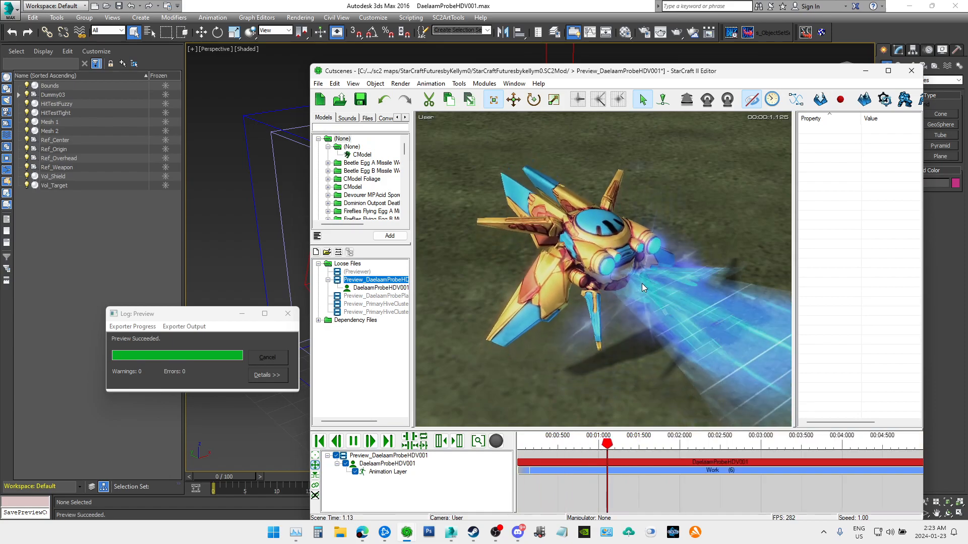
Step: Examine the textured probe's Work animation and its beam effect from several angles, both up close and from farther away
key(ctrl+shift+c)
scroll(635, 287, up, 3)
scroll(625, 292, up, 8)
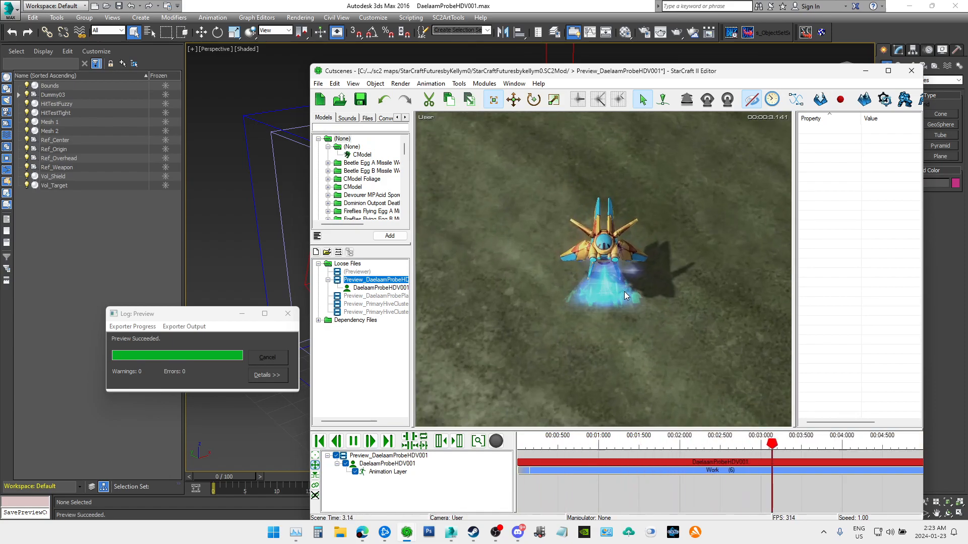
ctrl+right_drag(616, 301, 609, 262)
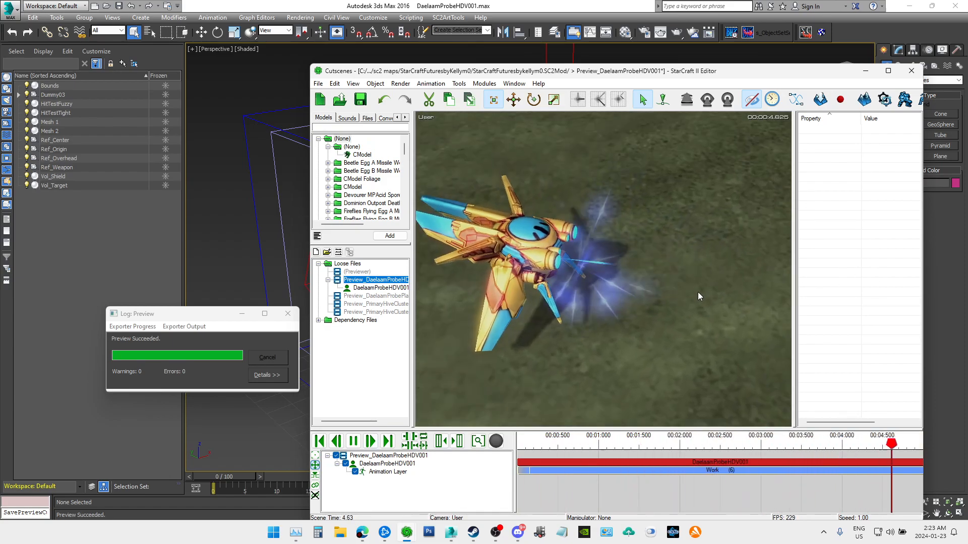
scroll(686, 276, up, 5)
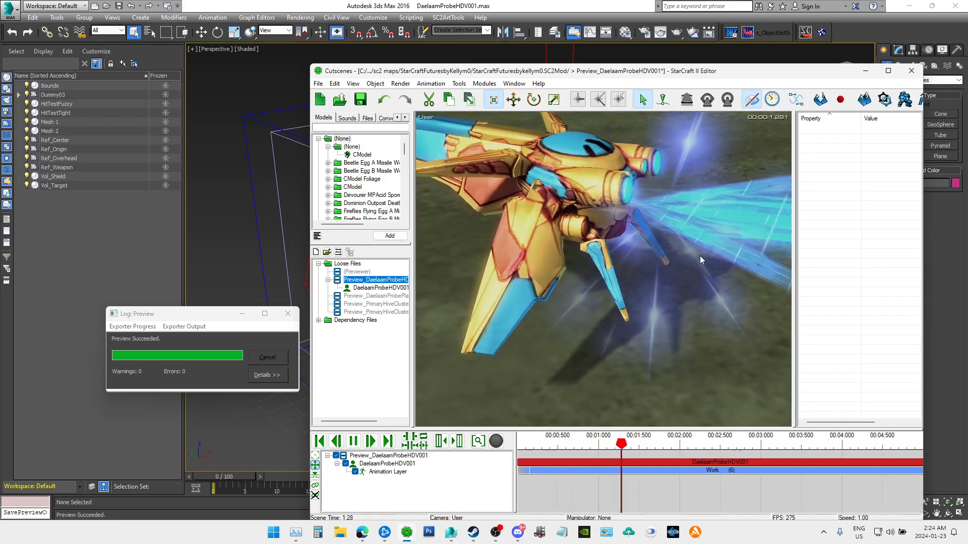
scroll(649, 295, down, 5)
scroll(612, 264, up, 4)
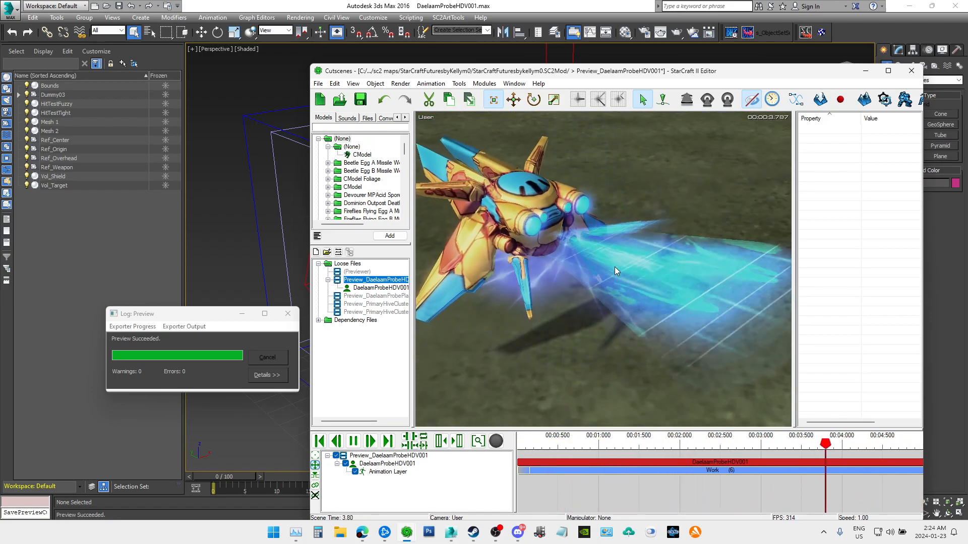
scroll(616, 268, down, 4)
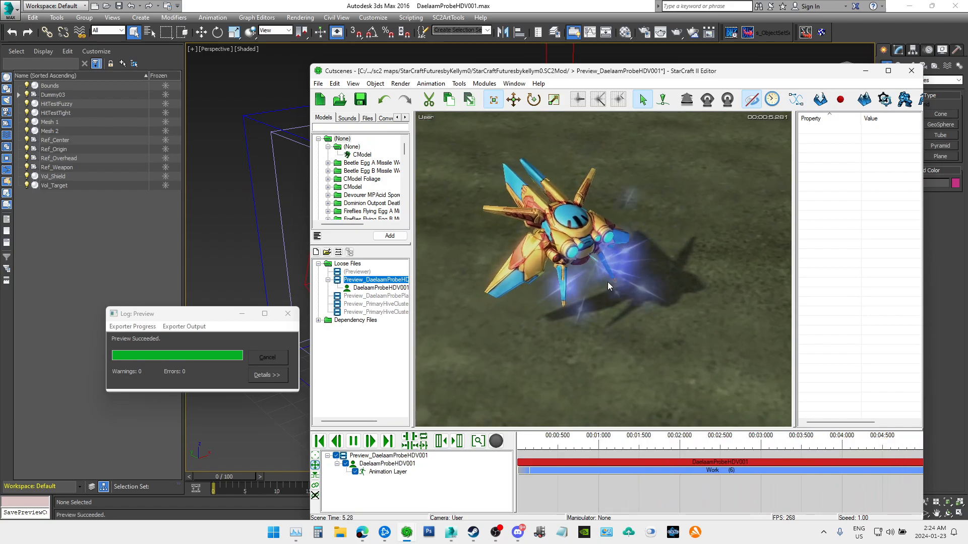
scroll(586, 291, up, 3)
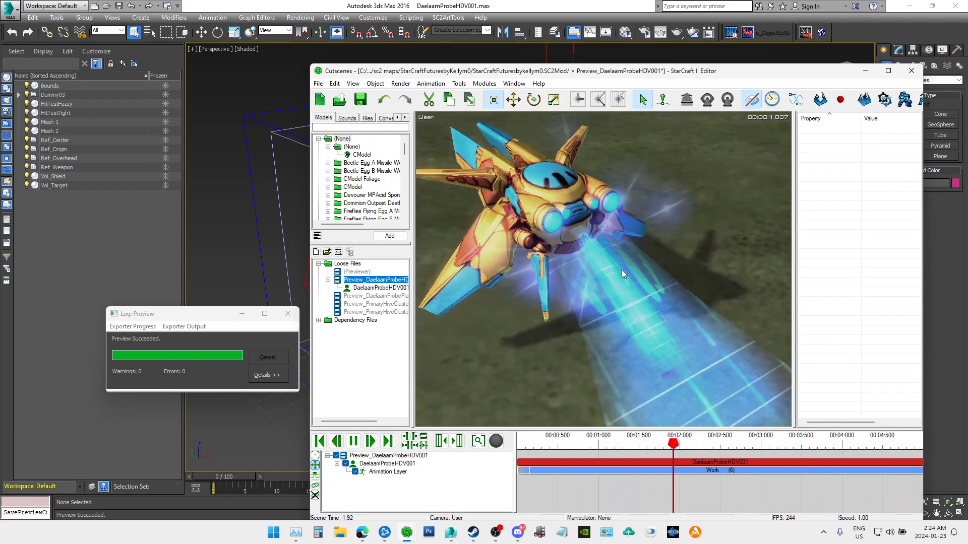
scroll(625, 267, up, 3)
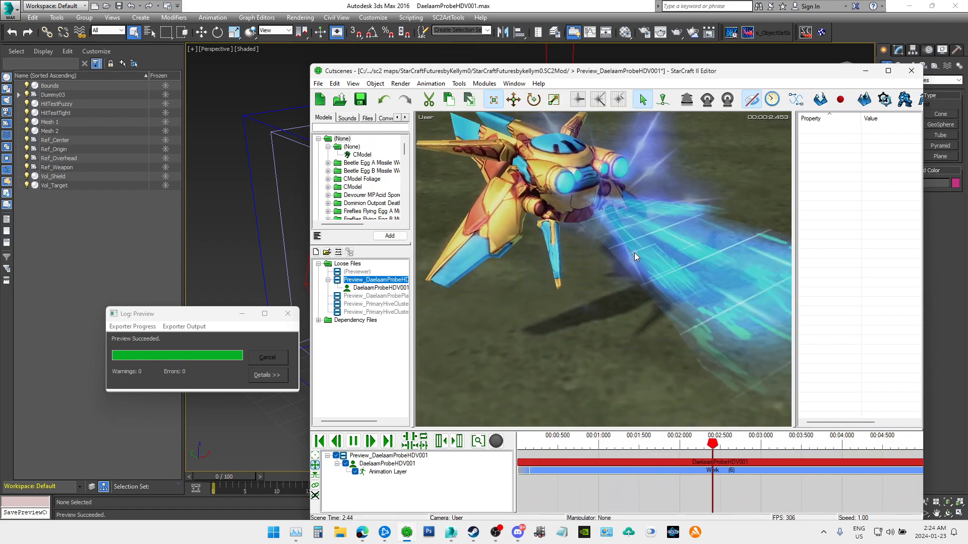
right_drag(635, 252, 666, 322)
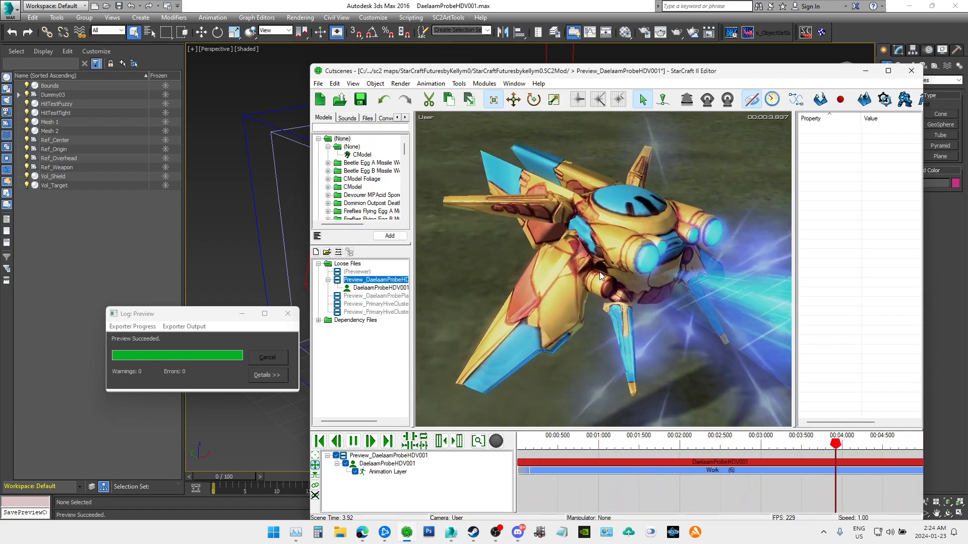
scroll(601, 267, down, 3)
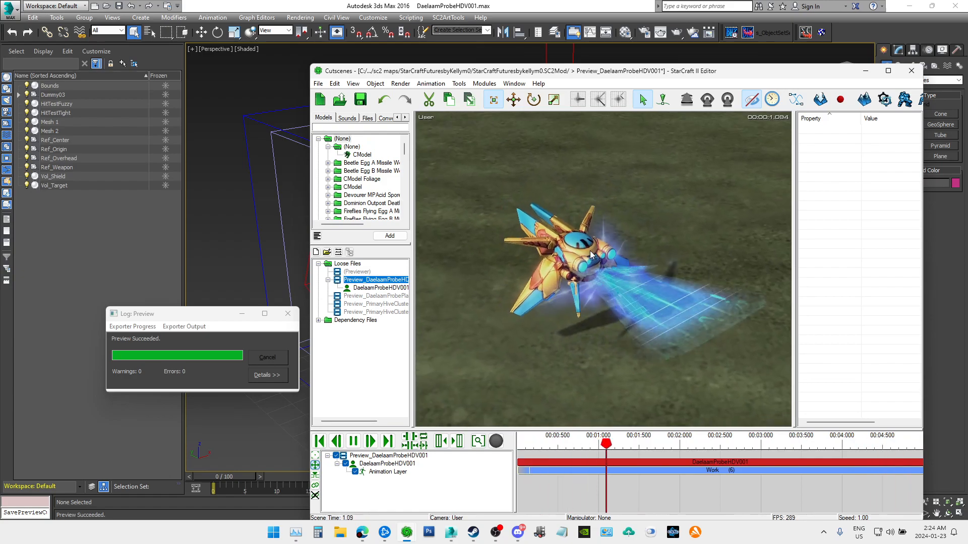
scroll(574, 250, up, 5)
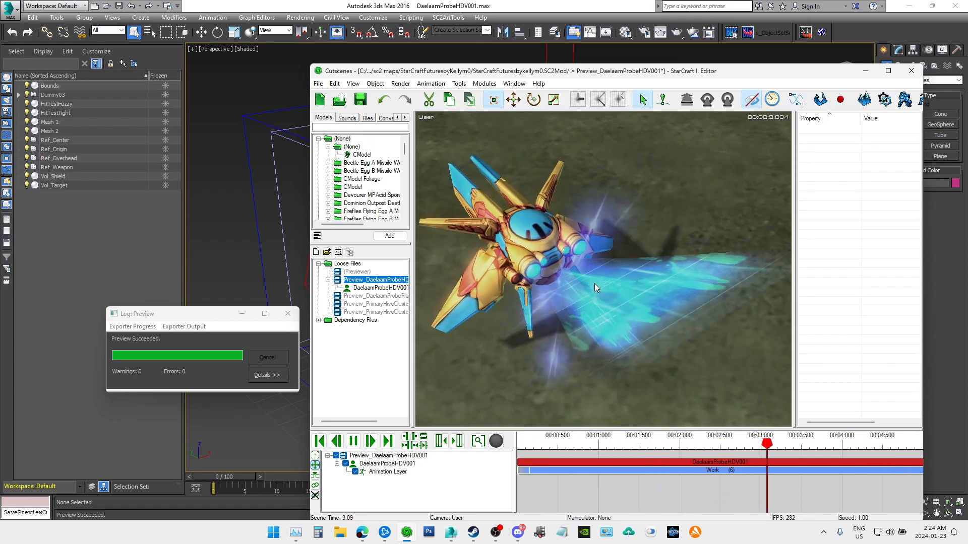
scroll(607, 282, down, 2)
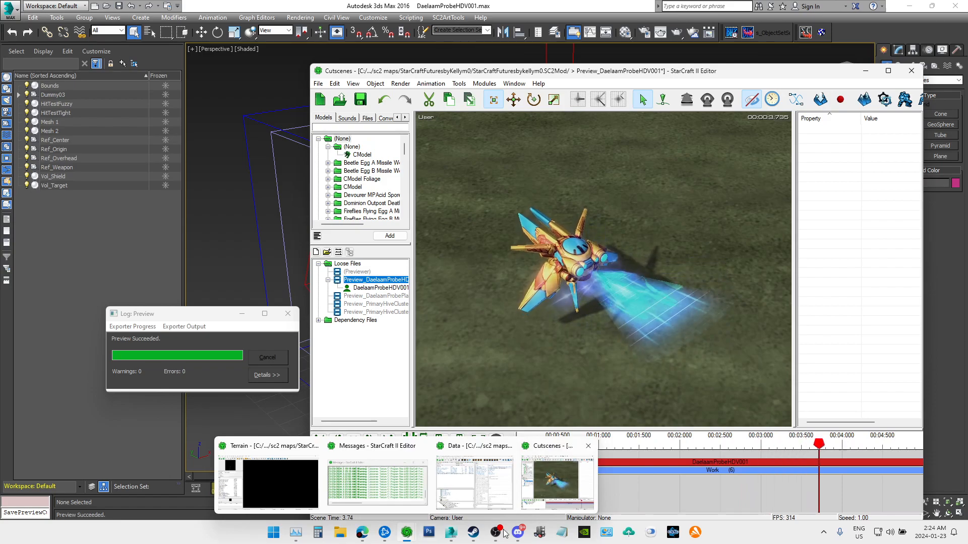
Step: Launch another instance of 3ds Max 2016 and minimize the StarCraft II Editor
mouse_move(451, 532)
click(360, 488)
mouse_move(310, 487)
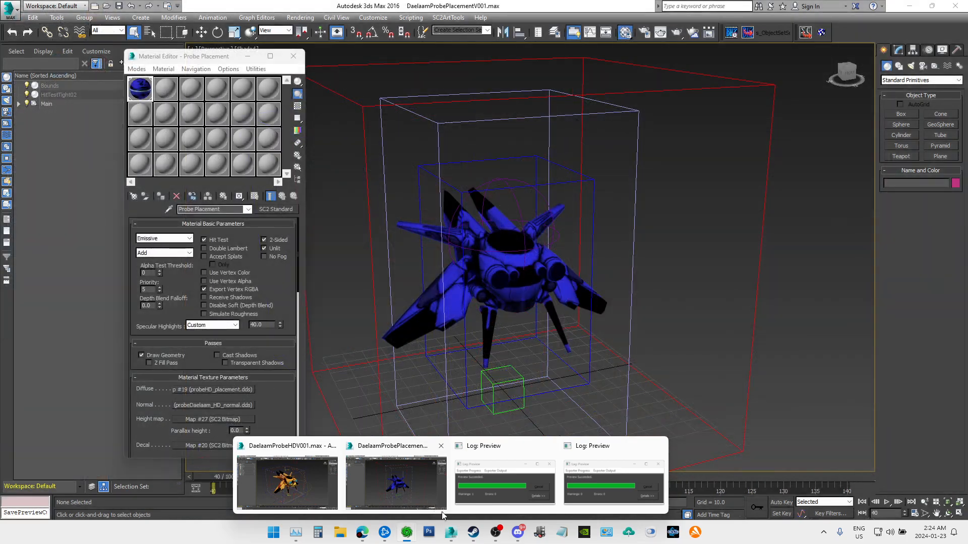
click(454, 536)
click(455, 537)
right_click(455, 537)
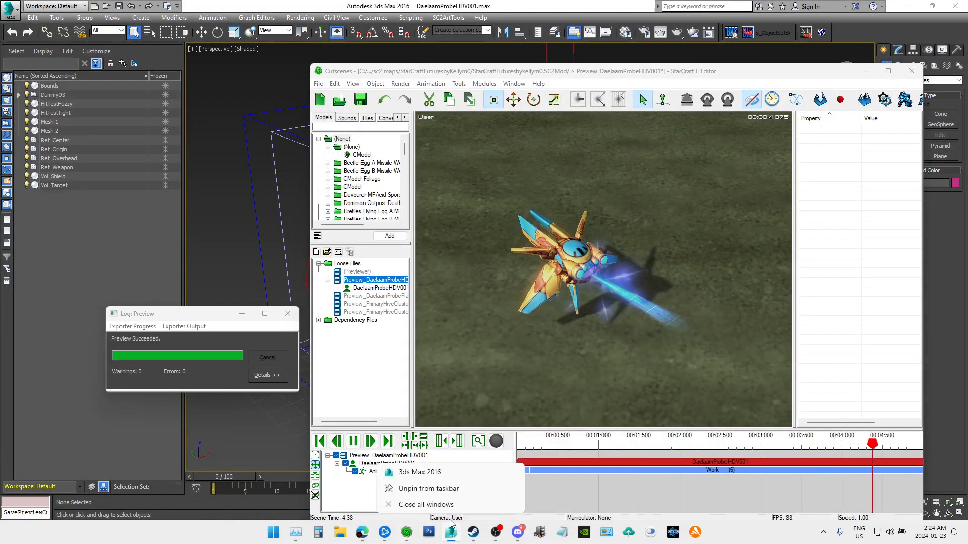
click(435, 473)
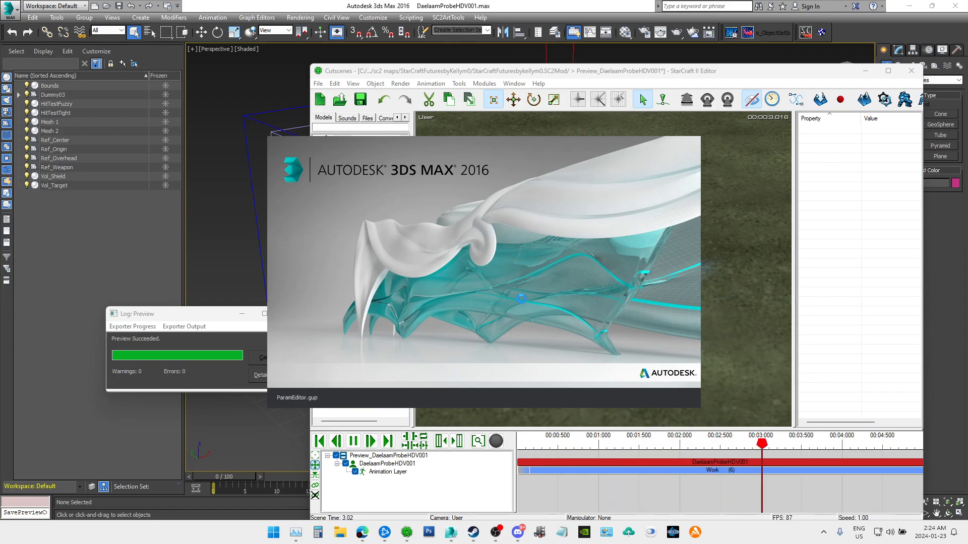
click(522, 303)
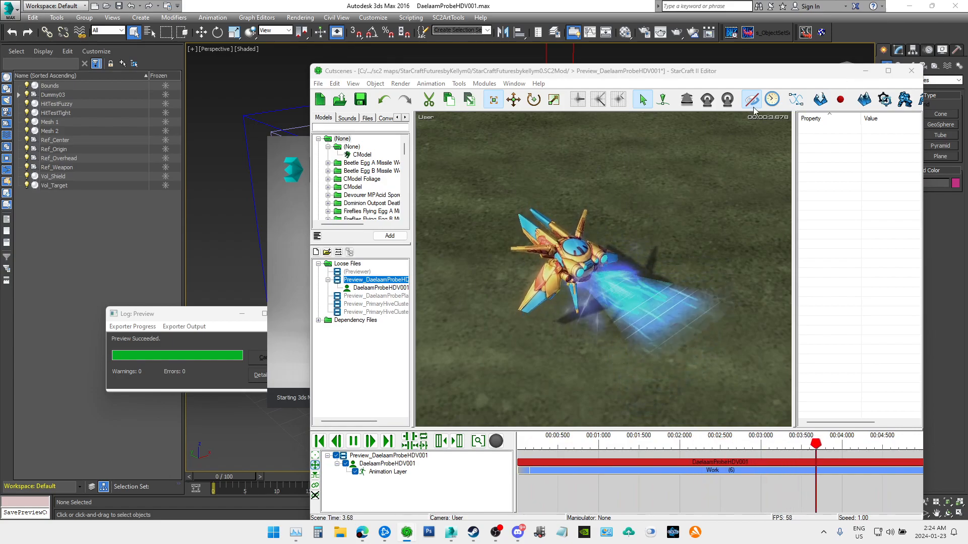
click(865, 72)
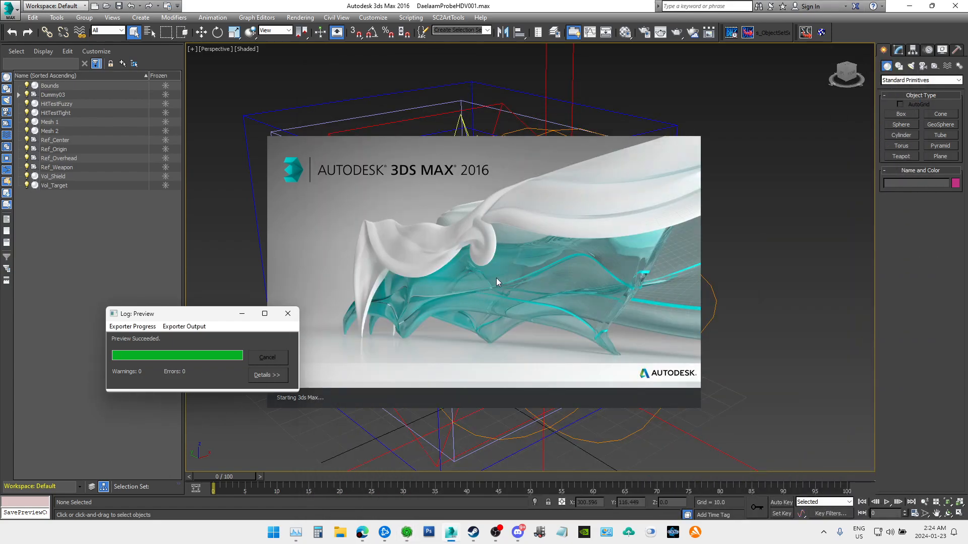
Step: Close both preview log windows and switch to the new untitled 3ds Max scene
mouse_move(457, 539)
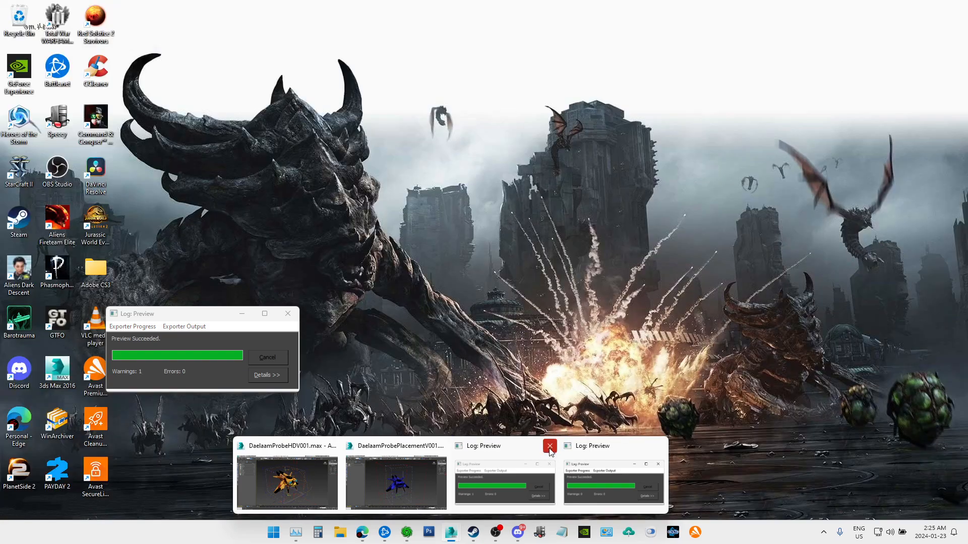
click(549, 446)
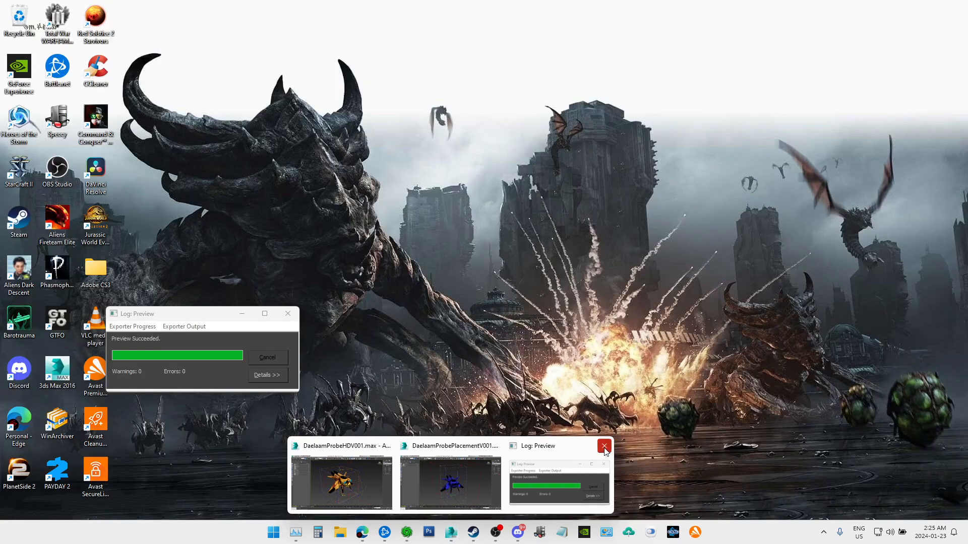
click(605, 447)
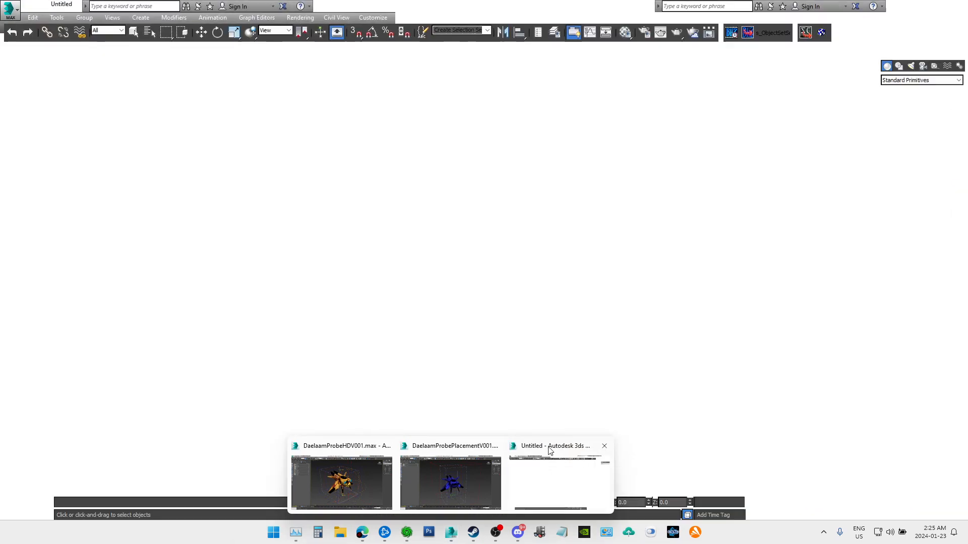
click(550, 450)
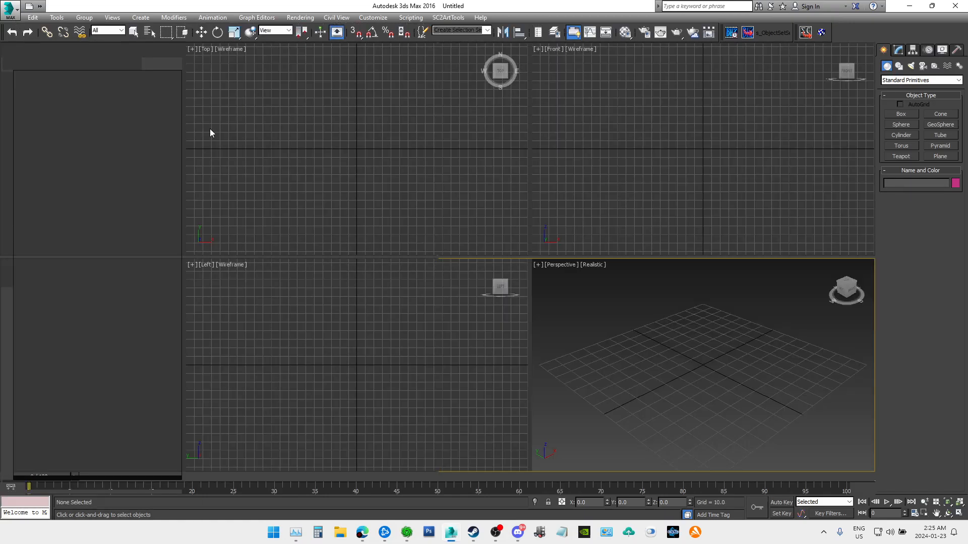
Step: Open BansheePilotV006.max from the StarCraft II\sc2 stuff\scenes folder, dismissing the Populate error and continuing without the missing external files
click(19, 16)
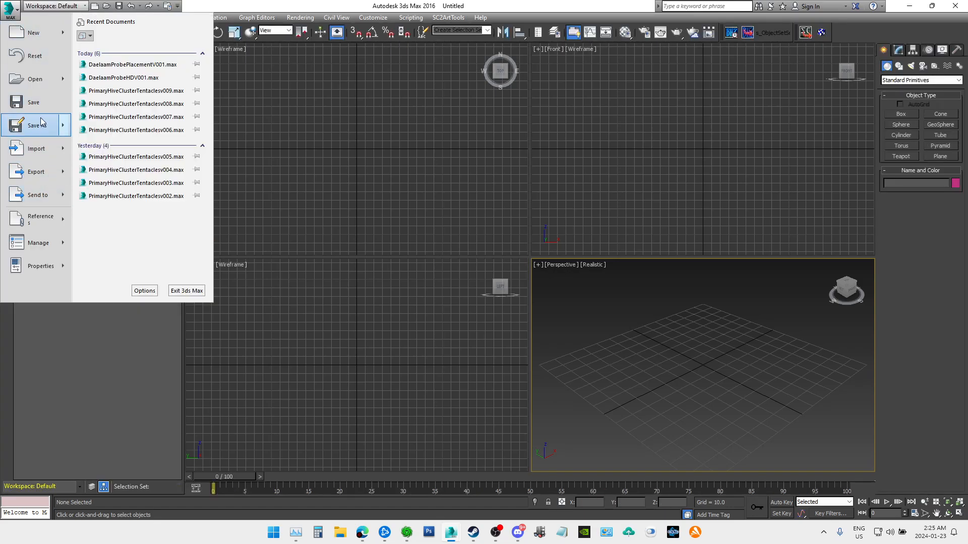
click(35, 79)
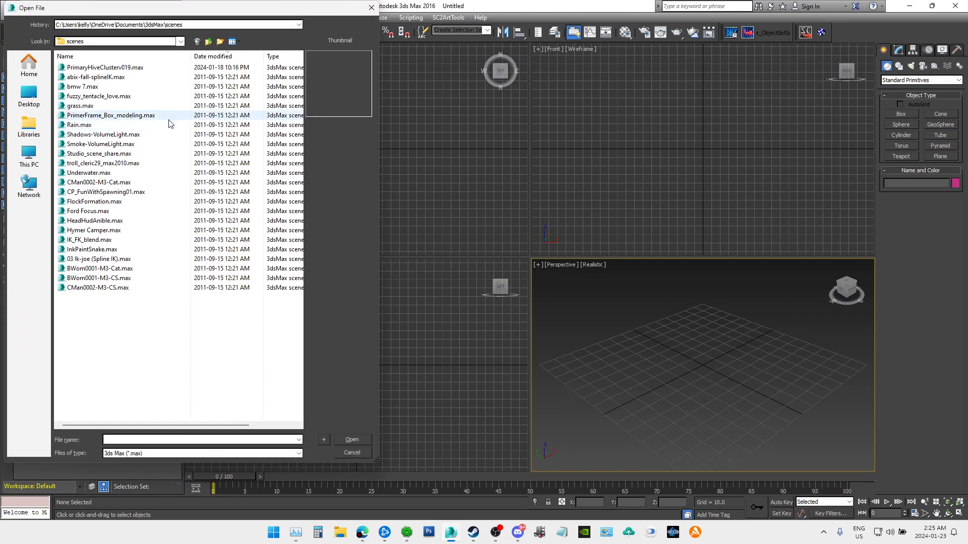
click(158, 25)
click(155, 40)
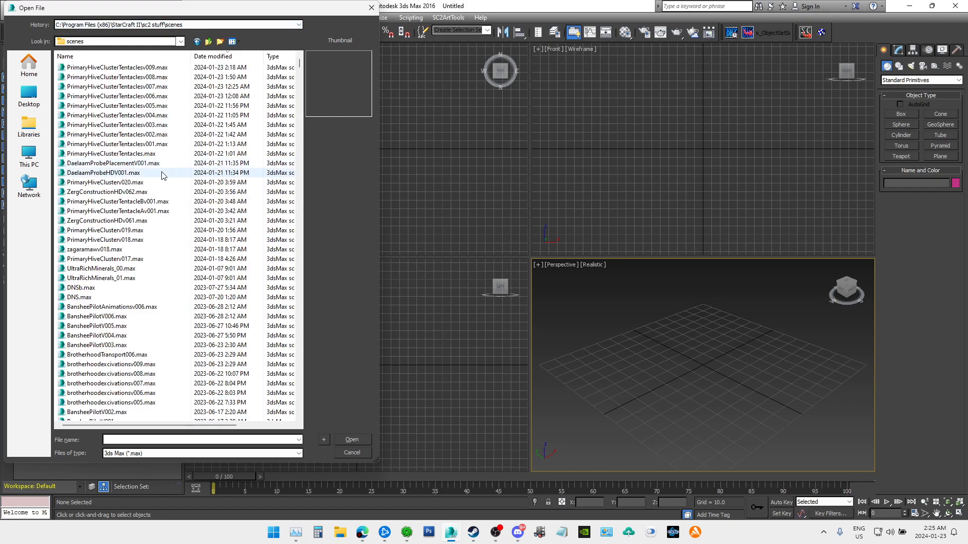
click(126, 317)
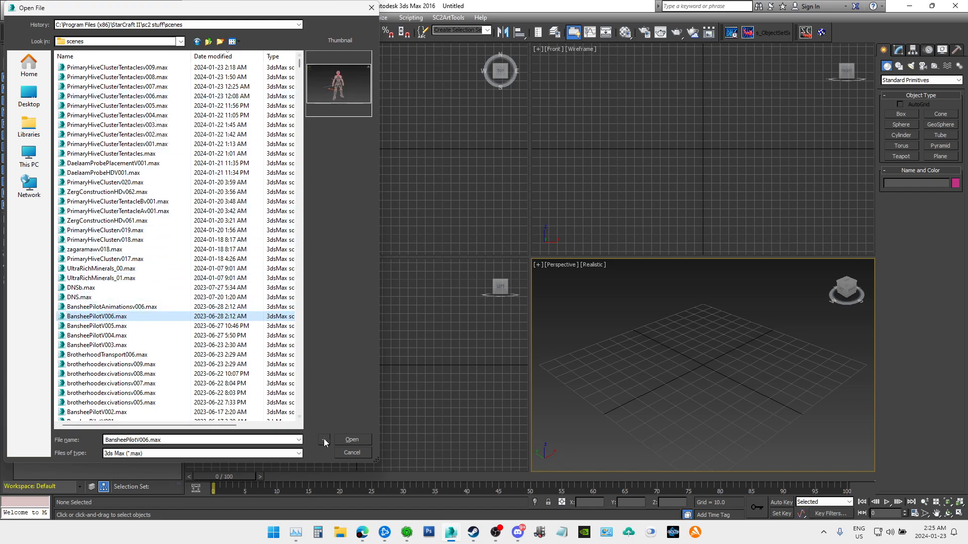
click(355, 440)
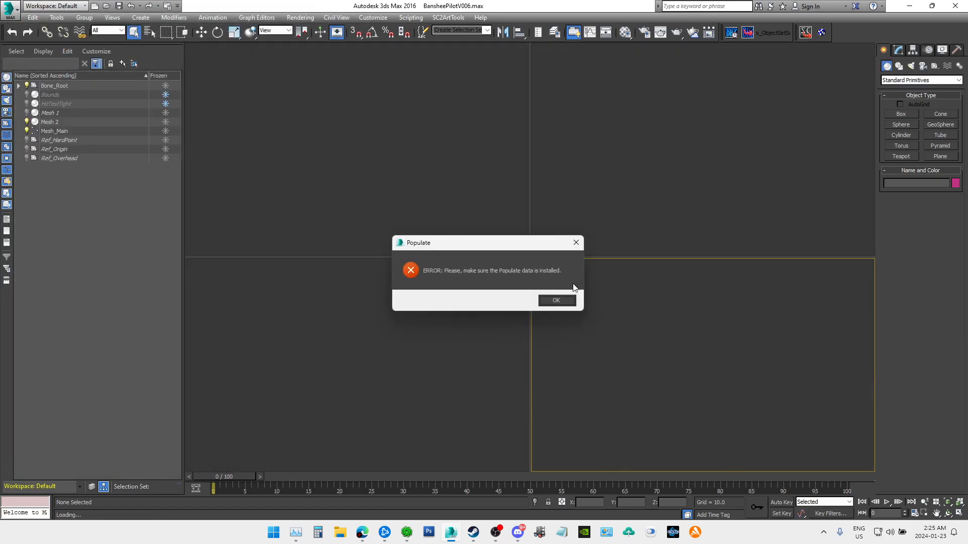
click(571, 302)
click(480, 309)
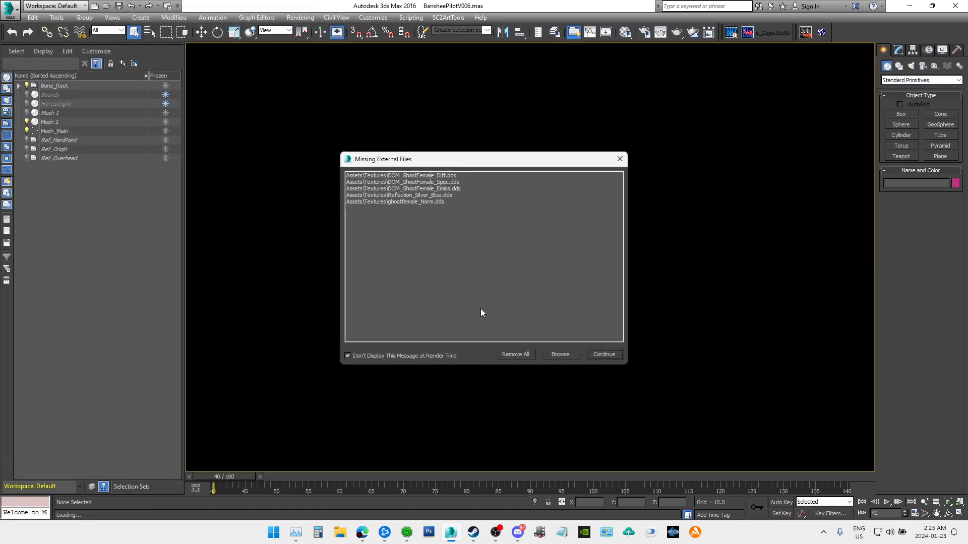
click(604, 355)
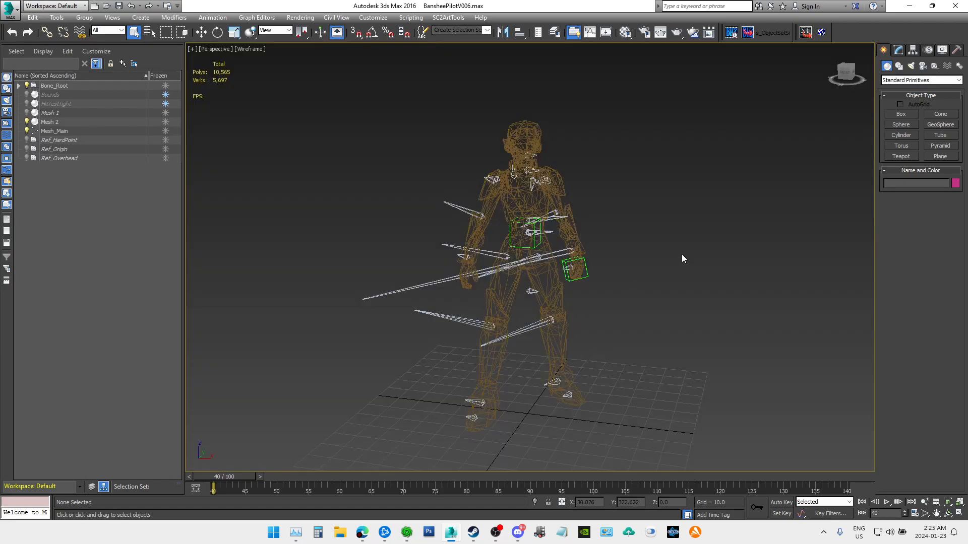
Step: Set the Perspective view of the Banshee pilot to Shaded display with the whole model in view
click(249, 49)
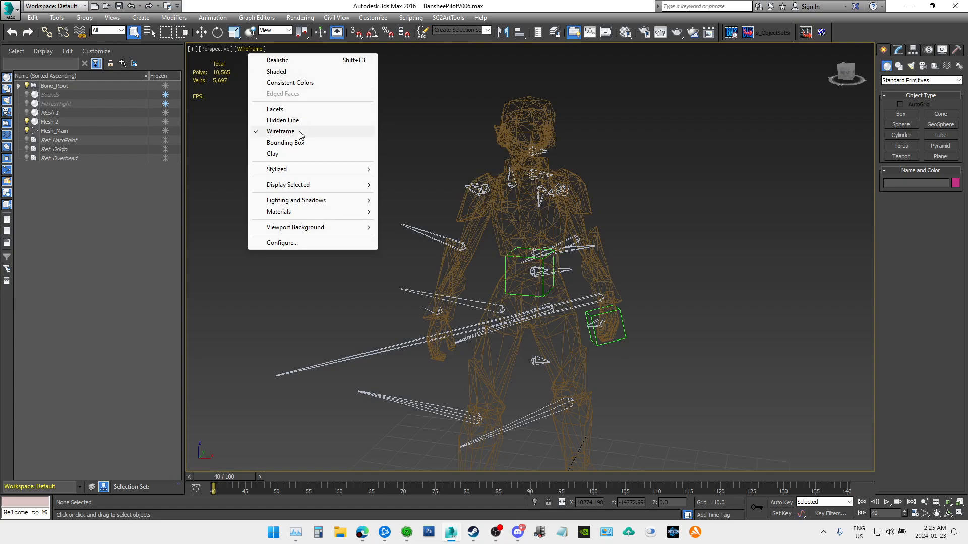
click(303, 71)
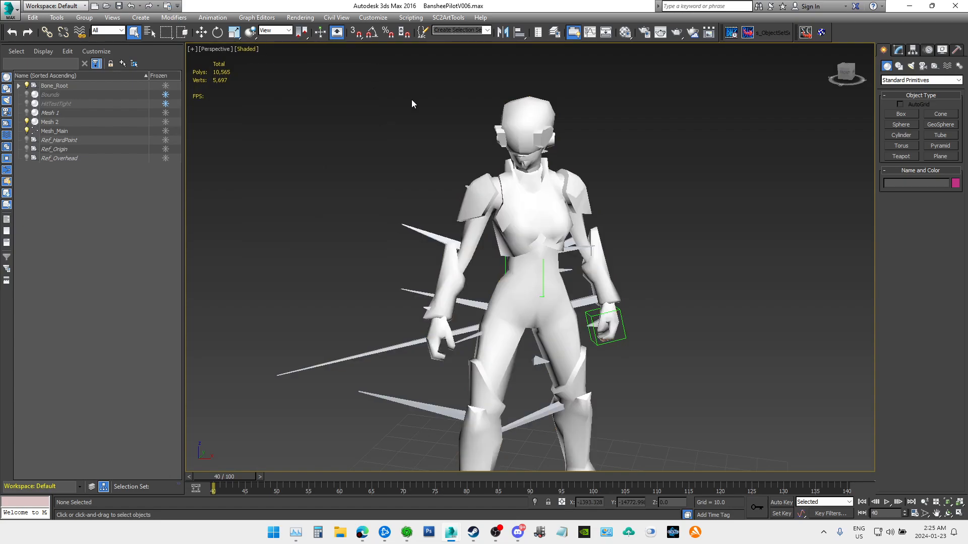
mouse_move(546, 302)
alt+middle_down()
mouse_move(572, 308)
mouse_move(486, 305)
mouse_move(537, 309)
alt+middle_up()
scroll(713, 186, down, 3)
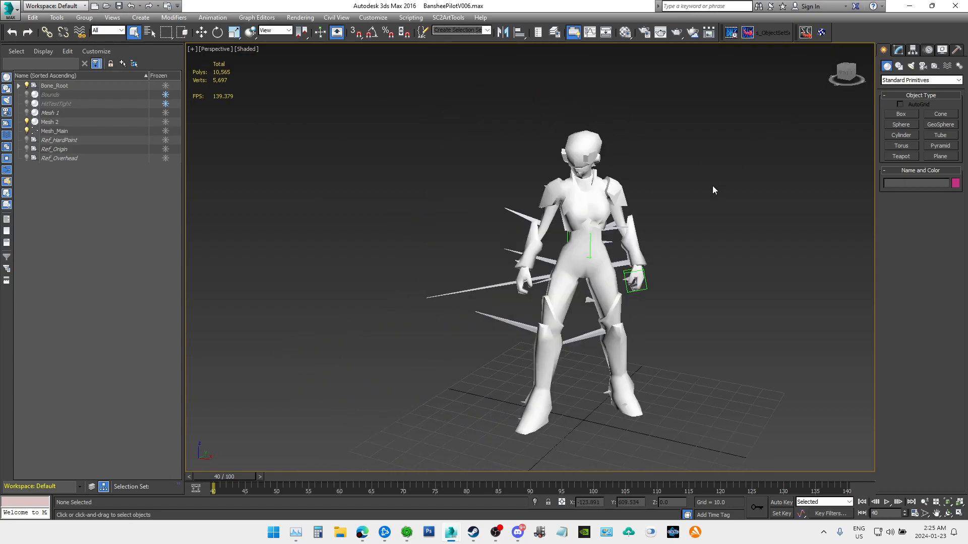
middle_drag(720, 219, 690, 198)
scroll(682, 190, up, 3)
scroll(716, 186, down, 3)
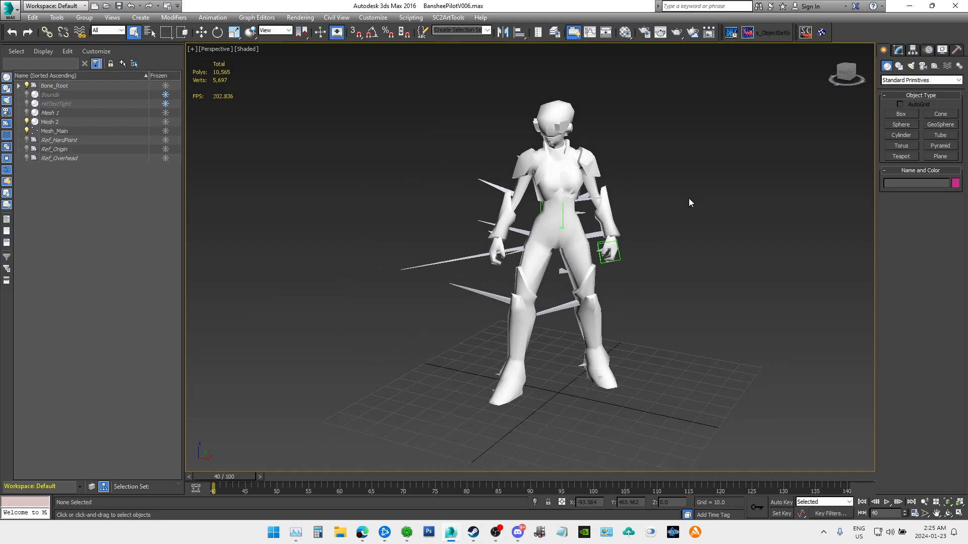
Step: Show the hidden Mesh 1 rifle briefly to inspect it, hide it again, and clear the selection
click(55, 114)
click(27, 113)
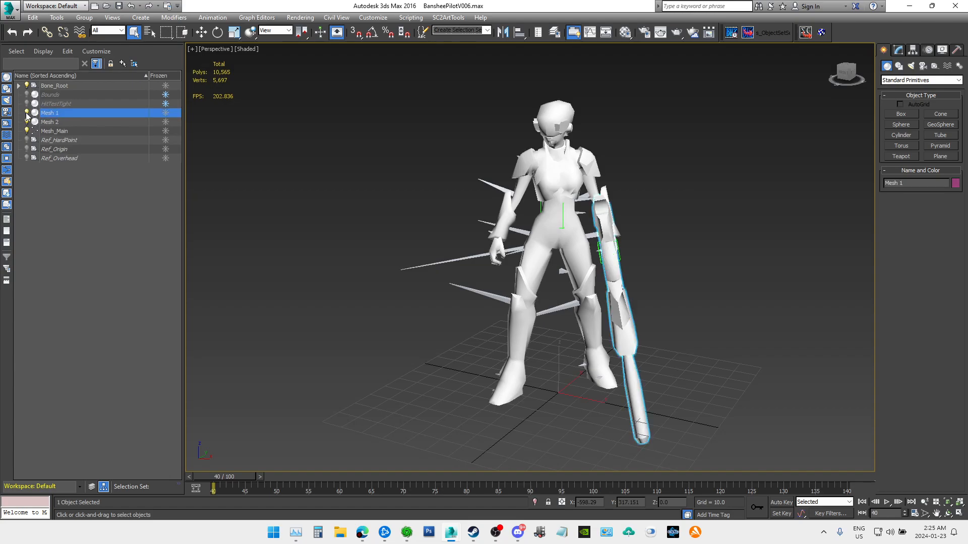
mouse_move(609, 322)
alt+middle_down()
mouse_move(504, 314)
mouse_move(620, 316)
alt+middle_up()
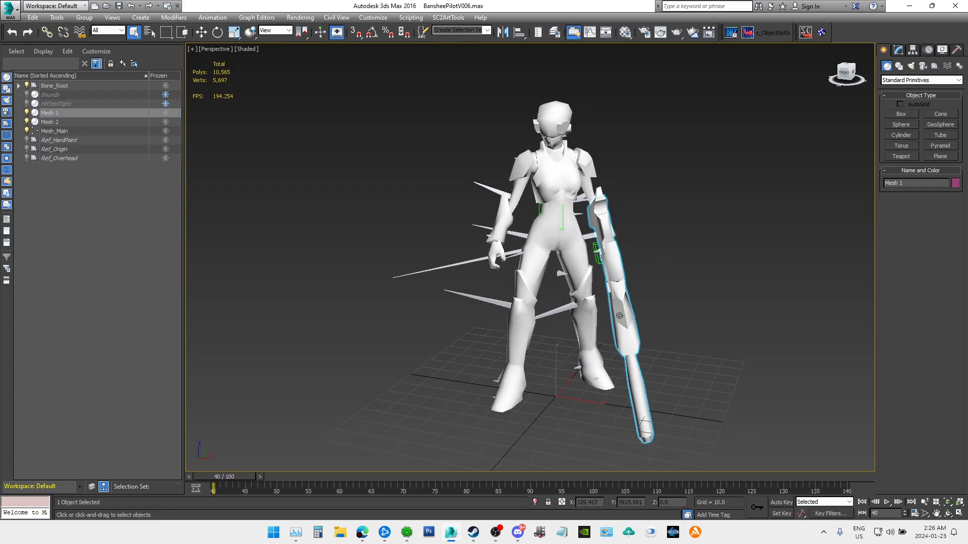
click(27, 113)
click(687, 155)
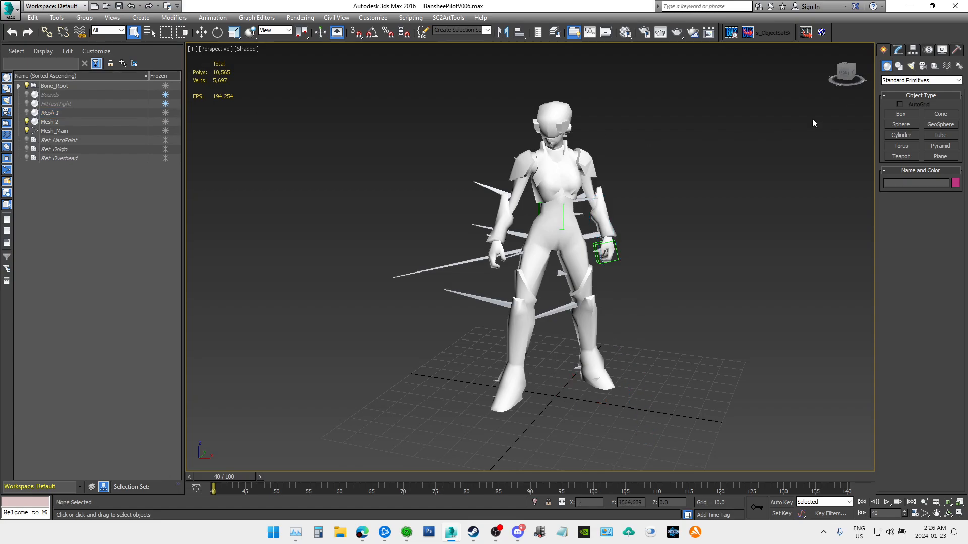
Step: Examine the shaded pilot model from the front and at an angle, both up close and from farther away
drag(844, 72, 966, 84)
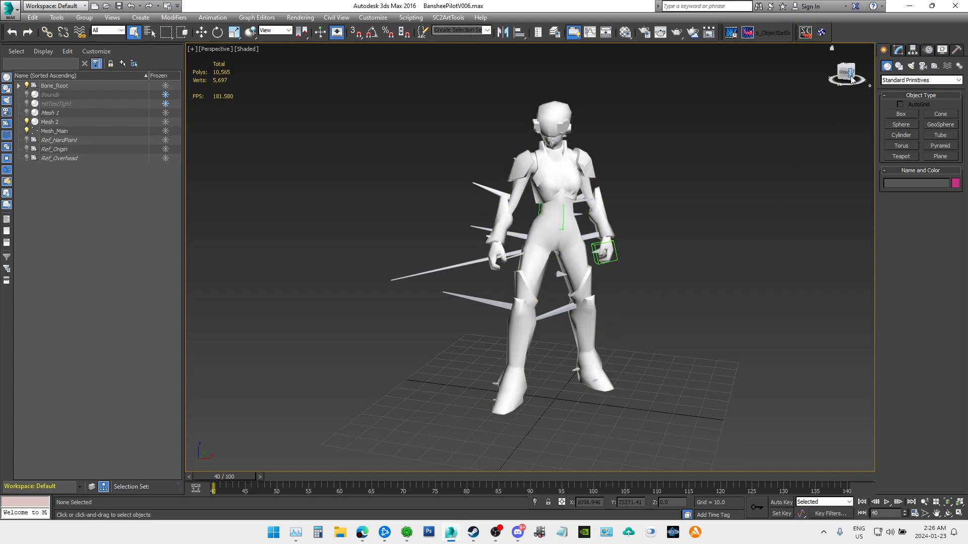
mouse_move(846, 76)
mouse_down()
mouse_move(802, 77)
mouse_move(845, 76)
mouse_up()
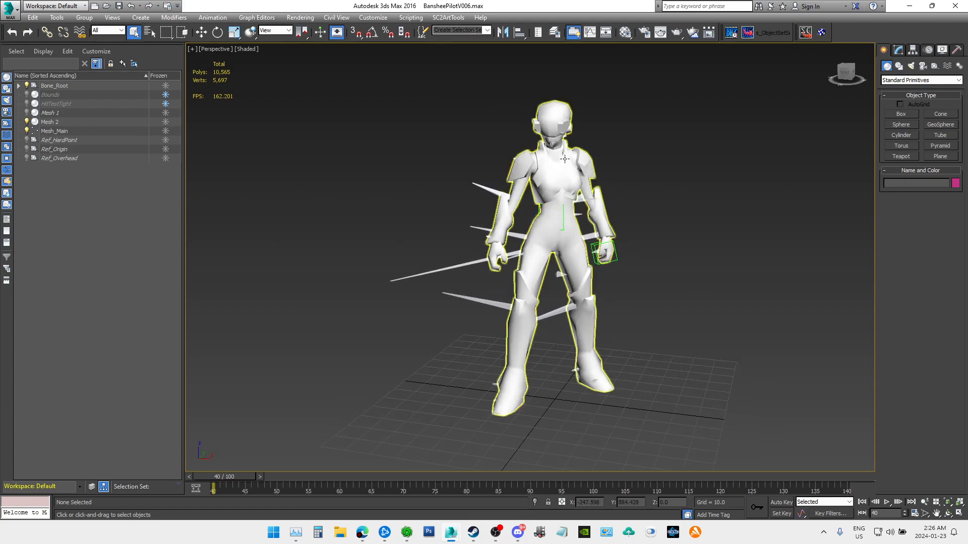
click(846, 76)
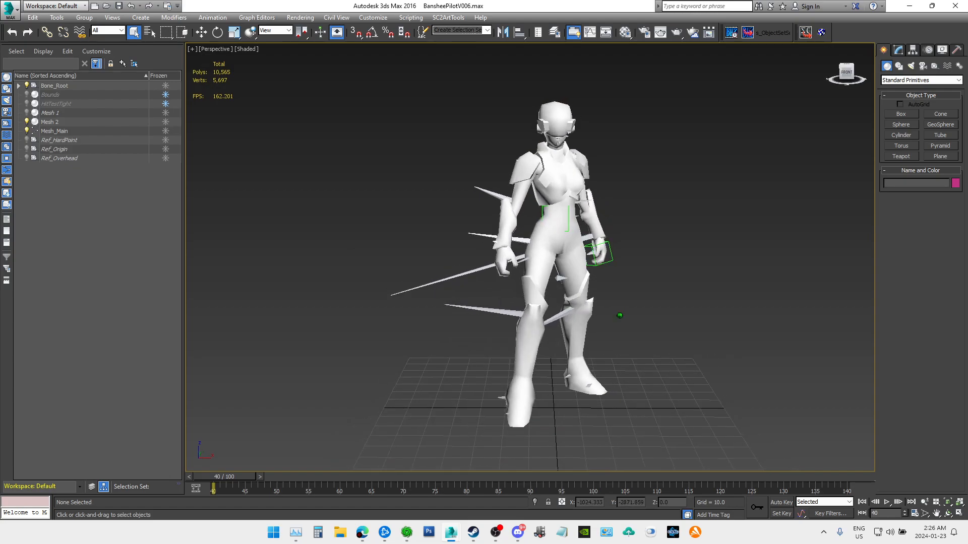
scroll(609, 125, up, 3)
middle_drag(627, 233, 627, 205)
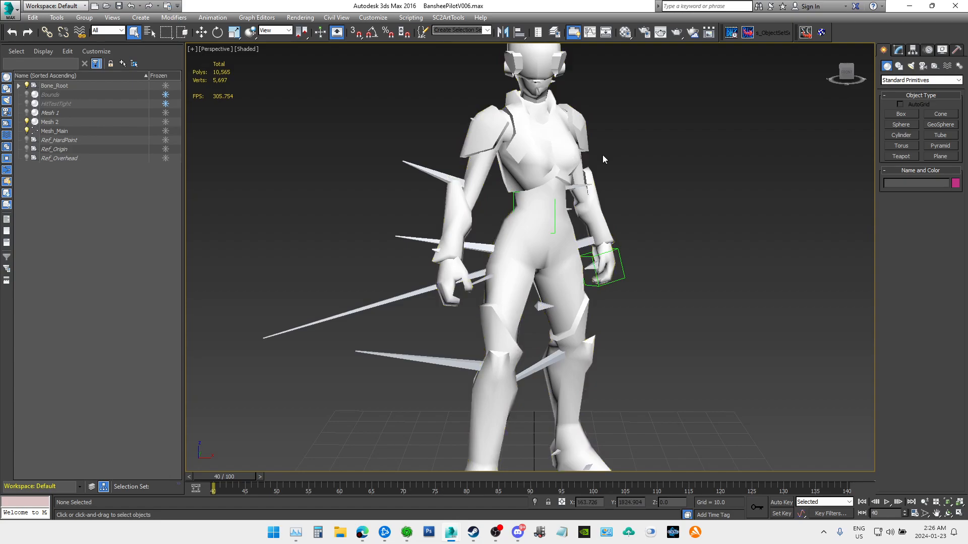
scroll(565, 121, down, 2)
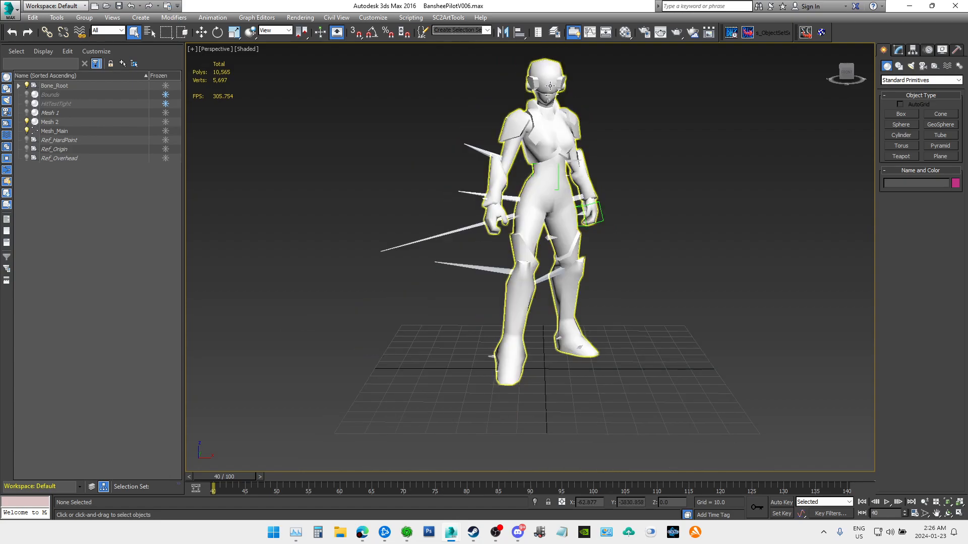
middle_drag(642, 190, 628, 205)
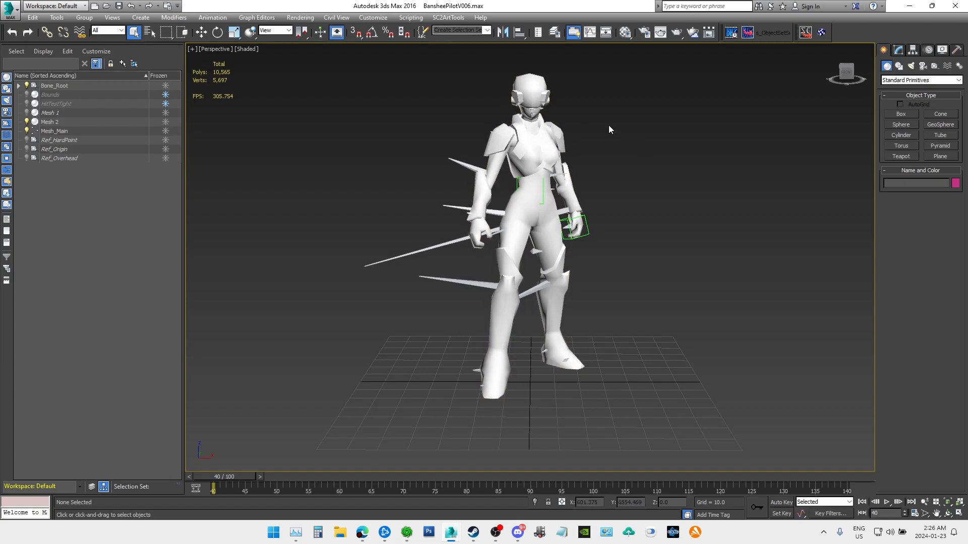
drag(852, 76, 832, 79)
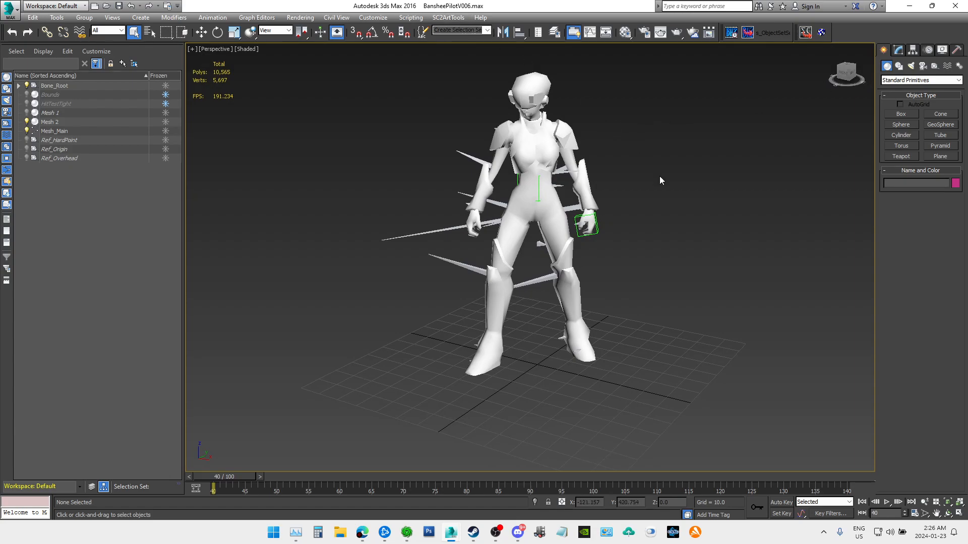
scroll(649, 120, up, 2)
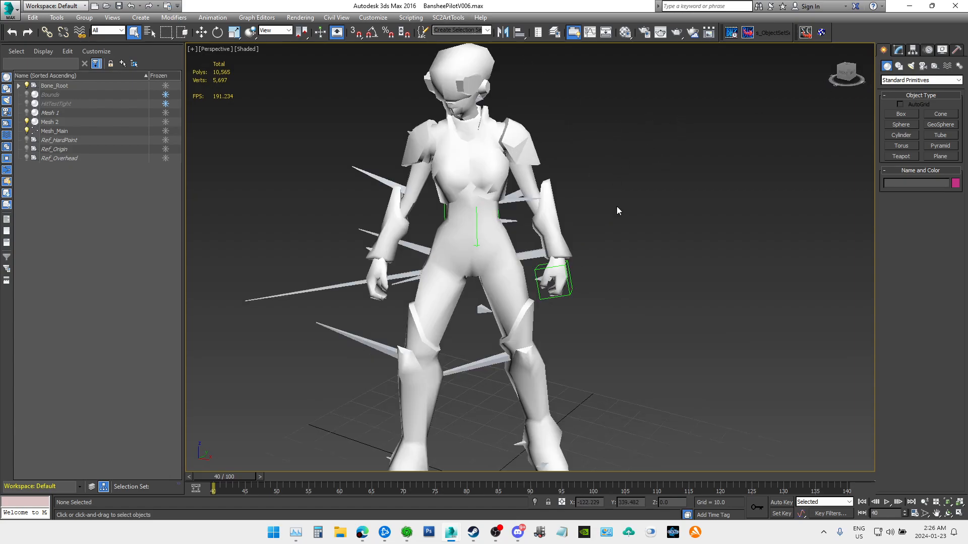
scroll(652, 186, down, 2)
scroll(657, 193, up, 3)
drag(849, 72, 698, 166)
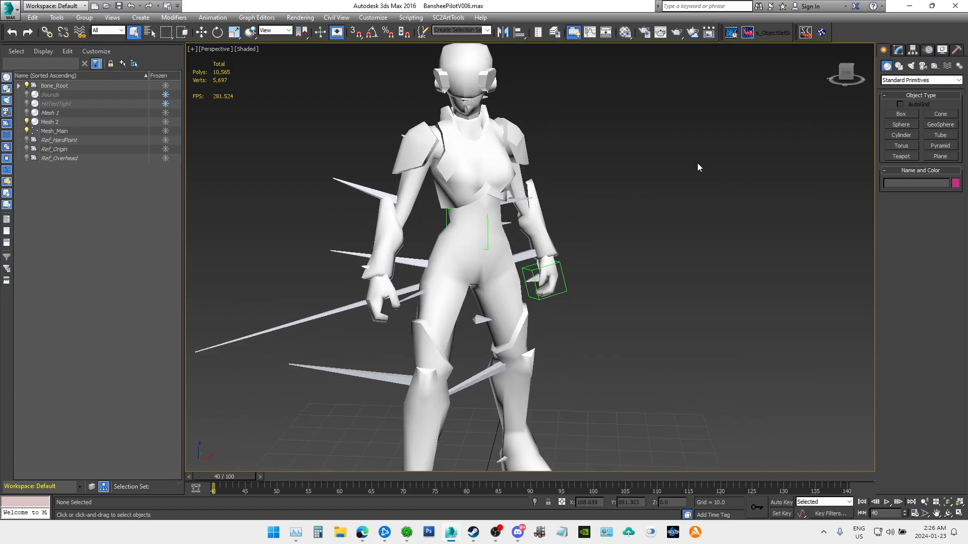
scroll(702, 162, down, 4)
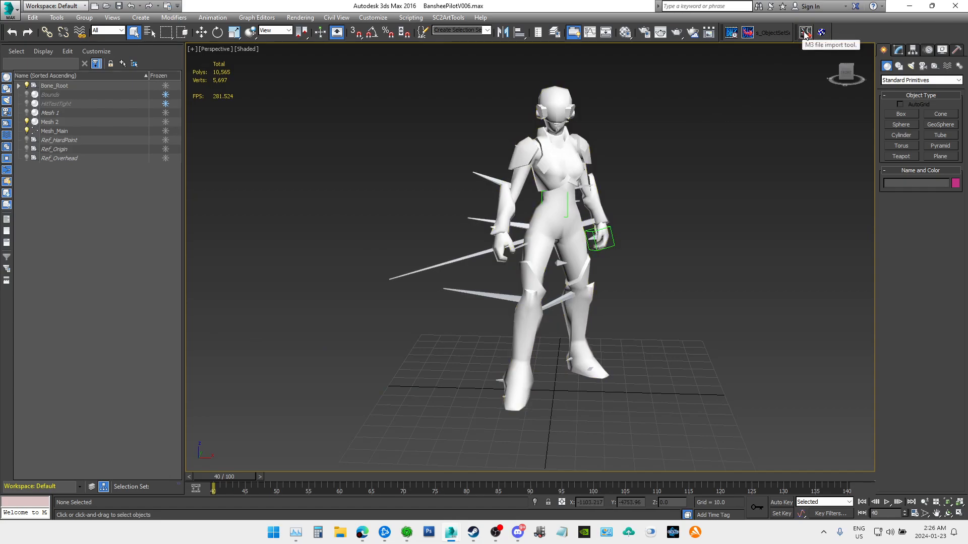
Step: In the SC2 exporter, set Anim Quality to Uncompressed and Bone Reduction to None, and close the exporter
click(748, 34)
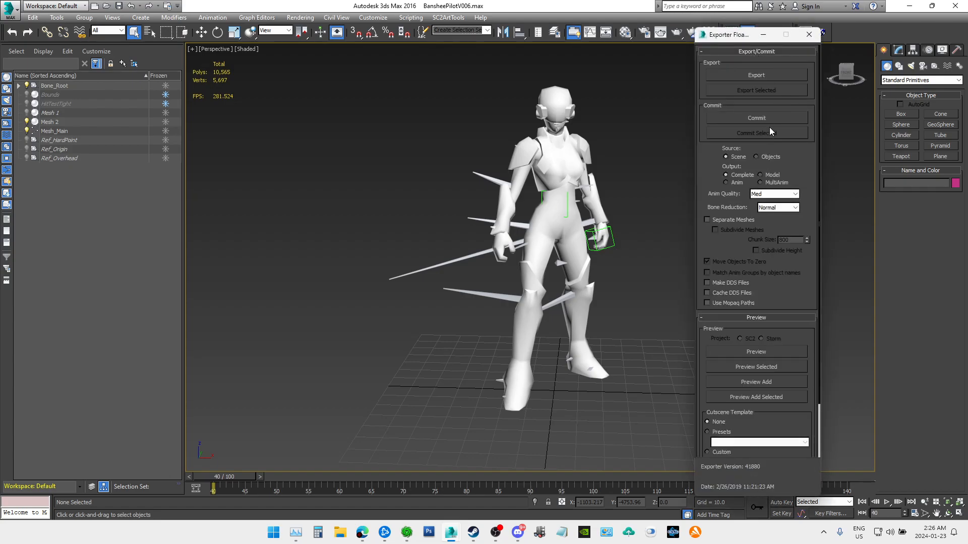
click(766, 197)
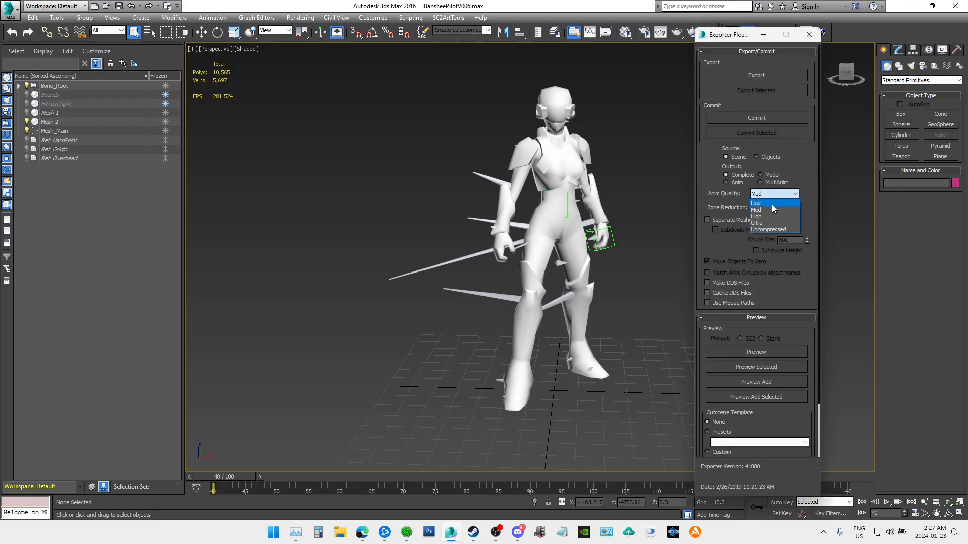
click(774, 229)
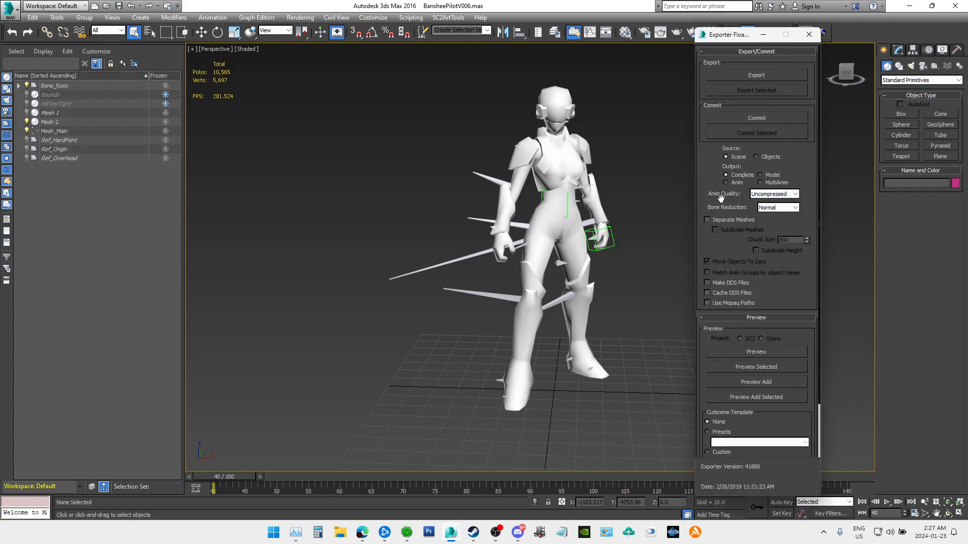
click(785, 209)
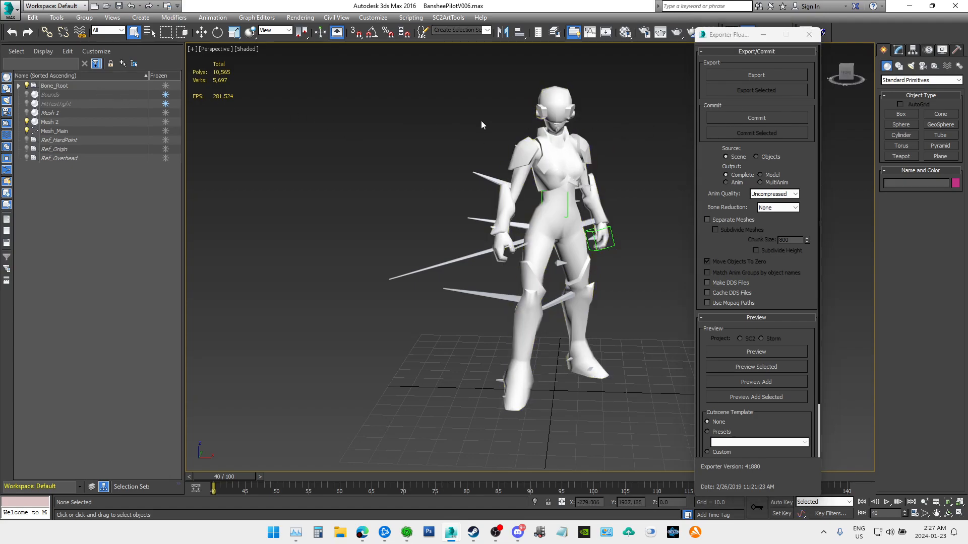
click(808, 34)
Step: Close the BansheePilotV006.max and DaelaamProbePlacementV001.max scenes without saving their changes
click(955, 5)
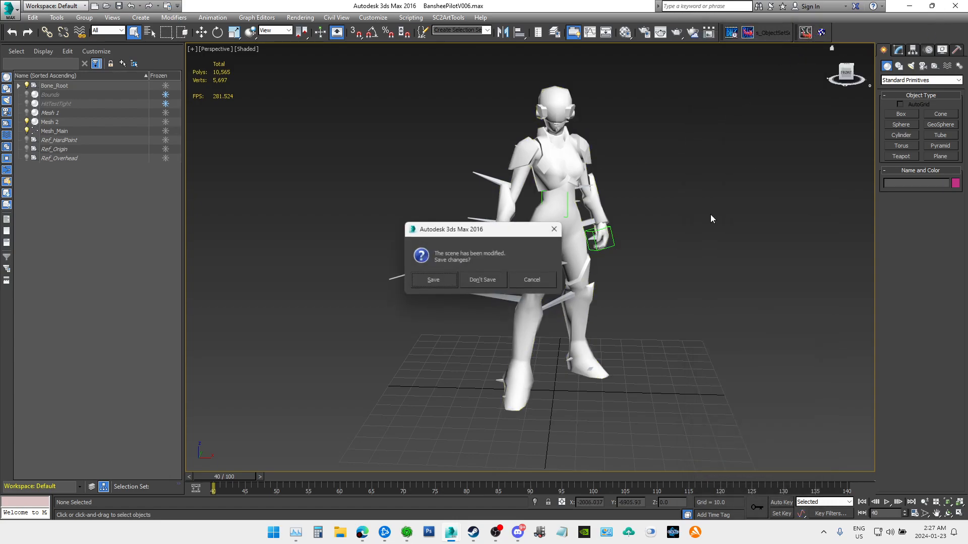
click(487, 279)
mouse_move(456, 529)
click(467, 481)
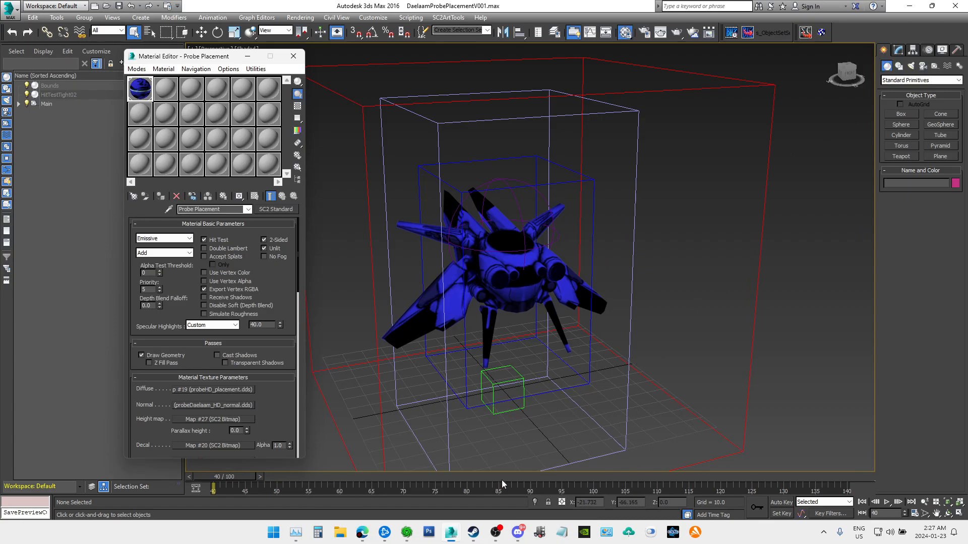
mouse_move(453, 536)
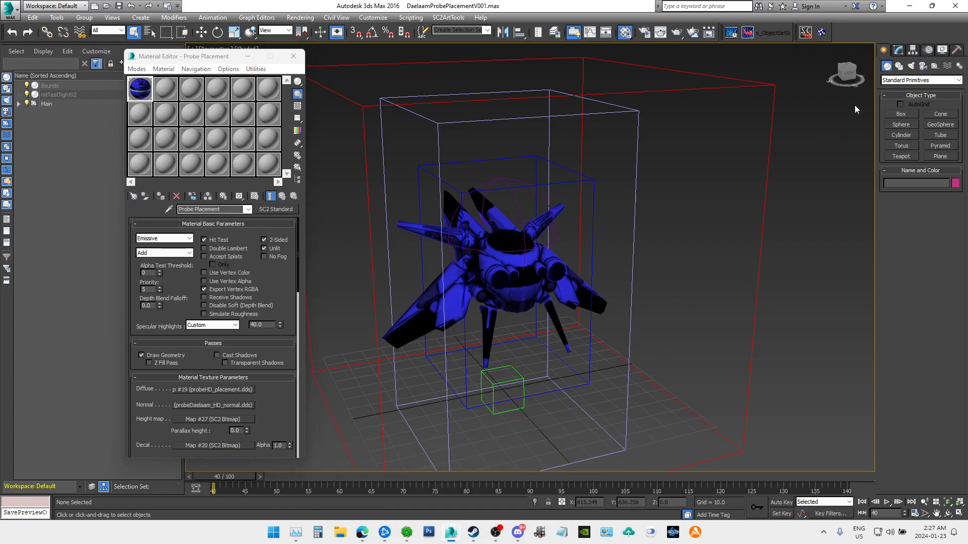
click(956, 5)
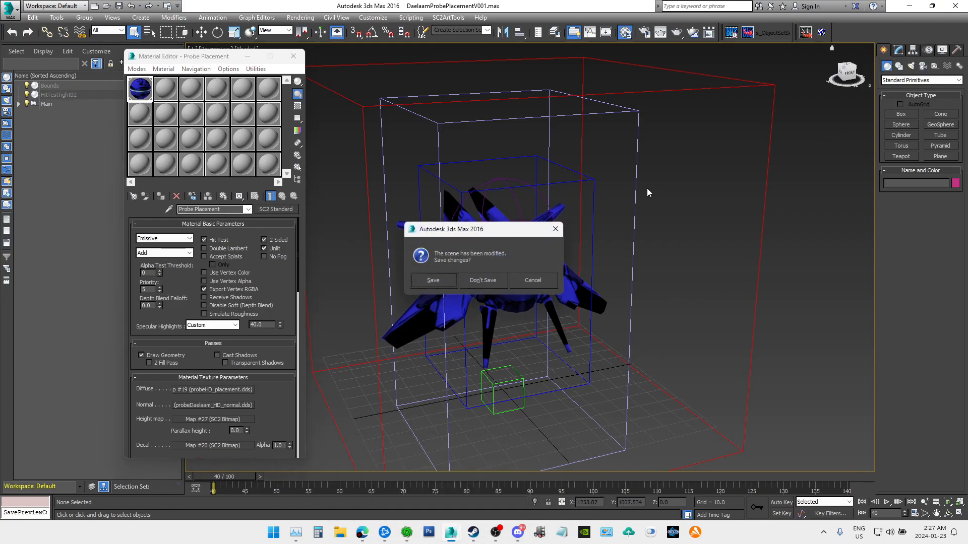
click(485, 280)
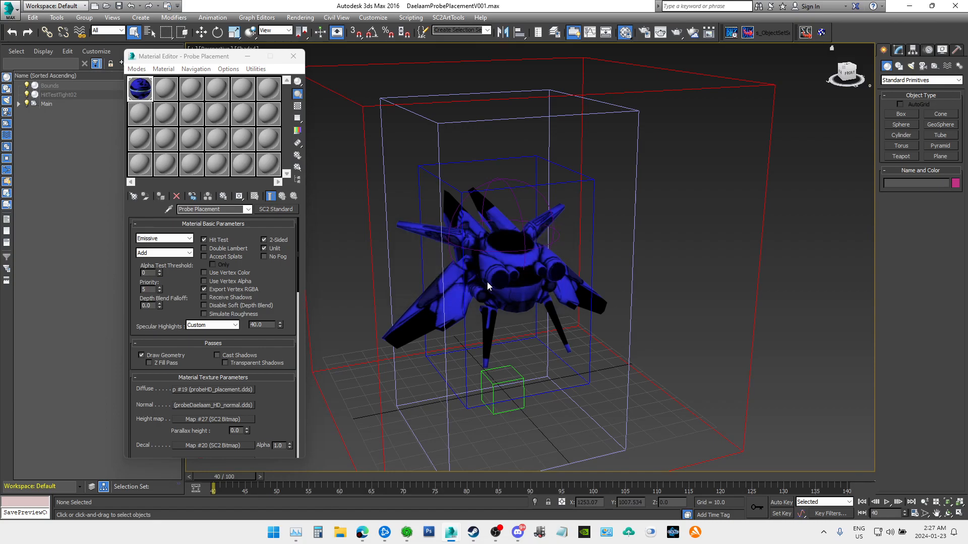
Step: Open the Material Editor in the DaelaamProbeHDV001.max scene and launch another instance of 3ds Max 2016
click(425, 484)
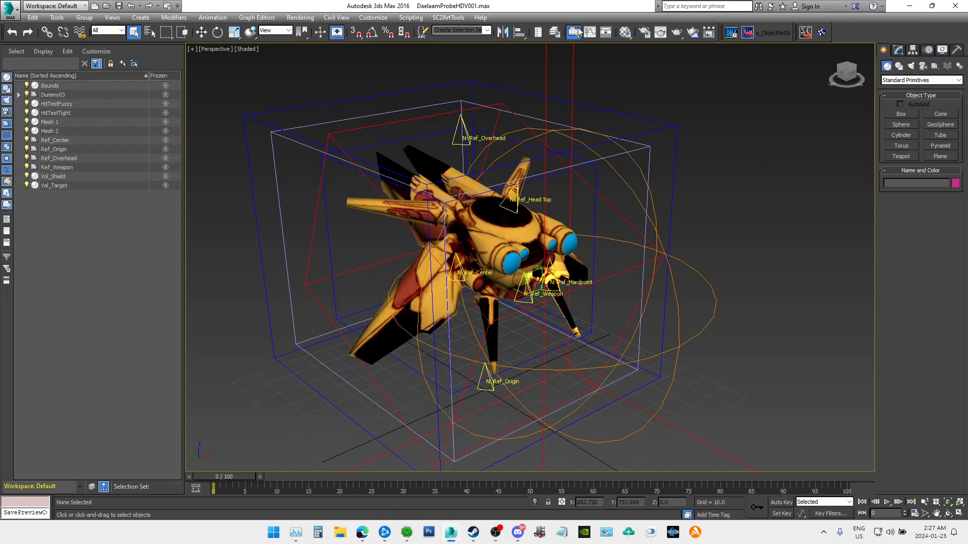
key(m)
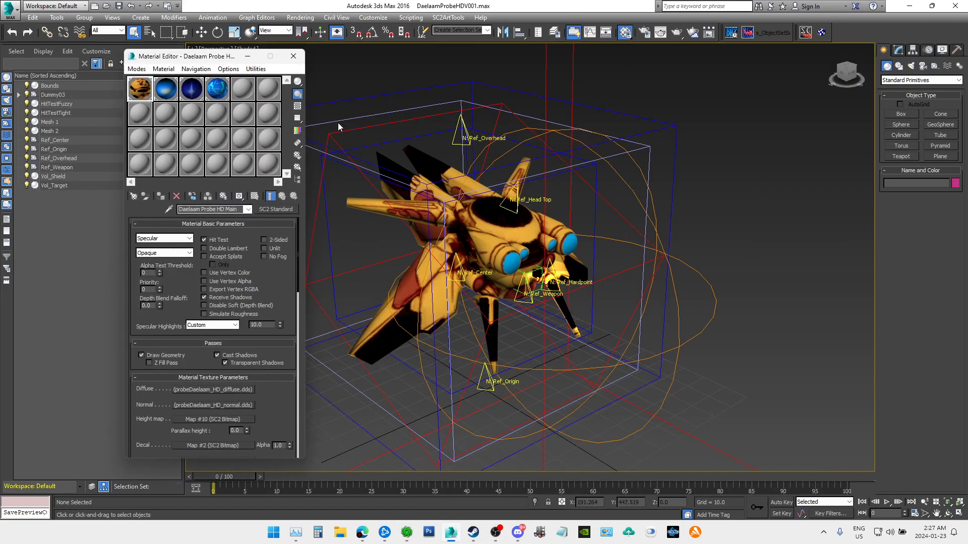
right_click(452, 532)
click(420, 470)
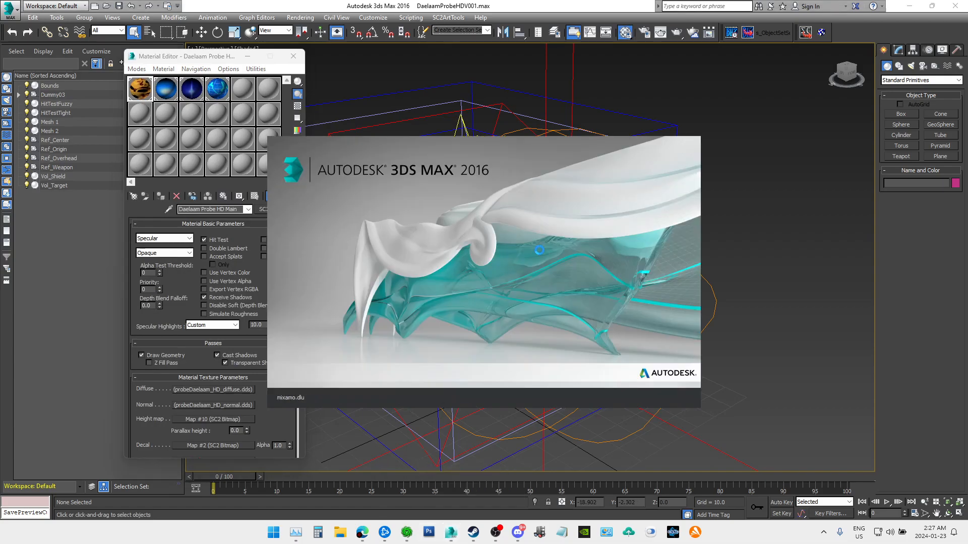
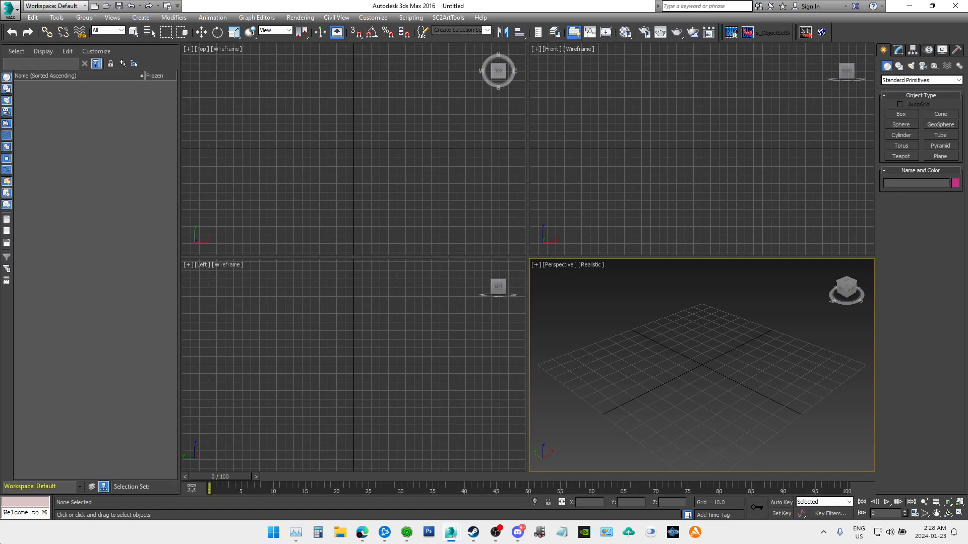
Step: Switch to the StarCraft II Editor's Data window and open the Archive Browser for the Zerg Drop Pod's Art: Model field
mouse_move(407, 533)
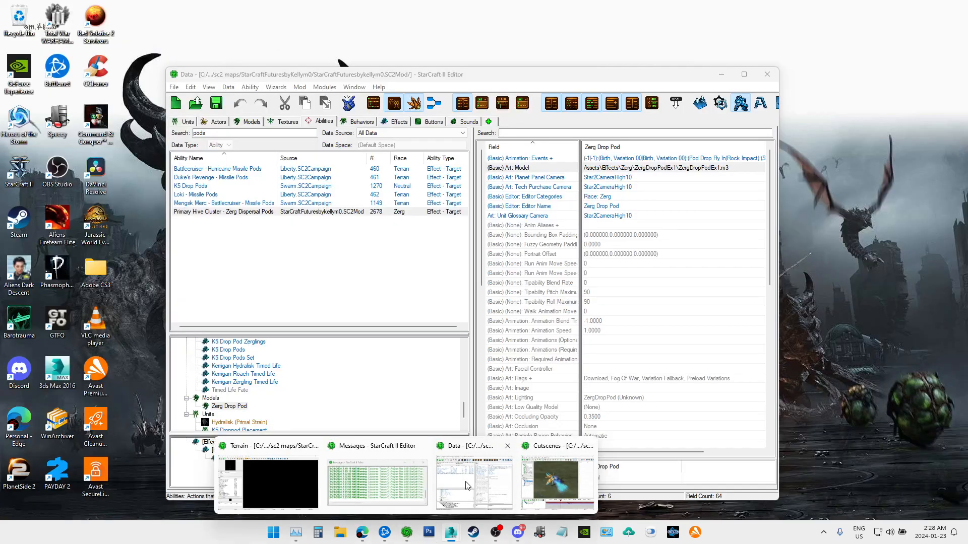
click(474, 481)
double_click(695, 168)
click(542, 99)
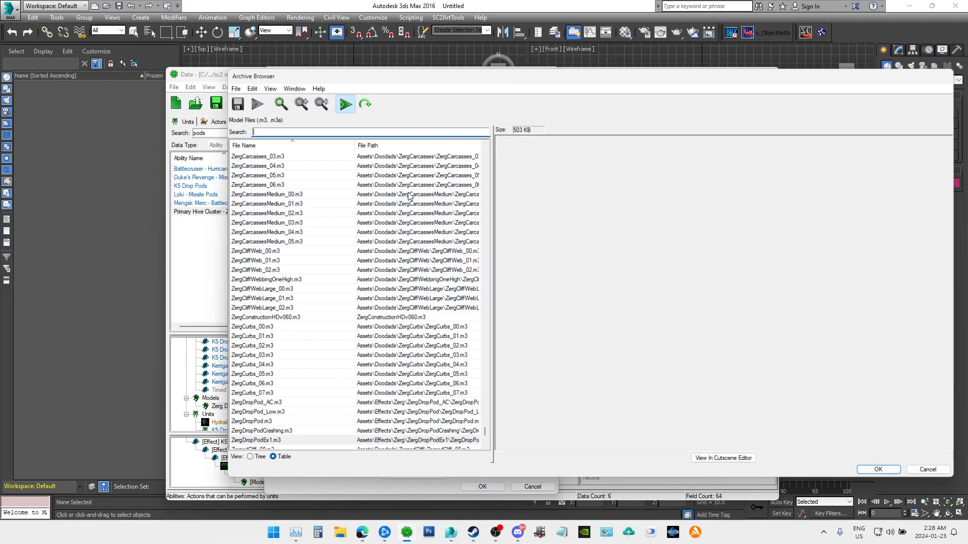
Step: Search the model files for "immortal" and view Immortal.m3 in the Cutscene Editor
text(immortal)
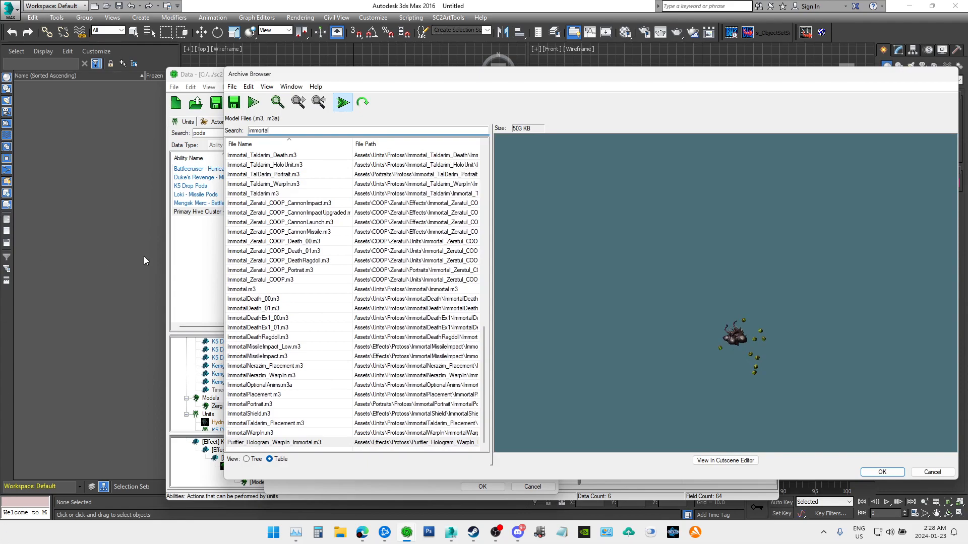
click(236, 292)
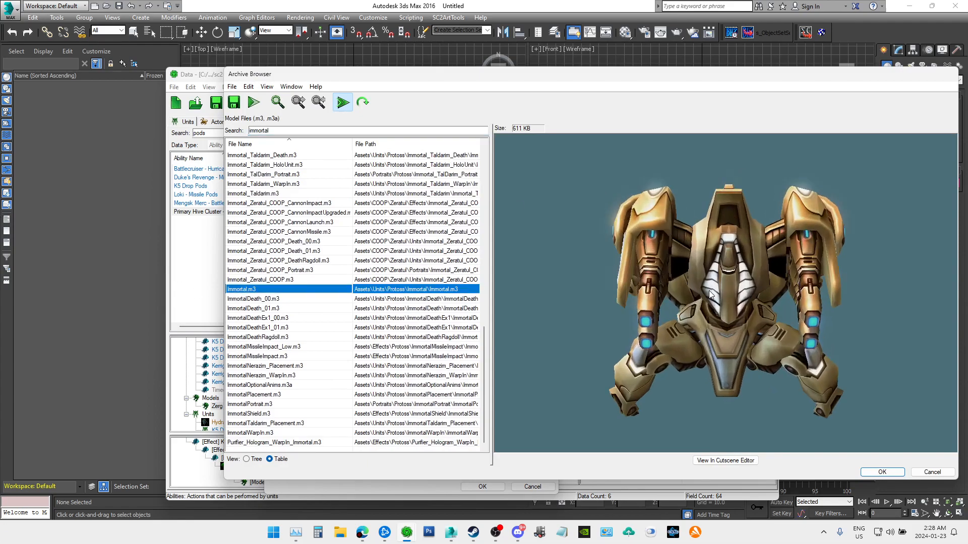
click(741, 460)
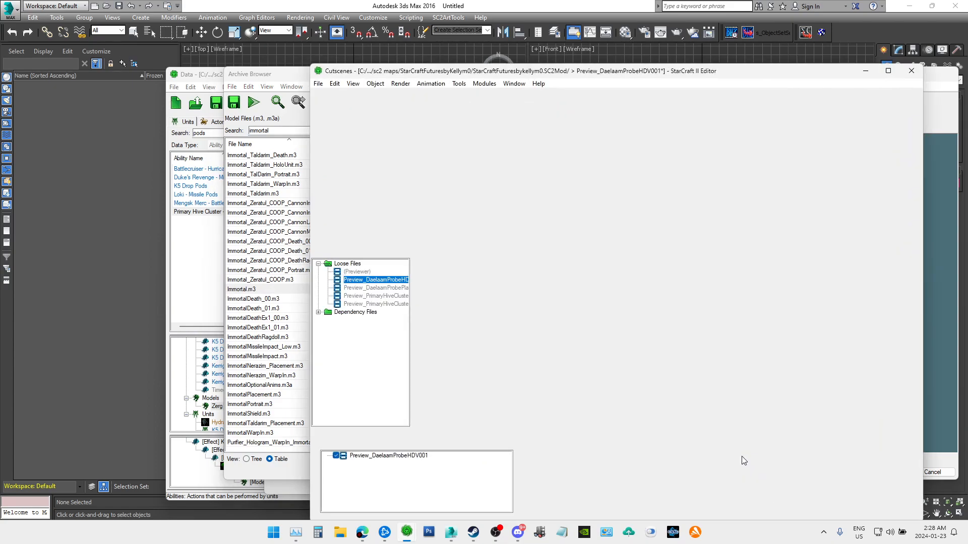
Step: Inspect the Immortal model in a maximized Cutscene Editor from a rotated, wider view, and close the editor
click(889, 73)
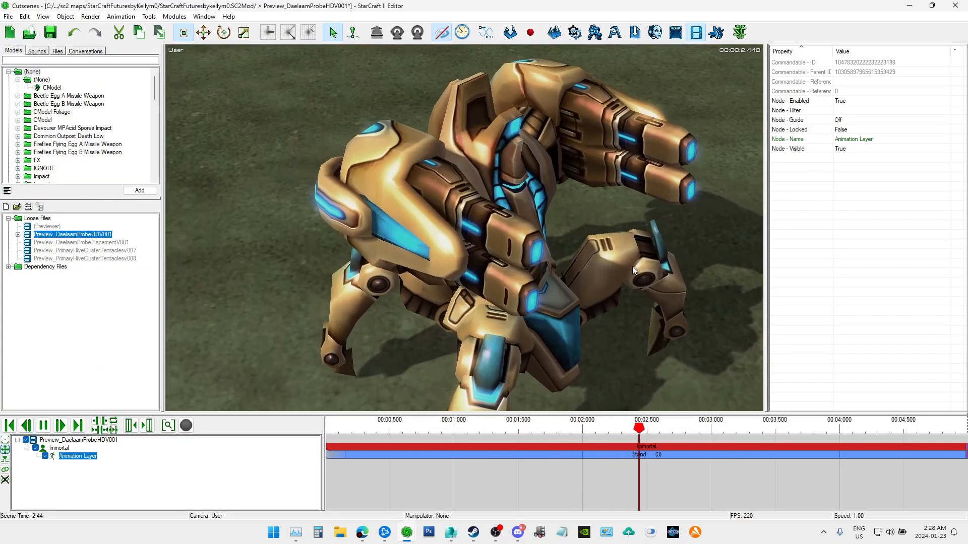
scroll(617, 232, down, 3)
scroll(617, 232, up, 2)
ctrl+right_drag(631, 234, 597, 233)
scroll(597, 234, down, 2)
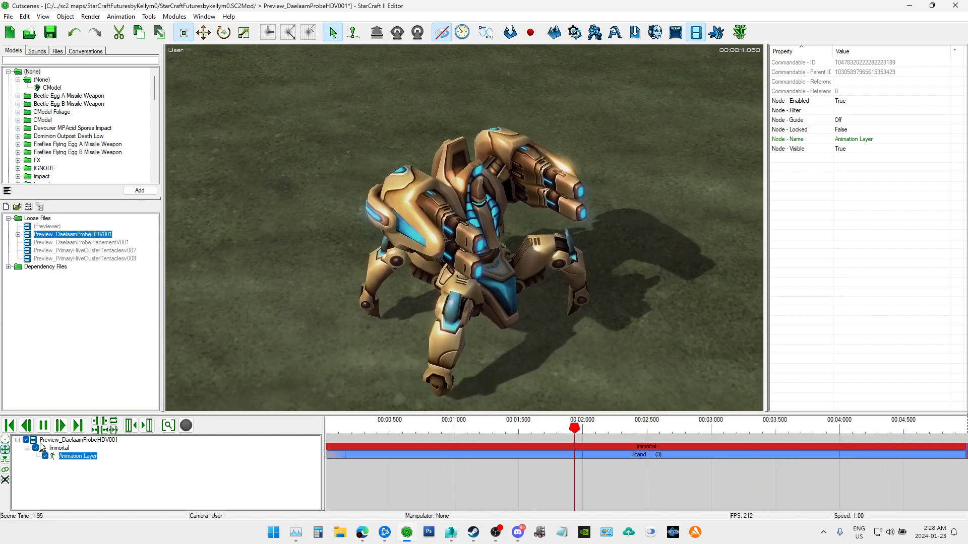
click(908, 7)
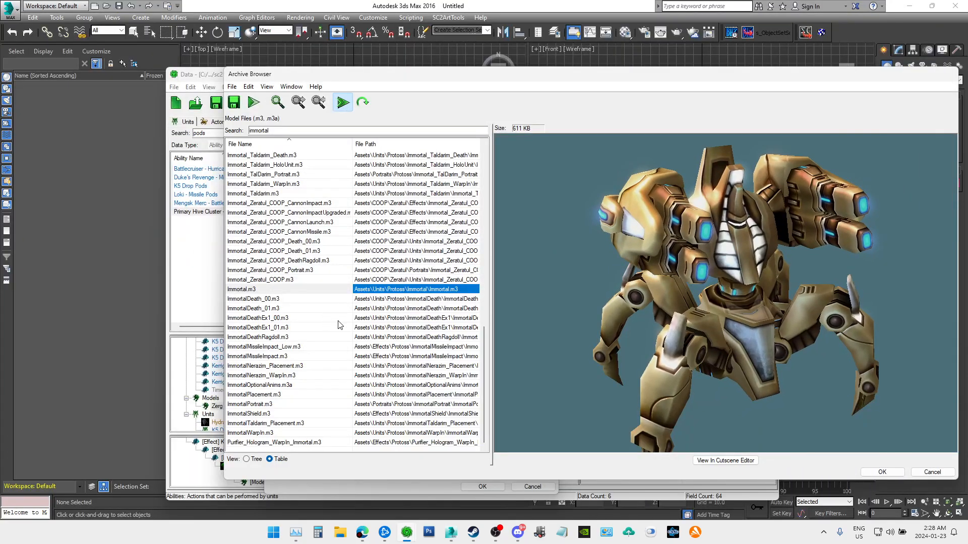
Step: Preview Immortal_EX2.m3 from the Archive Browser and view it from an angle in the Cutscene Editor
scroll(339, 325, up, 15)
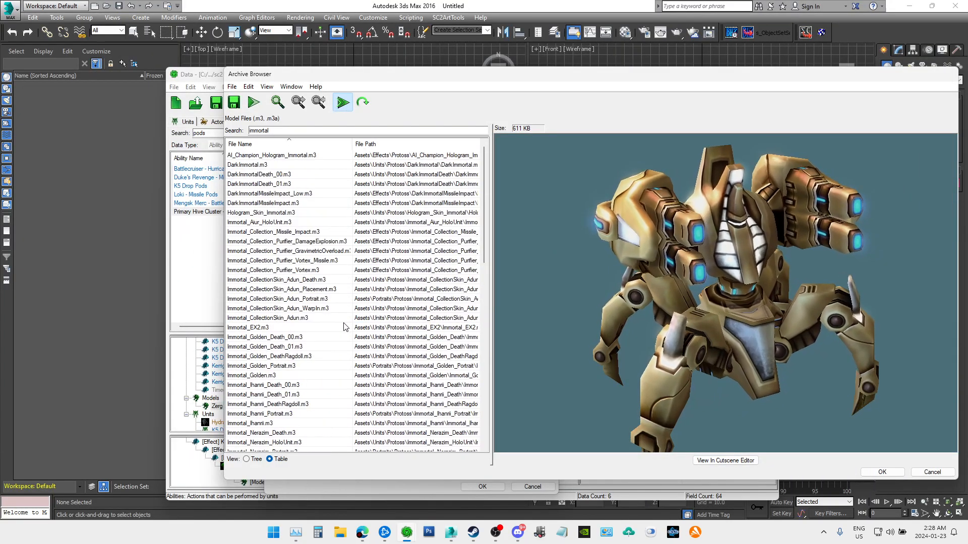
click(266, 328)
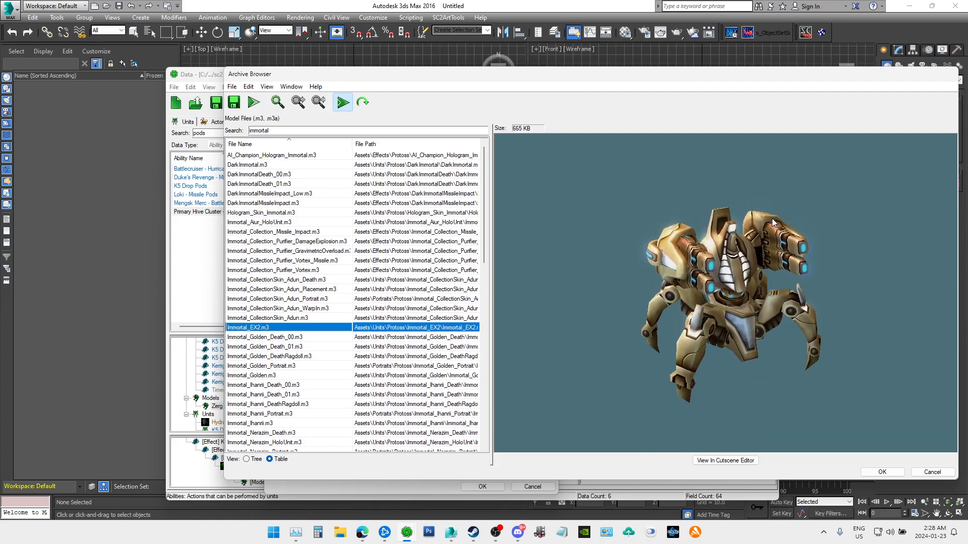
scroll(767, 226, up, 3)
drag(766, 225, 761, 457)
click(737, 461)
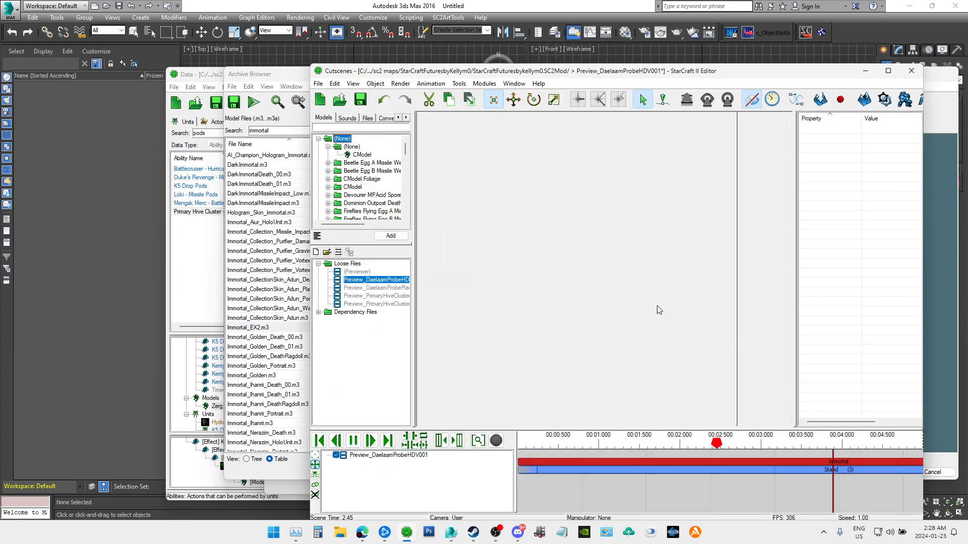
scroll(640, 290, up, 8)
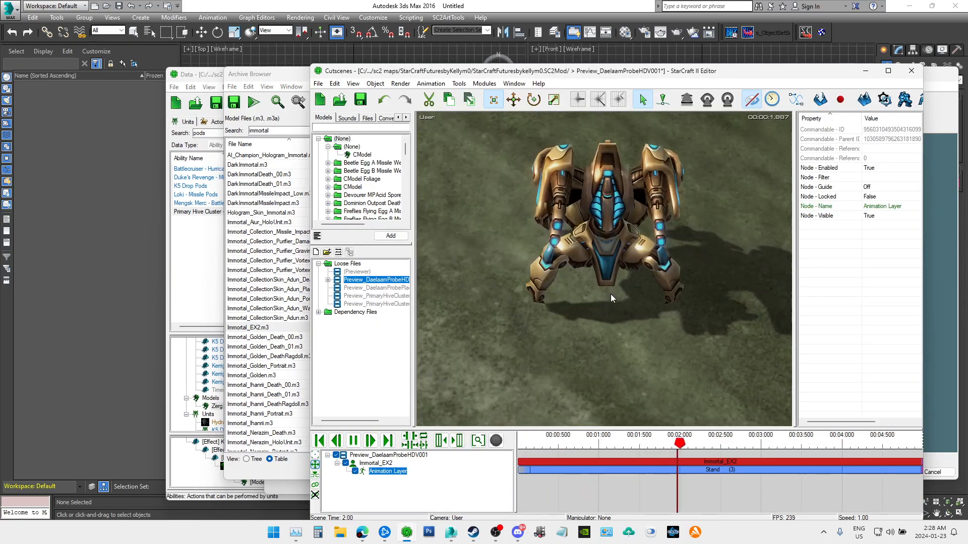
drag(585, 318, 645, 307)
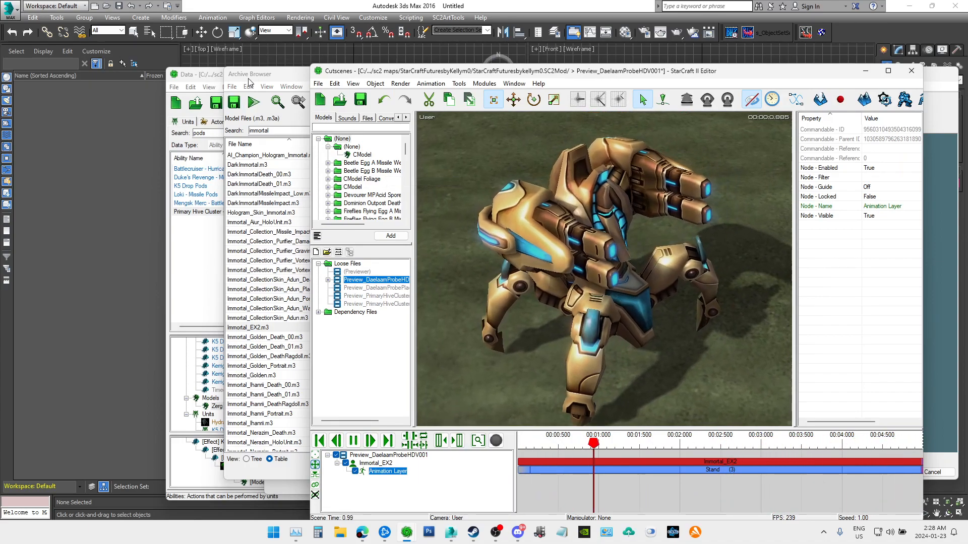
Step: Return to the Archive Browser's immortal models and examine Immortal_Golden.m3 up close in the preview
click(284, 75)
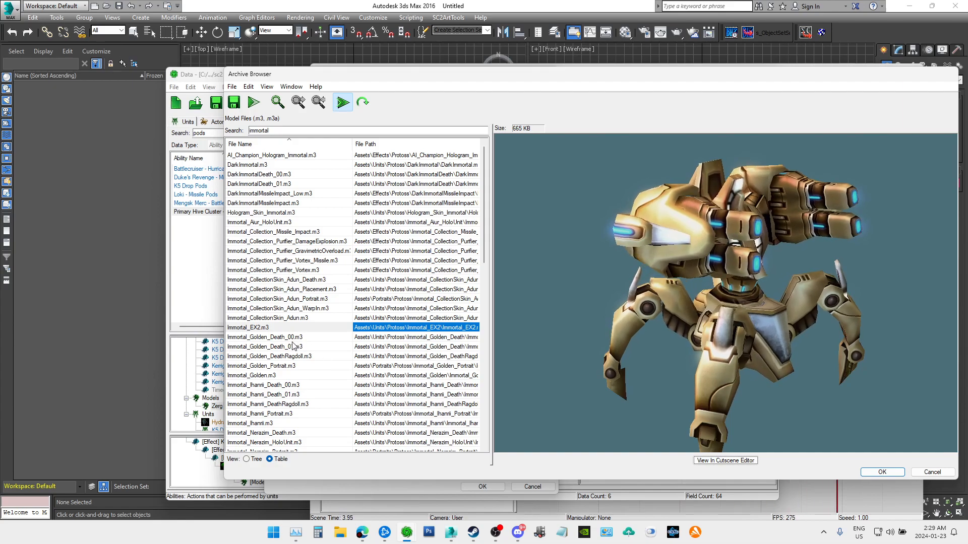
scroll(298, 345, down, 15)
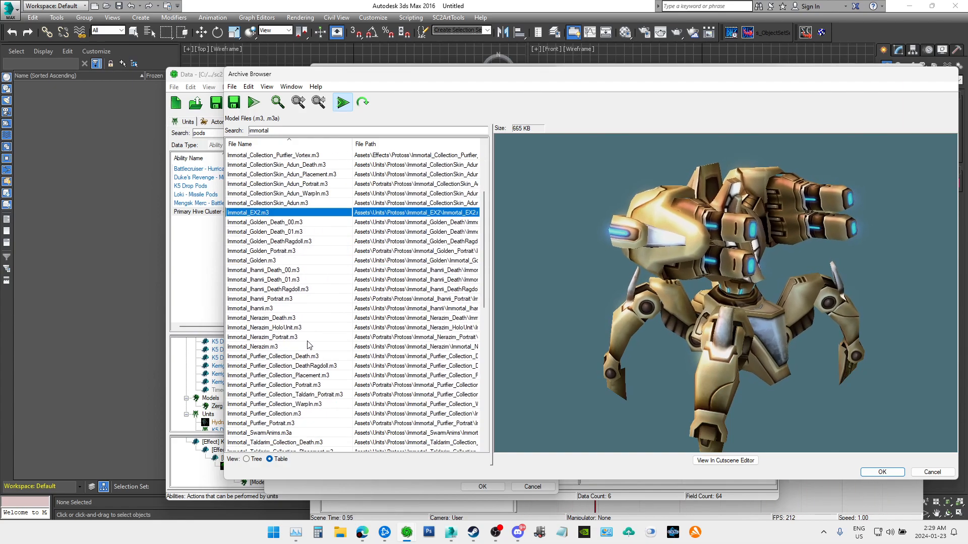
scroll(330, 357, down, 2)
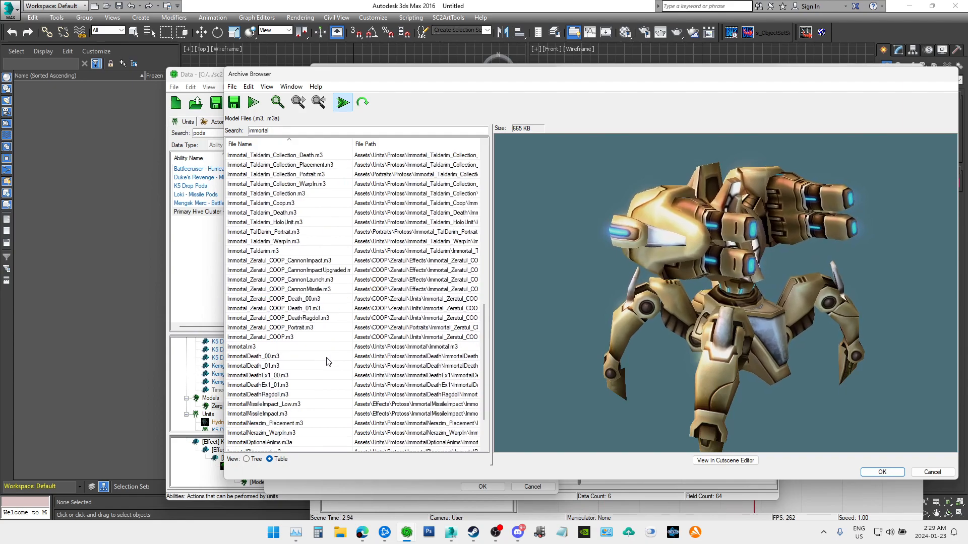
scroll(251, 352, up, 12)
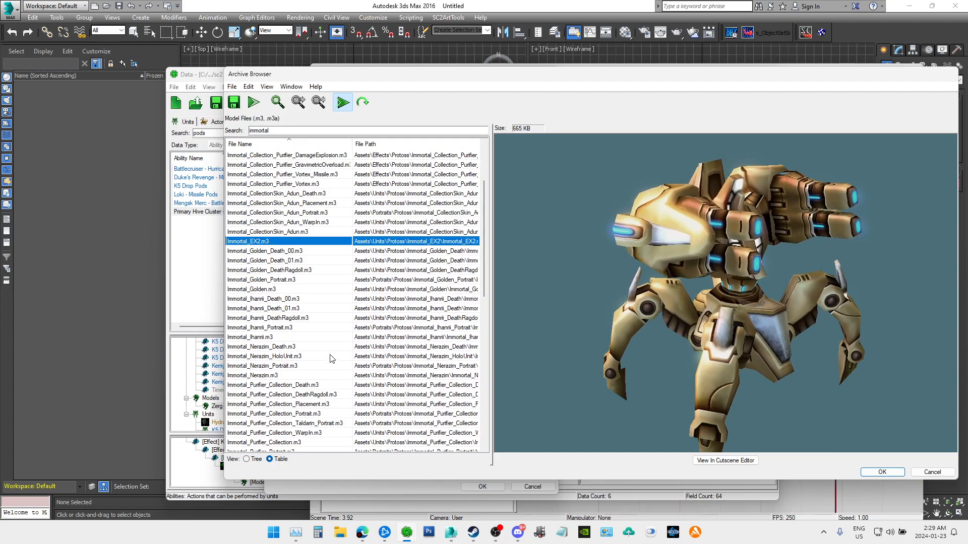
click(257, 291)
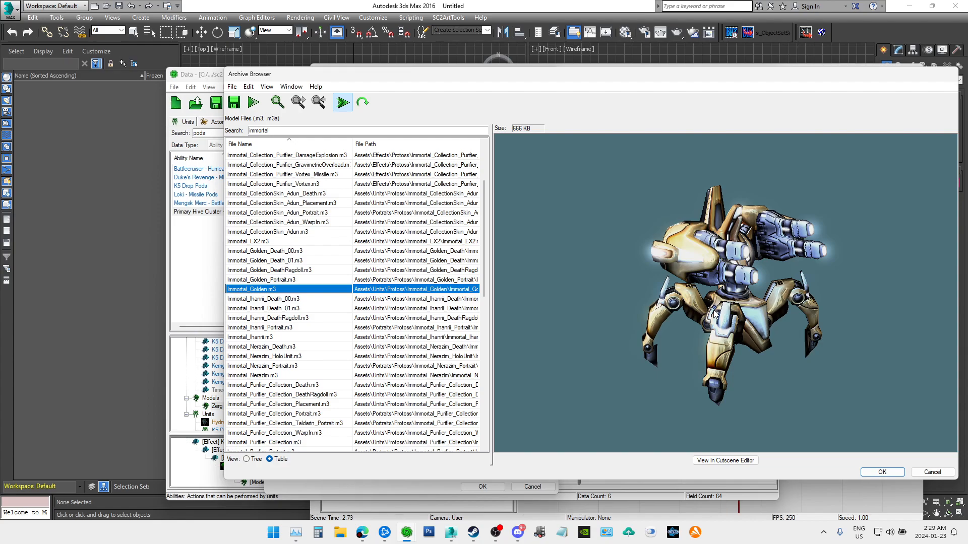
scroll(727, 301, up, 4)
drag(728, 301, 686, 309)
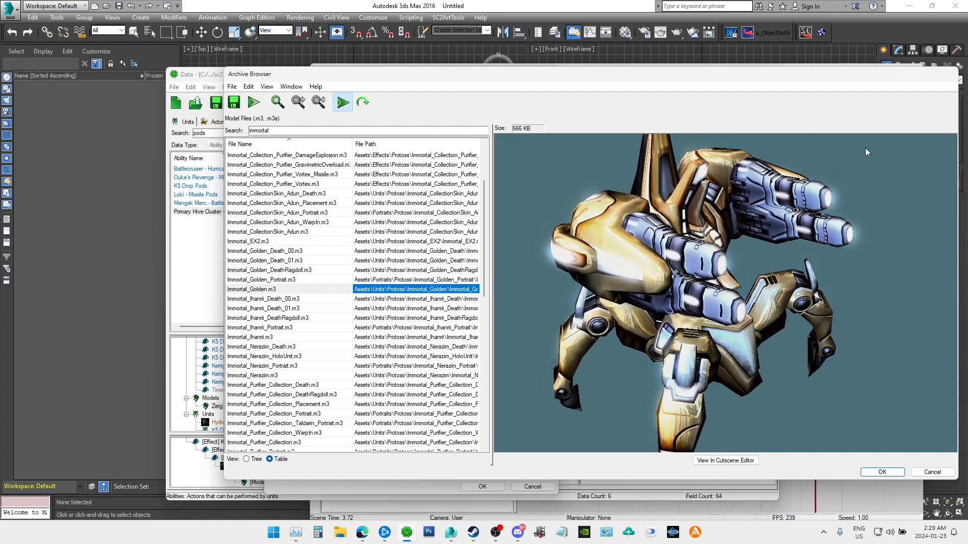
drag(765, 271, 731, 238)
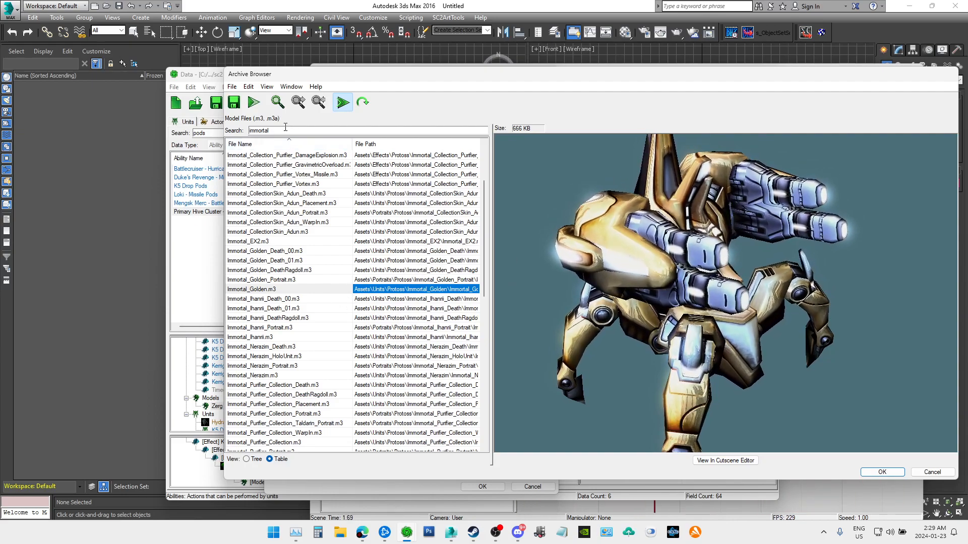
Step: Search the model files for "exa" and view DaelaamiExahaltedv006.m3 in the Cutscene Editor
double_click(281, 131)
text(exa)
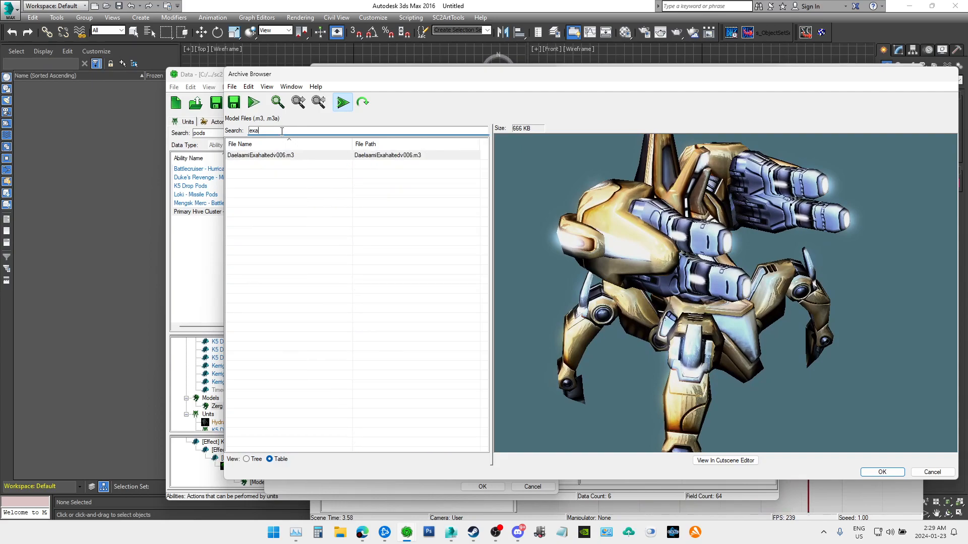
click(278, 155)
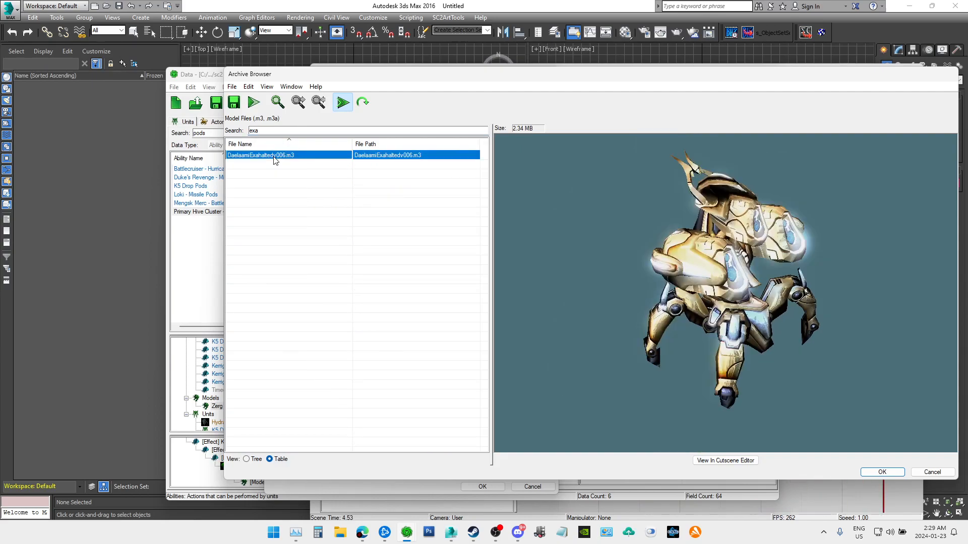
click(726, 460)
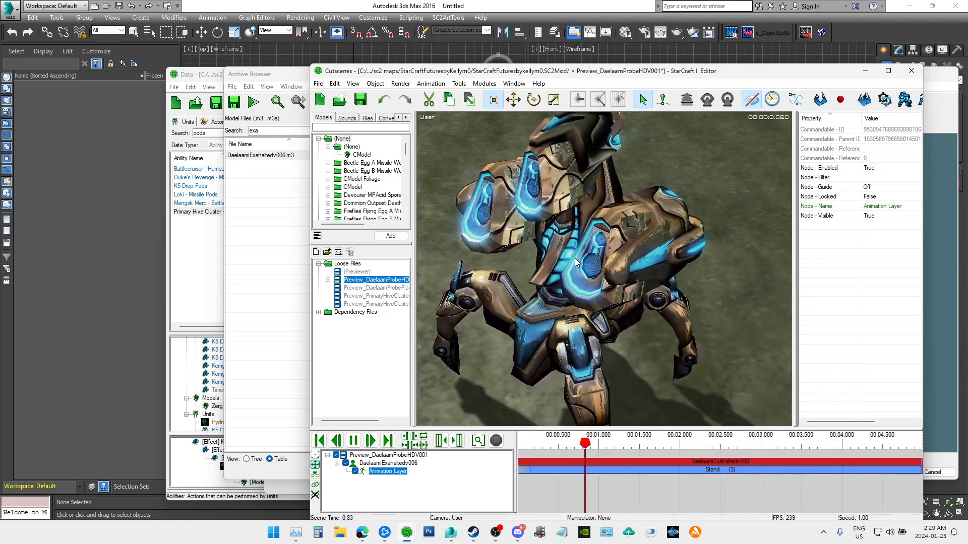
Step: Switch to the untitled 3ds Max scene and start opening a file from the sc2 stuff\scenes folder
click(79, 10)
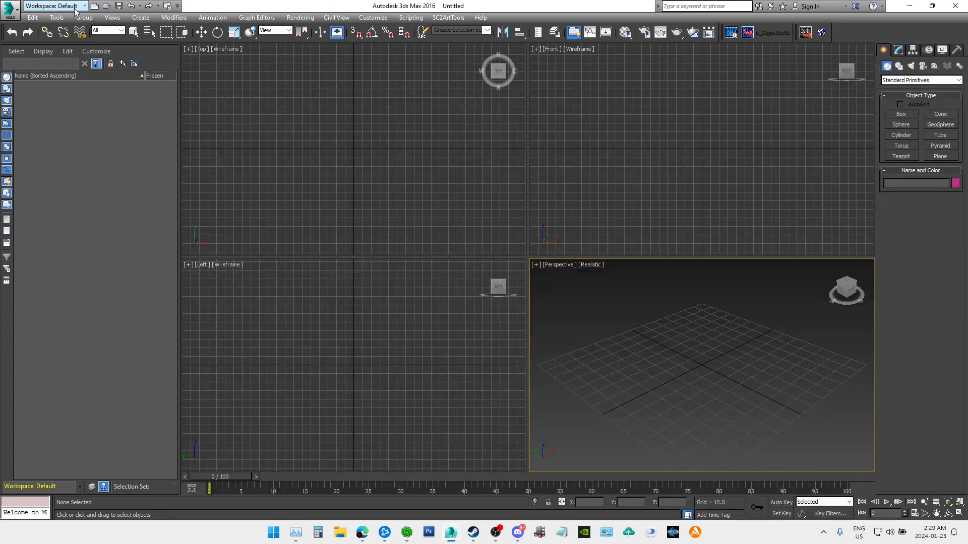
click(10, 10)
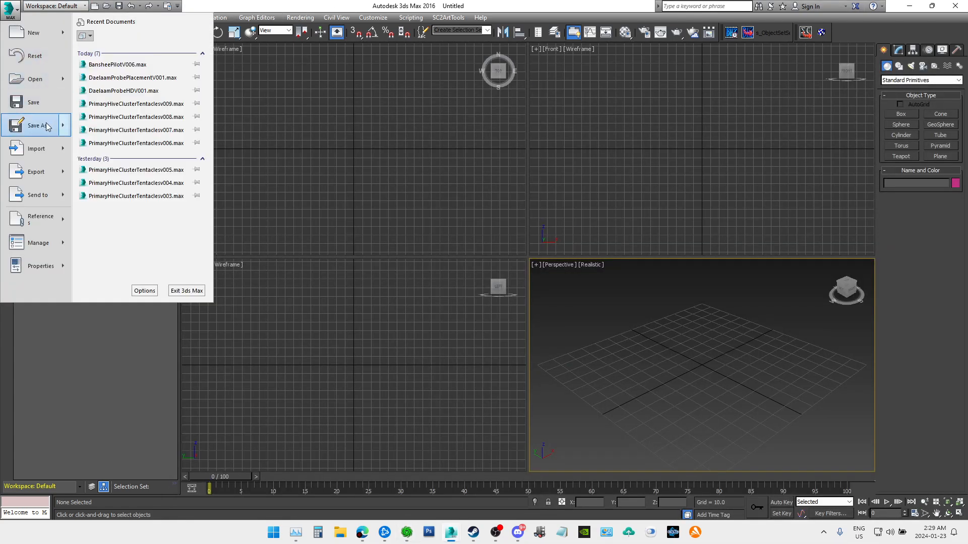
click(33, 80)
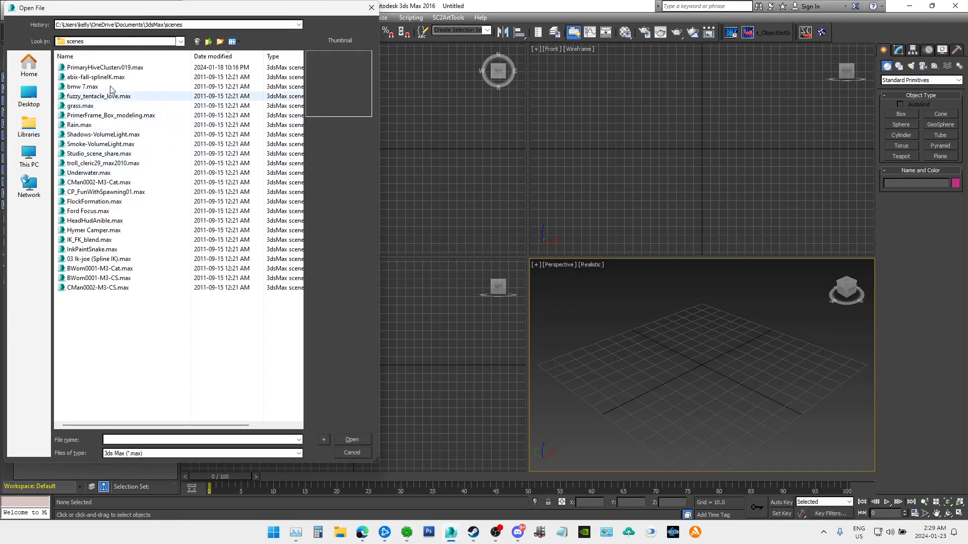
click(177, 24)
click(151, 34)
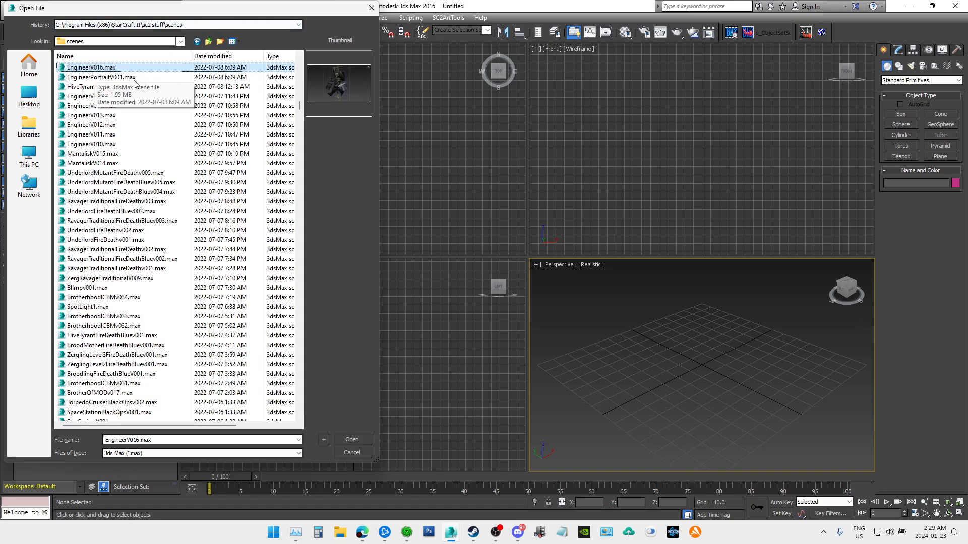
Step: Search the scene file list for names beginning with "infes" and for other files starting with "i"
key(Page_Down)
key(Page_Down)
key(Page_Down)
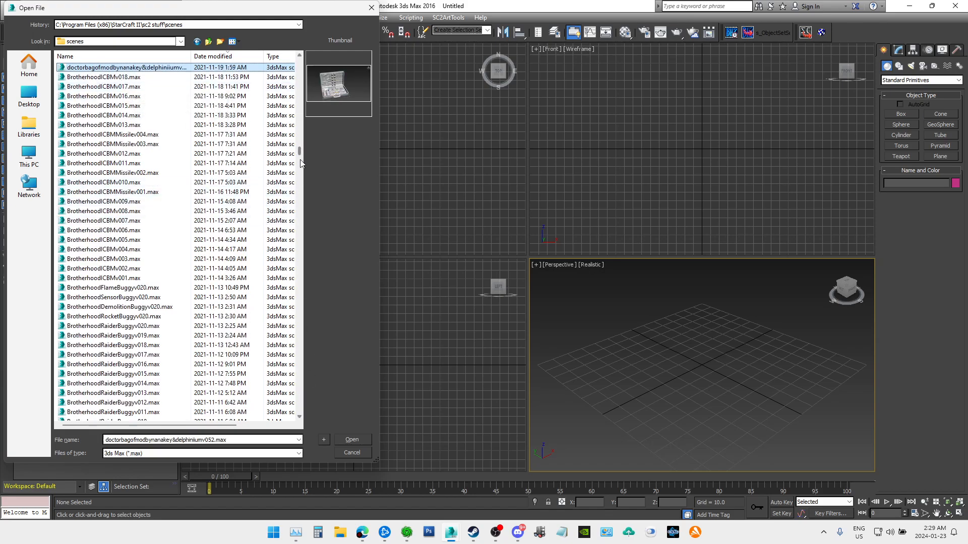
drag(301, 153, 300, 57)
click(151, 87)
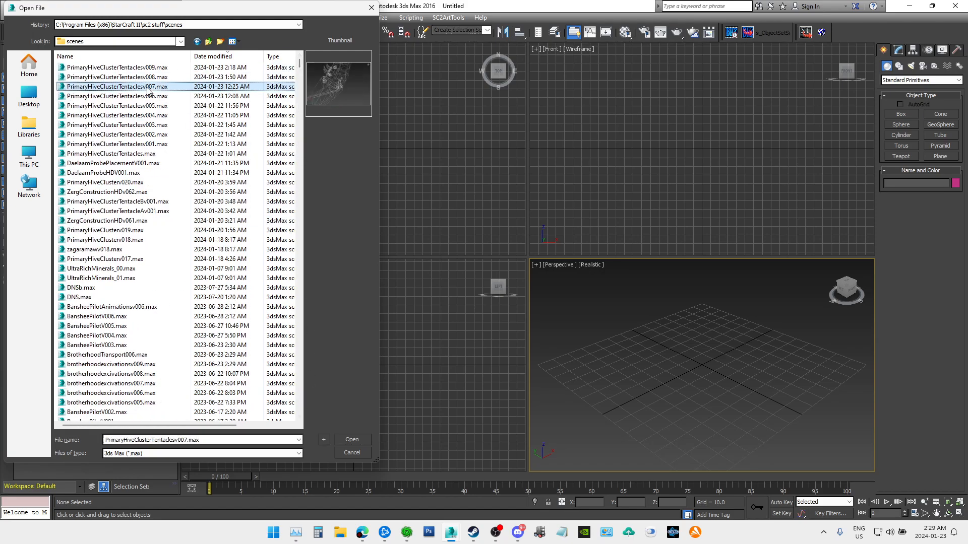
text(infes)
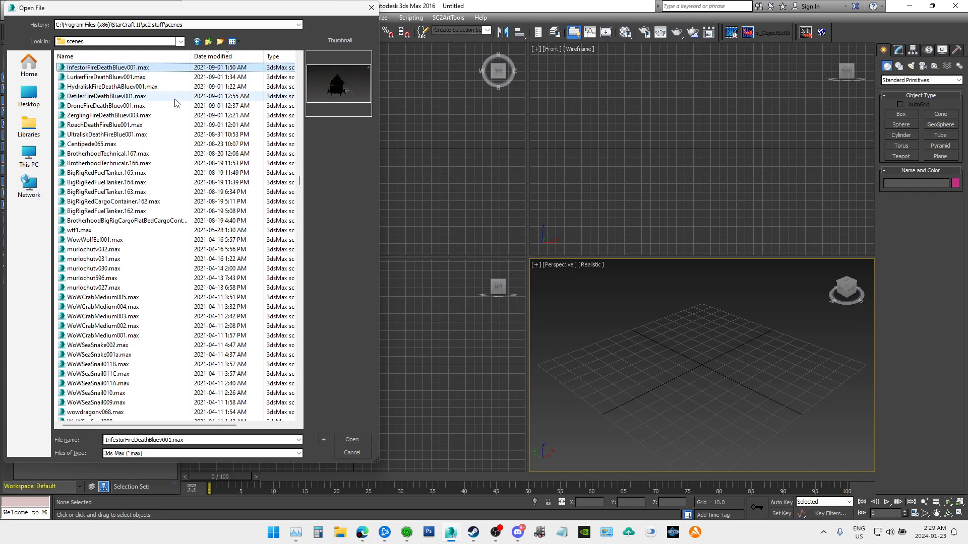
mouse_move(460, 541)
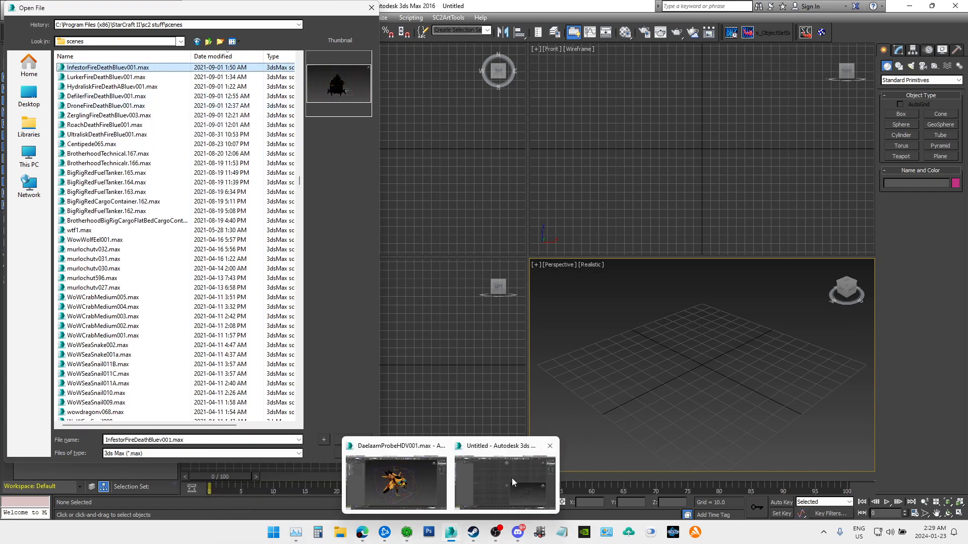
click(118, 137)
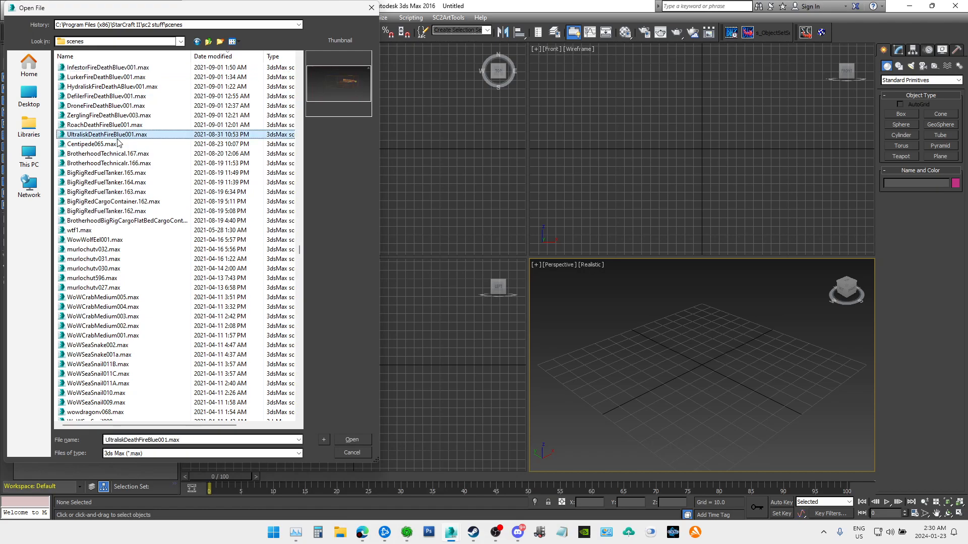
key(i)
key(i)
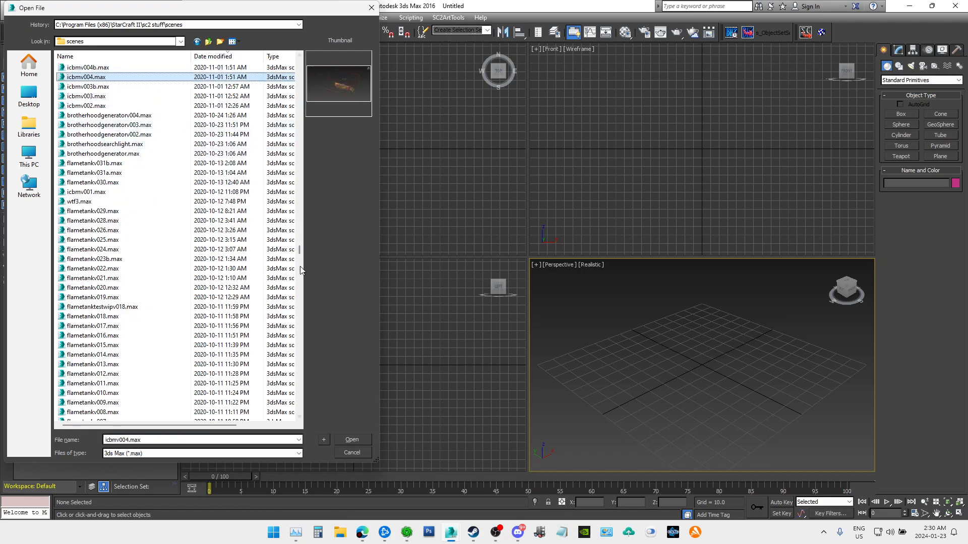
Step: Look through the 2022 scene files and preview the thumbnails of SpireFlyingv009.max and Underlordv011.max
drag(301, 253, 297, 126)
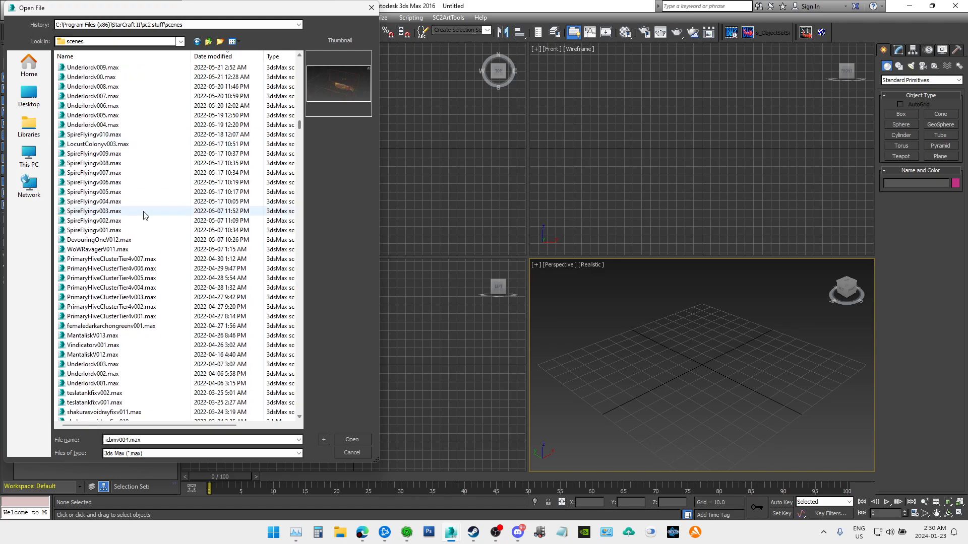
scroll(114, 253, up, 2)
click(118, 241)
scroll(118, 243, up, 1)
click(136, 241)
scroll(144, 256, up, 1)
scroll(142, 256, up, 2)
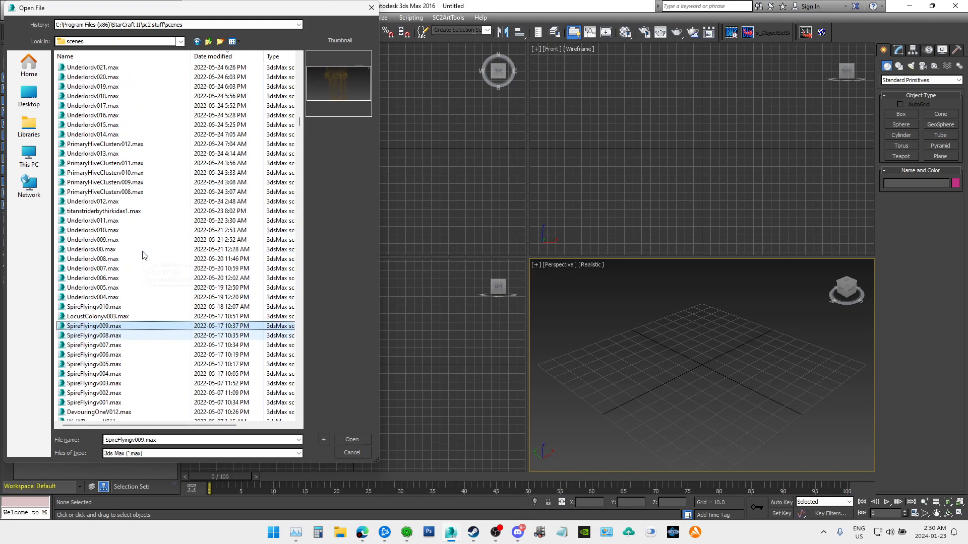
click(127, 221)
scroll(126, 234, up, 3)
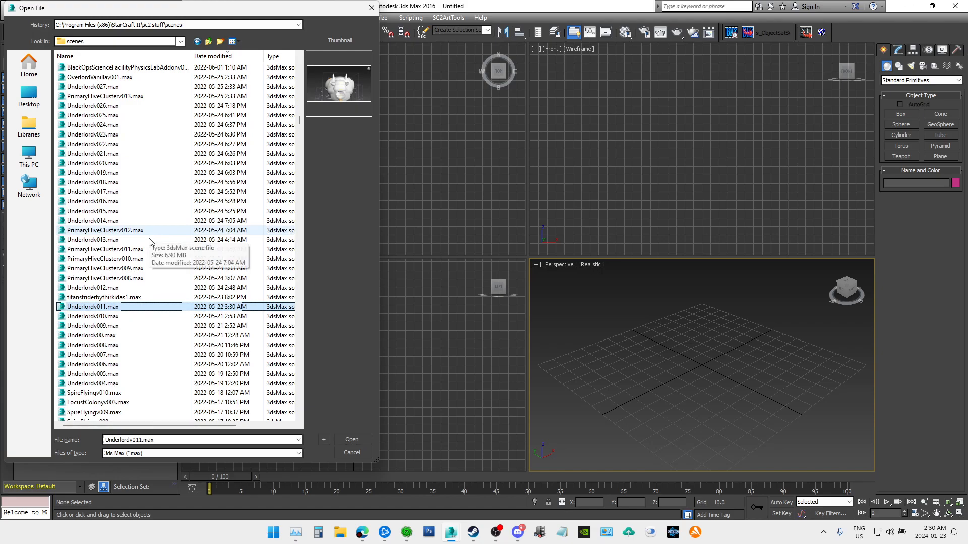
scroll(151, 246, up, 6)
scroll(152, 245, up, 2)
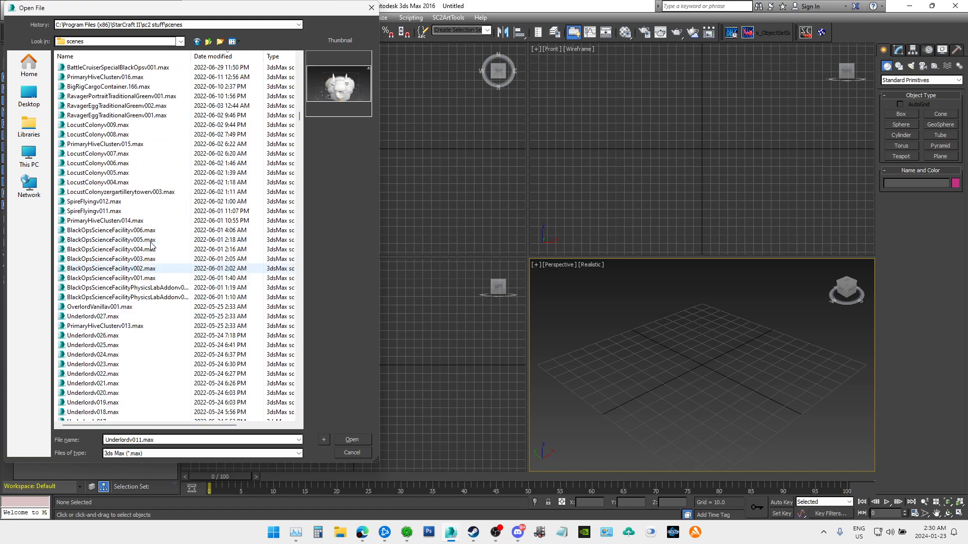
Step: Preview the thumbnails of PrimaryHiveClusterv014.max, PrimaryHiveClusterv016.max and GorgonCruiserBlackOpsv001.max among the scene files
click(133, 222)
scroll(136, 235, up, 5)
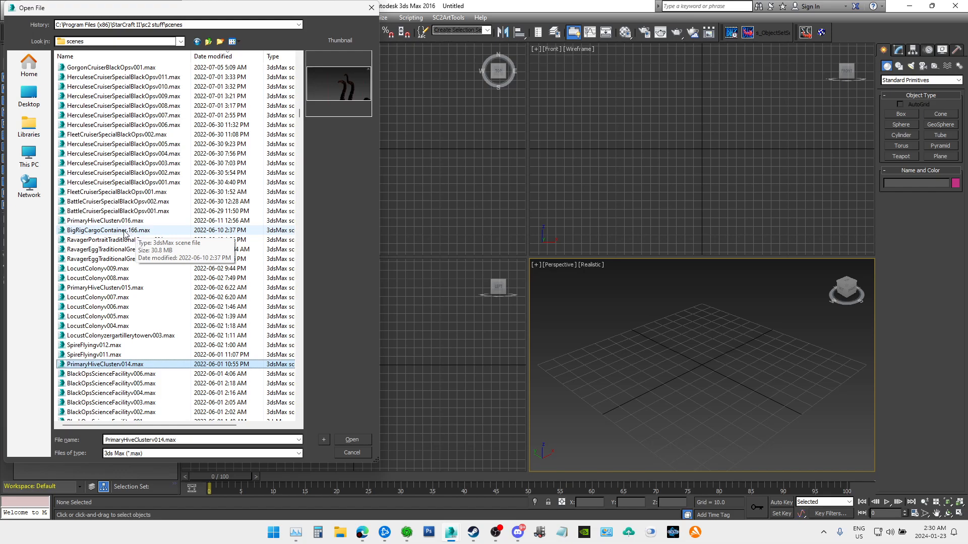
click(125, 231)
key(Up)
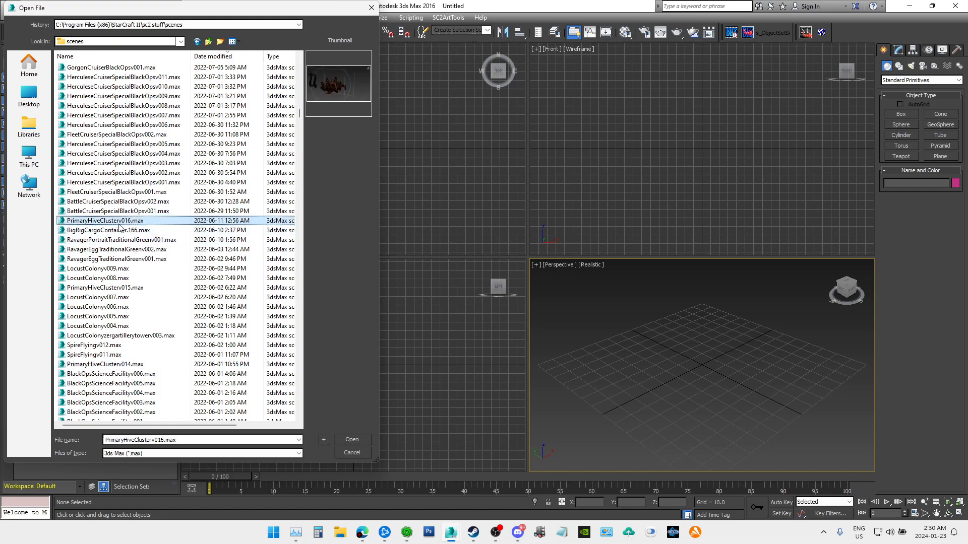
scroll(123, 231, up, 3)
scroll(121, 227, up, 3)
click(115, 240)
scroll(115, 243, up, 3)
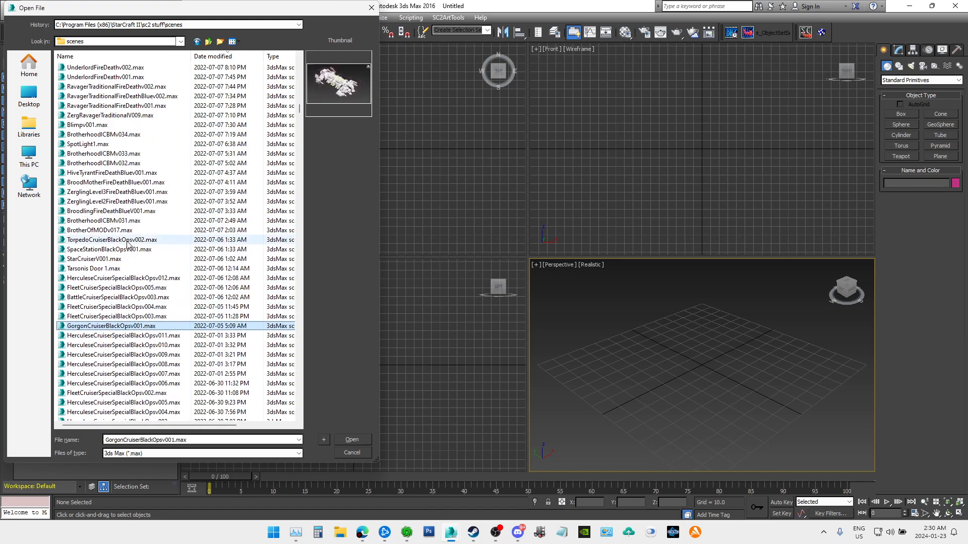
Step: Preview the scene thumbnails of Tarsonis Door 1.max, BroodMotherFireDeathBluev001.max, Blimpv001.max and ZergRavagerTraditionalV009.max
scroll(102, 272, up, 2)
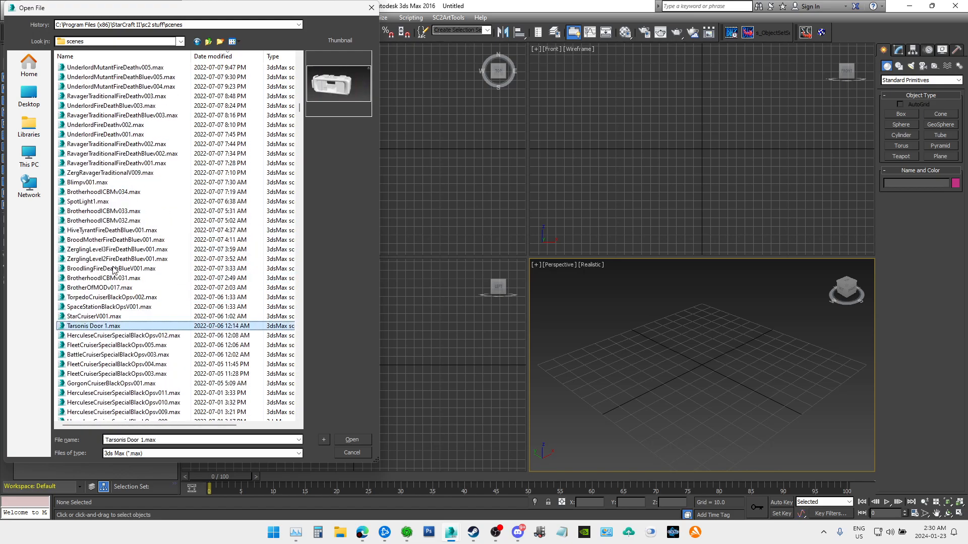
click(102, 240)
scroll(103, 241, up, 2)
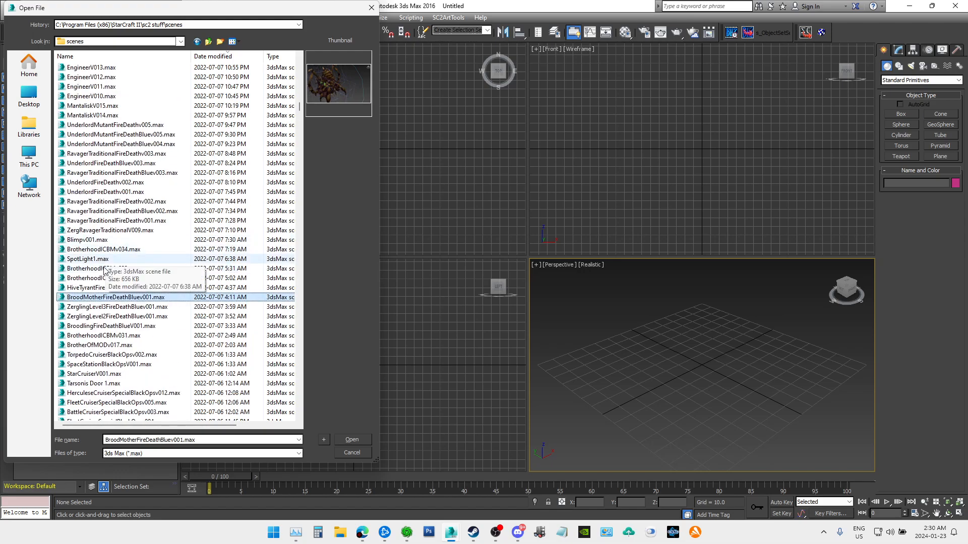
click(101, 259)
click(105, 242)
scroll(119, 246, up, 1)
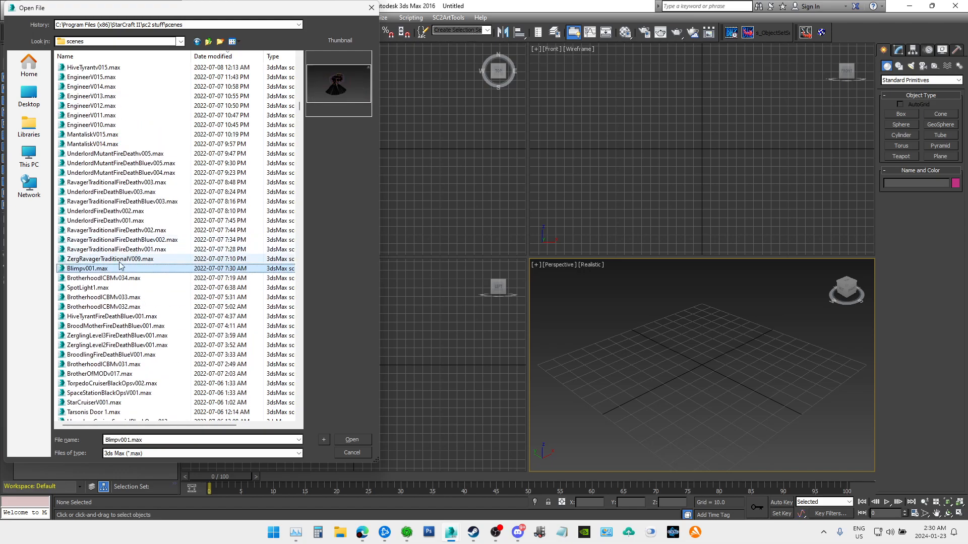
click(118, 260)
scroll(131, 261, up, 8)
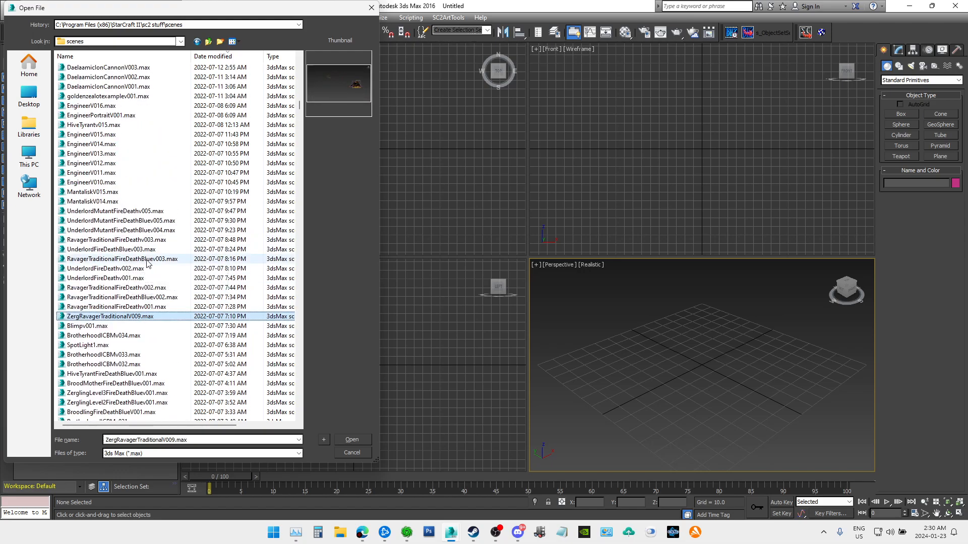
Step: Preview DaelaamicIonCannonV001.max and DaelaamicIonCannonV006.max, continuing through the list to the 2023 scene files
click(146, 259)
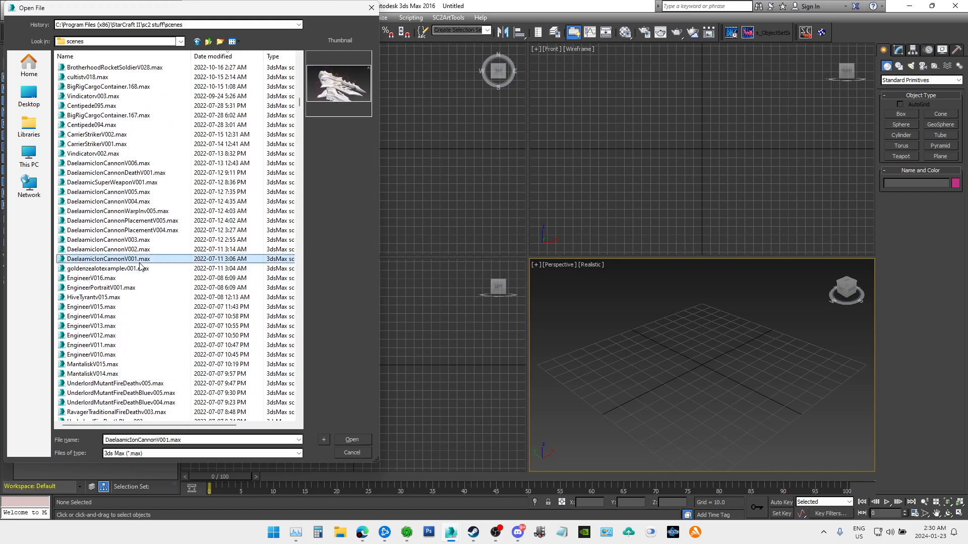
click(131, 166)
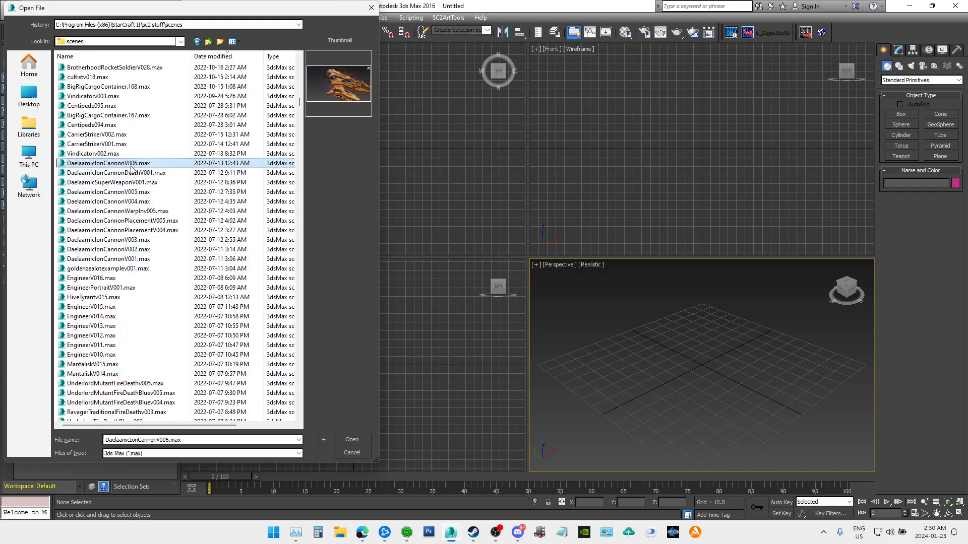
scroll(131, 170, up, 2)
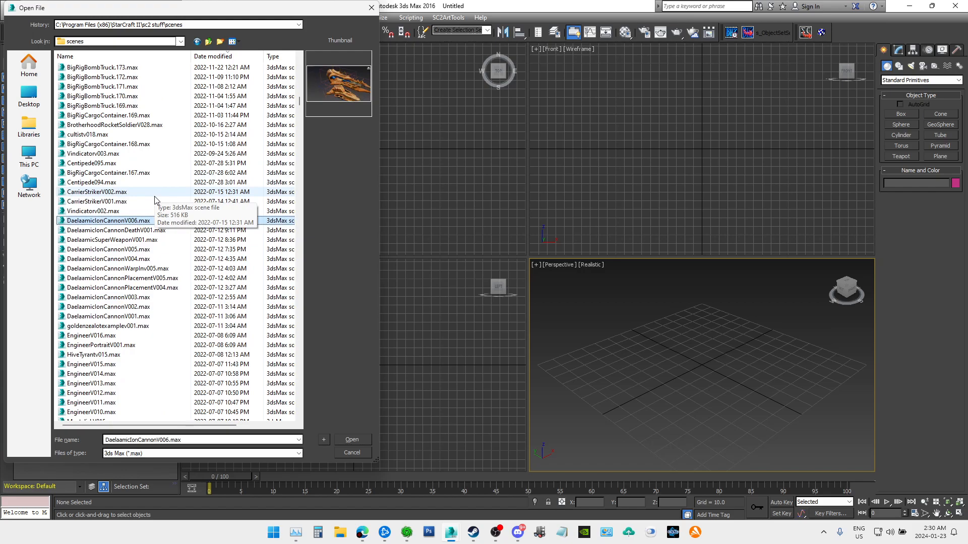
scroll(155, 200, up, 5)
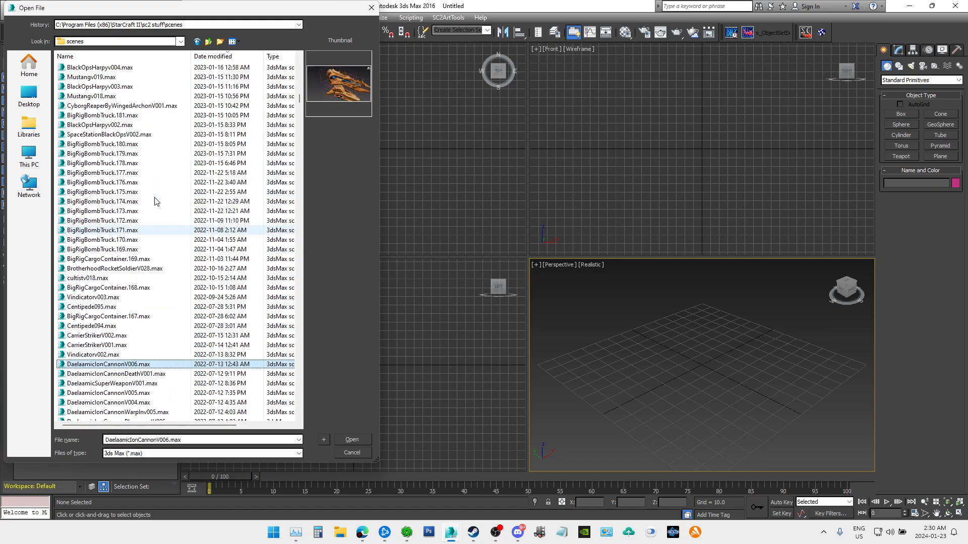
scroll(155, 201, up, 2)
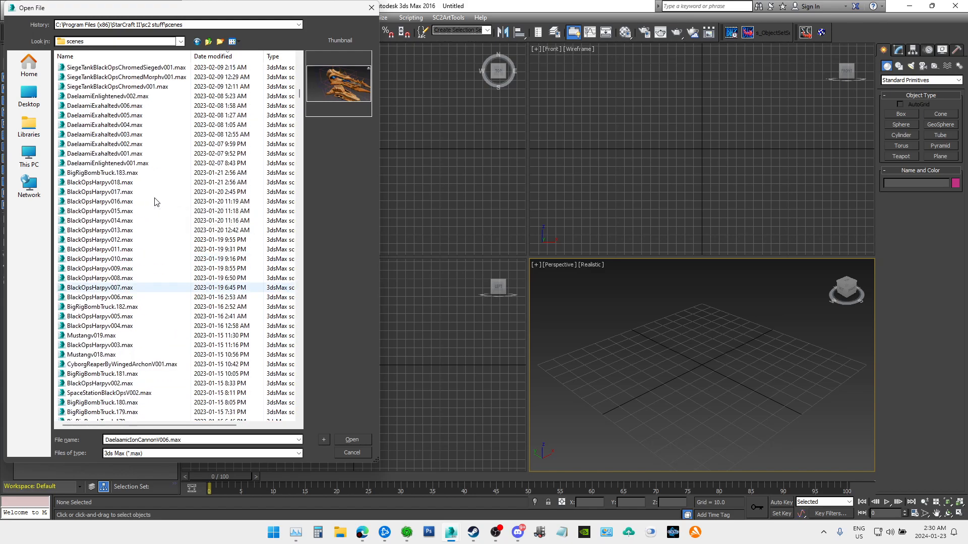
Step: Preview the thumbnails of DaelaamiExahaltedv006.max and BrotherhoodTechnical.169.max among the 2023 scene files
click(126, 106)
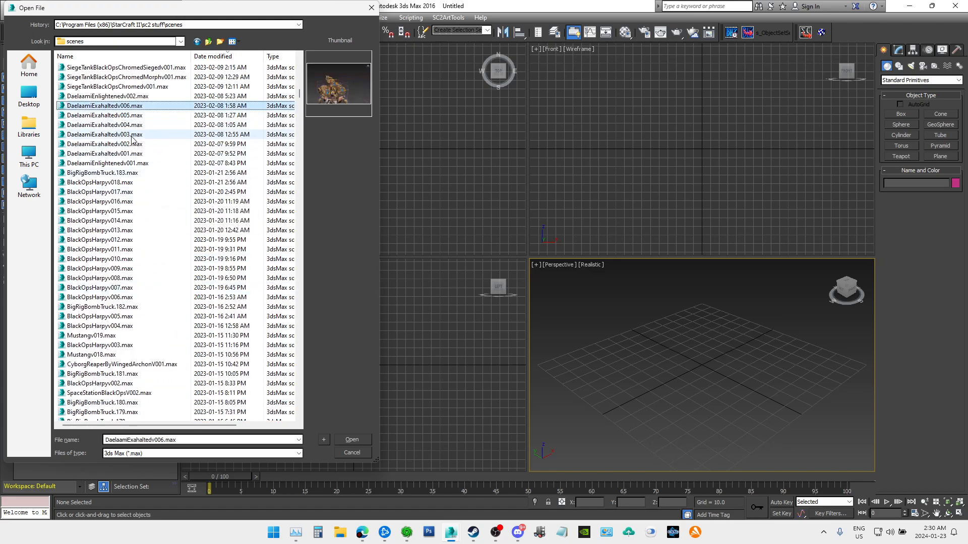
scroll(130, 138, up, 15)
scroll(166, 158, up, 15)
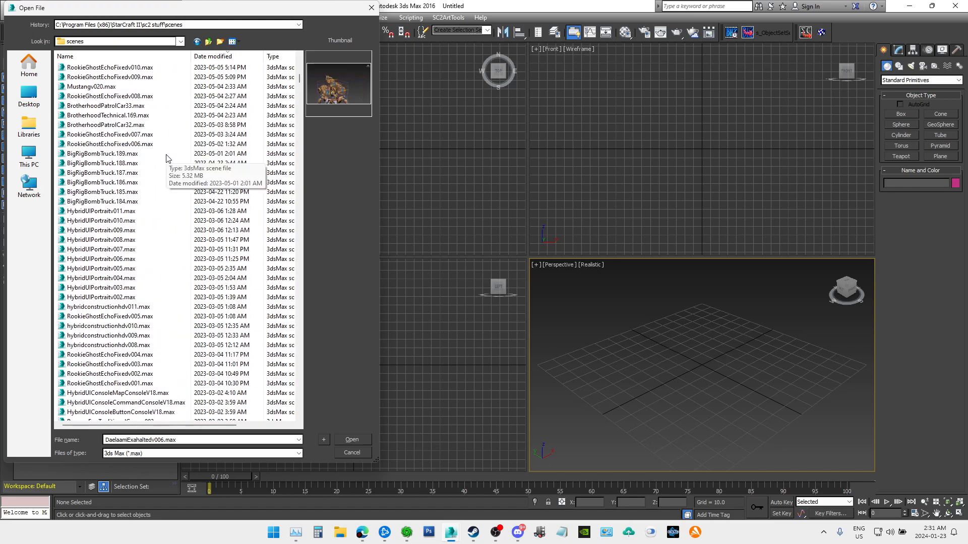
click(135, 118)
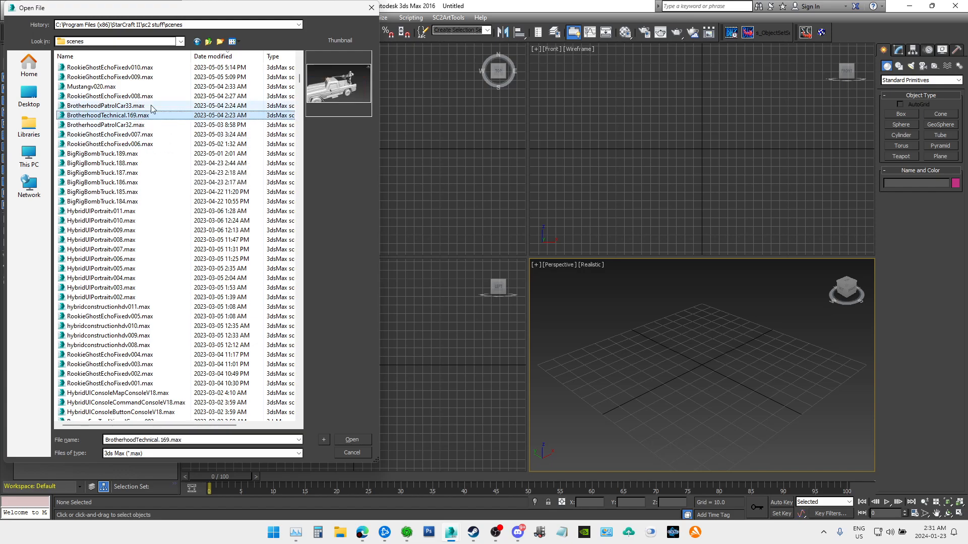
Step: Open the scene DaelaamiExahaltedv006.max, dismissing the Populate error and continuing past the missing external files
key(d)
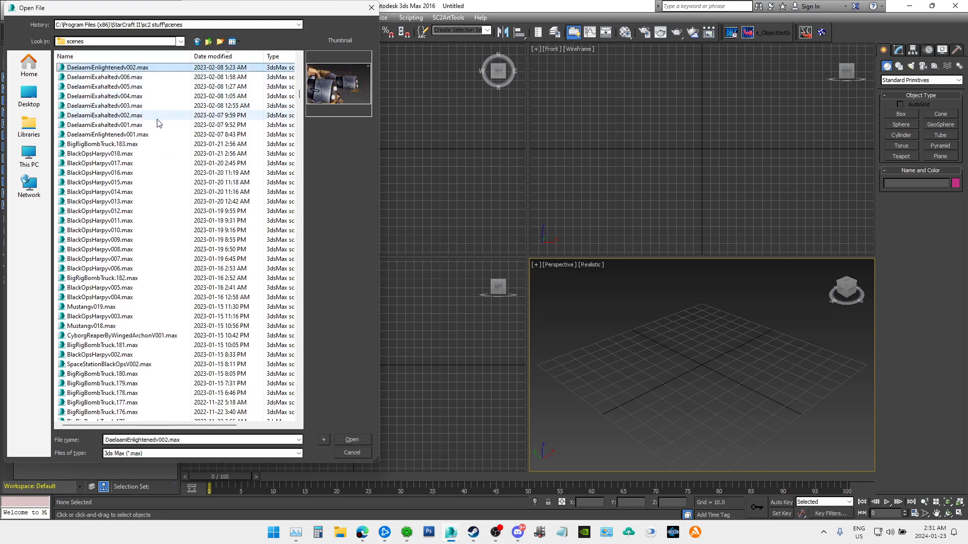
key(Down)
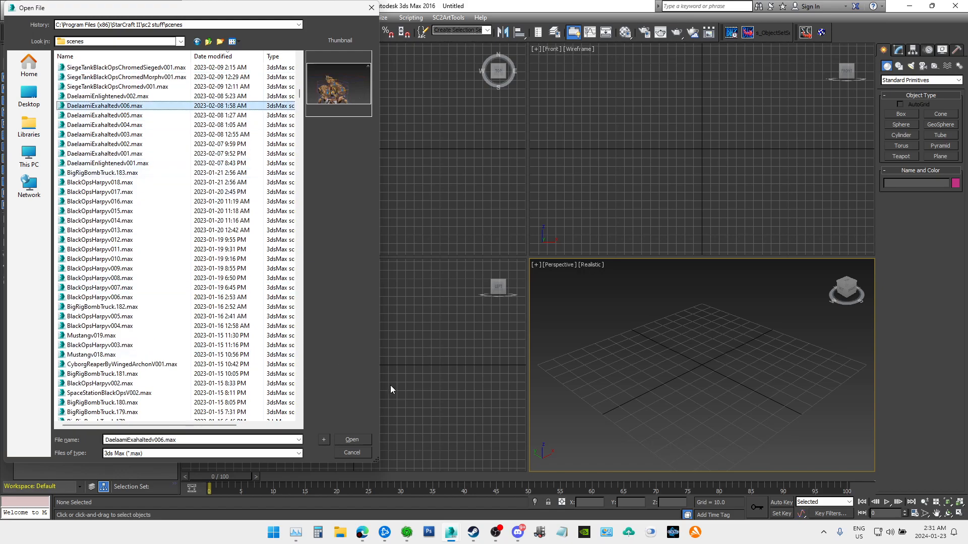
click(360, 441)
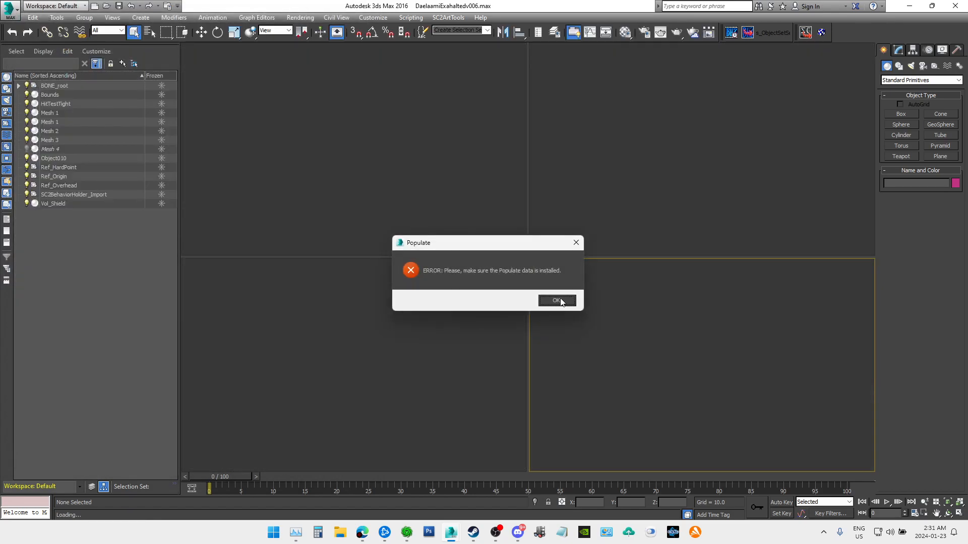
click(558, 300)
click(487, 311)
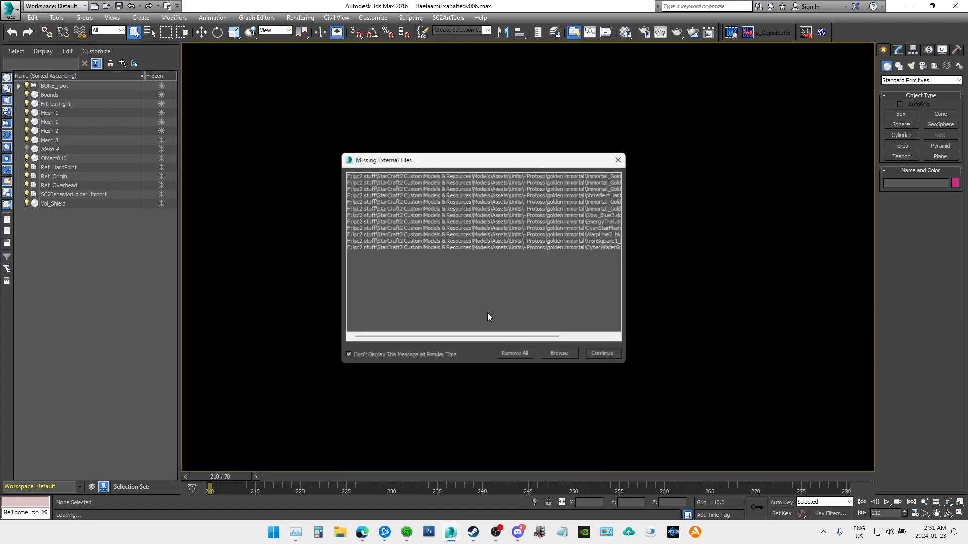
click(601, 355)
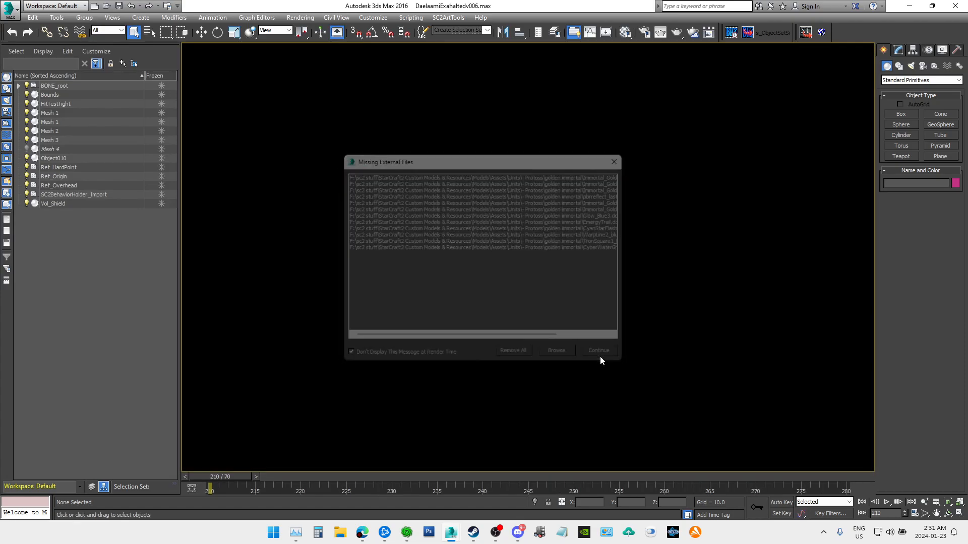
Step: Show the Immortal_Golden material in the Material Editor and open the settings of its Immortal_Golden_Diff.dds diffuse map
middle_drag(660, 283, 679, 201)
scroll(680, 201, down, 3)
scroll(679, 201, up, 3)
click(852, 75)
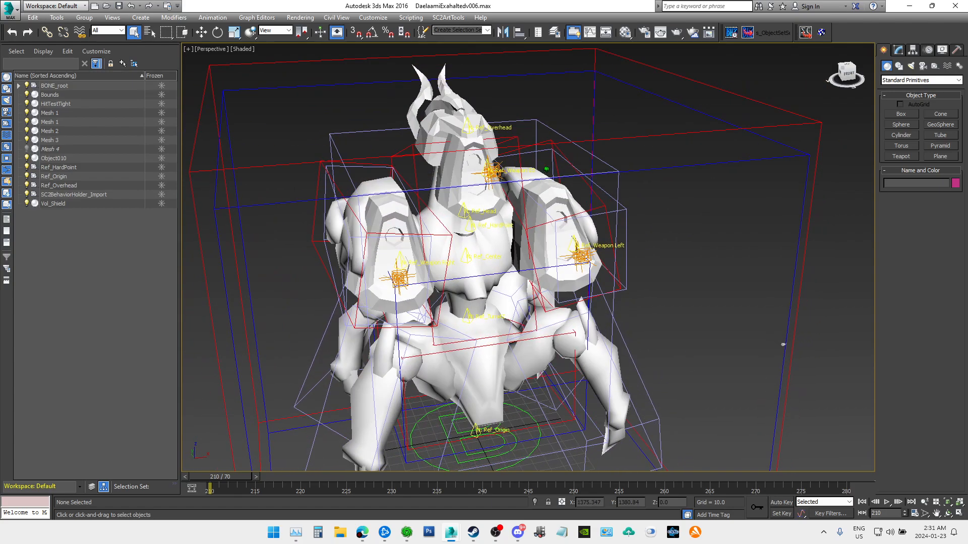
click(625, 32)
click(135, 96)
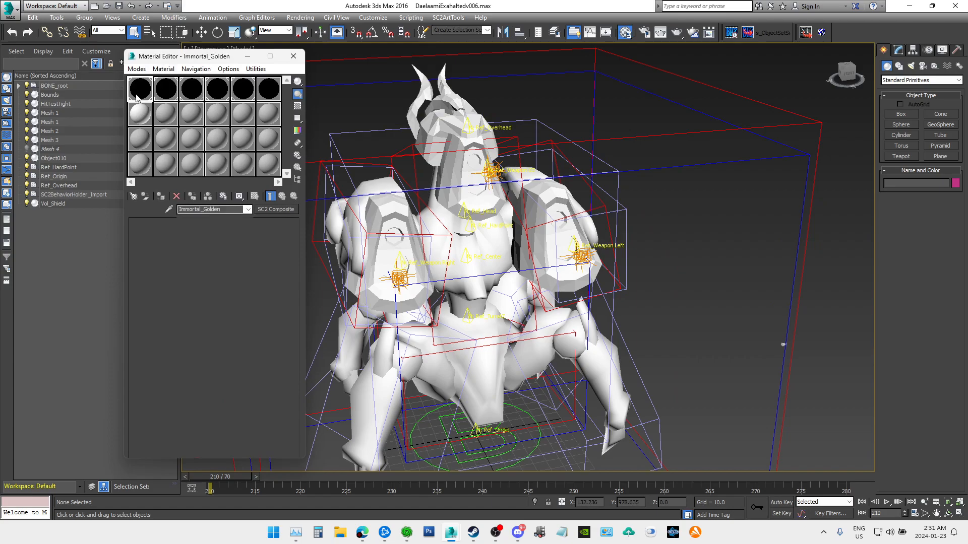
mouse_move(298, 269)
mouse_down()
mouse_move(297, 292)
mouse_move(299, 248)
mouse_move(297, 283)
mouse_up()
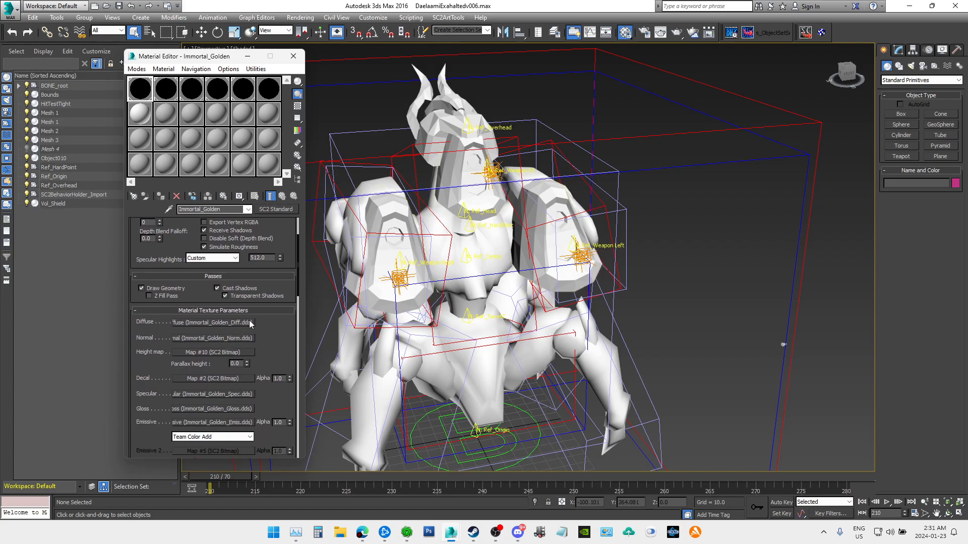
click(220, 323)
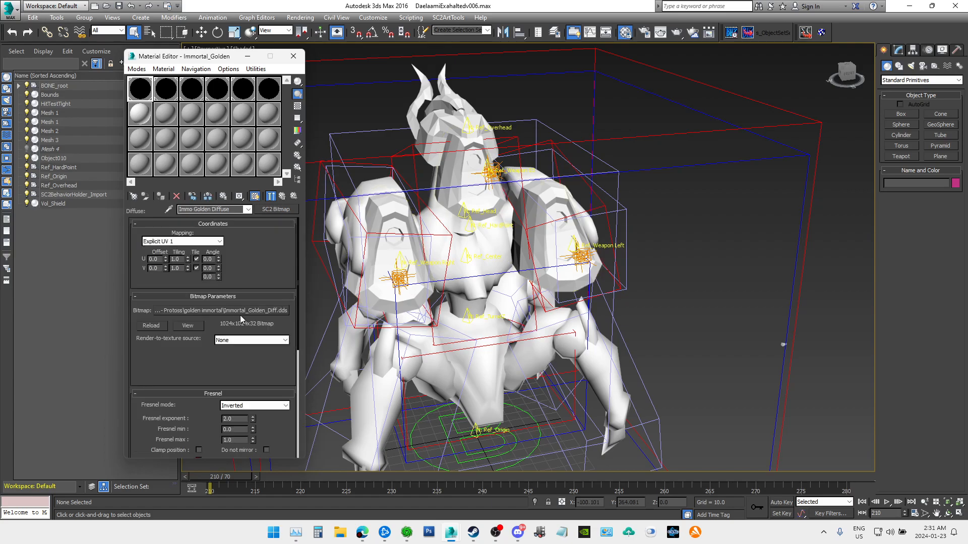
Step: Start choosing a new diffuse bitmap file and browse to the "- Protoss" folder under the StarCraft II custom models' Units folder
click(252, 310)
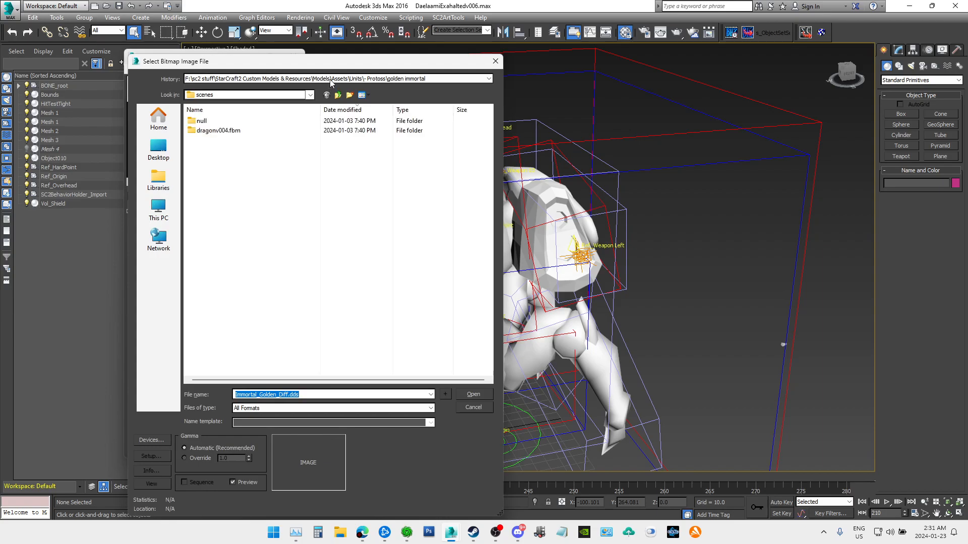
click(298, 79)
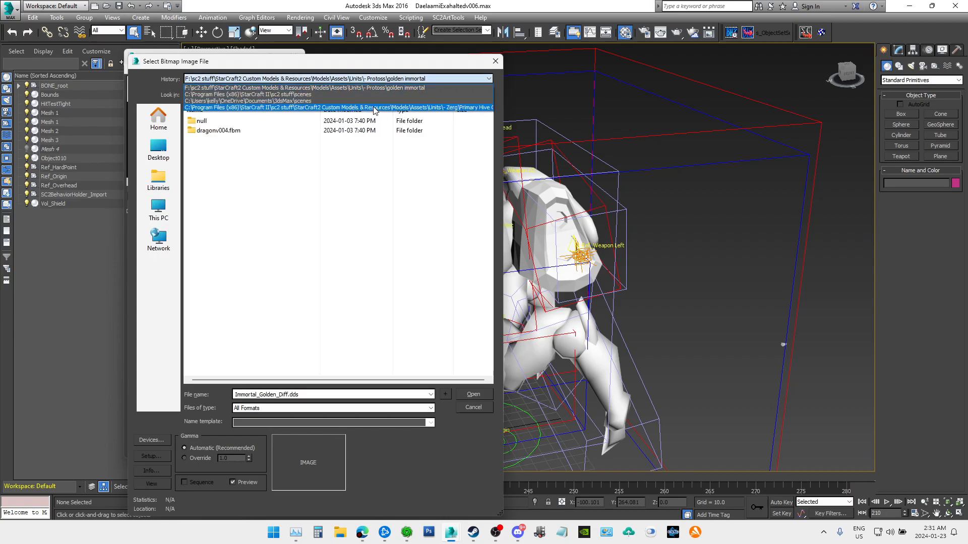
click(375, 108)
click(338, 95)
click(338, 95)
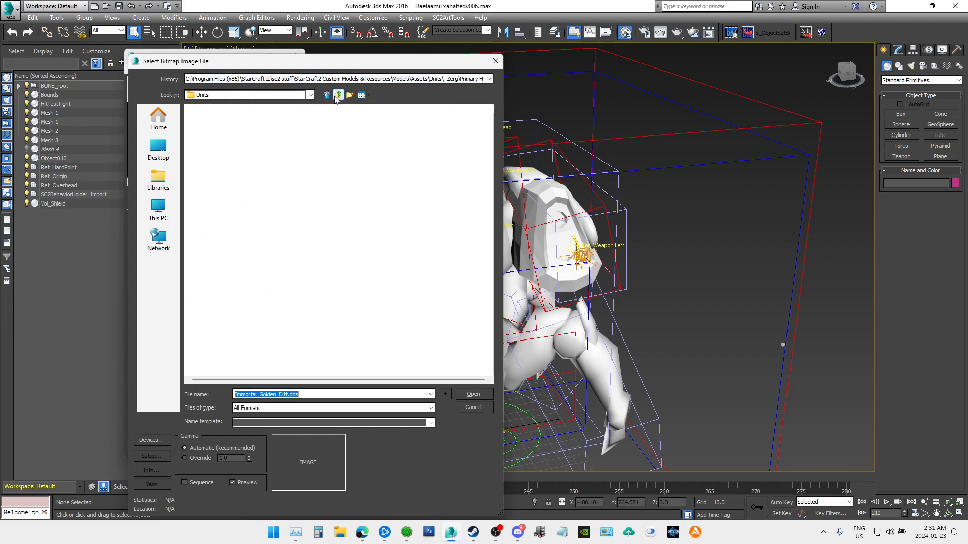
double_click(234, 142)
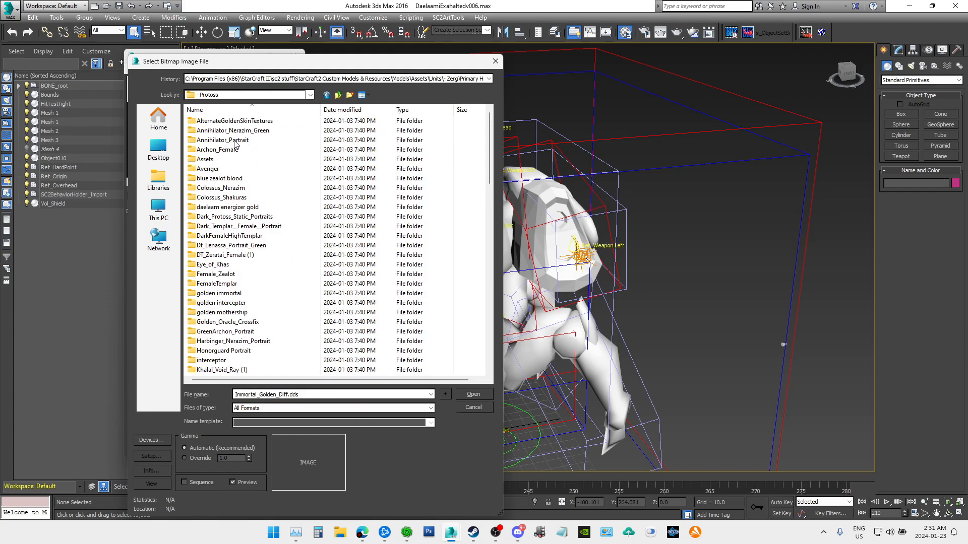
Step: Find and open the "golden immortal" folder in the bitmap file browser and display its textures as a plain list
key(i)
scroll(274, 180, down, 5)
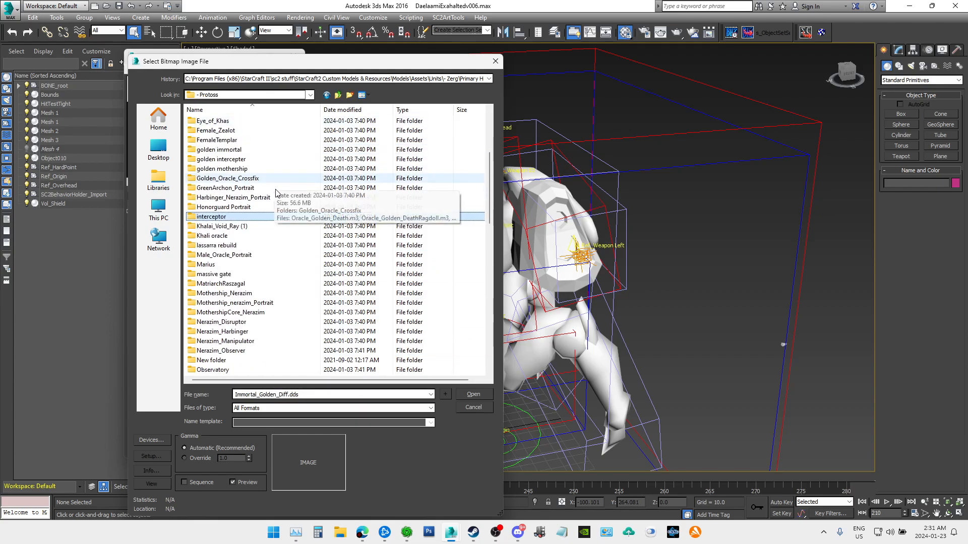
key(e)
scroll(329, 209, up, 15)
scroll(299, 203, up, 2)
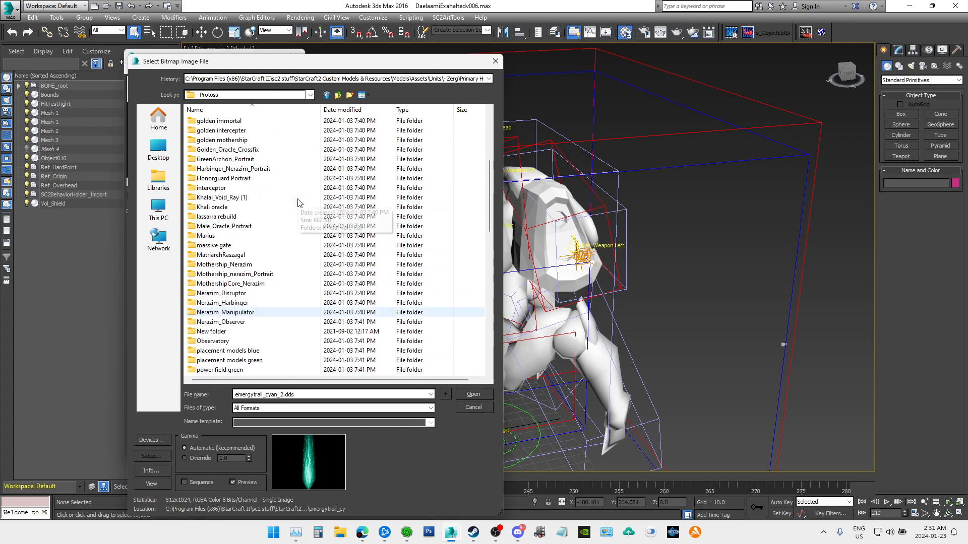
scroll(298, 206, up, 2)
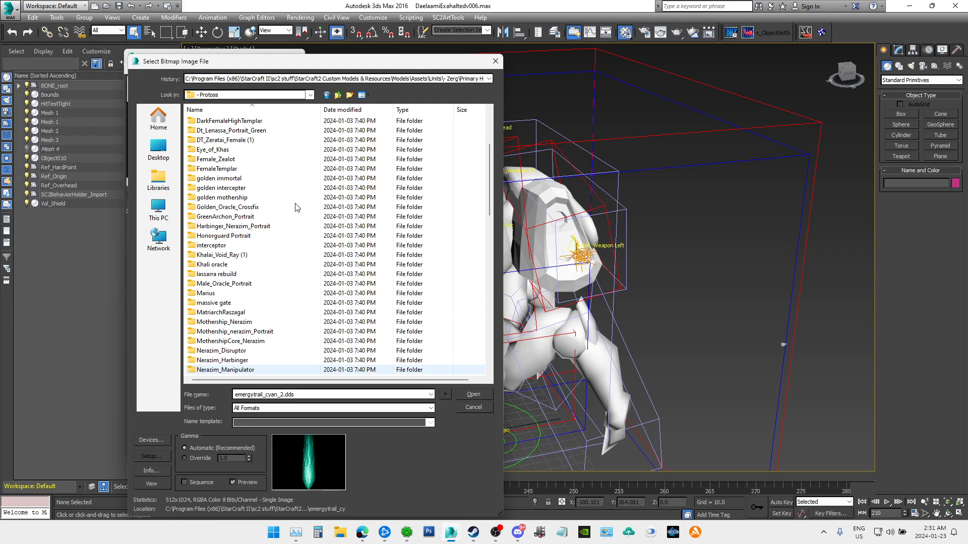
double_click(235, 179)
right_click(454, 157)
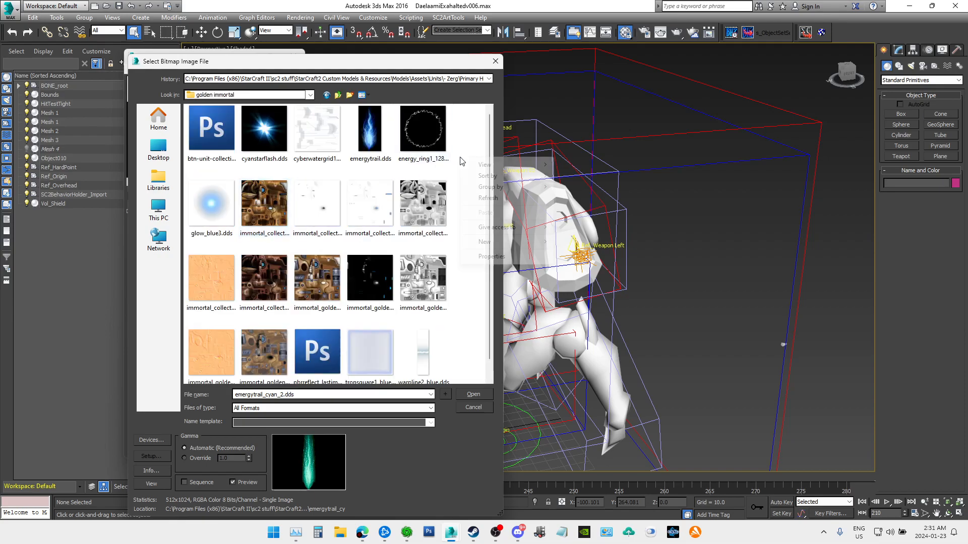
mouse_move(502, 163)
click(584, 209)
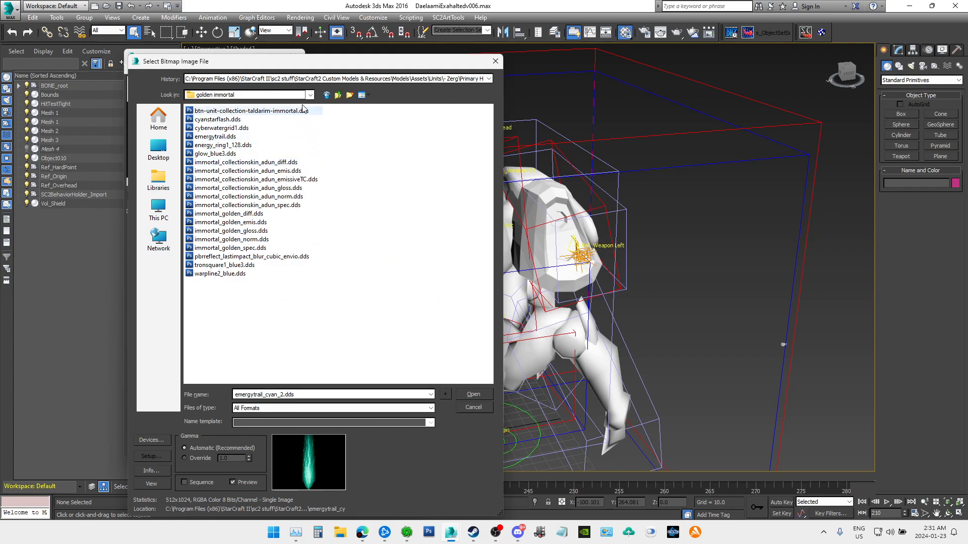
Step: Move the bitmap file dialog clear of the Material Editor and load immortal_golden_diff.dds as the diffuse map
drag(320, 60, 630, 57)
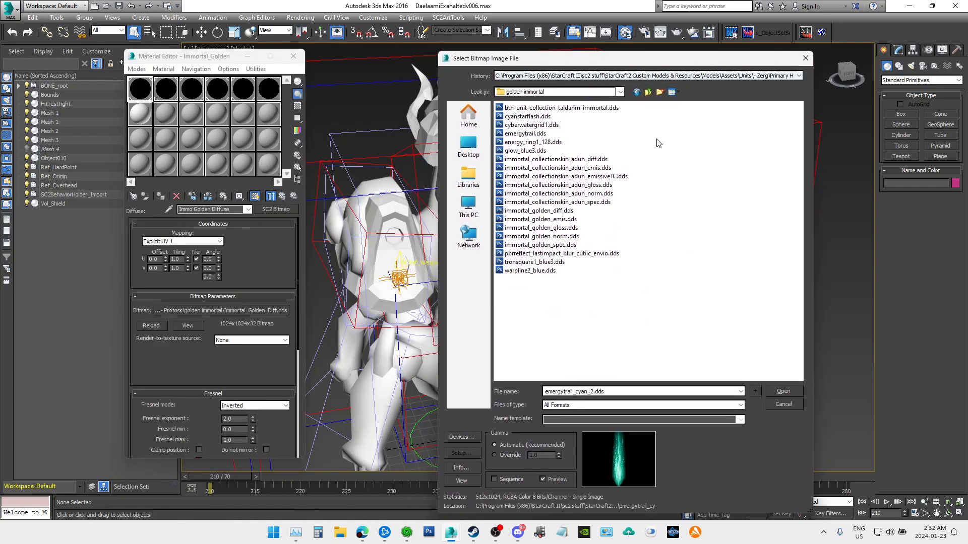
click(564, 212)
click(784, 391)
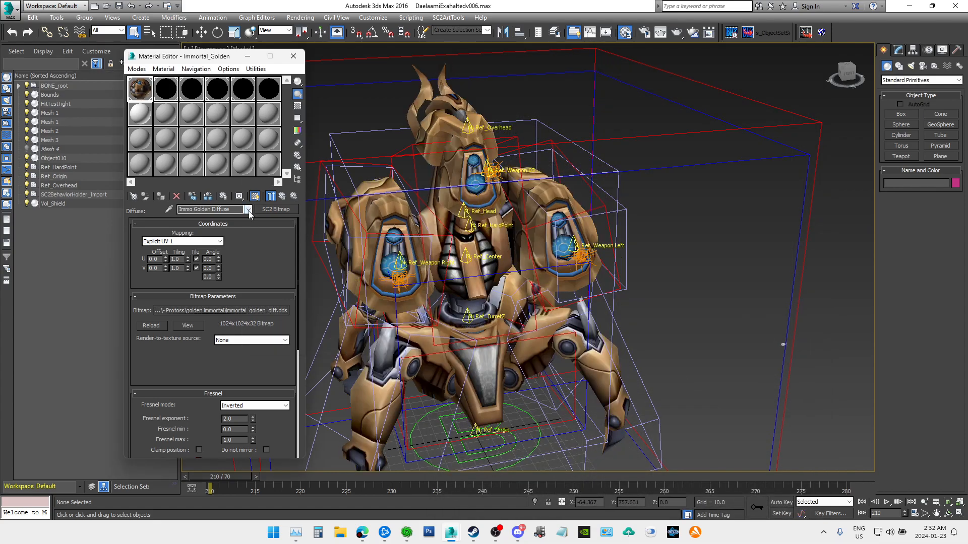
Step: Review the diffuse map's Fresnel and Color Operations settings, and return to the parent Immortal_Golden material
drag(300, 308, 232, 387)
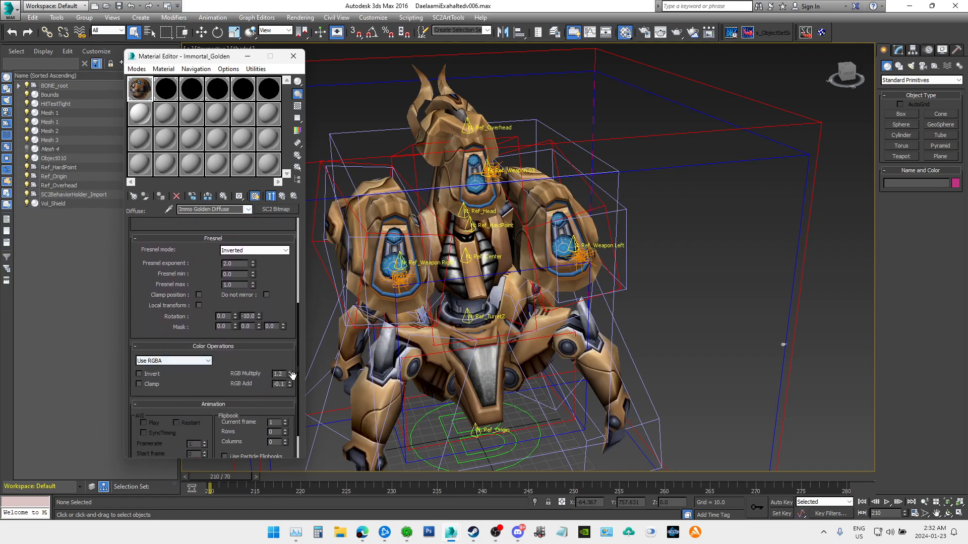
drag(297, 379, 295, 394)
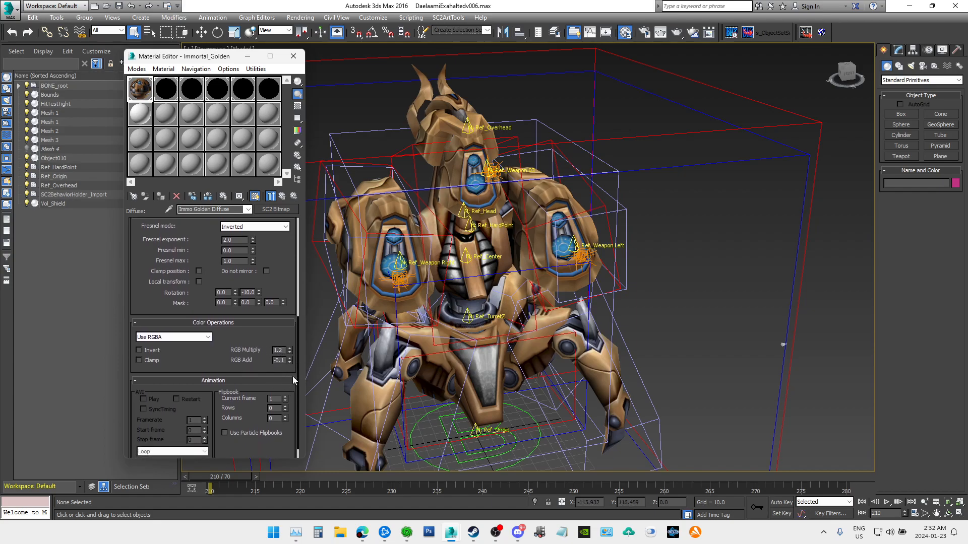
drag(299, 398, 295, 301)
click(250, 212)
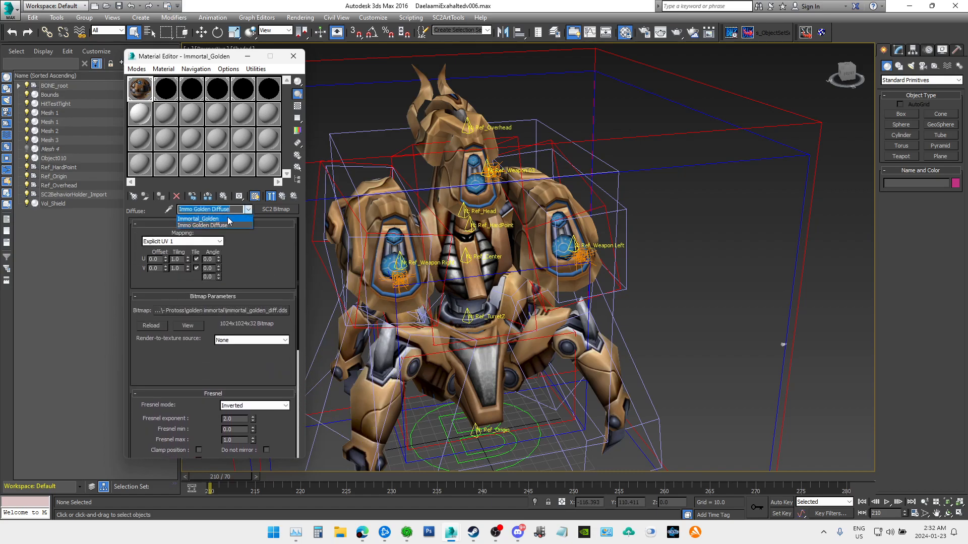
click(229, 219)
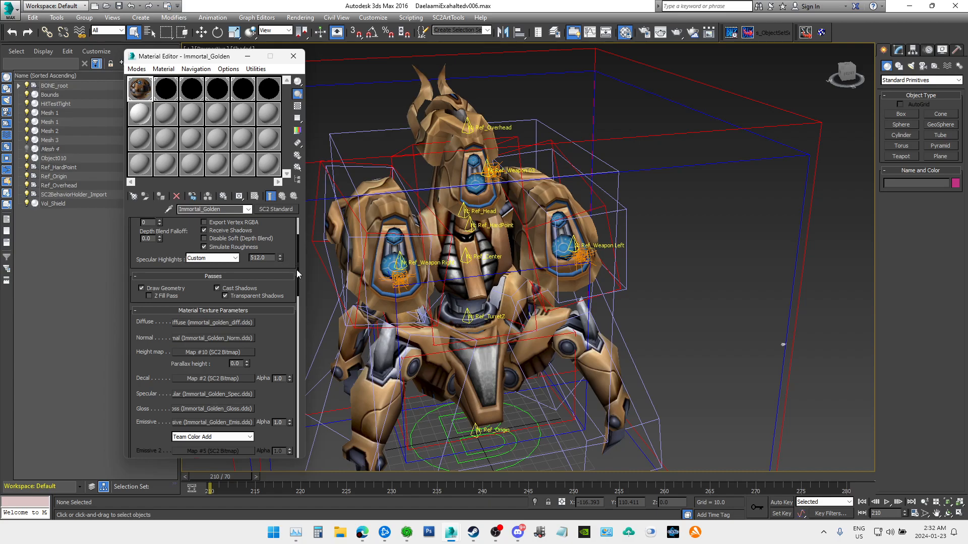
Step: Relink the normal map to immortal_golden_norm.dds from the golden immortal folder and return to the Immortal_Golden material
drag(296, 273, 301, 288)
click(247, 275)
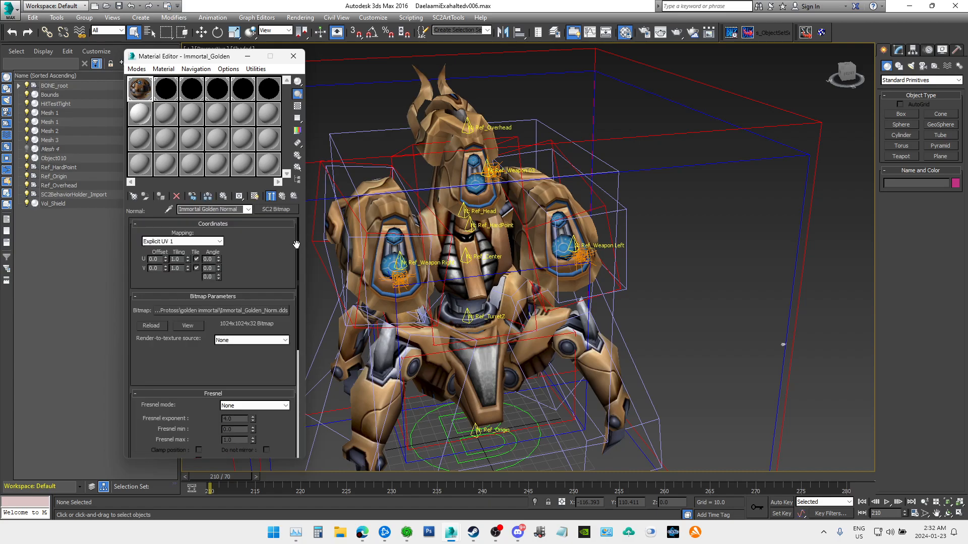
drag(298, 246, 295, 283)
click(250, 296)
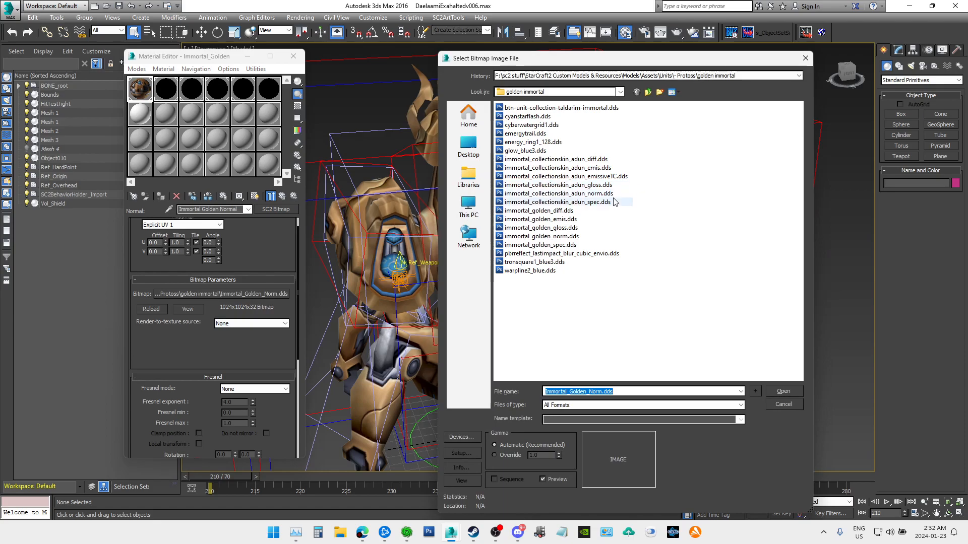
click(578, 241)
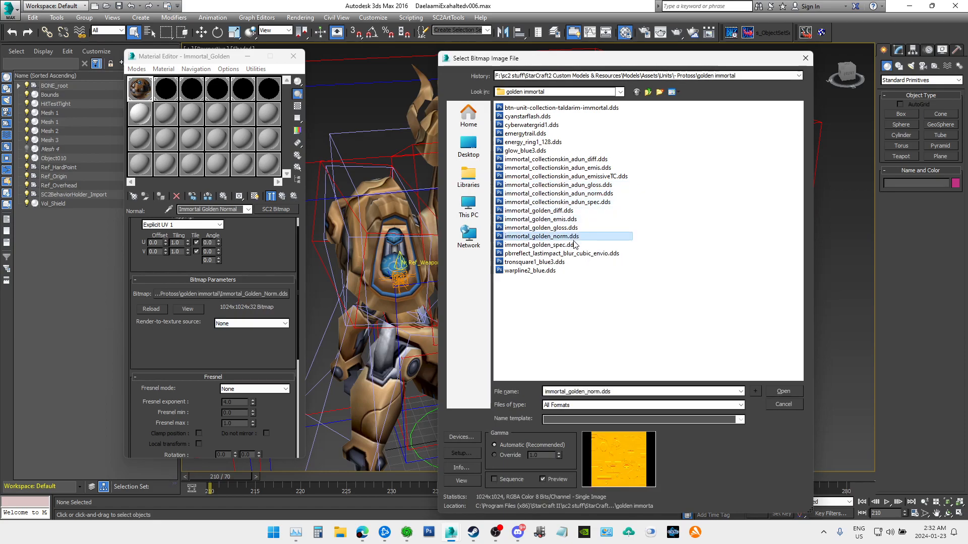
click(783, 391)
click(247, 209)
click(224, 216)
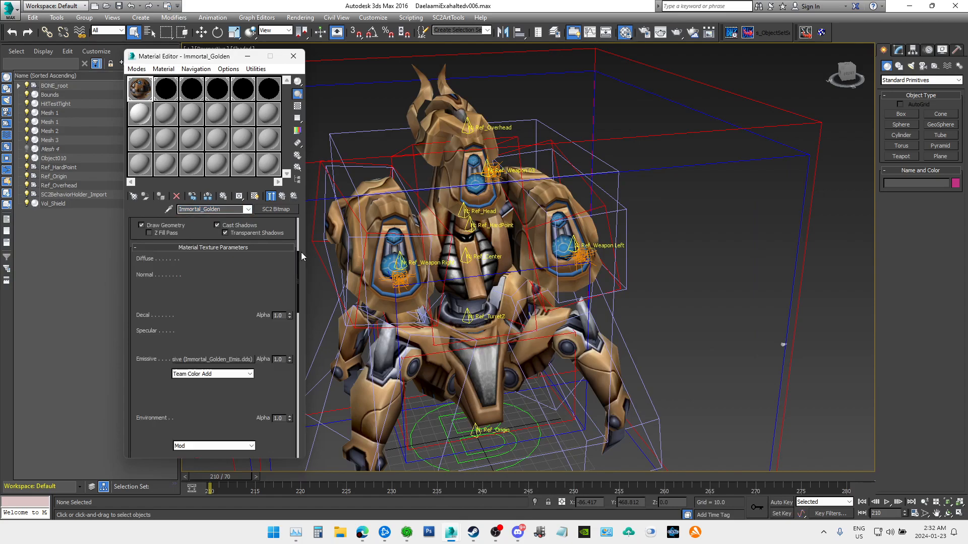
Step: Compare the specular and diffuse texture previews, and relink the specular map to immortal_golden_spec.dds
drag(299, 261, 301, 280)
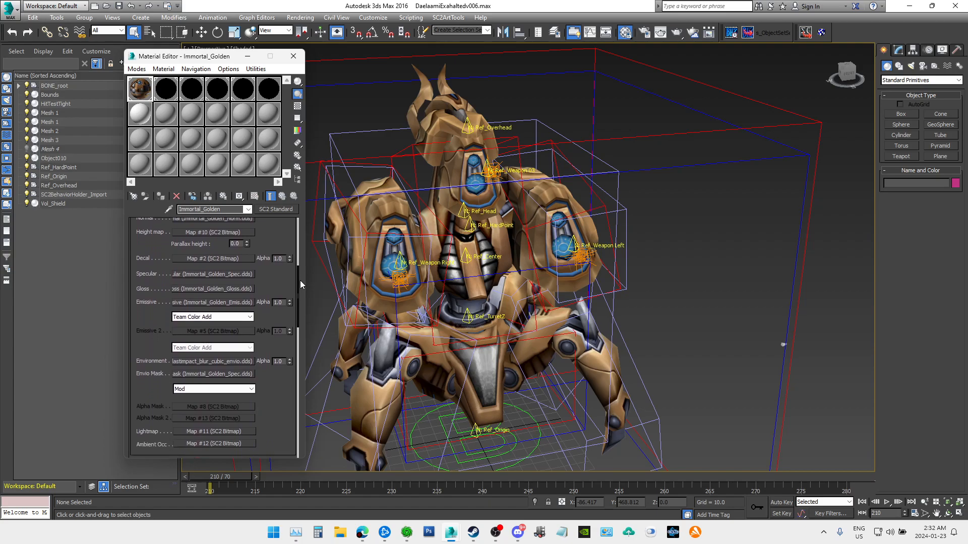
click(235, 273)
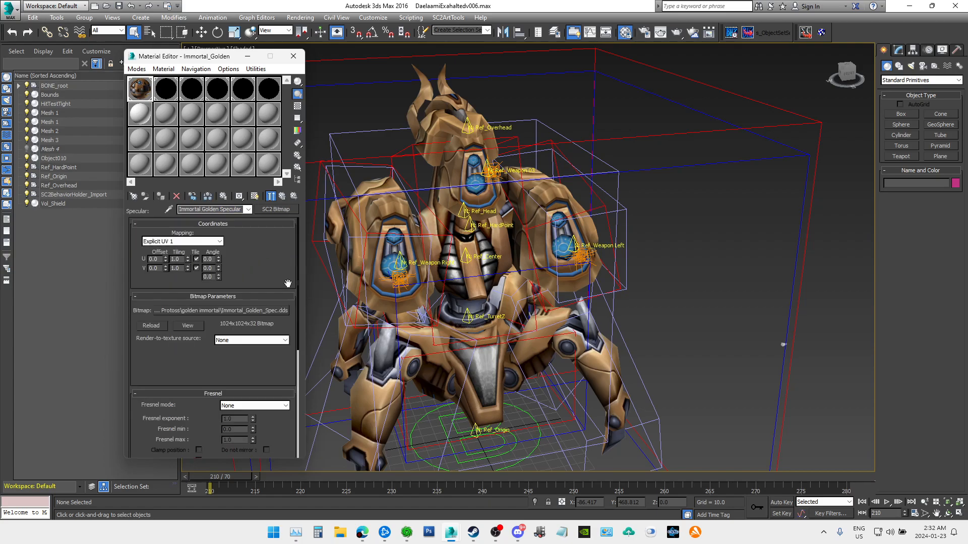
scroll(298, 270, down, 2)
click(222, 261)
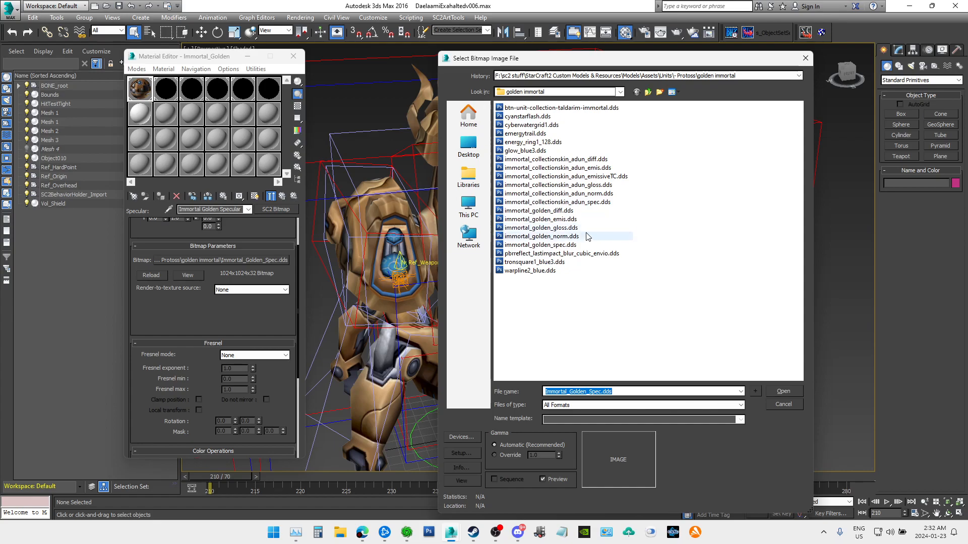
click(572, 246)
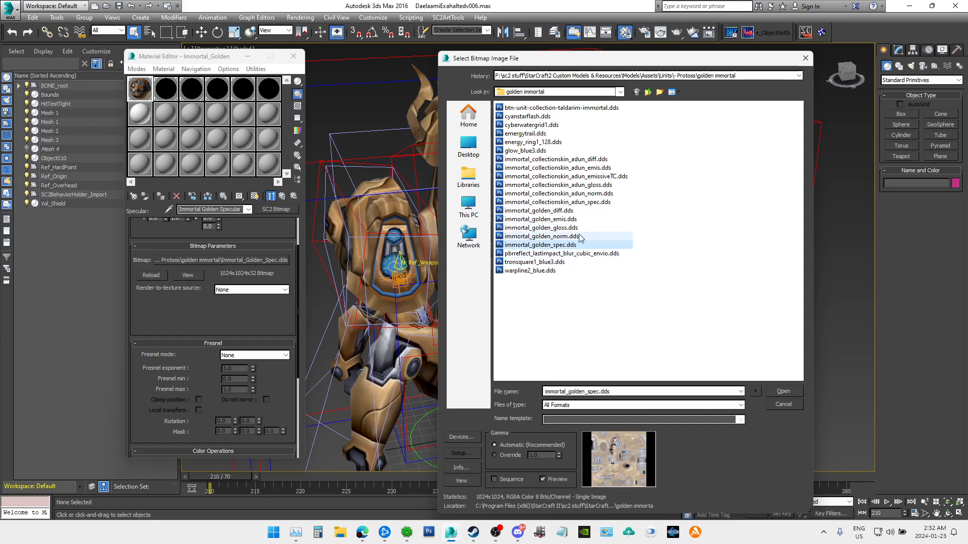
click(554, 210)
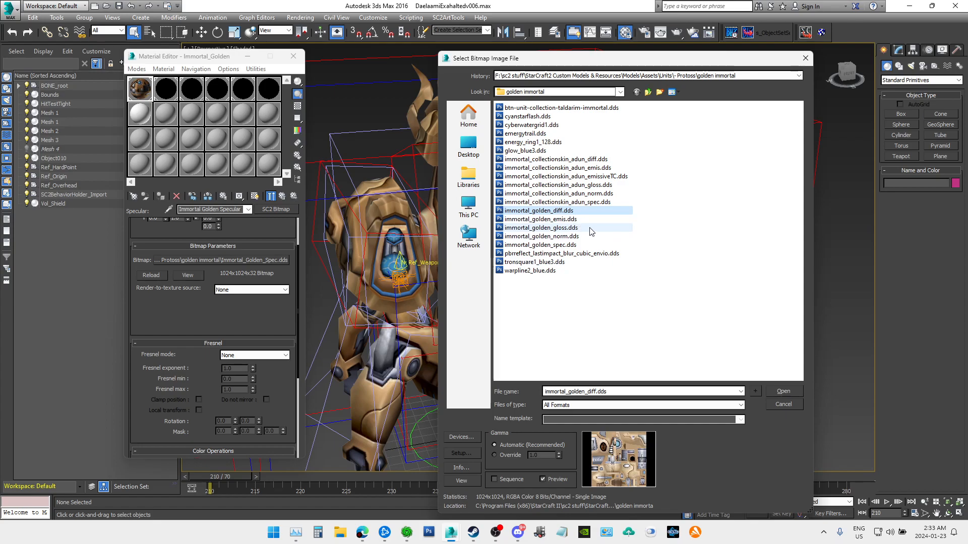
click(540, 245)
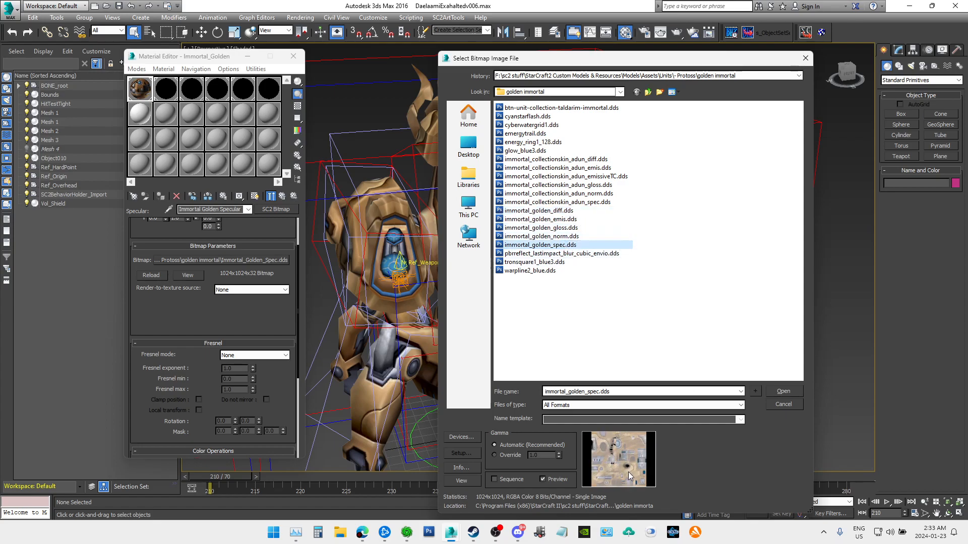
click(784, 392)
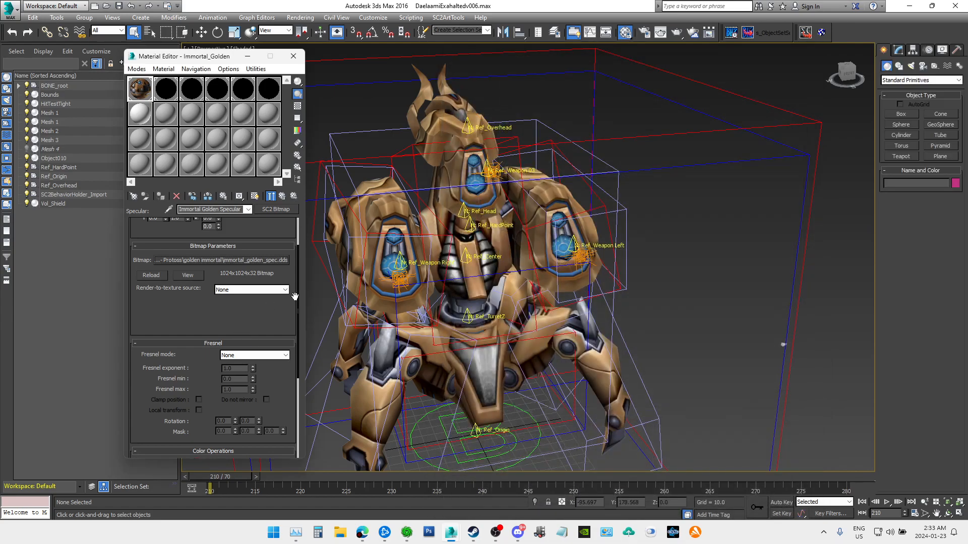
Step: Review the specular map's Fresnel and Color Operations settings and go back up to the Immortal_Golden material
scroll(298, 317, down, 1)
scroll(297, 332, down, 2)
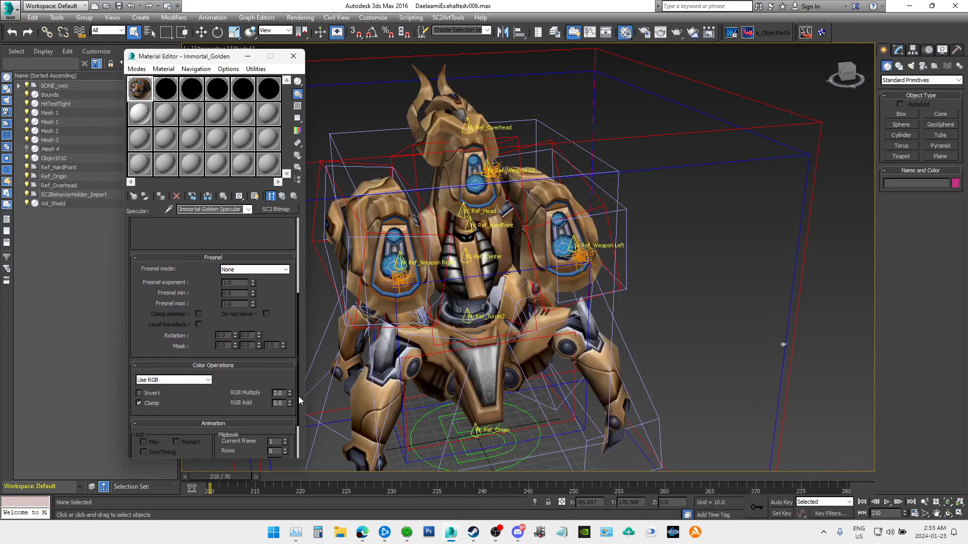
scroll(269, 258, up, 5)
click(247, 209)
click(222, 218)
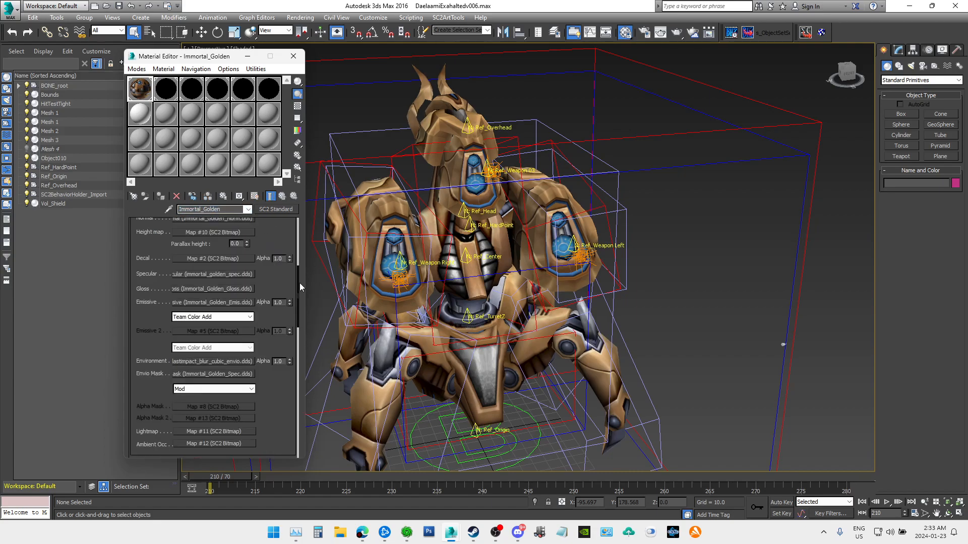
Step: Open the gloss map's bitmap file selection and pick immortal_golden_gloss.dds to preview it
click(216, 289)
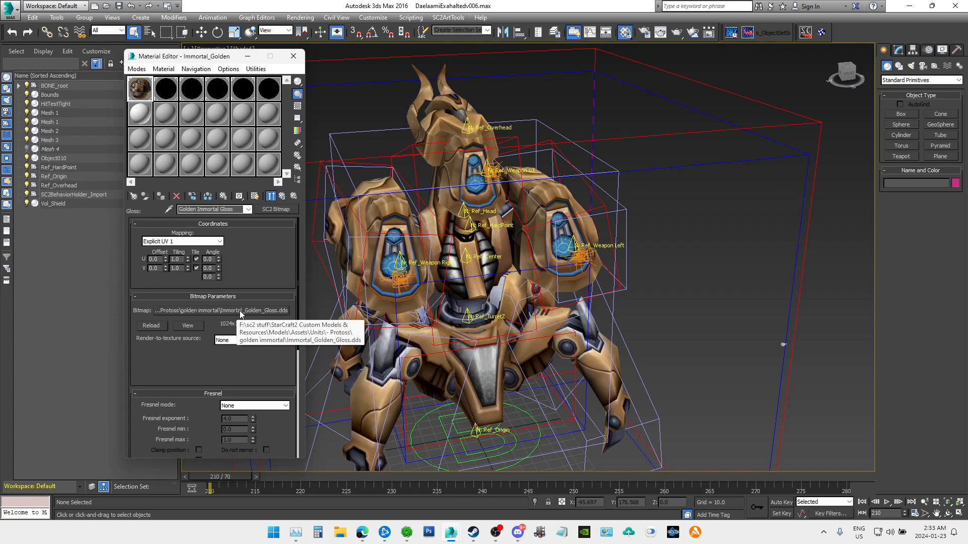
click(240, 314)
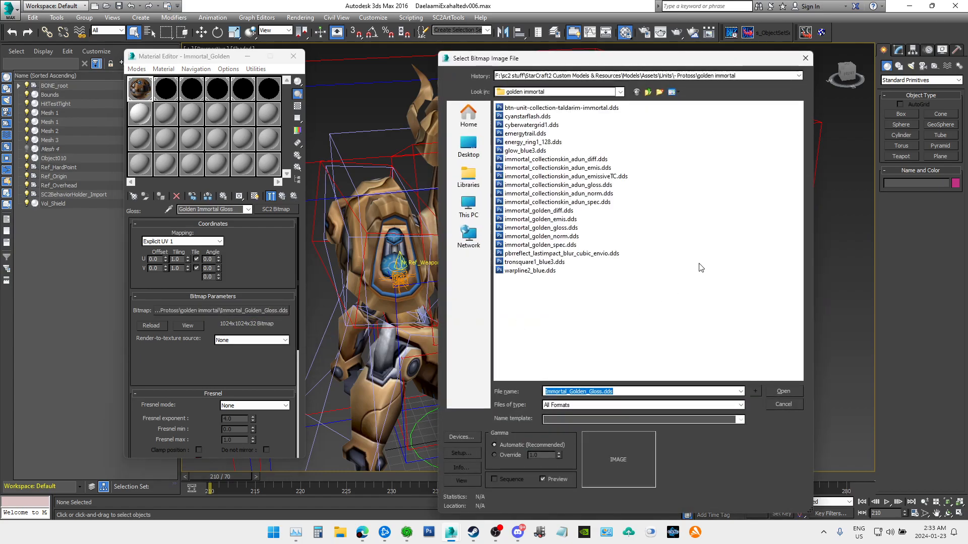
click(557, 228)
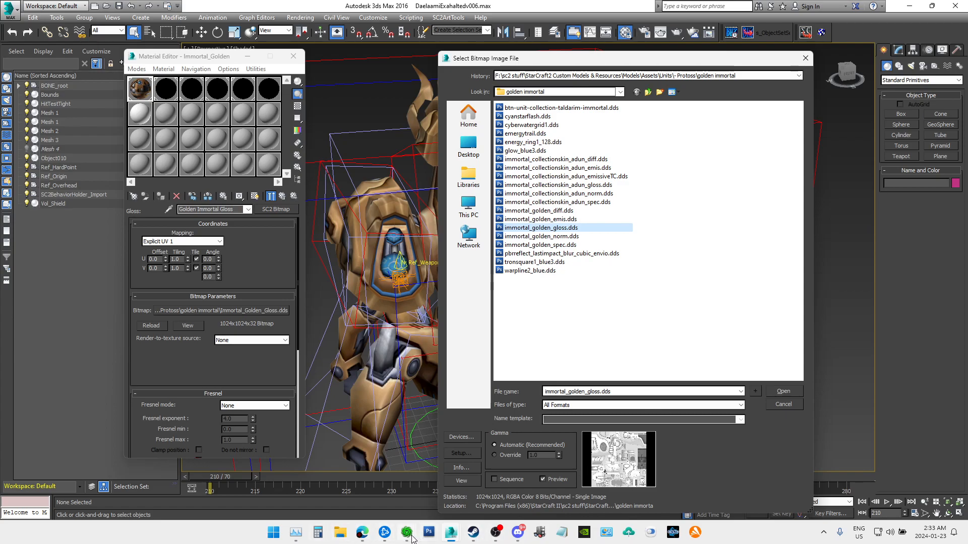
Step: Switch to the StarCraft II Editor's Cutscenes window and examine the gloss reflections on the golden Immortal's body and legs from several angles
mouse_move(412, 538)
click(555, 476)
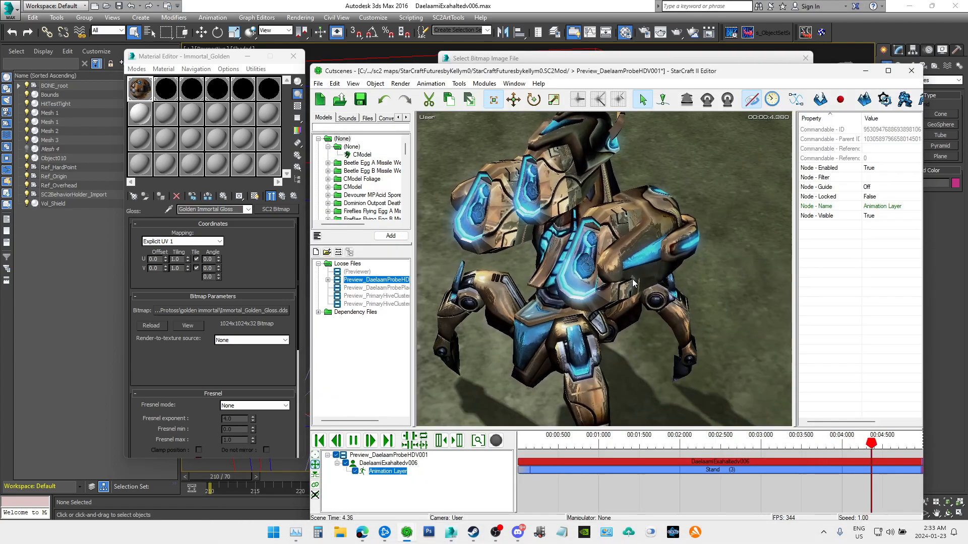
ctrl+right_drag(556, 271, 490, 183)
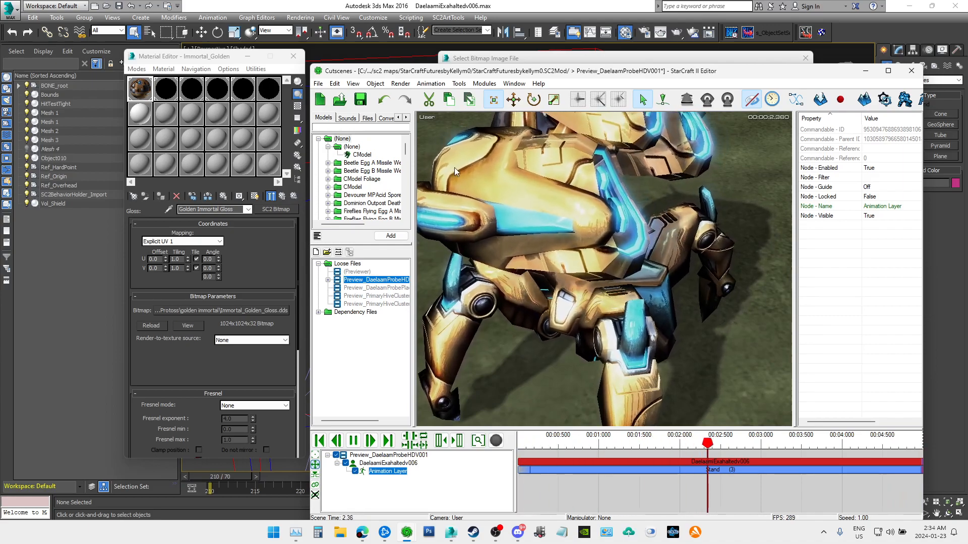
right_drag(616, 407, 689, 302)
scroll(688, 303, up, 5)
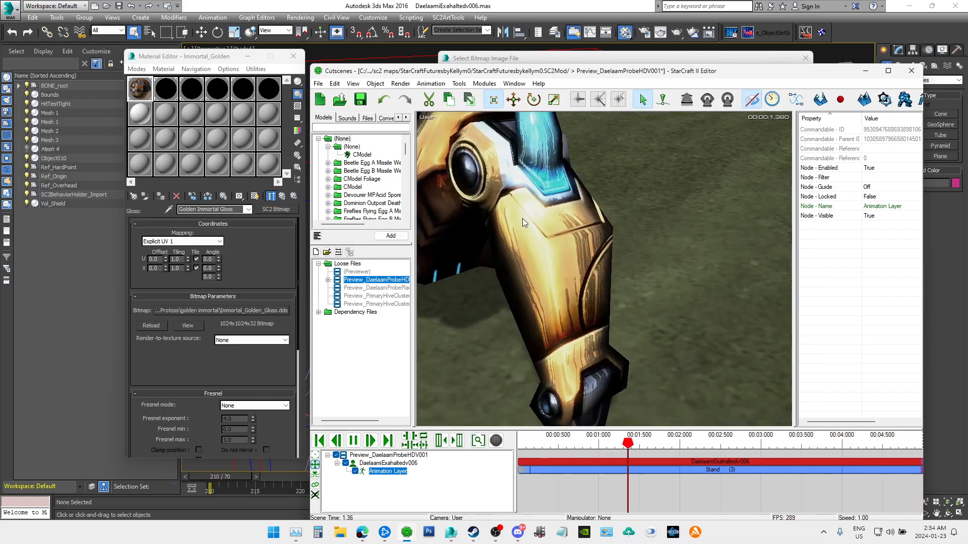
ctrl+right_drag(583, 340, 431, 261)
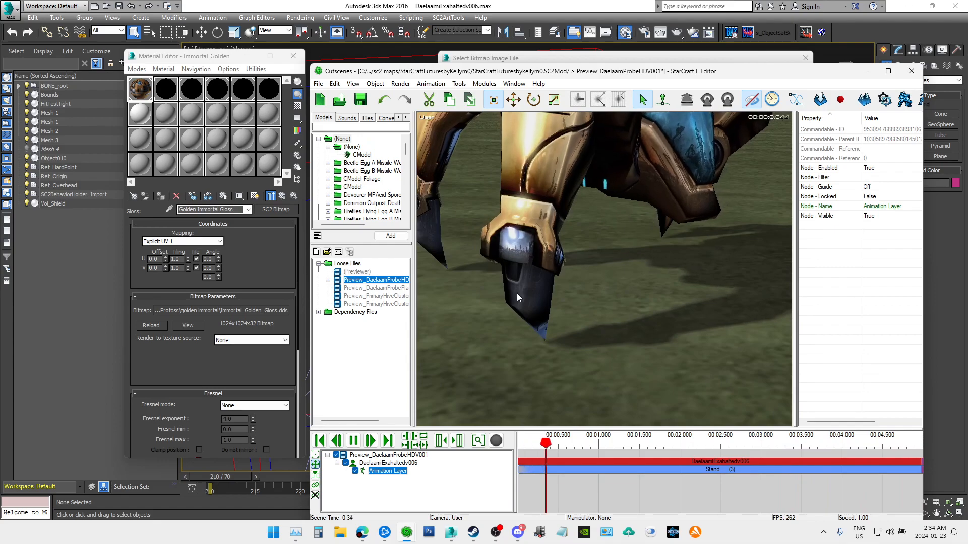
ctrl+right_drag(516, 294, 607, 350)
scroll(645, 295, down, 4)
right_drag(646, 296, 558, 386)
ctrl+right_drag(589, 304, 656, 314)
alt+drag(663, 315, 595, 287)
scroll(595, 287, up, 4)
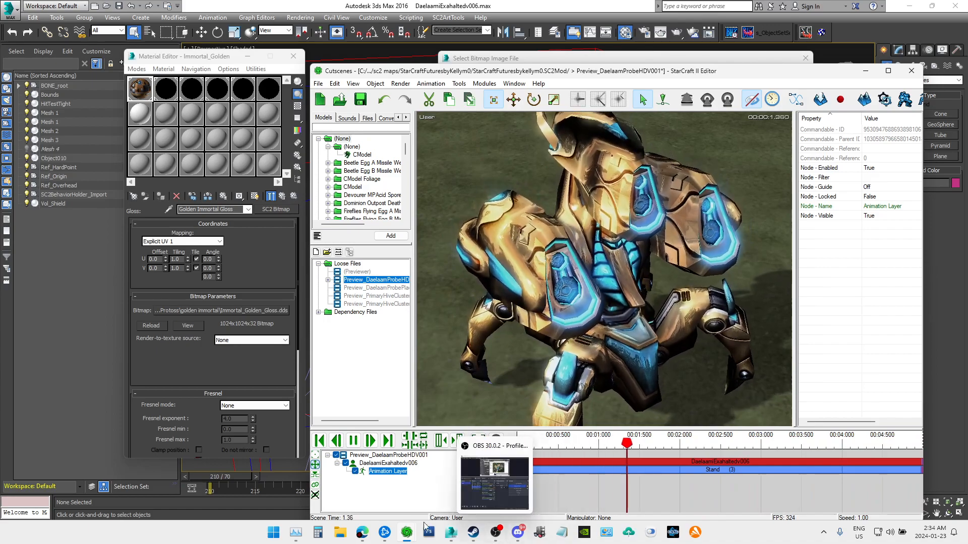
Step: Switch back to DaelaamiExahaltedv006.max in 3ds Max and load the chosen immortal_golden_gloss.dds as the gloss map
mouse_move(450, 538)
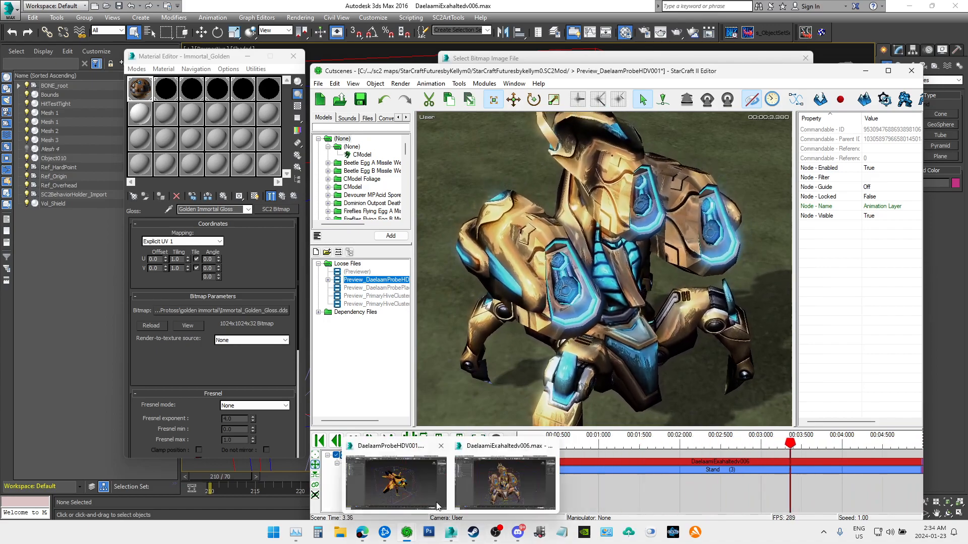
click(505, 487)
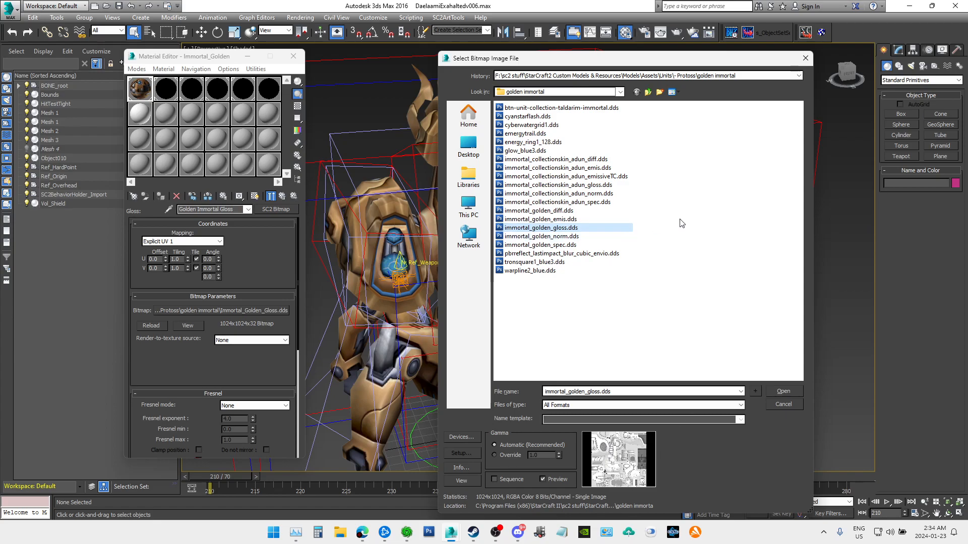
click(785, 390)
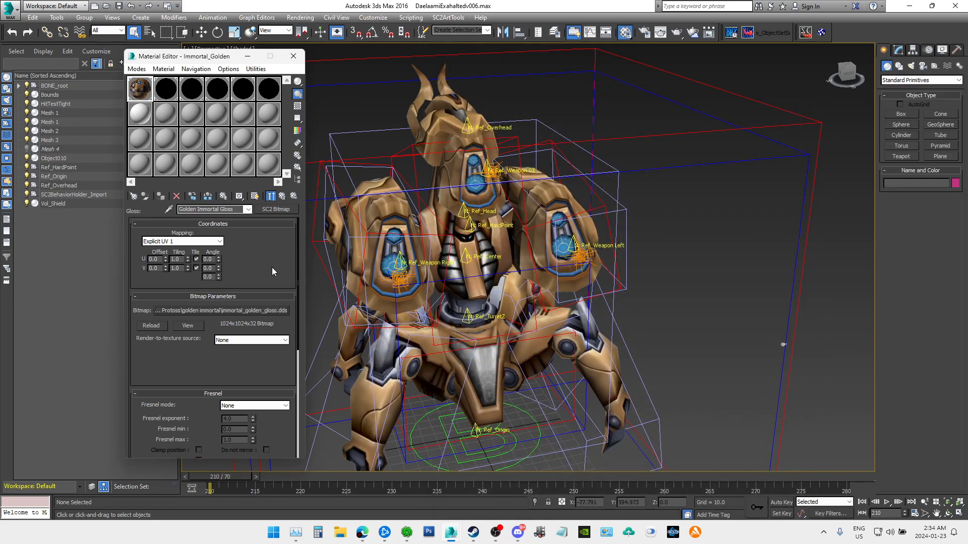
Step: Review the gloss map's Fresnel and Color Operations settings and return to the parent Immortal_Golden material
scroll(296, 311, down, 5)
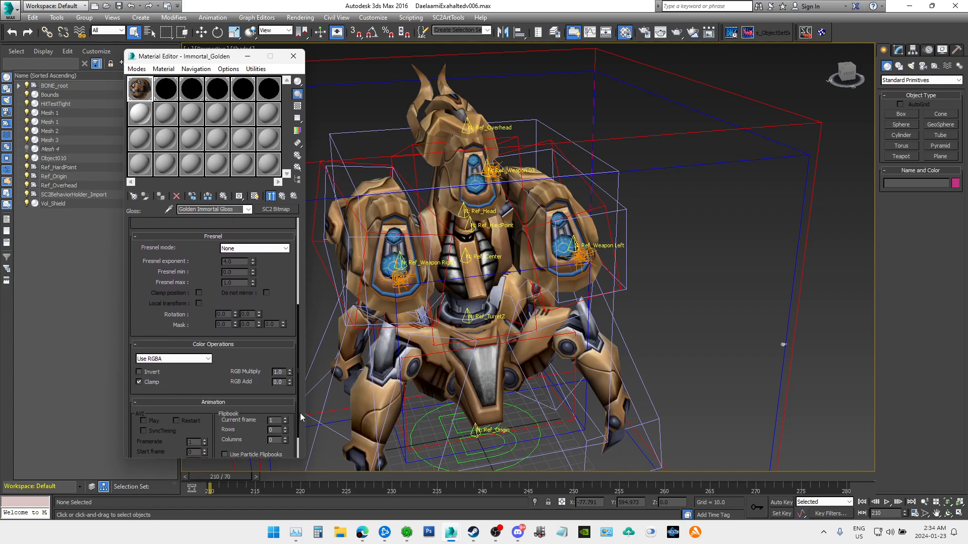
click(249, 210)
click(222, 226)
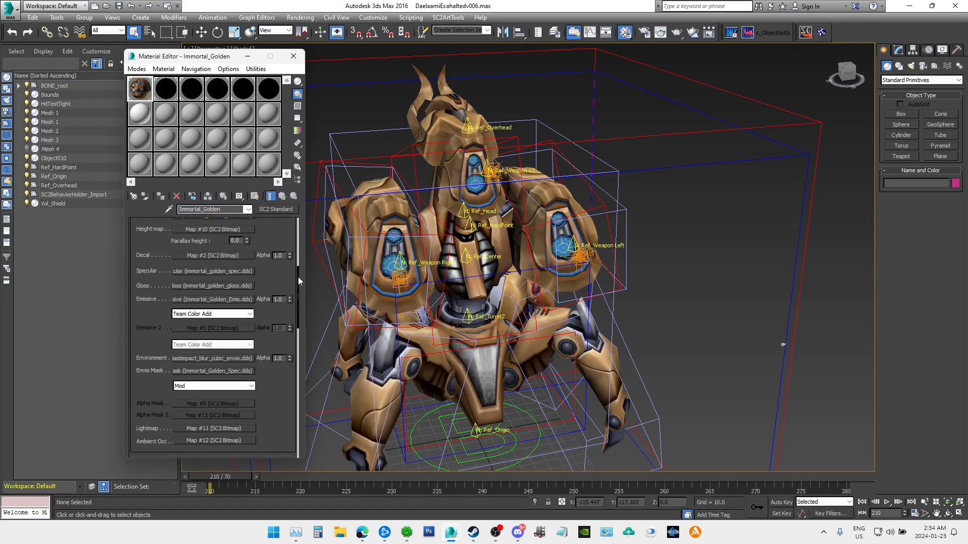
Step: Open the emissive map's bitmap file selection and pick immortal_golden_emis.dds to preview it
scroll(298, 276, down, 1)
scroll(263, 274, down, 5)
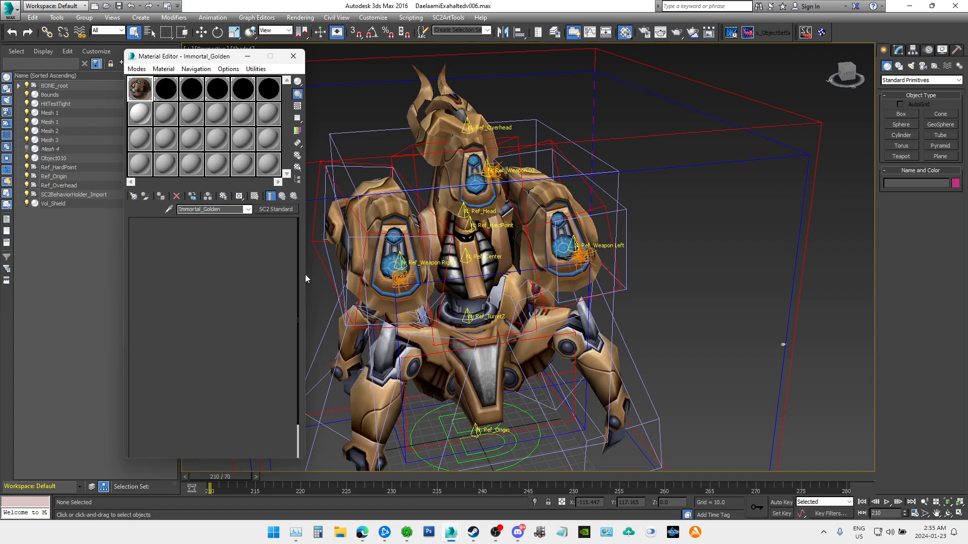
mouse_move(298, 277)
mouse_down()
mouse_move(300, 312)
mouse_move(299, 295)
mouse_up()
click(271, 284)
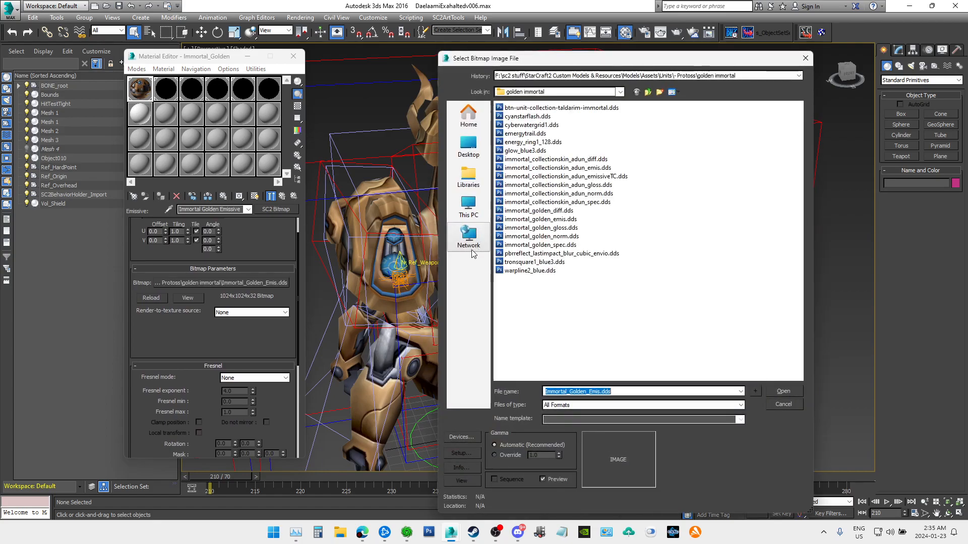
click(554, 219)
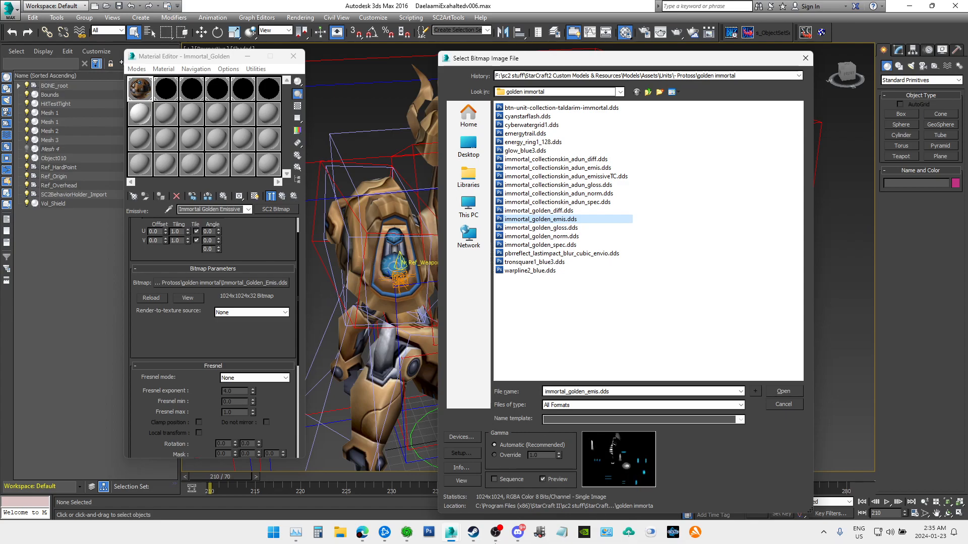
Step: Switch to the StarCraft II Editor's Cutscenes window and examine the Immortal's glowing emissive areas from near and far
mouse_move(452, 536)
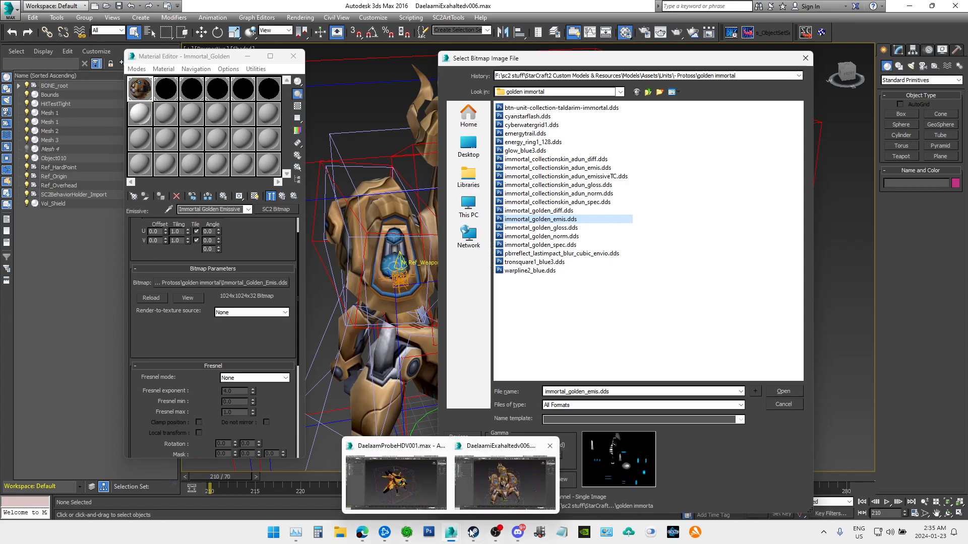
mouse_move(406, 532)
click(551, 479)
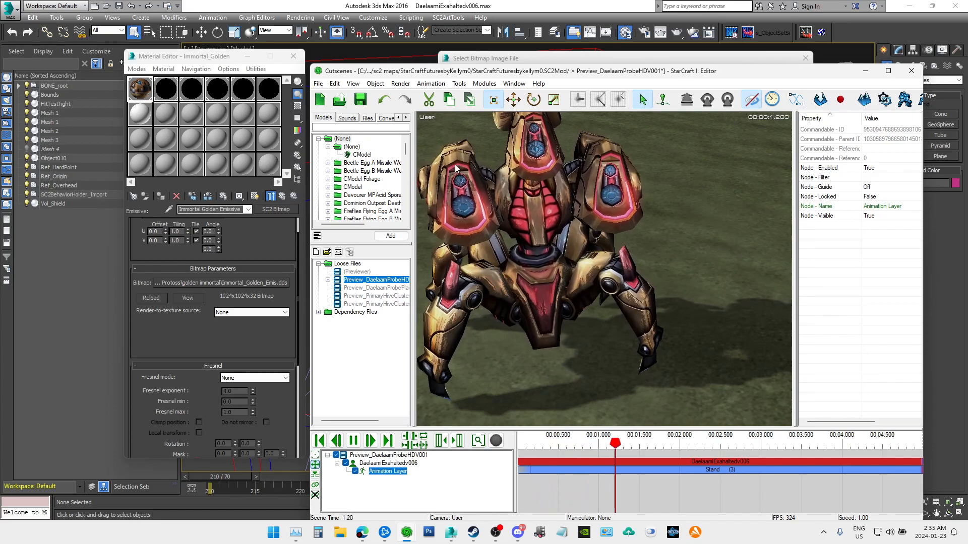
middle_drag(510, 224, 579, 240)
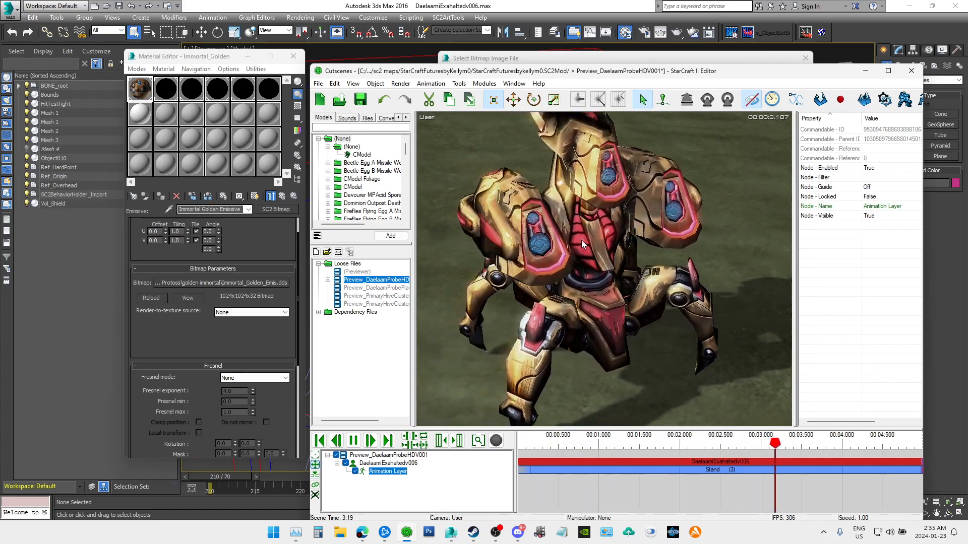
scroll(582, 240, down, 3)
key(ctrl+shift+c)
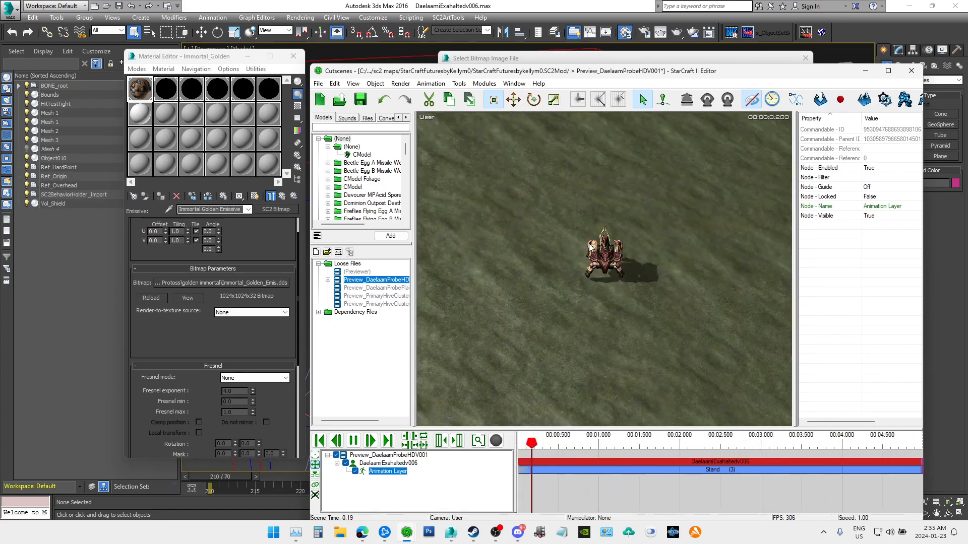
scroll(622, 274, up, 5)
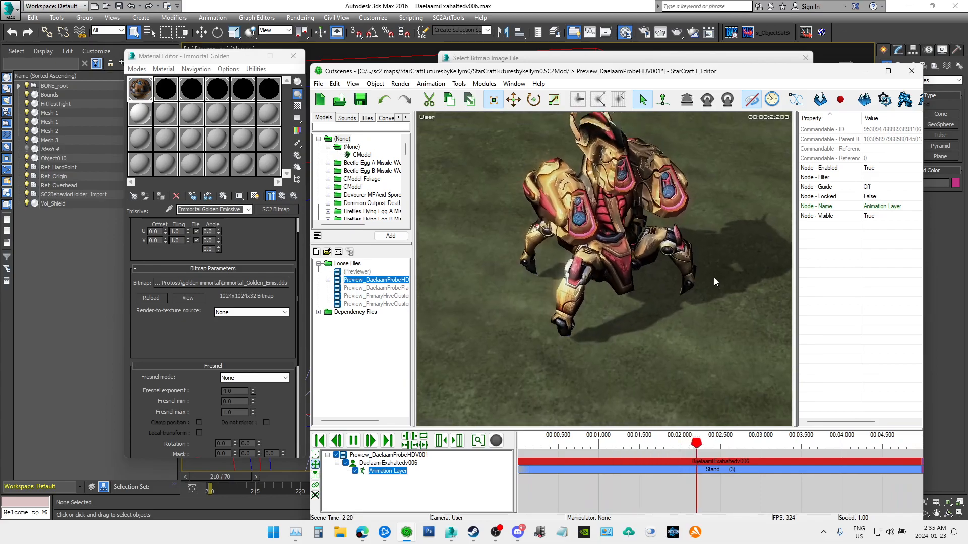
middle_drag(712, 272, 737, 277)
scroll(625, 227, up, 3)
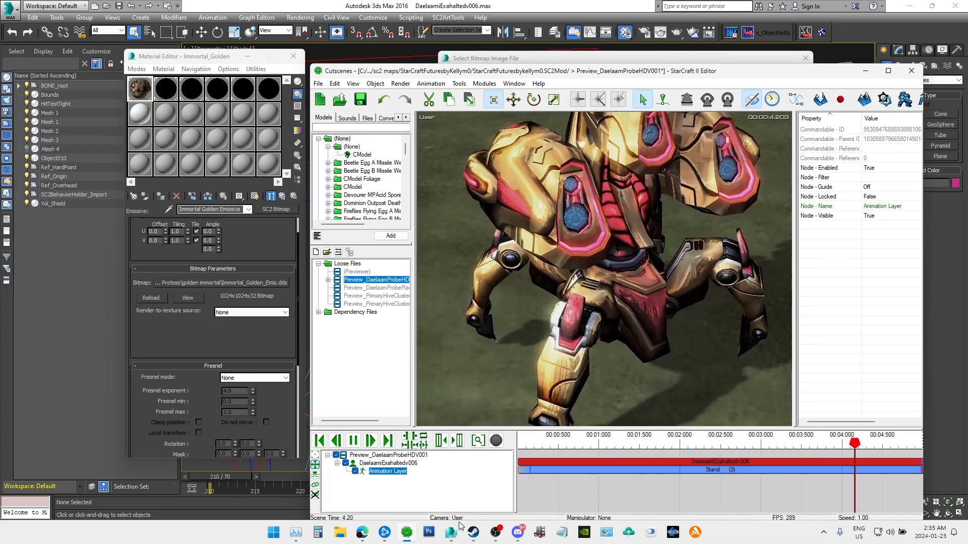
Step: Switch back to DaelaamiExahaltedv006.max in 3ds Max and load the chosen immortal_golden_emis.dds as the emissive map
mouse_move(451, 533)
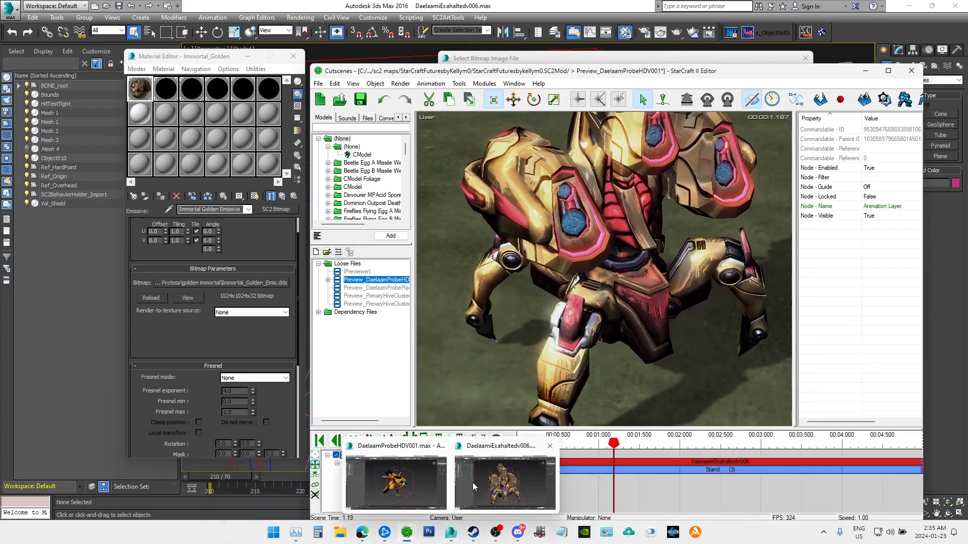
click(470, 482)
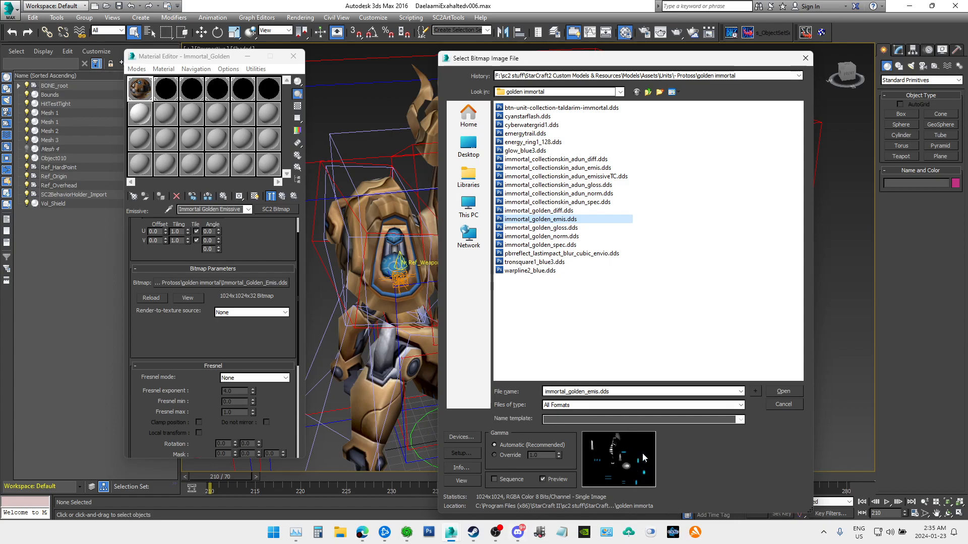
click(784, 394)
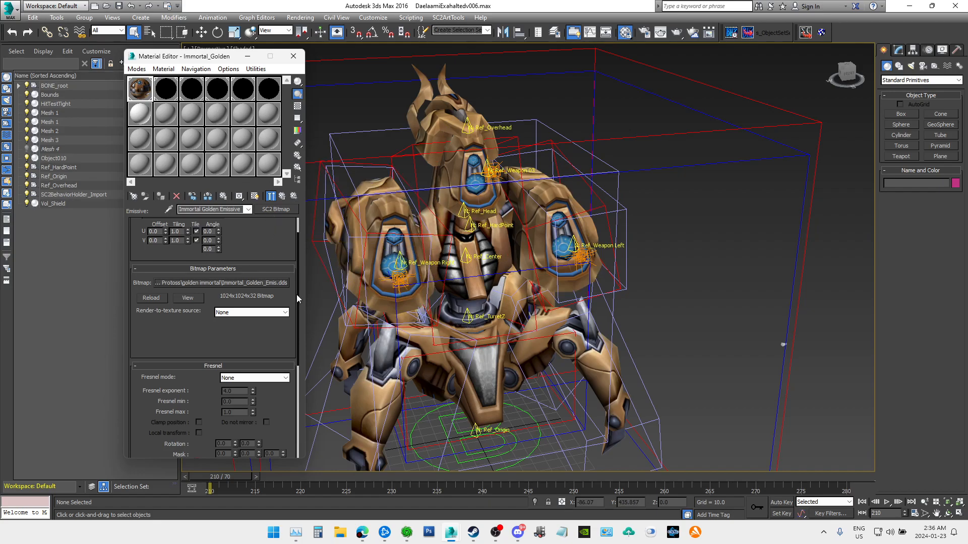
Step: Review the emissive map's Fresnel, Color Operations and Animation settings and go back up to the Immortal_Golden material
scroll(296, 294, down, 10)
mouse_move(305, 377)
mouse_down()
mouse_move(305, 304)
mouse_move(307, 383)
mouse_up()
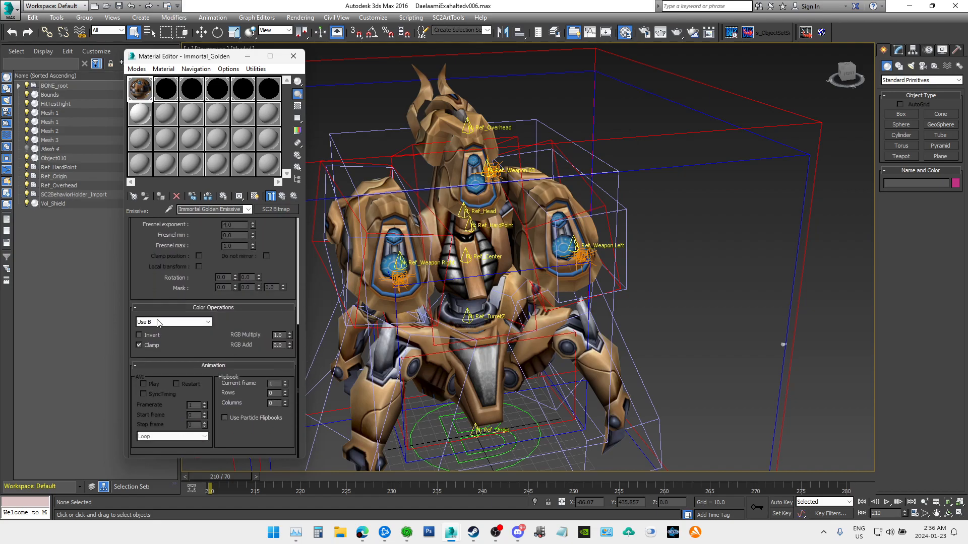
click(248, 209)
click(222, 220)
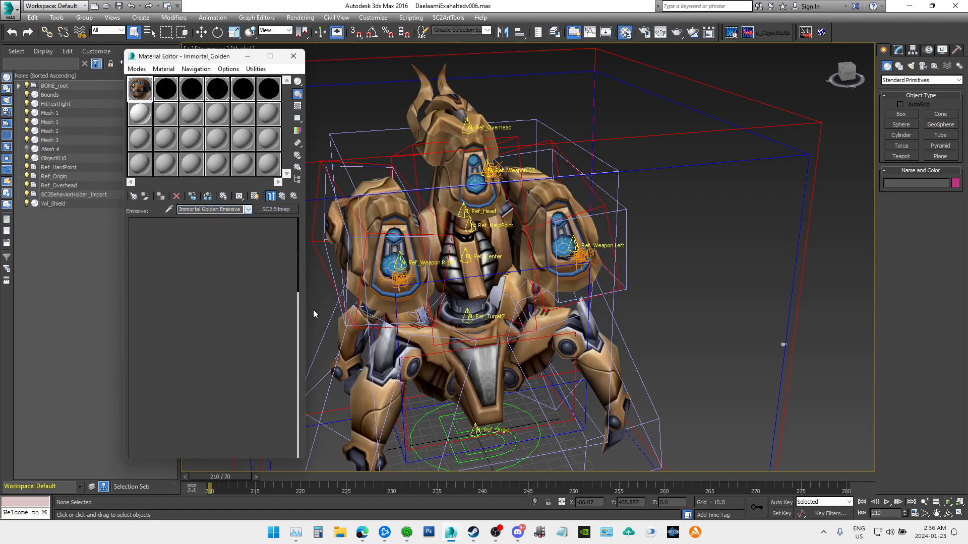
Step: Check the Team Color Add blend mode of the emissive map in the Immortal_Golden material
scroll(295, 298, down, 2)
mouse_move(298, 300)
mouse_down()
mouse_move(299, 278)
mouse_move(301, 313)
mouse_move(303, 302)
mouse_up()
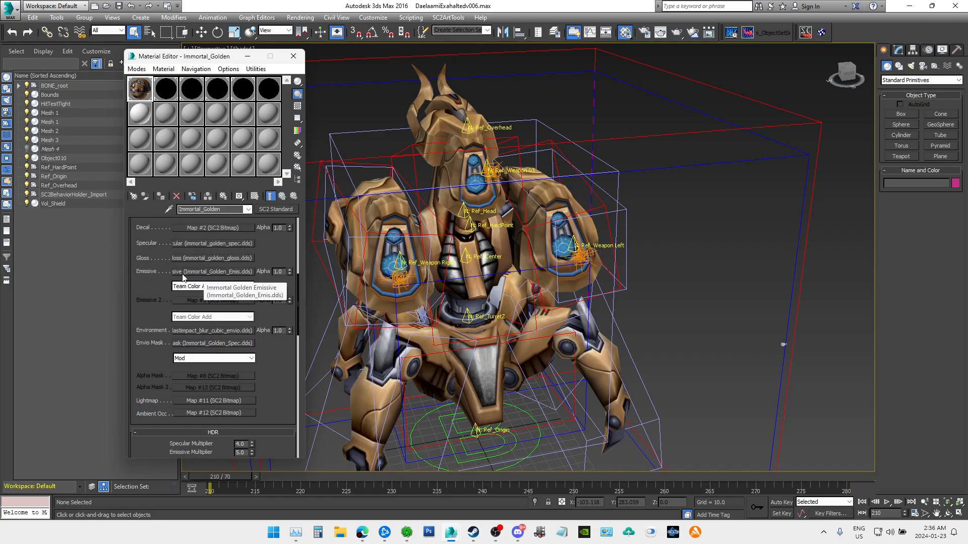
click(200, 286)
click(200, 286)
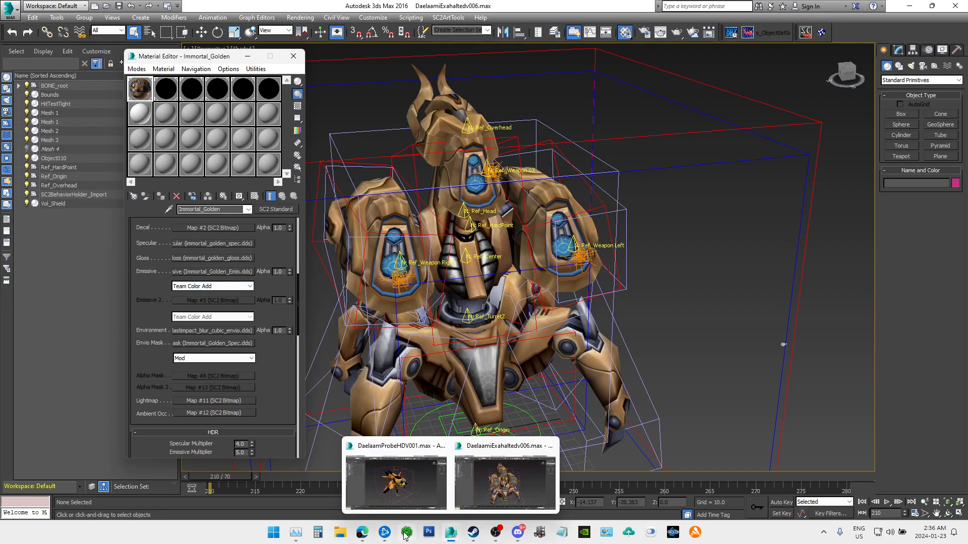
Step: Switch to the StarCraft II Editor's Cutscenes window and examine the team-coloured emissive parts on the whole Immortal
mouse_move(407, 533)
click(548, 490)
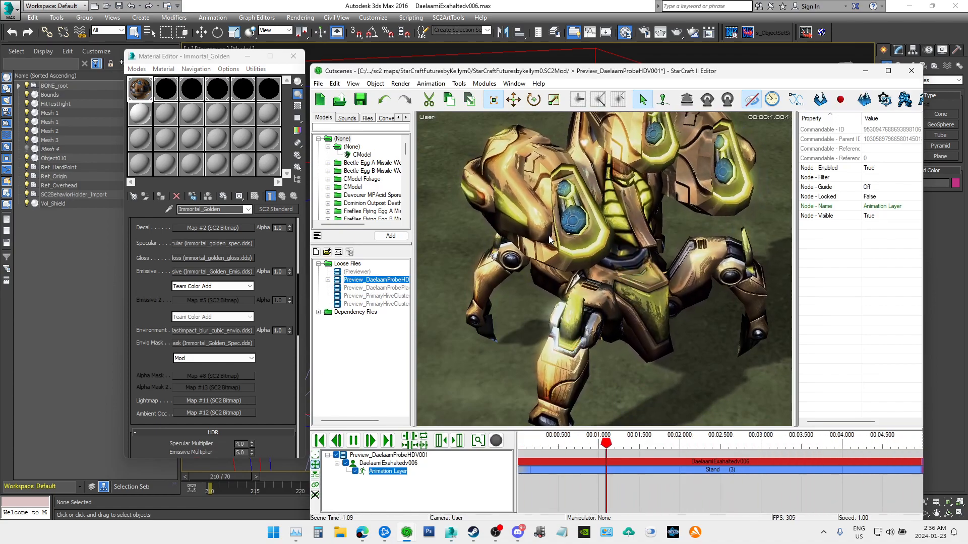
scroll(606, 224, down, 3)
middle_drag(606, 223, 657, 250)
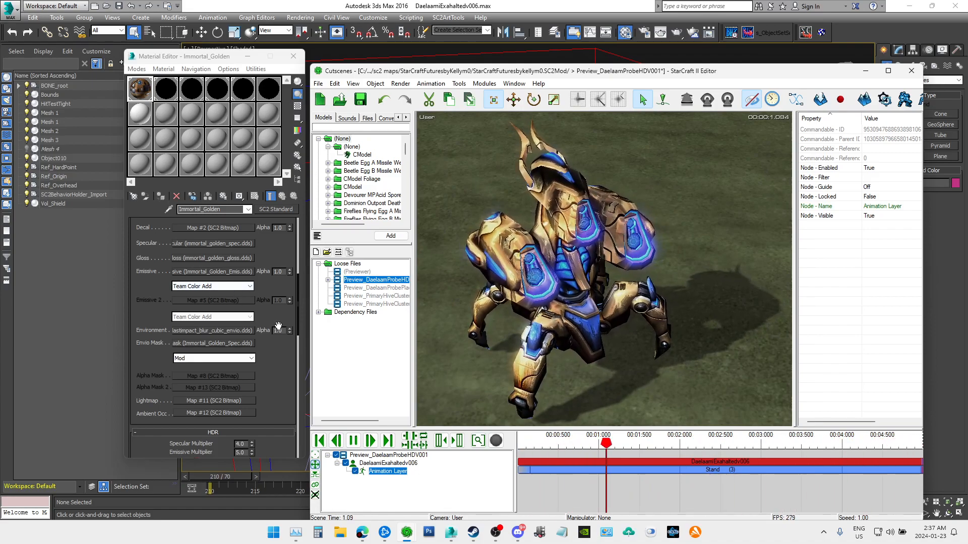
Step: Switch back to 3ds Max and load pbrreflect_lastimpact_blur_cubic_envio.dds from the golden immortal folder as the environment map
click(207, 286)
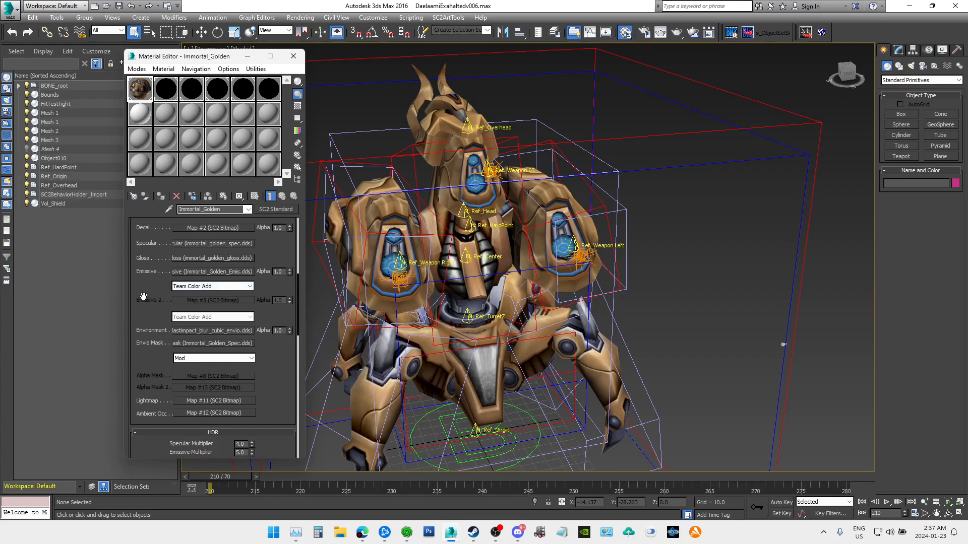
scroll(154, 290, down, 2)
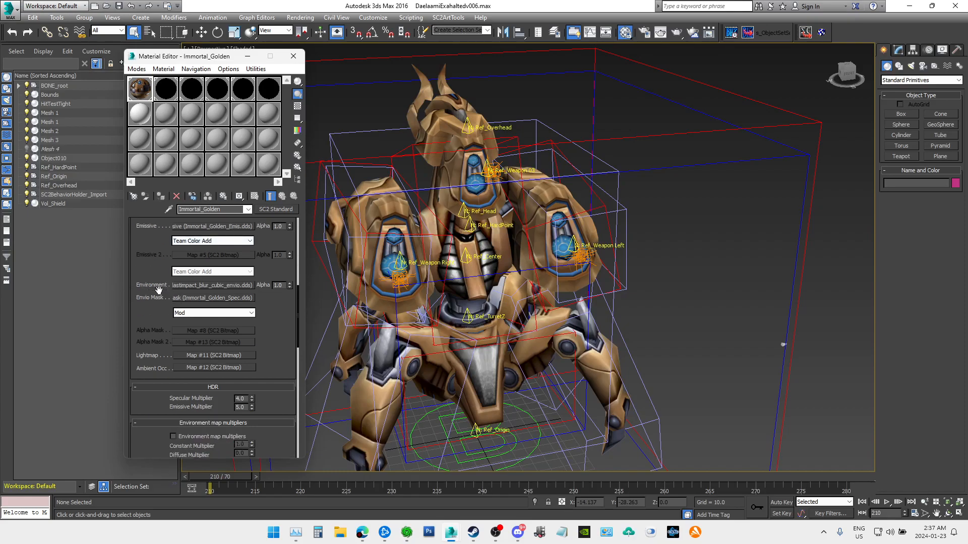
click(222, 286)
scroll(299, 295, down, 1)
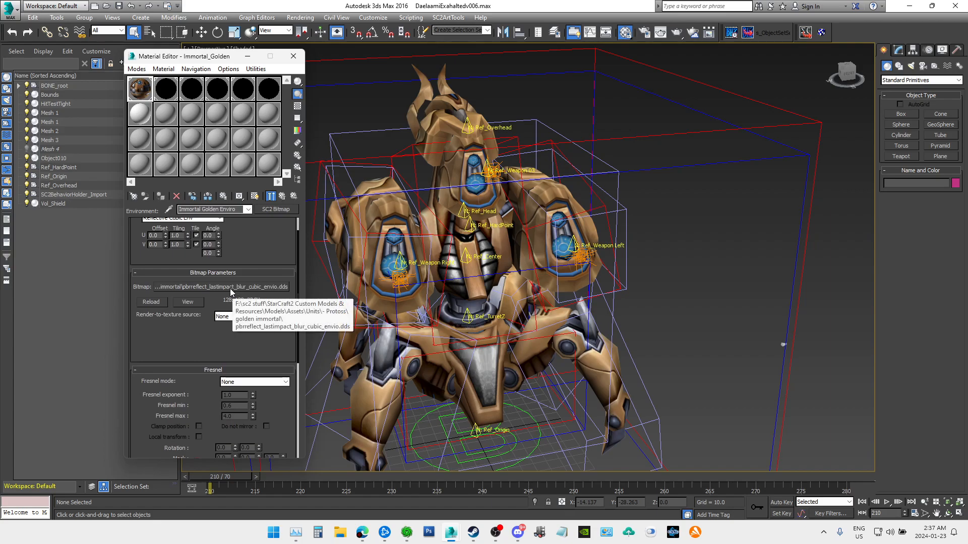
click(230, 288)
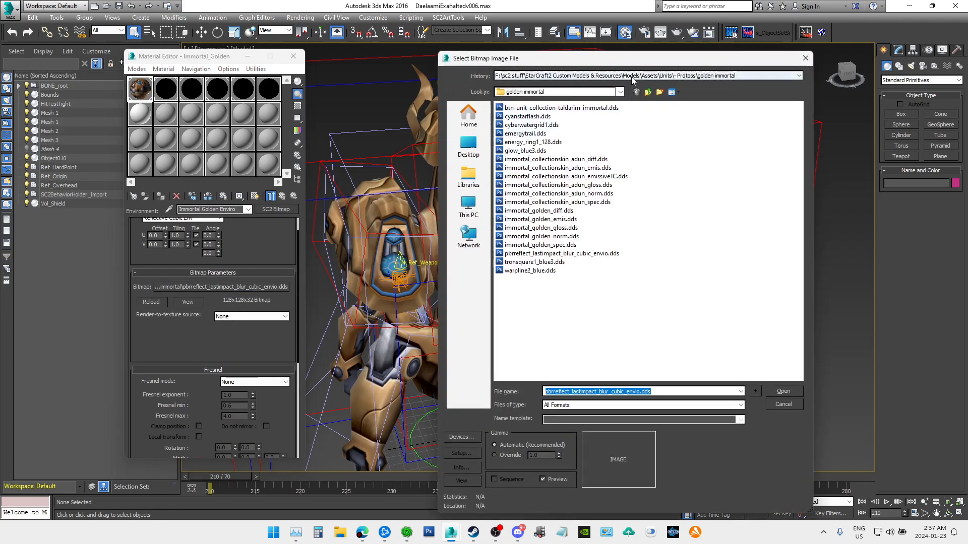
click(678, 76)
click(678, 75)
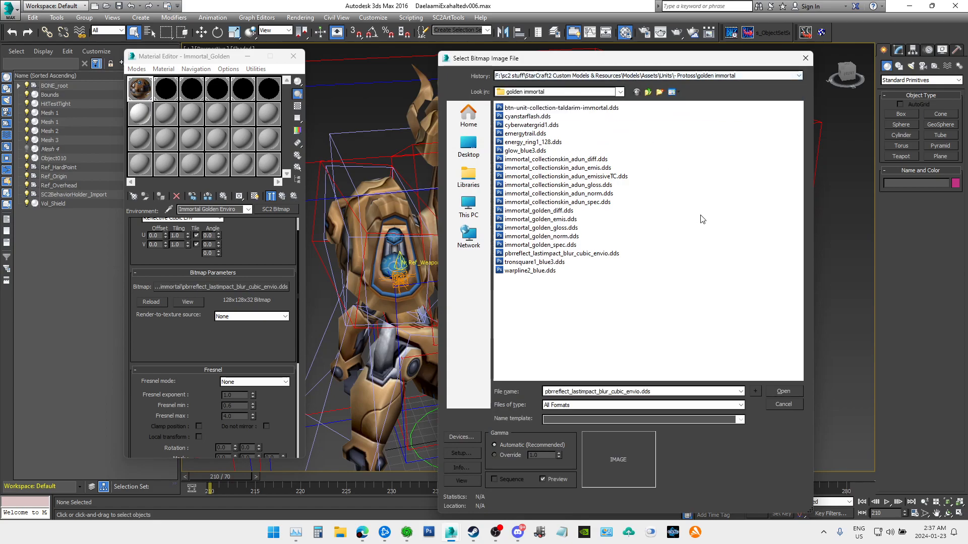
click(613, 254)
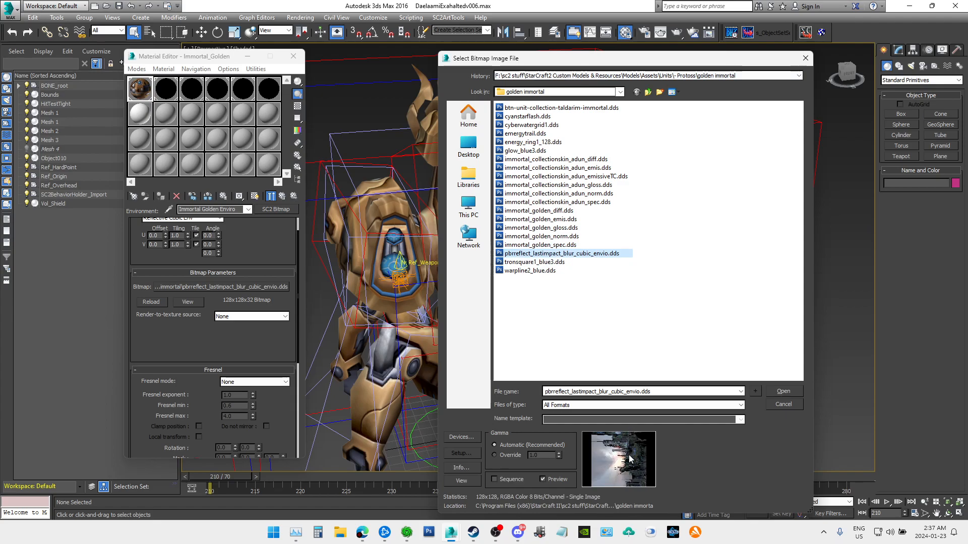
click(783, 392)
Step: Switch to the Cutscenes window, pause the animation and examine the environment reflections on the Immortal's golden armour up close
mouse_move(460, 536)
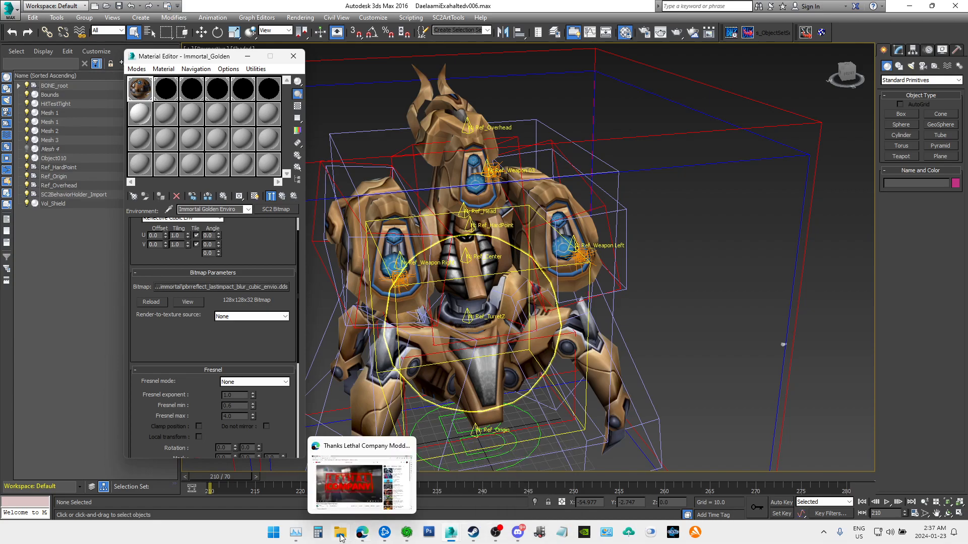
mouse_move(407, 534)
click(555, 482)
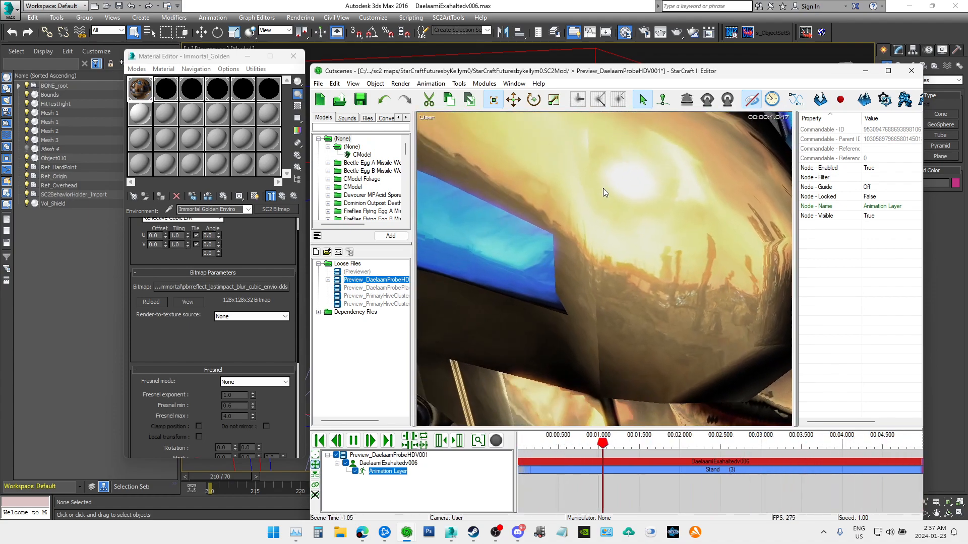
click(354, 441)
middle_drag(530, 349, 584, 300)
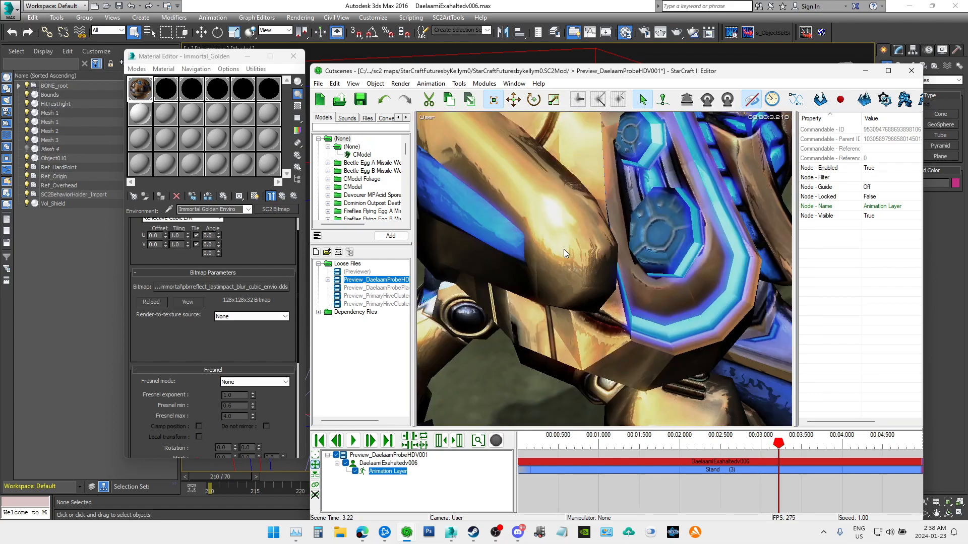
middle_drag(585, 244, 628, 250)
mouse_move(354, 542)
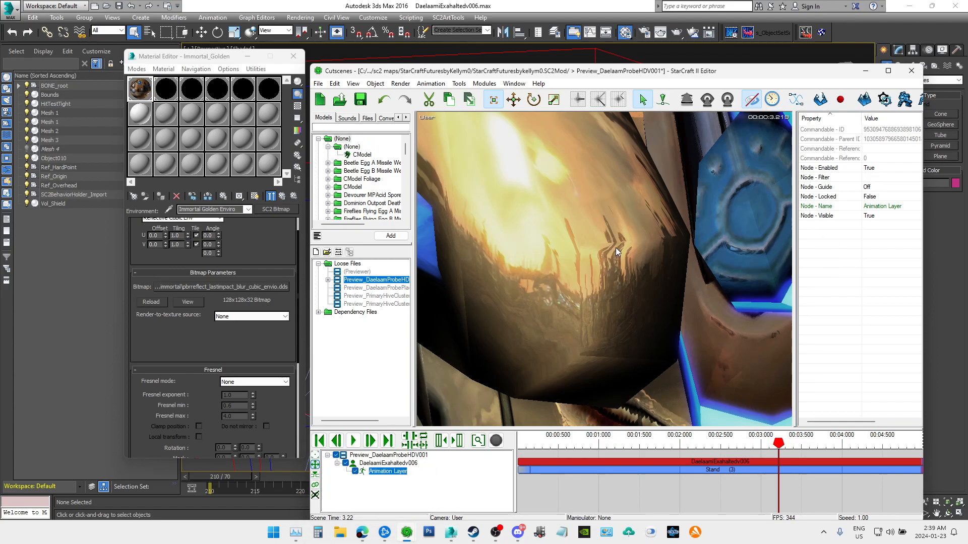
scroll(630, 229, down, 5)
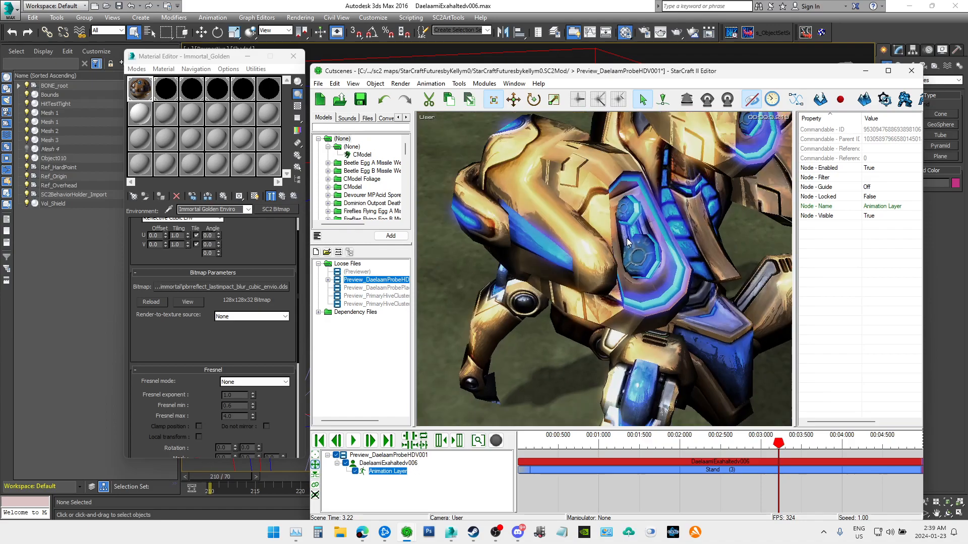
scroll(627, 243, down, 2)
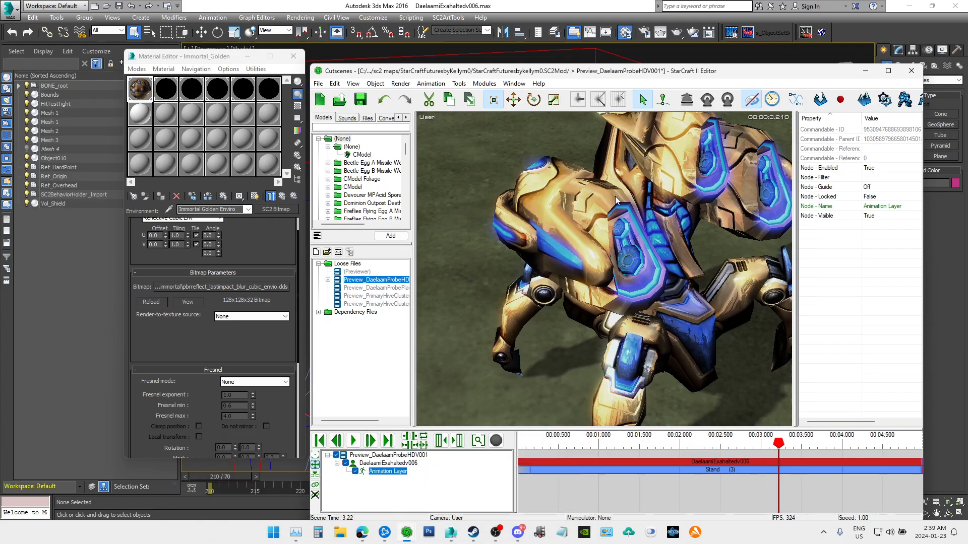
Step: Switch to the StarCraft II Editor's Data window, close the open Object Values dialog and show the unit data
mouse_move(406, 532)
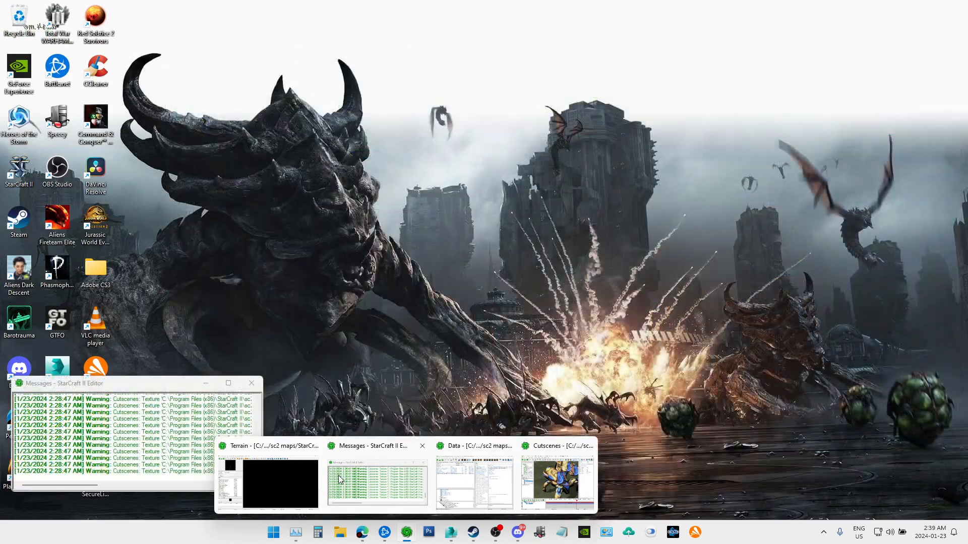
click(488, 473)
click(932, 472)
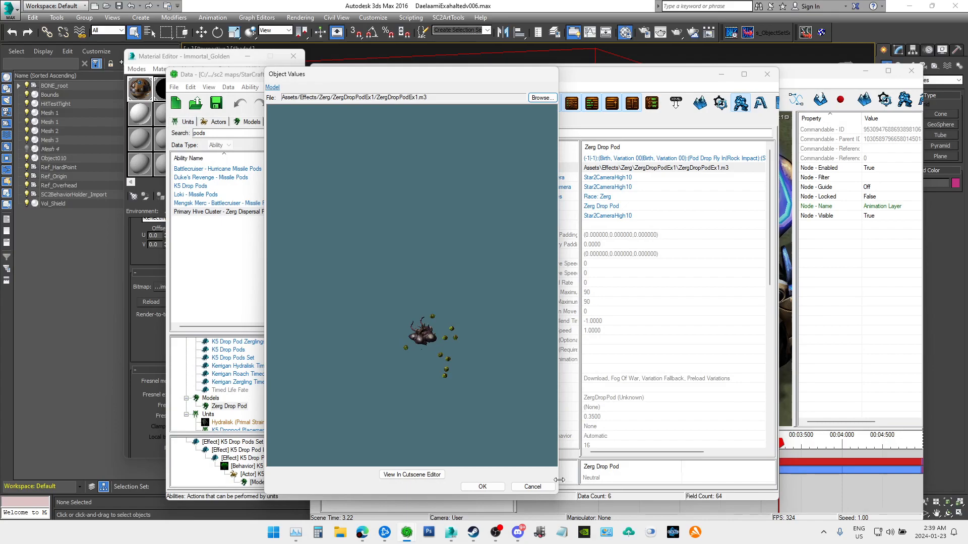
click(187, 122)
Step: Search the units for "zergling" and select the mod's main Zergling unit, not the burrowed version
double_click(219, 135)
text(mar)
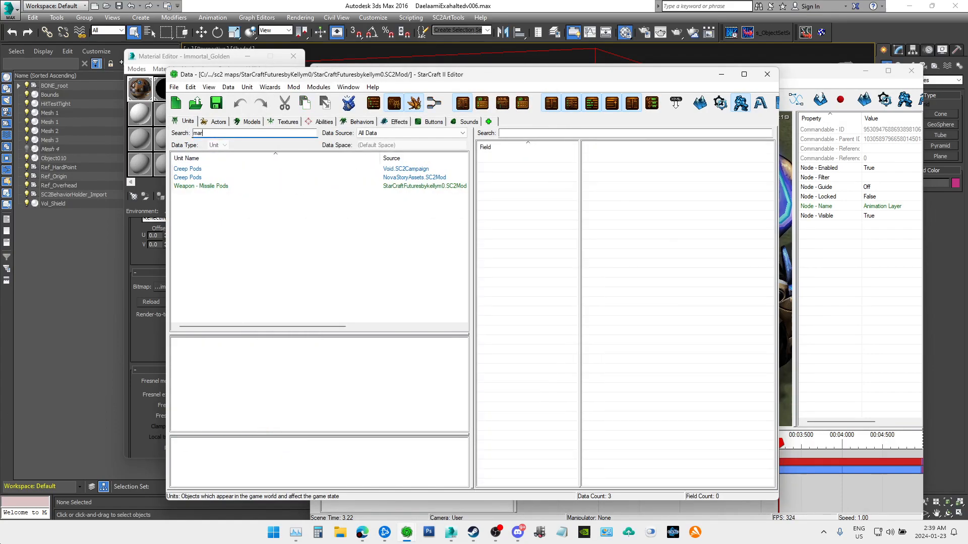
key(BackSpace)
key(BackSpace)
key(BackSpace)
key(BackSpace)
key(BackSpace)
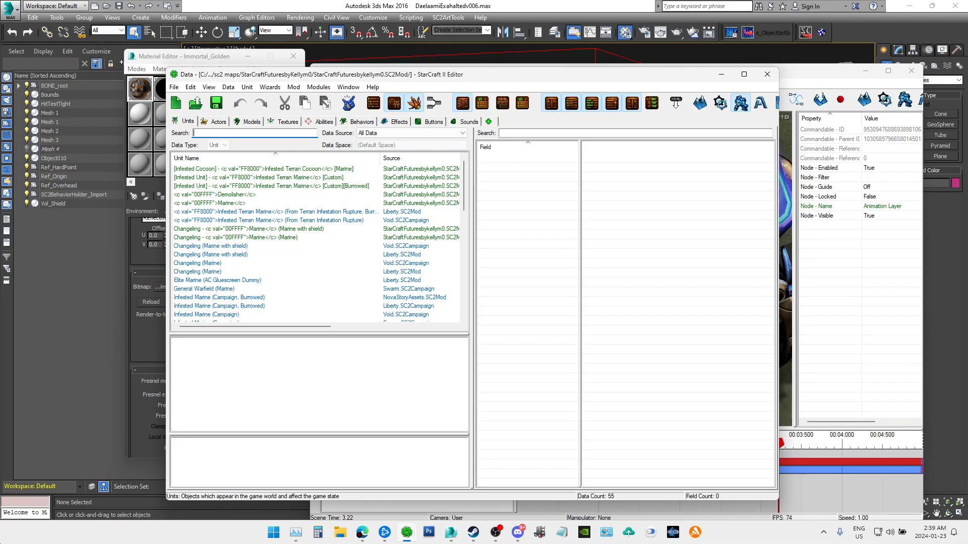
text(zergling)
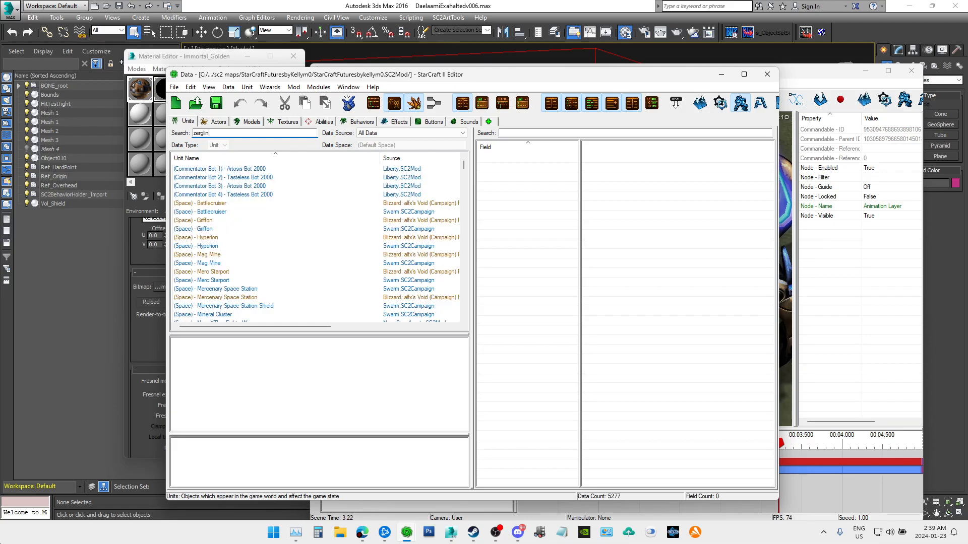
click(230, 186)
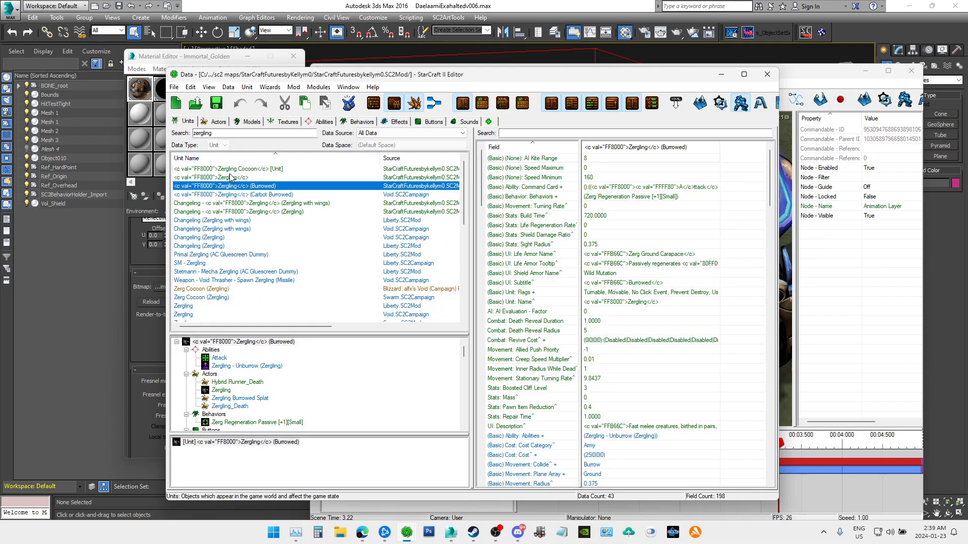
click(229, 177)
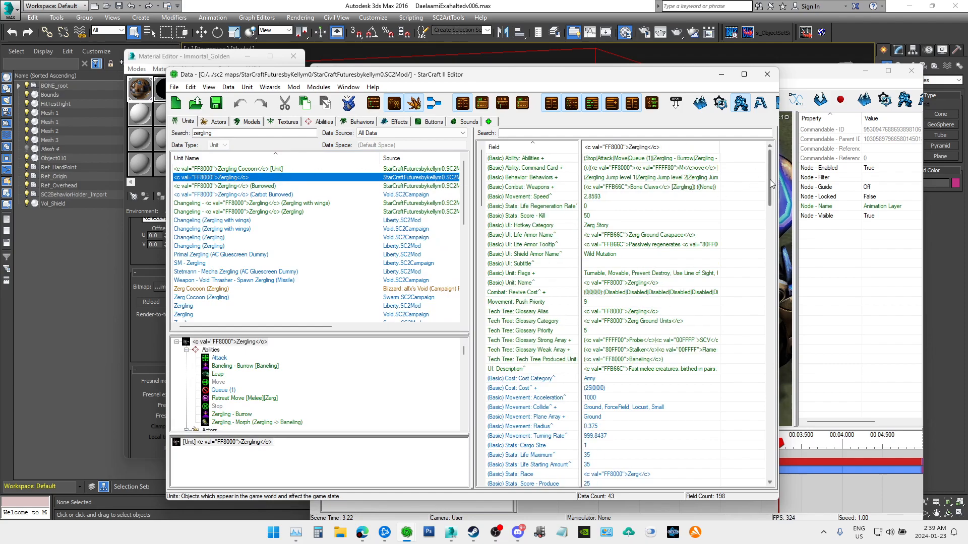
Step: Find the Zergling actor among the unit's linked objects and open its Events field
drag(464, 350, 464, 424)
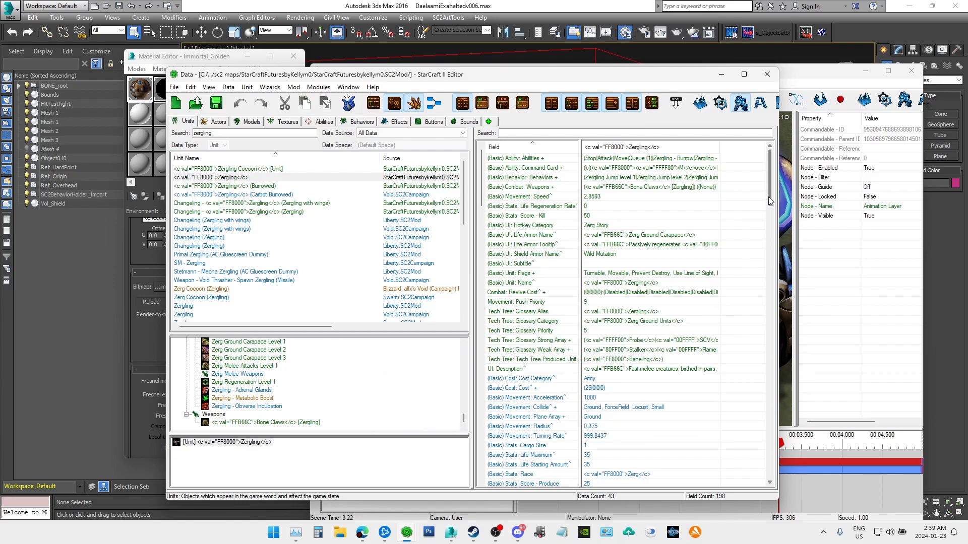
scroll(339, 385, up, 5)
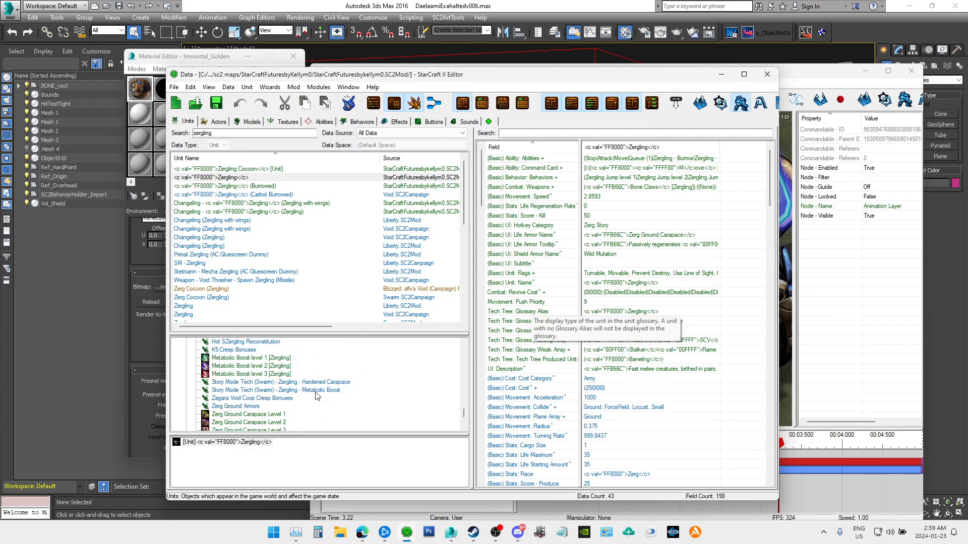
scroll(338, 385, up, 6)
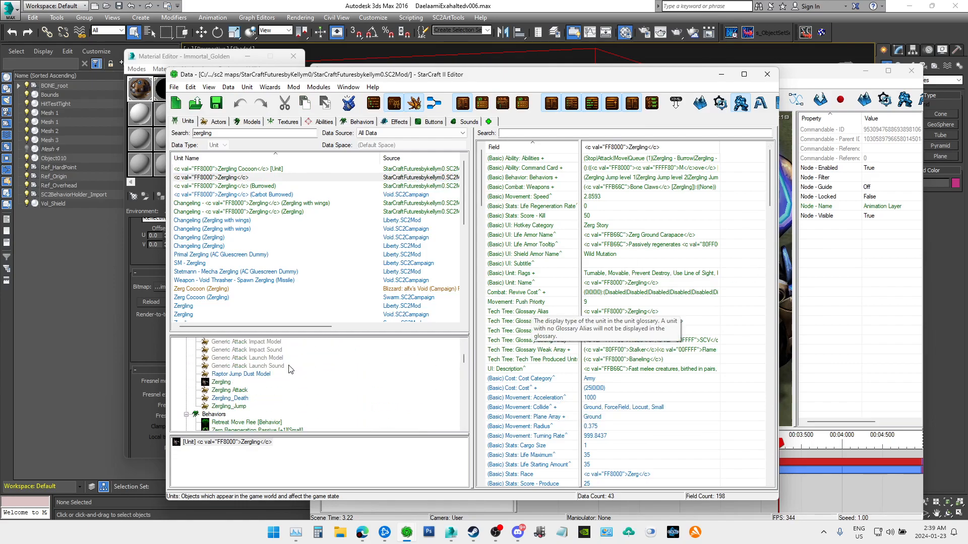
click(221, 383)
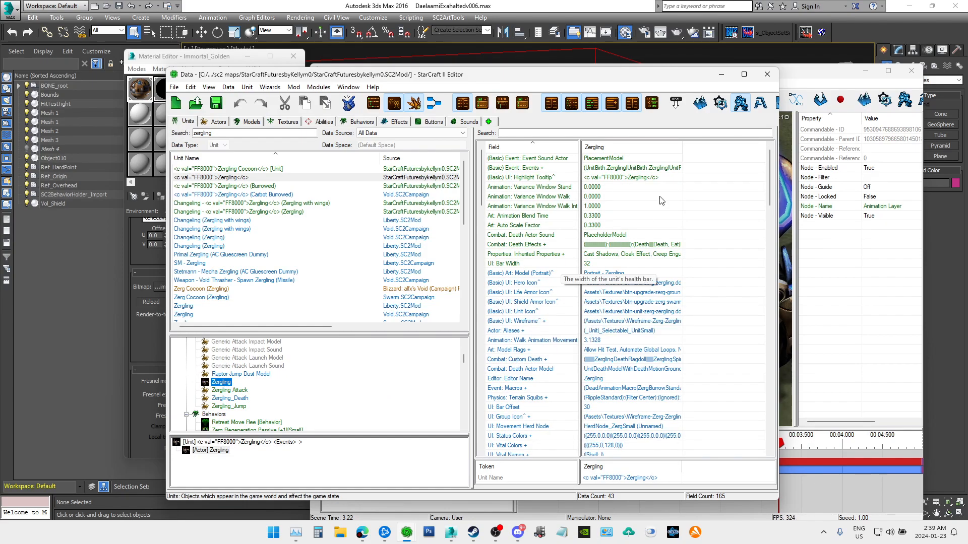
click(643, 169)
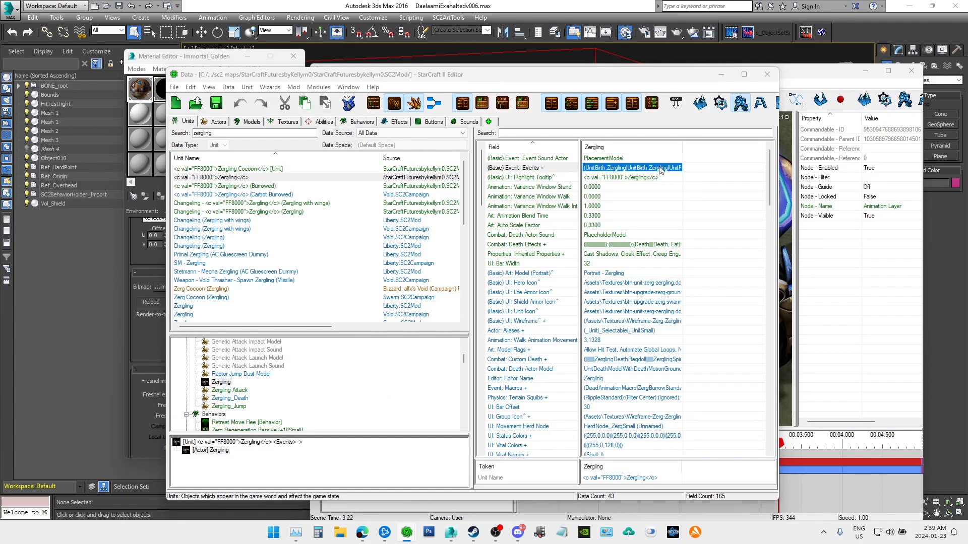
double_click(626, 172)
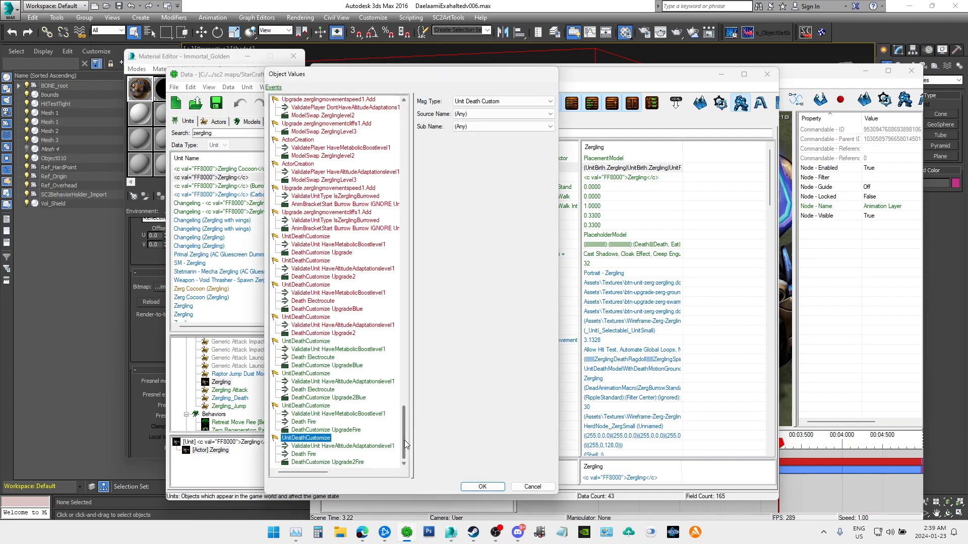
Step: Examine the actor's Upgrade.zerglingmovementspeed1.Add event with its ValidatePlayer condition and its ModelSwap Zerglinglevel2 action
drag(406, 444, 432, 439)
scroll(350, 315, up, 1)
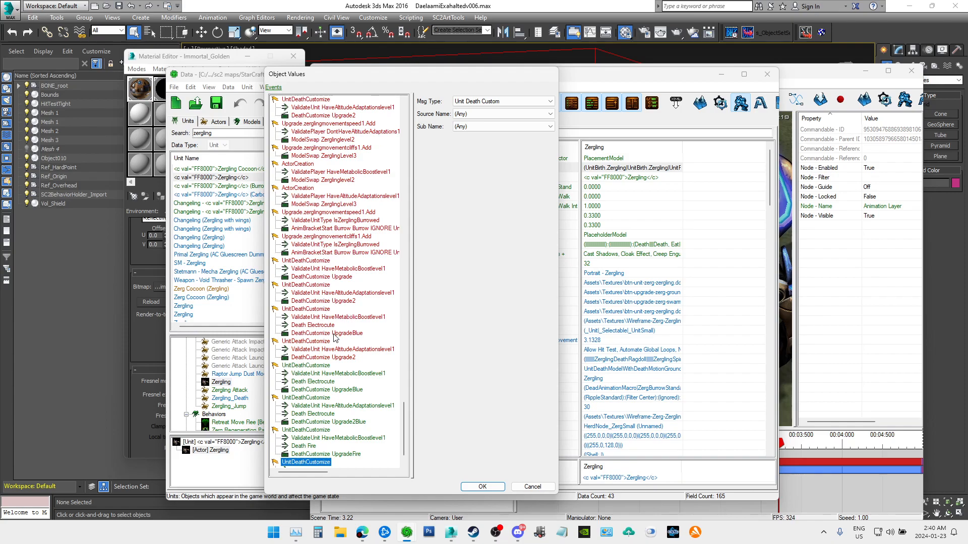
scroll(343, 338, up, 10)
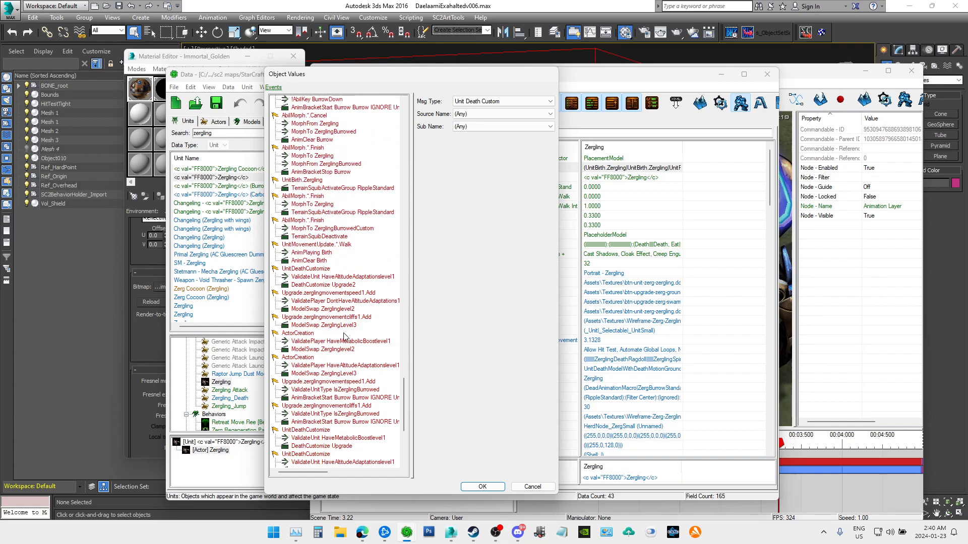
scroll(348, 337, down, 3)
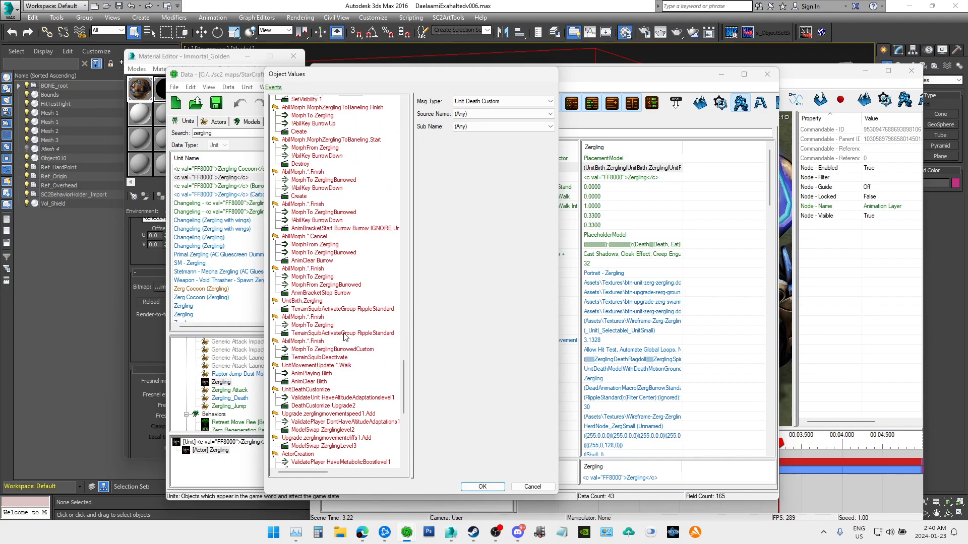
scroll(352, 337, down, 3)
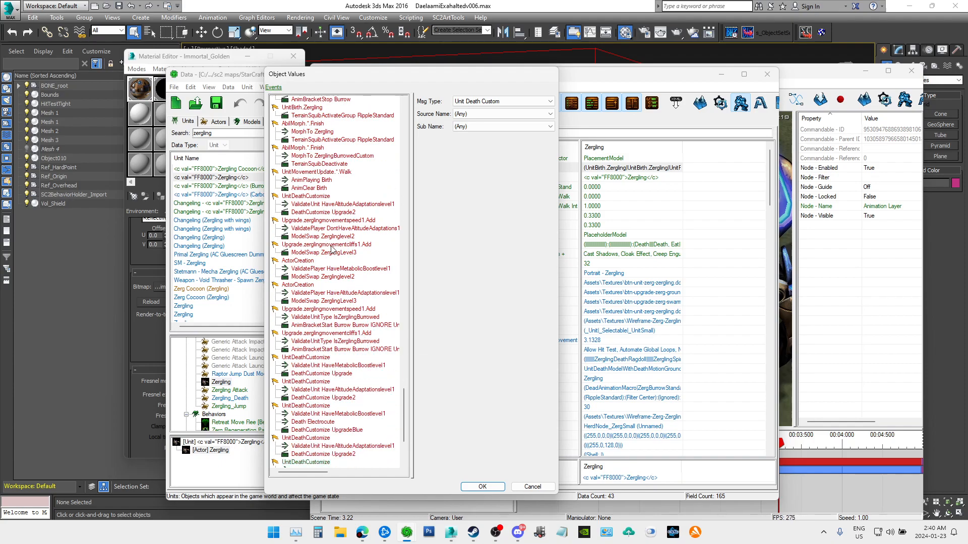
click(334, 221)
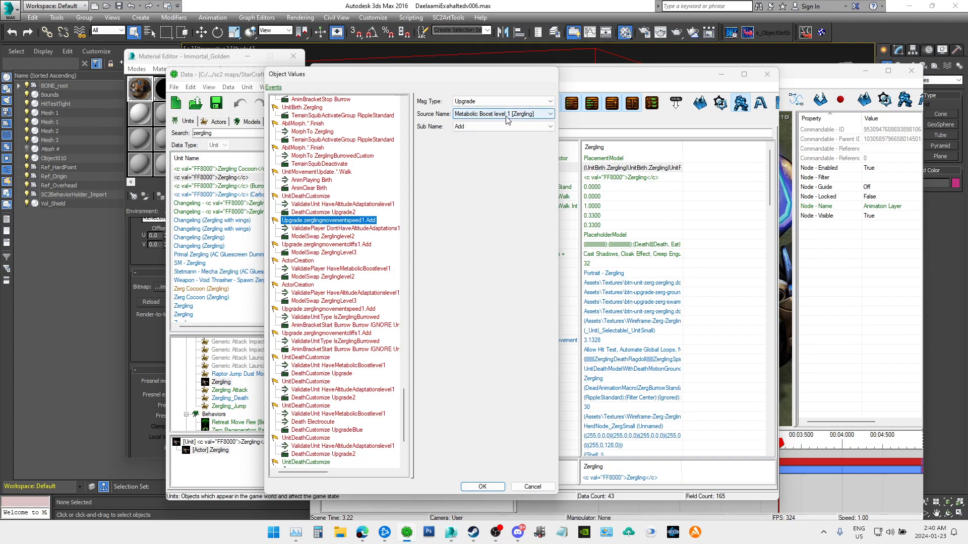
click(333, 229)
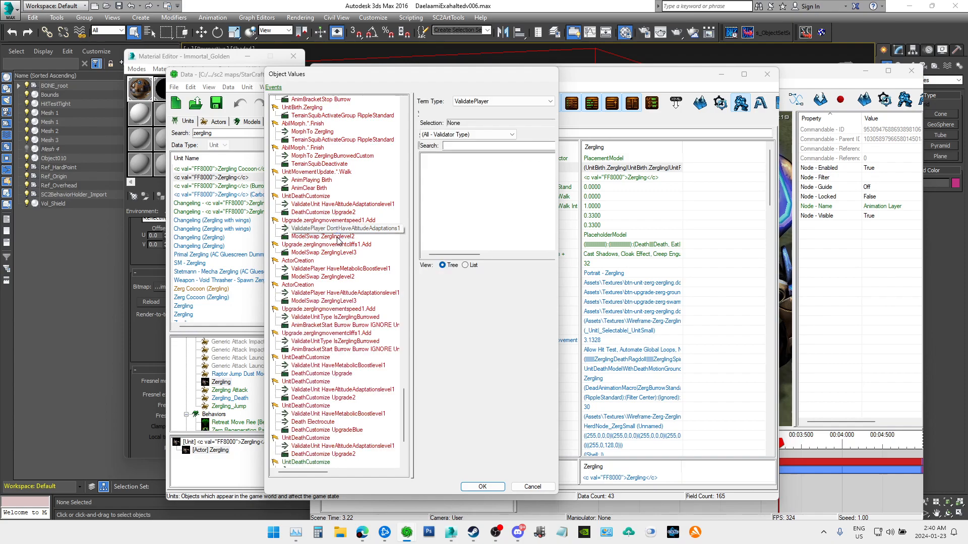
click(323, 237)
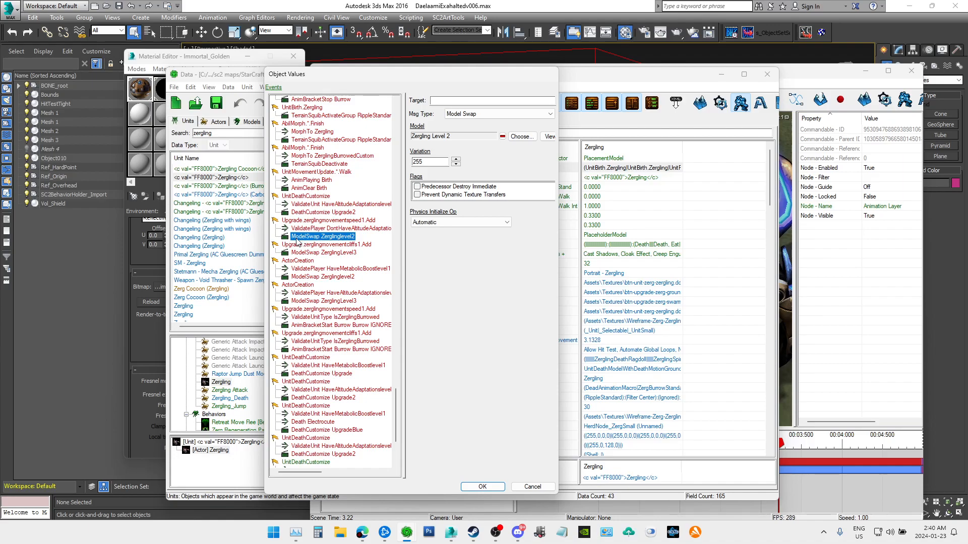
key(Tab)
key(Tab)
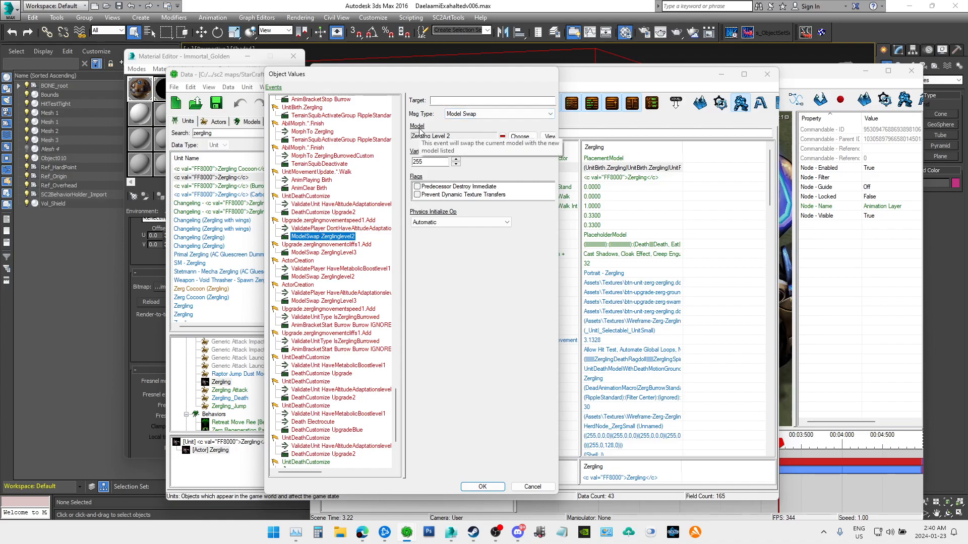
Step: Search the model choices of the Zerglinglevel2 model swap for "invis", then cancel without changing the model
click(522, 136)
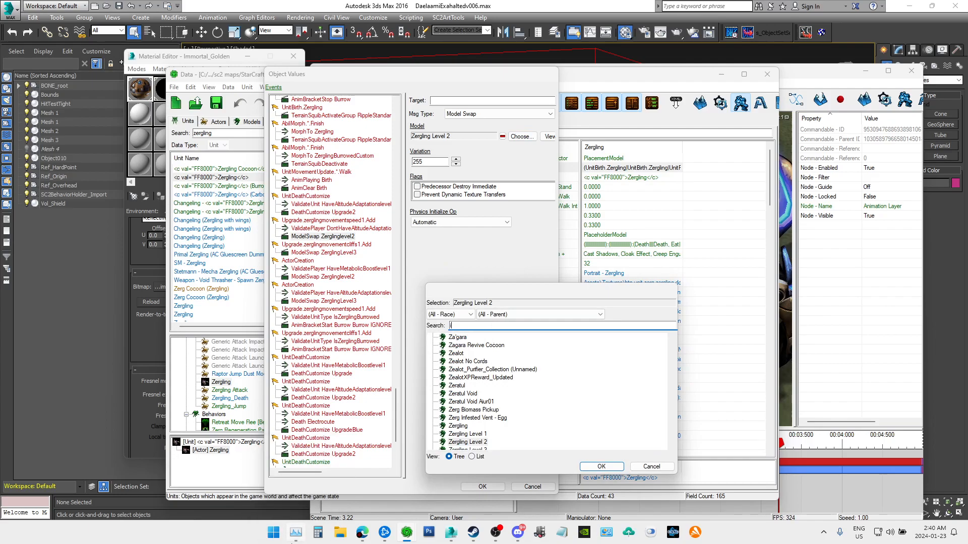
mouse_move(361, 533)
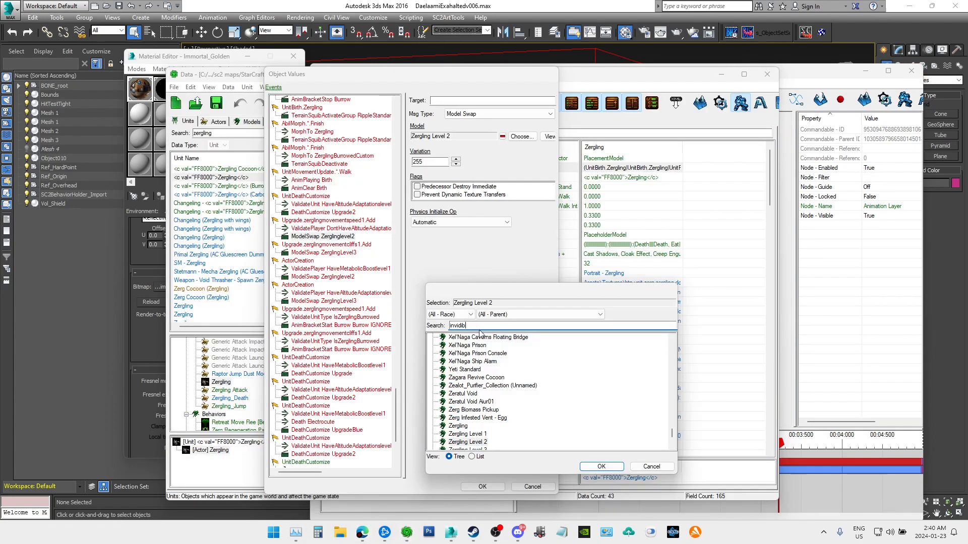
text(invidi)
key(BackSpace)
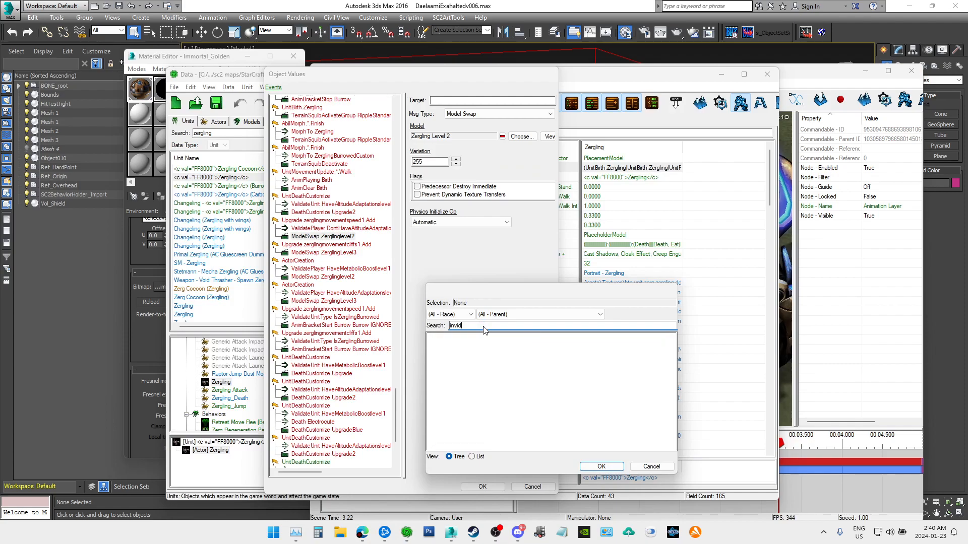
key(BackSpace)
text(s)
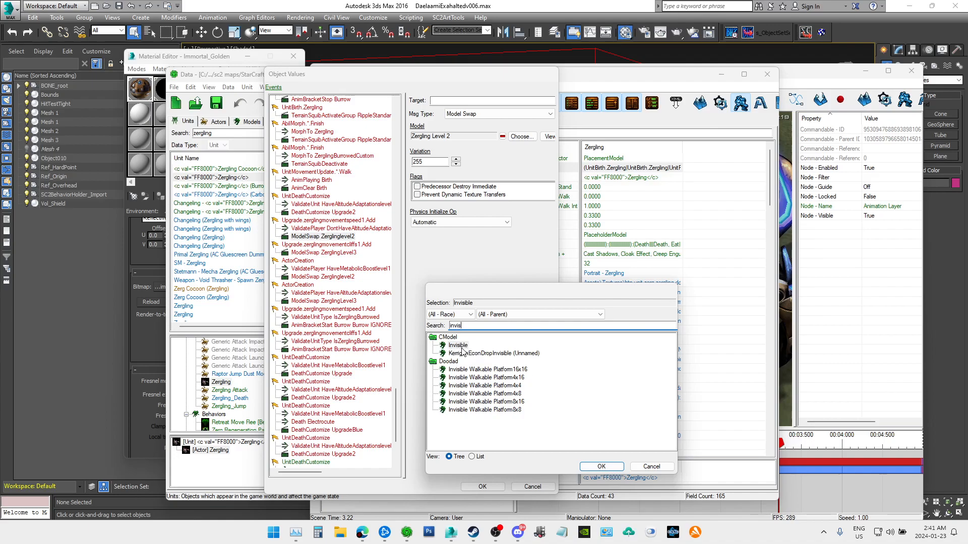
click(651, 466)
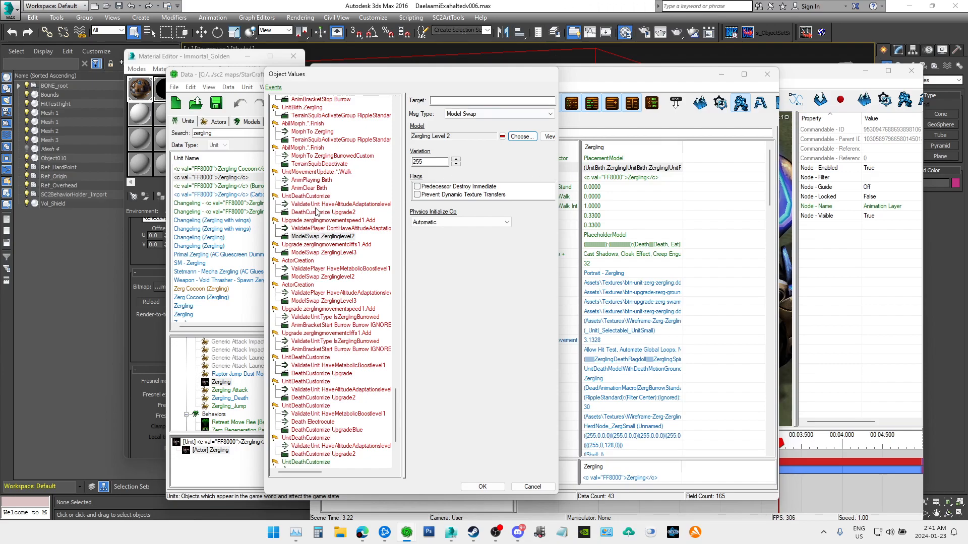
Step: Review the zerglingmovementspeed1 upgrade event again, going through its condition to its model swap action
click(309, 222)
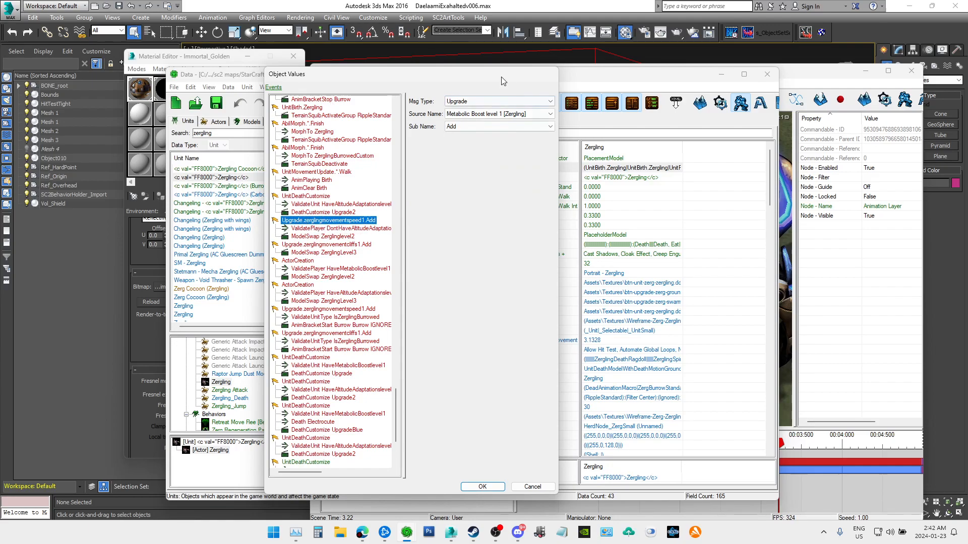
key(Down)
key(Down)
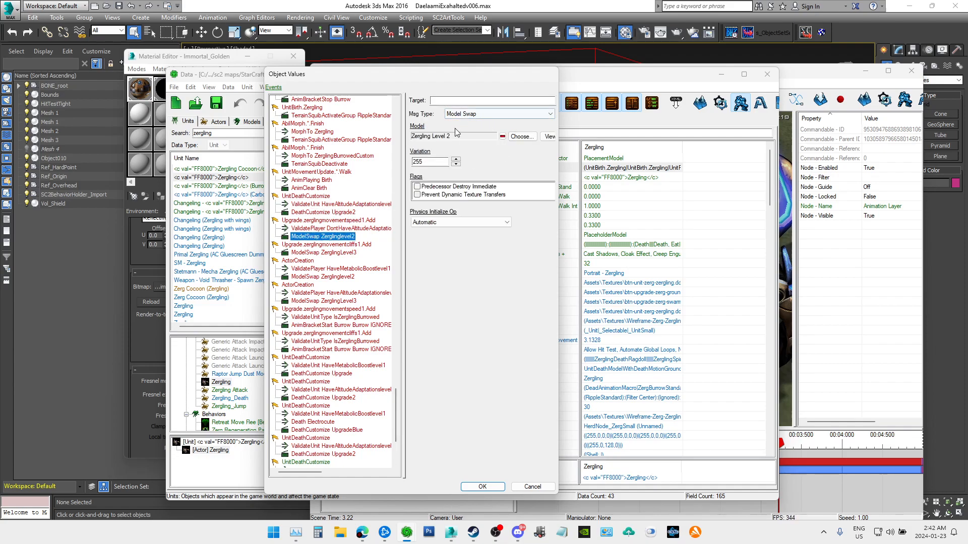
Step: Examine the UnitDeathCustomize events with their unit validators and Upgrade2 death customizations, then close the events without saving changes
scroll(353, 336, down, 2)
click(343, 351)
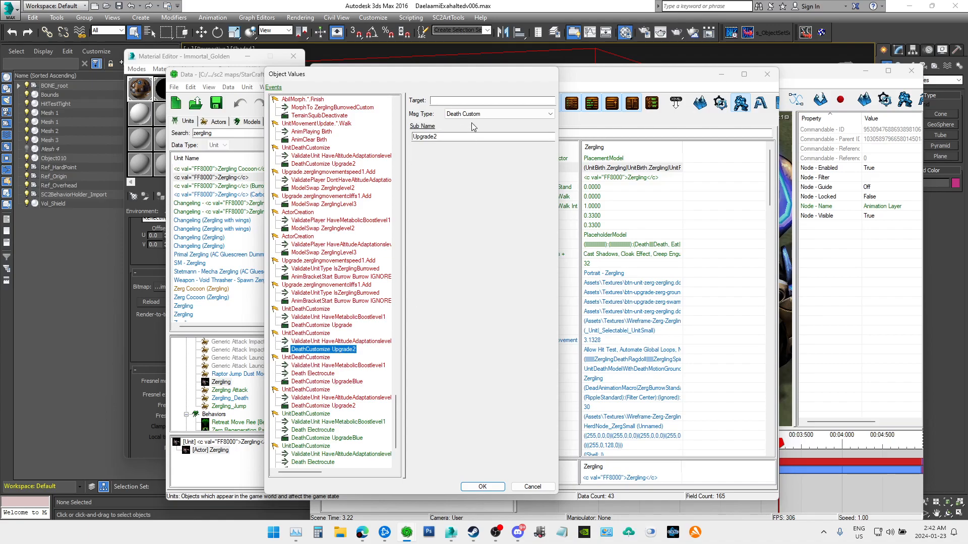
click(358, 342)
click(353, 365)
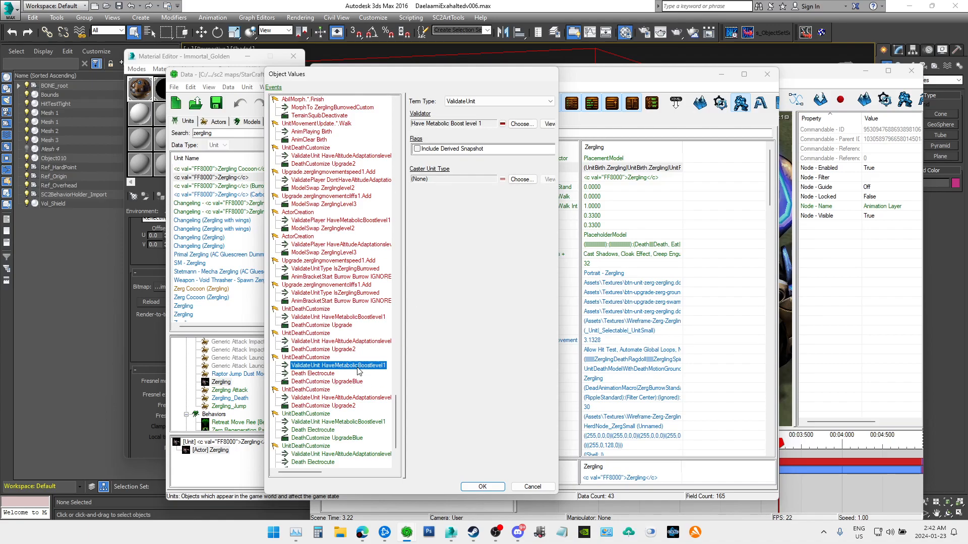
click(347, 407)
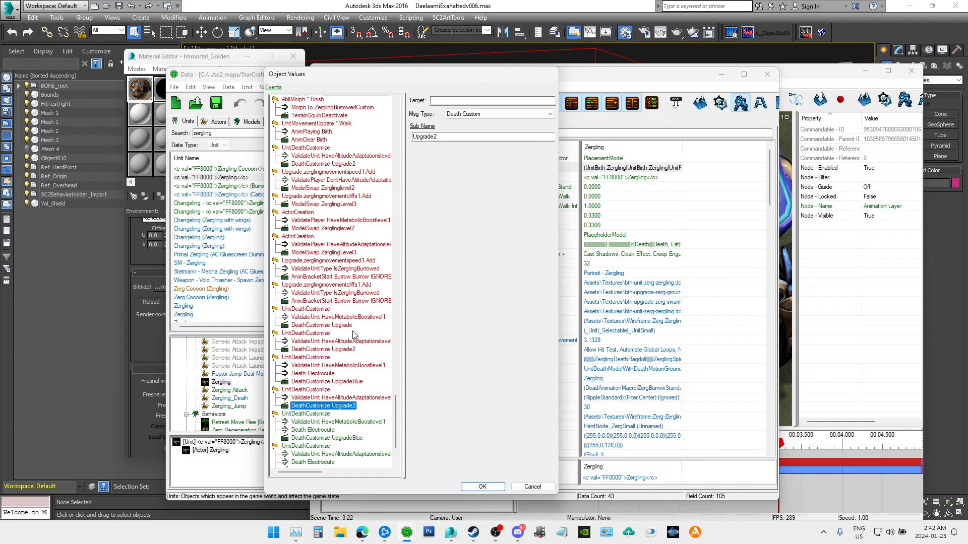
scroll(367, 336, down, 2)
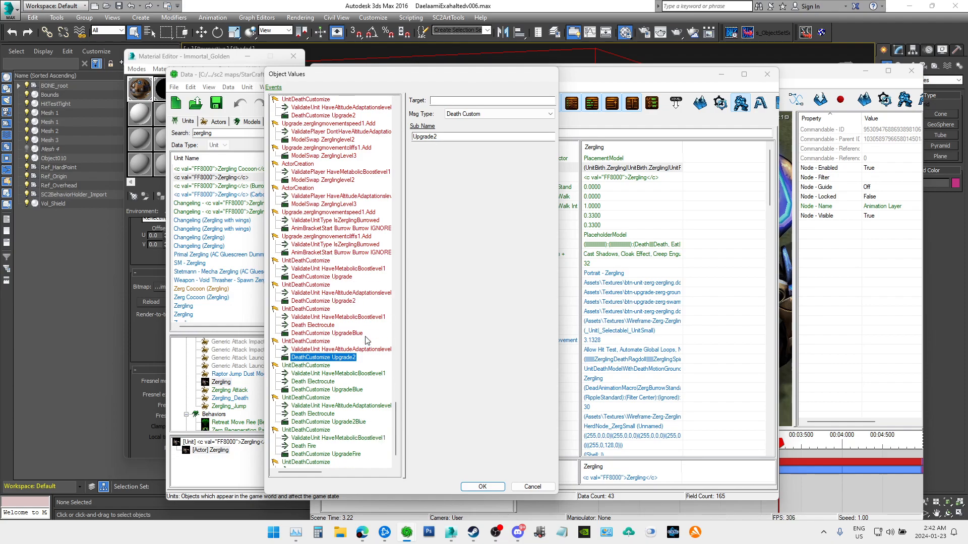
scroll(372, 287, down, 1)
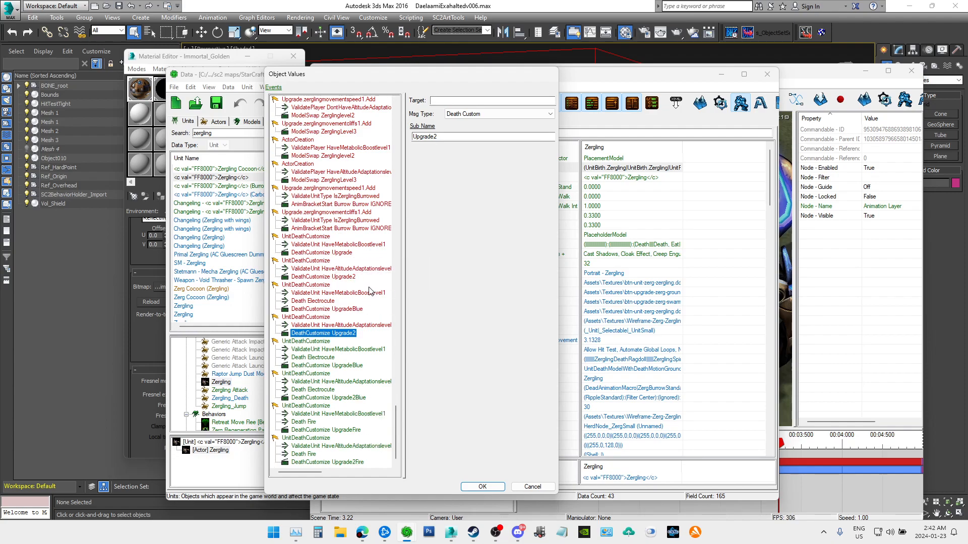
scroll(333, 222, up, 4)
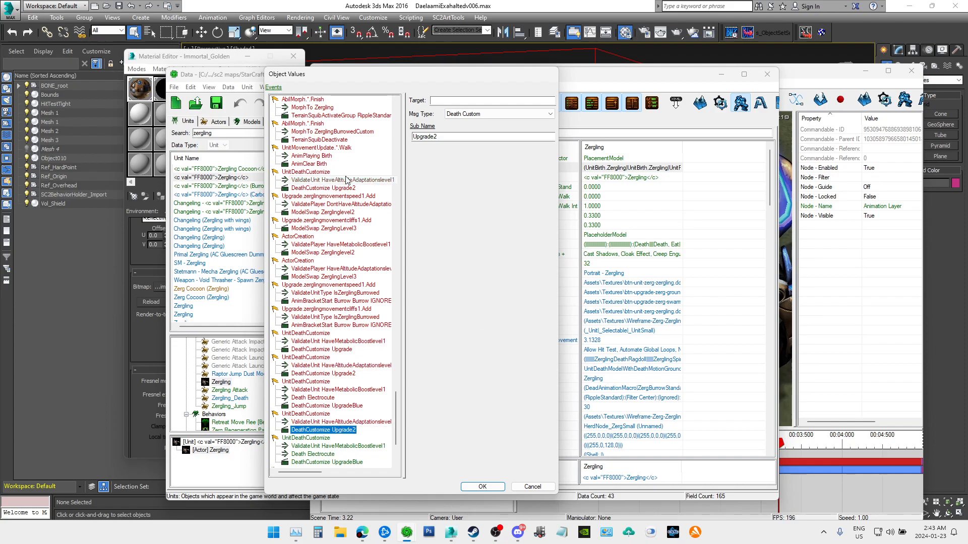
click(533, 487)
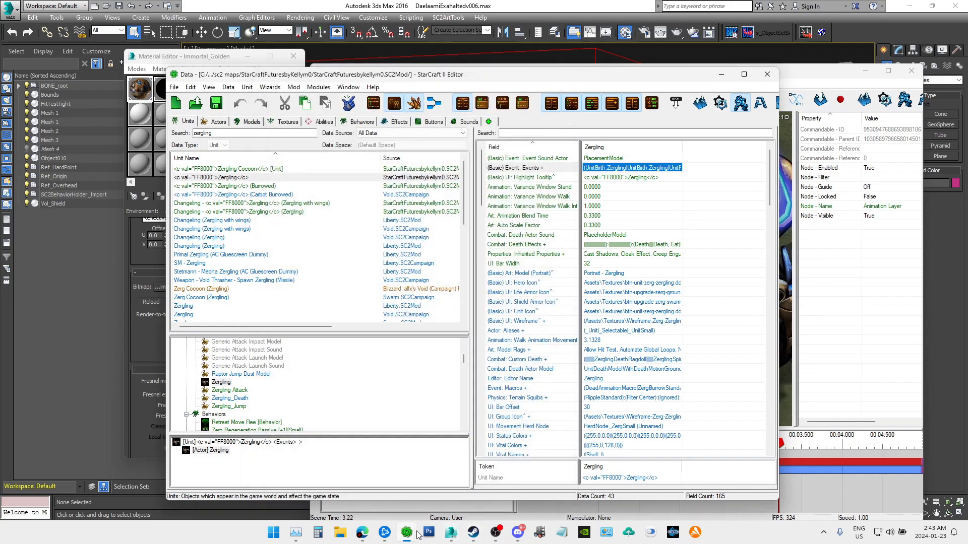
Step: Switch to Battle.net and look through the offers on the StarCraft II shop page
click(390, 533)
click(125, 63)
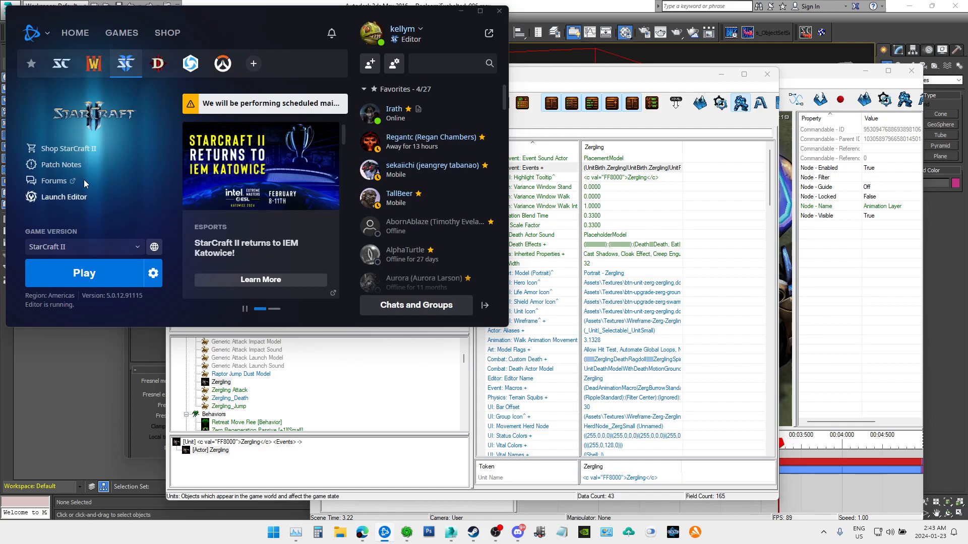
click(86, 151)
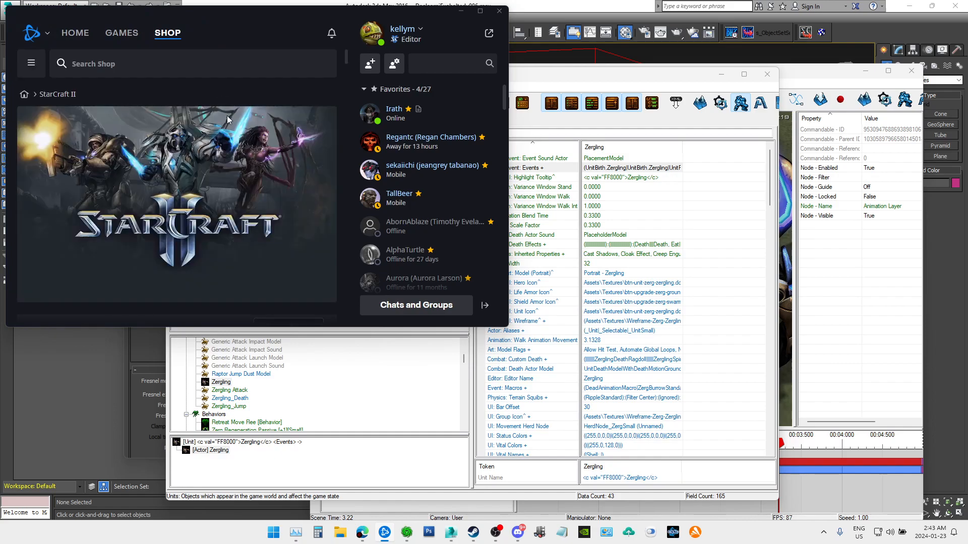
scroll(198, 143, down, 5)
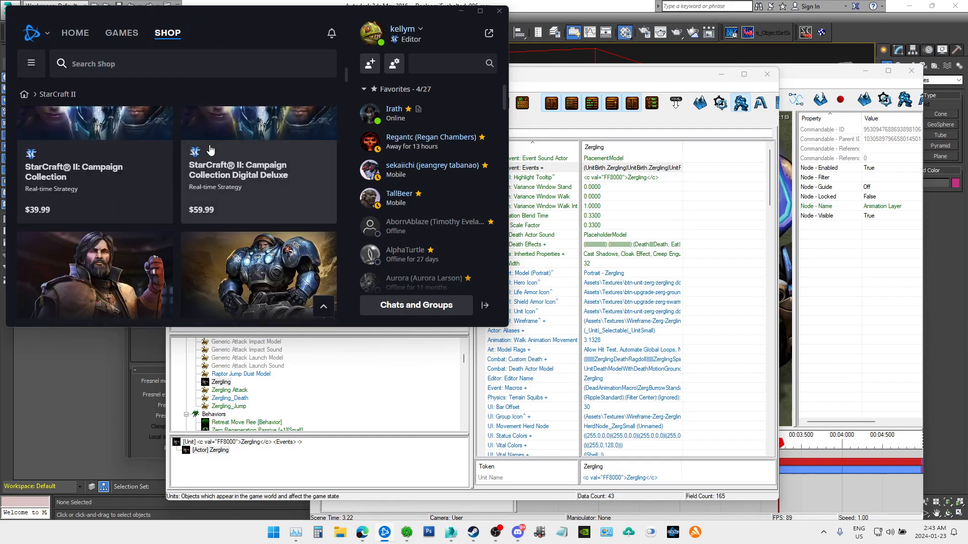
scroll(210, 150, down, 4)
scroll(210, 152, down, 8)
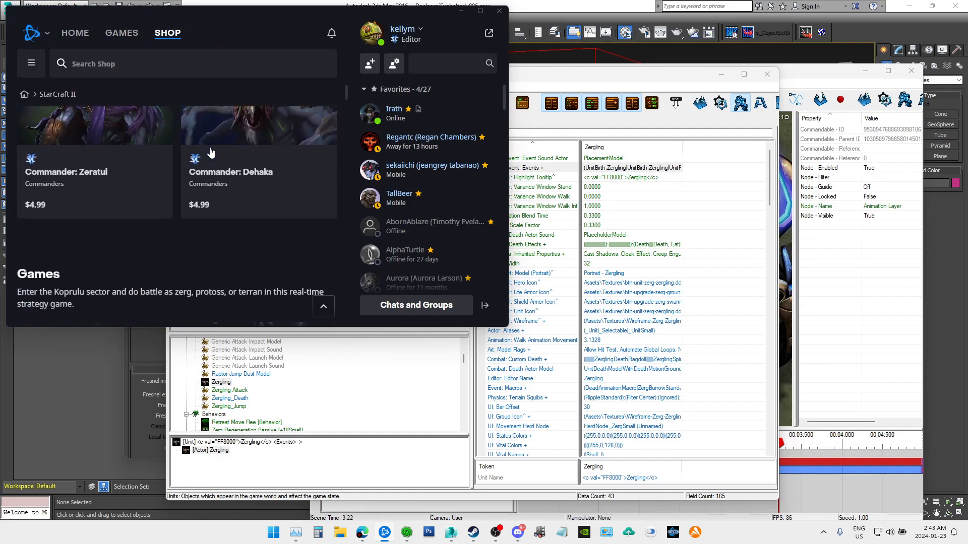
scroll(210, 152, up, 15)
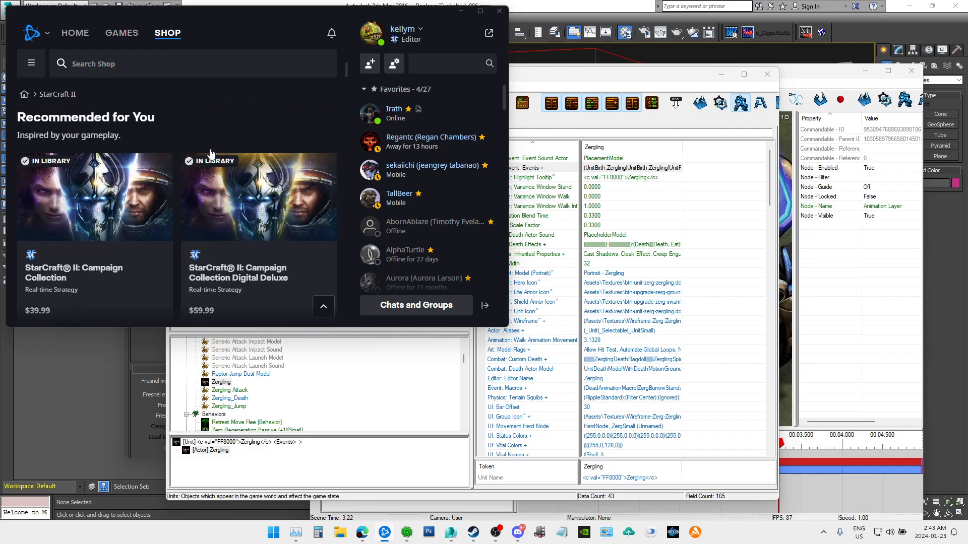
scroll(211, 151, down, 3)
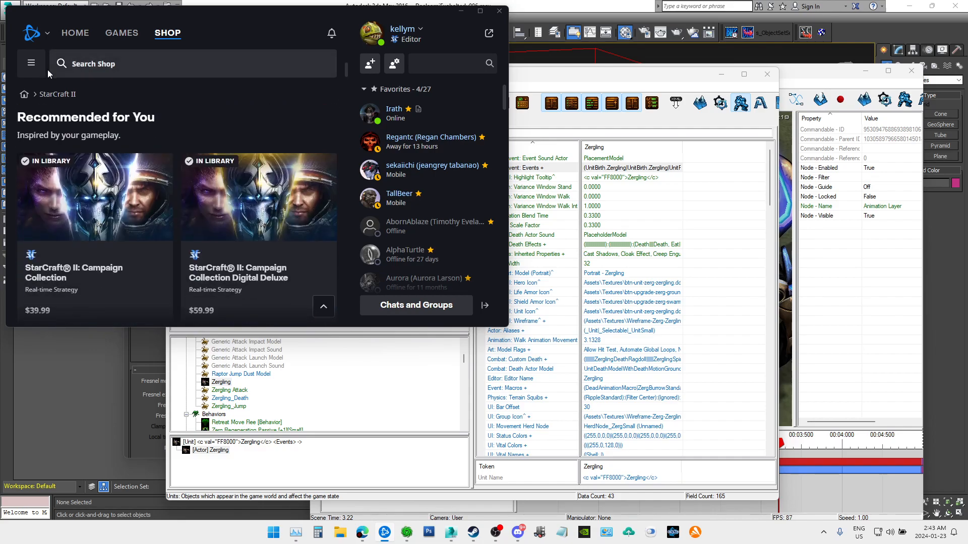
click(34, 64)
click(36, 64)
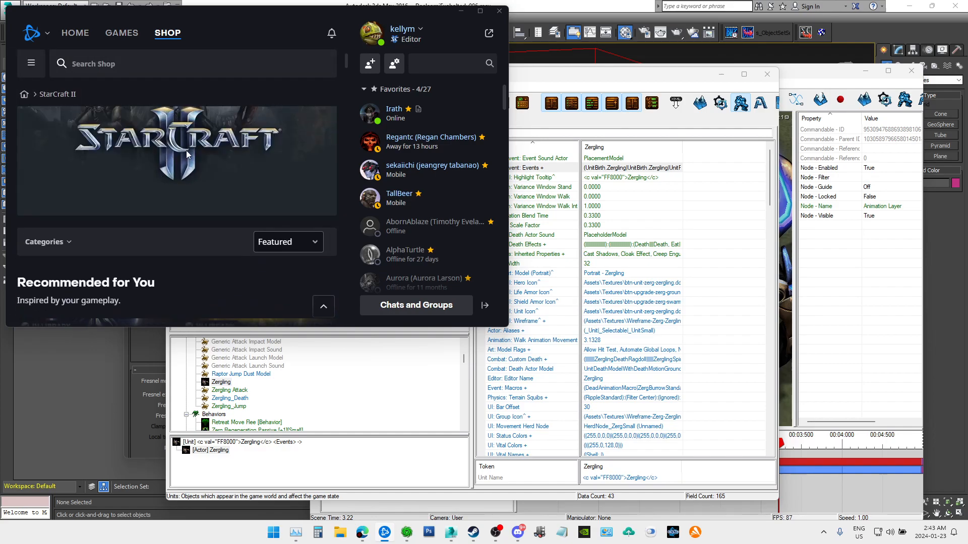
Step: Go to the Bundles category of the StarCraft II shop
scroll(224, 162, down, 1)
click(290, 141)
click(153, 153)
scroll(166, 157, down, 3)
scroll(167, 158, up, 4)
mouse_move(65, 190)
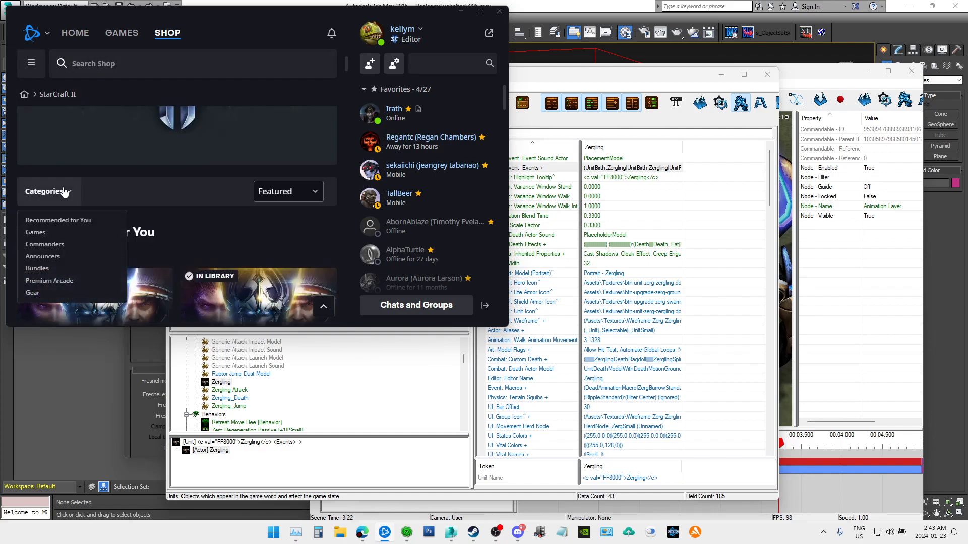
click(42, 269)
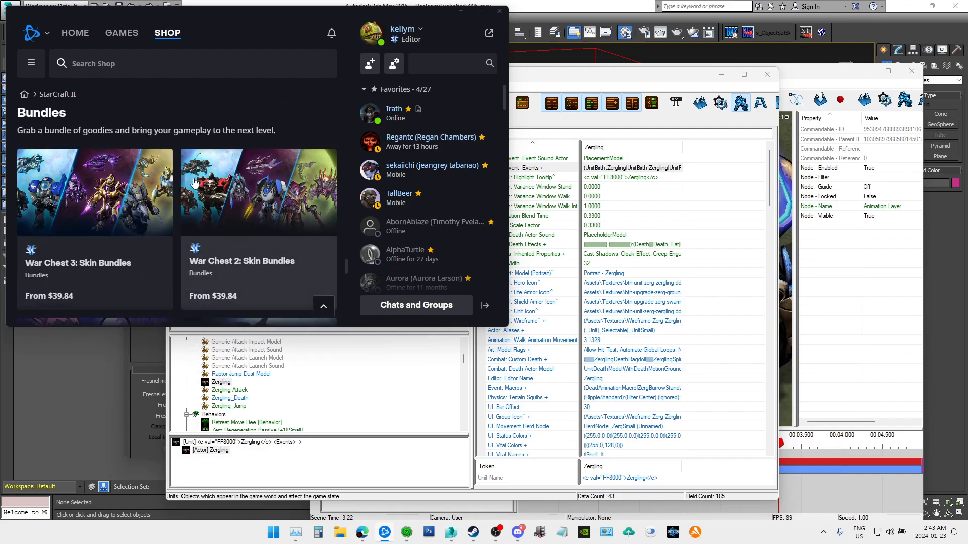
Step: Look through the War Chest and other skin bundles listed in the Bundles section
scroll(116, 196, down, 3)
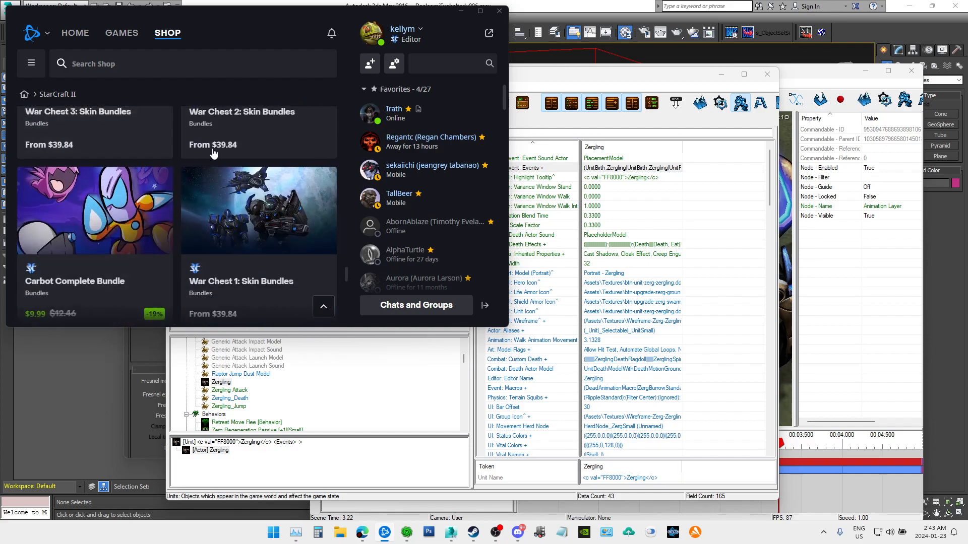
scroll(61, 211, up, 2)
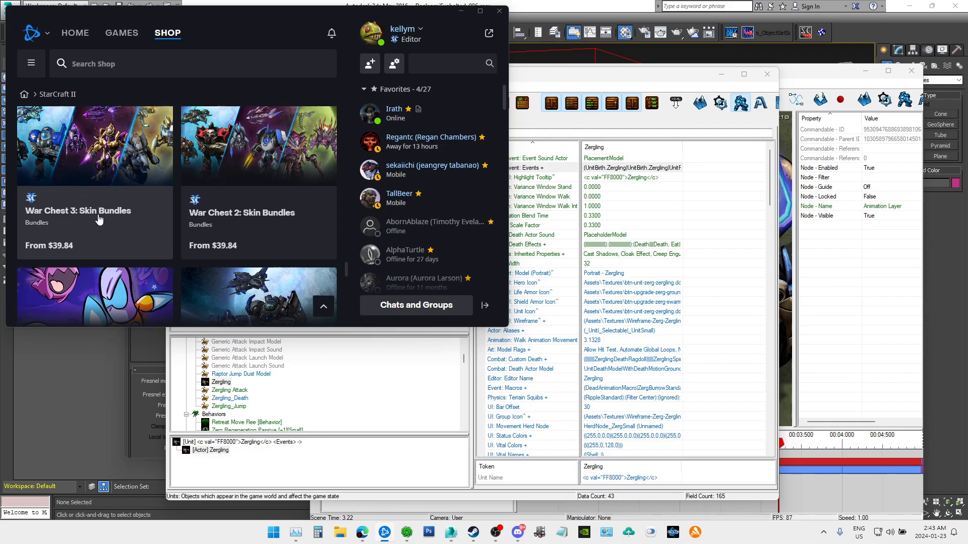
scroll(217, 220, down, 3)
scroll(242, 219, down, 9)
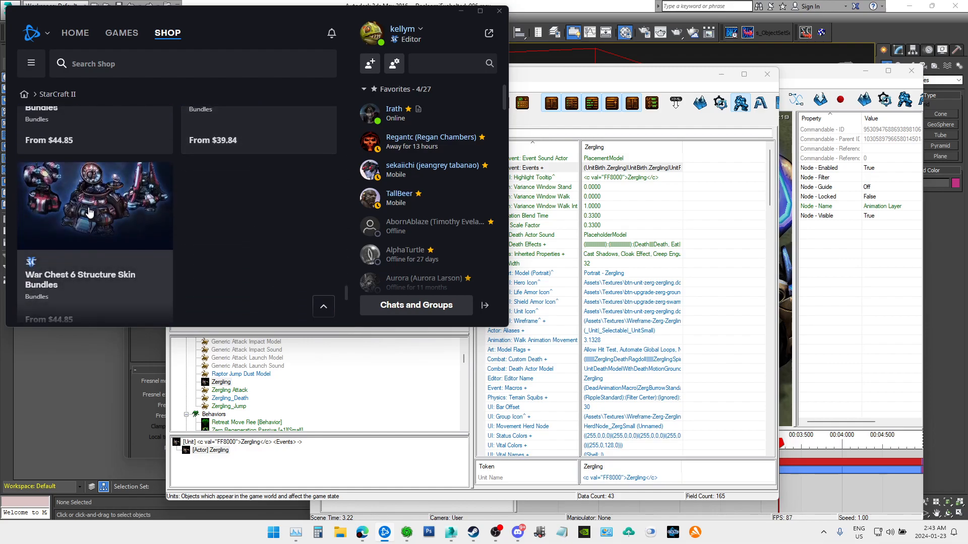
scroll(96, 222, up, 5)
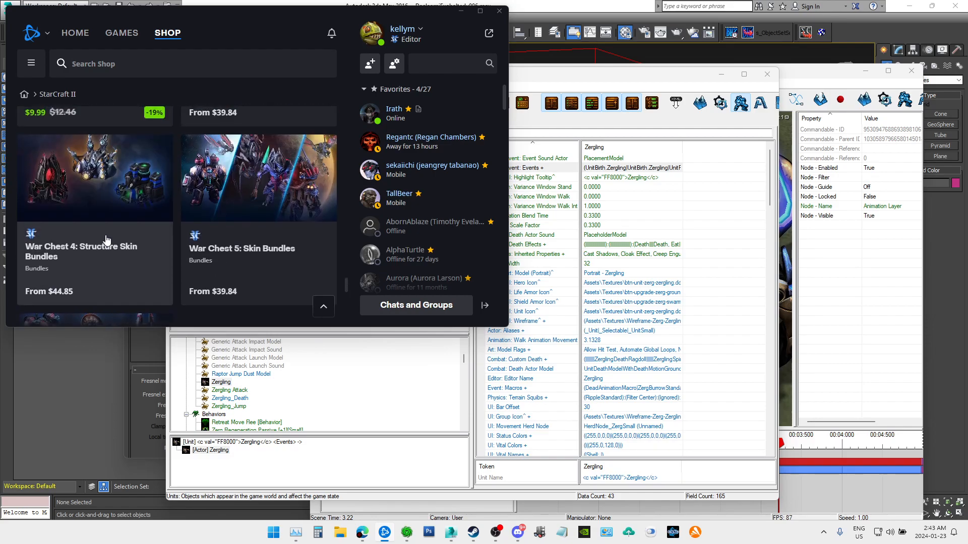
scroll(106, 240, up, 4)
scroll(107, 240, down, 2)
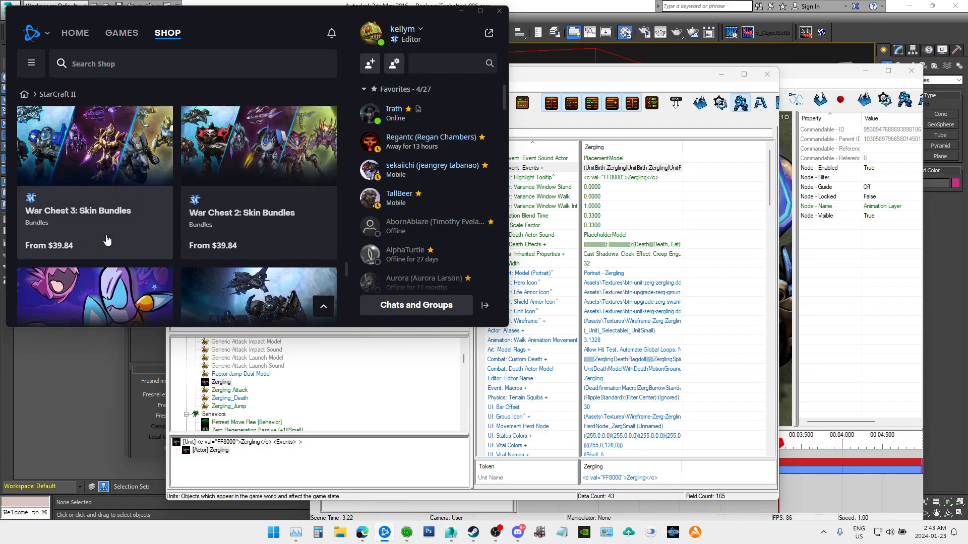
Step: Open the War Chest 3: Skin Bundles product page, maximize the window, and examine the skins shown for each race
click(110, 150)
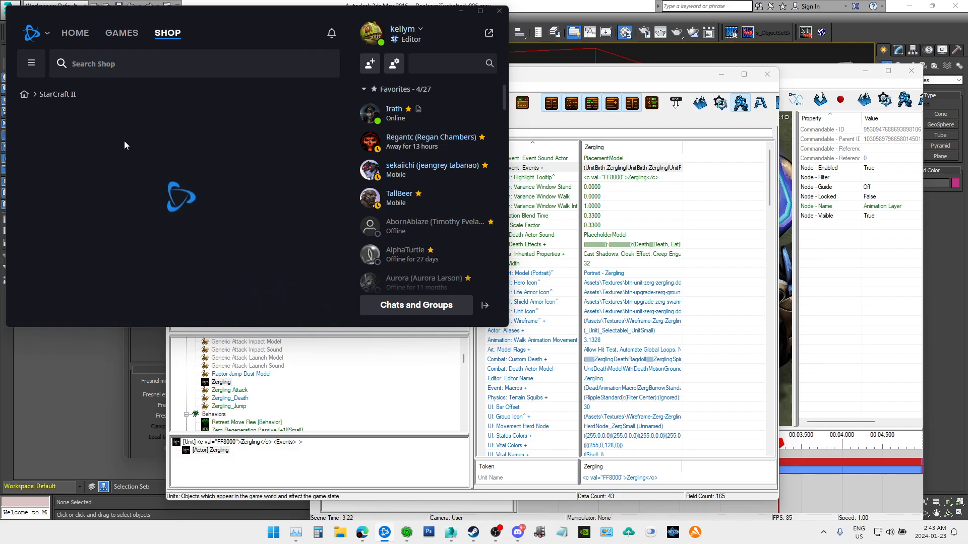
scroll(222, 202, down, 6)
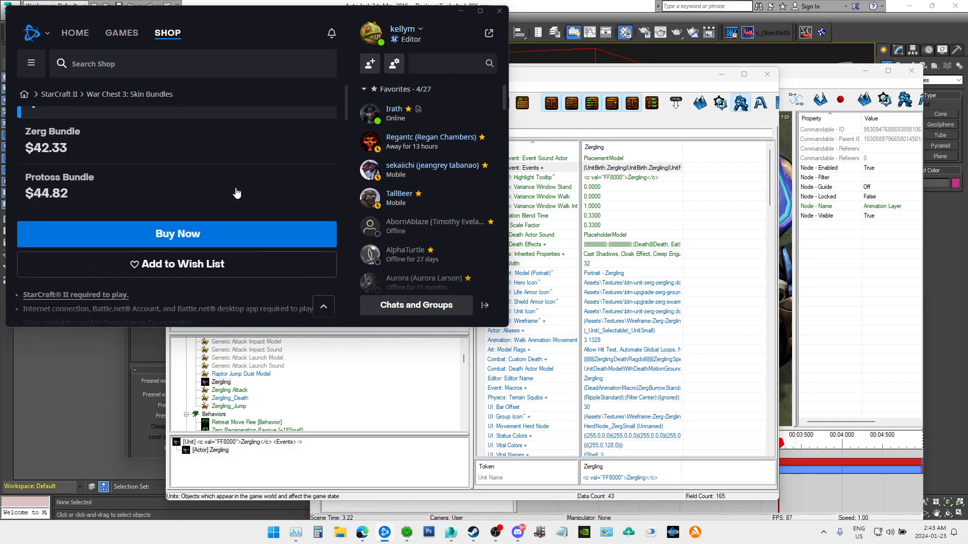
scroll(229, 217, up, 3)
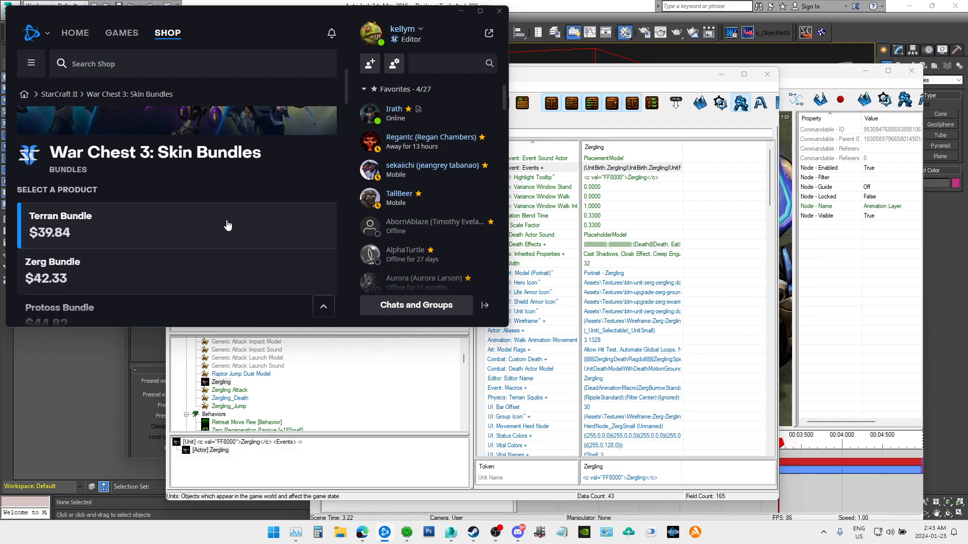
click(480, 11)
scroll(583, 199, down, 3)
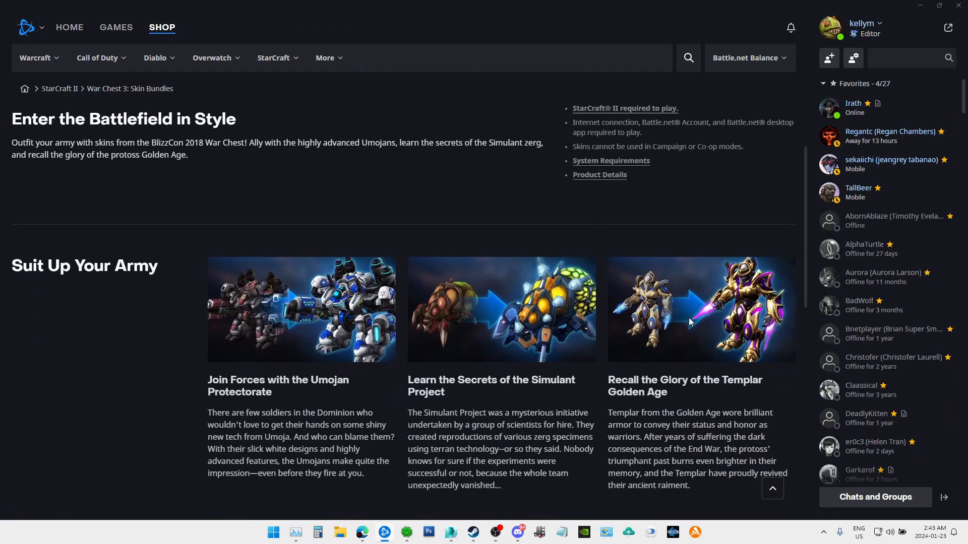
scroll(689, 320, down, 3)
scroll(657, 292, down, 3)
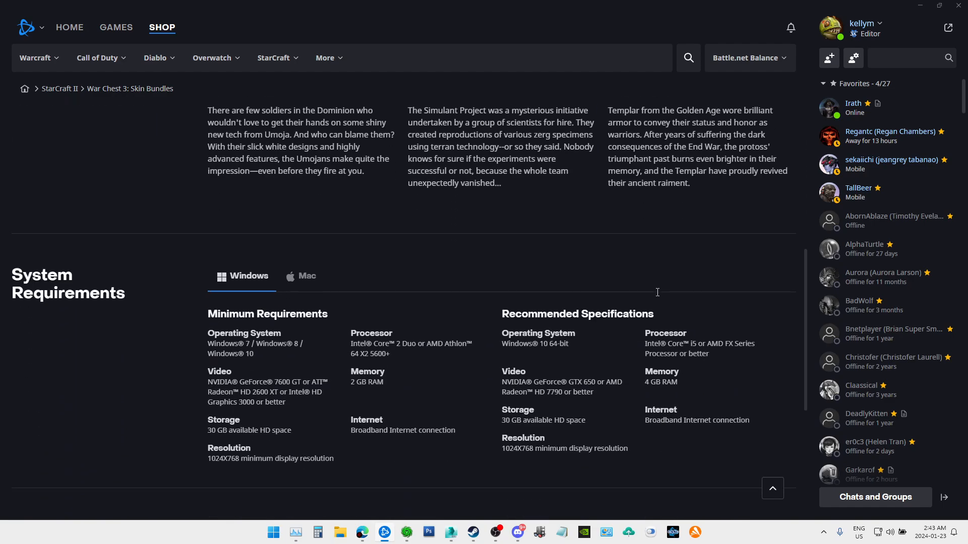
Step: Review the golden Templar artwork of War Chest 3 and choose the Protoss Bundle product
scroll(630, 322, up, 5)
scroll(187, 277, up, 6)
scroll(195, 314, down, 4)
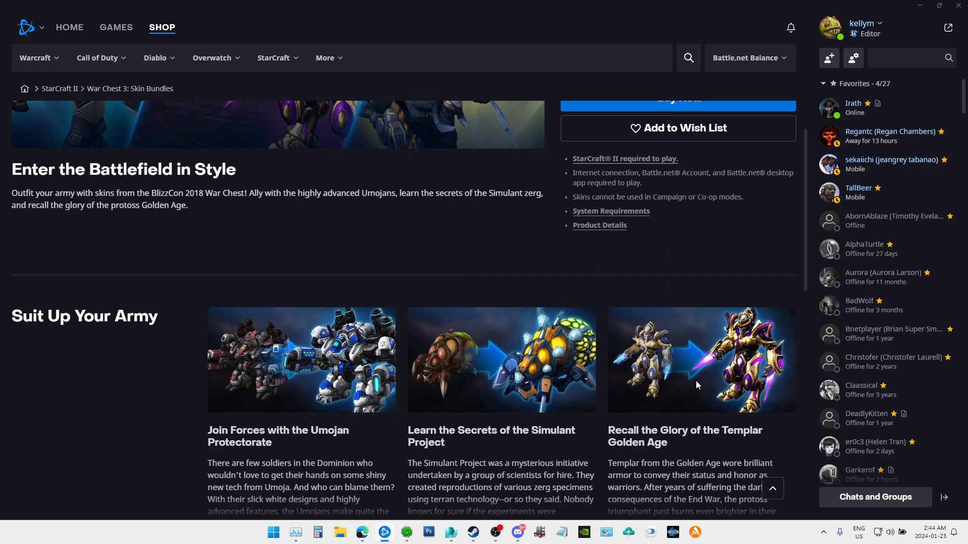
scroll(660, 428, up, 5)
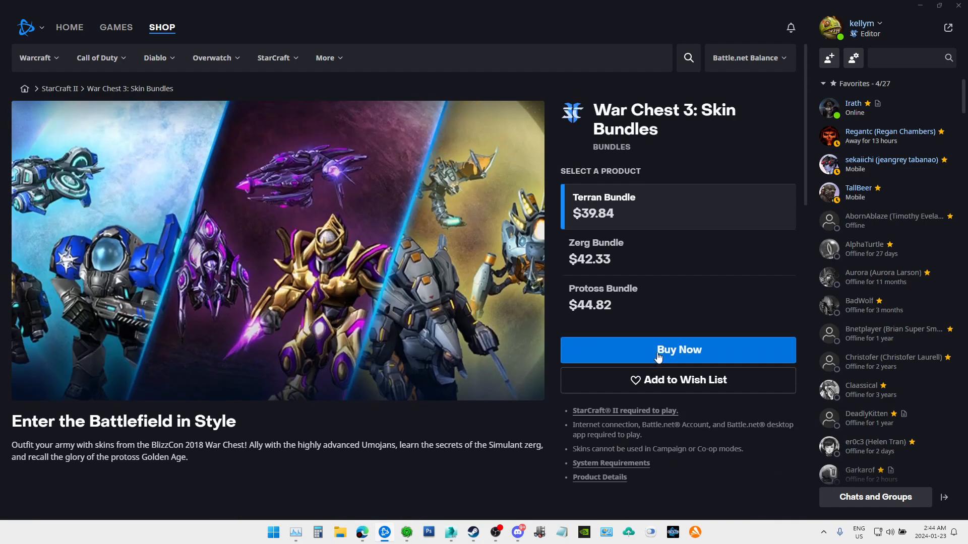
click(612, 294)
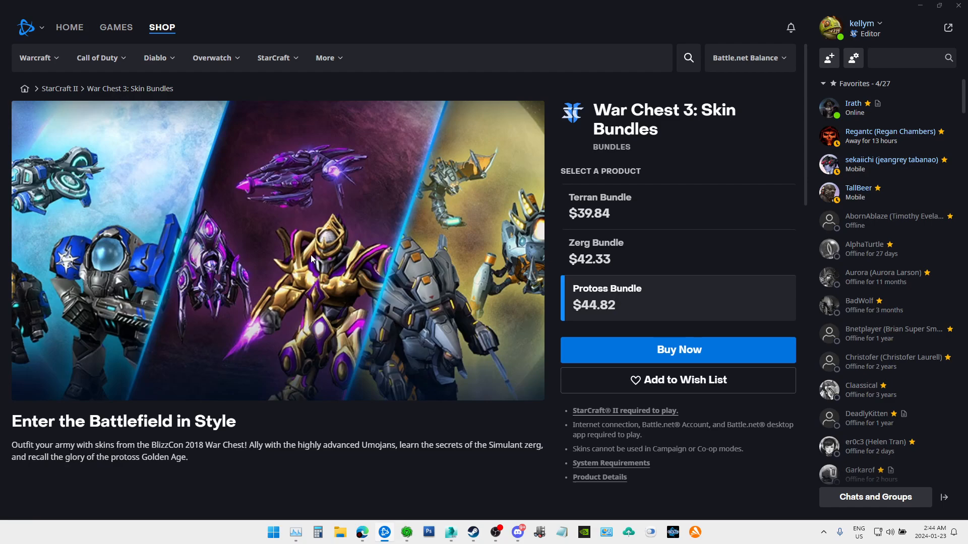
Step: Minimize Battle.net, return to the StarCraft II Editor's data window, and open the model file selection of Hybrid Runner [Model]
click(921, 6)
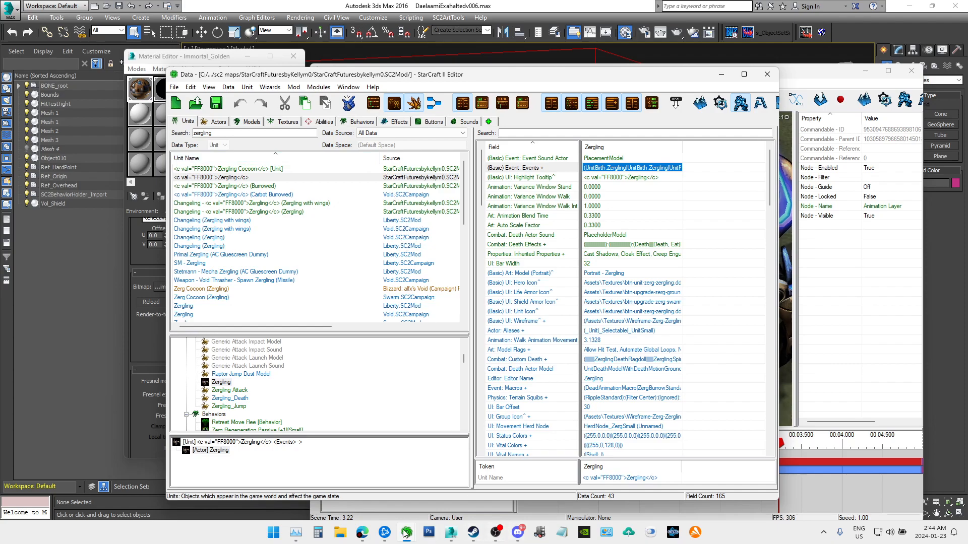
mouse_move(409, 534)
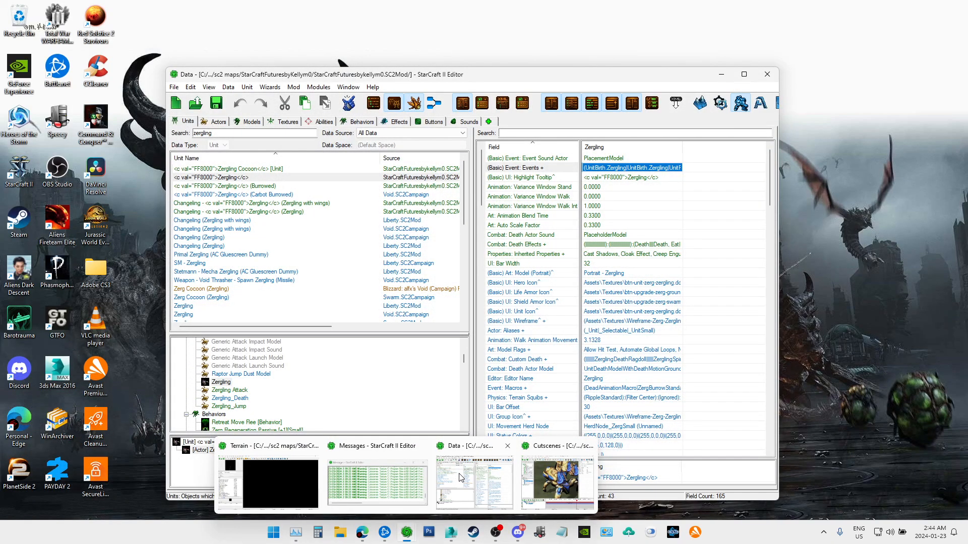
click(460, 478)
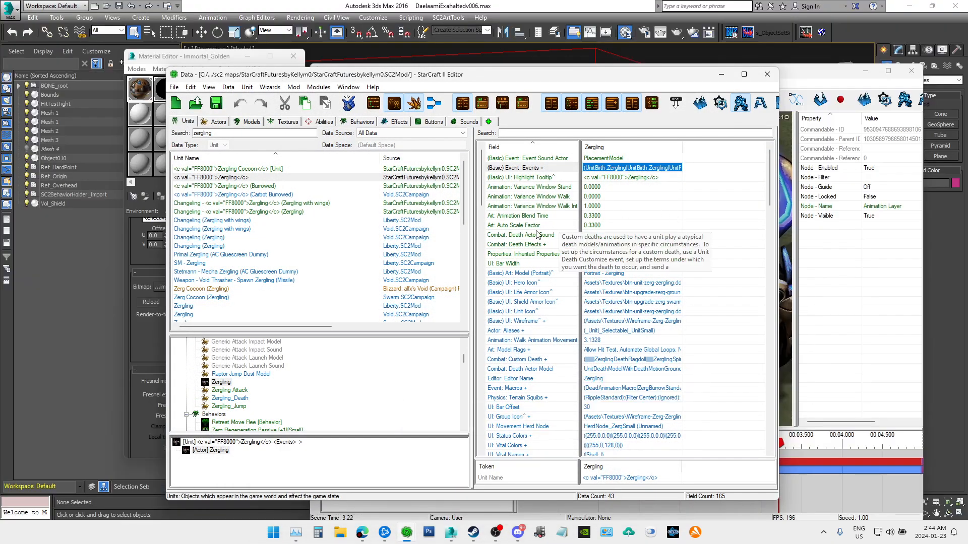
click(247, 123)
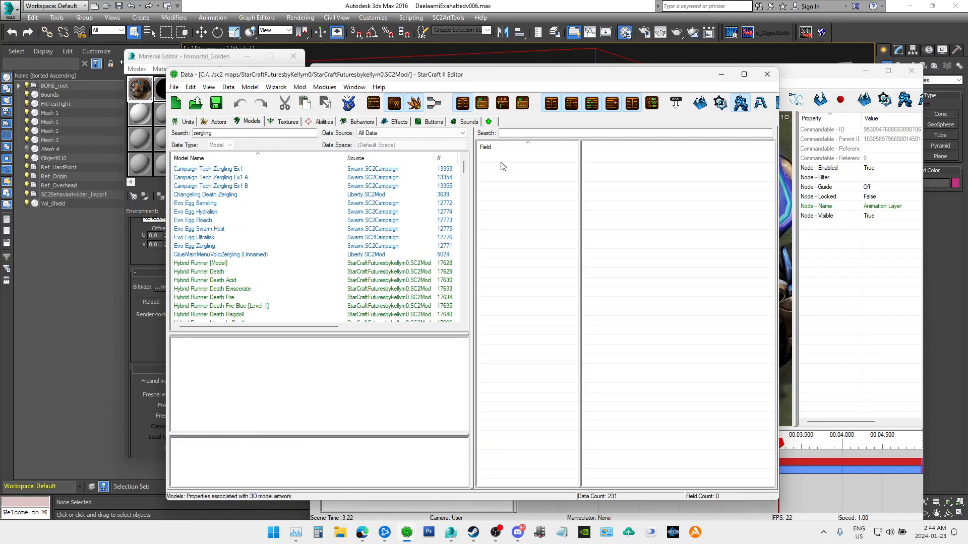
click(215, 266)
click(645, 159)
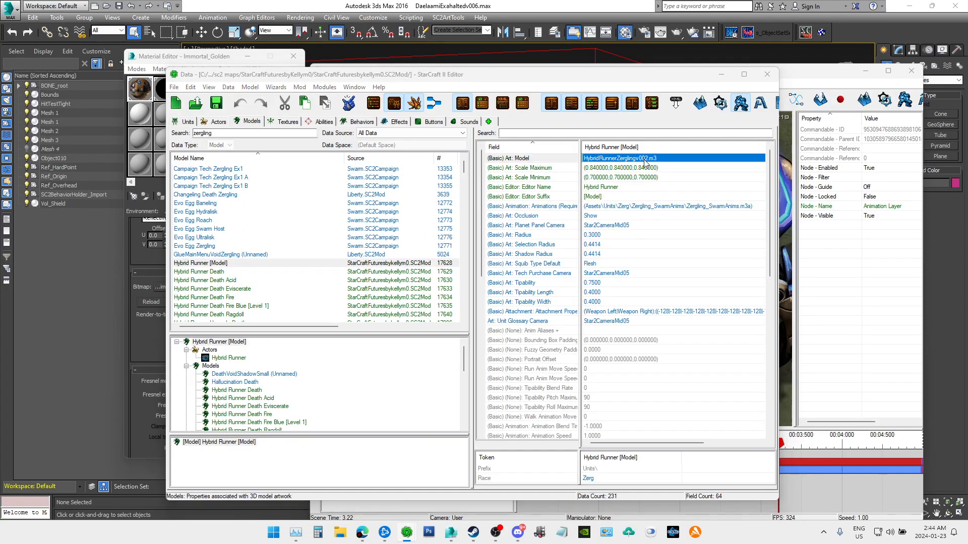
double_click(645, 160)
Step: Search the model files for "gold" and preview Oracle_Golden.m3 up close
click(529, 132)
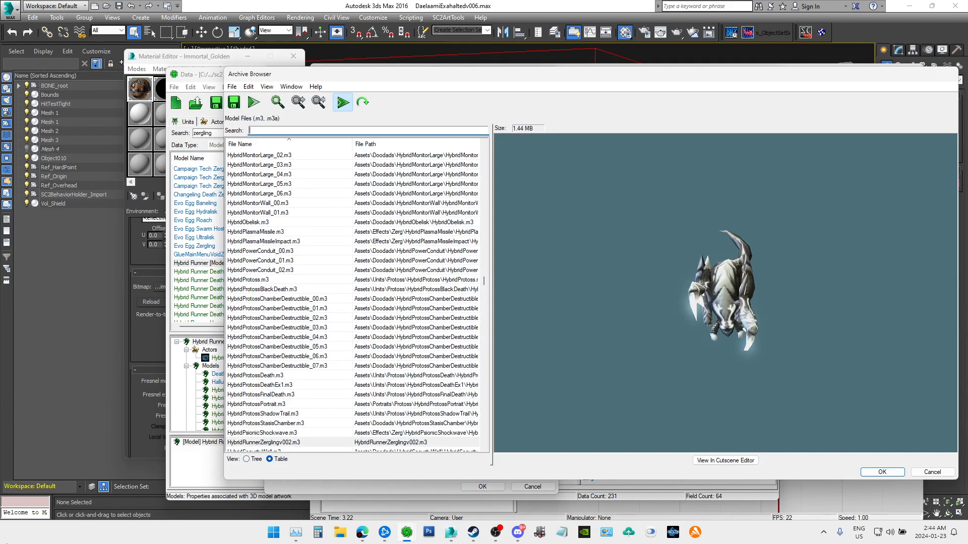
text(gold)
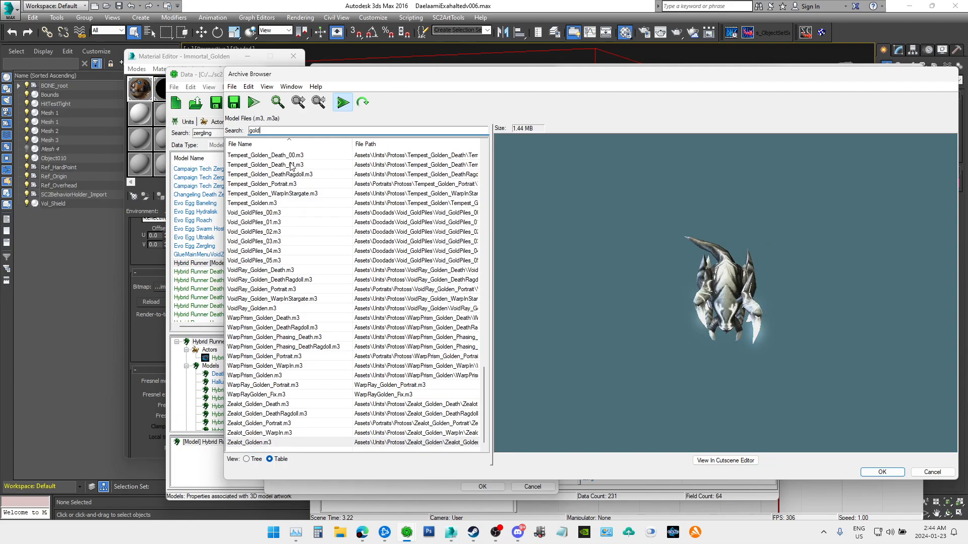
scroll(290, 171, up, 15)
click(275, 242)
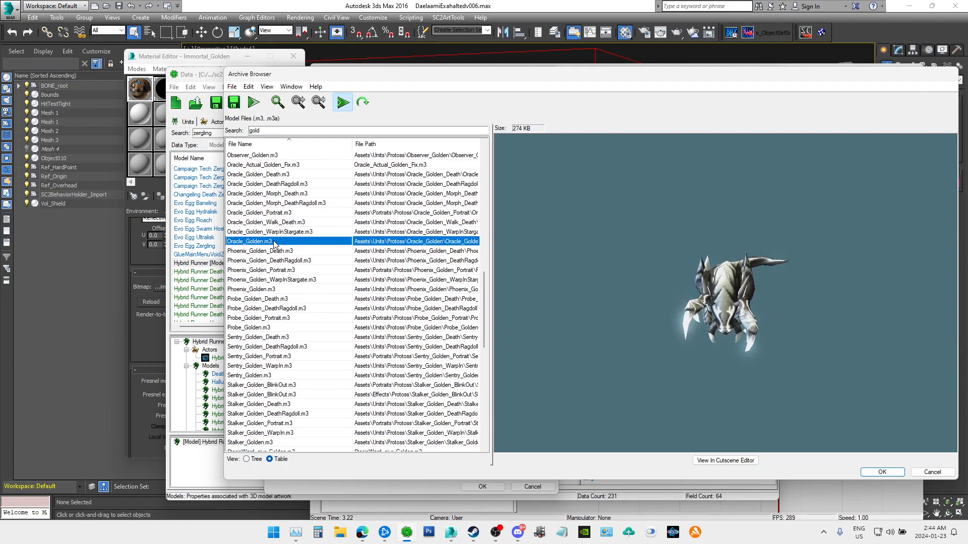
scroll(748, 243, up, 5)
right_drag(748, 243, 738, 310)
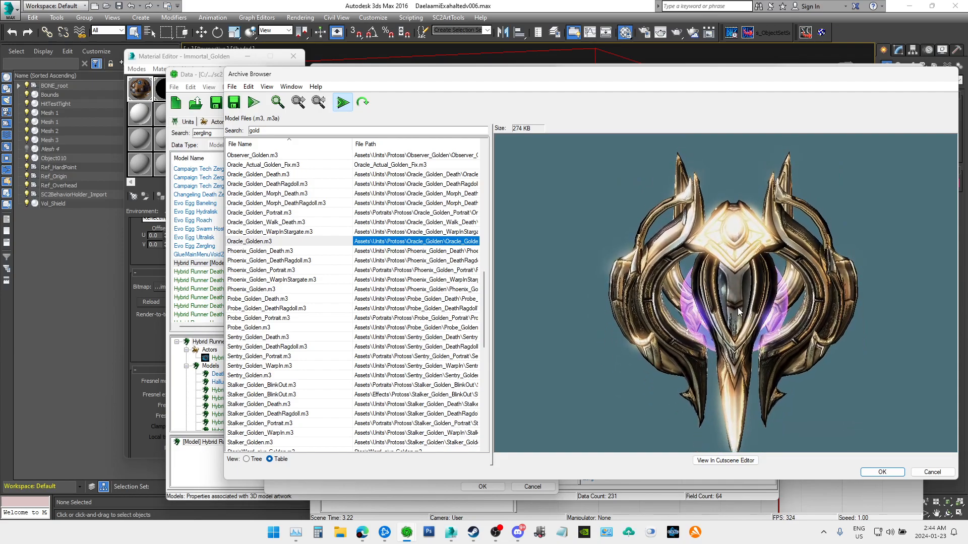
Step: Switch to the DaelaamiExahaltedv006.max scene in 3ds Max and inspect the environment bitmap pbrreflect_lastimpact_blur_cubic_envio.dds, keeping it as the assigned file
mouse_move(451, 532)
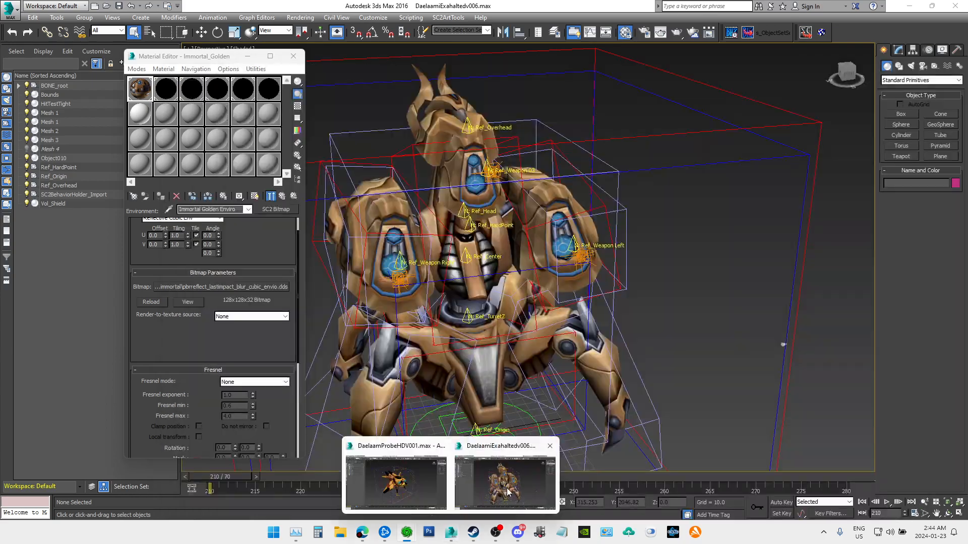
click(508, 493)
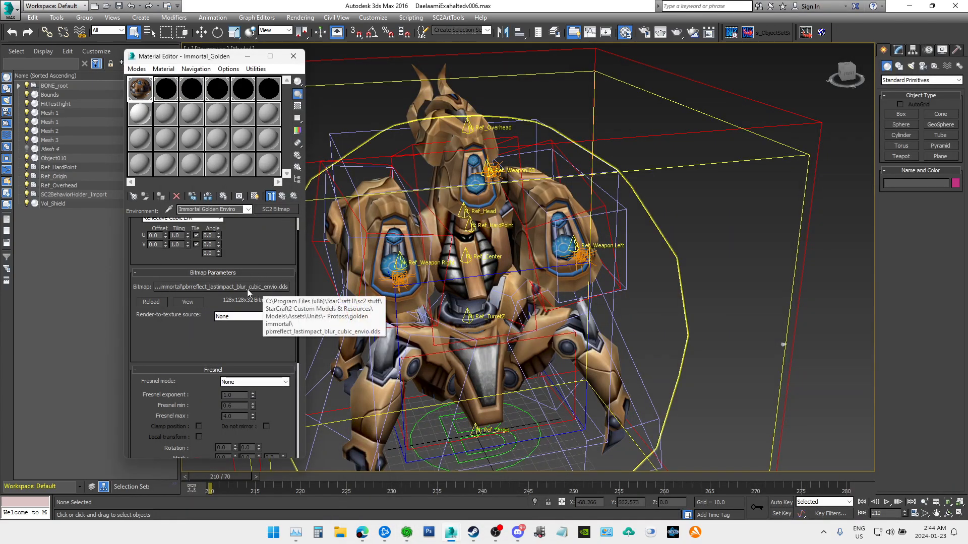
click(195, 286)
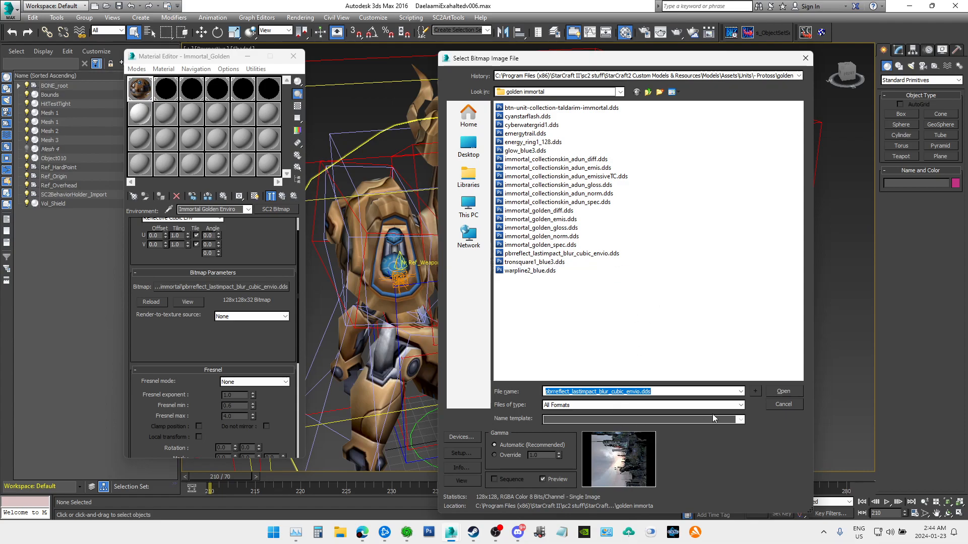
click(789, 390)
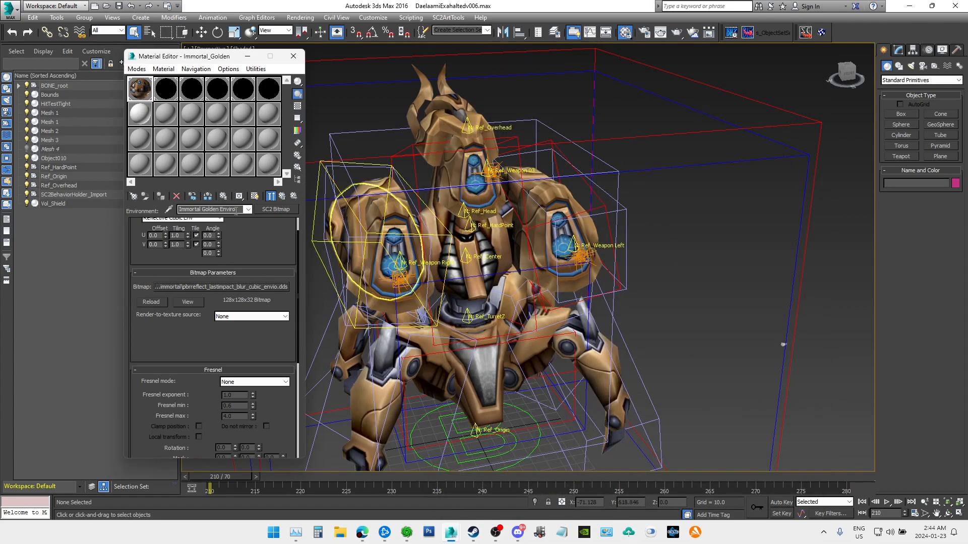
Step: Return to the parent Immortal_Golden material, switch to the StarCraft II Editor's Cutscenes window, and examine the reflections on the golden armour up close
click(249, 209)
click(249, 223)
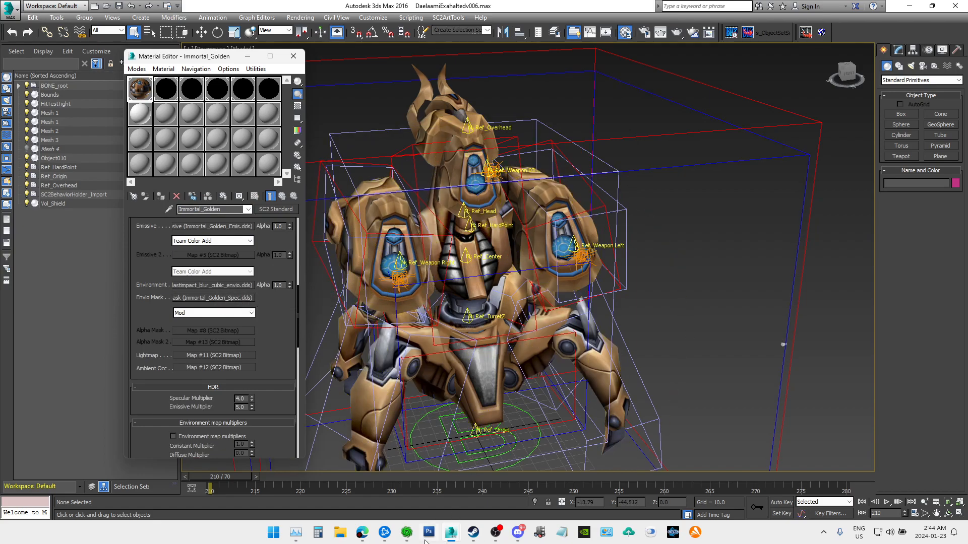
mouse_move(454, 533)
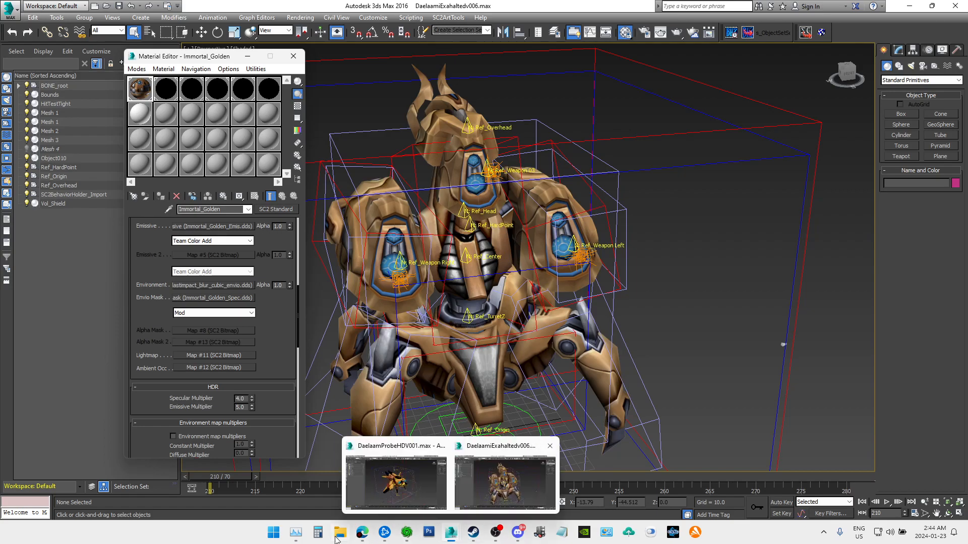
mouse_move(499, 533)
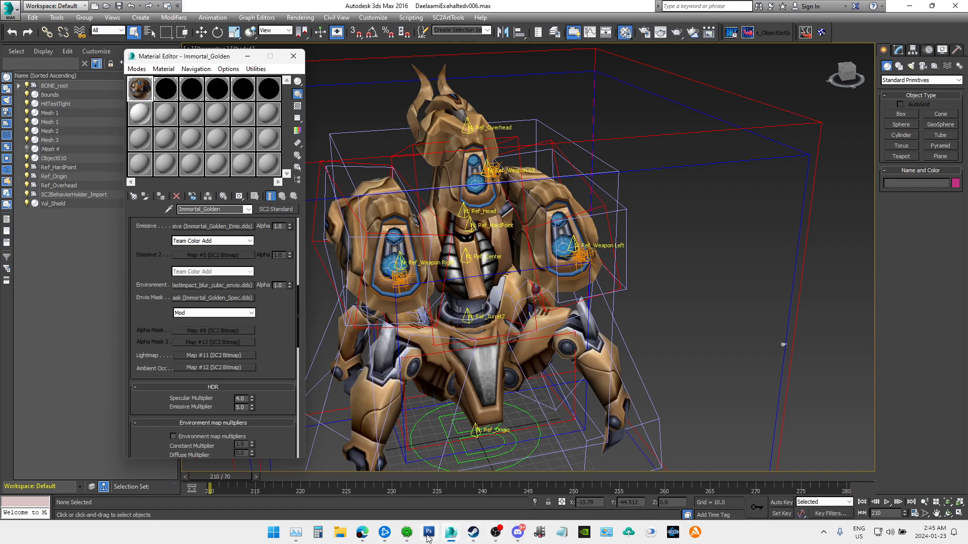
mouse_move(406, 534)
click(580, 473)
scroll(579, 218, up, 4)
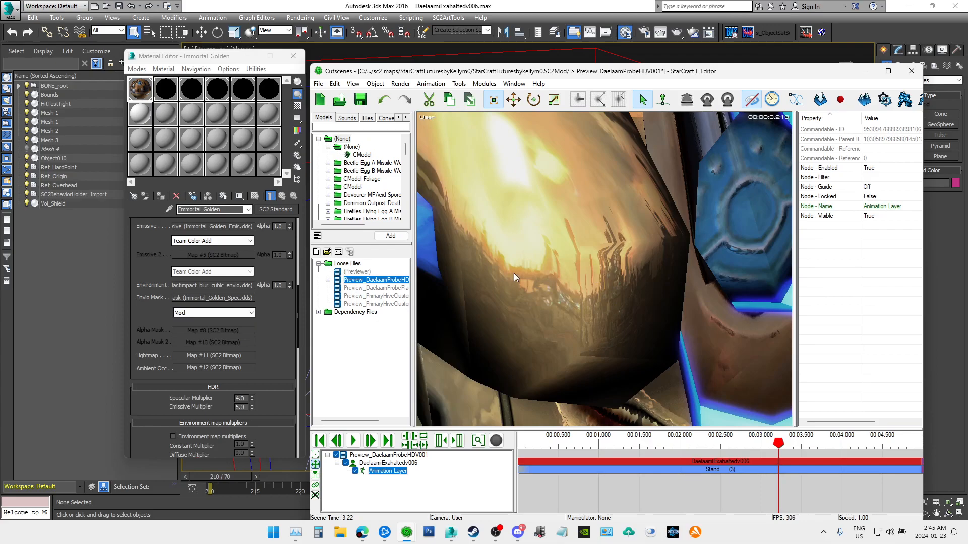
mouse_move(481, 538)
scroll(625, 263, up, 3)
scroll(625, 263, down, 3)
right_drag(611, 271, 618, 264)
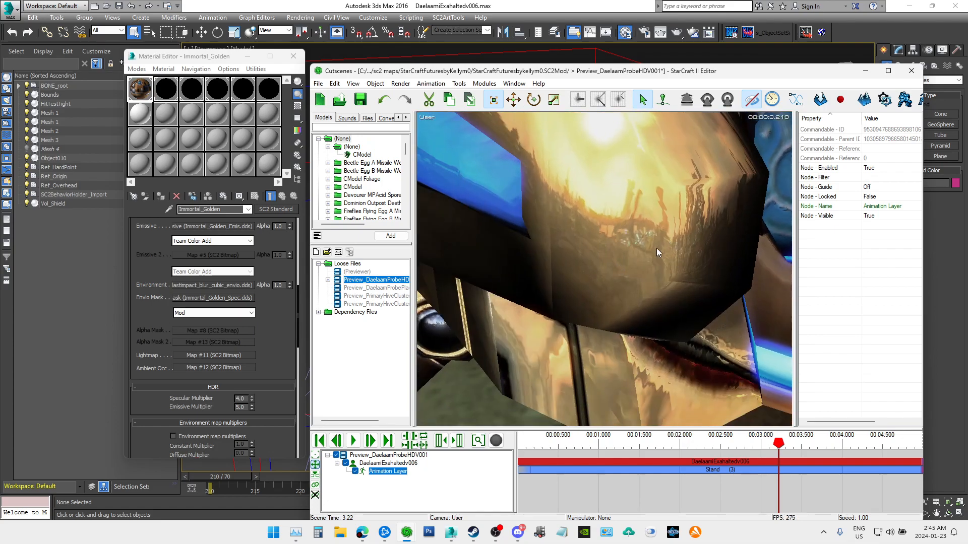
right_drag(689, 212, 604, 197)
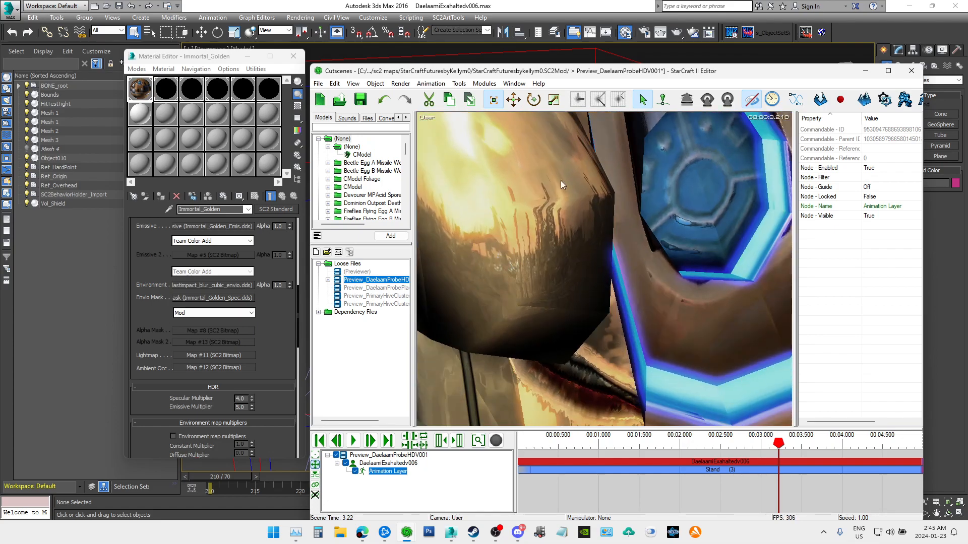
Step: From the Environment map's bitmap selection in 3ds Max, open pbrreflect_lastimpact_blur_cubic_envio.dds with Adobe Photoshop CS3, making it the permanent choice for .dds files
click(241, 284)
click(273, 311)
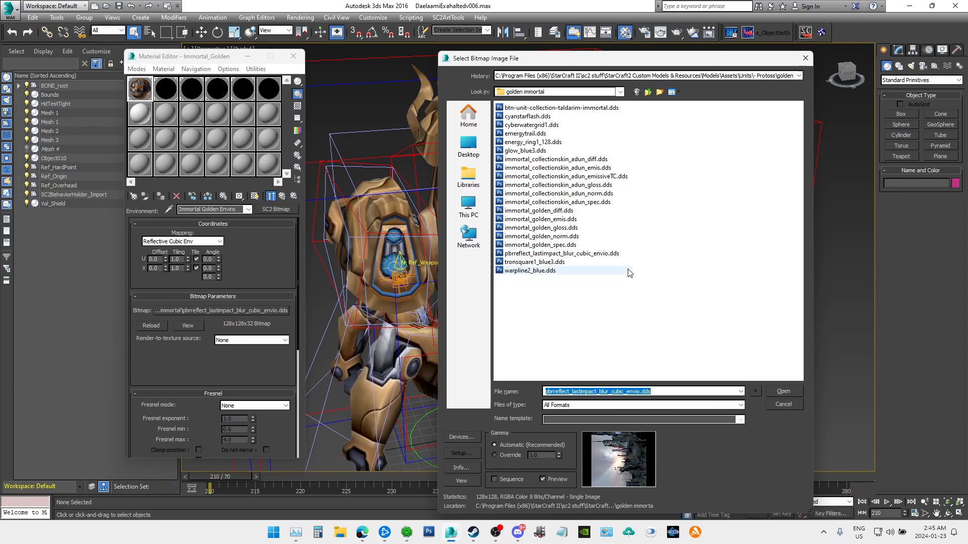
click(576, 254)
right_click(576, 254)
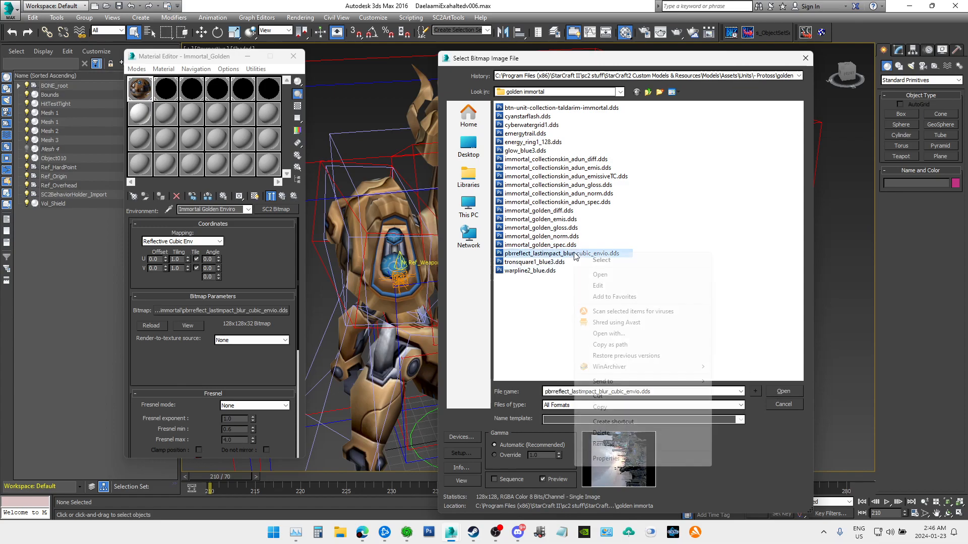
click(624, 336)
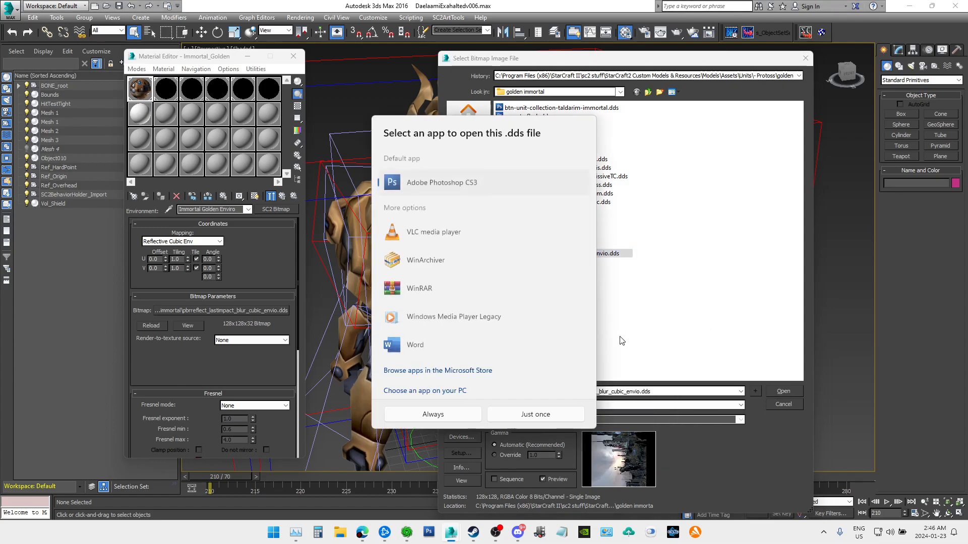
click(432, 415)
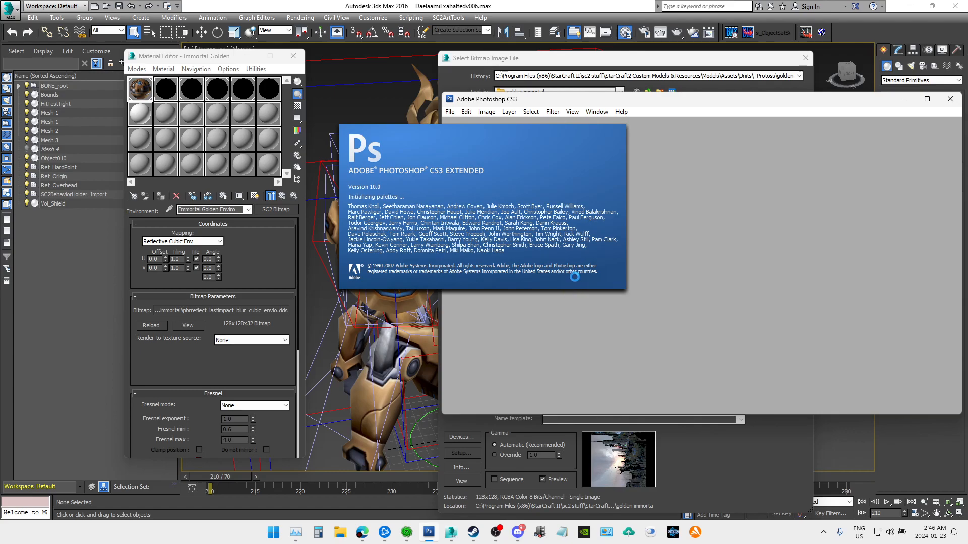
Step: Bring up the loading Photoshop, continue its trial, and maximize the window showing the environment bitmap
click(929, 100)
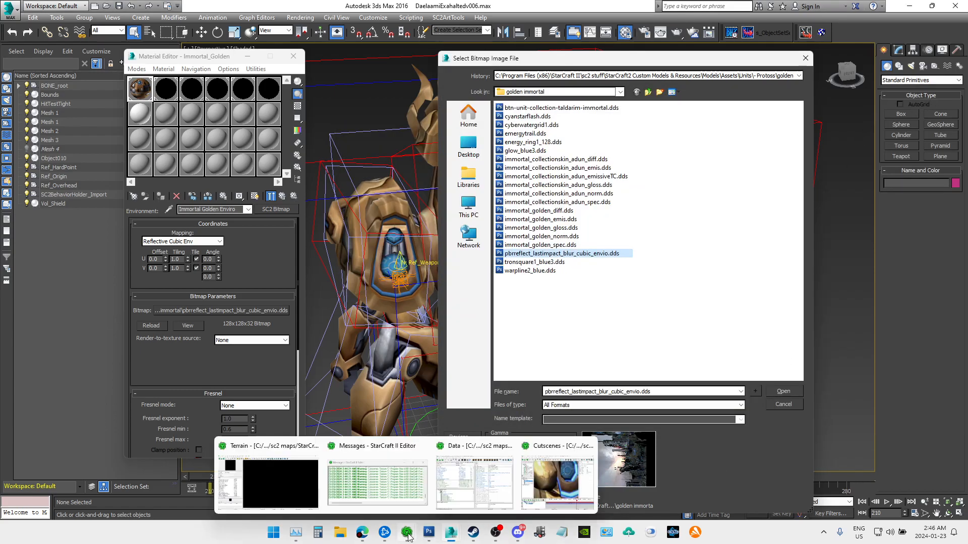
mouse_move(429, 532)
click(446, 492)
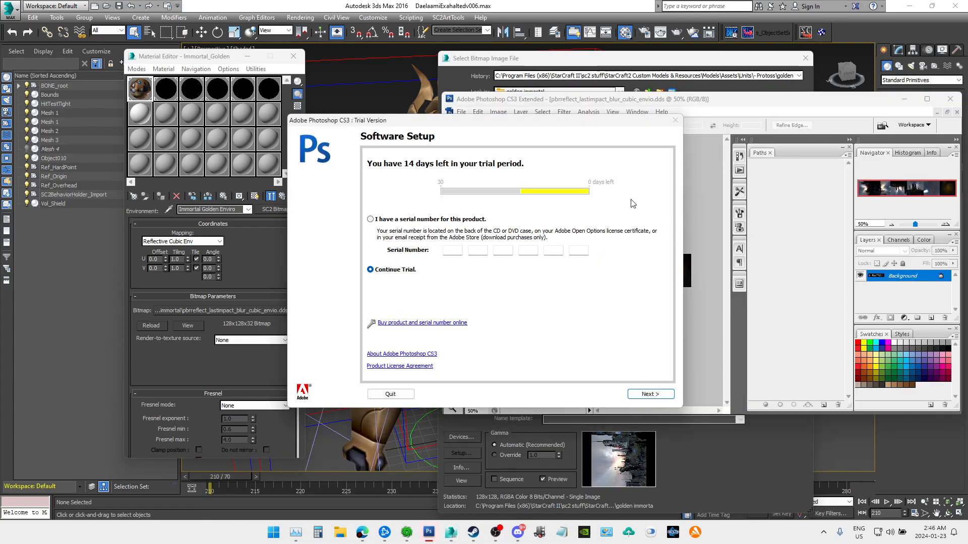
click(651, 394)
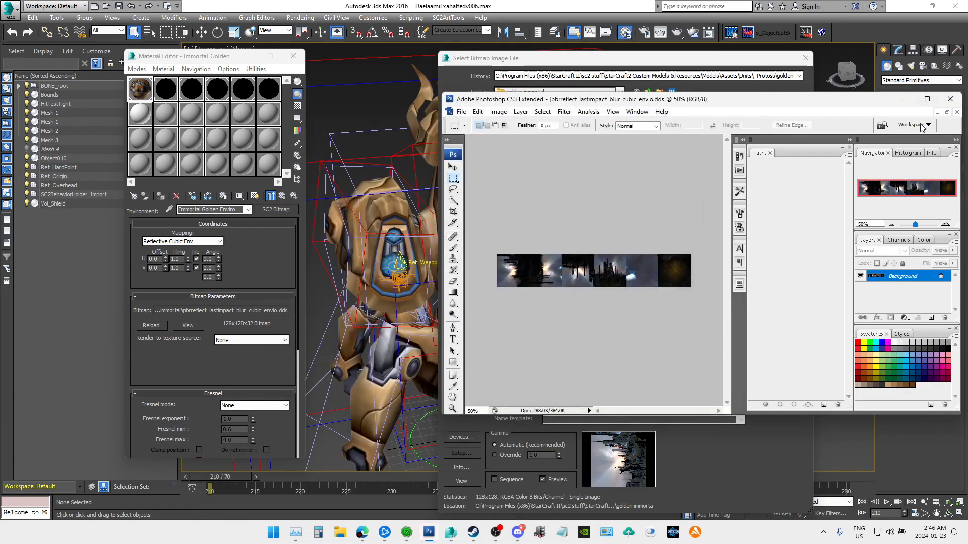
click(927, 99)
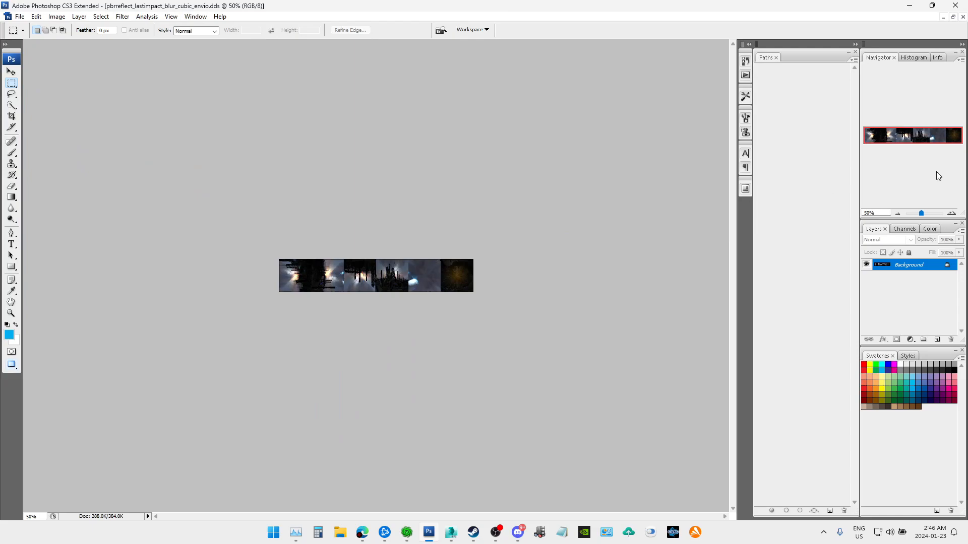
Step: Magnify the environment strip to about 316% and examine its city and sky images, starting from the strip's beginning
click(933, 214)
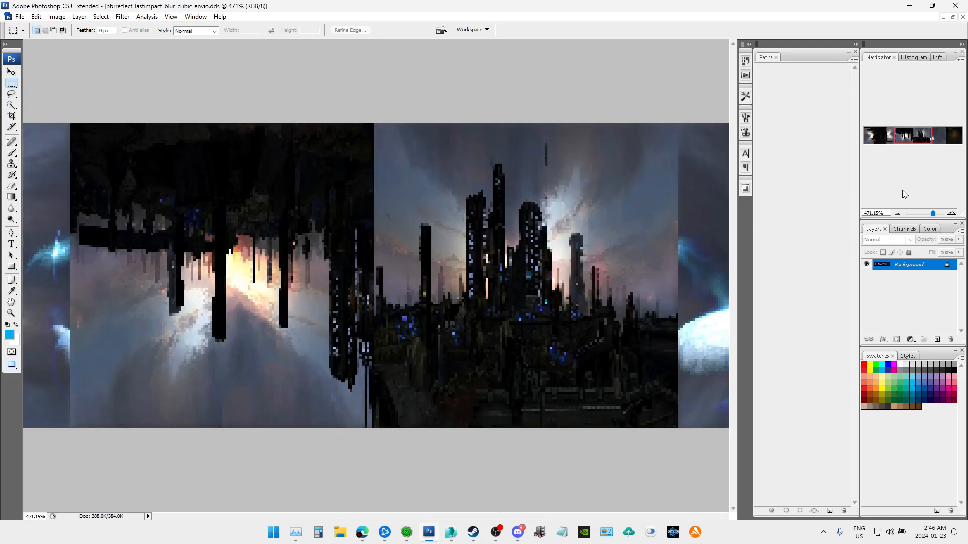
drag(933, 214, 929, 218)
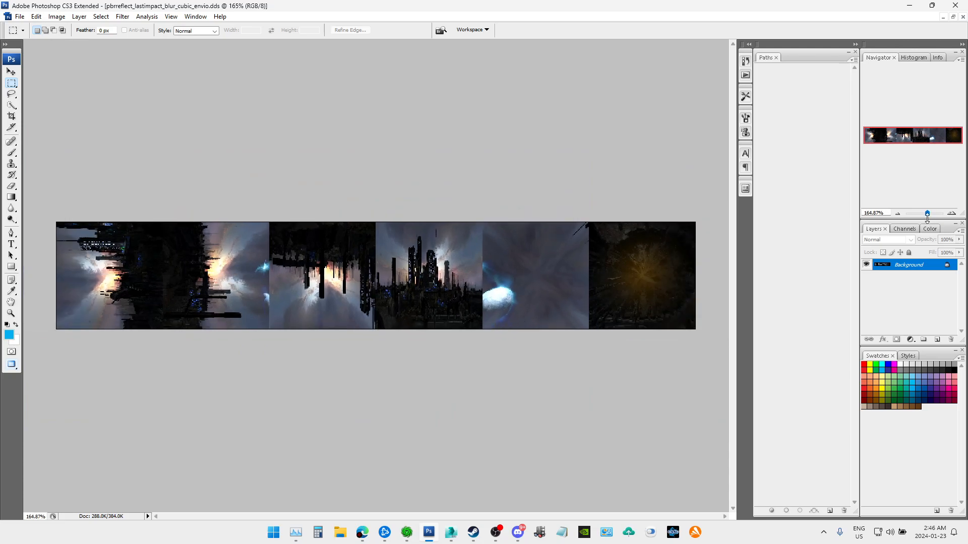
click(933, 214)
drag(933, 217, 932, 217)
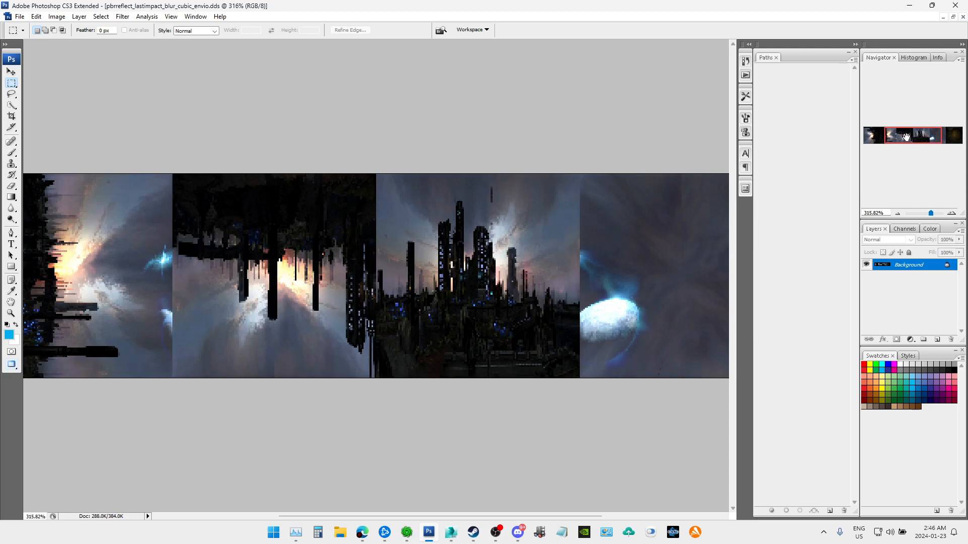
drag(906, 137, 848, 151)
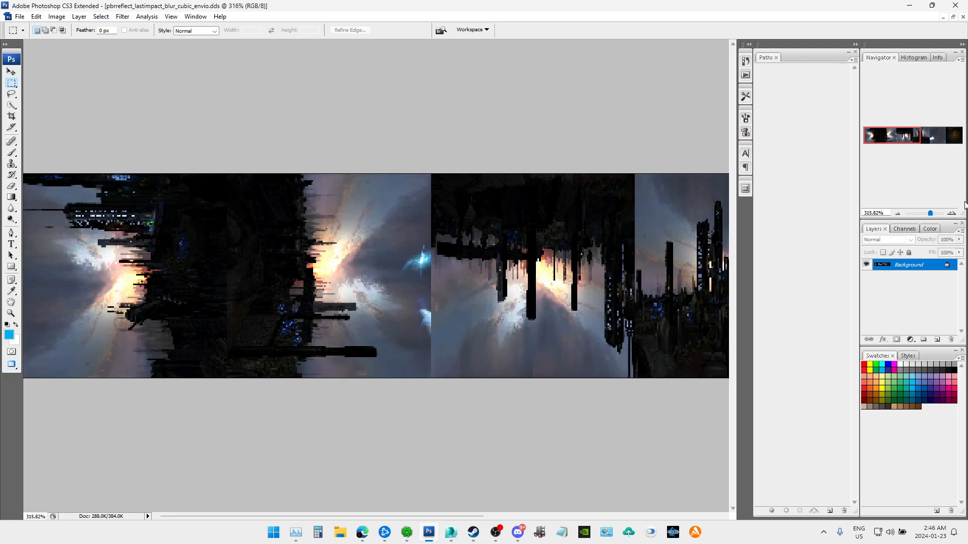
click(938, 213)
drag(892, 135, 878, 126)
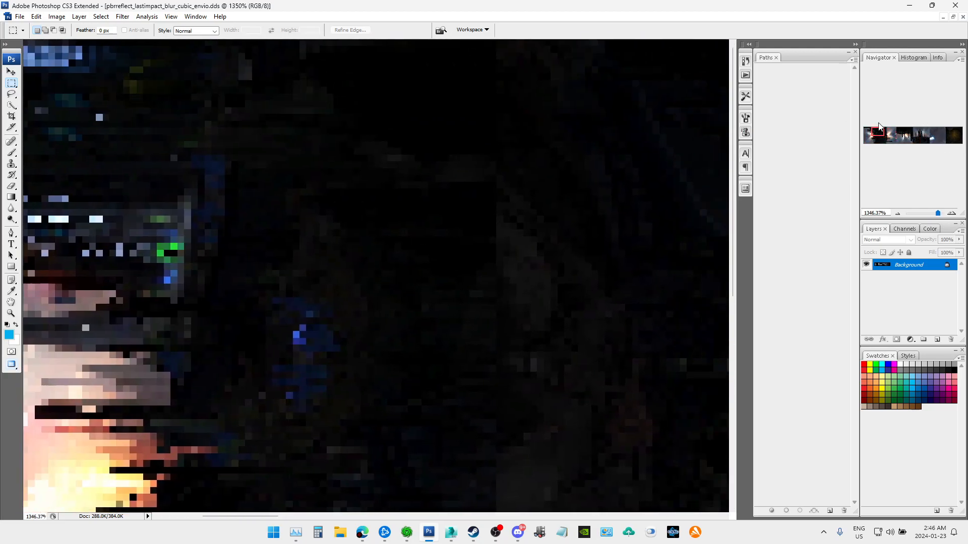
drag(485, 215, 459, 205)
drag(496, 249, 443, 209)
click(502, 251)
drag(496, 249, 442, 189)
scroll(497, 246, down, 1)
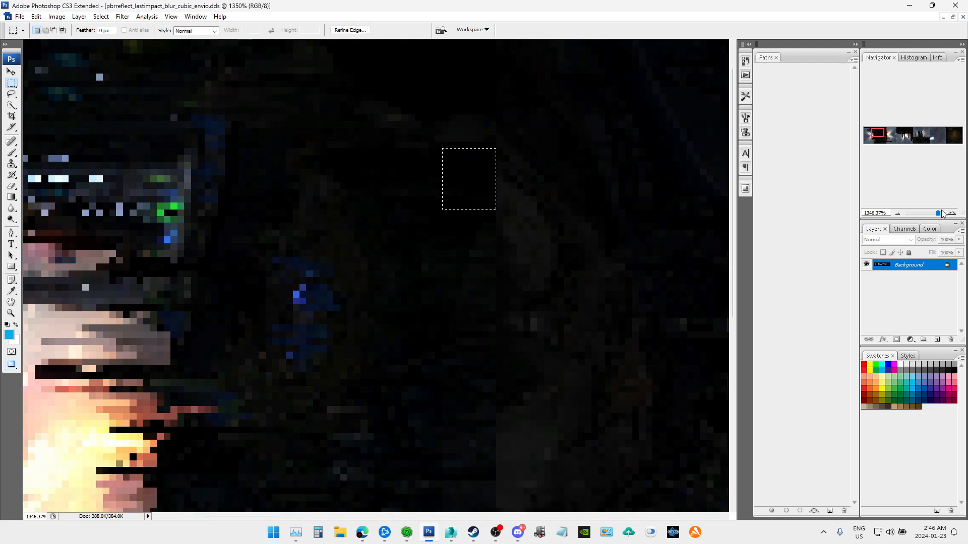
Step: Select the first square face of the environment strip with a rectangular marquee at about 426% magnification
drag(938, 213, 933, 214)
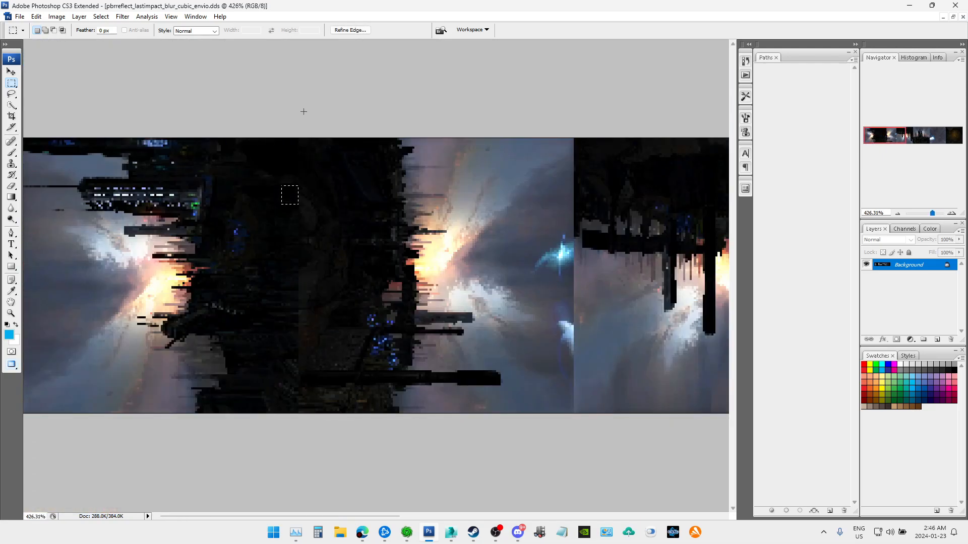
drag(298, 137, 36, 411)
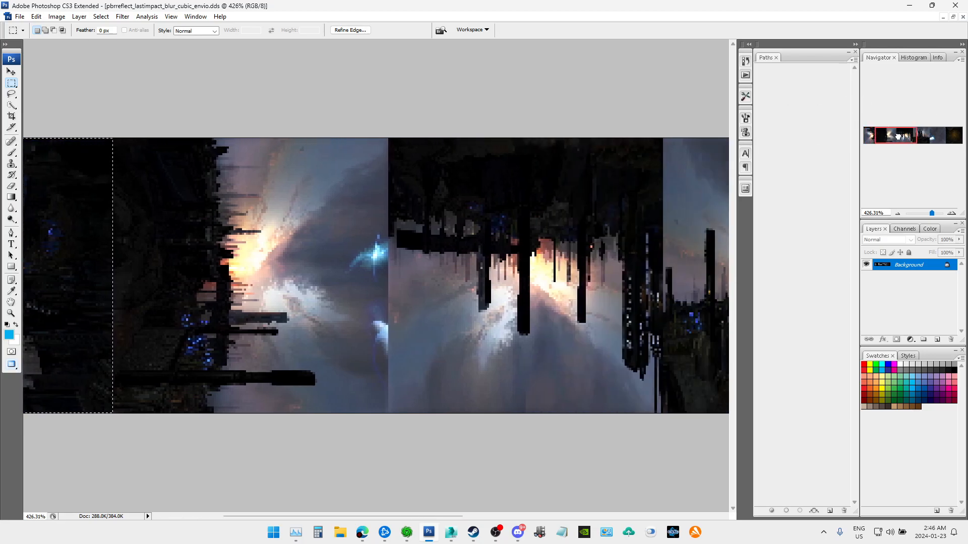
Step: Examine the remaining cube faces one after another up to the dark ground face, then show the whole strip
drag(885, 137, 891, 137)
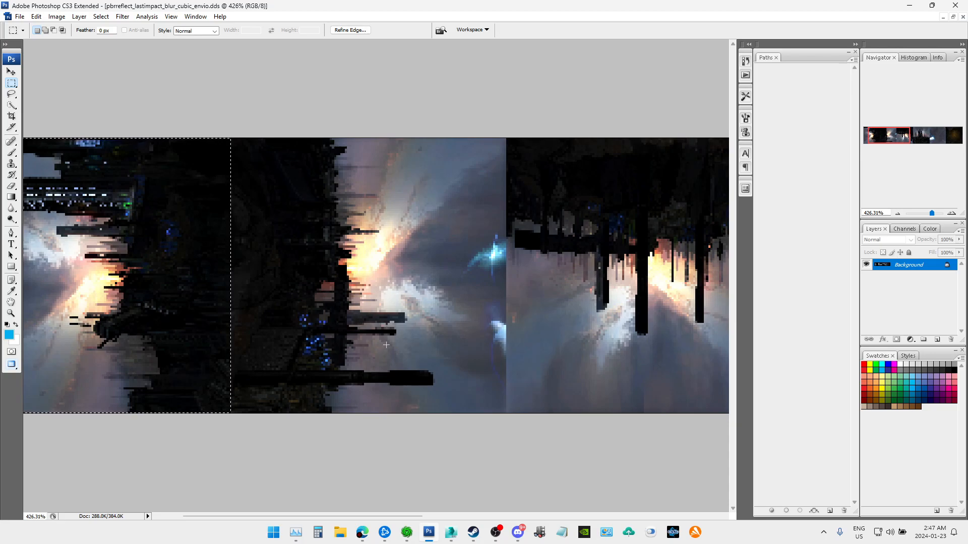
mouse_move(897, 138)
mouse_down()
mouse_move(922, 141)
mouse_move(912, 141)
mouse_up()
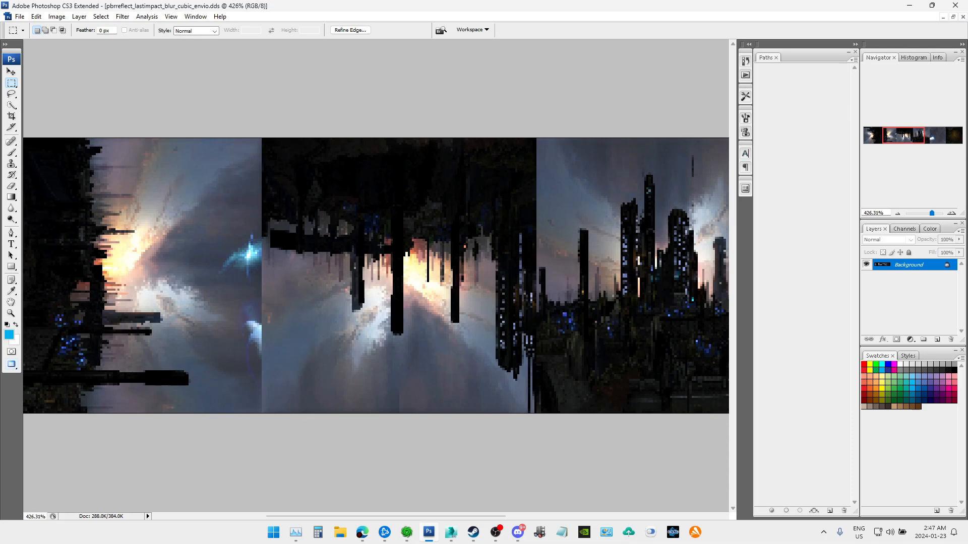
drag(908, 136, 918, 138)
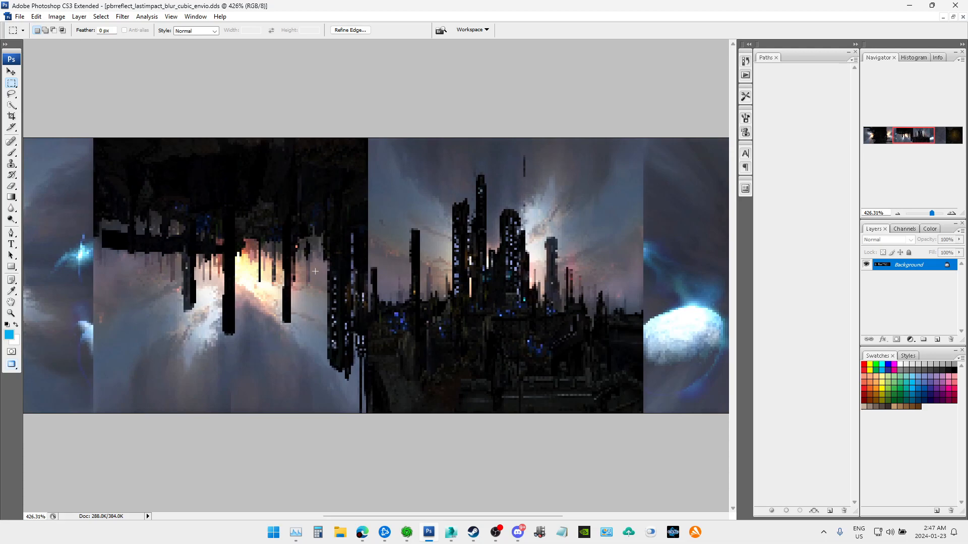
drag(915, 144, 945, 144)
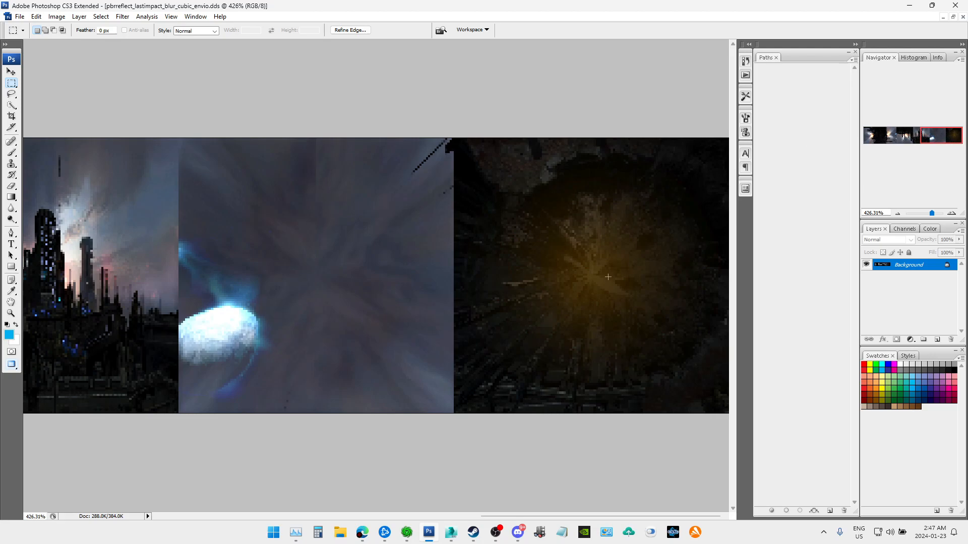
drag(924, 214, 929, 216)
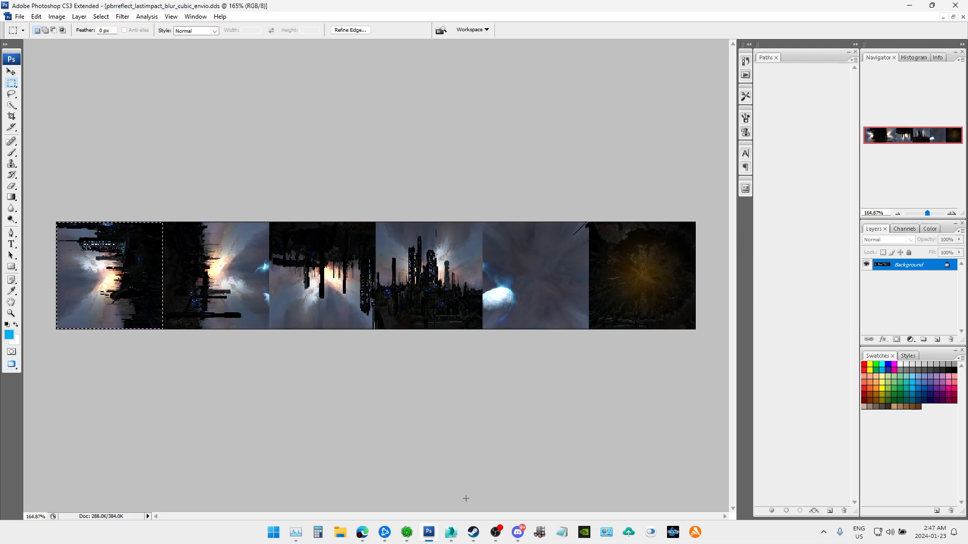
Step: Examine the golden Immortal's underside in the StarCraft II Editor's Cutscenes preview and compare it with the dark ground face in Photoshop
mouse_move(407, 531)
click(555, 478)
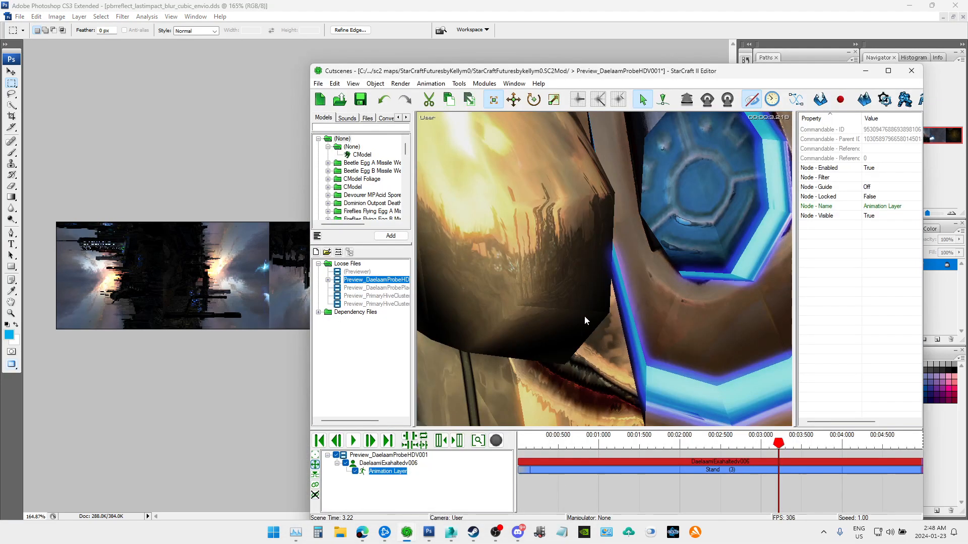
scroll(585, 316, down, 10)
drag(645, 165, 663, 295)
right_drag(663, 294, 652, 343)
scroll(658, 319, up, 8)
scroll(650, 310, down, 8)
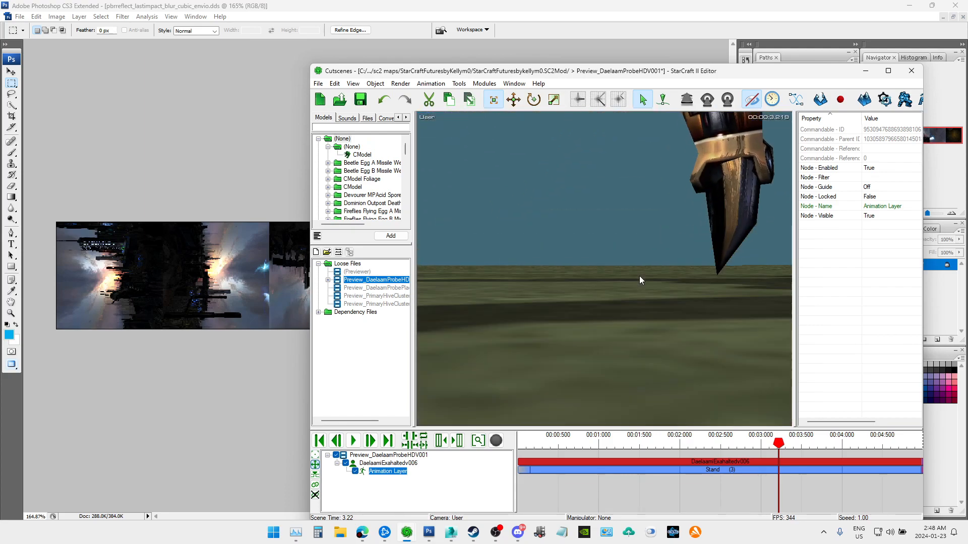
scroll(639, 280, up, 8)
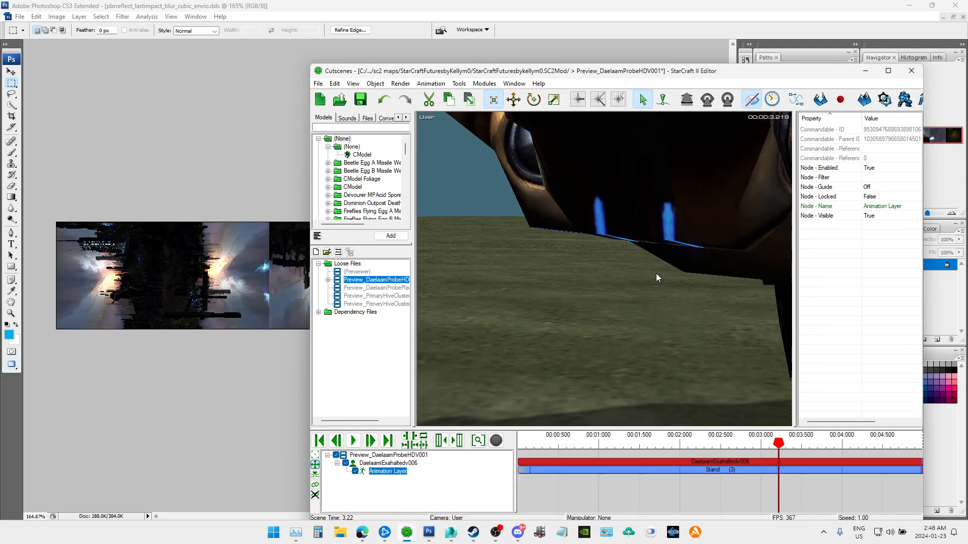
scroll(653, 277, down, 4)
drag(577, 212, 538, 222)
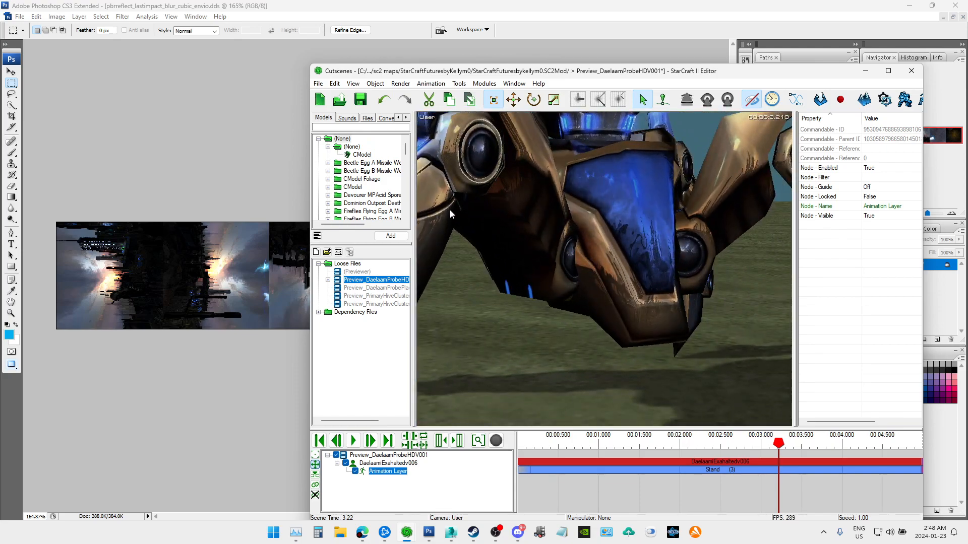
key(alt+Tab)
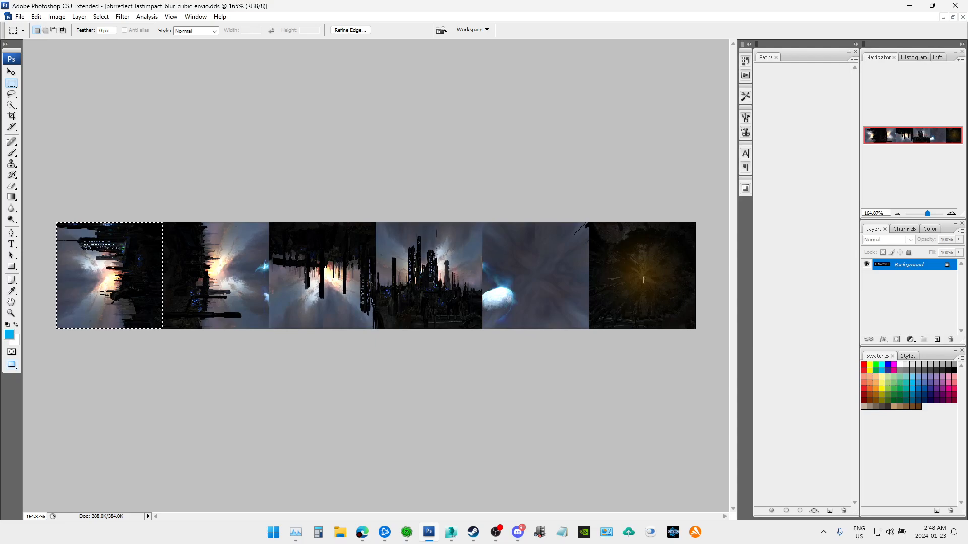
Step: Return to the Cutscenes preview and examine the environment reflections on the Immortal's upper armour and blue panel up close
mouse_move(406, 532)
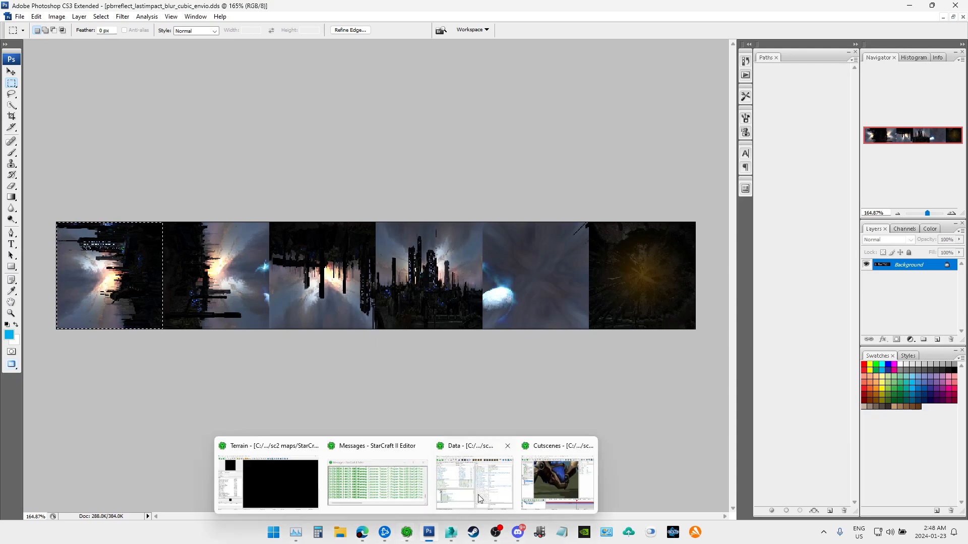
click(545, 454)
scroll(617, 237, down, 5)
middle_drag(617, 237, 643, 272)
scroll(695, 255, up, 10)
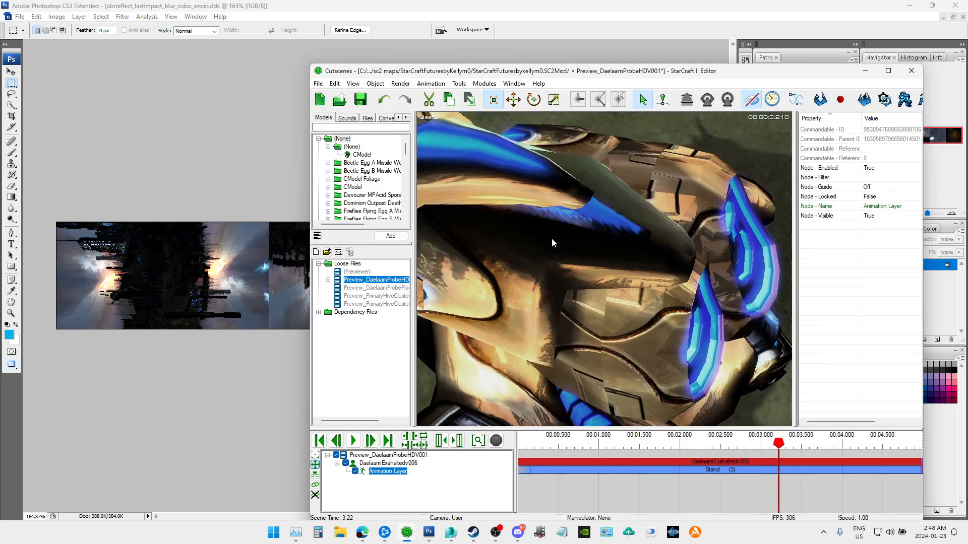
scroll(569, 266, down, 3)
middle_drag(568, 265, 704, 313)
scroll(624, 322, up, 3)
middle_drag(625, 322, 693, 278)
mouse_move(569, 292)
middle_down()
mouse_move(654, 291)
mouse_move(637, 284)
mouse_move(606, 314)
mouse_move(495, 287)
mouse_move(559, 295)
middle_up()
scroll(558, 296, up, 3)
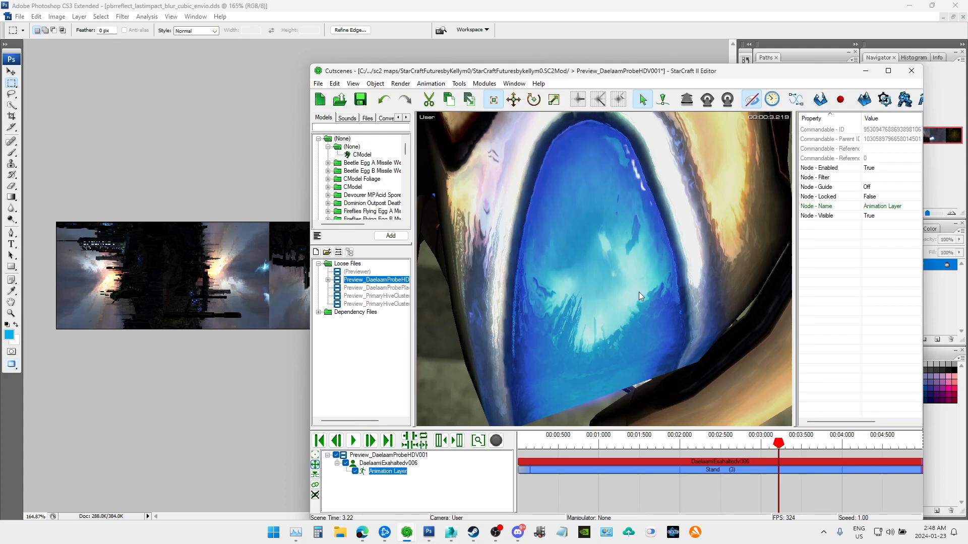
Step: Compare the reflections on the Immortal's blue panel with the cubic environment strip in Photoshop, and return to the Cutscenes preview
scroll(645, 222, down, 5)
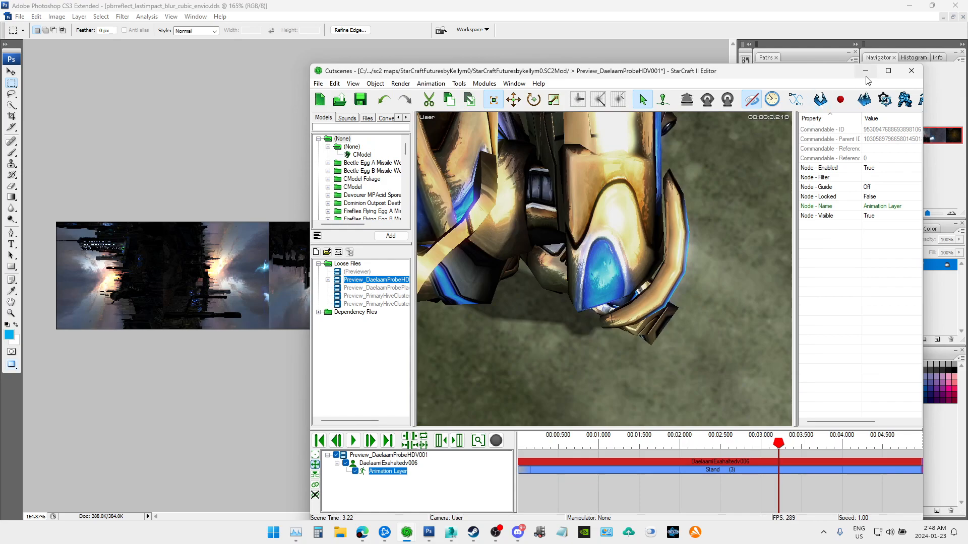
click(865, 71)
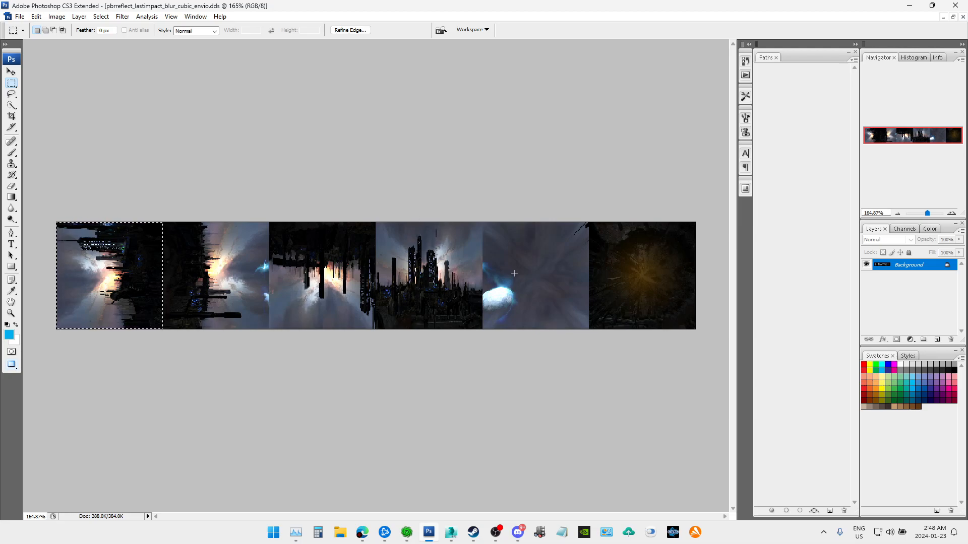
mouse_move(407, 532)
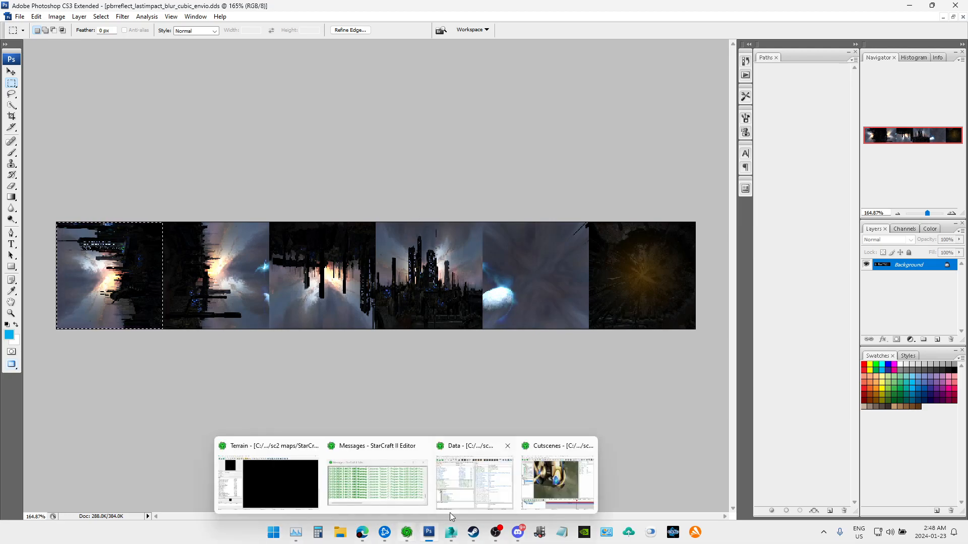
click(556, 477)
scroll(624, 292, up, 5)
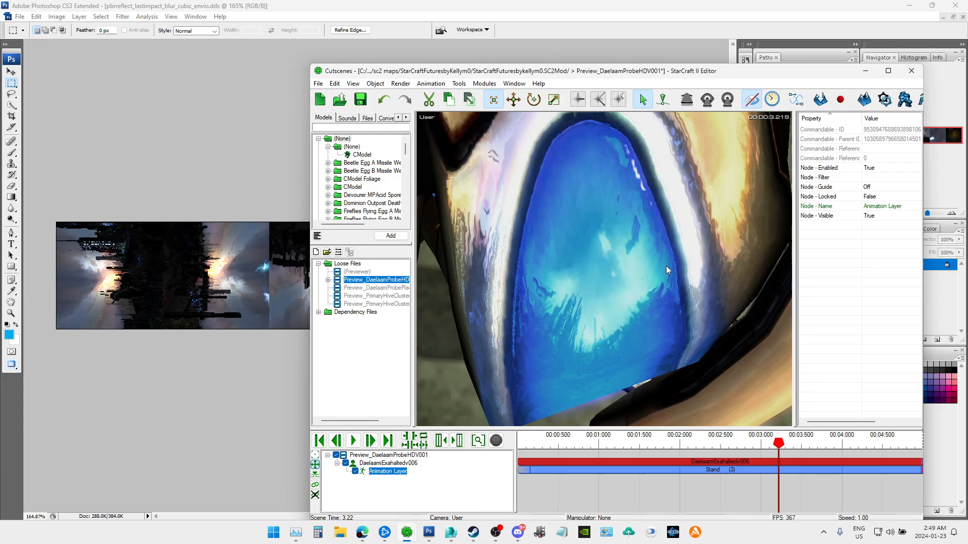
Step: Examine the environment reflections on the Immortal's blue panels and golden shoulder armour up close from several angles
scroll(628, 234, down, 5)
middle_drag(628, 234, 691, 243)
scroll(610, 280, up, 5)
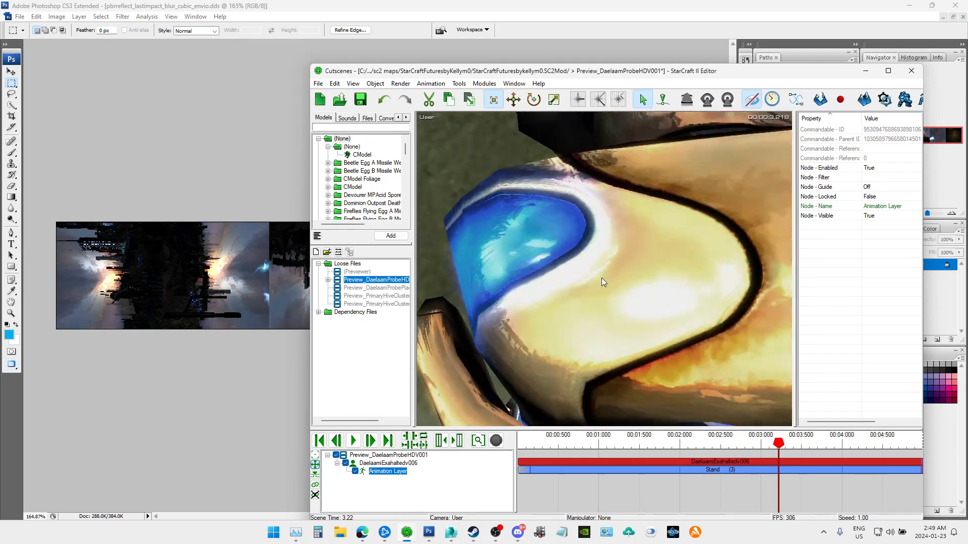
scroll(488, 255, down, 5)
middle_drag(489, 255, 690, 281)
scroll(688, 281, up, 5)
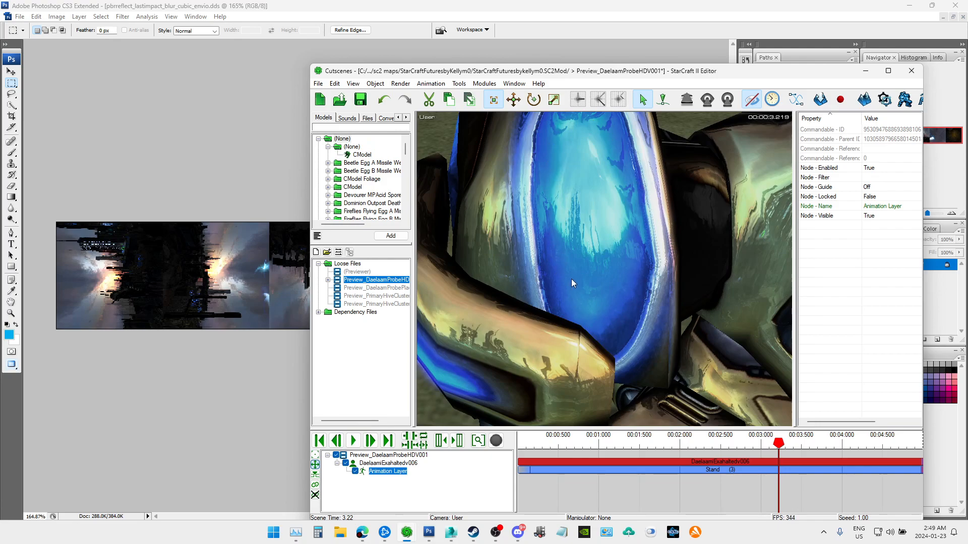
scroll(570, 279, up, 3)
scroll(563, 216, down, 5)
scroll(559, 252, up, 6)
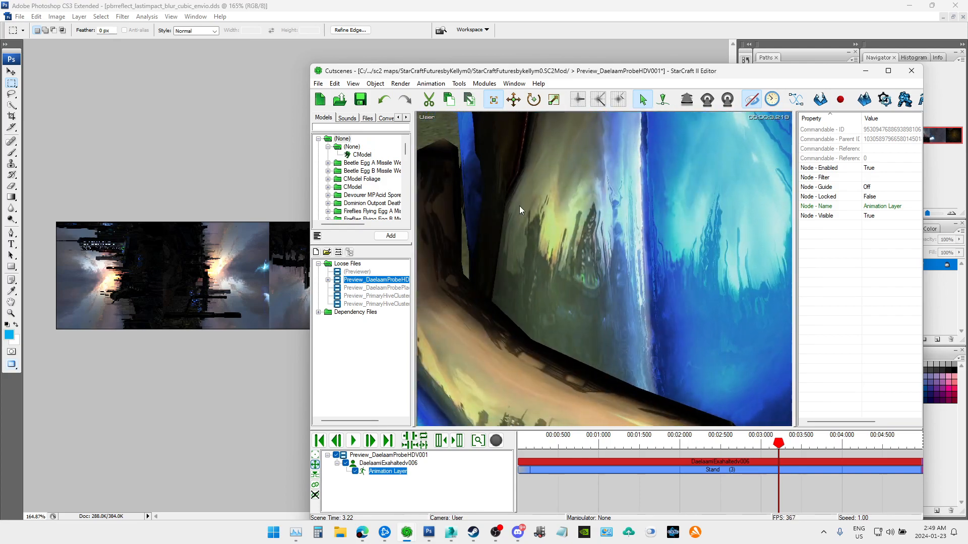
Step: Examine the whole golden Immortal from the front and at an angle, including the reflections on its leg armour up close
scroll(707, 253, down, 5)
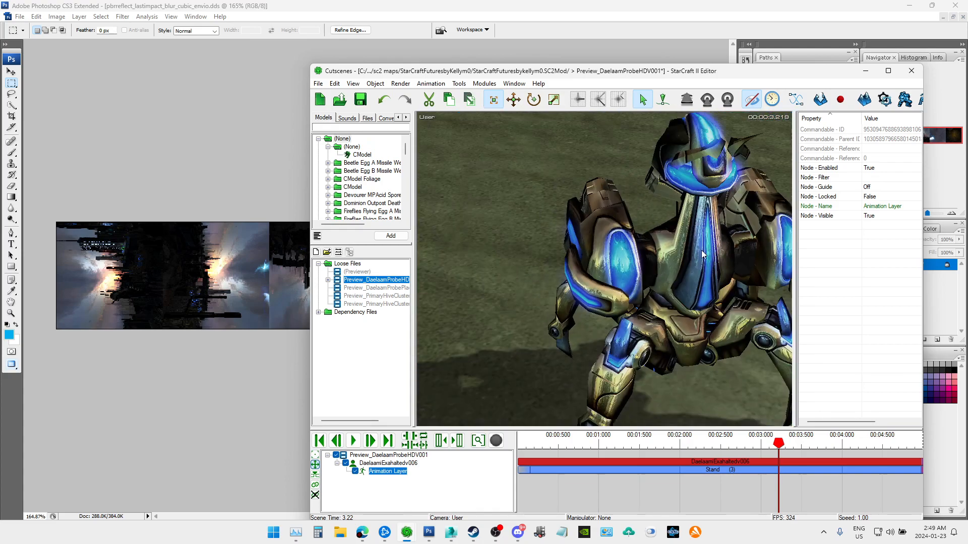
scroll(678, 259, down, 5)
scroll(679, 259, up, 5)
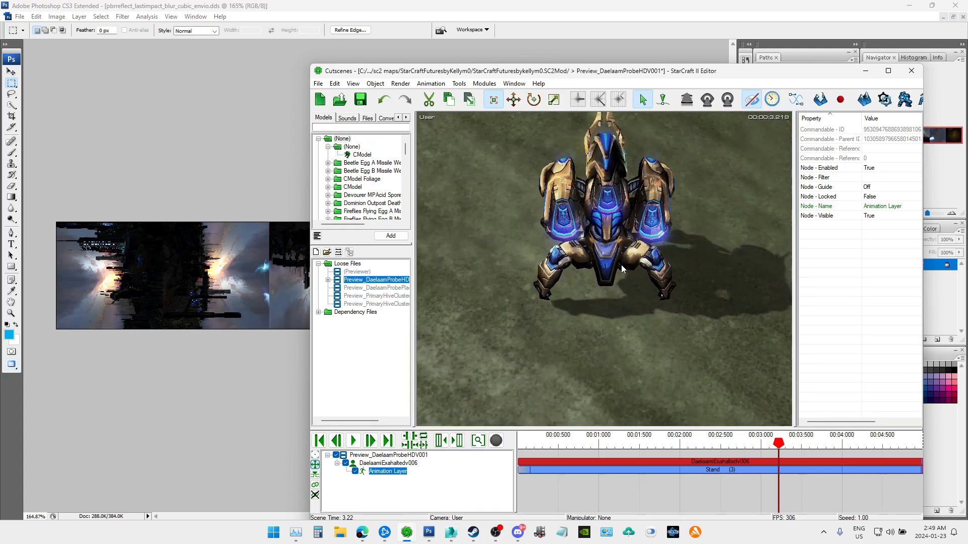
scroll(630, 248, up, 5)
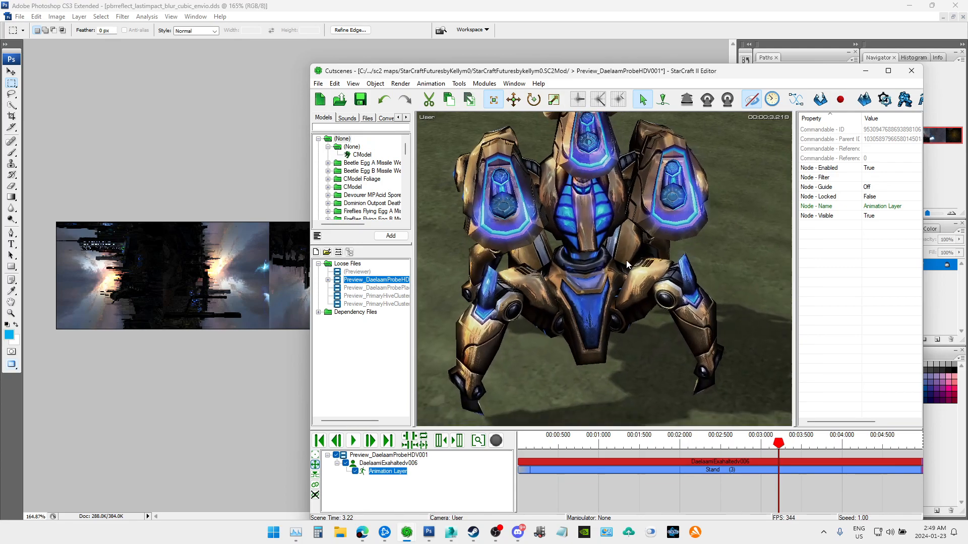
ctrl+right_drag(626, 260, 630, 280)
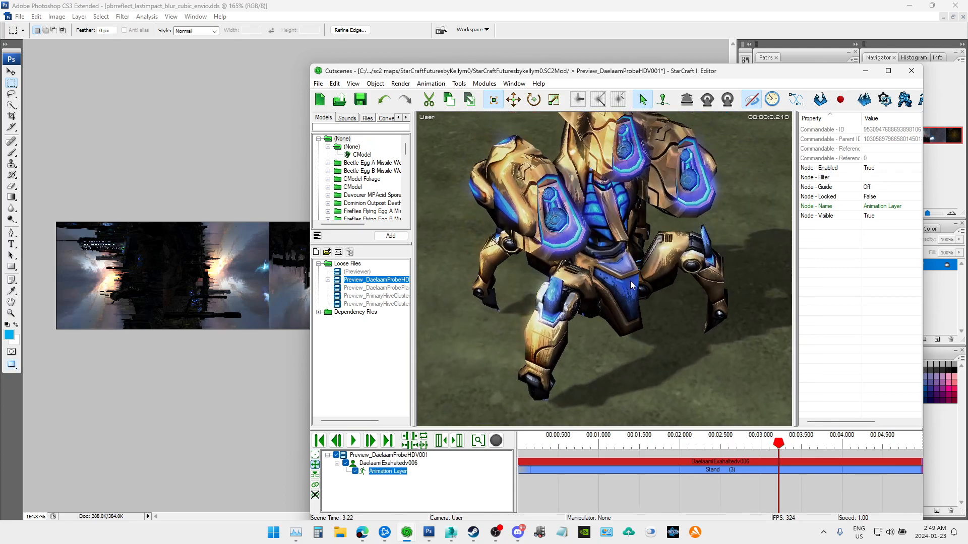
scroll(609, 334, up, 8)
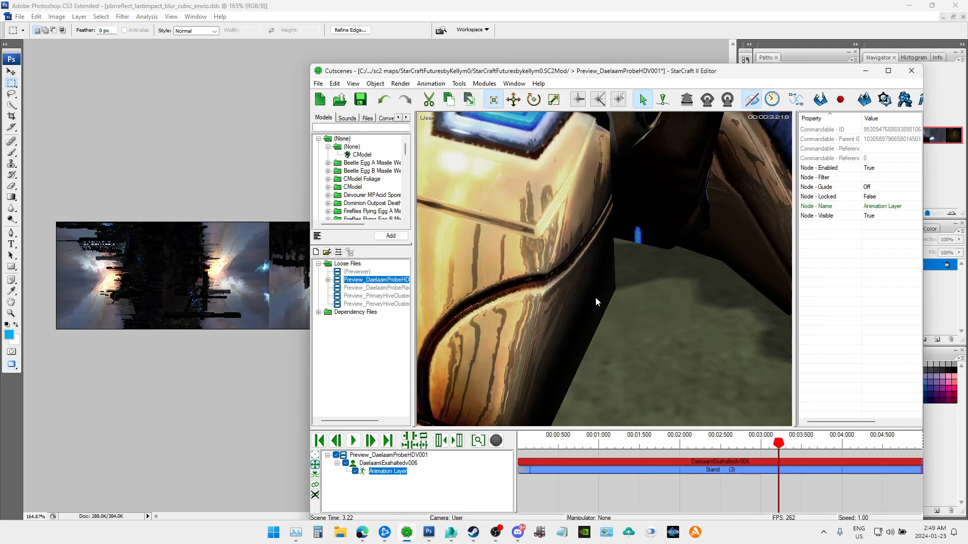
scroll(595, 299, down, 6)
ctrl+right_drag(636, 271, 539, 269)
right_drag(650, 269, 694, 313)
scroll(600, 317, down, 4)
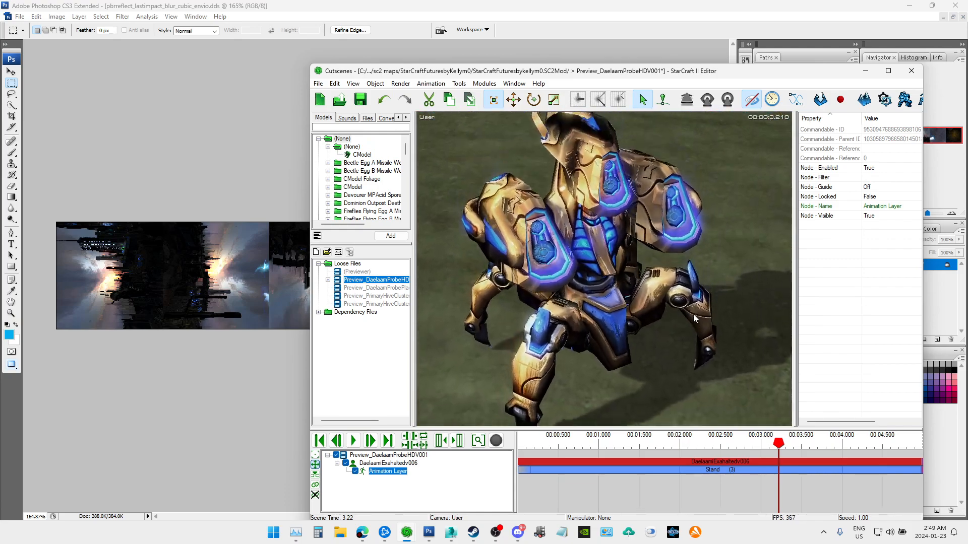
scroll(694, 316, down, 4)
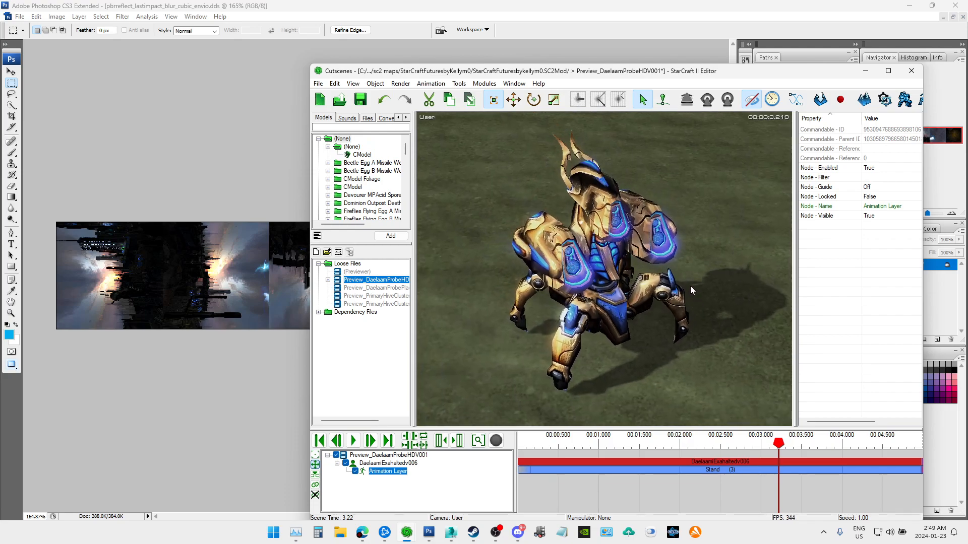
Step: Switch to 3ds Max, load pbrreflect_lastimpact_blur_cubic_envio.dds as the Environment bitmap, and return to the Immortal_Golden material
click(865, 71)
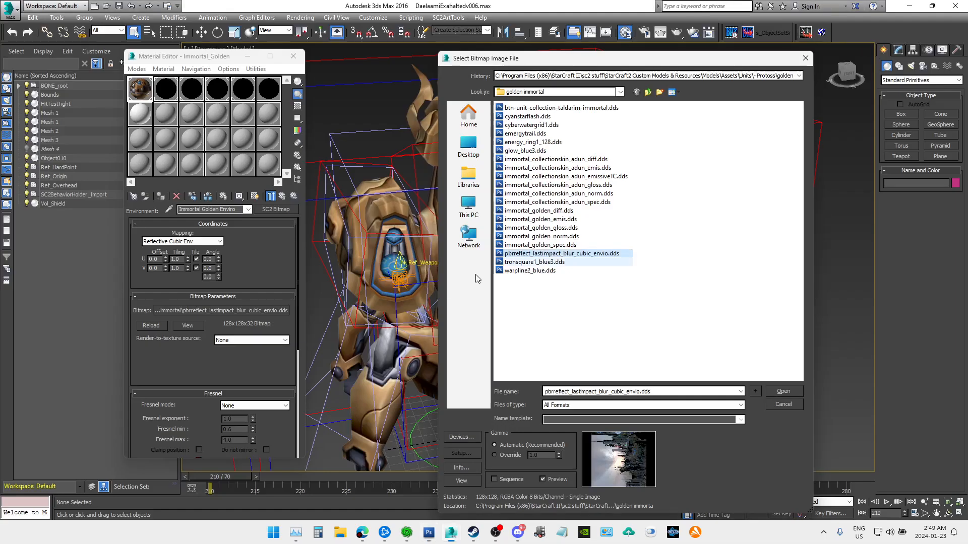
click(910, 6)
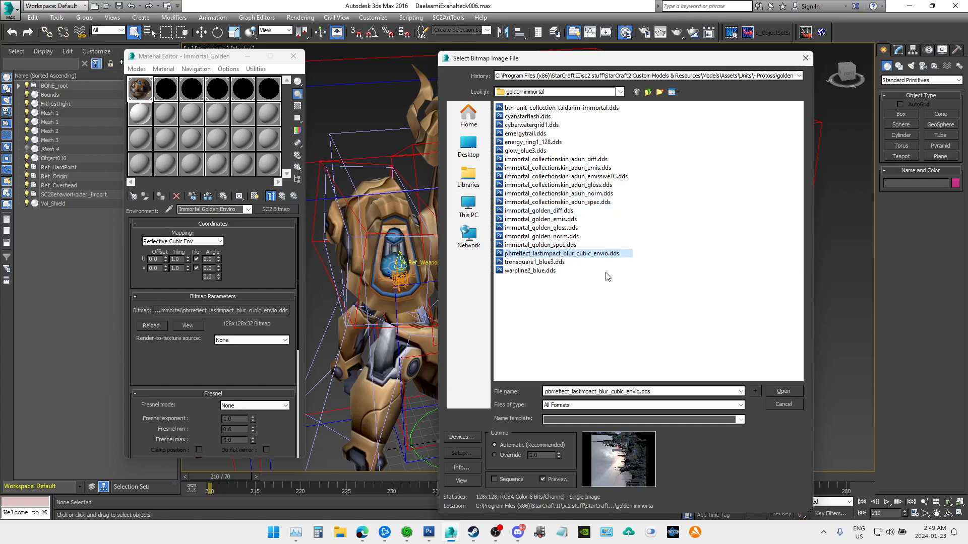
click(786, 391)
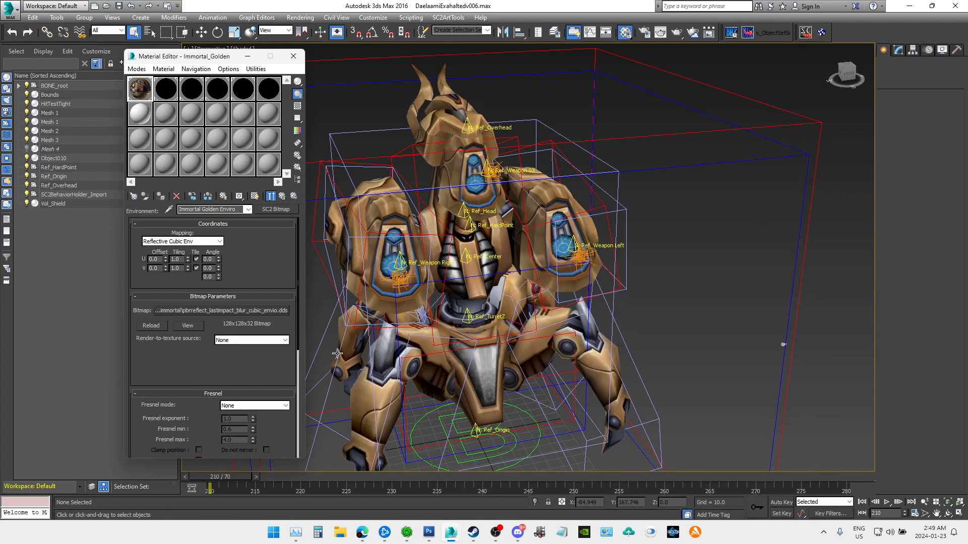
click(251, 211)
click(251, 212)
click(228, 219)
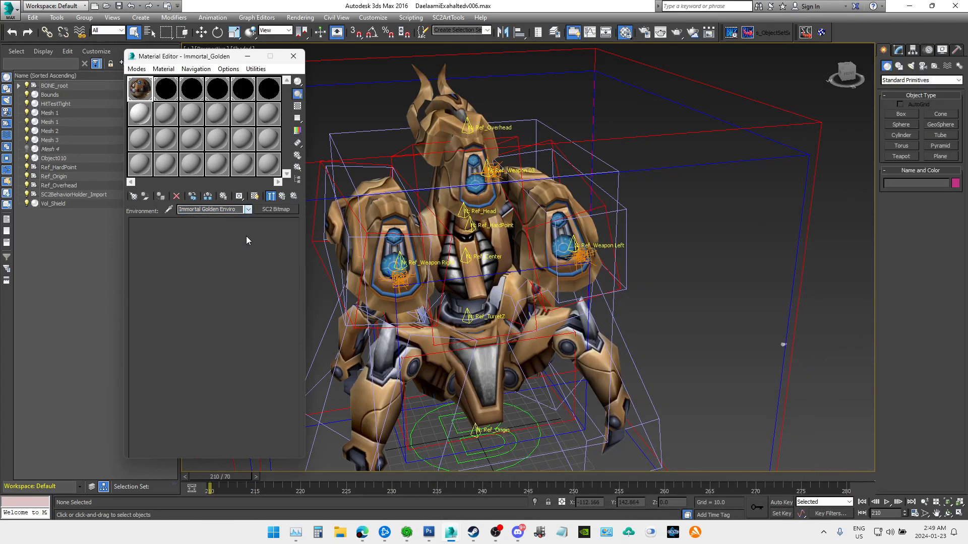
Step: Load immortal_golden_spec.dds from the golden immortal folder as the Envio Mask bitmap, and return to the Immortal_Golden material
drag(298, 294, 296, 322)
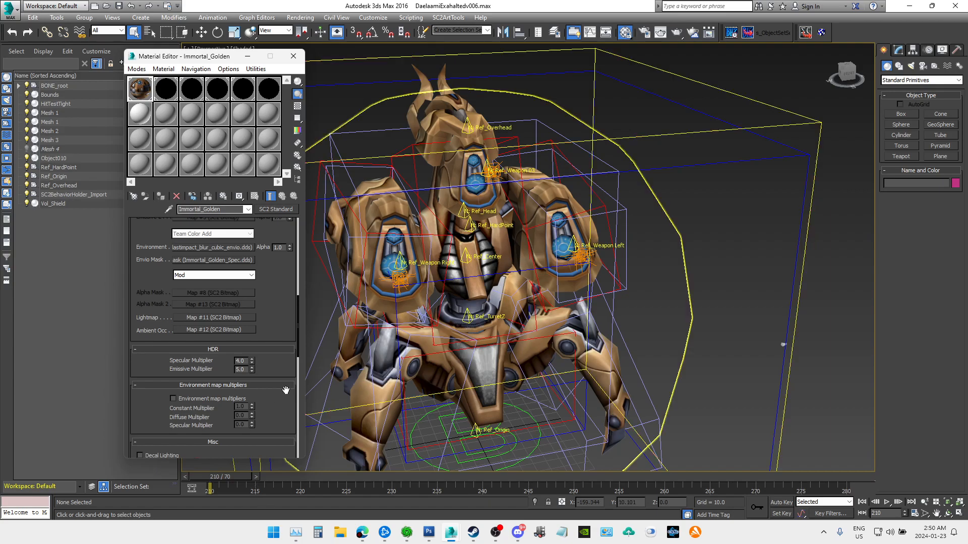
drag(298, 307, 300, 287)
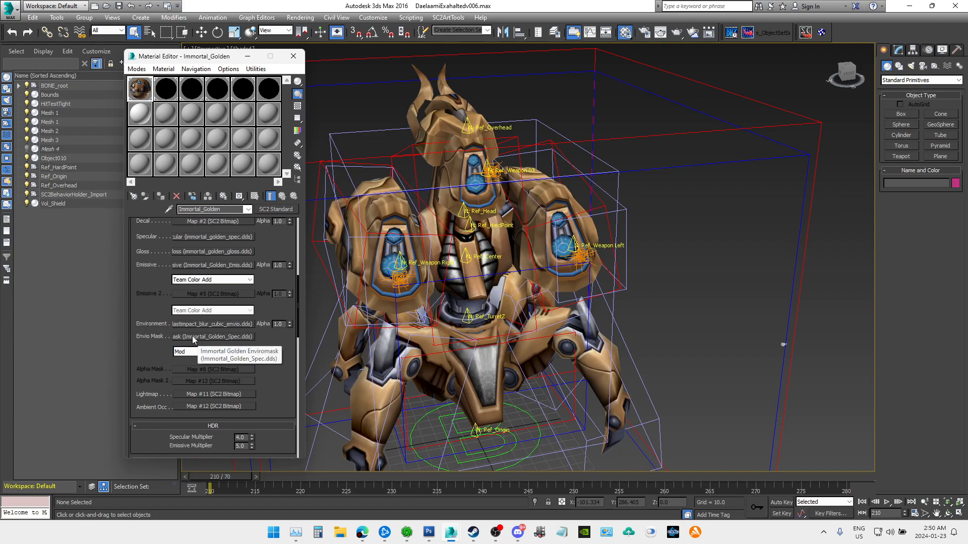
click(197, 336)
mouse_move(298, 277)
mouse_down()
mouse_move(299, 319)
mouse_move(298, 289)
mouse_up()
click(255, 294)
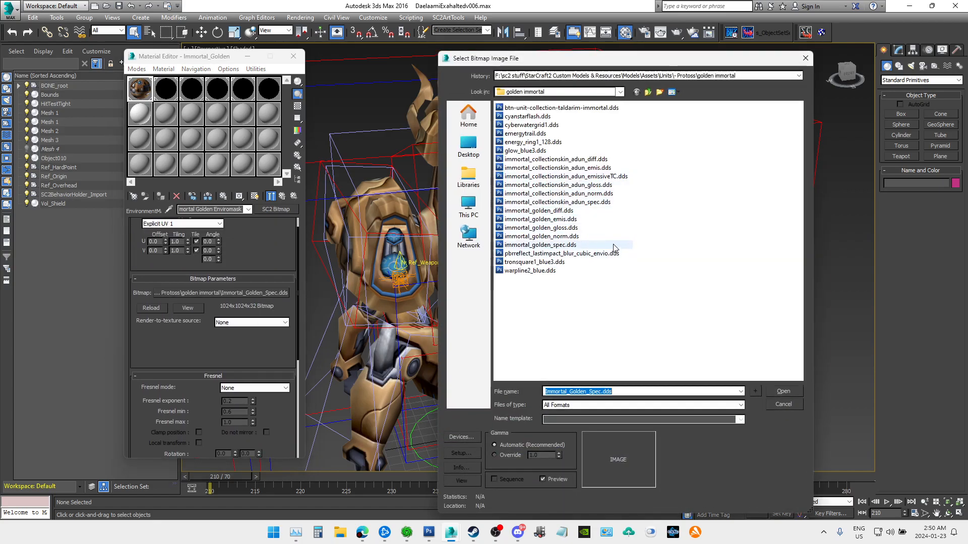
click(572, 245)
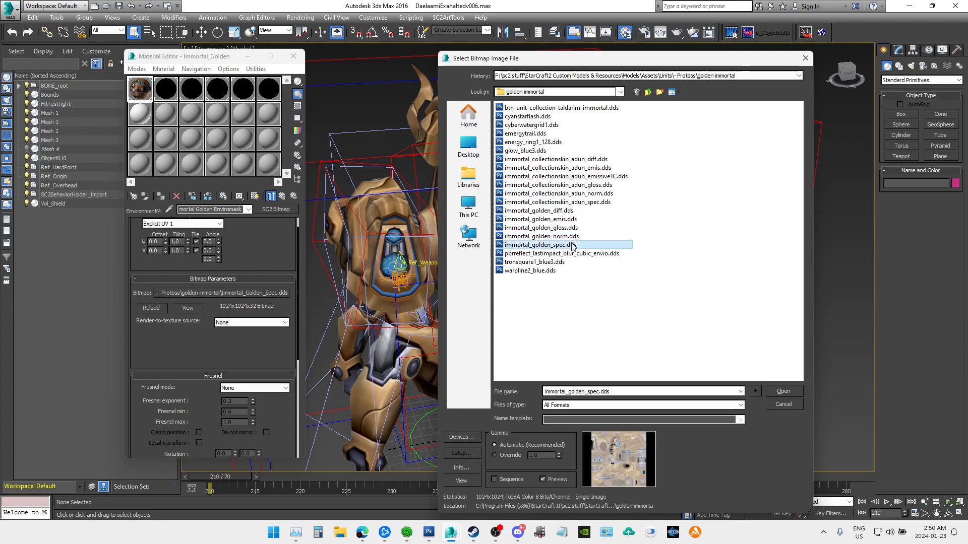
click(782, 391)
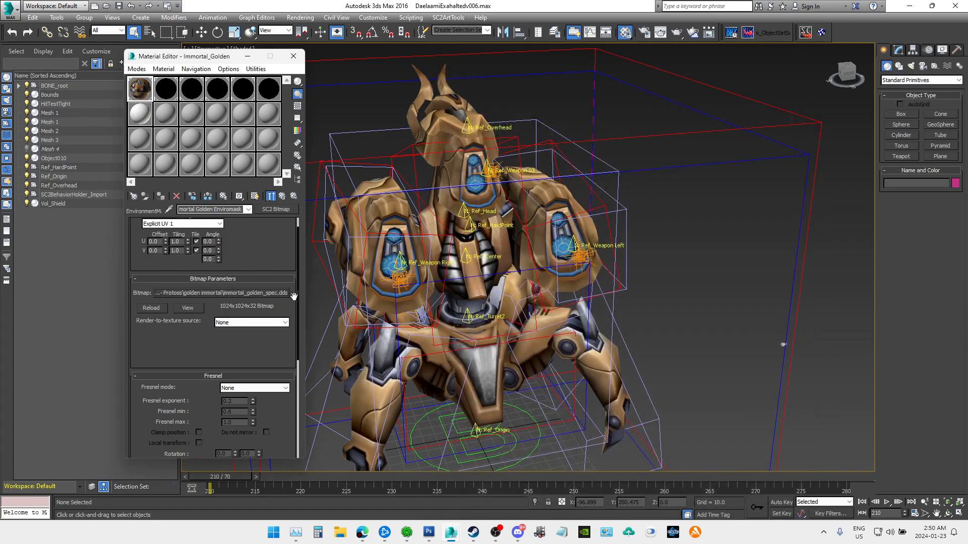
drag(297, 296, 300, 259)
click(248, 211)
click(228, 220)
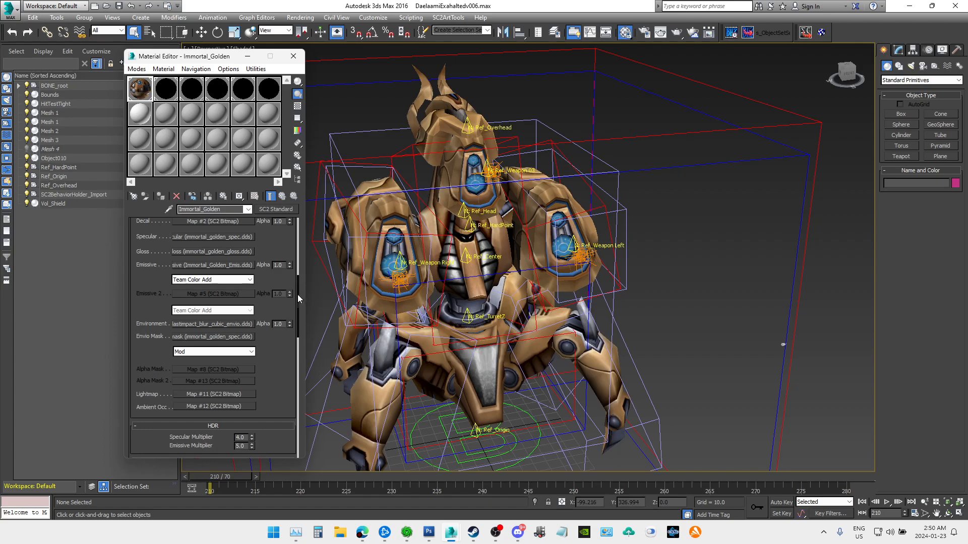
Step: Look into the Specular map's settings and return to the Immortal_Golden material's environment maps
click(234, 236)
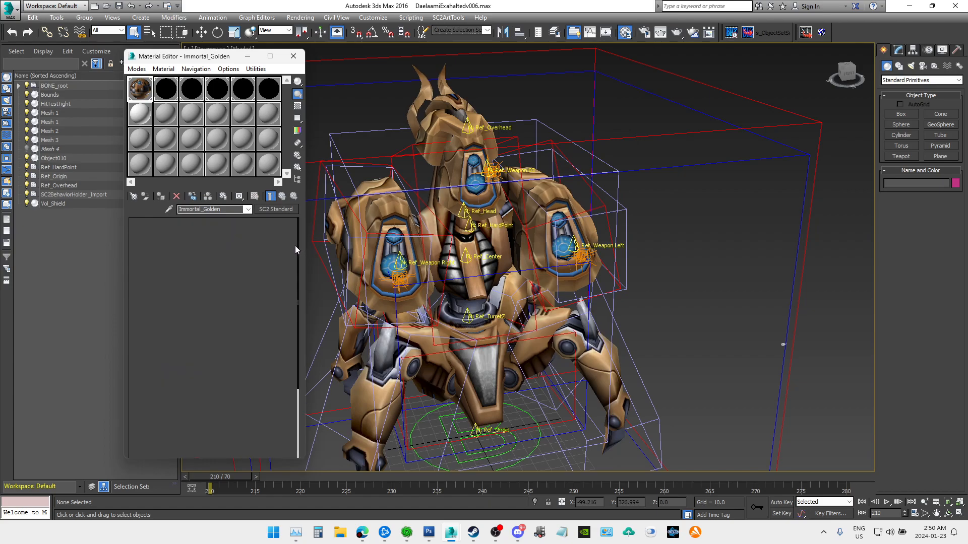
mouse_move(297, 244)
mouse_down()
mouse_move(306, 340)
mouse_move(301, 240)
mouse_up()
click(248, 209)
click(228, 221)
drag(298, 273, 300, 292)
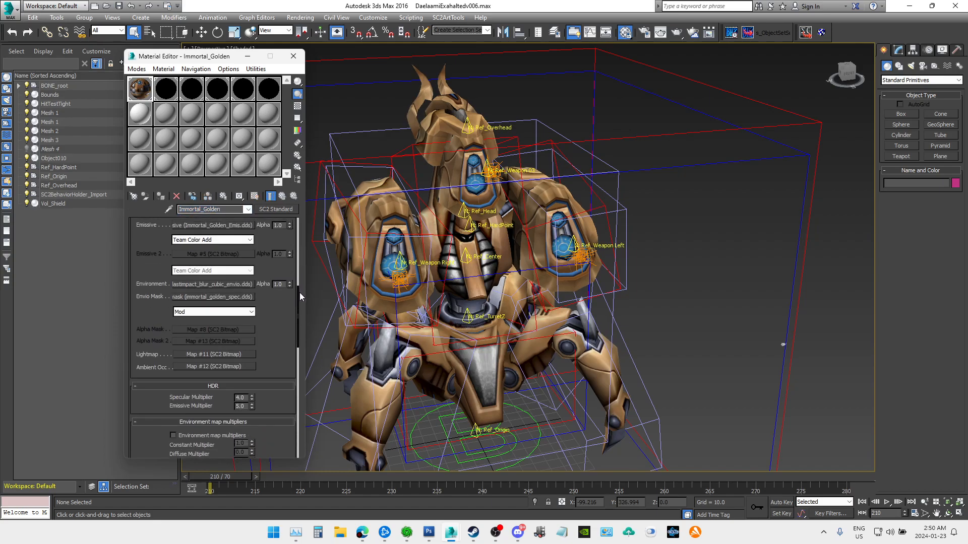
Step: Review the blend modes available for the Envio Mask and keep Mod
click(188, 313)
click(188, 313)
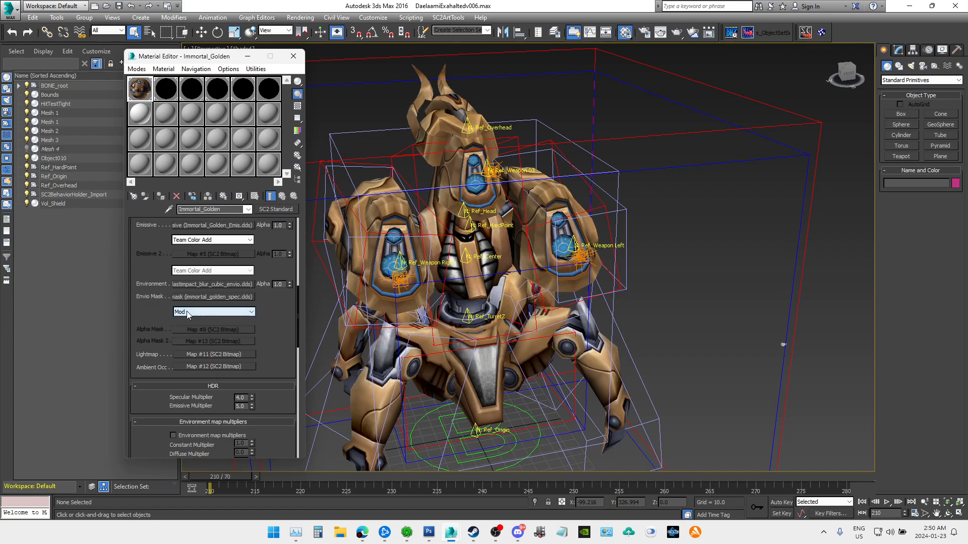
click(187, 313)
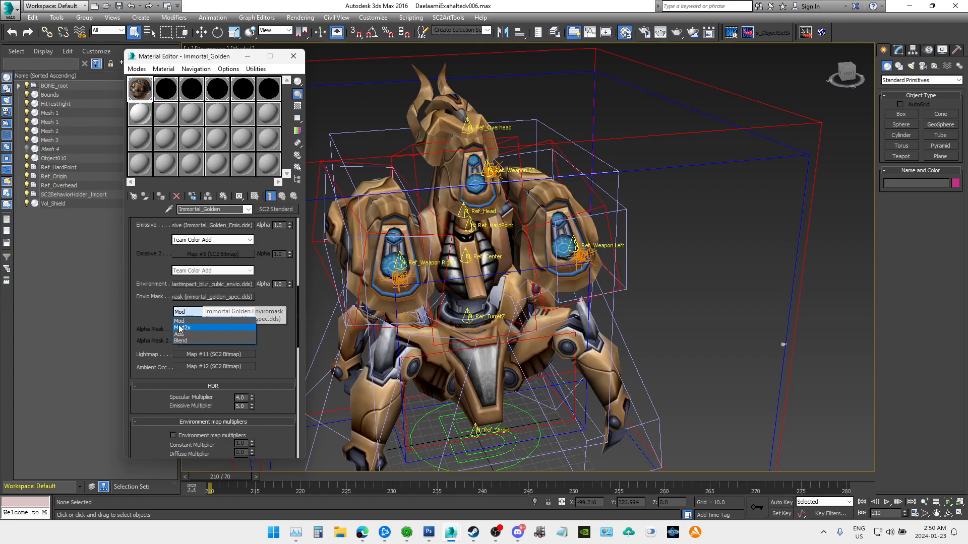
click(186, 323)
Step: Review the Envio Mask map's mapping and bitmap settings, and return to the Immortal_Golden material
click(208, 296)
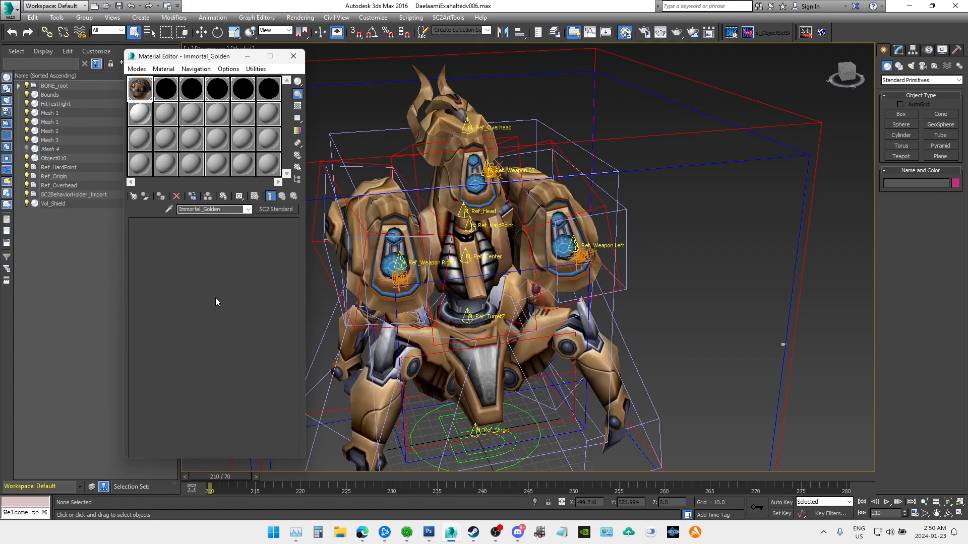
drag(298, 280, 272, 246)
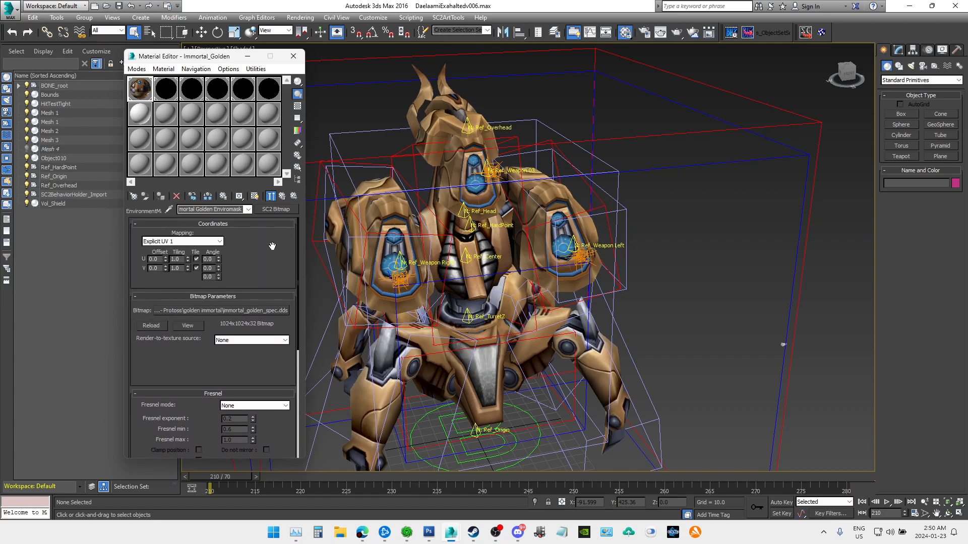
click(237, 215)
Step: Set the Emissive map's blend mode to Mod2x and review the other modes available for it
scroll(164, 304, up, 3)
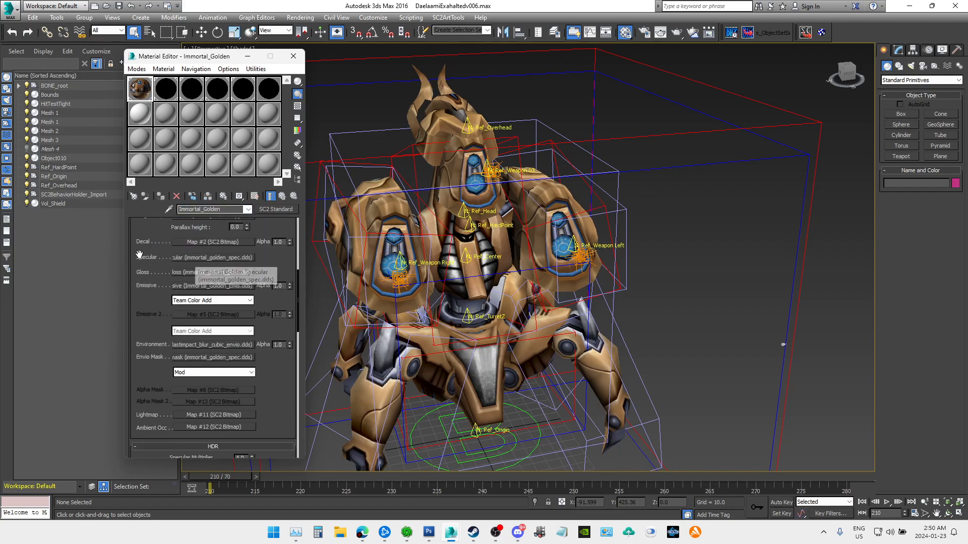
scroll(271, 355, down, 3)
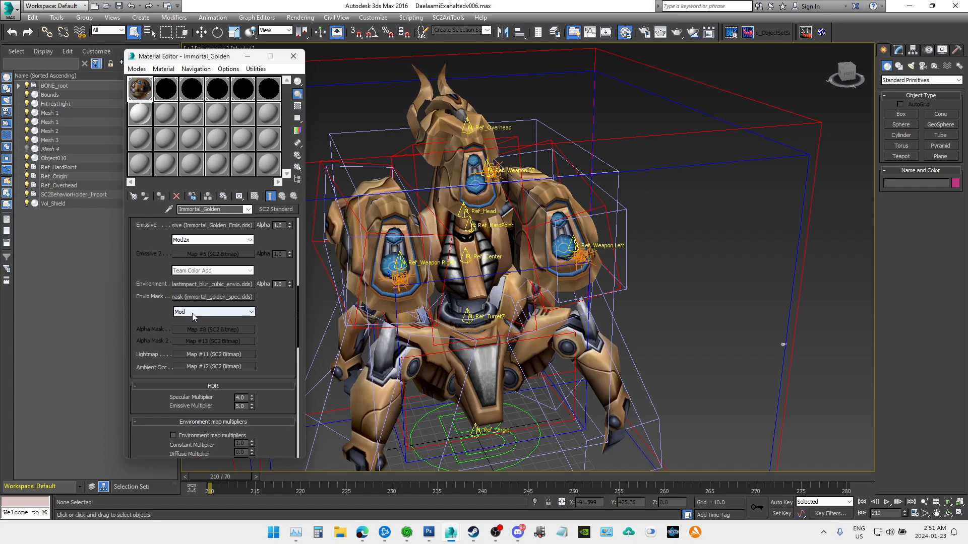
scroll(232, 318, up, 2)
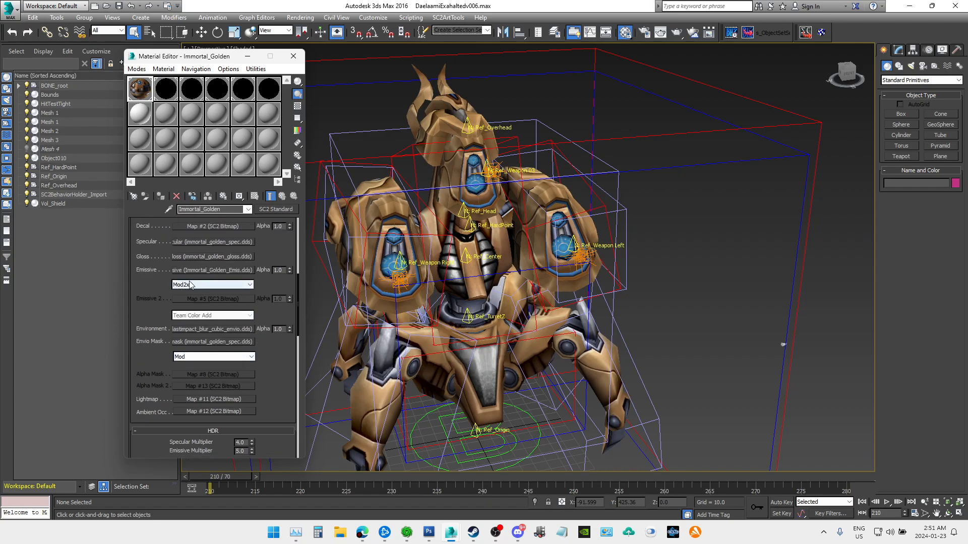
click(192, 286)
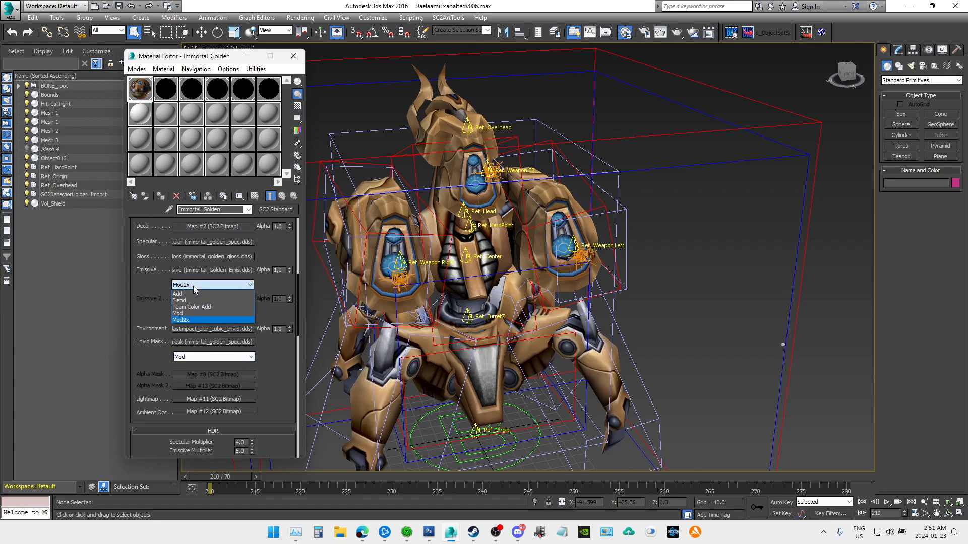
click(193, 286)
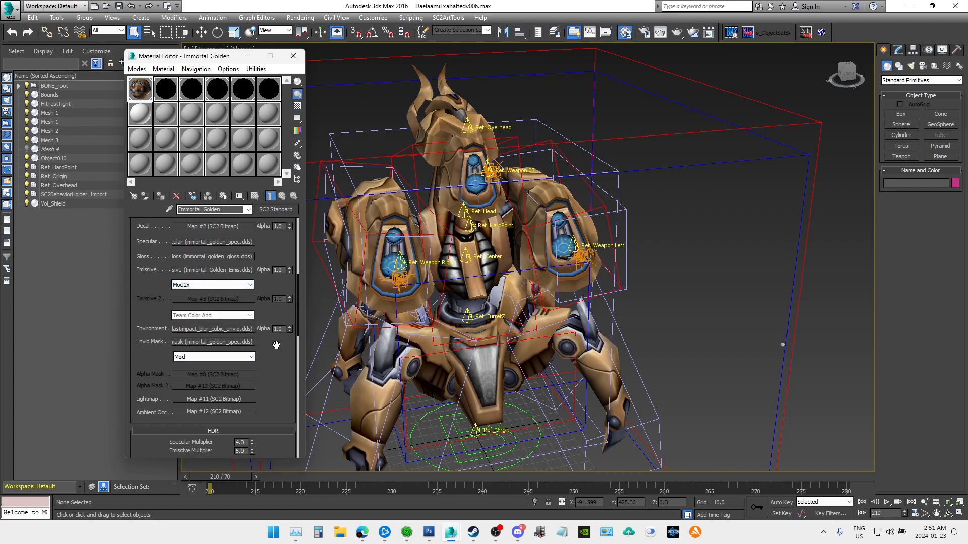
Step: Set the Emissive map's blend mode to Team Color Add and look over the material's remaining texture parameters and multipliers
scroll(277, 345, up, 1)
click(201, 301)
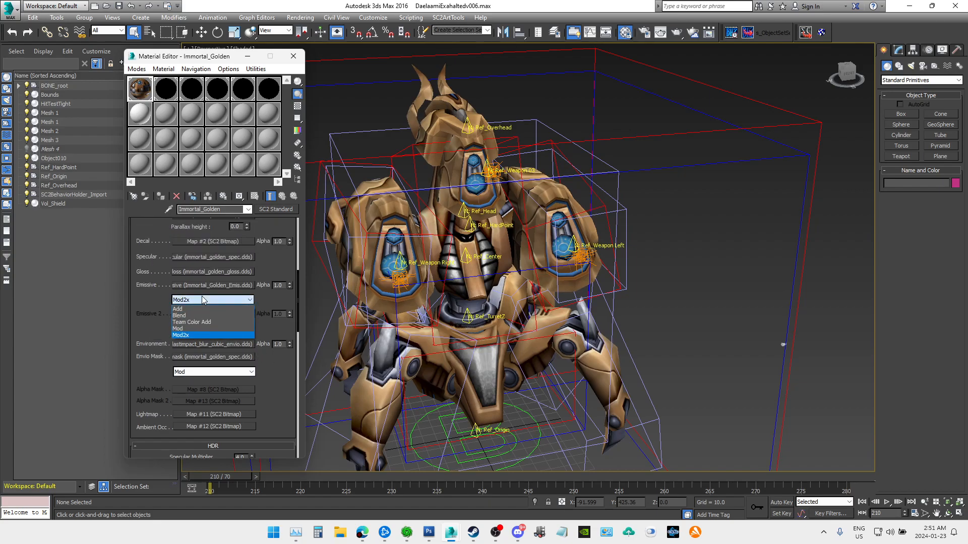
click(201, 322)
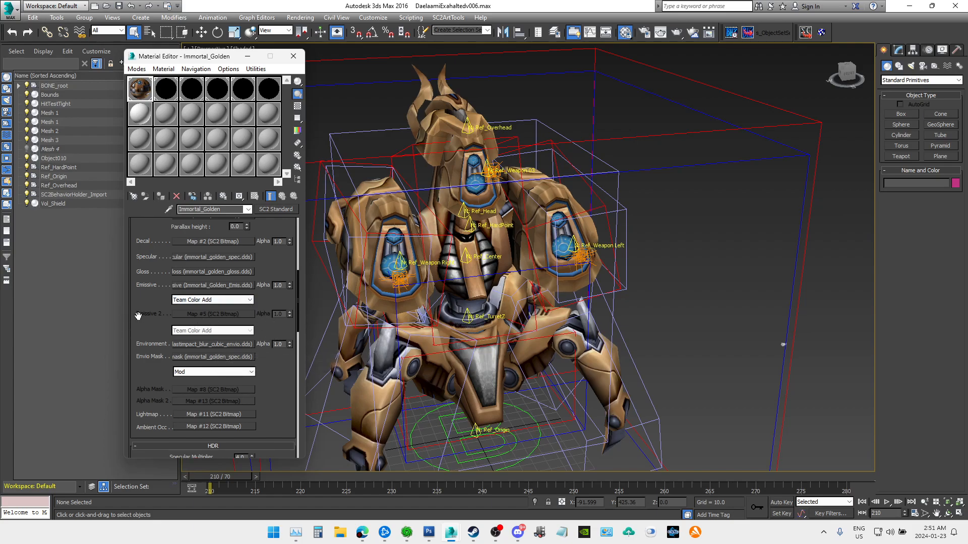
scroll(141, 305, down, 1)
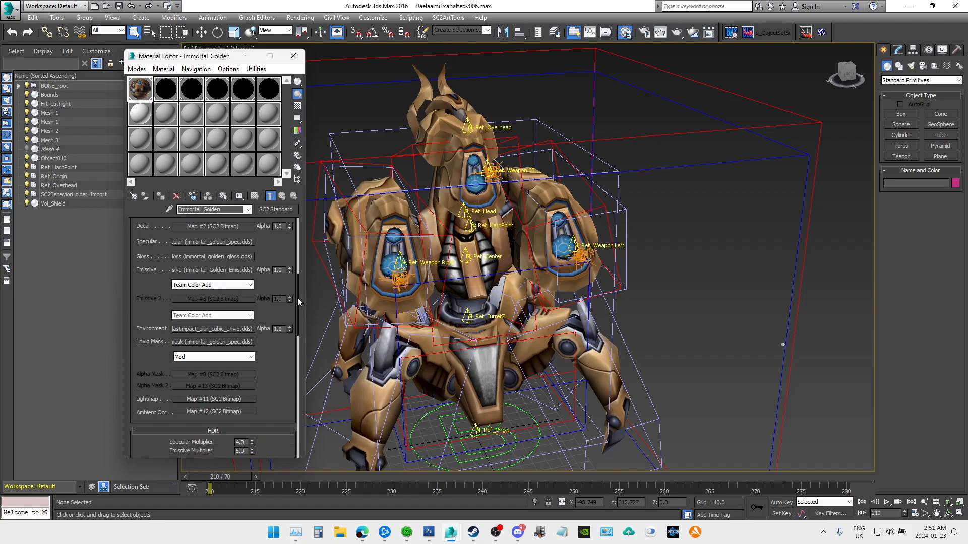
scroll(151, 289, up, 3)
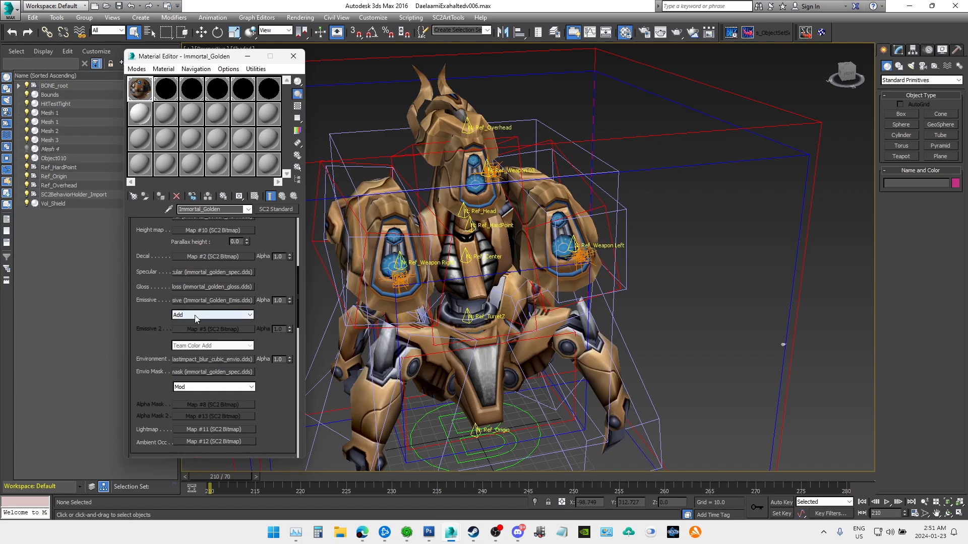
scroll(197, 318, down, 1)
scroll(197, 319, down, 1)
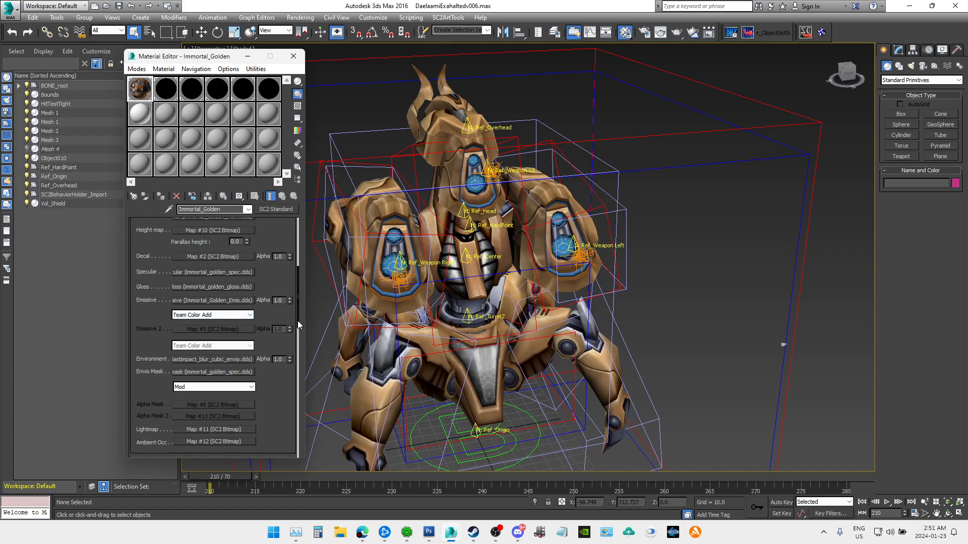
scroll(298, 320, up, 4)
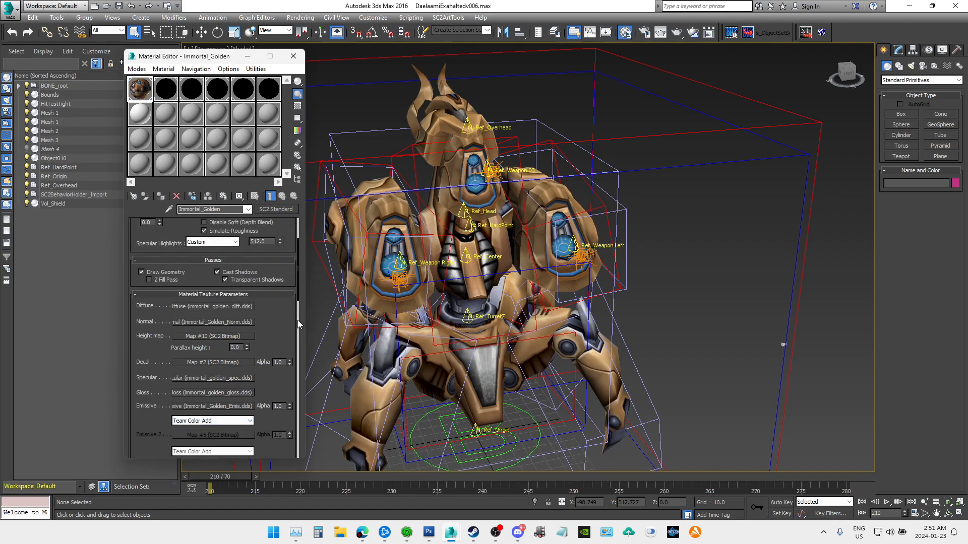
scroll(297, 320, down, 4)
scroll(297, 320, down, 5)
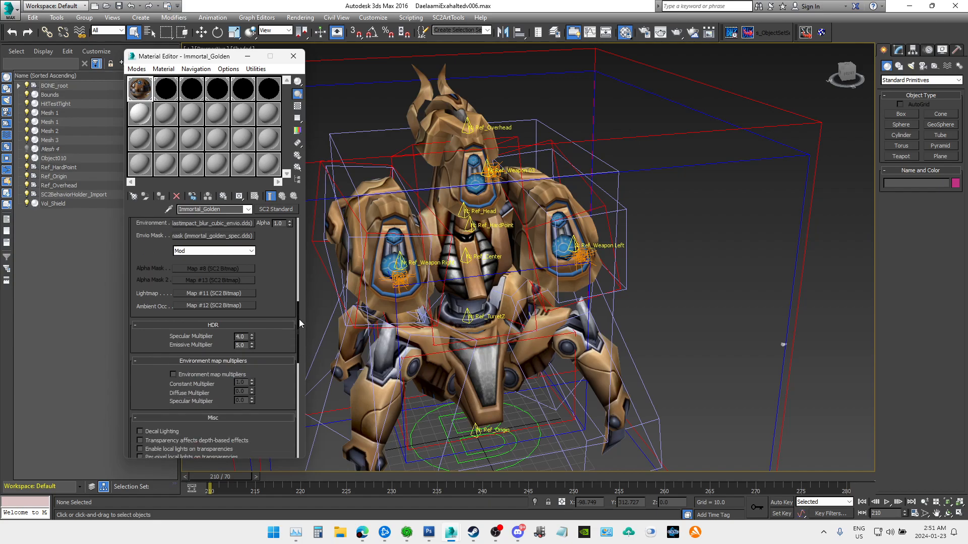
scroll(300, 323, up, 6)
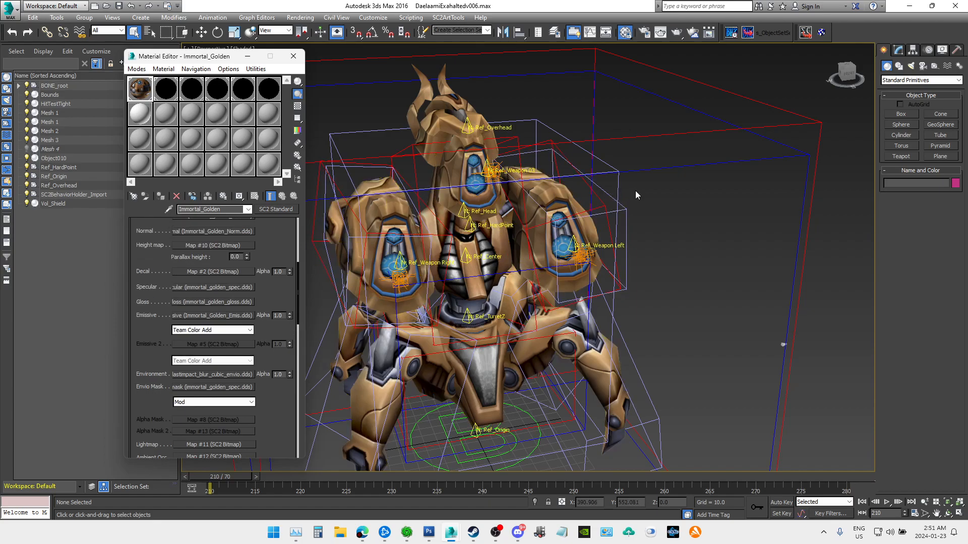
Step: Switch to the StarCraft II Editor's Cutscenes window, inspect the golden Immortal model up close, and play its animations
mouse_move(451, 532)
mouse_move(407, 531)
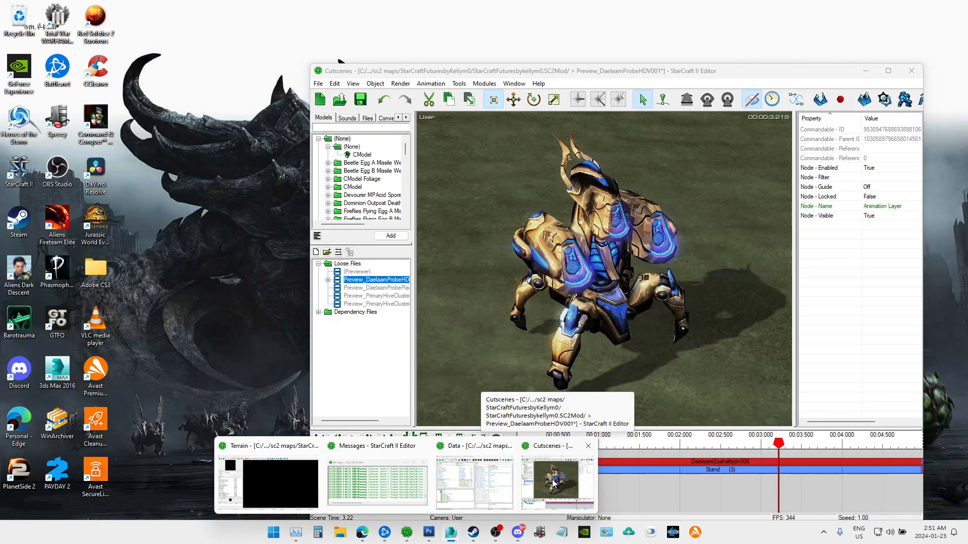
click(554, 484)
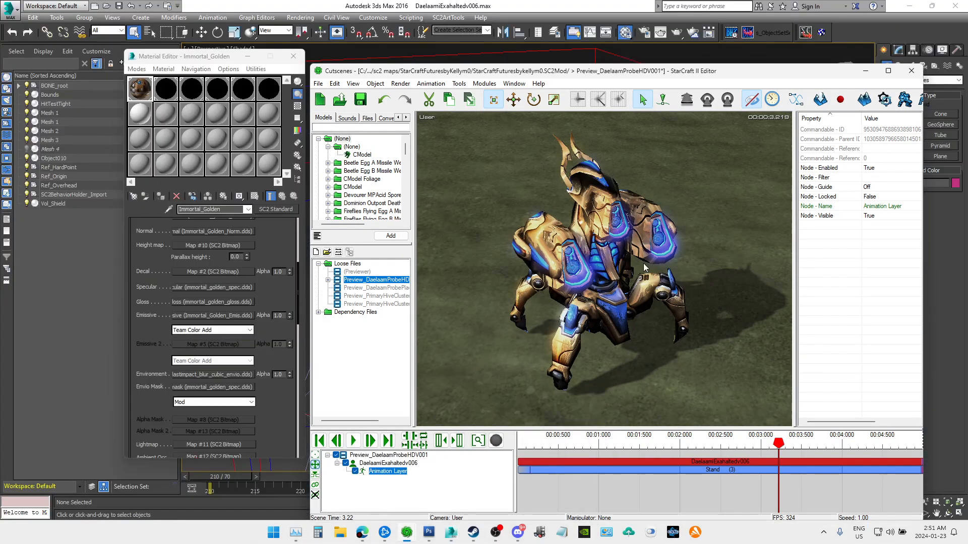
scroll(694, 267, up, 4)
scroll(687, 265, down, 4)
ctrl+right_drag(681, 261, 626, 257)
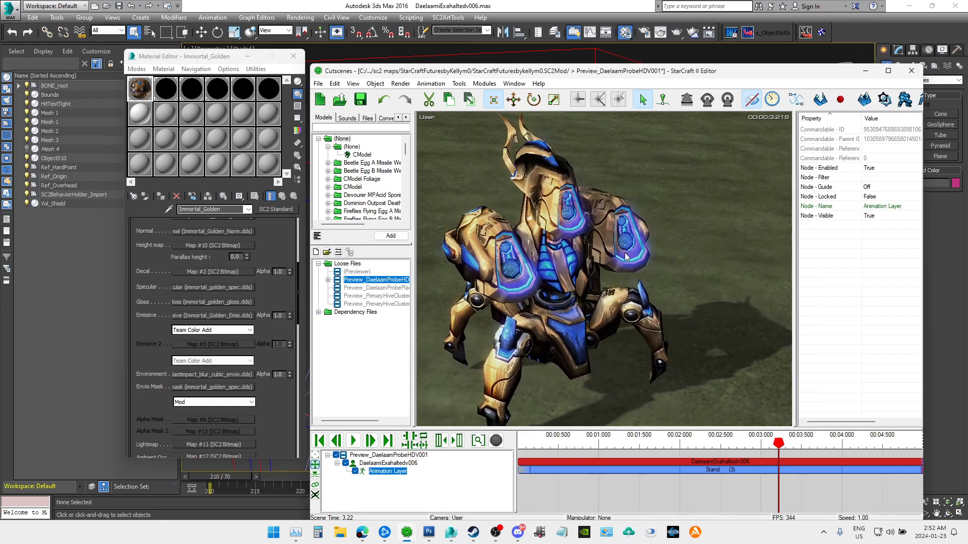
click(354, 441)
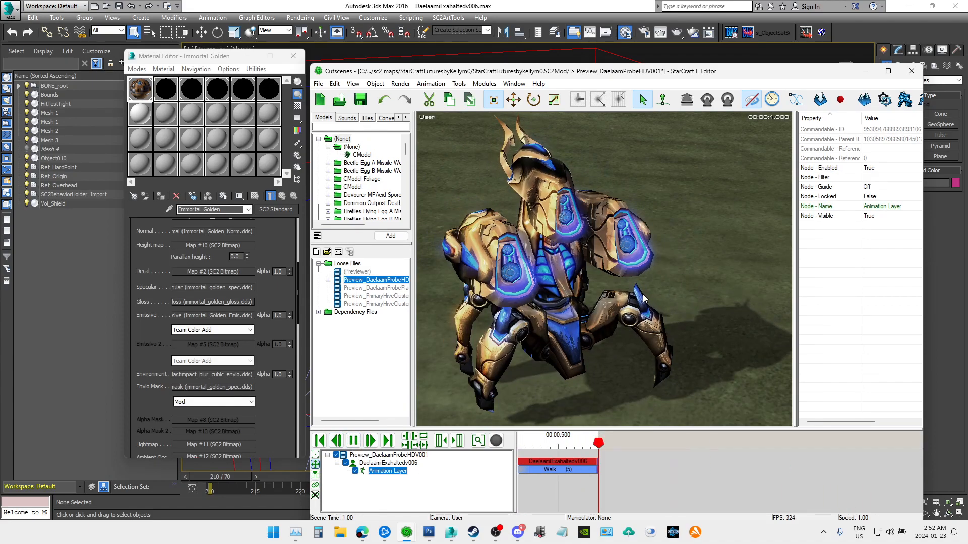
scroll(655, 292, down, 5)
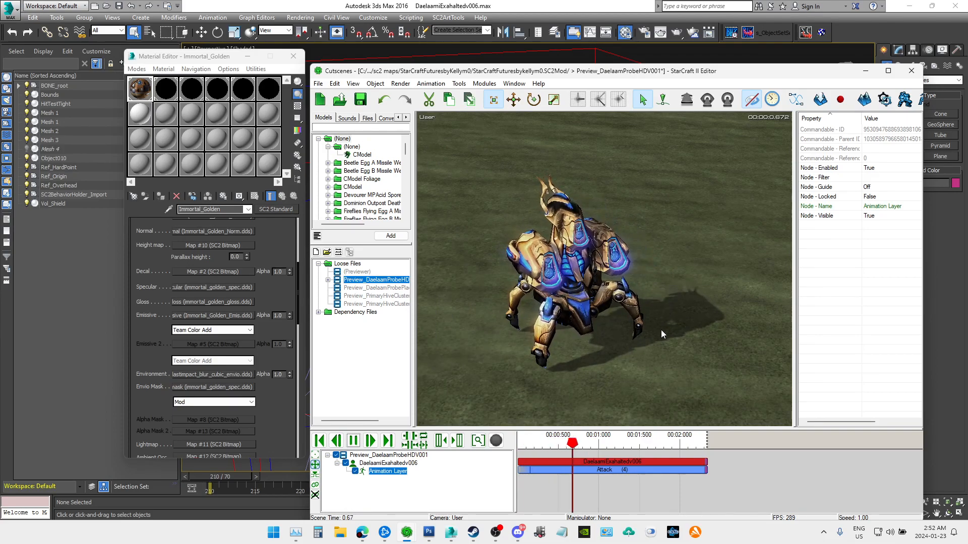
Step: Switch to OBS Studio to bring up its recording controls
mouse_move(413, 536)
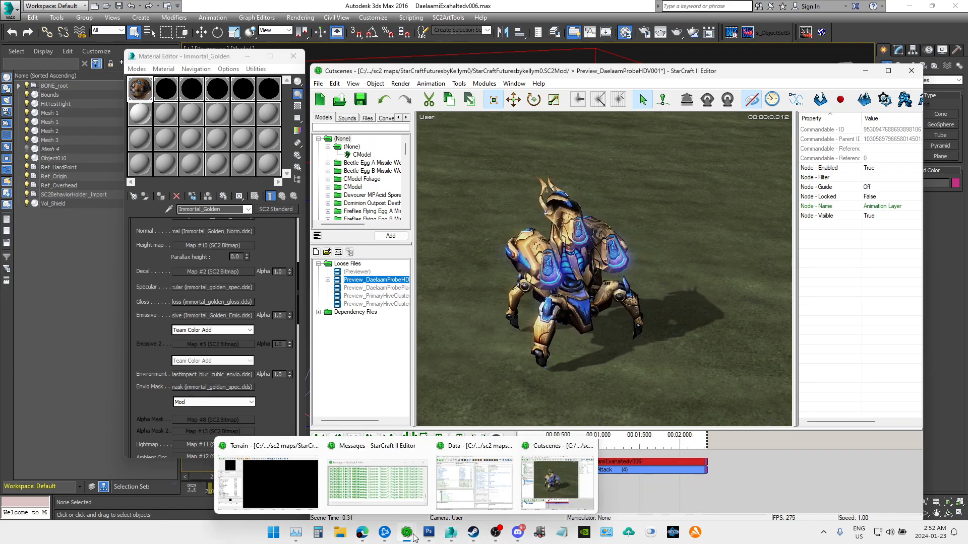
mouse_move(496, 532)
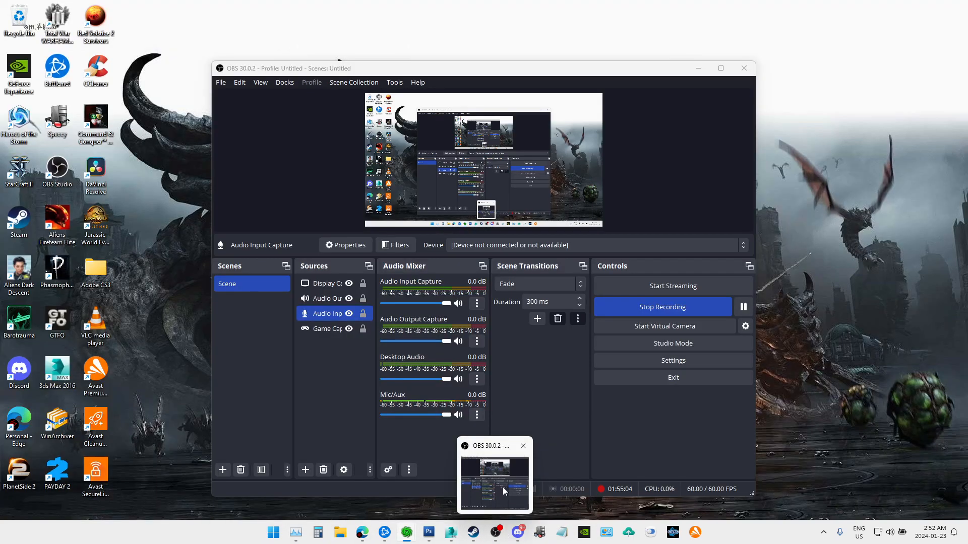
click(503, 488)
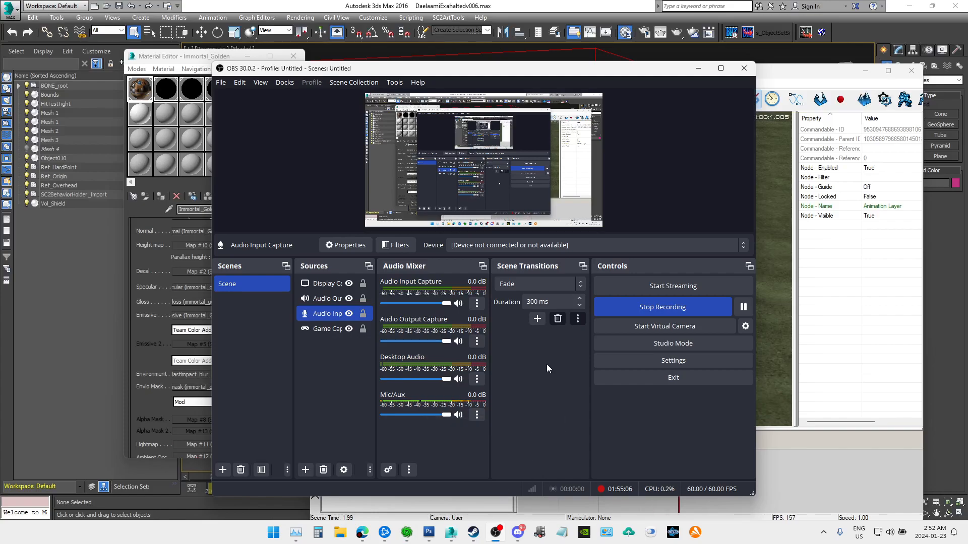